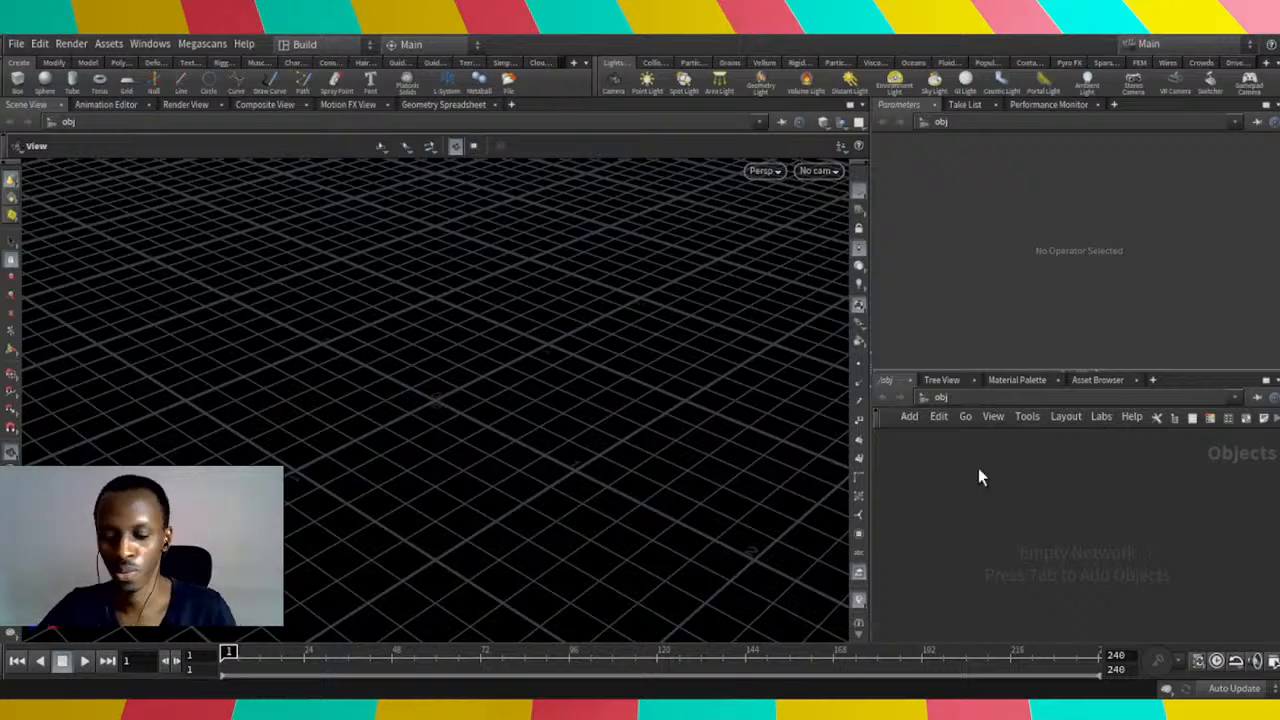
Widen the parameter and network panes, and add a Geometry object to the empty object network.
key("Tab")
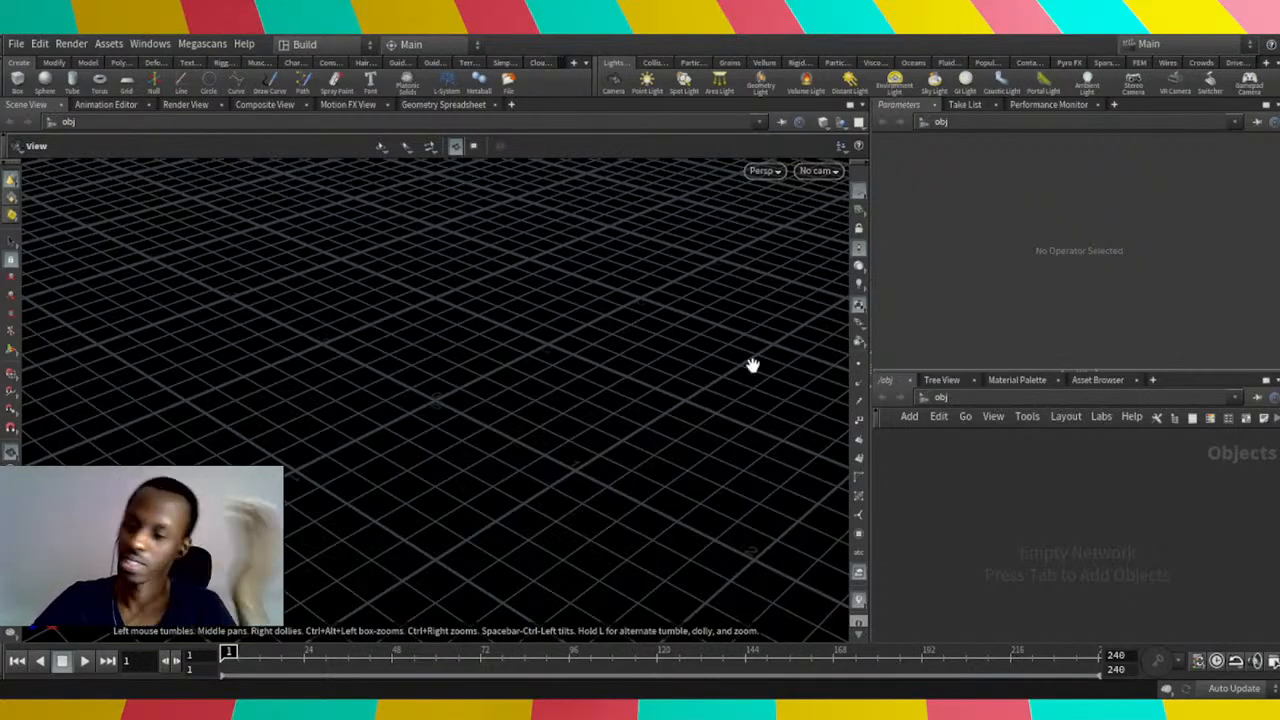
left_click_drag(866, 352, 762, 372)
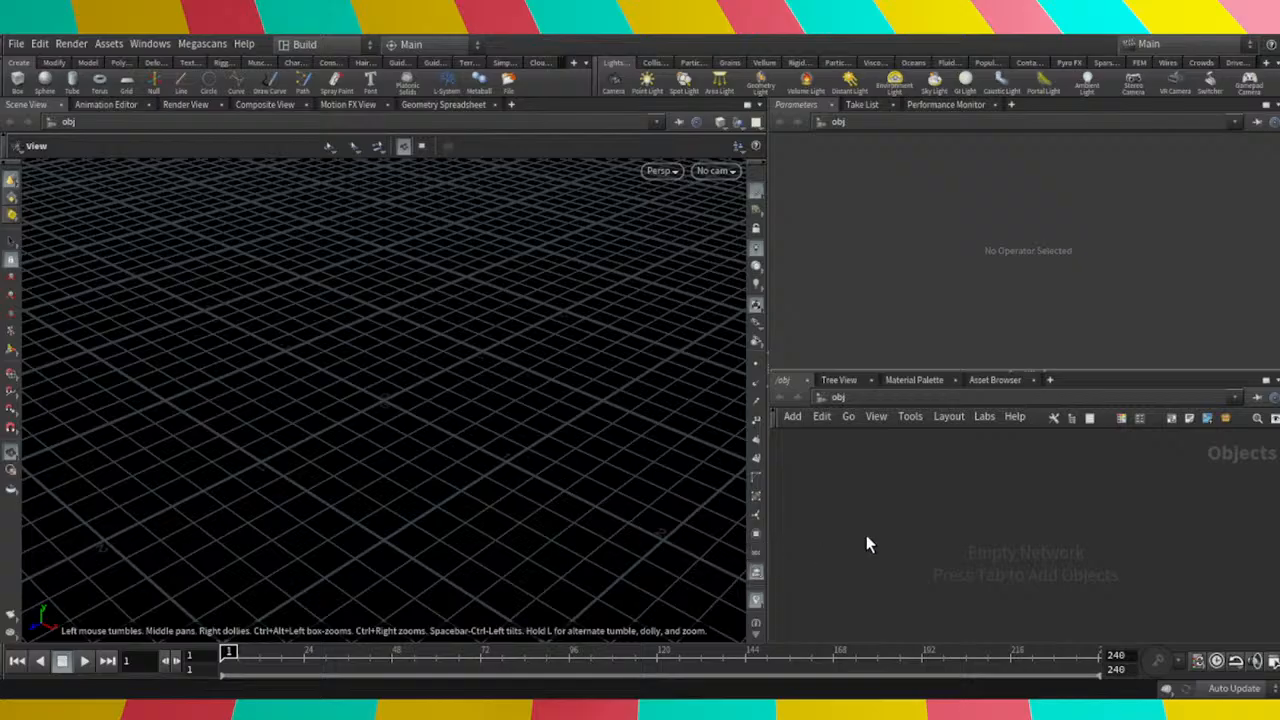
key("Tab")
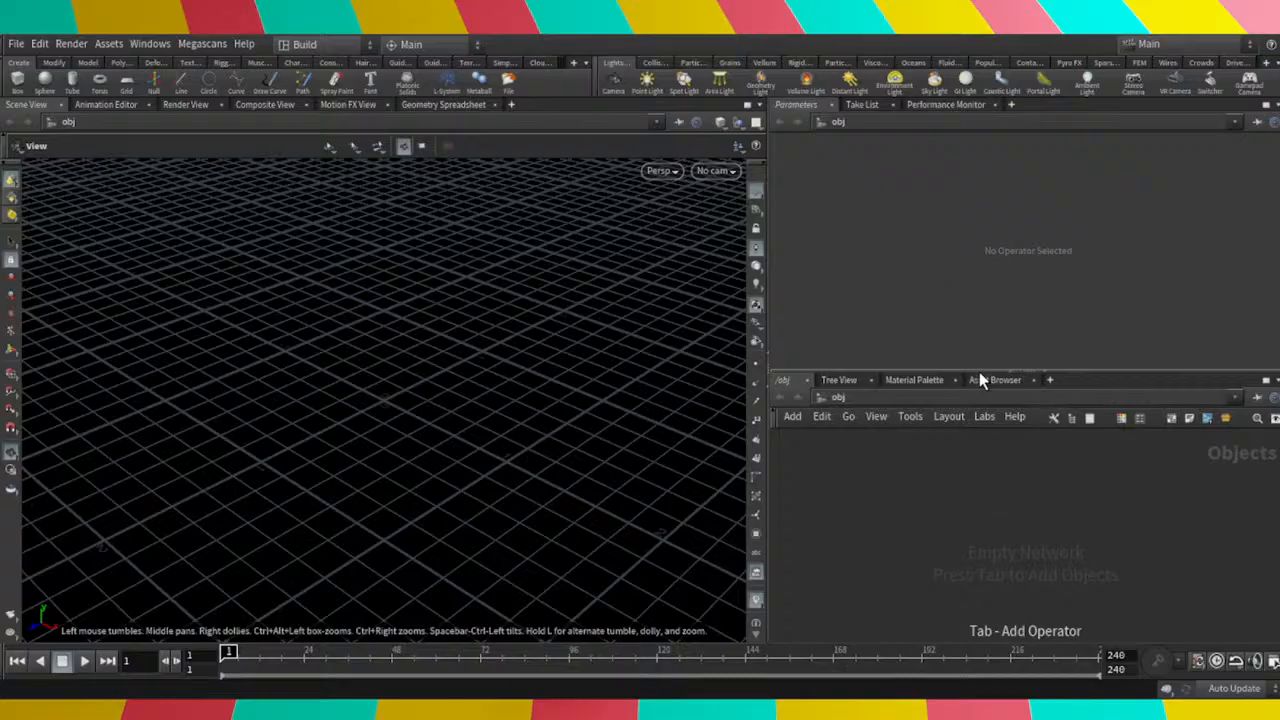
left_click_drag(1111, 416, 897, 602)
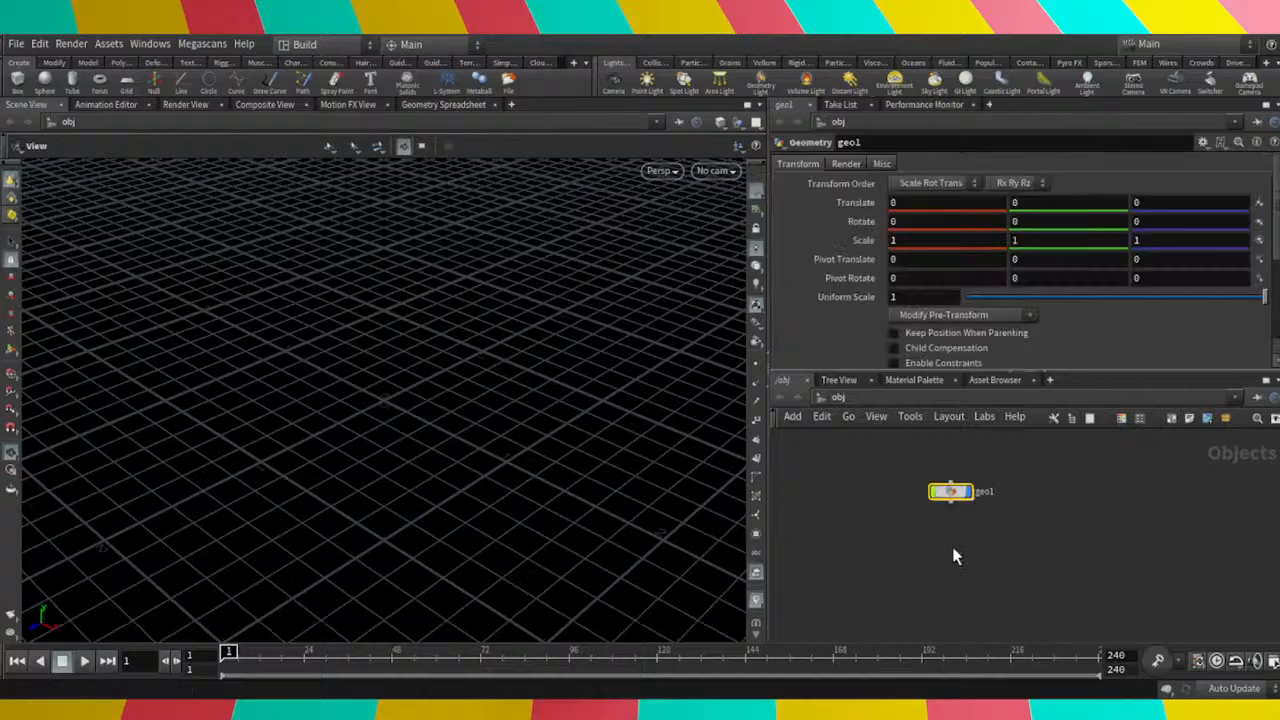
Select the geo1 object and go inside its geometry network.
scroll(890, 530, "up", 3)
middle_click_drag(926, 500, 860, 578)
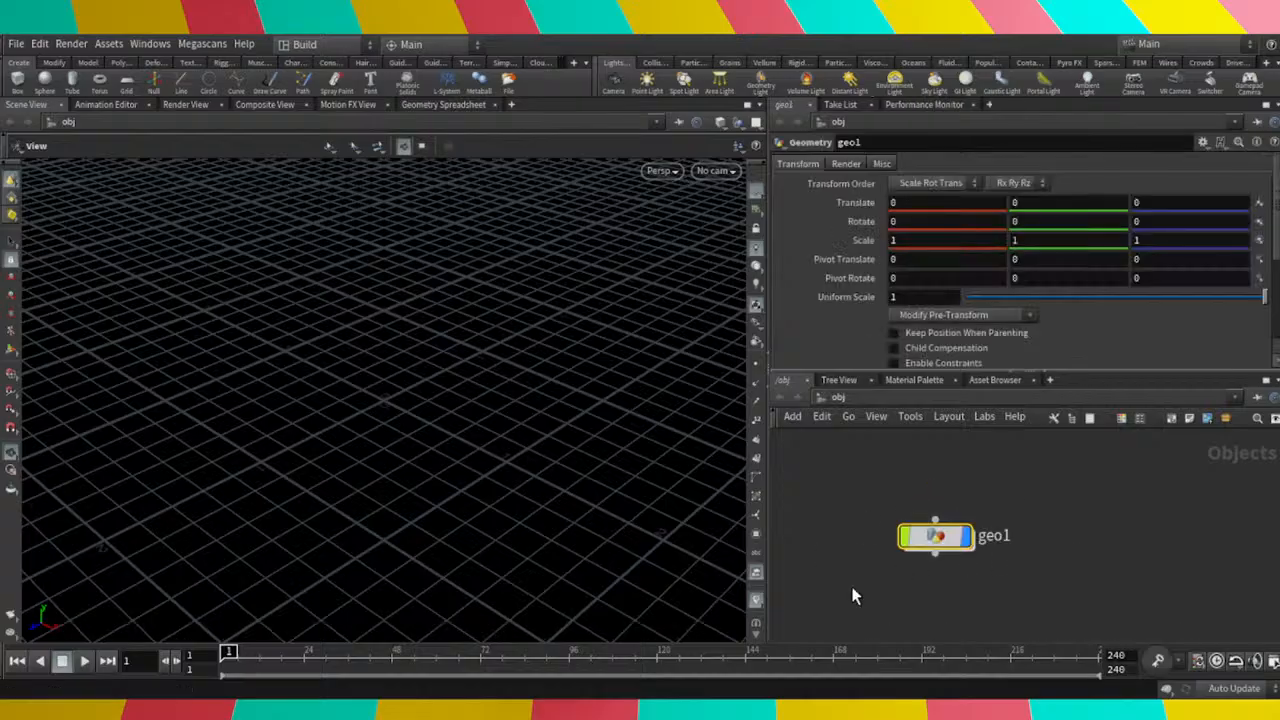
scroll(880, 550, "up", 1)
left_click(953, 530)
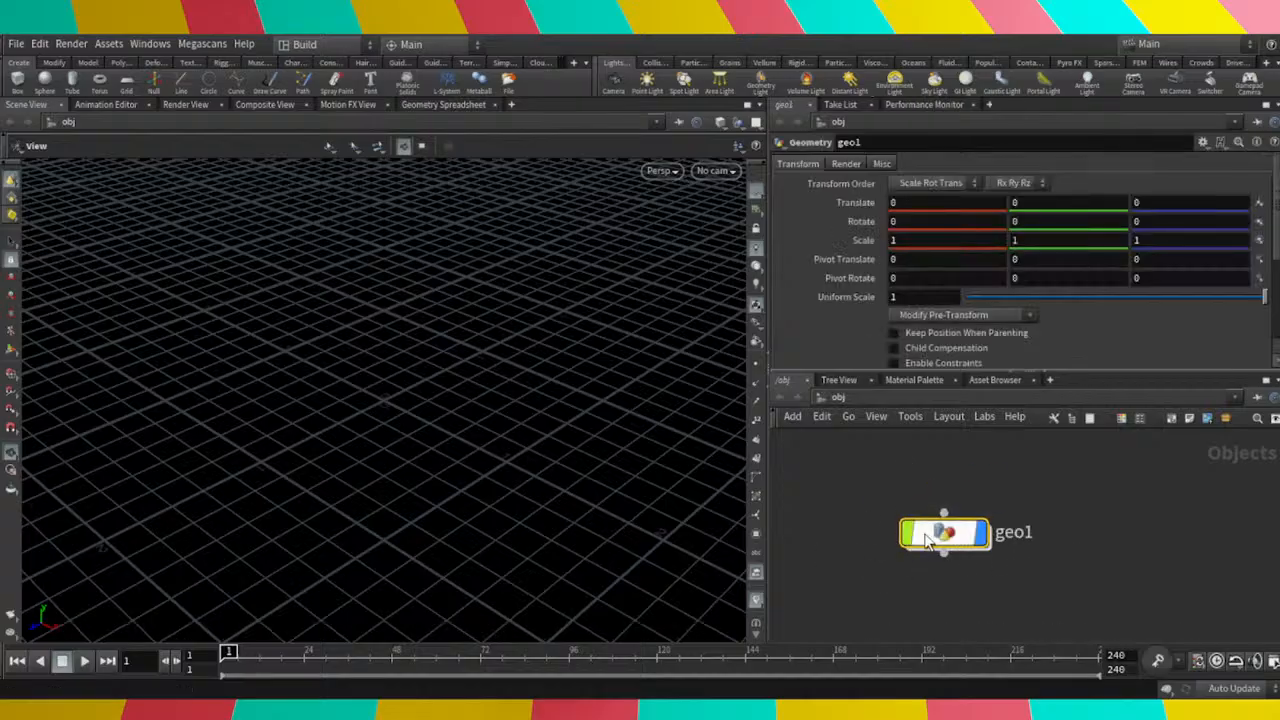
double_click(950, 533)
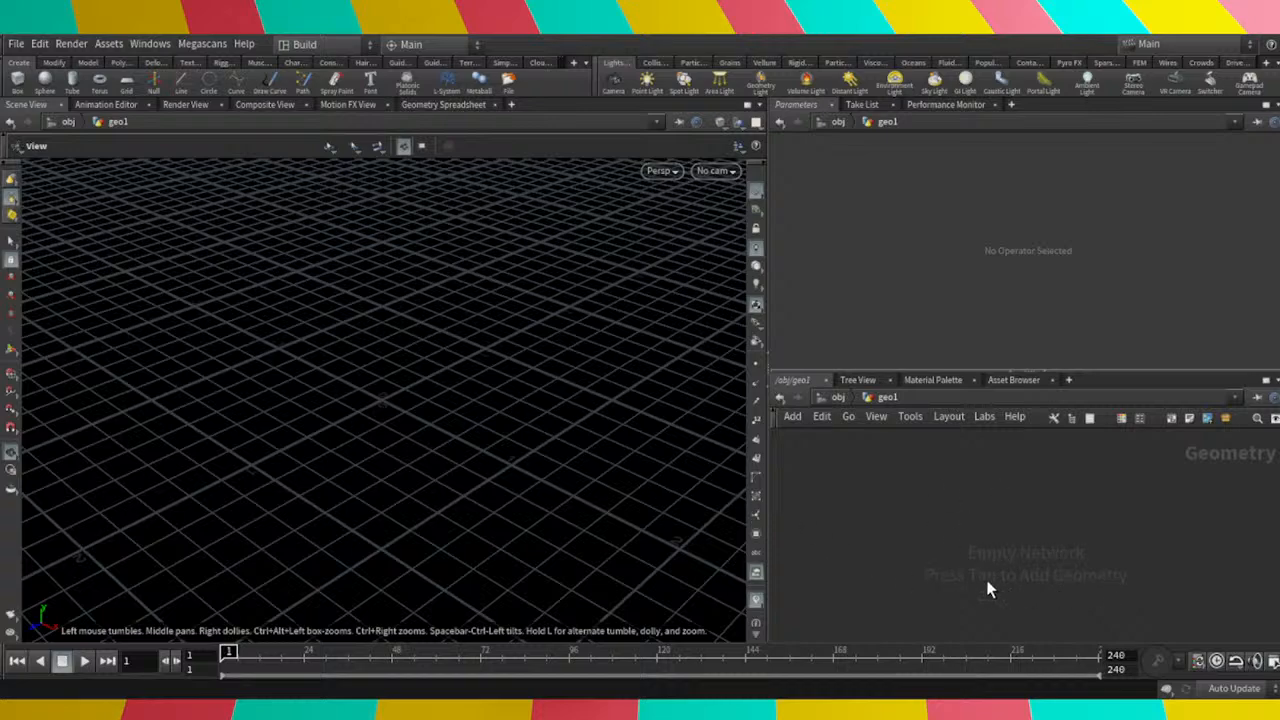
left_click_drag(368, 384, 317, 443)
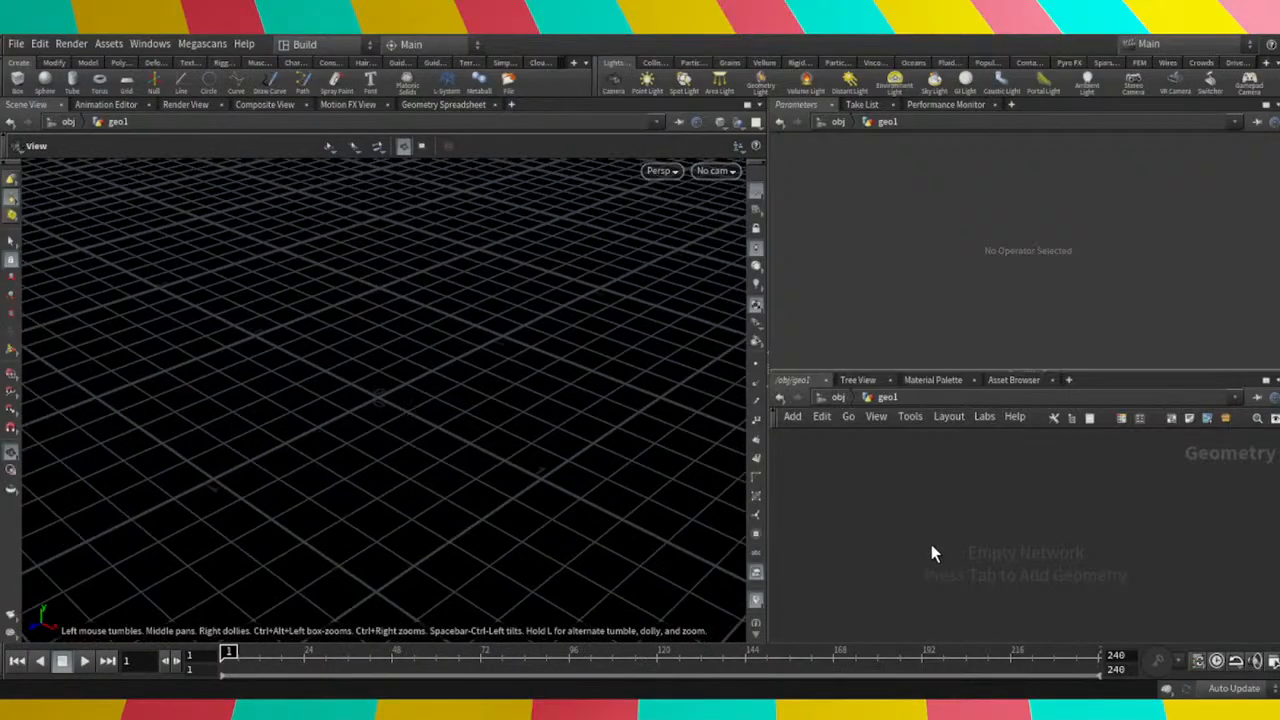
key("Tab")
left_click(1049, 494)
left_click(999, 474)
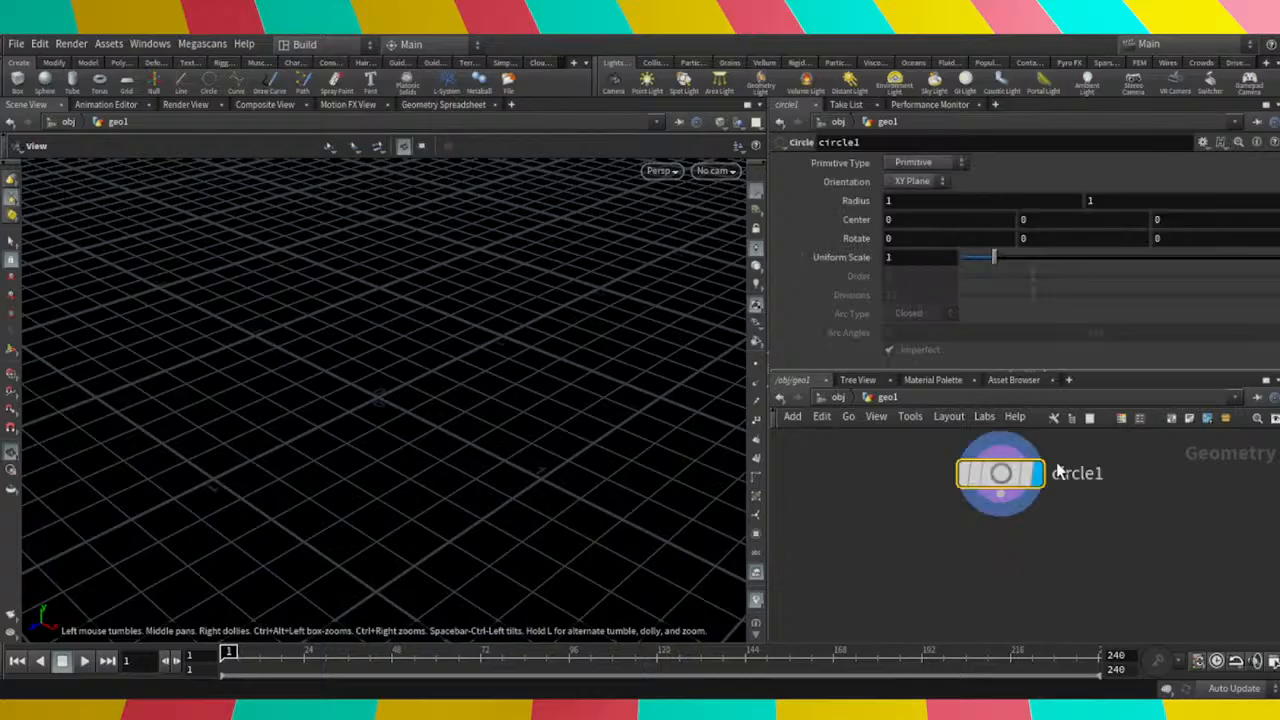
left_click_drag(354, 394, 713, 371)
key("Delete")
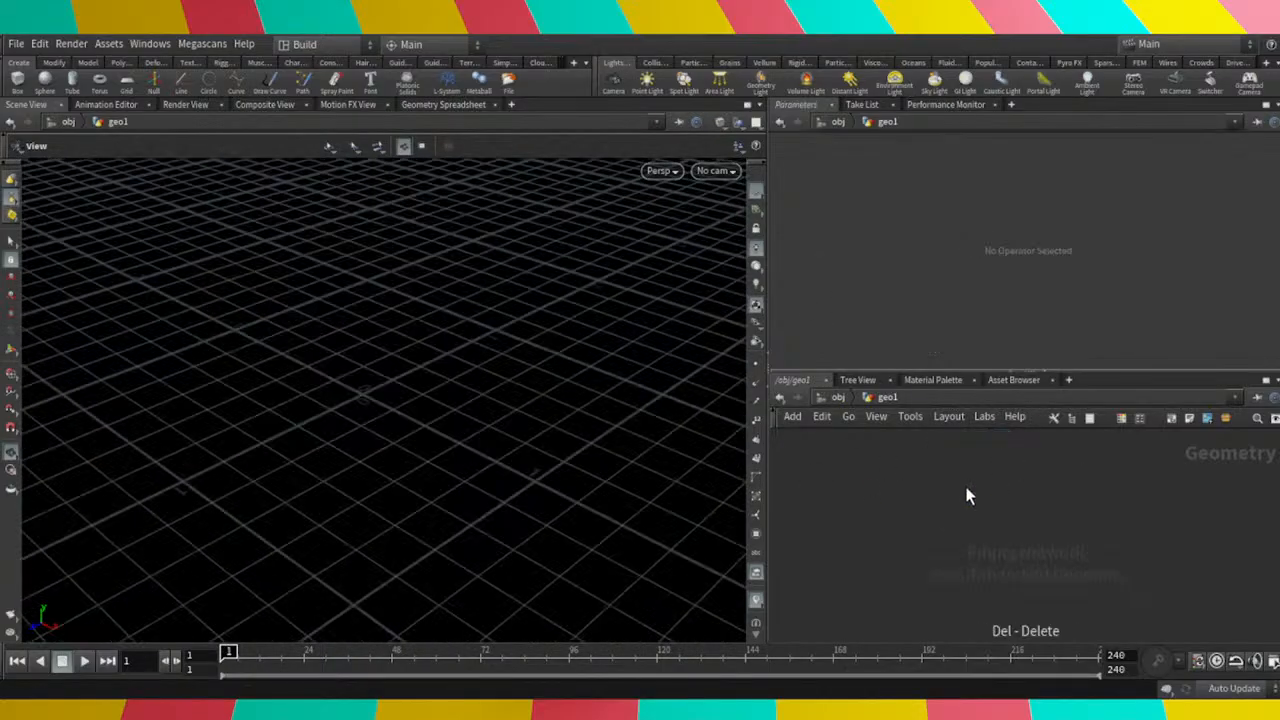
Add a Box node to the geo1 network and place it in the empty network area.
key("Tab")
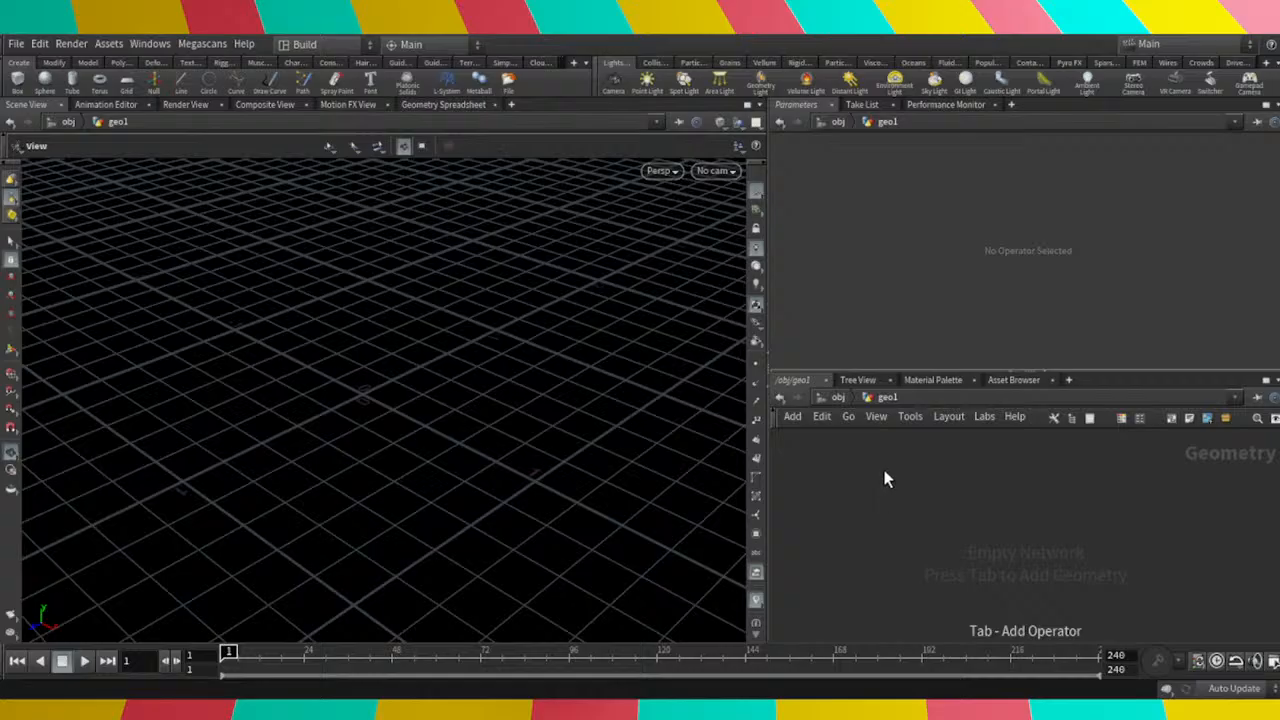
key("Return")
left_click(973, 501)
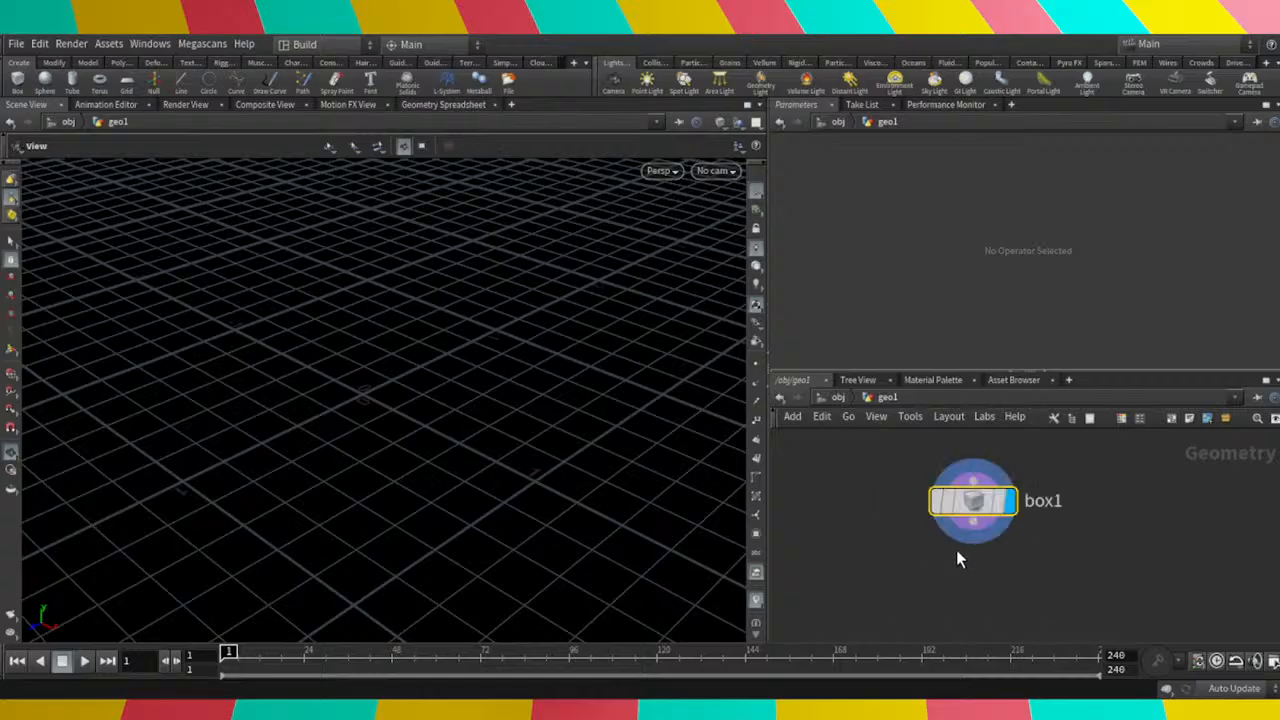
left_click_drag(194, 303, 531, 437)
scroll(531, 437, "down", 2)
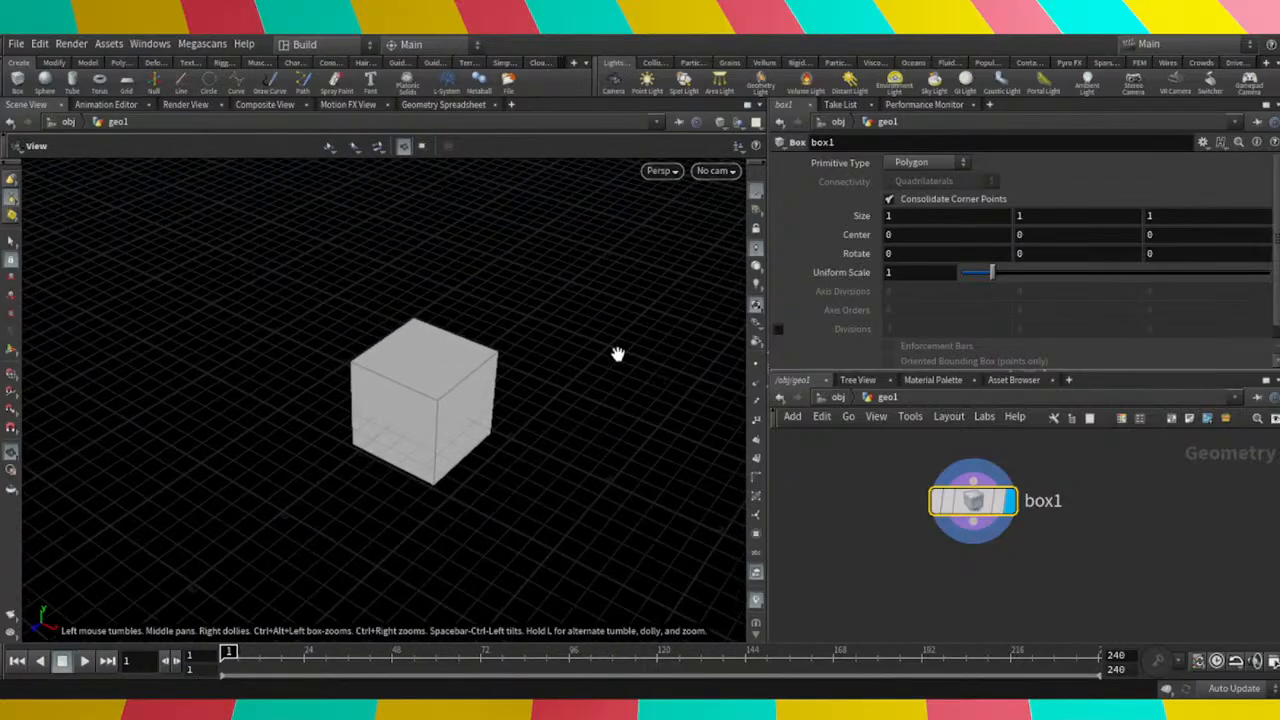
Add a Mountain node below the box, connect the box1 output to its input, and show its result in the viewport.
left_click(944, 599)
scroll(914, 570, "down", 3)
scroll(914, 570, "up", 3)
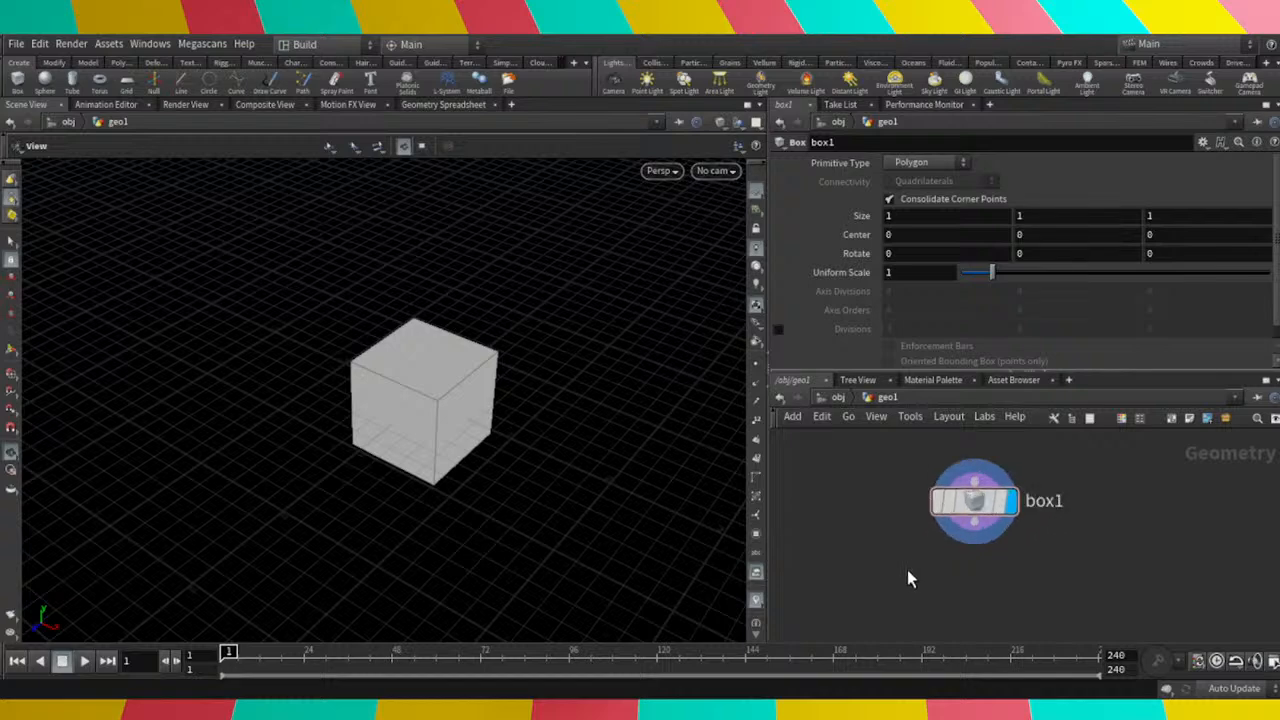
middle_click_drag(933, 577, 1032, 577)
scroll(1032, 577, "up", 2)
scroll(958, 590, "down", 1)
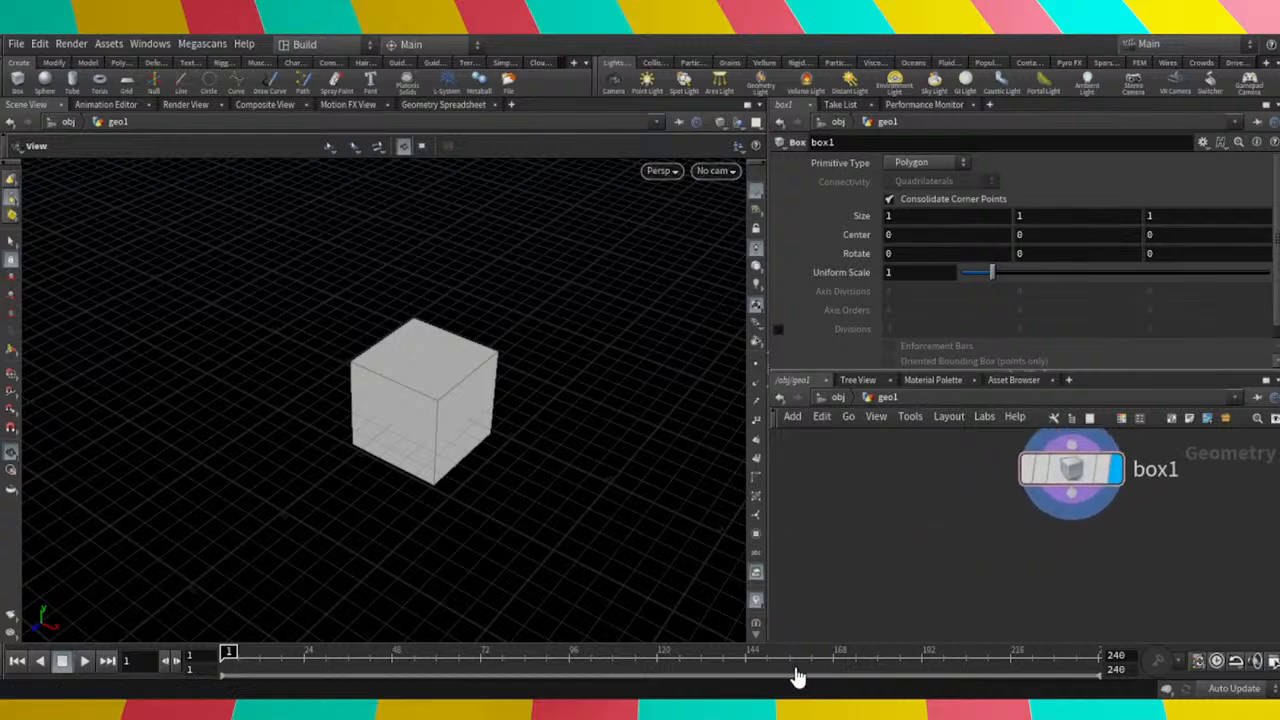
scroll(936, 525, "down", 2)
scroll(987, 569, "up", 2)
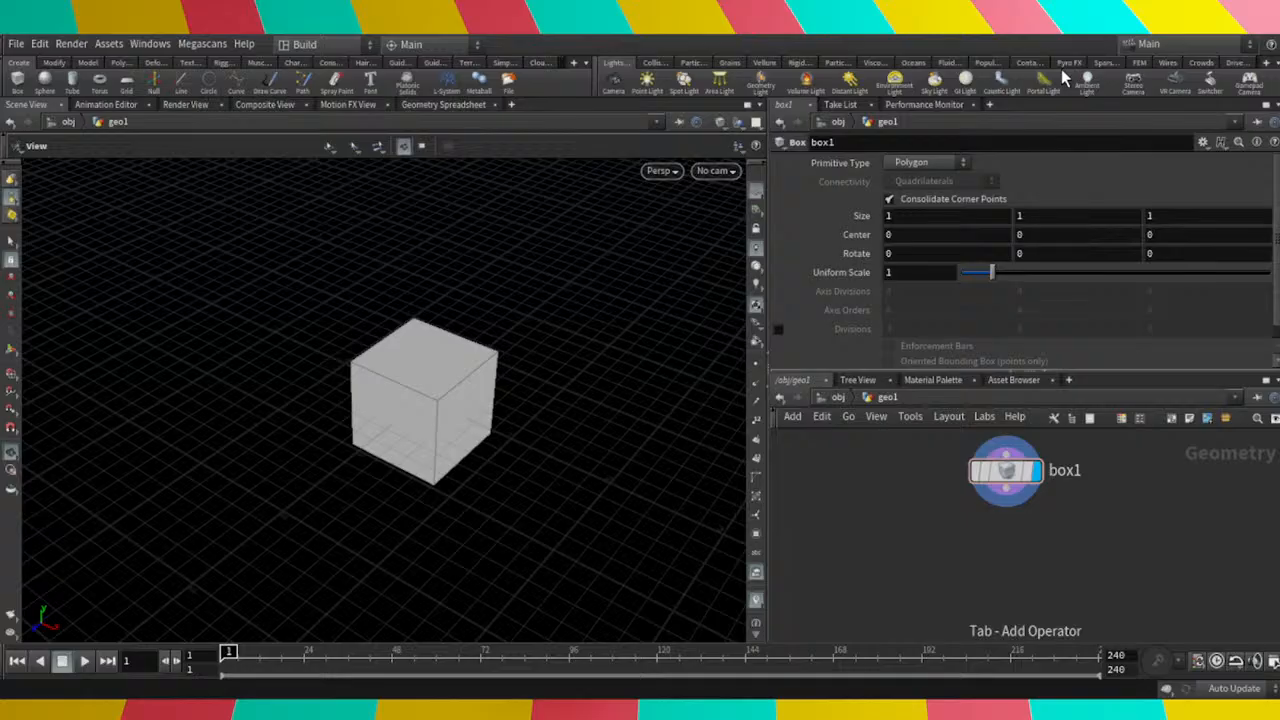
left_click(997, 538)
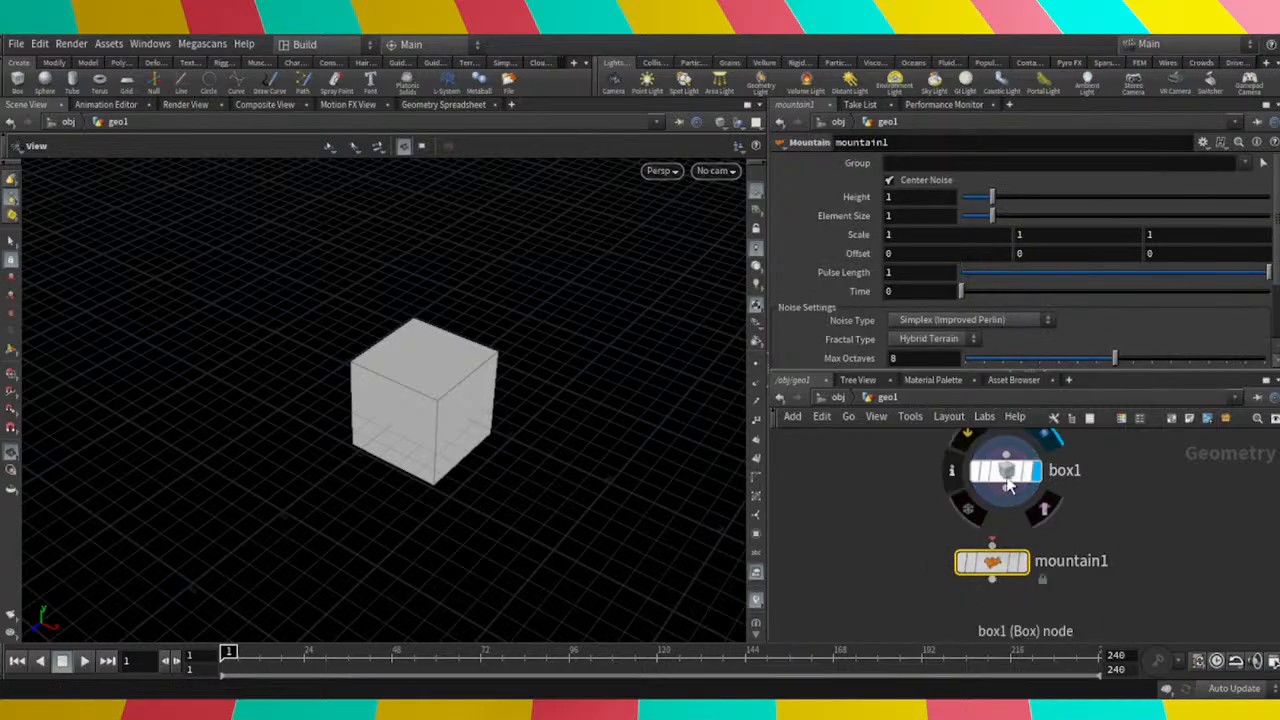
left_click_drag(1003, 500, 991, 545)
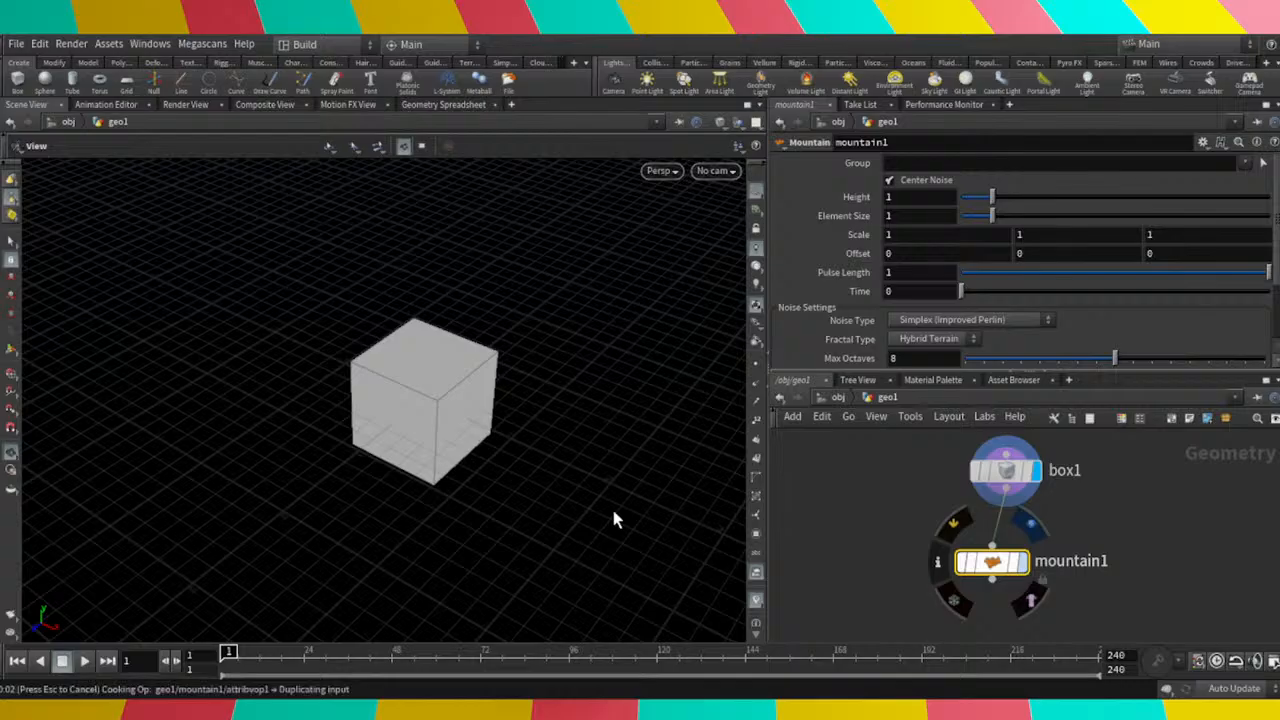
left_click_drag(614, 517, 866, 517)
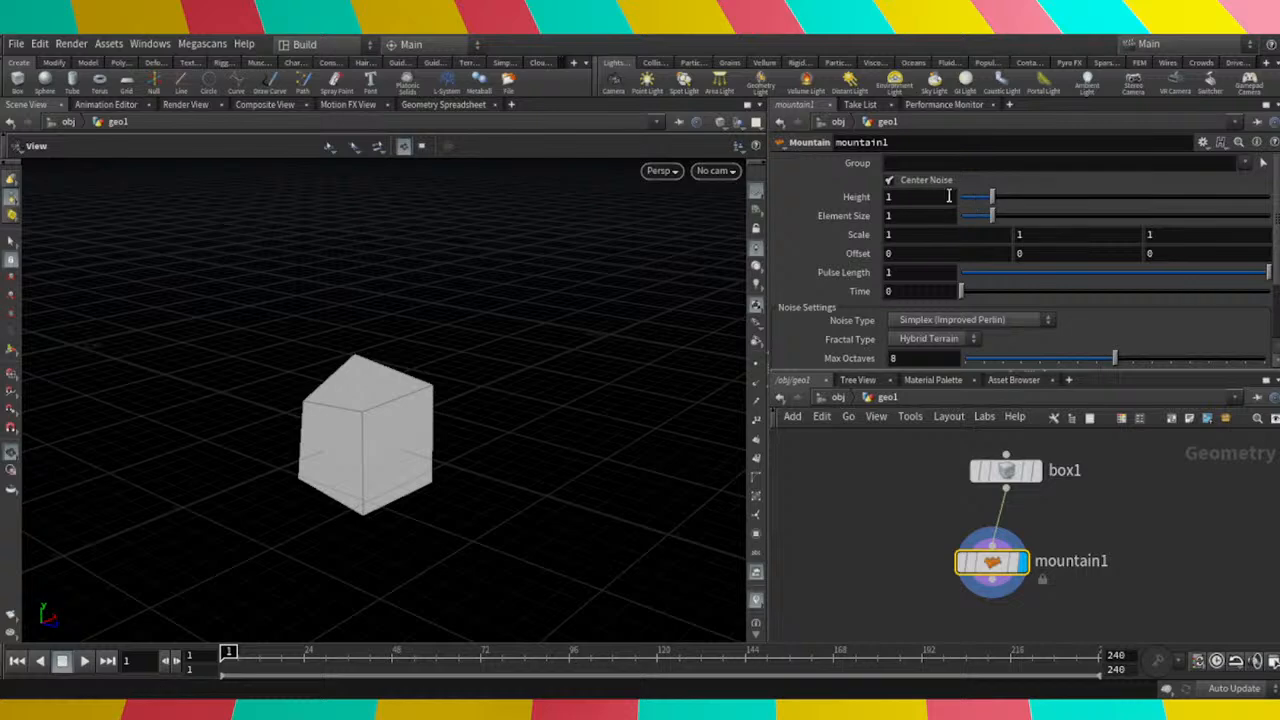
Set the Mountain node's noise height to 1.2.
left_click_drag(991, 198, 975, 279)
scroll(958, 276, "down", 2)
scroll(972, 277, "up", 2)
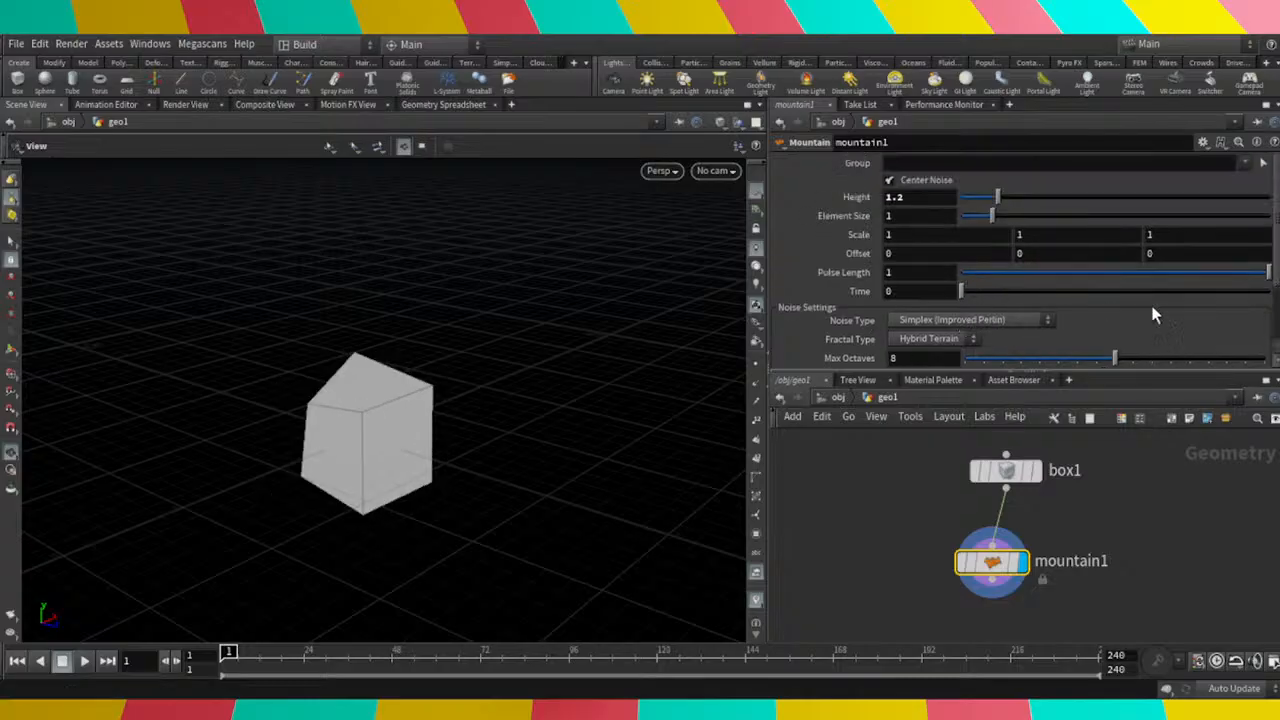
left_click_drag(1266, 274, 1264, 274)
left_click_drag(1024, 274, 1258, 285)
left_click(964, 233)
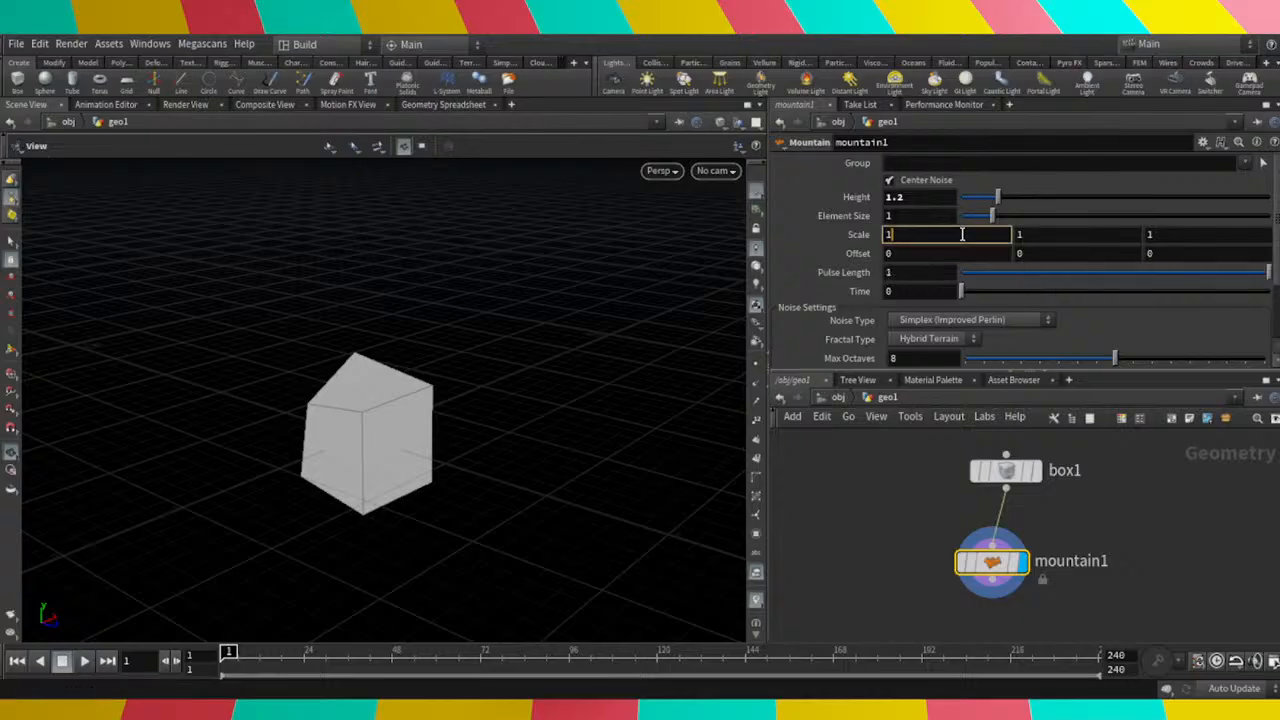
type(".3")
key("BackSpace")
key("BackSpace")
Set the Mountain node's Y scale to 0.5.
left_click(1046, 233)
scroll(1043, 234, "down", 5)
scroll(1040, 240, "up", 1)
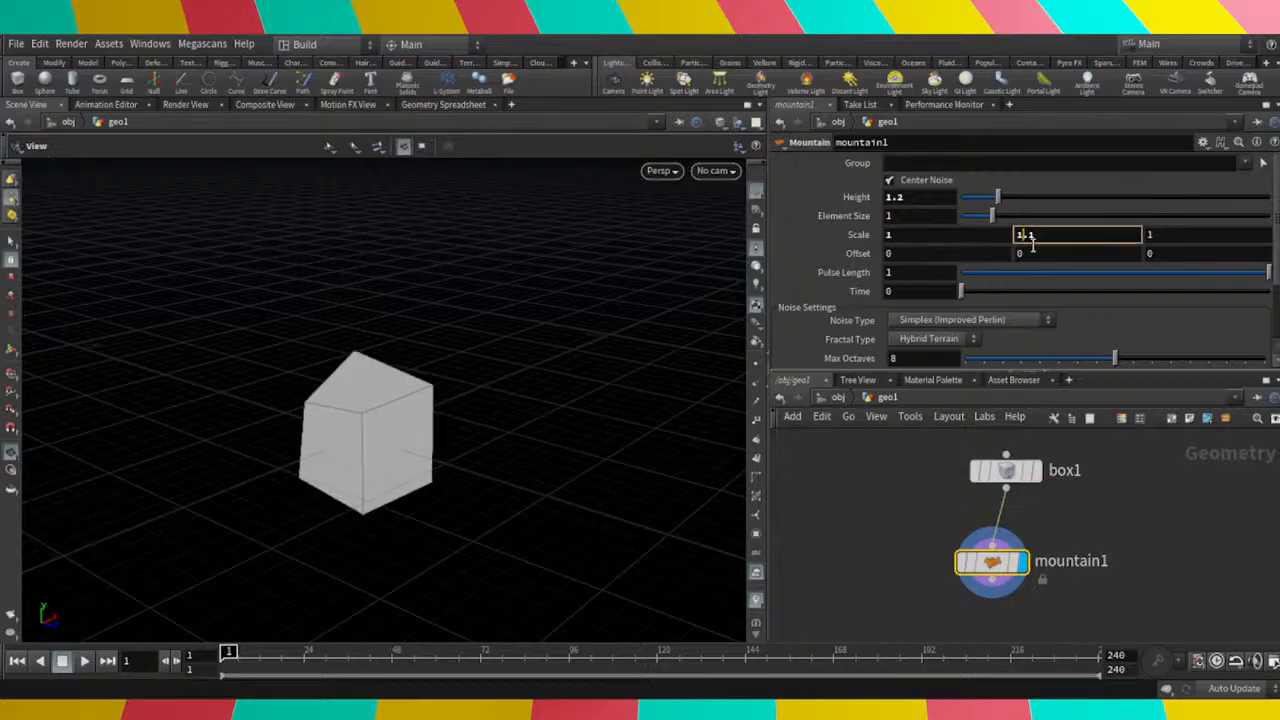
scroll(1035, 243, "down", 2)
scroll(1150, 235, "up", 1)
Set the Mountain node's element size to 7.82 and its Z scale to 0.7.
left_click(1203, 215)
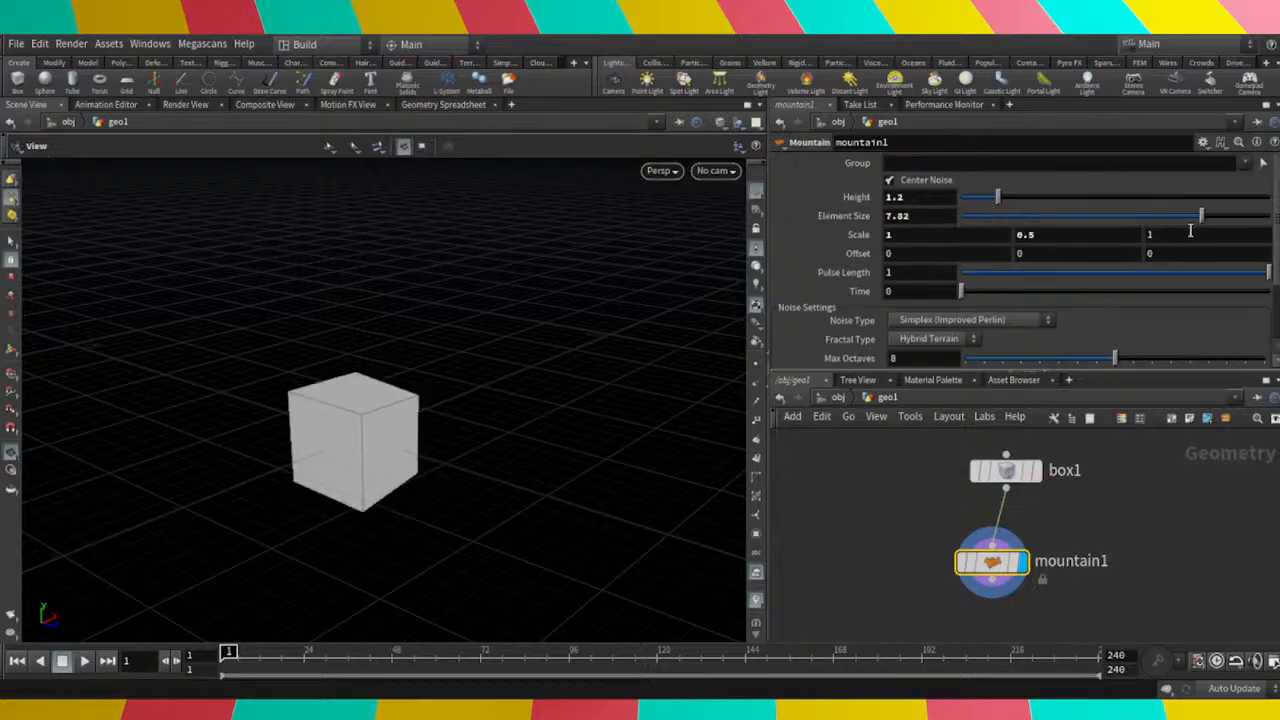
left_click(1181, 232)
scroll(1181, 234, "down", 5)
scroll(1181, 258, "down", 3)
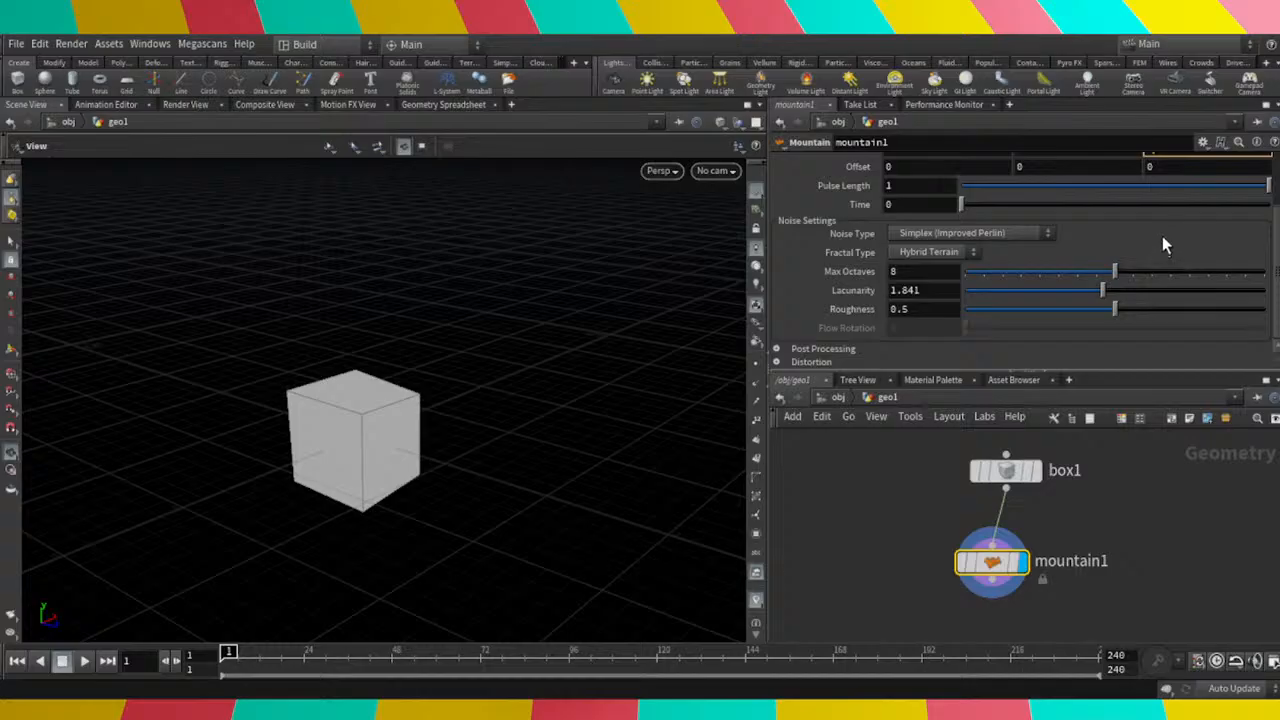
scroll(1100, 270, "up", 4)
Compare the parameters of box1 and mountain1, and switch the viewport display to box1.
mouse_move(992, 570)
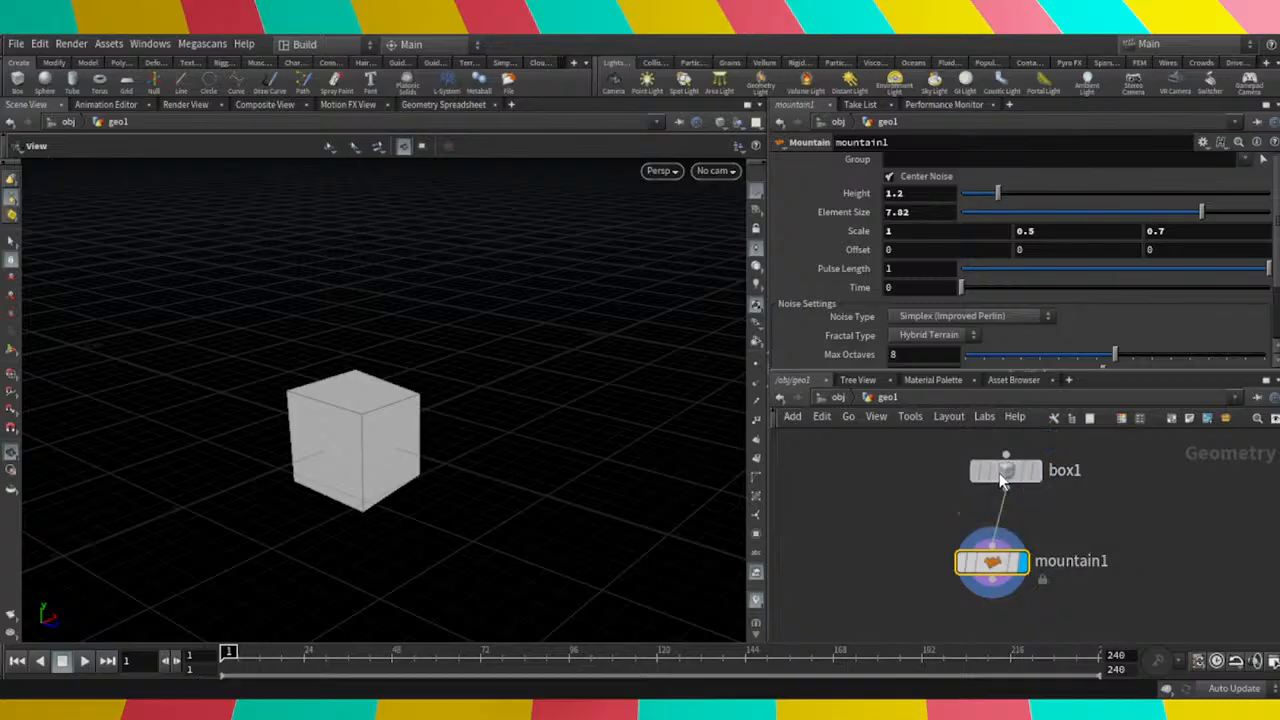
left_click(1003, 481)
mouse_move(1003, 481)
left_mouse_down()
mouse_move(1041, 471)
mouse_move(992, 497)
mouse_move(983, 485)
mouse_move(1008, 474)
left_mouse_up()
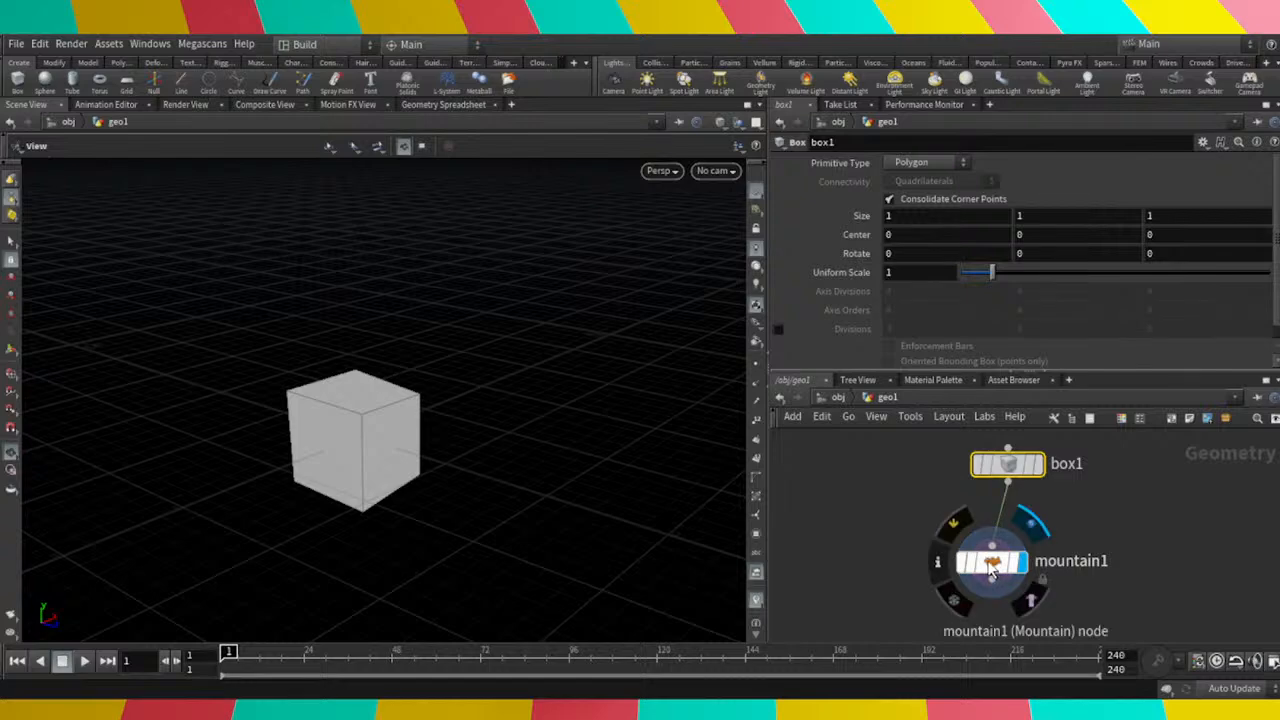
left_click(992, 566)
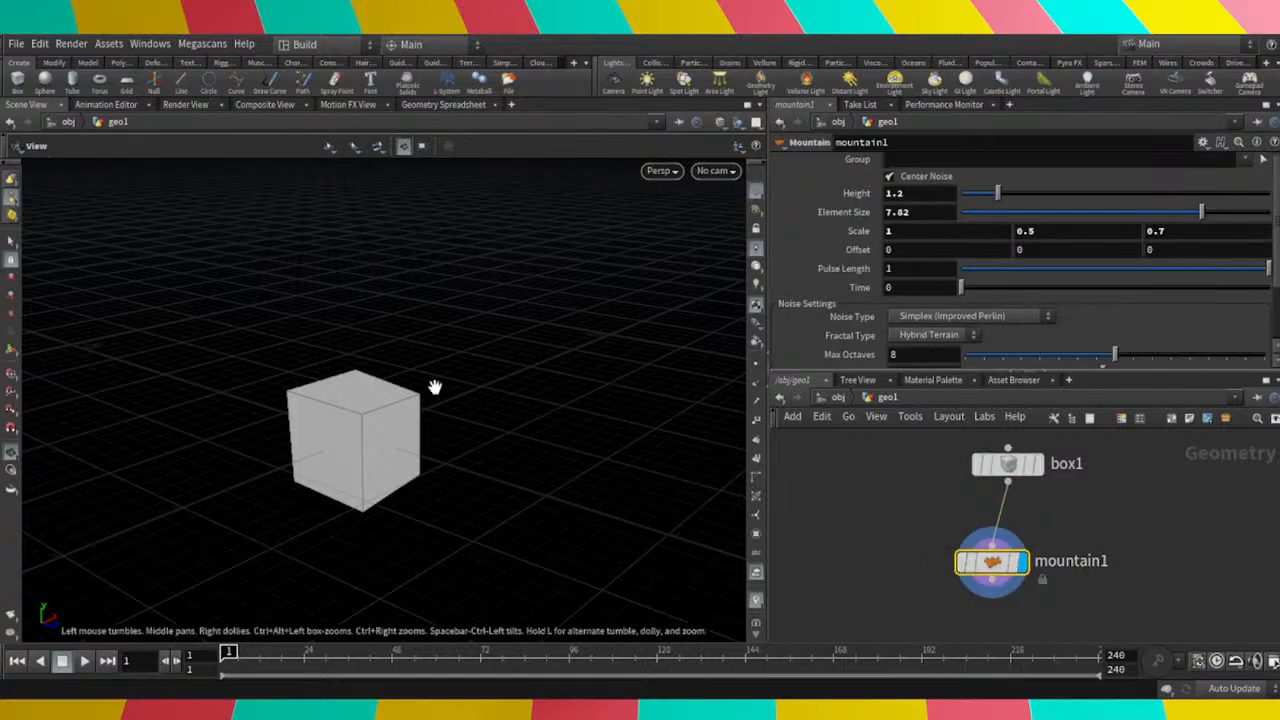
mouse_move(1008, 474)
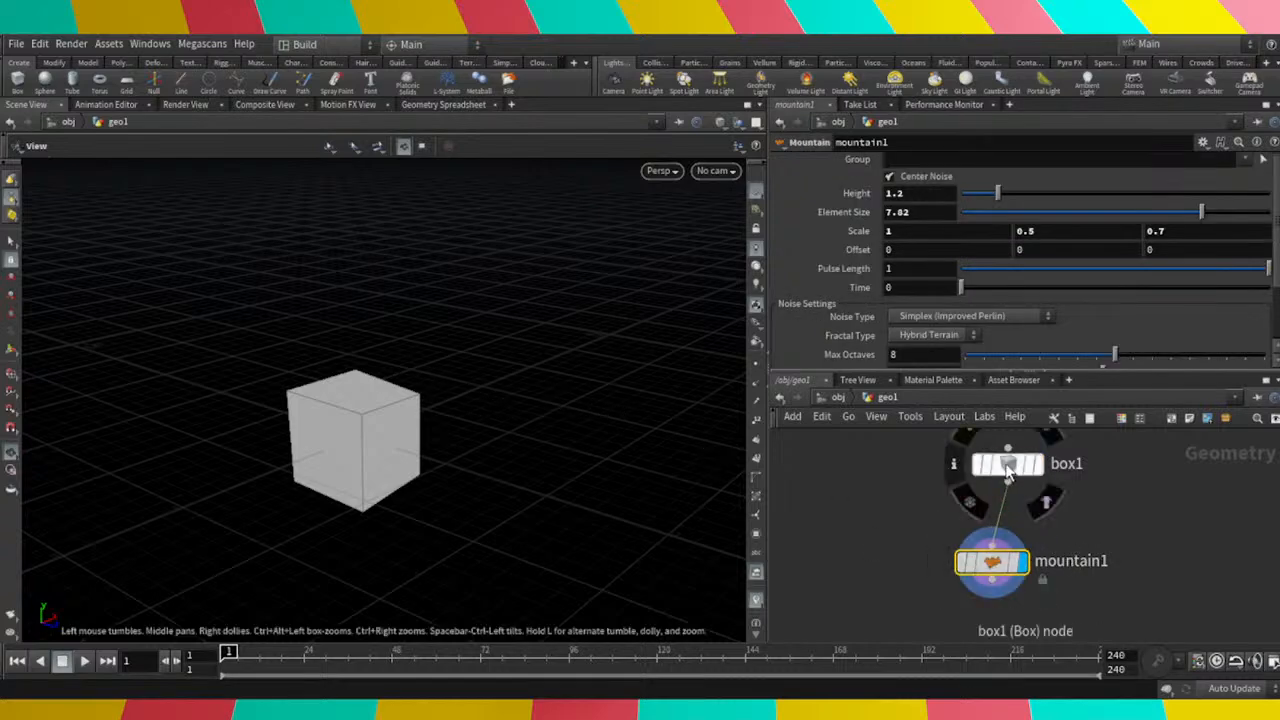
left_click_drag(1006, 466, 1008, 471)
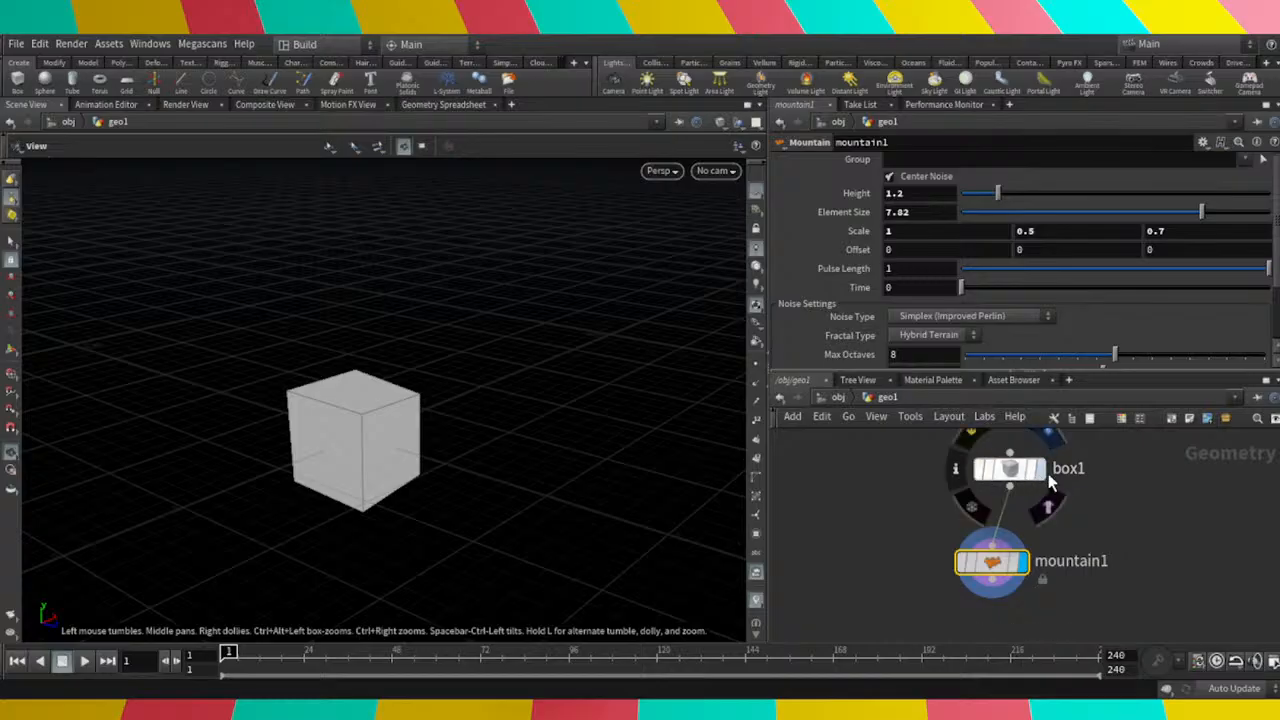
left_click(1040, 470)
Turn on the display of points and point normals on the box, and inspect its corners from several angles.
left_click_drag(464, 424, 630, 440)
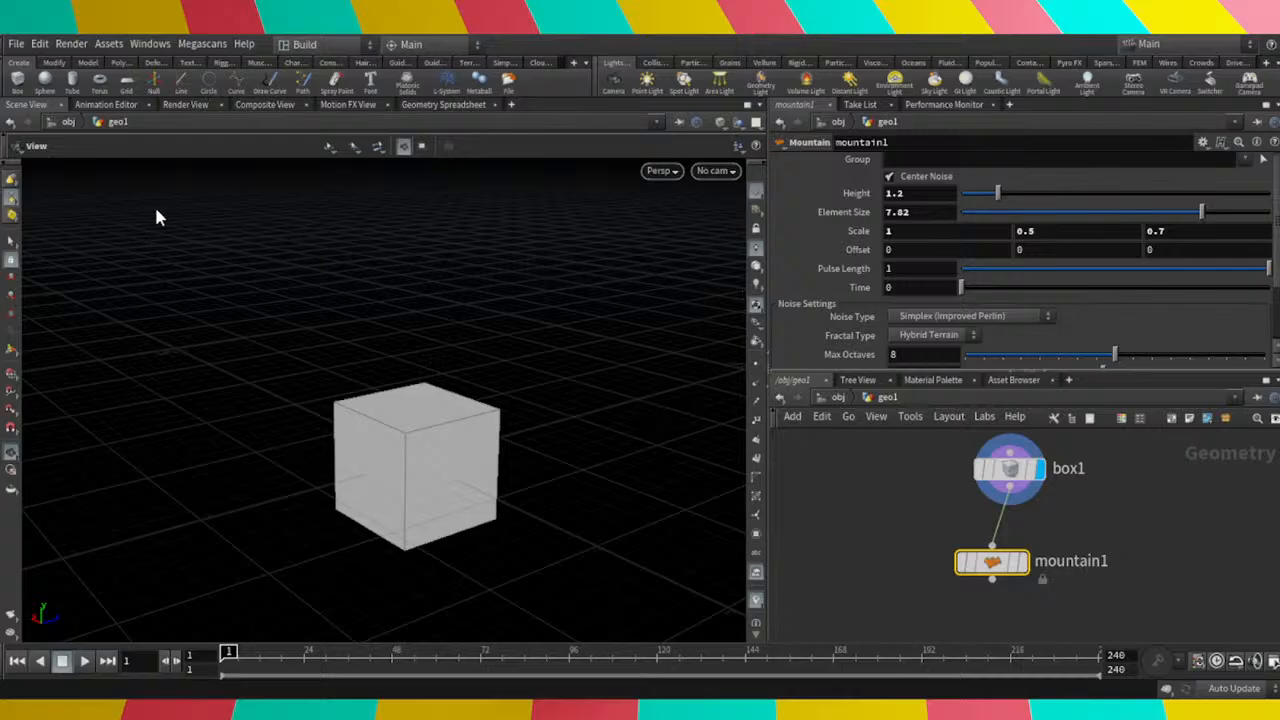
left_click_drag(514, 349, 629, 357)
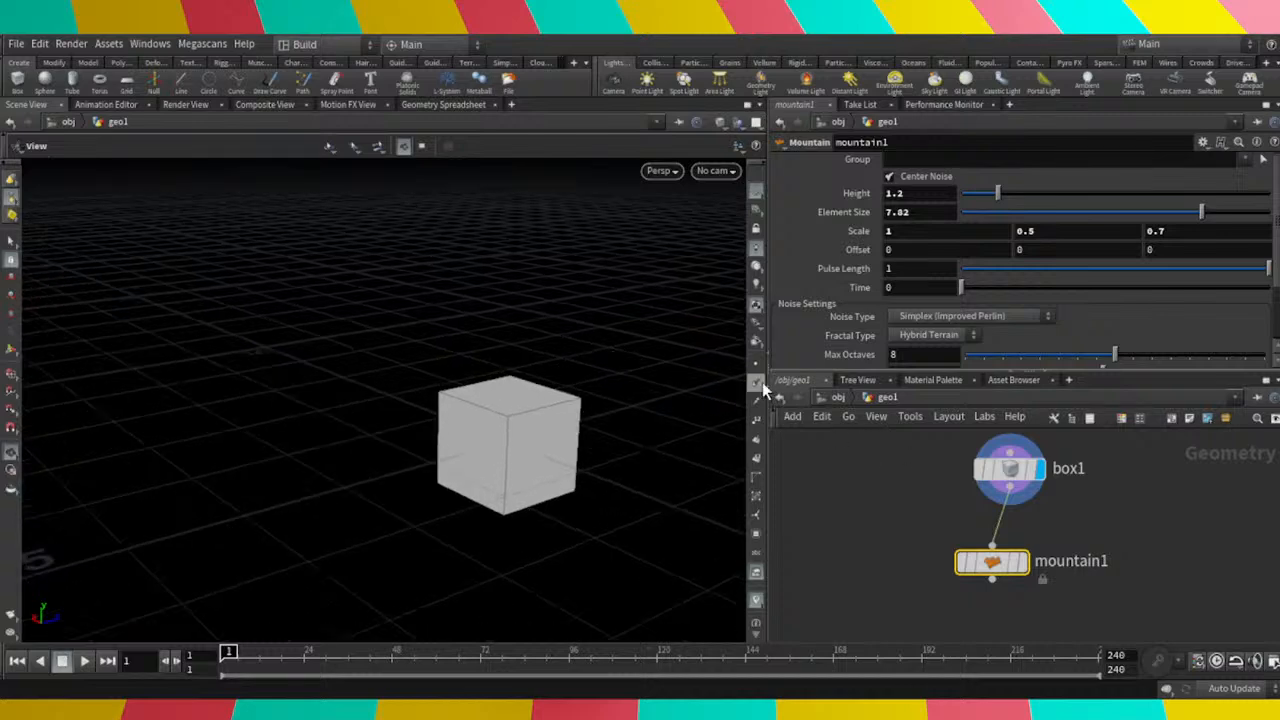
mouse_move(523, 409)
left_mouse_down()
mouse_move(509, 431)
mouse_move(531, 426)
left_mouse_up()
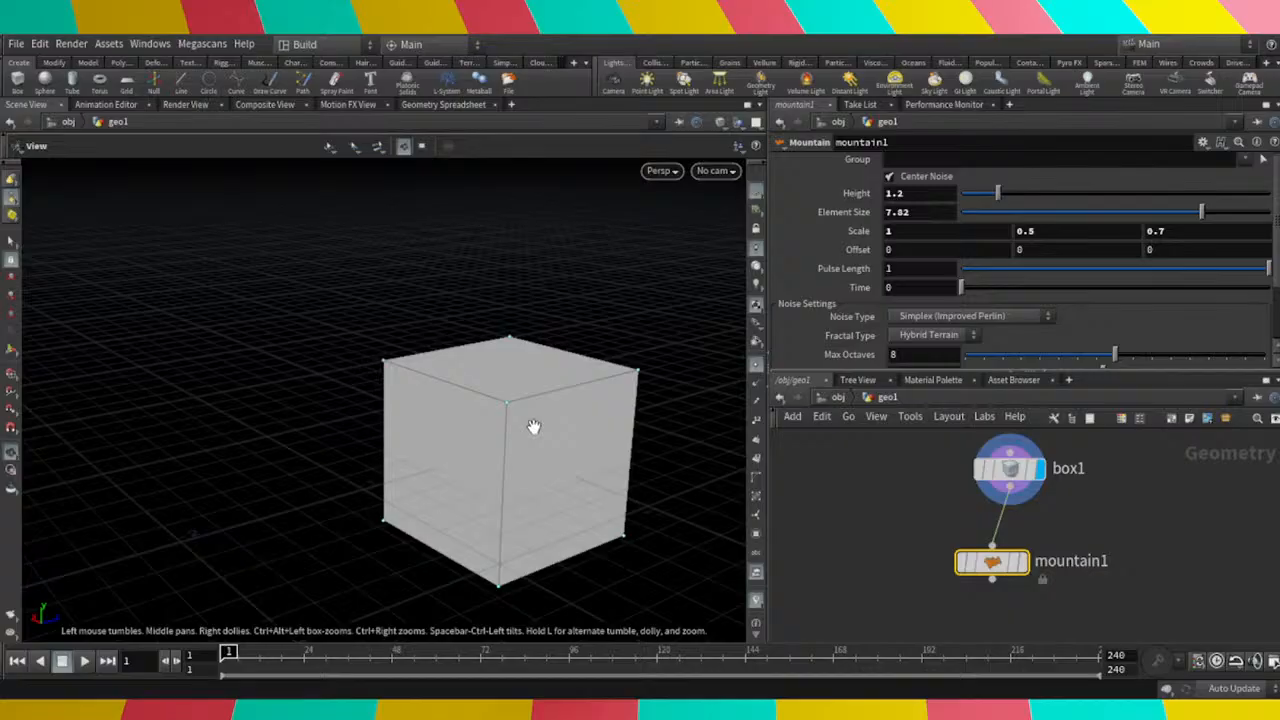
left_click(755, 422)
left_click(755, 422)
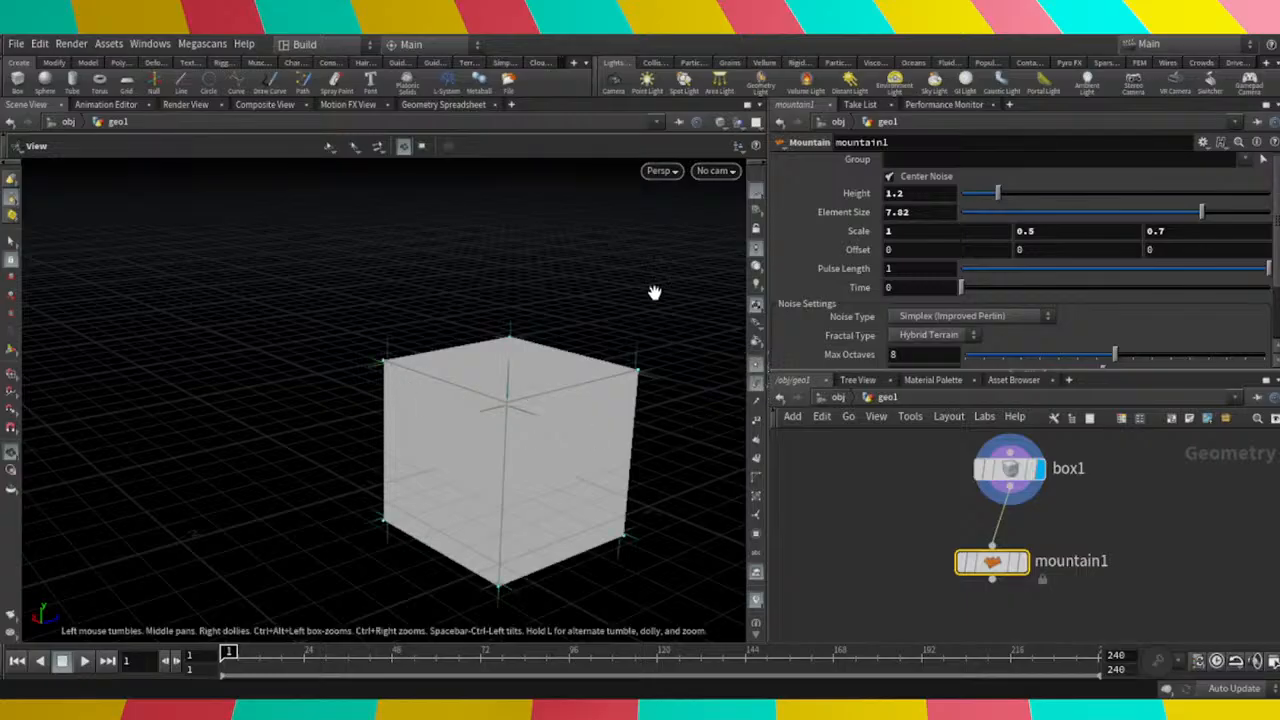
left_click_drag(574, 320, 417, 371)
middle_click_drag(417, 371, 255, 413)
right_click_drag(377, 388, 451, 449)
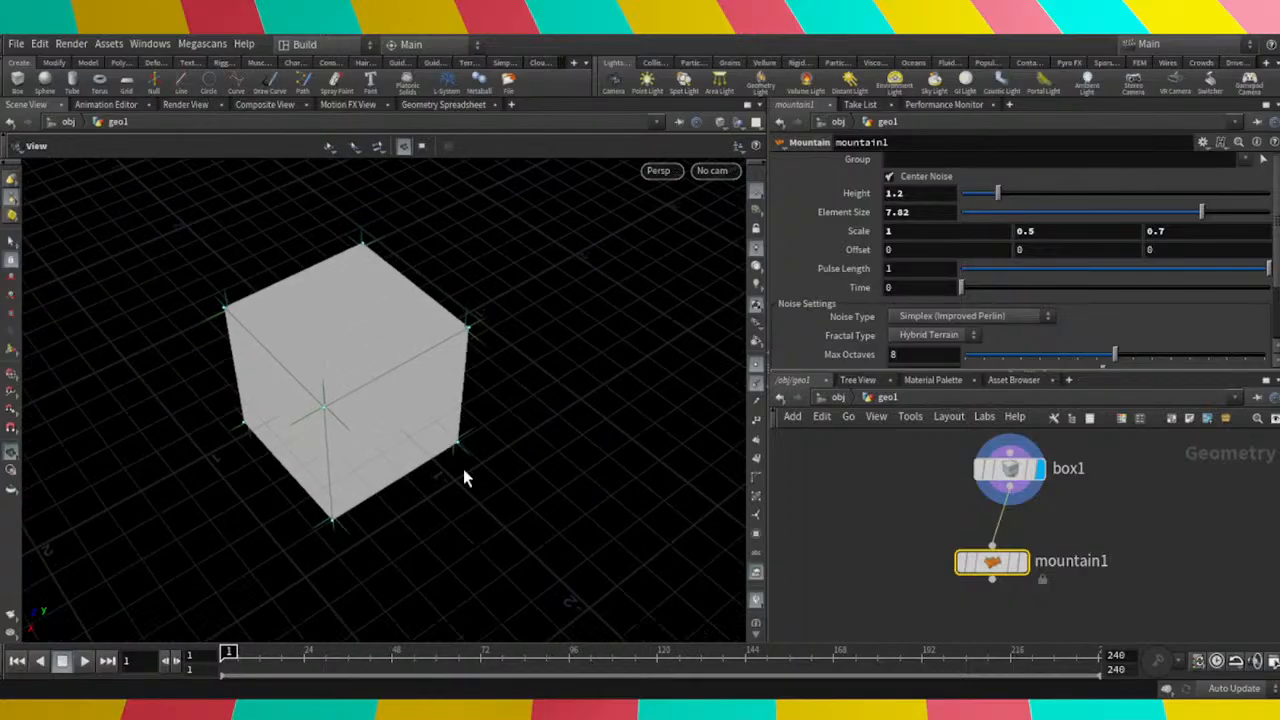
mouse_move(456, 368)
left_mouse_down()
mouse_move(463, 469)
mouse_move(500, 349)
mouse_move(443, 354)
left_mouse_up()
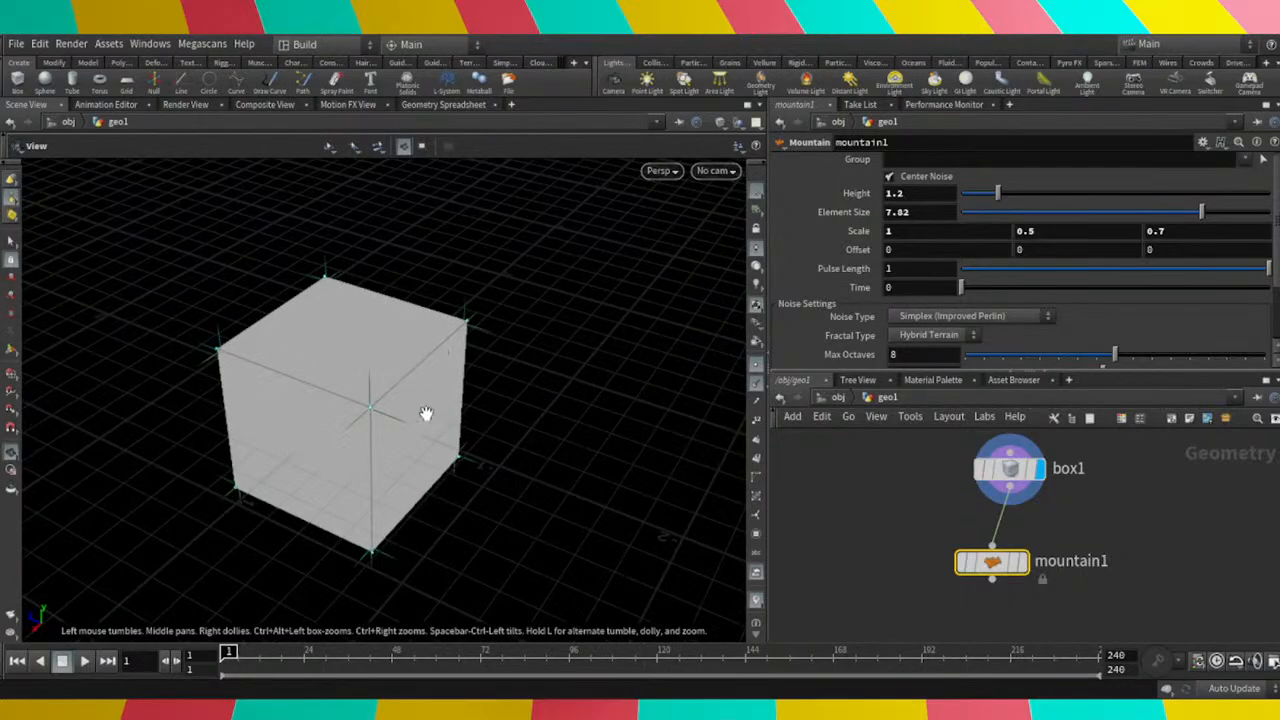
left_click_drag(425, 413, 503, 380)
scroll(505, 375, "down", 2)
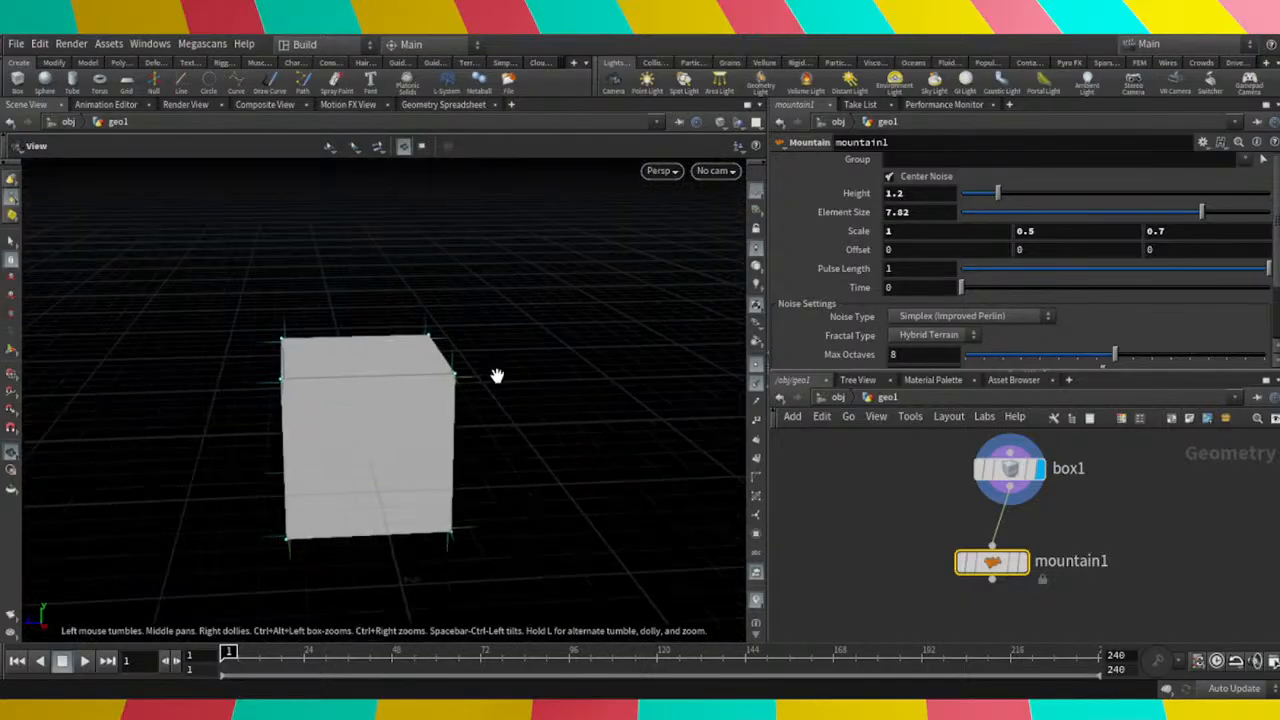
scroll(438, 388, "down", 1)
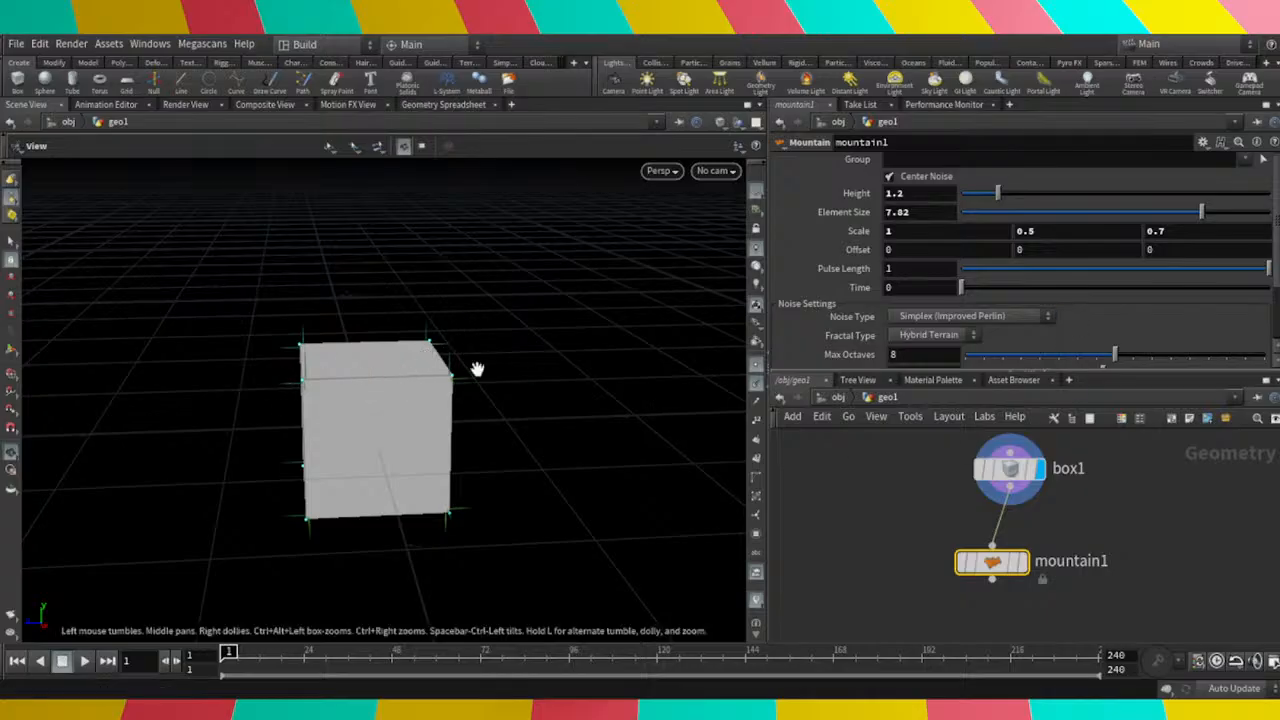
left_click_drag(429, 320, 468, 398)
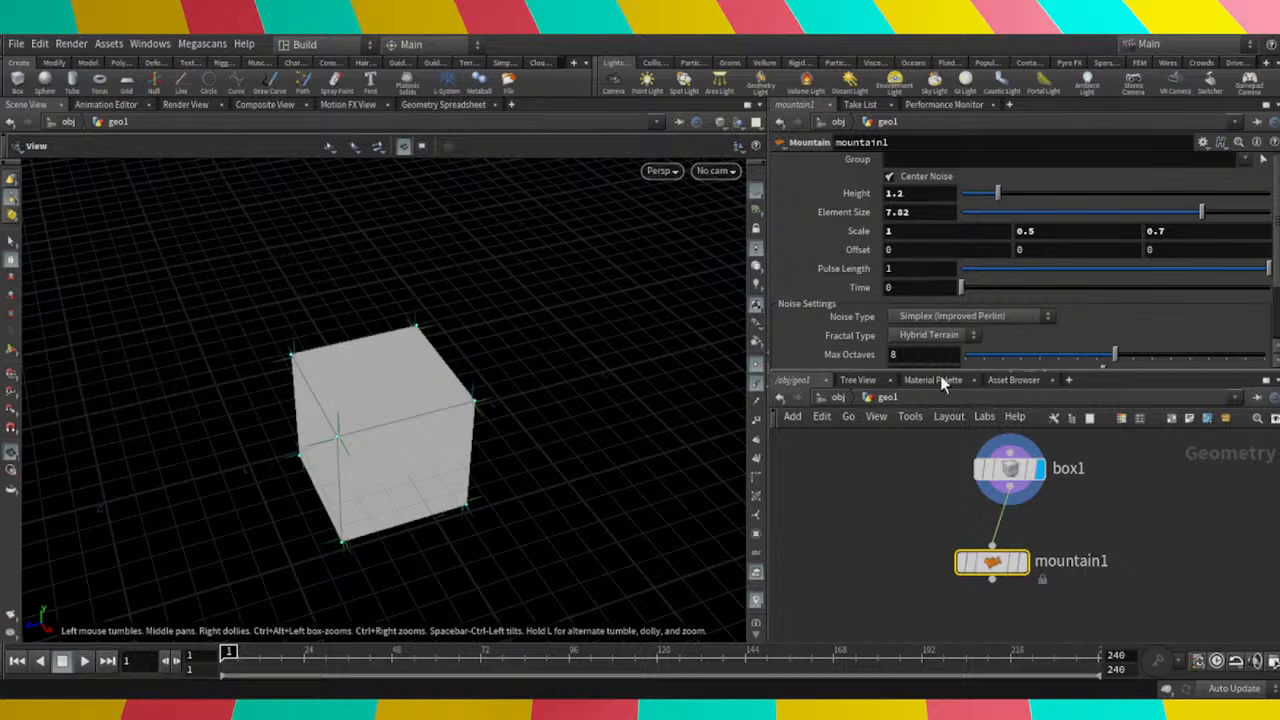
Set box1's X size to 1.2 and its Y size to 0.7.
left_click(1010, 470)
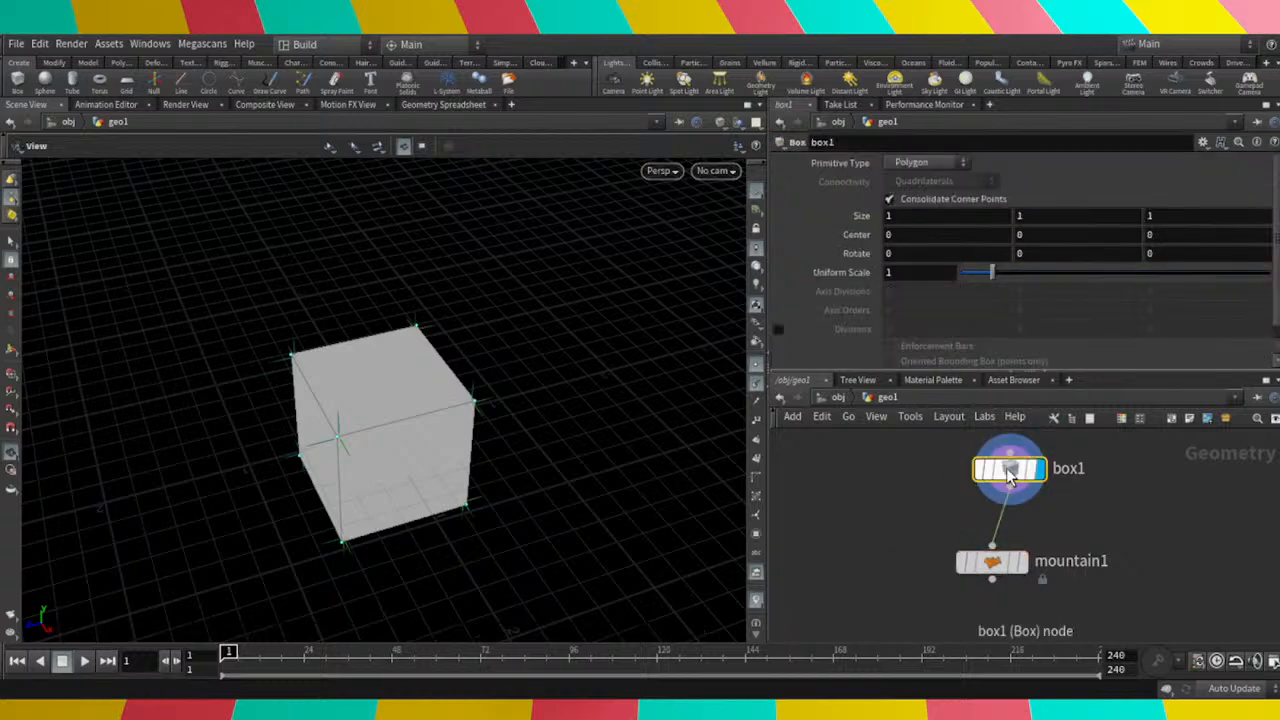
left_click(923, 217)
type("1.5")
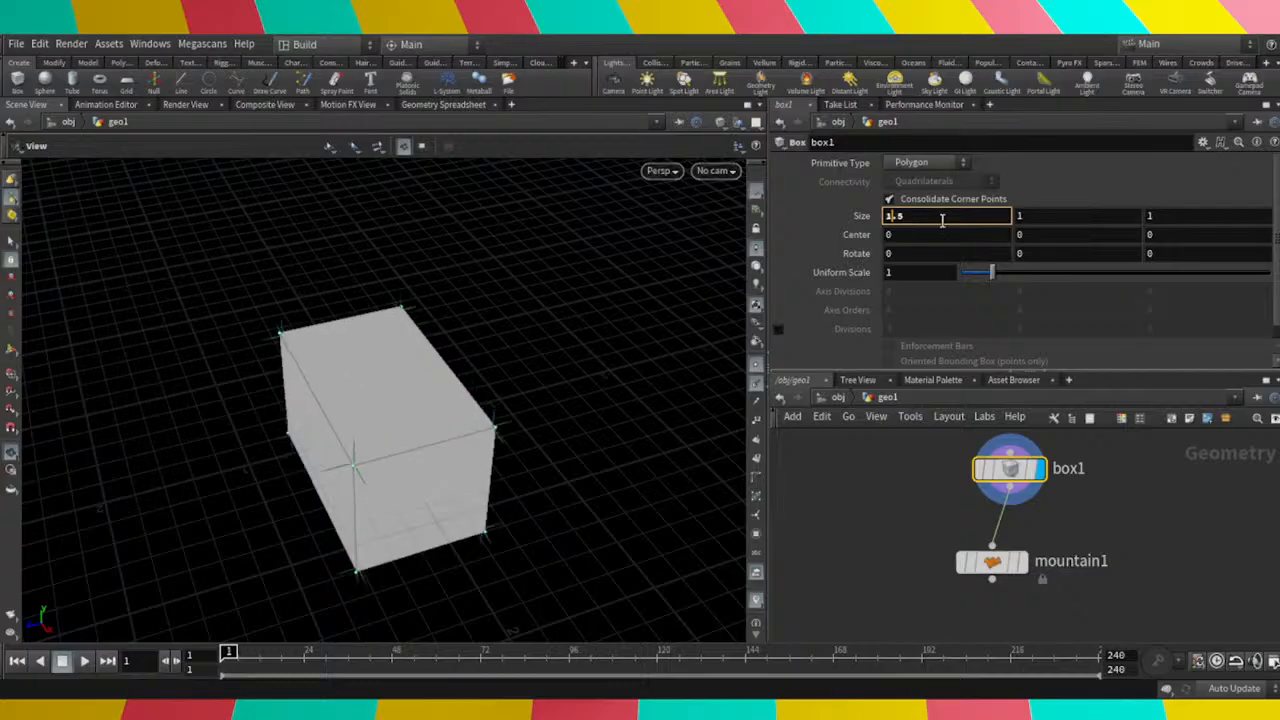
scroll(942, 220, "down", 3)
left_click(1042, 216)
scroll(1037, 216, "down", 4)
scroll(1036, 218, "up", 4)
scroll(1034, 219, "down", 5)
scroll(1035, 220, "up", 5)
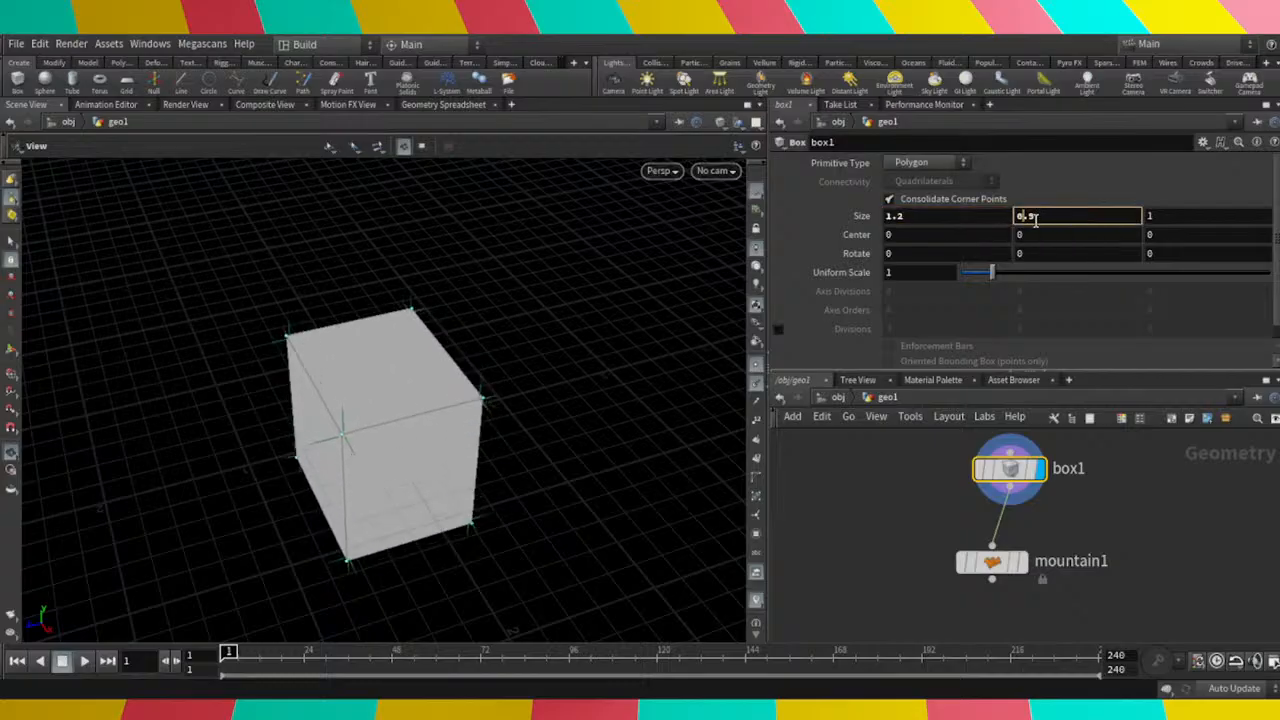
scroll(1035, 220, "down", 2)
Set box1's Z size to 0.4.
left_click(1158, 220)
scroll(1157, 219, "down", 3)
scroll(1156, 219, "up", 6)
scroll(1156, 219, "down", 6)
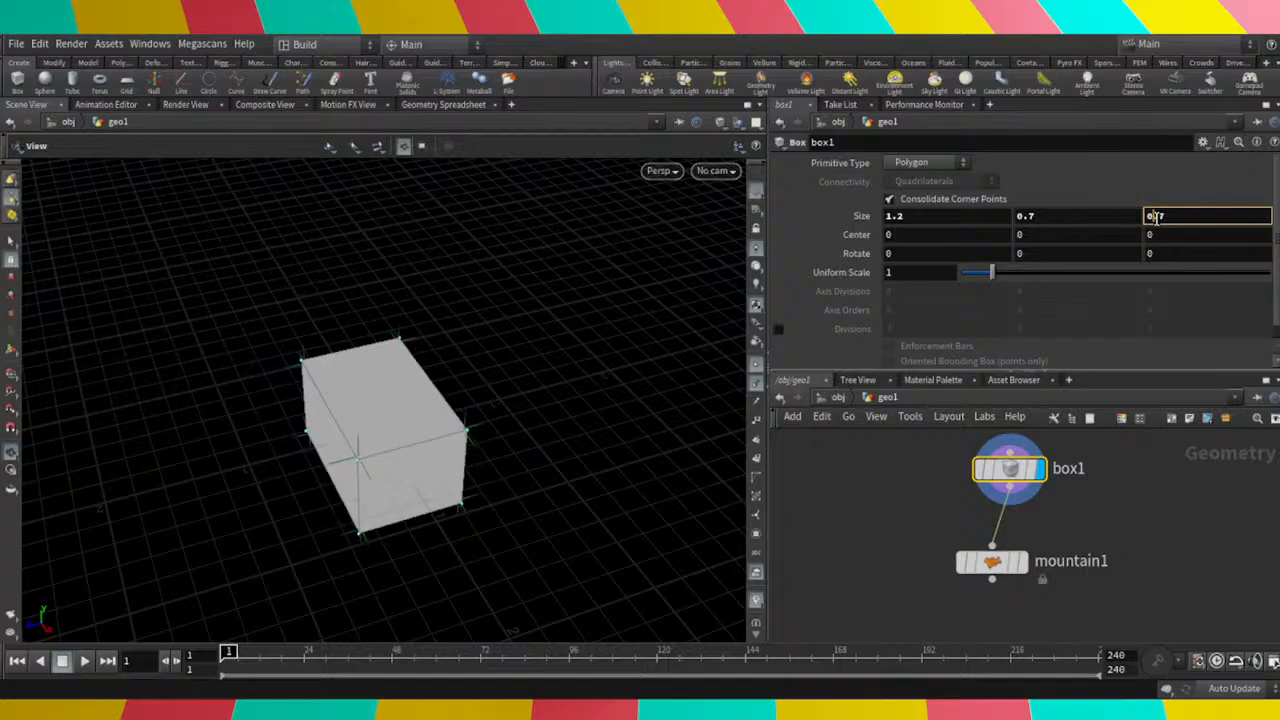
scroll(1157, 218, "down", 3)
Shift box1's center to -0.4 in X and -0.1 in Y.
left_click(905, 233)
scroll(905, 232, "up", 2)
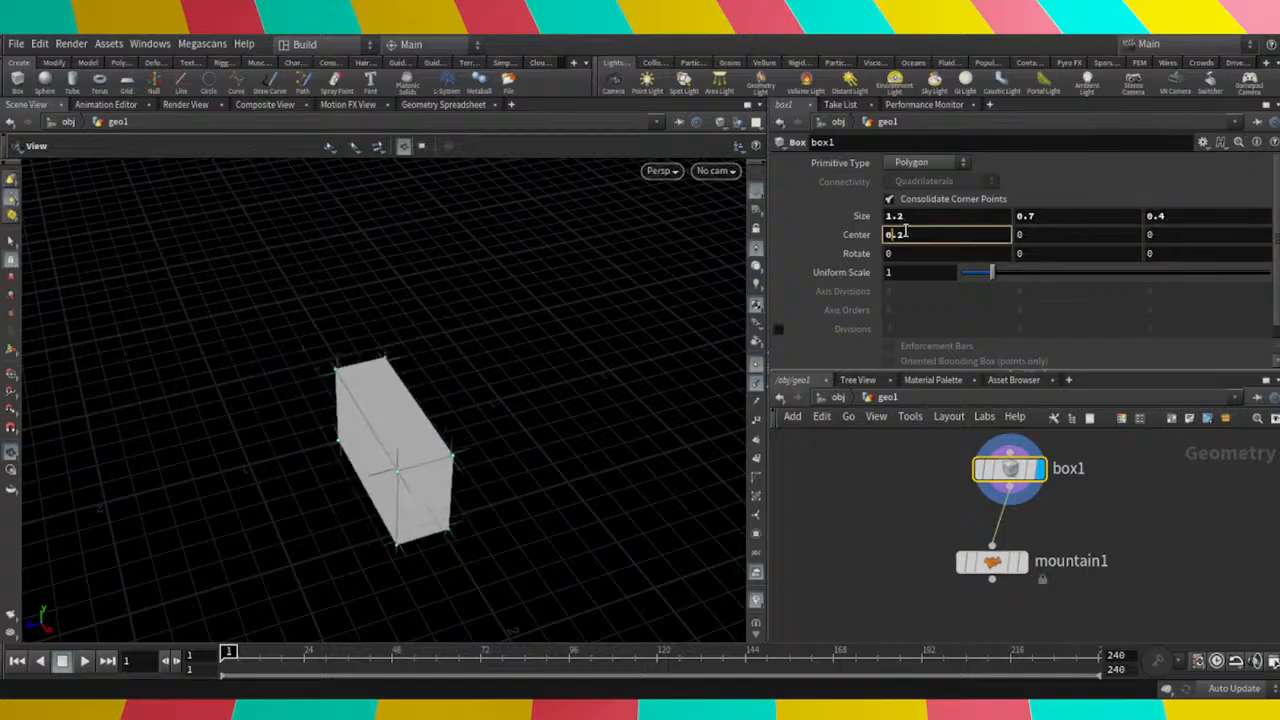
scroll(905, 233, "down", 6)
left_click(1100, 240)
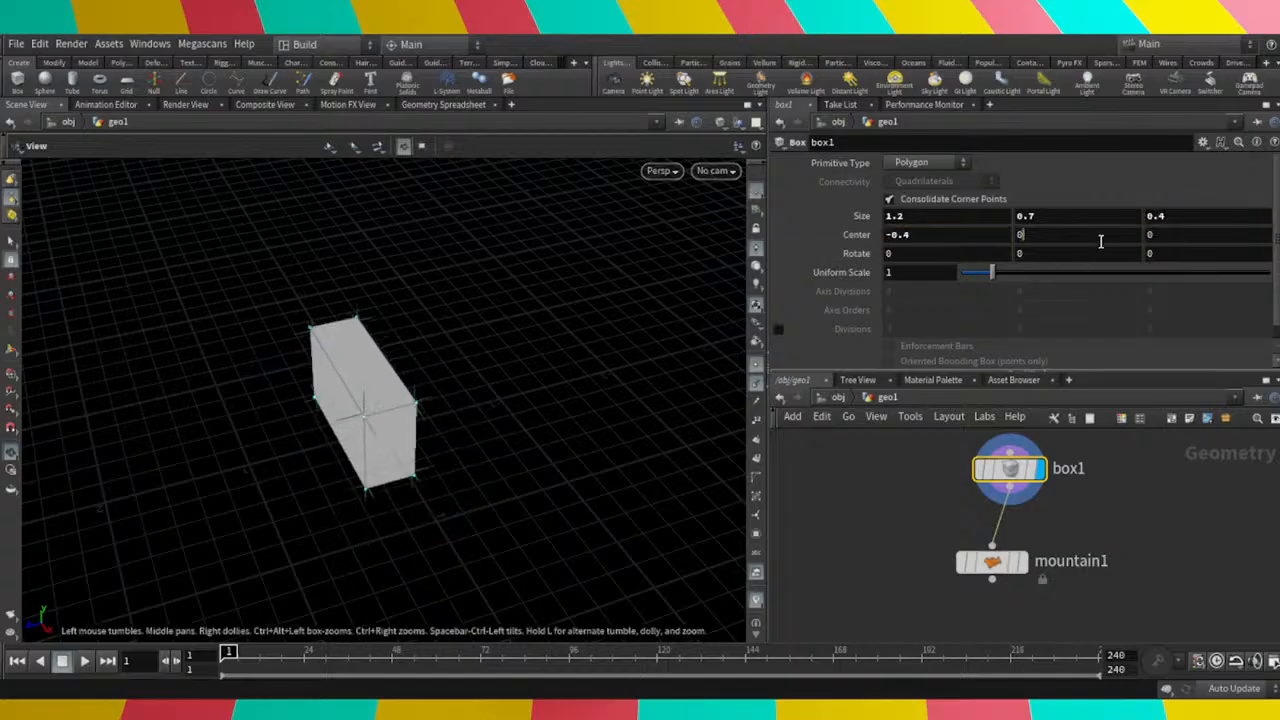
scroll(1100, 240, "down", 1)
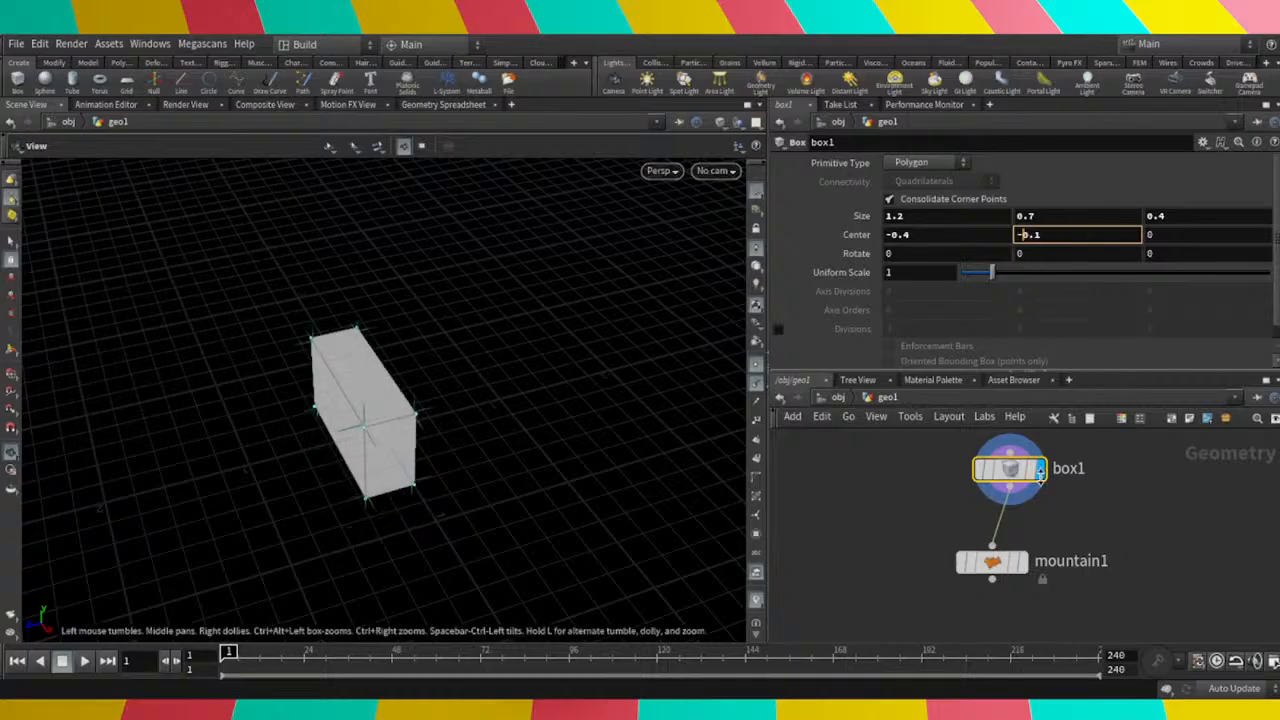
scroll(862, 299, "down", 1)
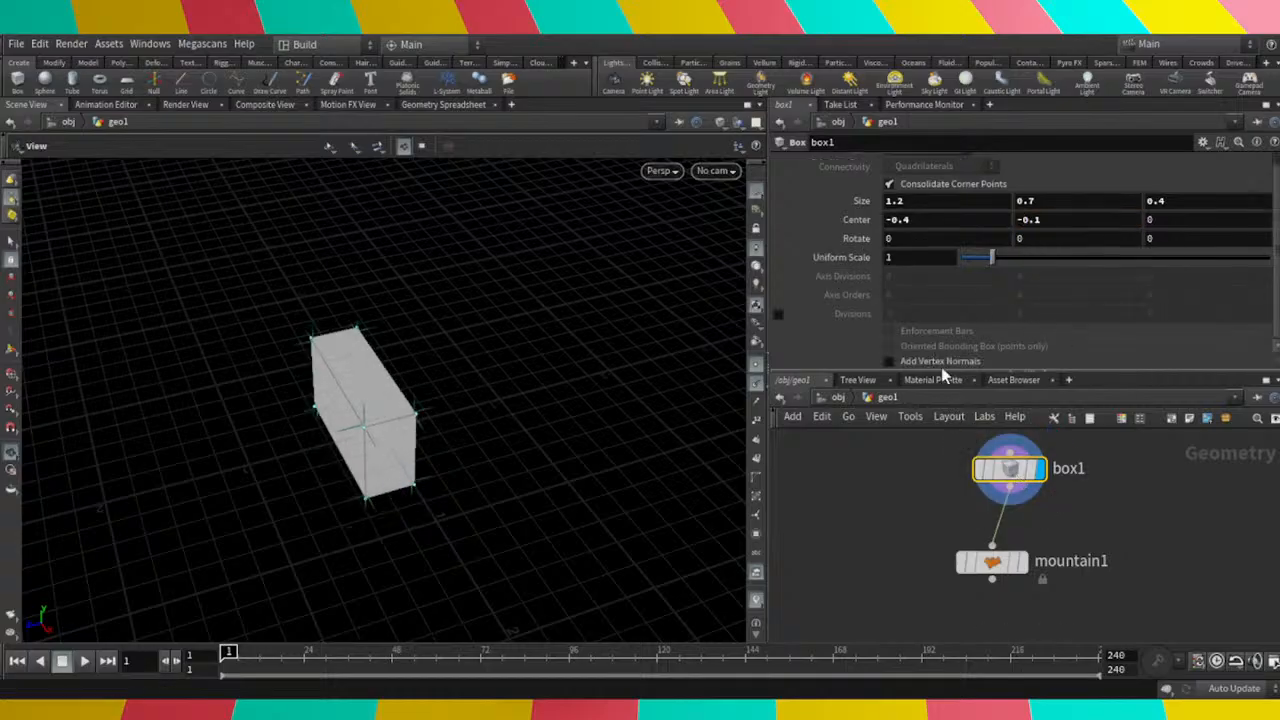
Switch the viewport display to mountain1 and move its node diagonally below box1.
left_click(991, 562)
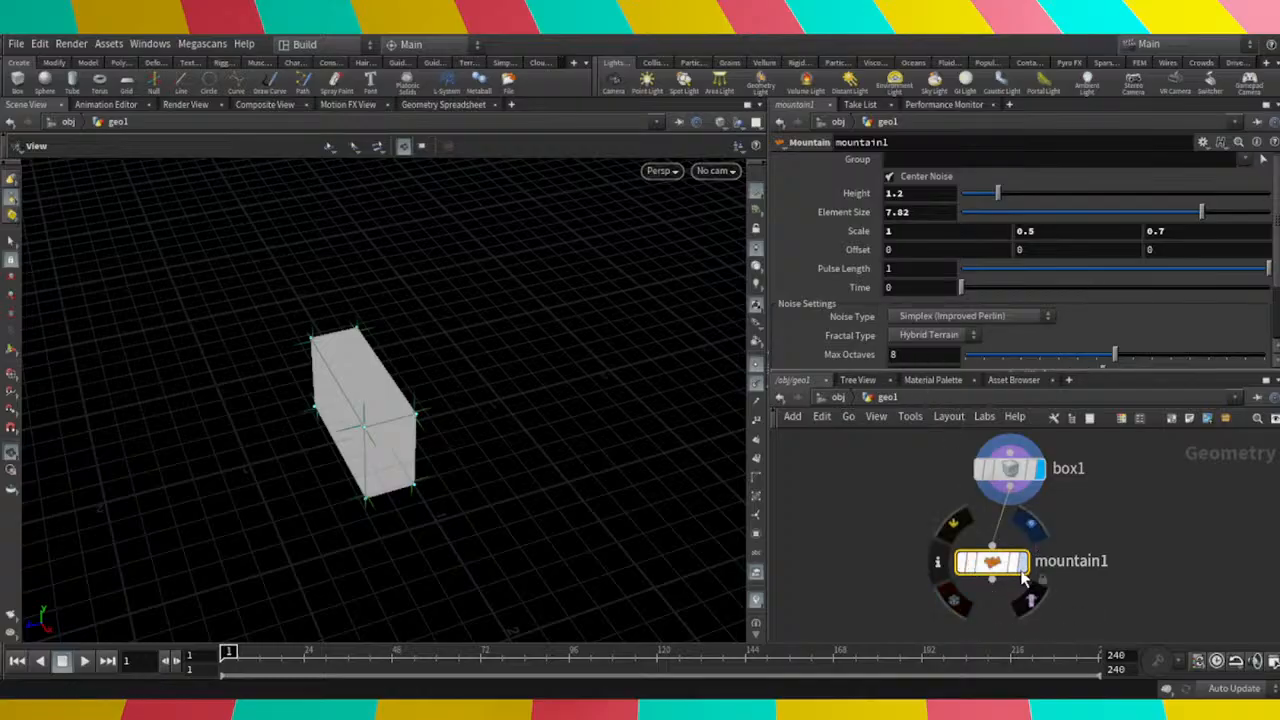
left_click(1022, 570)
mouse_move(995, 564)
left_mouse_down()
mouse_move(952, 490)
mouse_move(903, 537)
mouse_move(891, 531)
mouse_move(1072, 578)
mouse_move(990, 573)
left_mouse_up()
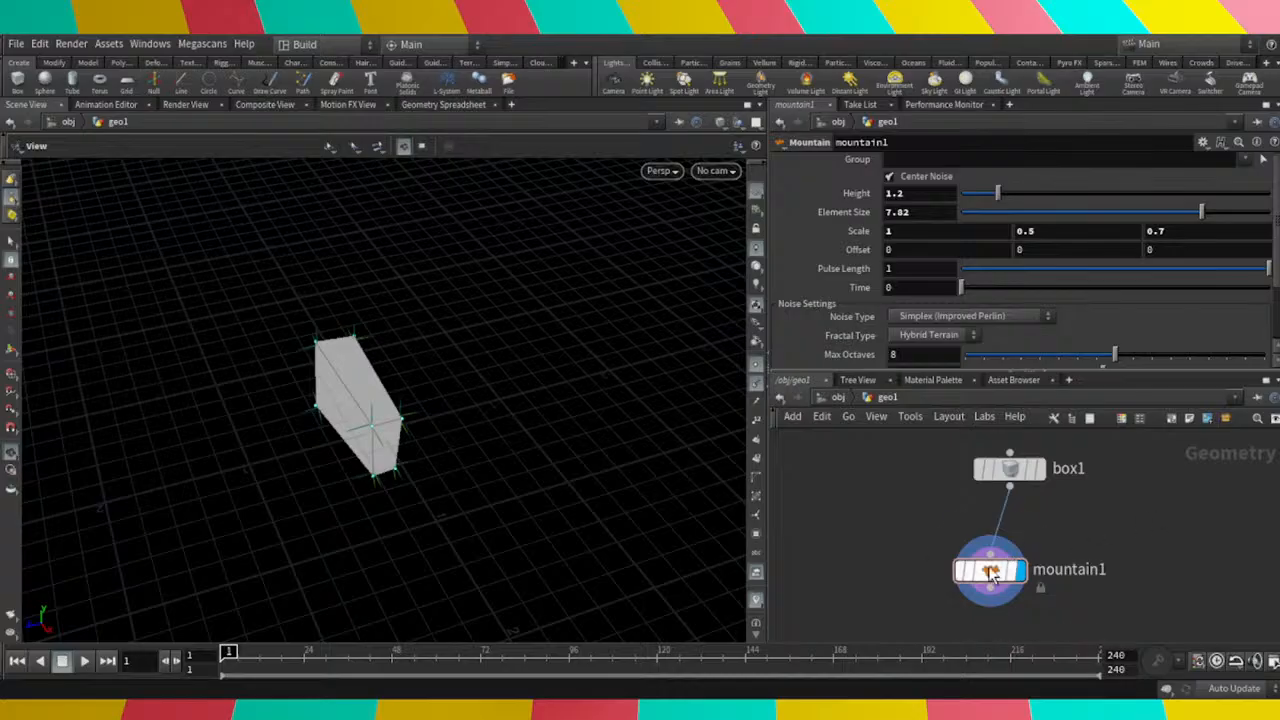
left_click_drag(990, 572, 1080, 546)
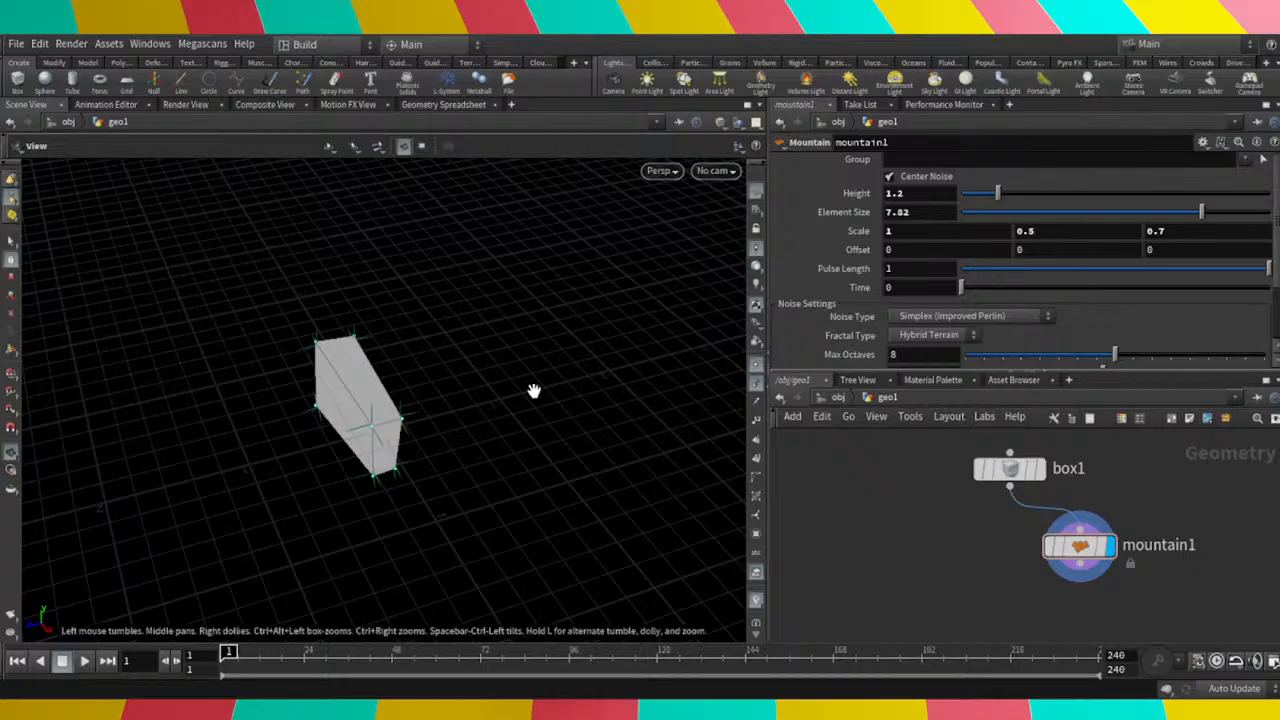
left_click_drag(531, 391, 457, 349)
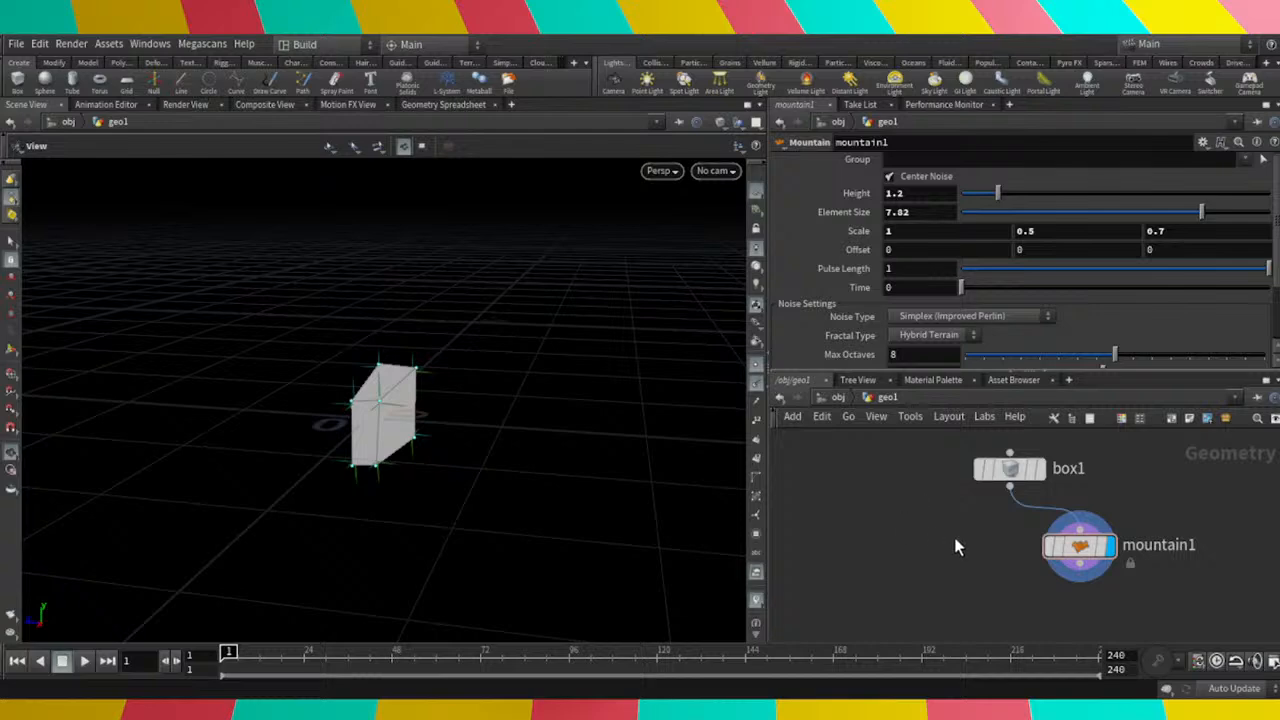
scroll(940, 567, "down", 2)
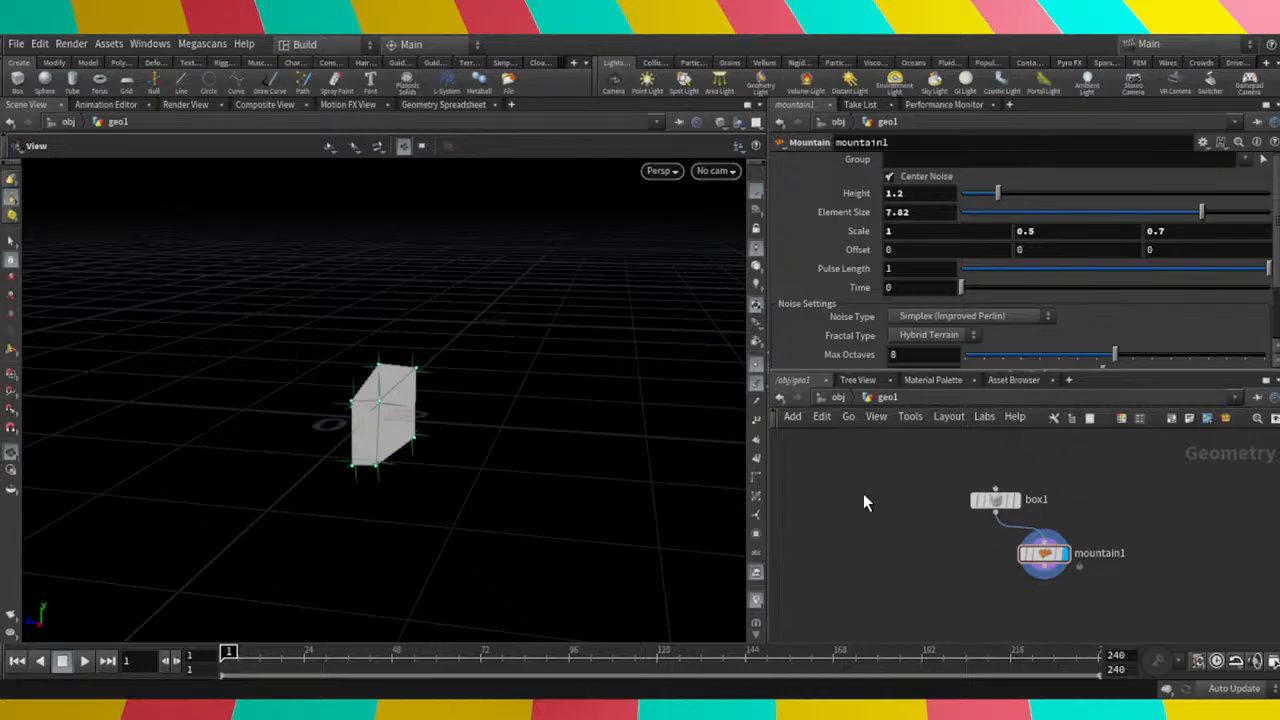
key("Tab")
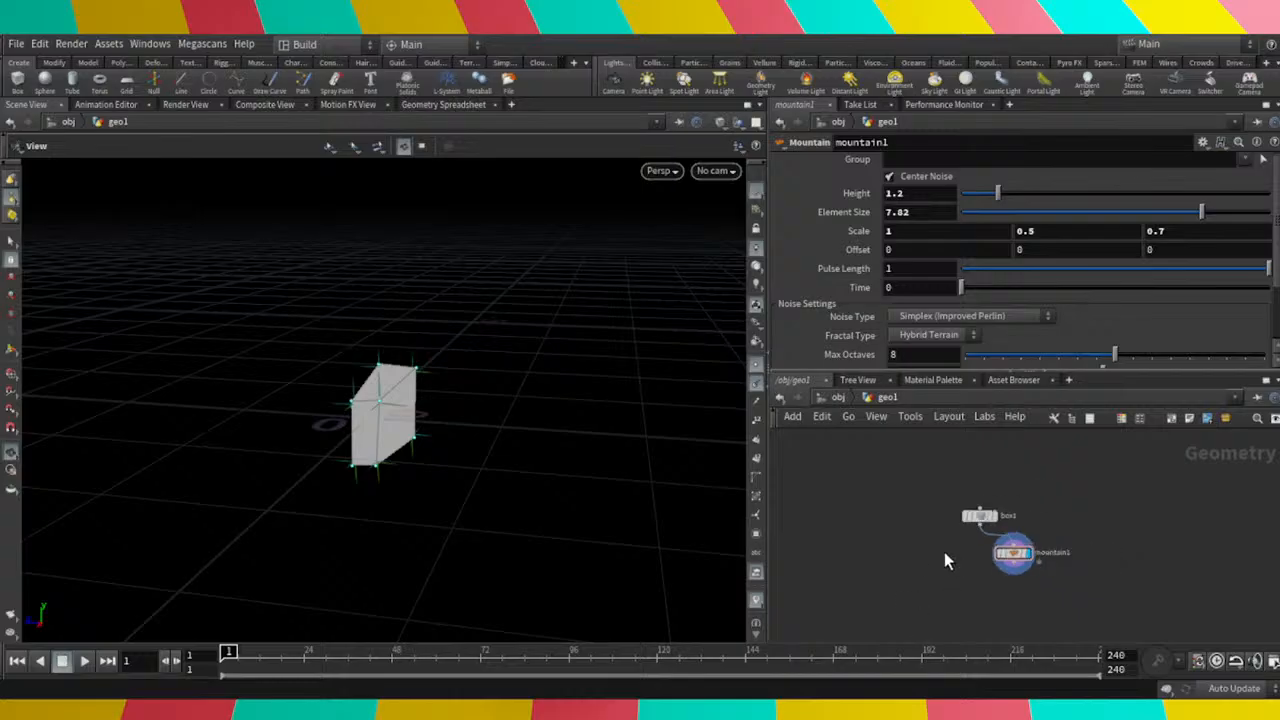
scroll(944, 552, "up", 2)
scroll(944, 552, "down", 2)
middle_click_drag(969, 554, 963, 551)
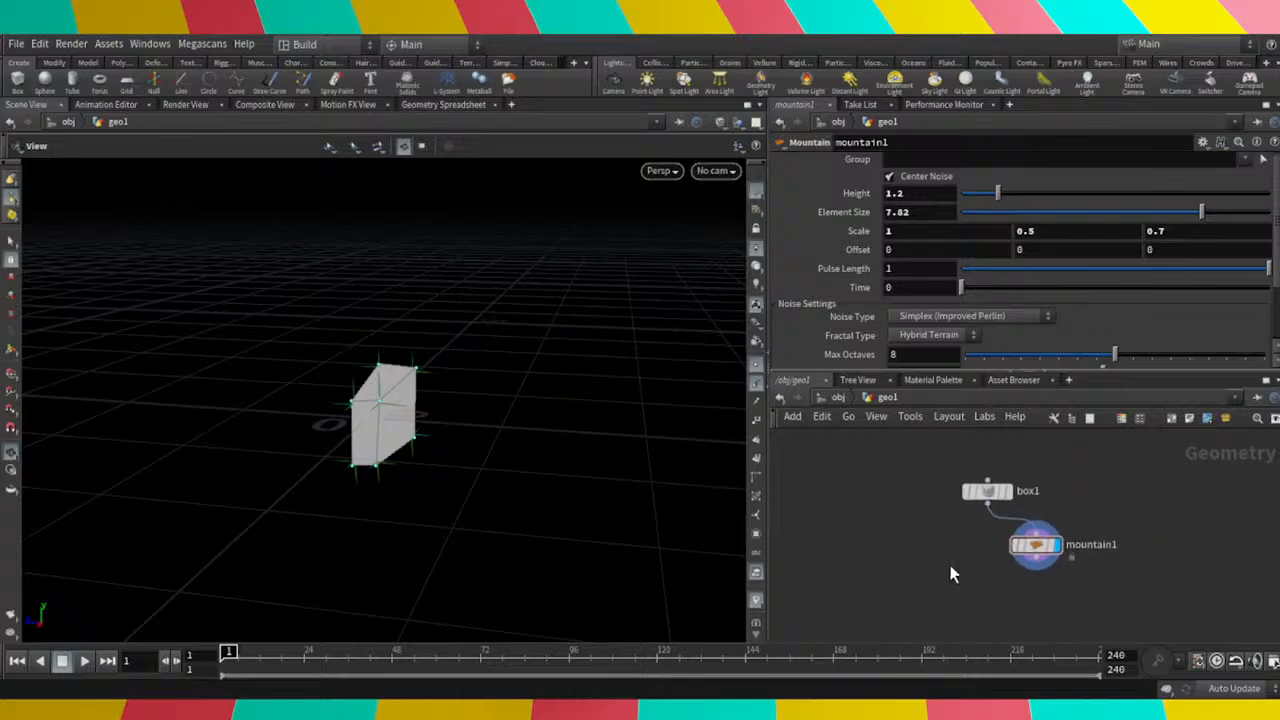
scroll(939, 553, "up", 2)
scroll(939, 553, "down", 1)
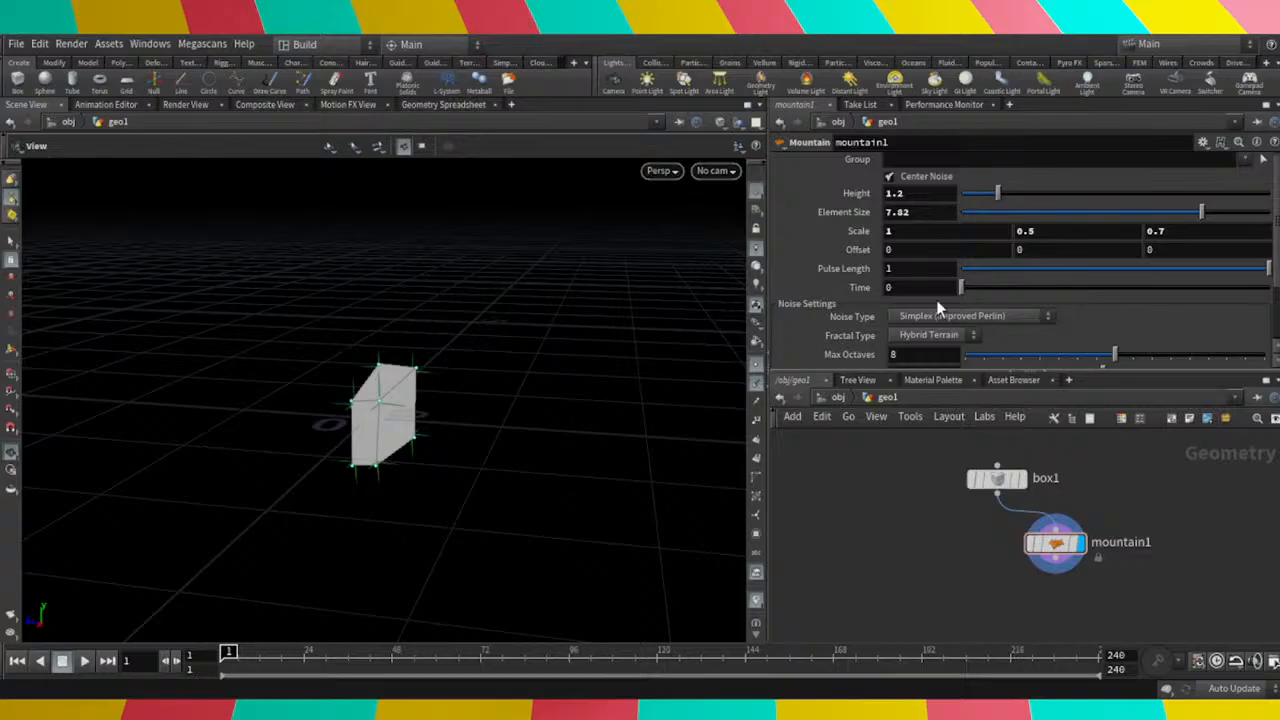
Add an FBX Character Import node next to box1 to show its file options, and delete it.
left_click(1038, 90)
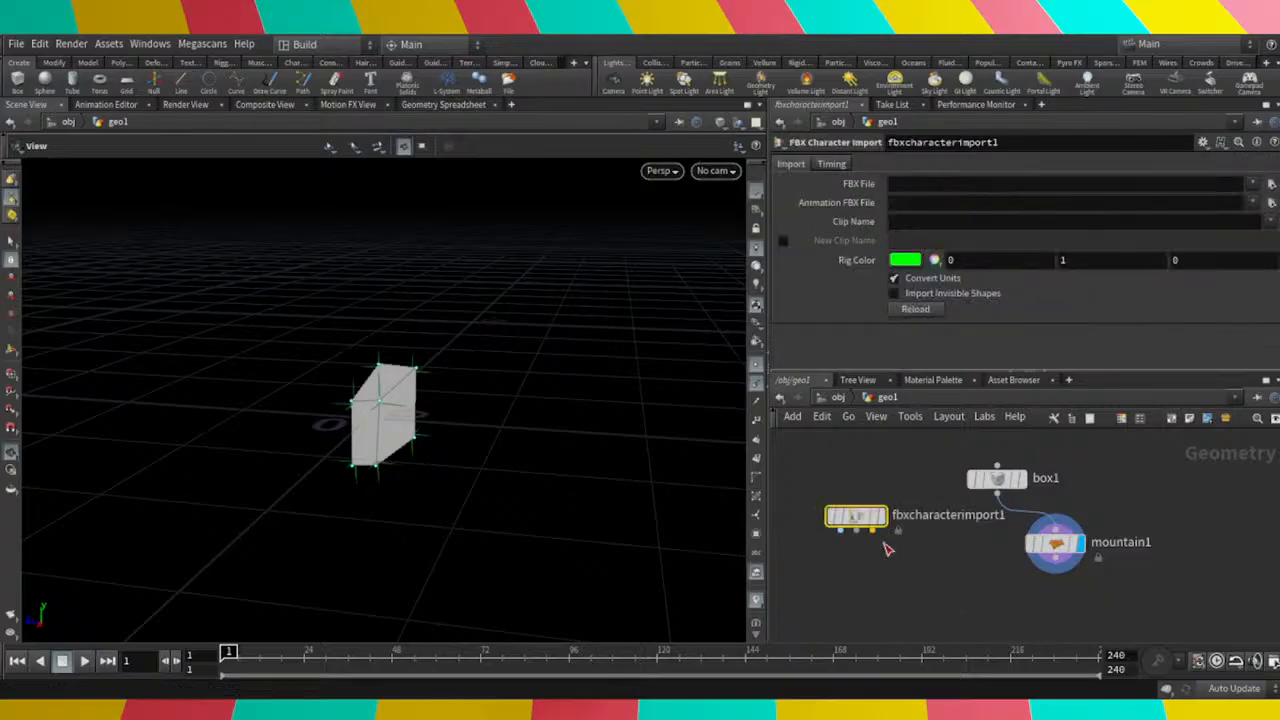
left_click_drag(856, 513, 884, 499)
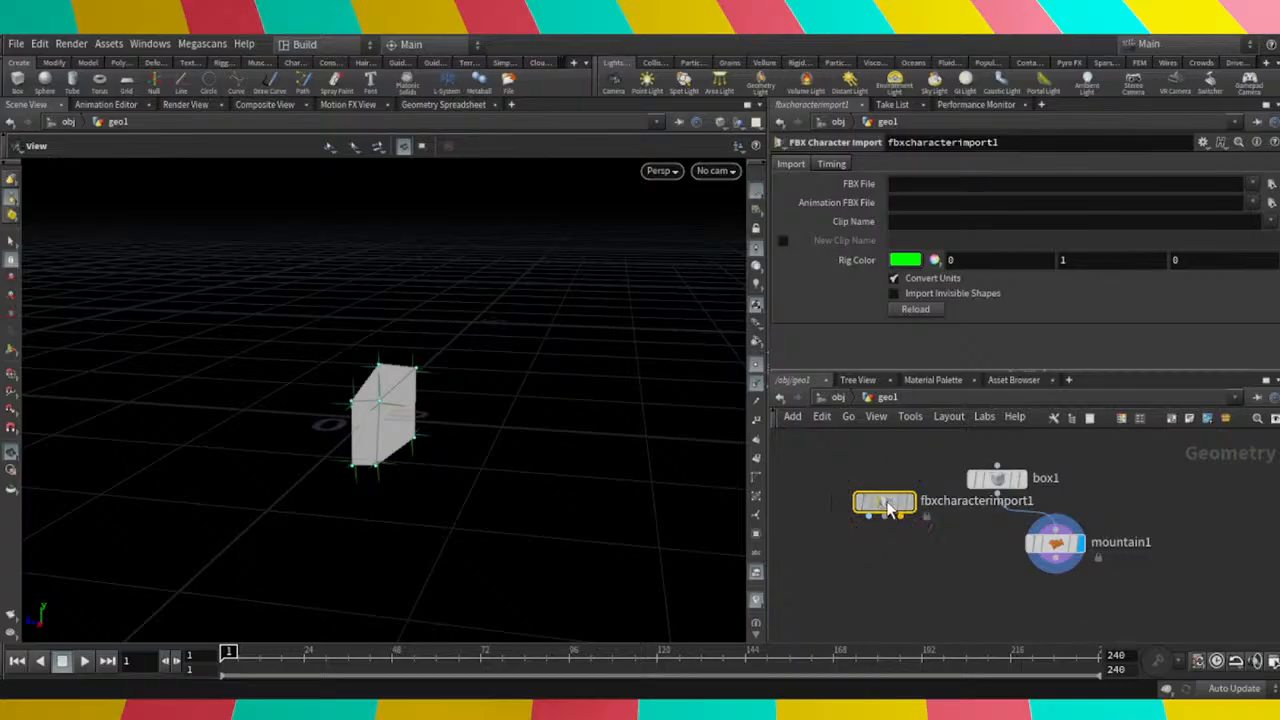
key("Delete")
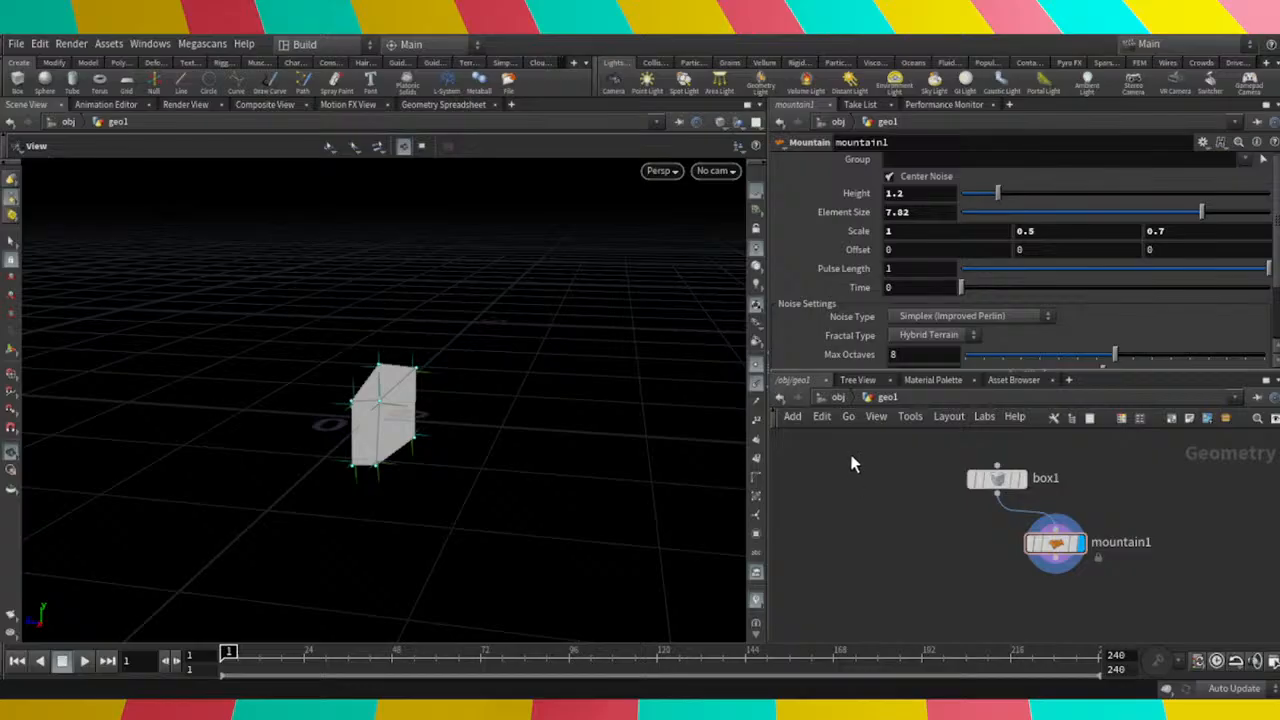
Add an Alembic node to show its file import parameters, and delete it.
key("Tab")
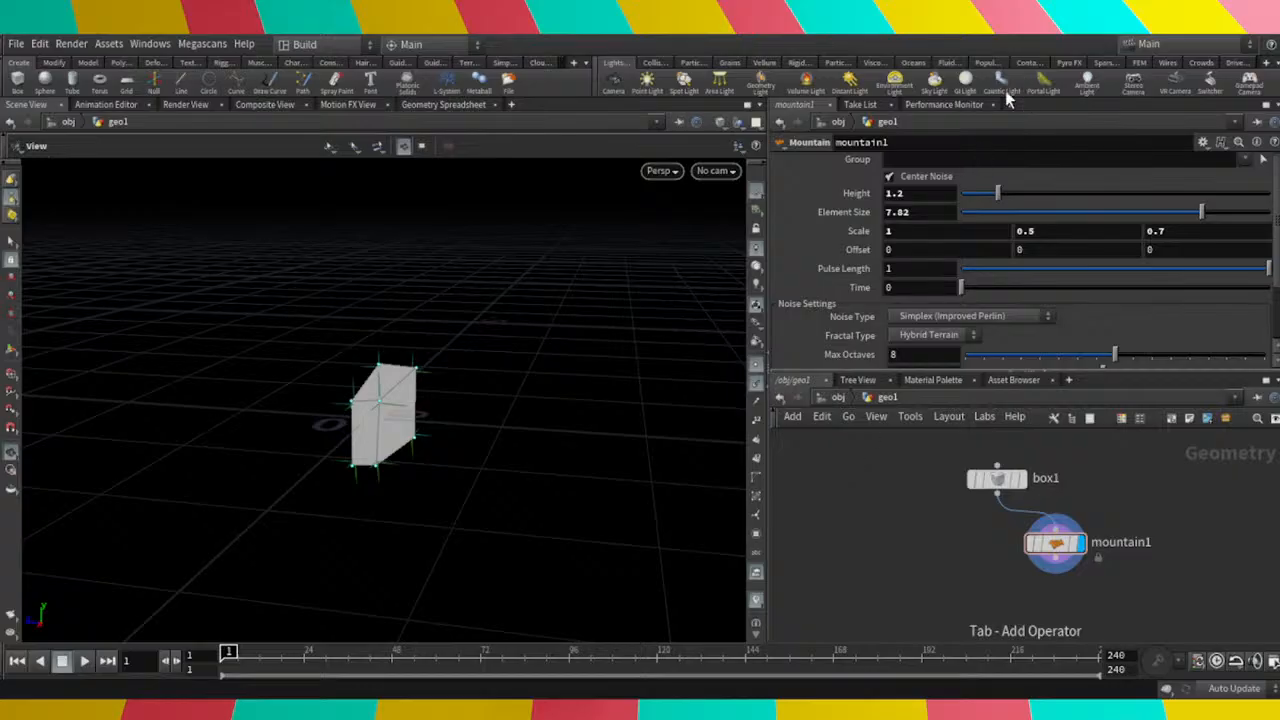
left_click(1006, 96)
left_click(895, 460)
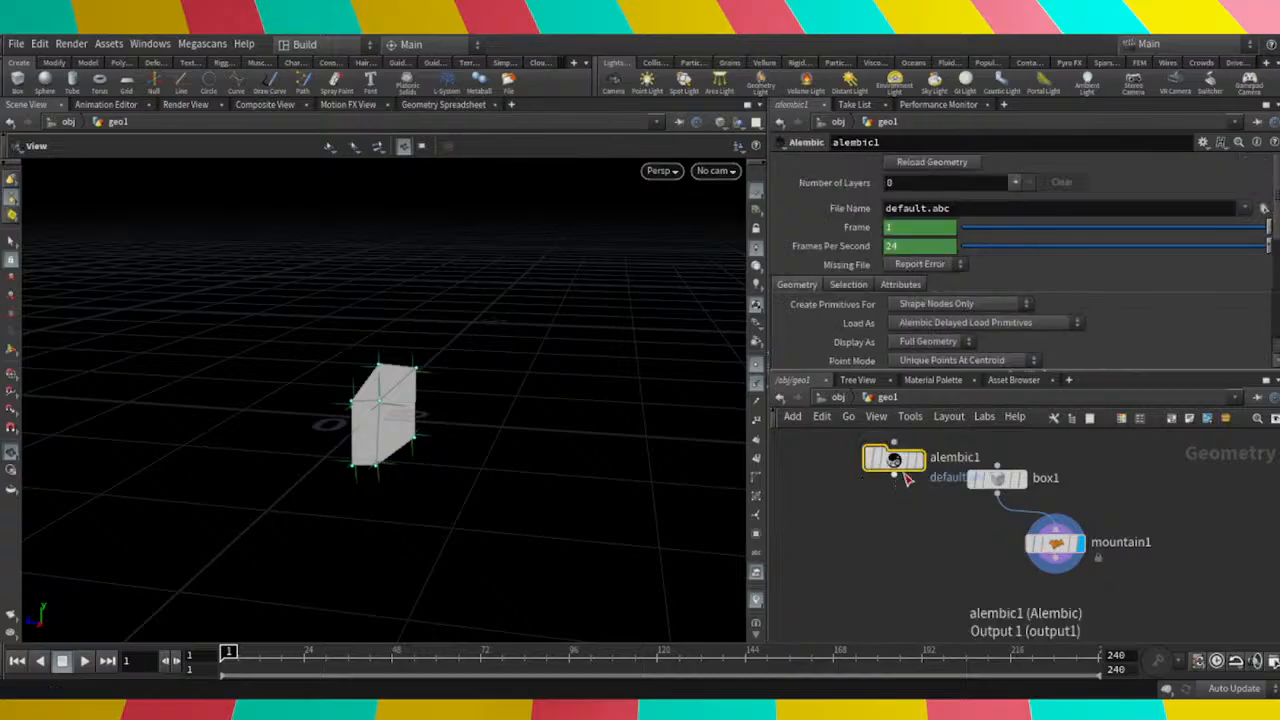
left_click(896, 470)
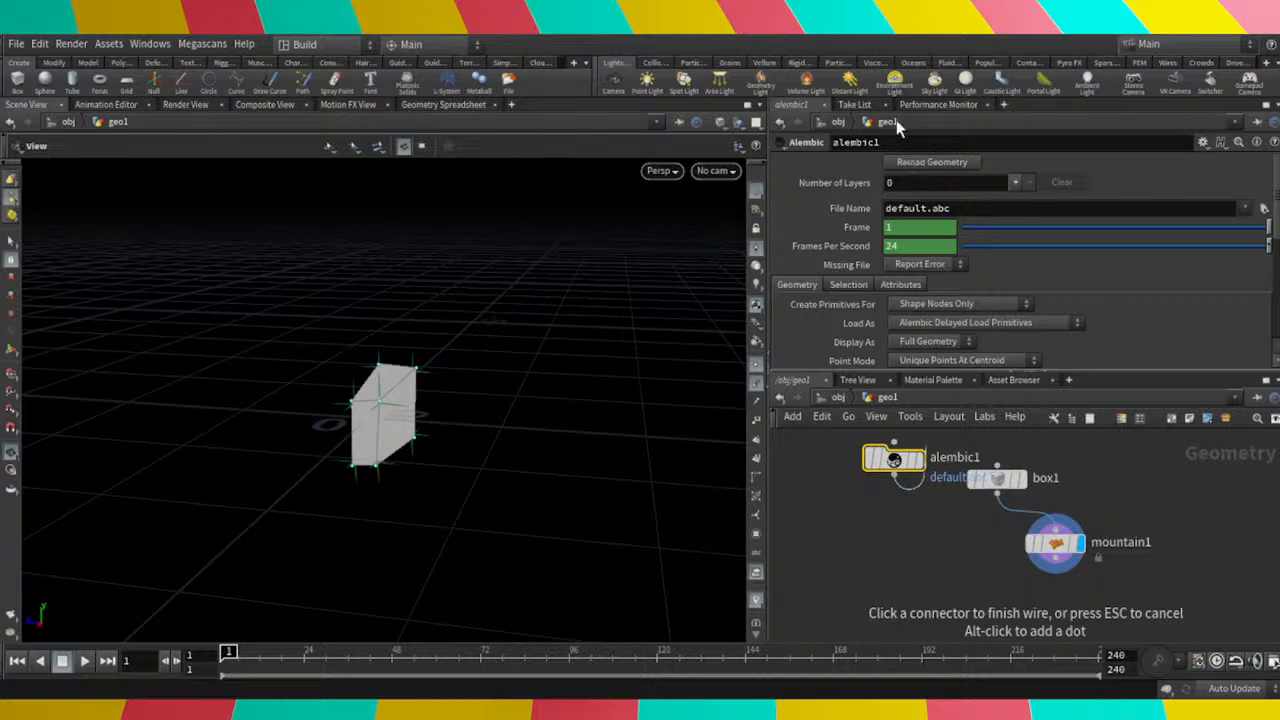
left_click(893, 465)
key("Delete")
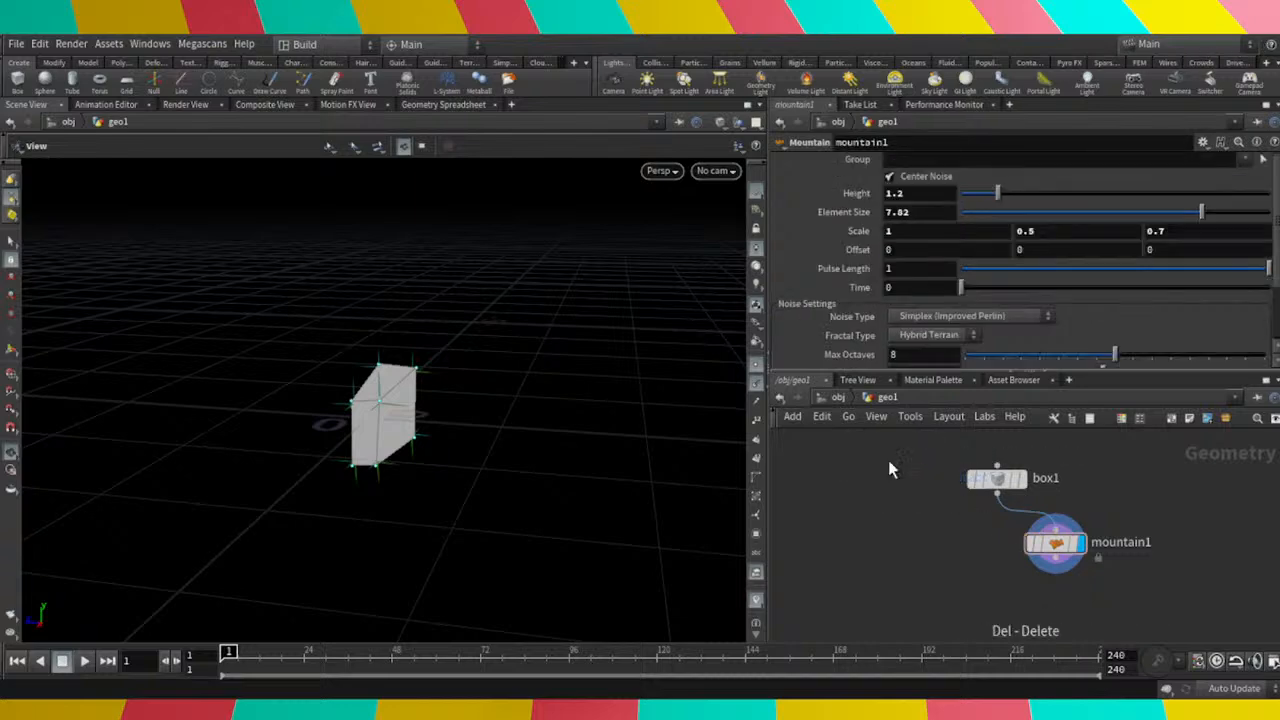
Add an FBX Character Import node that loads D:/3DS Max/Exports/OldMan.fbx, and display the imported bust in the viewport.
key("Tab")
left_click(869, 509)
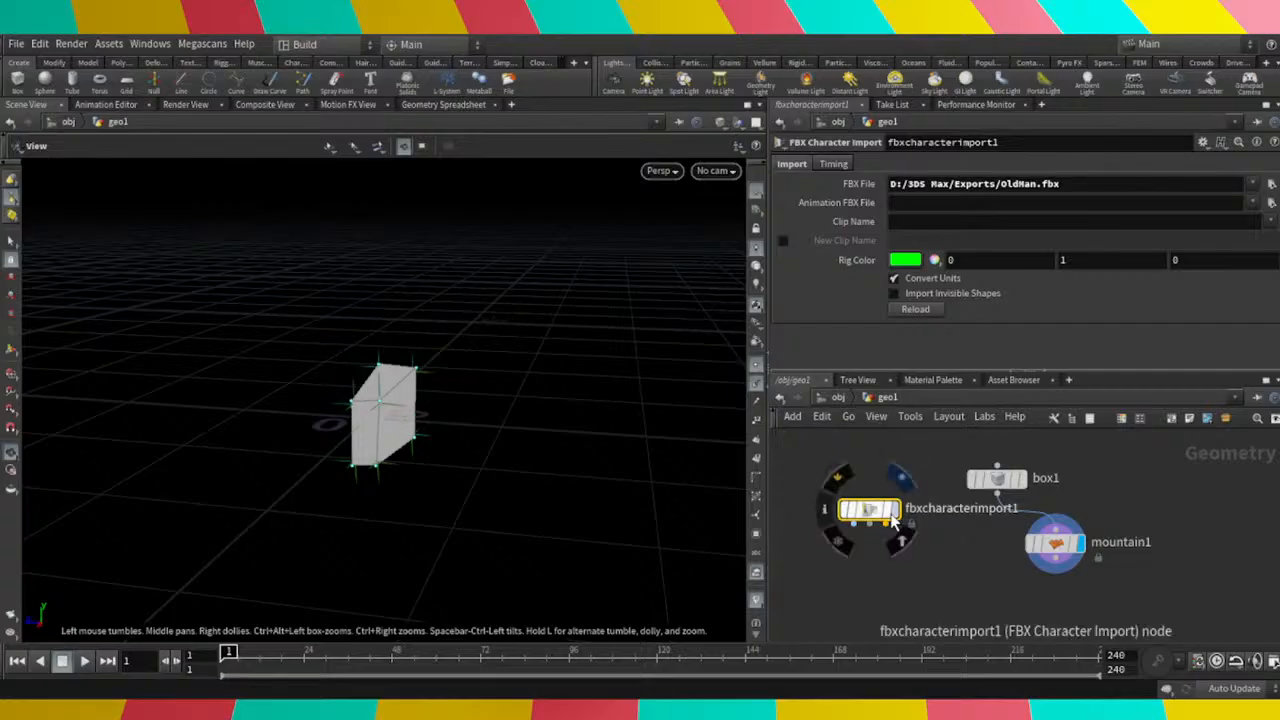
left_click(902, 532)
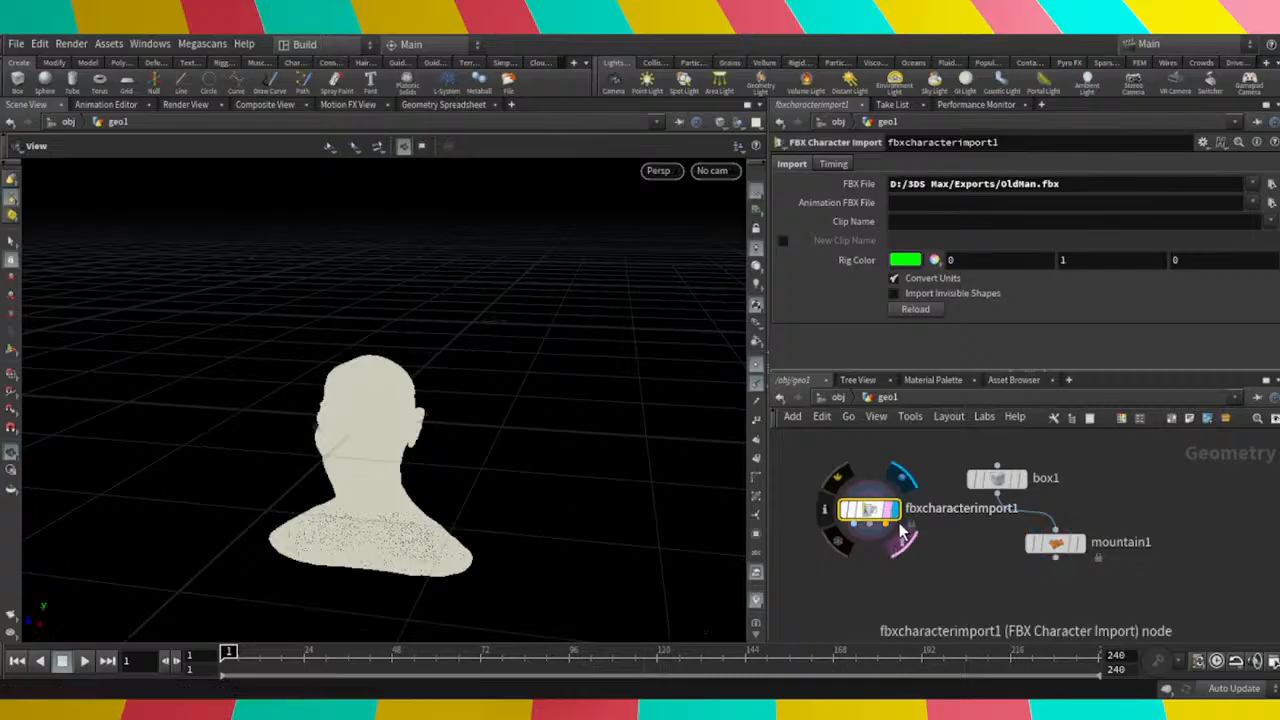
mouse_move(451, 340)
left_mouse_down()
mouse_move(449, 369)
mouse_move(479, 290)
left_mouse_up()
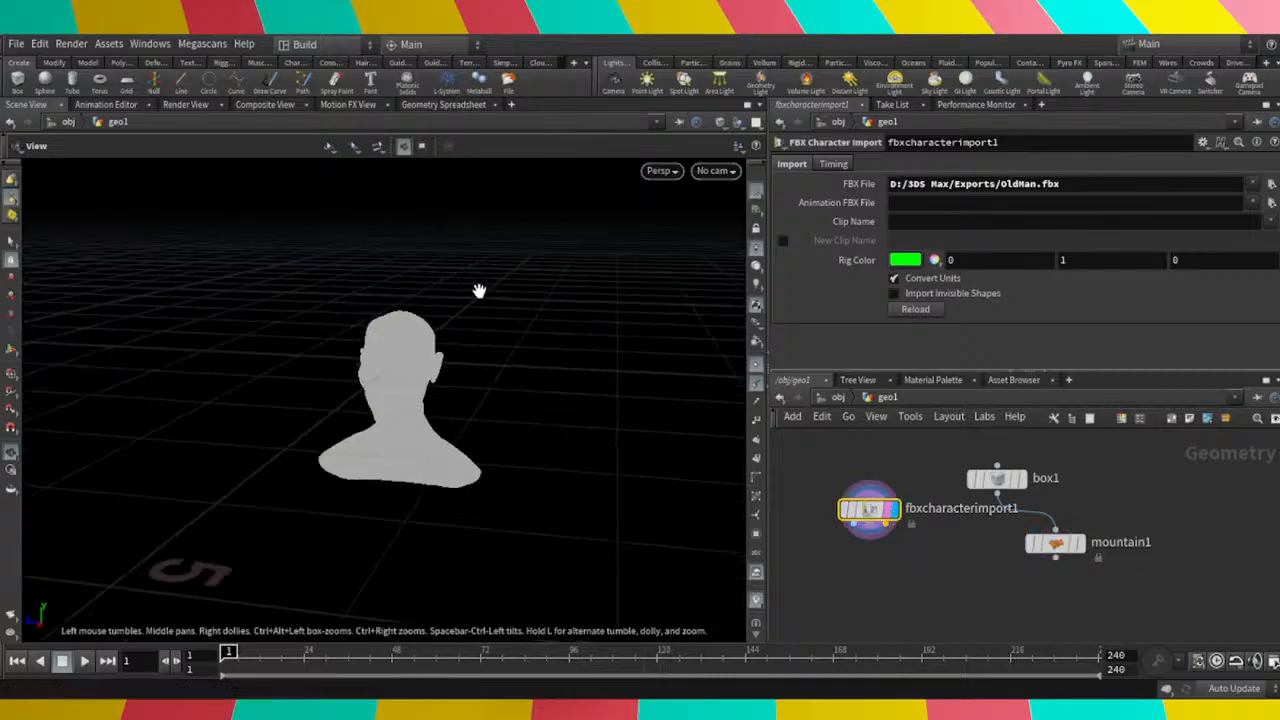
right_click_drag(479, 291, 377, 389)
left_click_drag(377, 389, 285, 392)
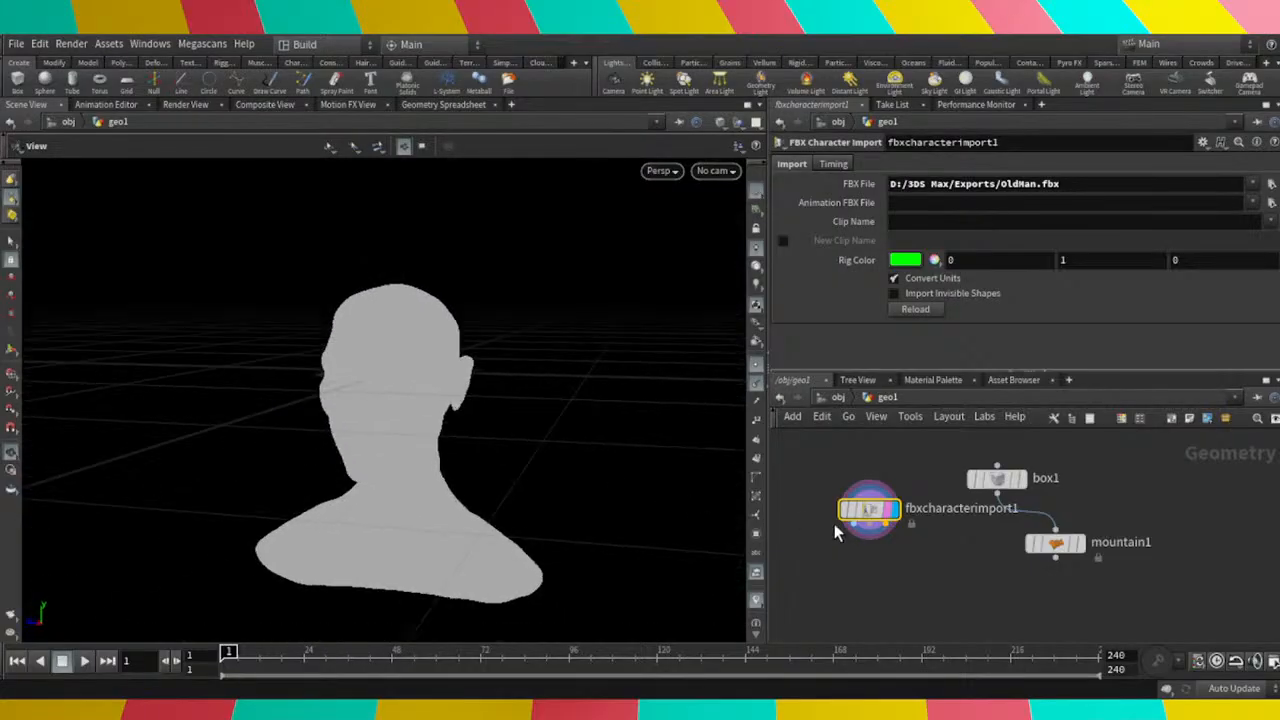
left_click_drag(440, 368, 560, 420)
mouse_move(895, 510)
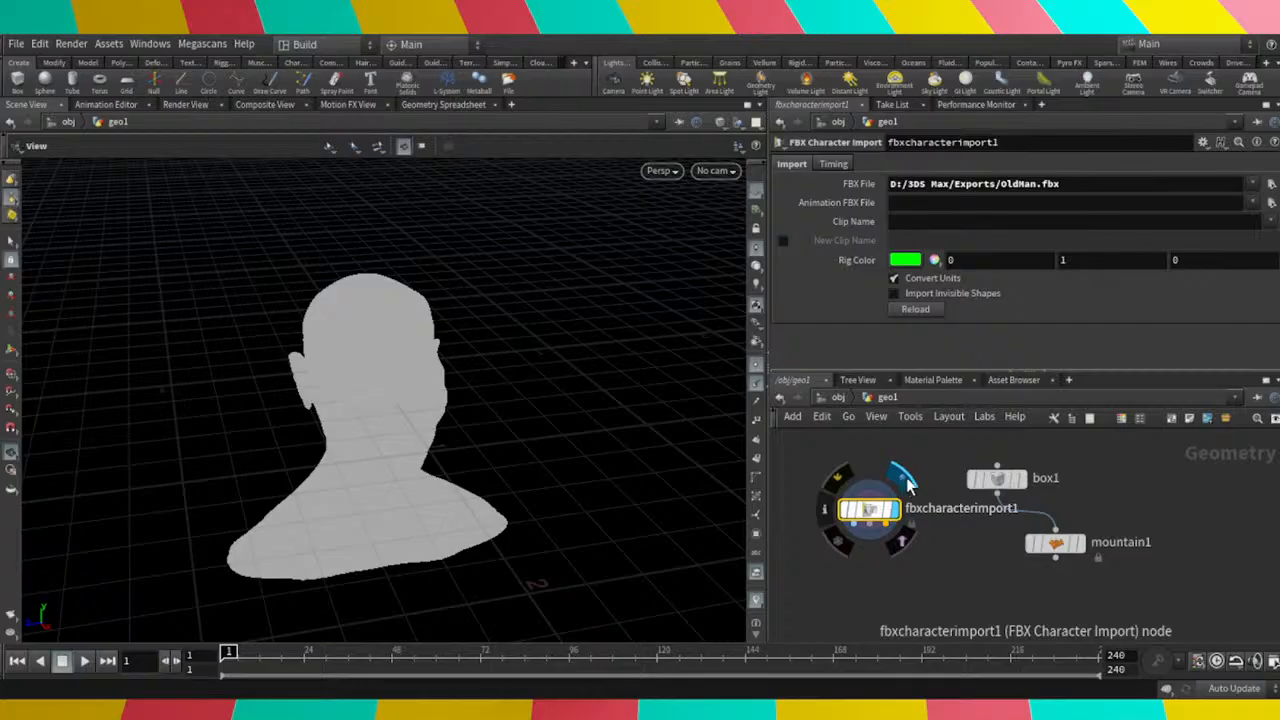
Move box1 closer above mountain1, and switch the viewport display first to box1 and finally to mountain1.
left_click(998, 480)
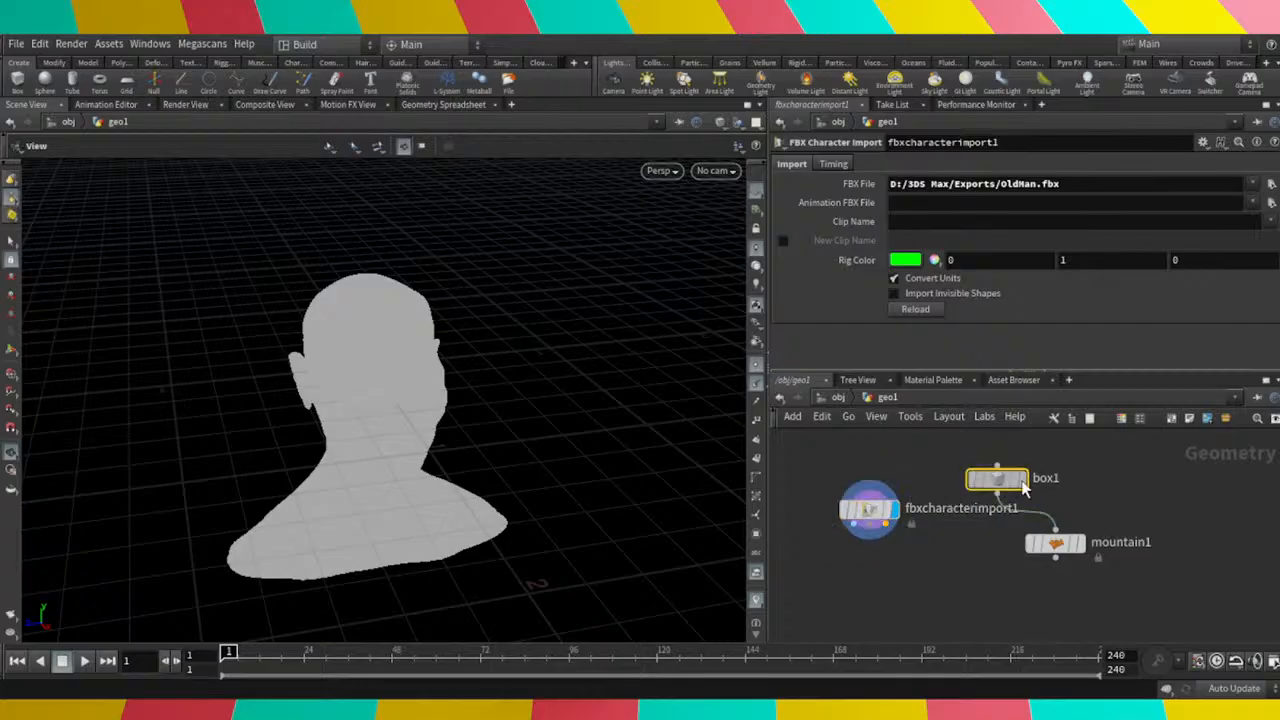
left_click(1024, 480)
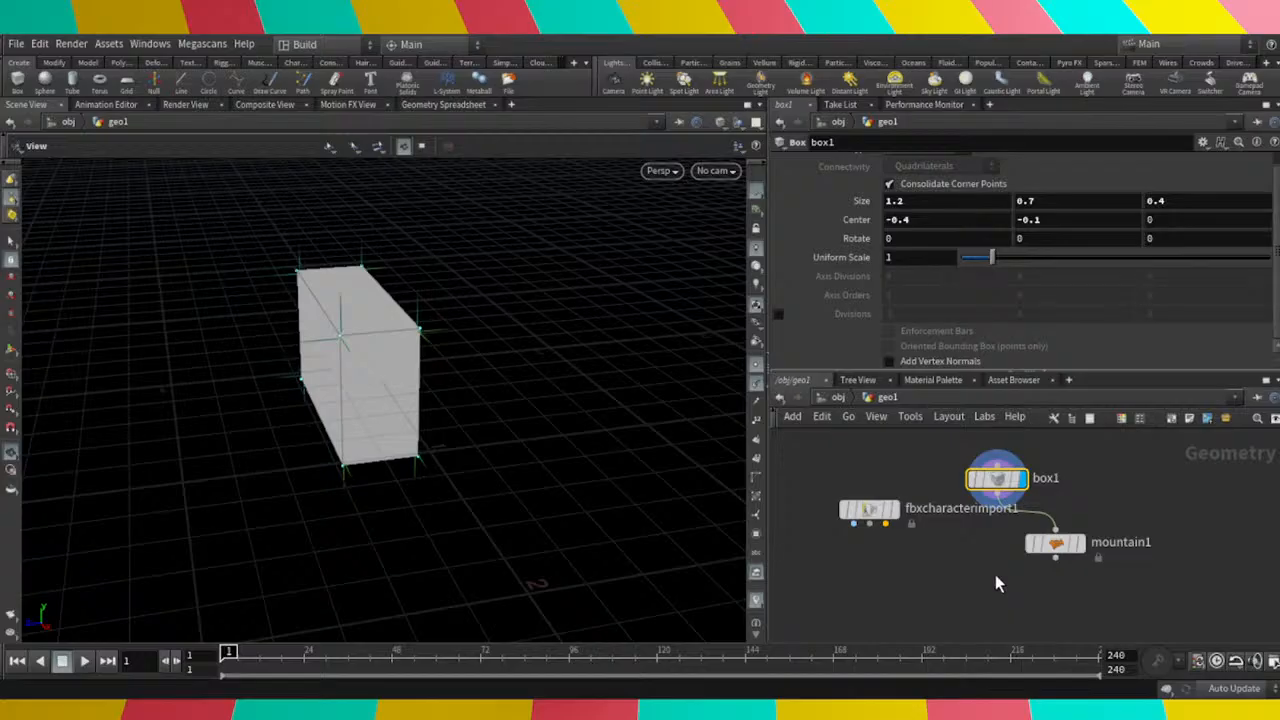
left_click_drag(354, 380, 620, 420)
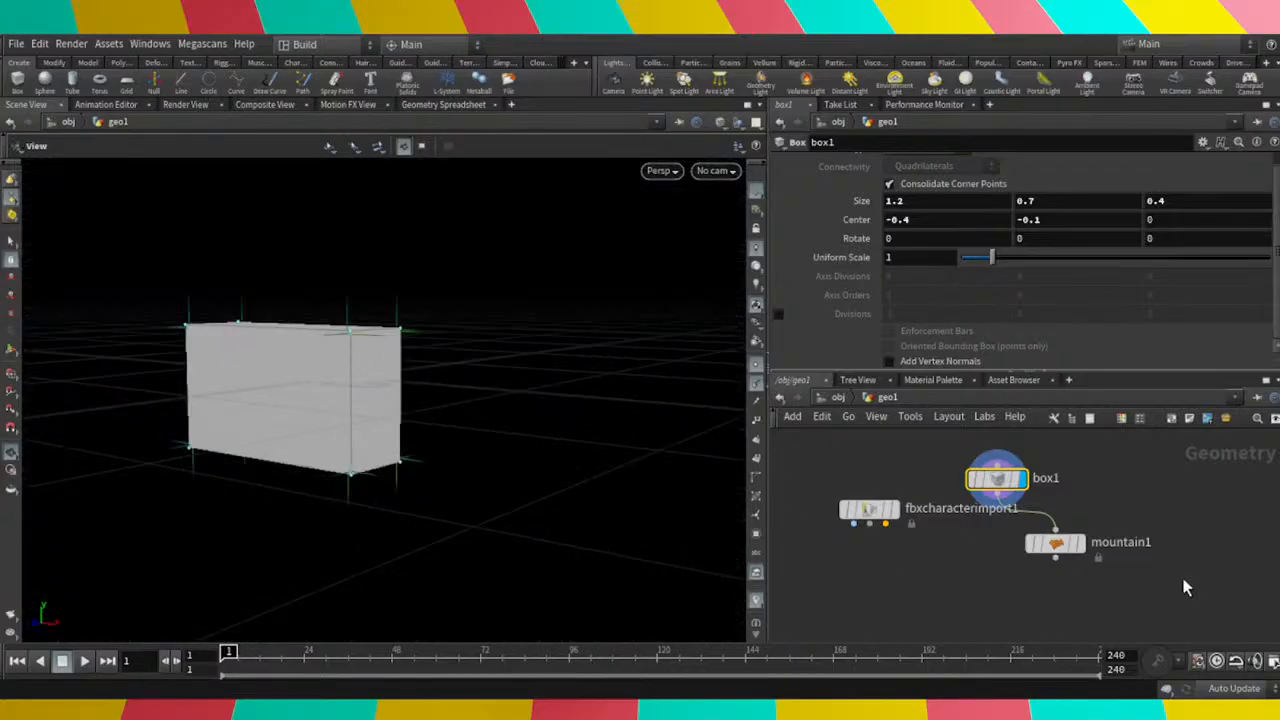
left_click_drag(998, 480, 1036, 482)
left_click(1087, 513)
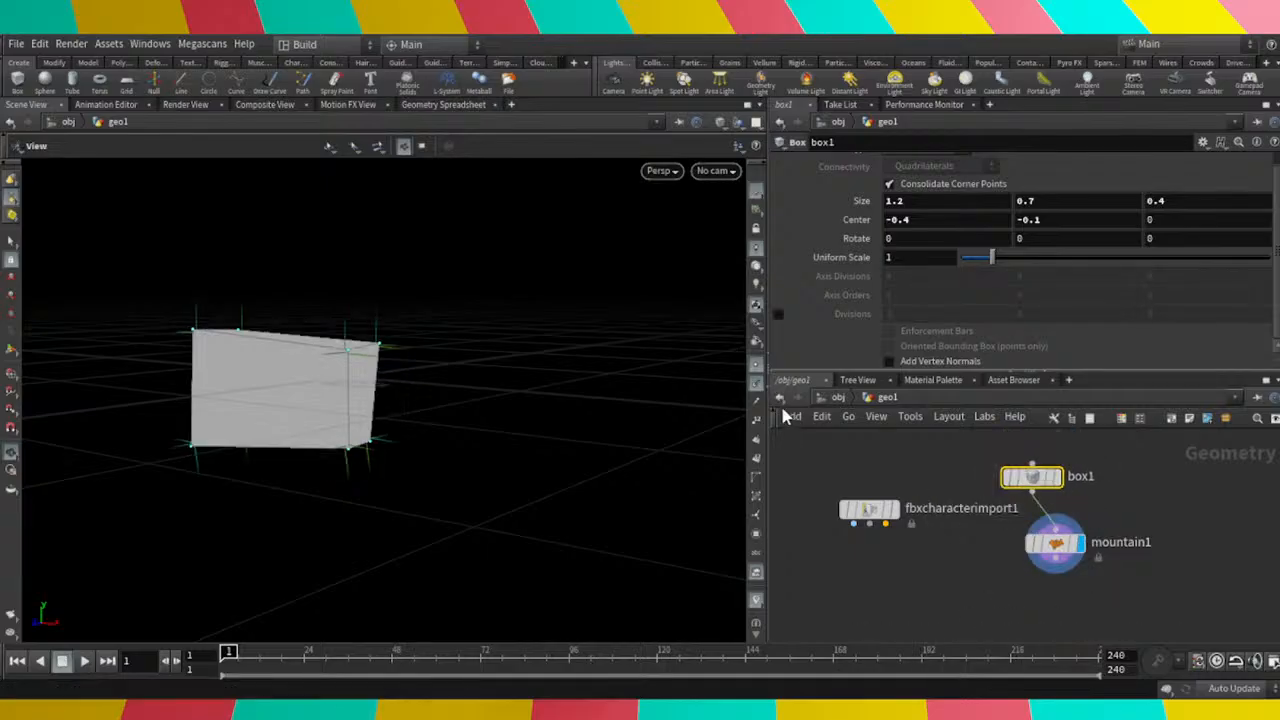
Switch the viewport display to box1 and show the position values at its corner points.
mouse_move(1050, 485)
left_click(1057, 484)
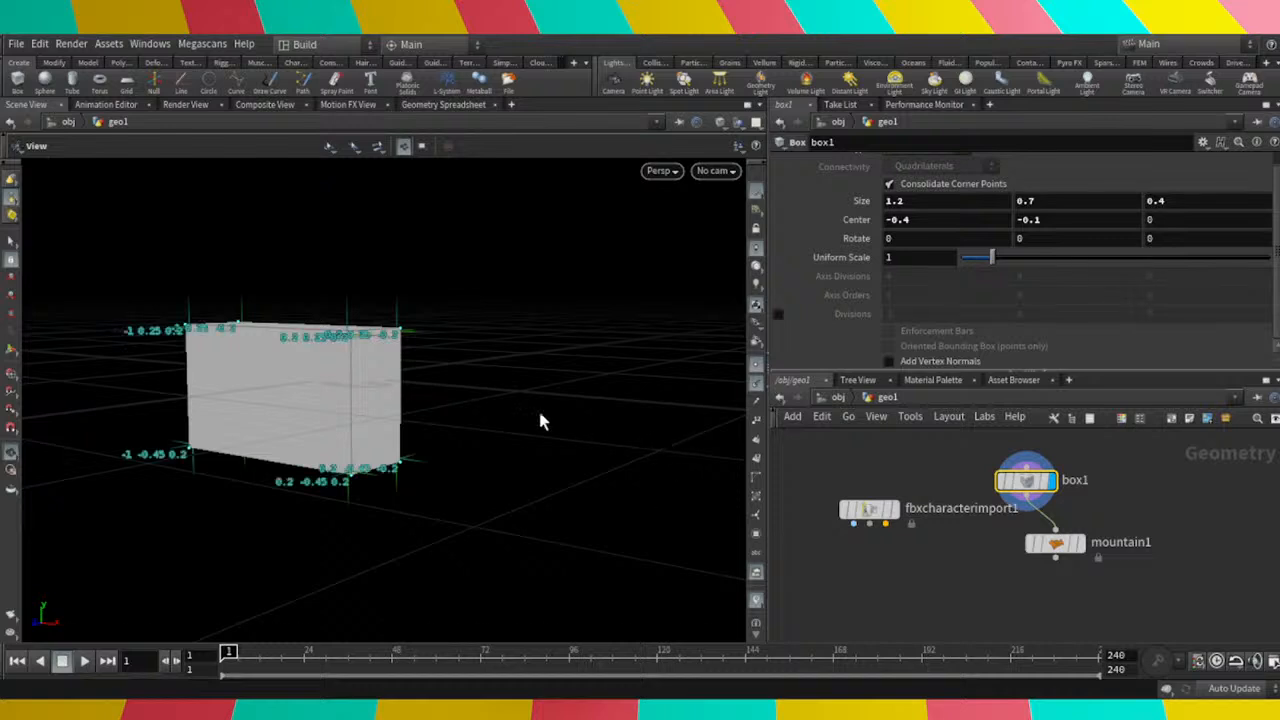
left_click_drag(449, 400, 520, 437)
left_click_drag(709, 443, 274, 451)
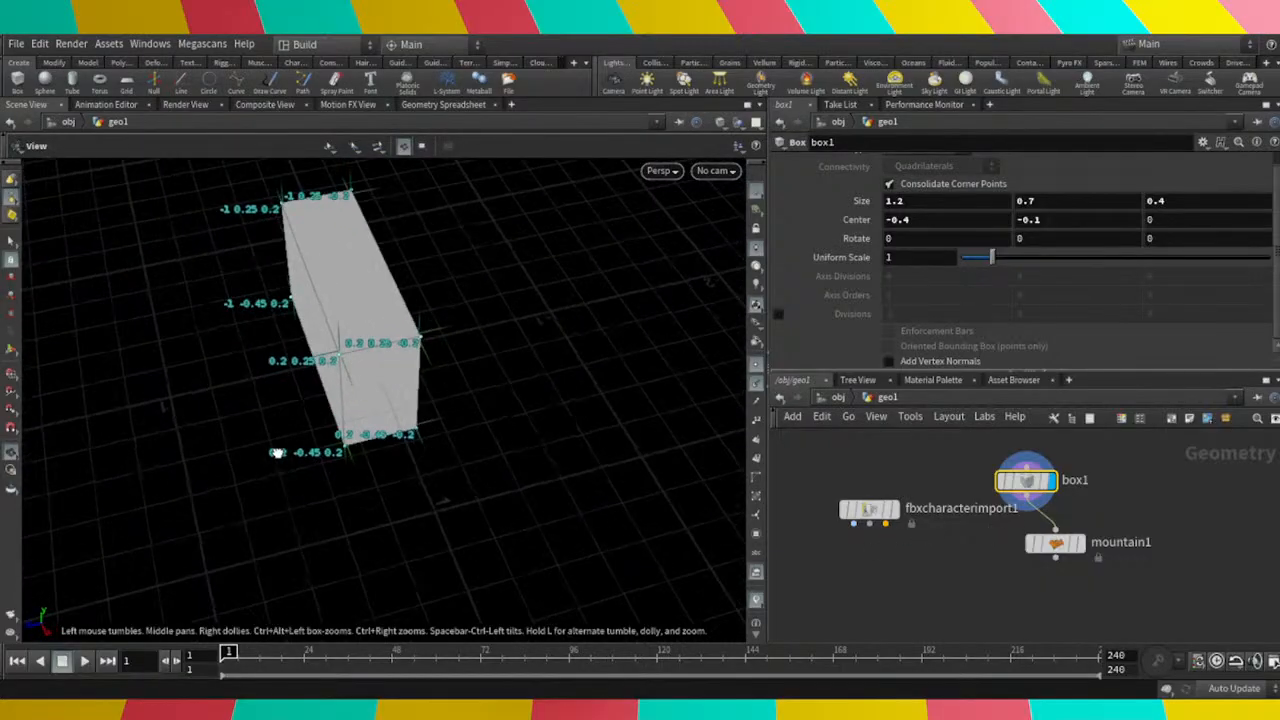
Show the point numbers on box1 and examine the numbered corners from several angles.
scroll(311, 374, "up", 3)
left_click_drag(346, 344, 432, 354)
scroll(432, 354, "down", 3)
left_click_drag(310, 350, 200, 271)
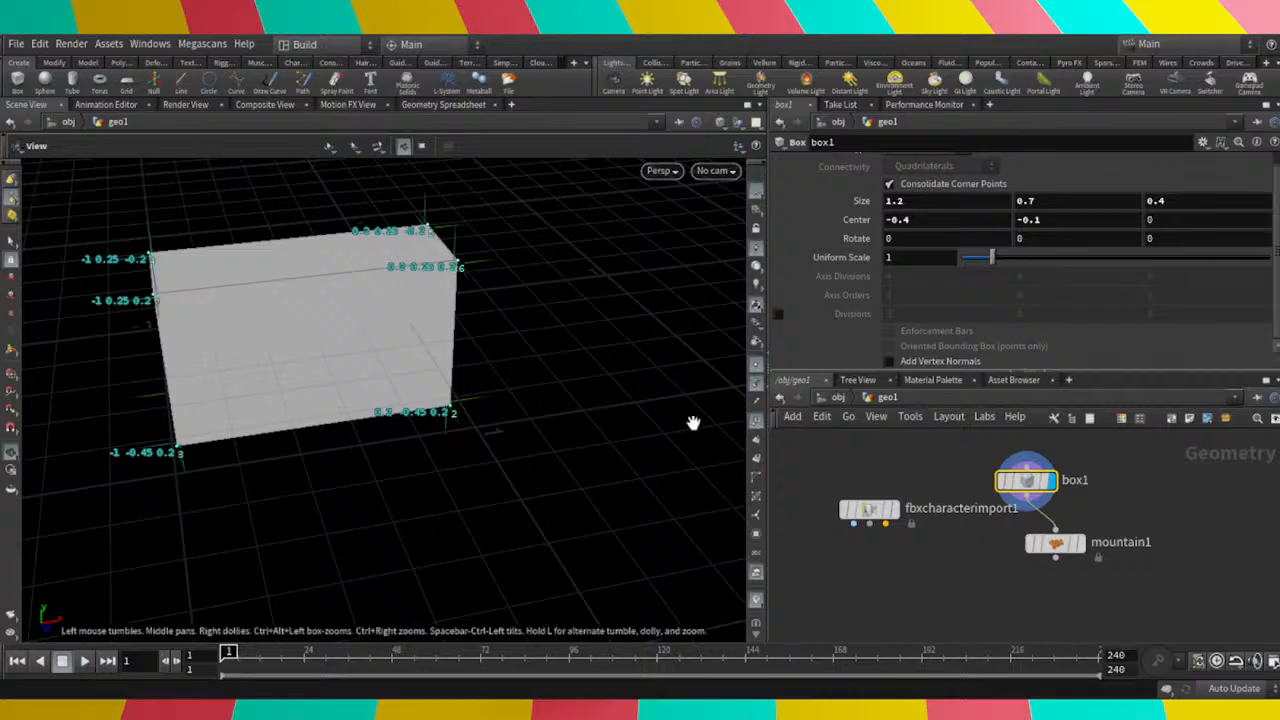
left_click_drag(691, 423, 457, 411)
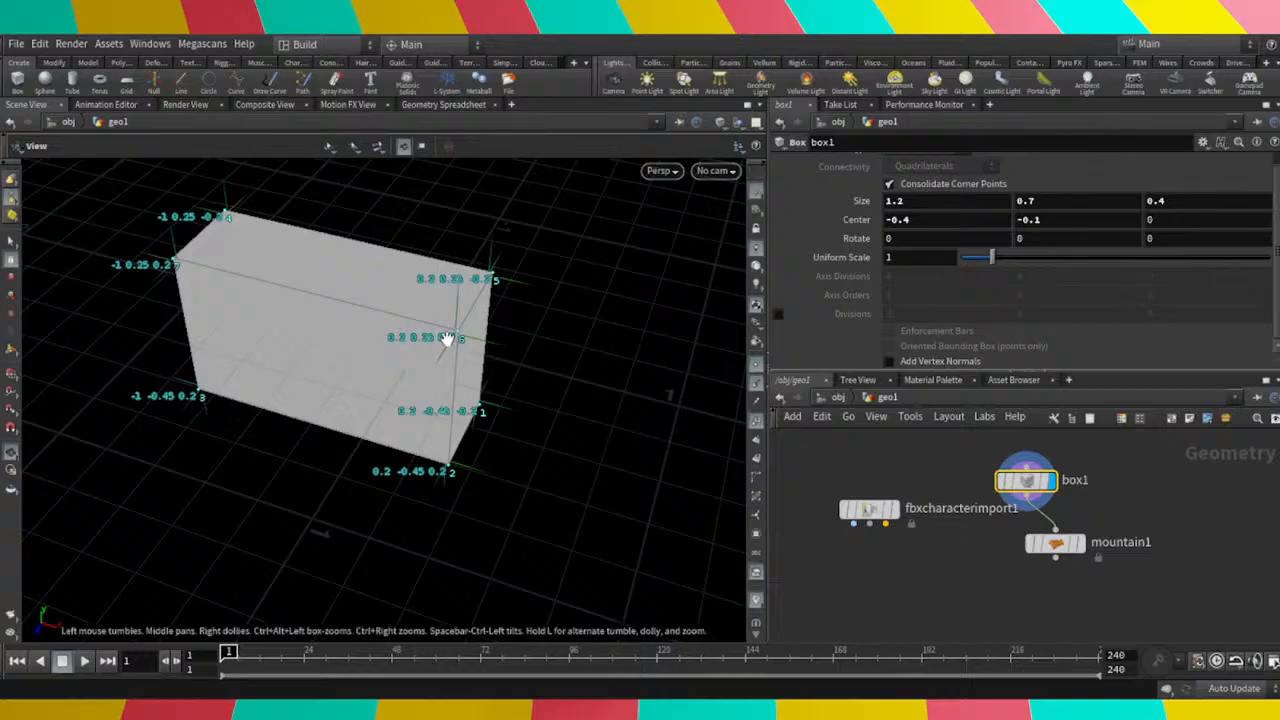
mouse_move(417, 346)
left_mouse_down()
mouse_move(446, 362)
mouse_move(440, 338)
left_mouse_up()
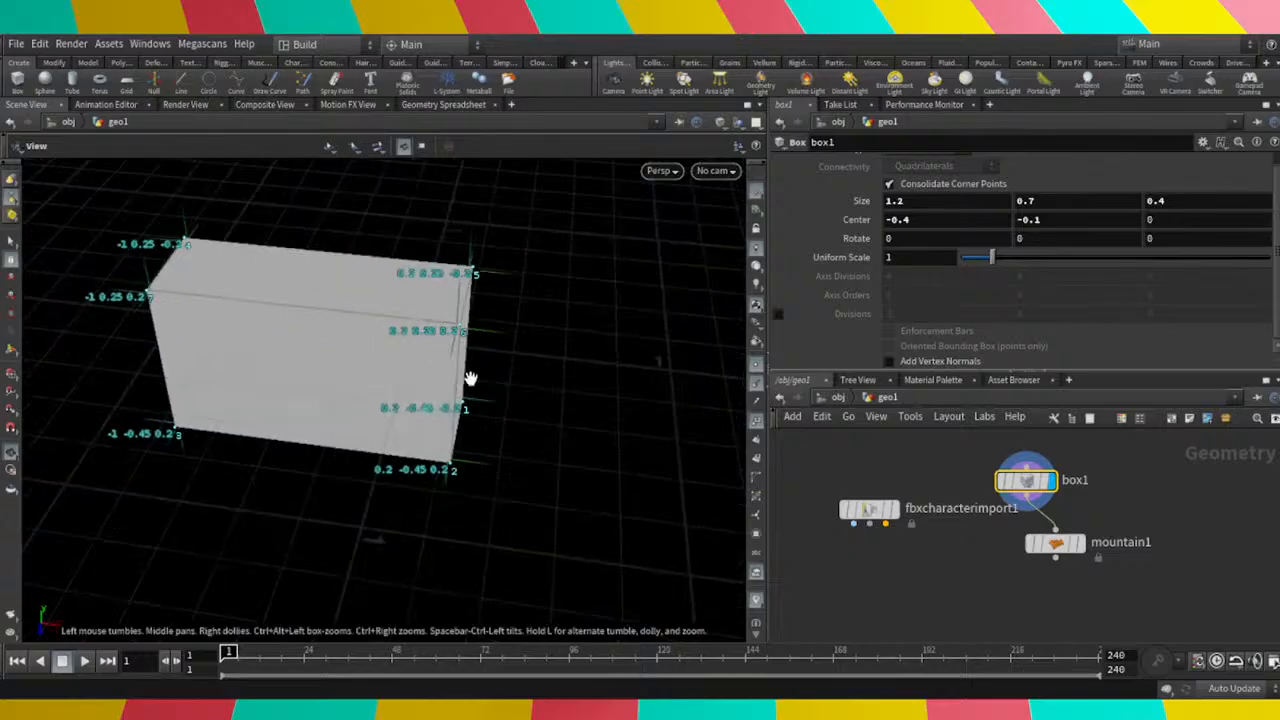
mouse_move(848, 511)
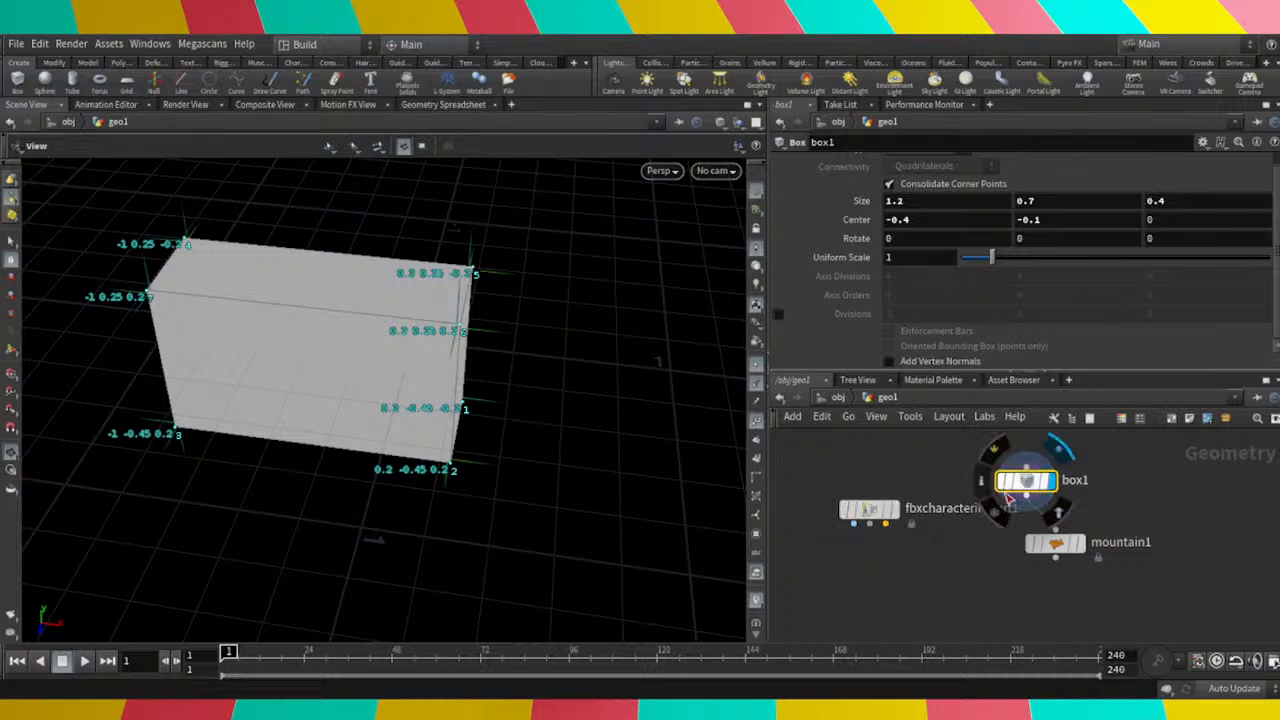
mouse_move(987, 487)
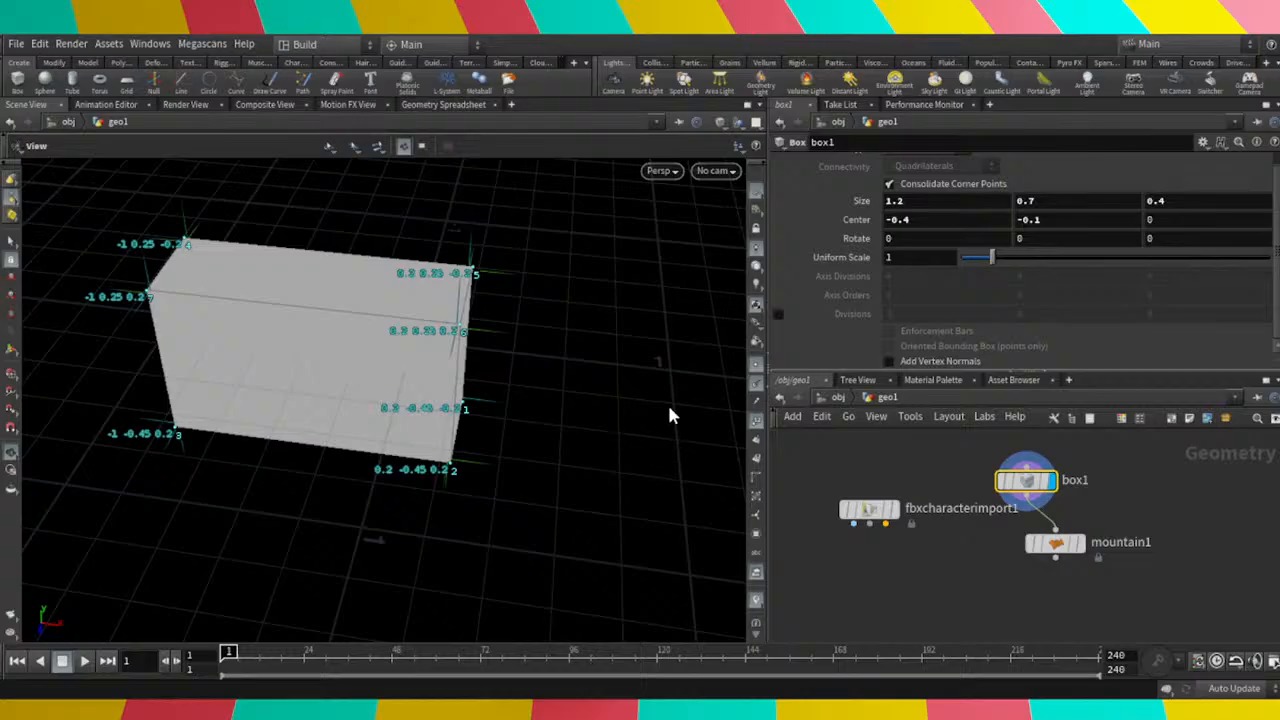
left_click_drag(629, 420, 660, 420)
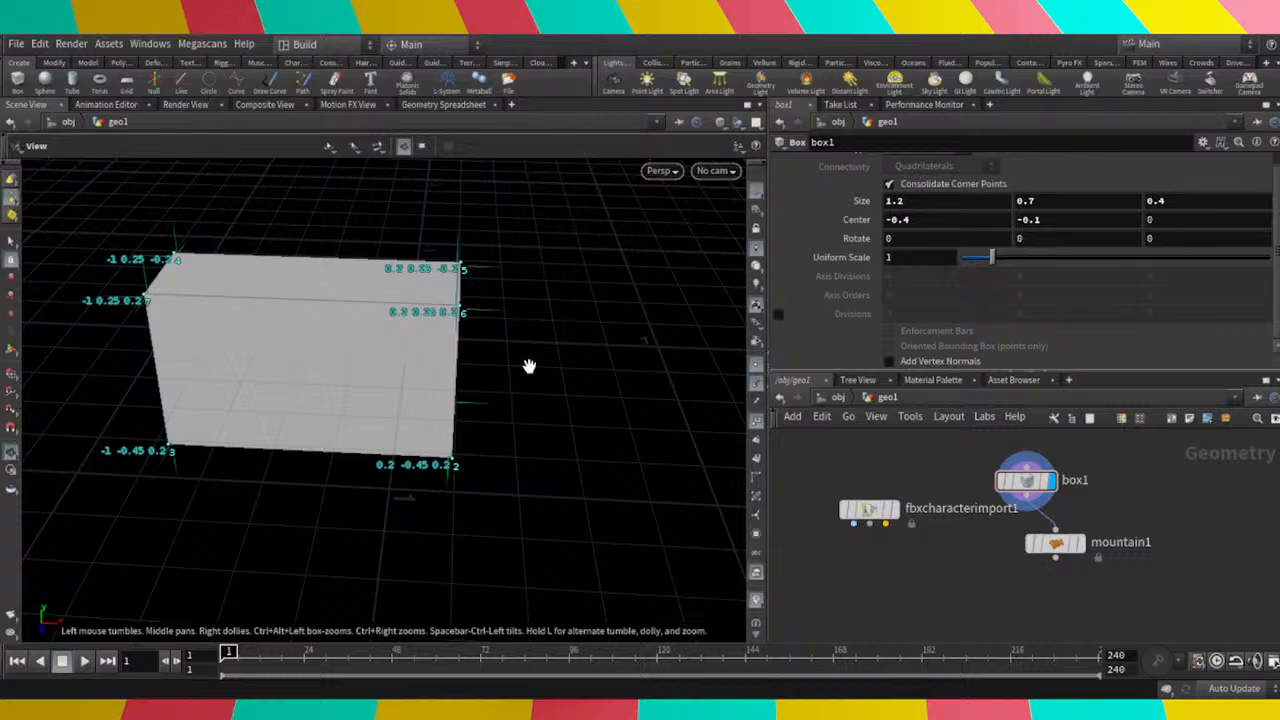
left_click_drag(474, 369, 394, 354)
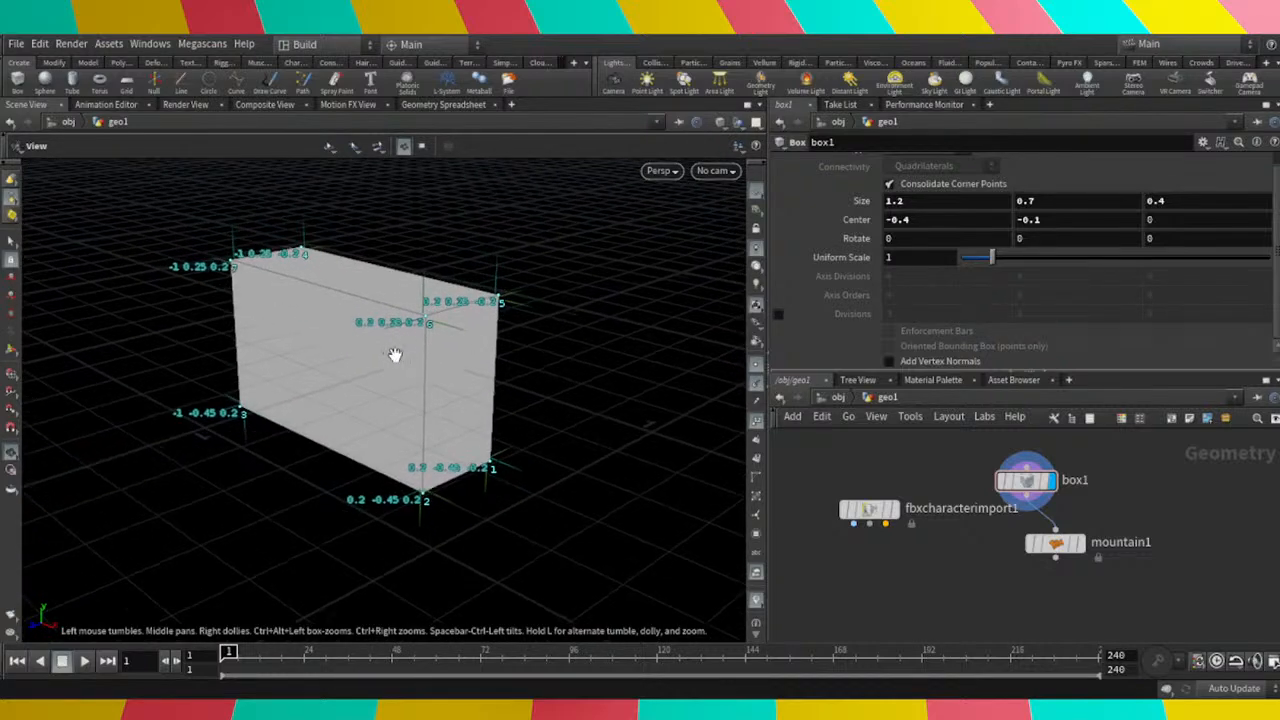
Select box1, list its point positions in the Geometry Spreadsheet, and highlight the rows of points 7 and 0.
mouse_move(1030, 483)
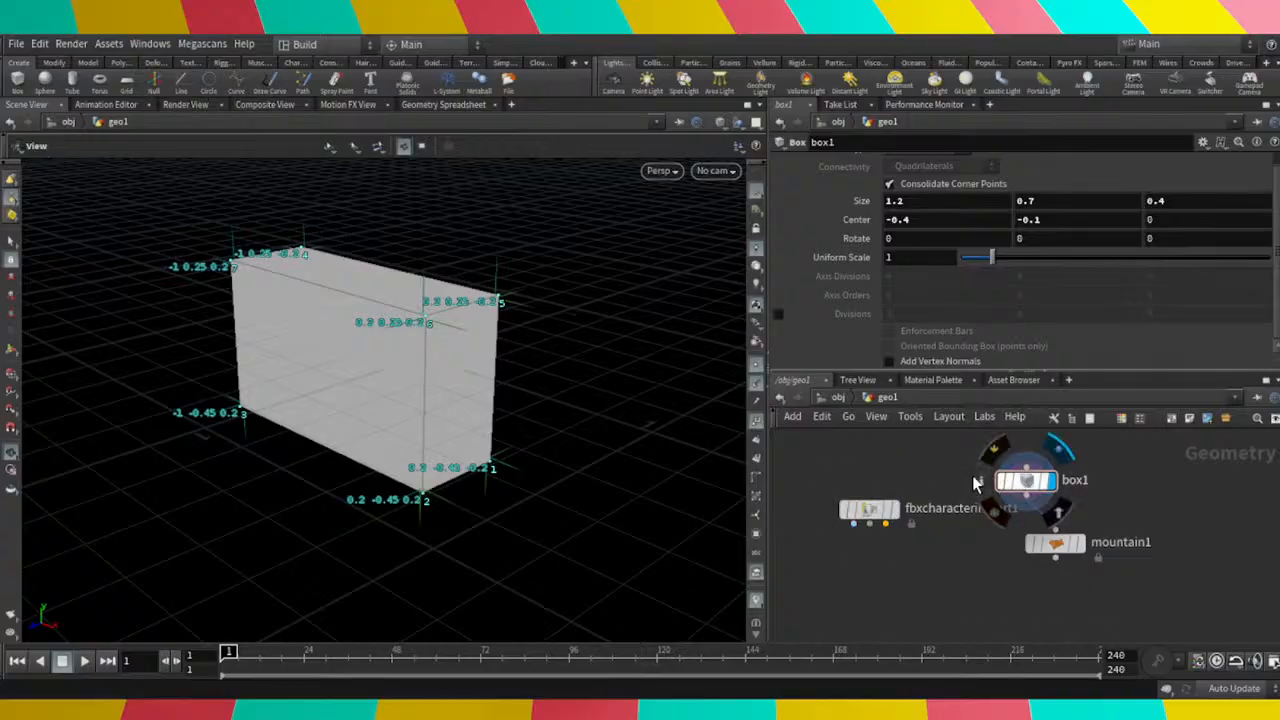
left_click(1005, 484)
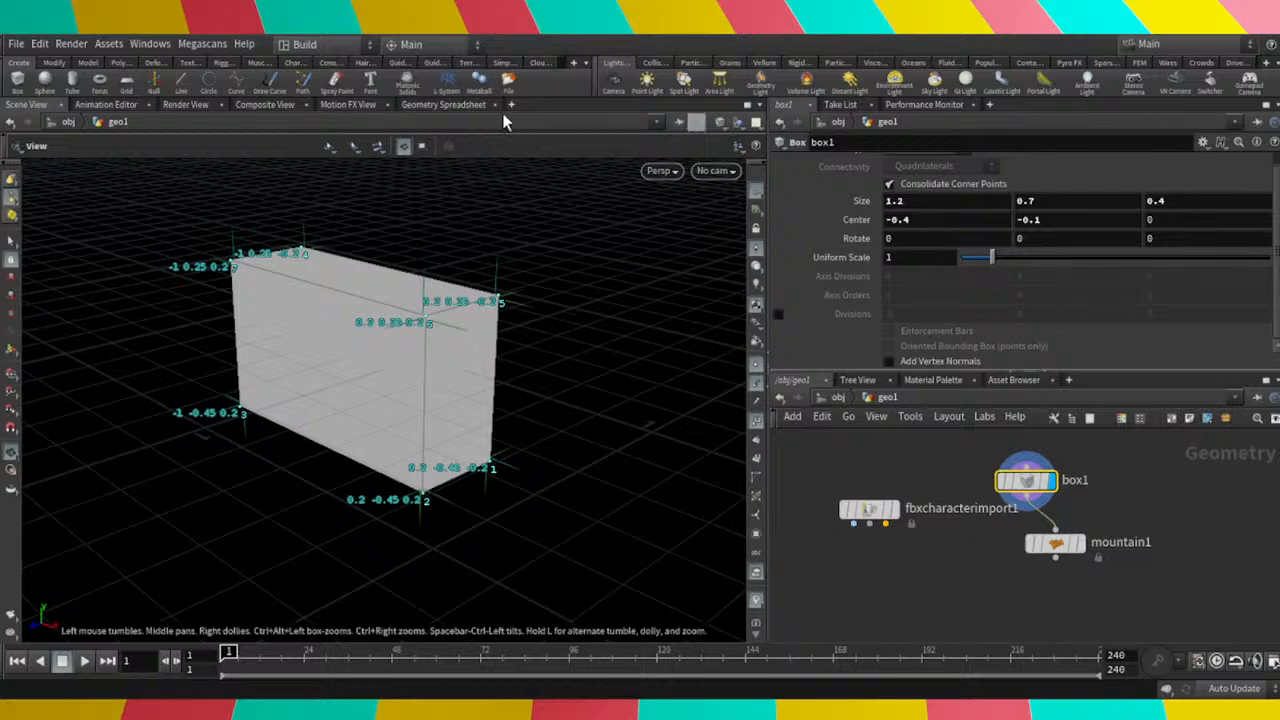
left_click(443, 104)
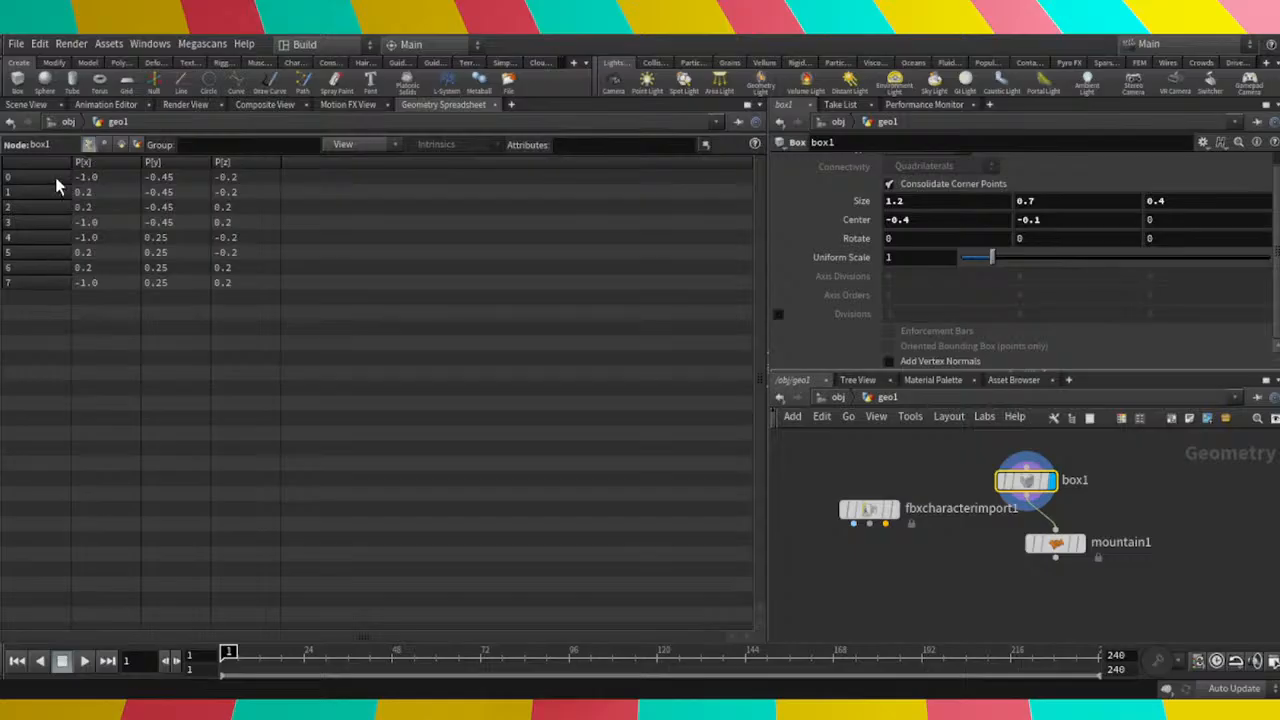
left_click(8, 288)
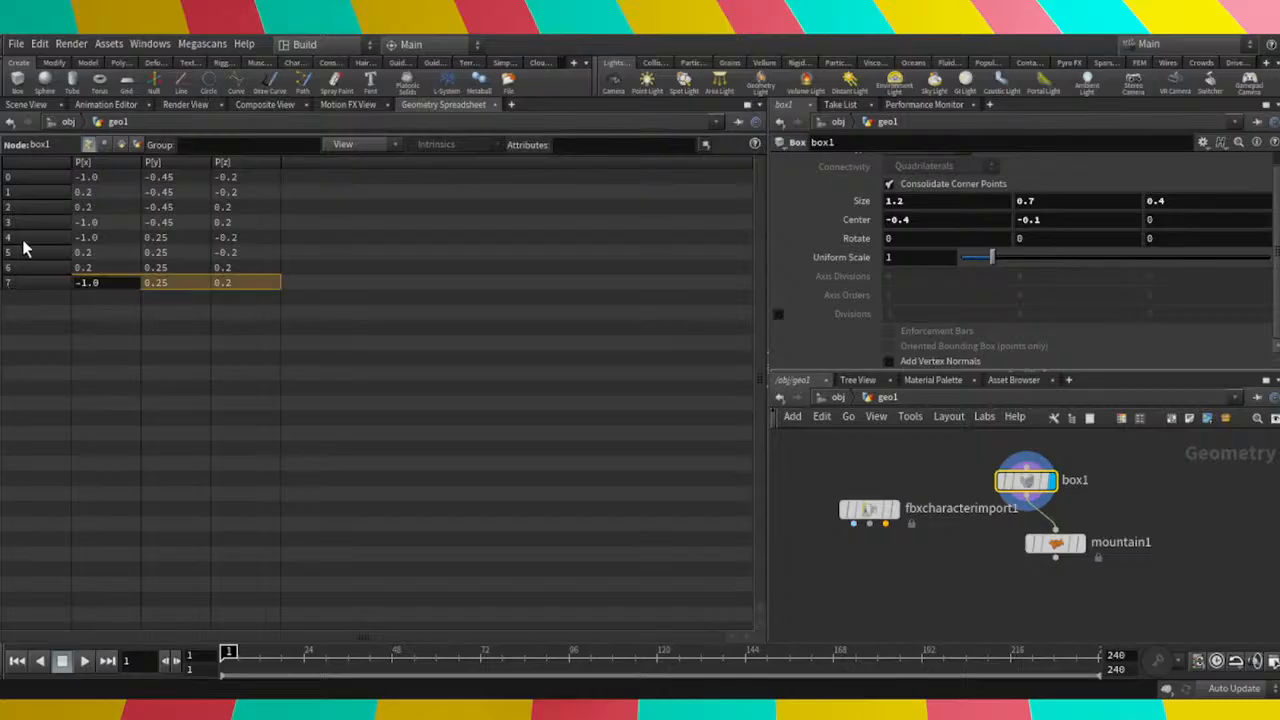
left_click(39, 181)
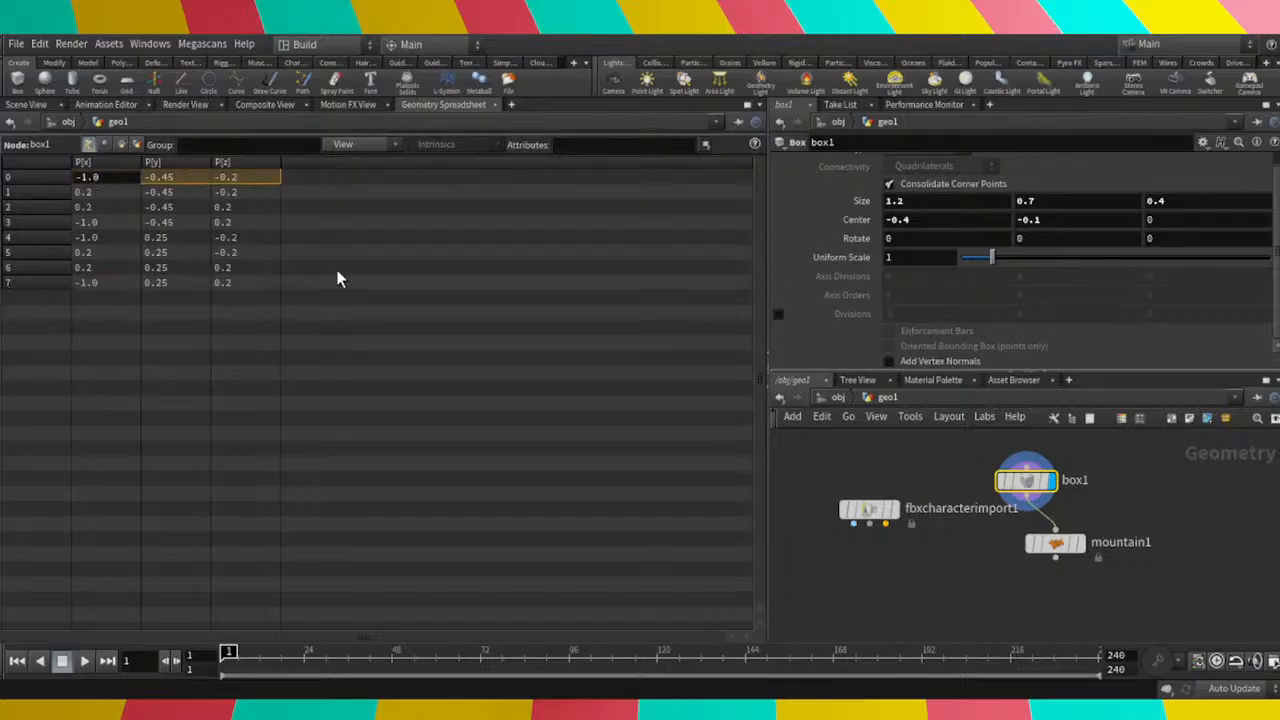
Compare the vertex and primitive listings of box1 in the Geometry Spreadsheet.
left_click(104, 146)
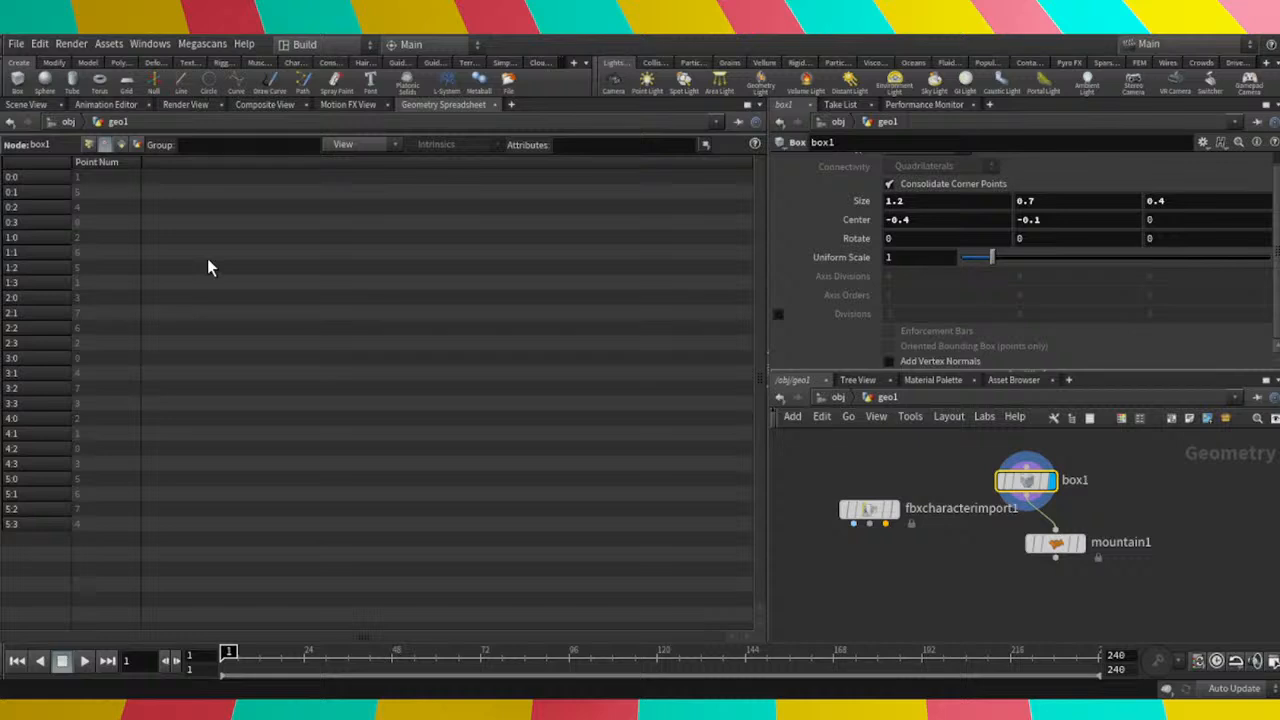
left_click(122, 145)
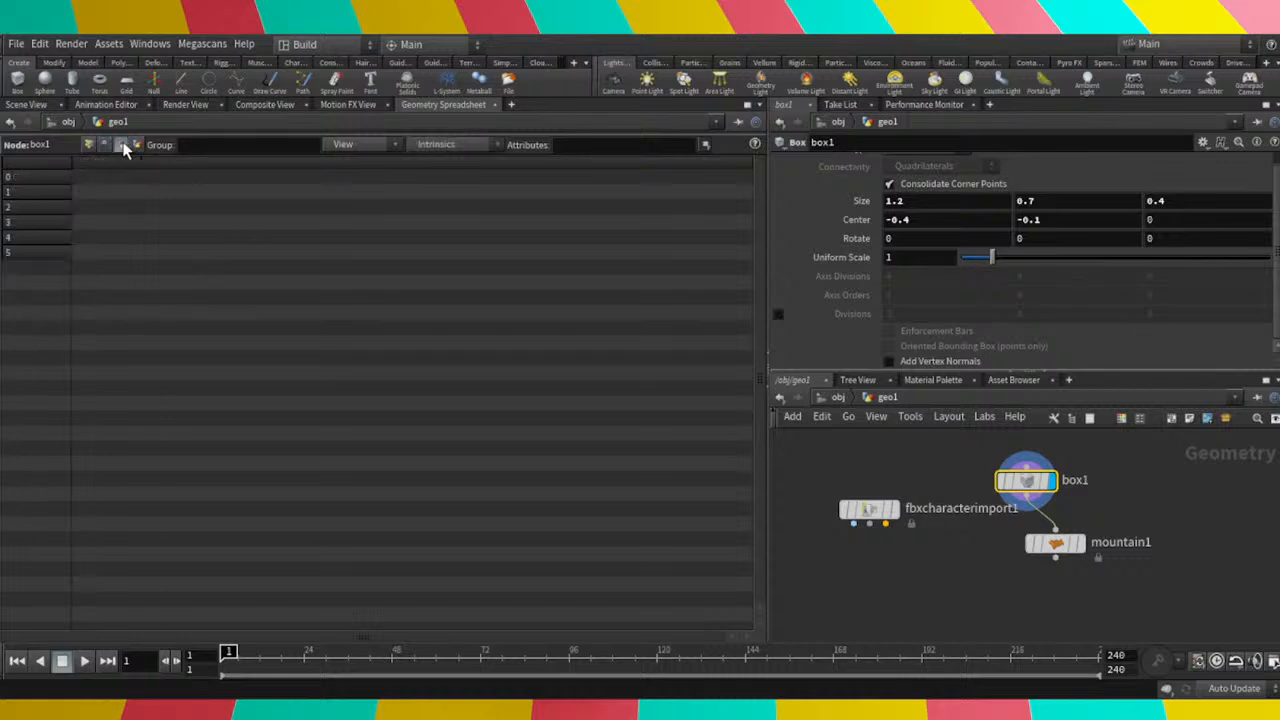
left_click(106, 145)
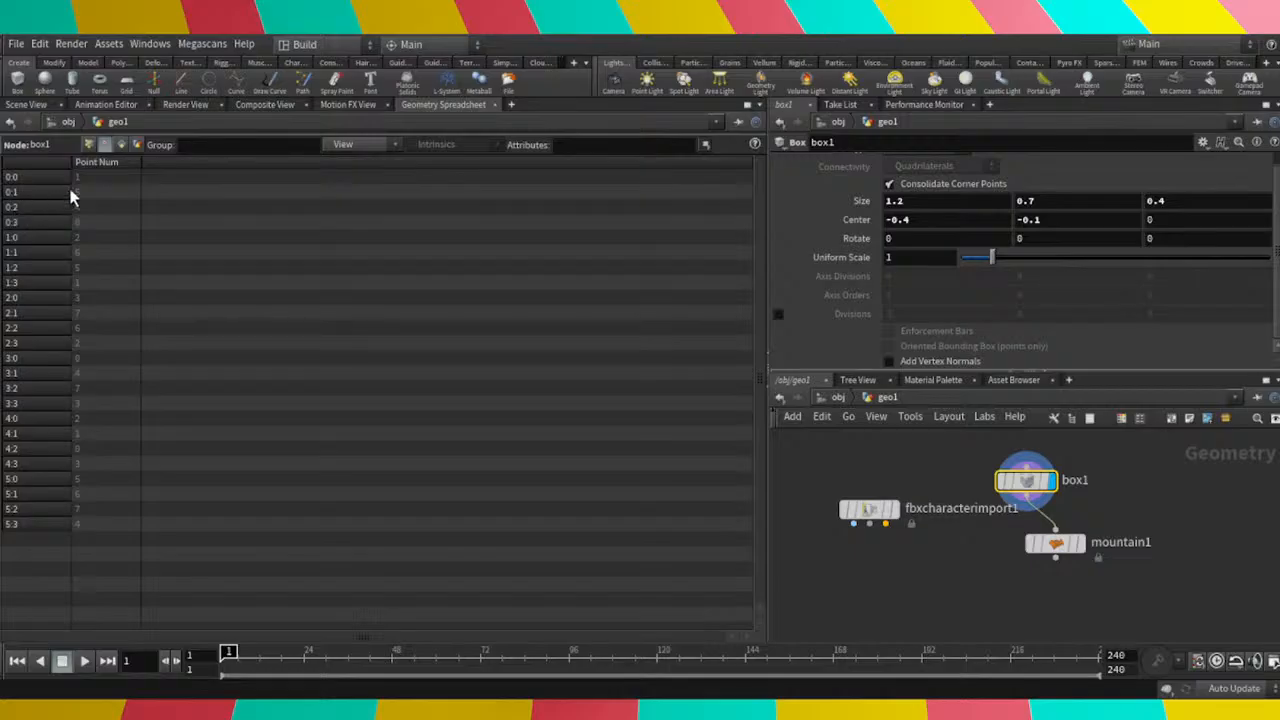
left_click(121, 145)
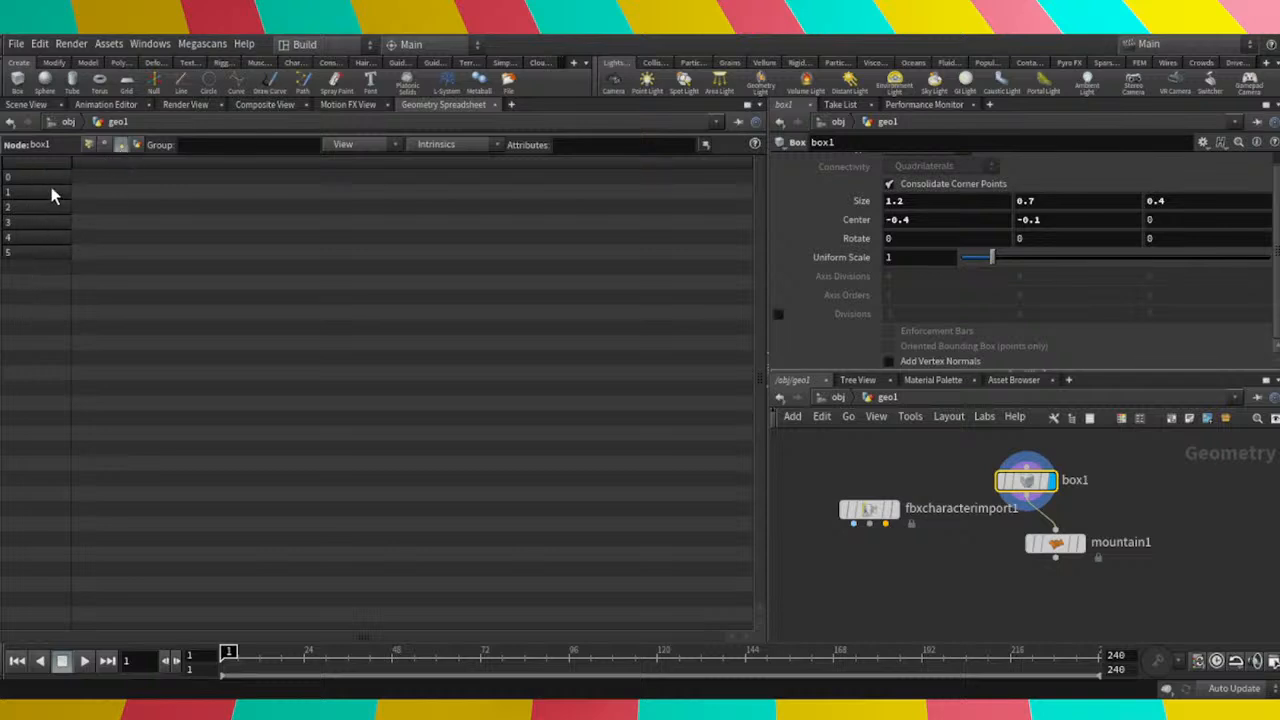
View box1's detail attributes and return to its point attributes, revisiting the obj level and re-entering geo1.
left_click(52, 121)
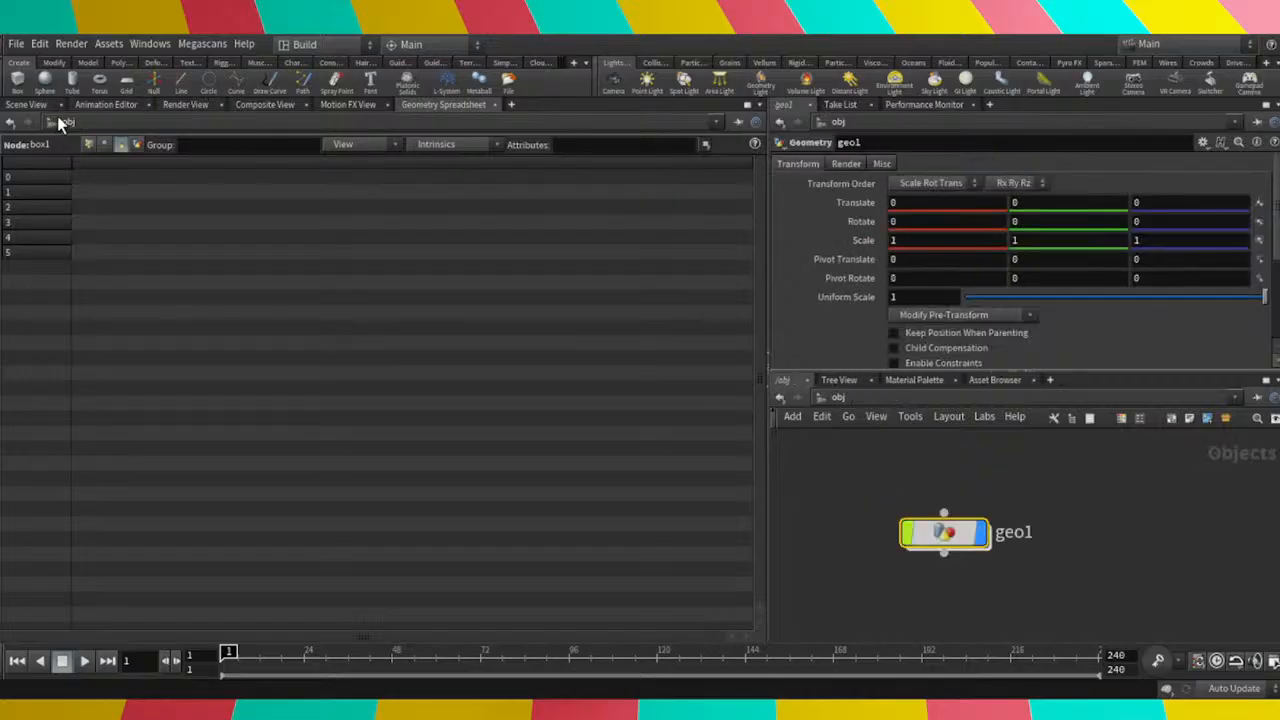
double_click(943, 533)
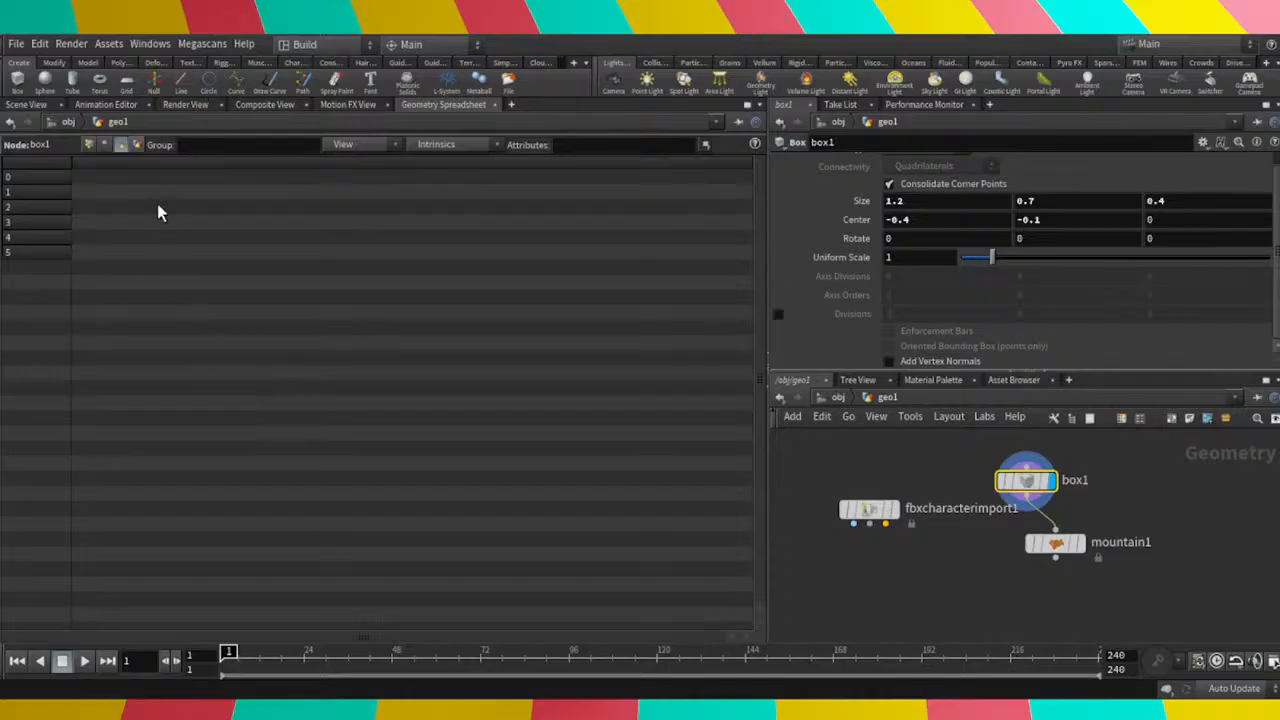
left_click(137, 145)
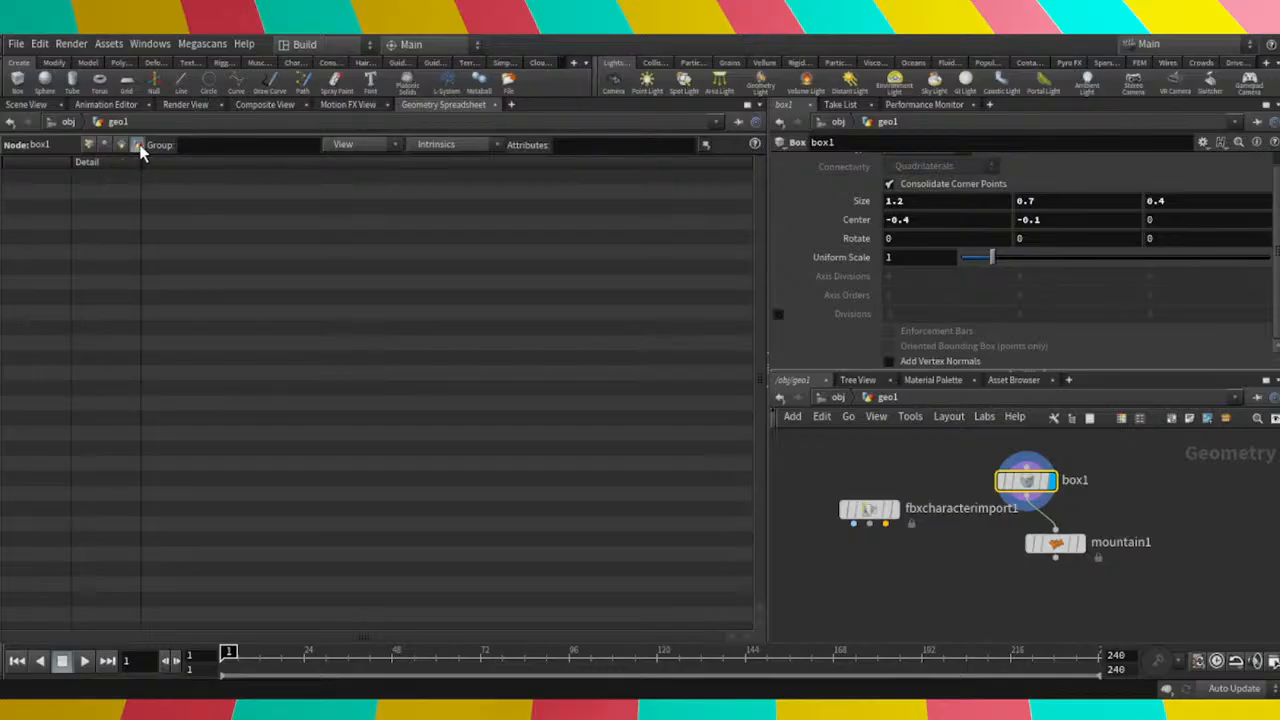
left_click(86, 146)
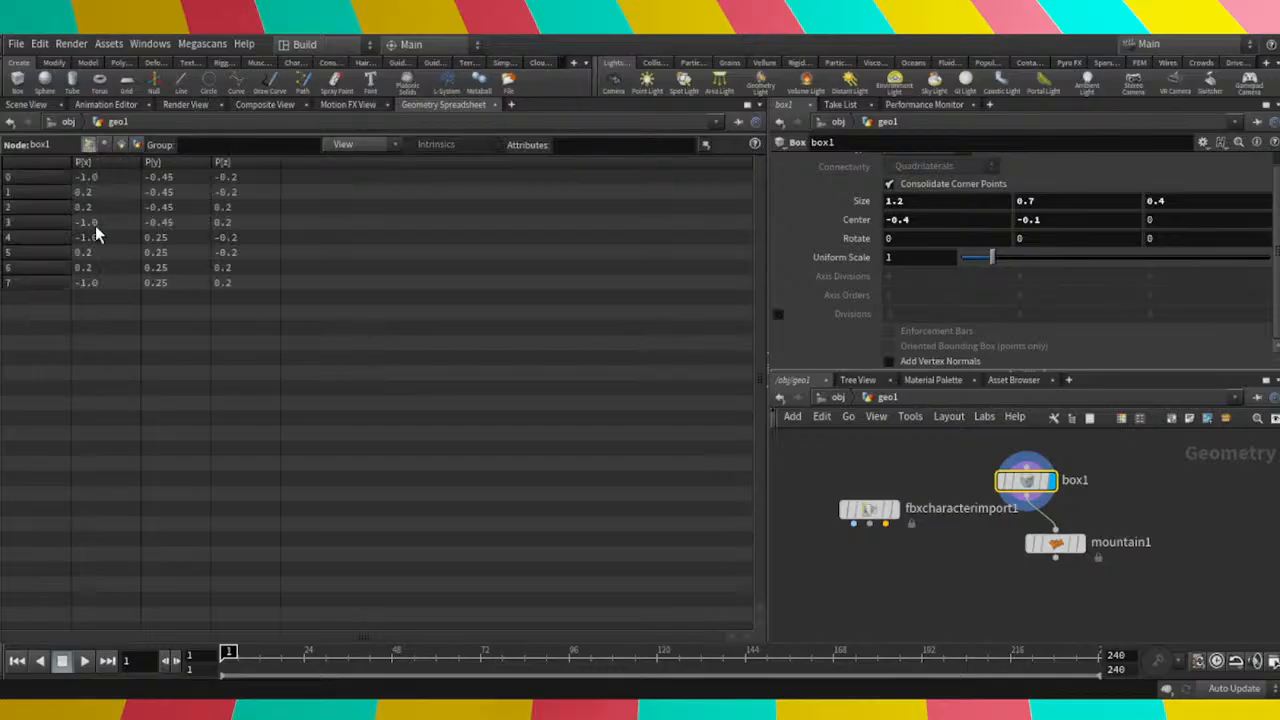
left_click(10, 121)
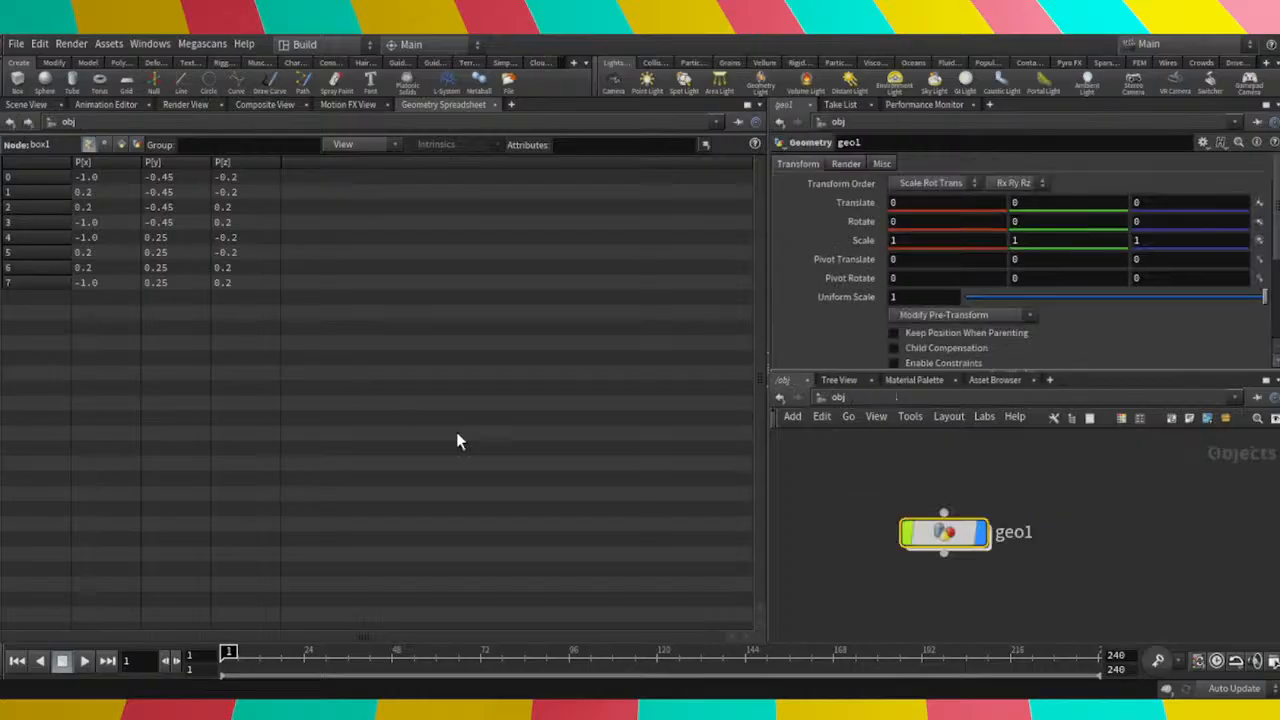
double_click(932, 540)
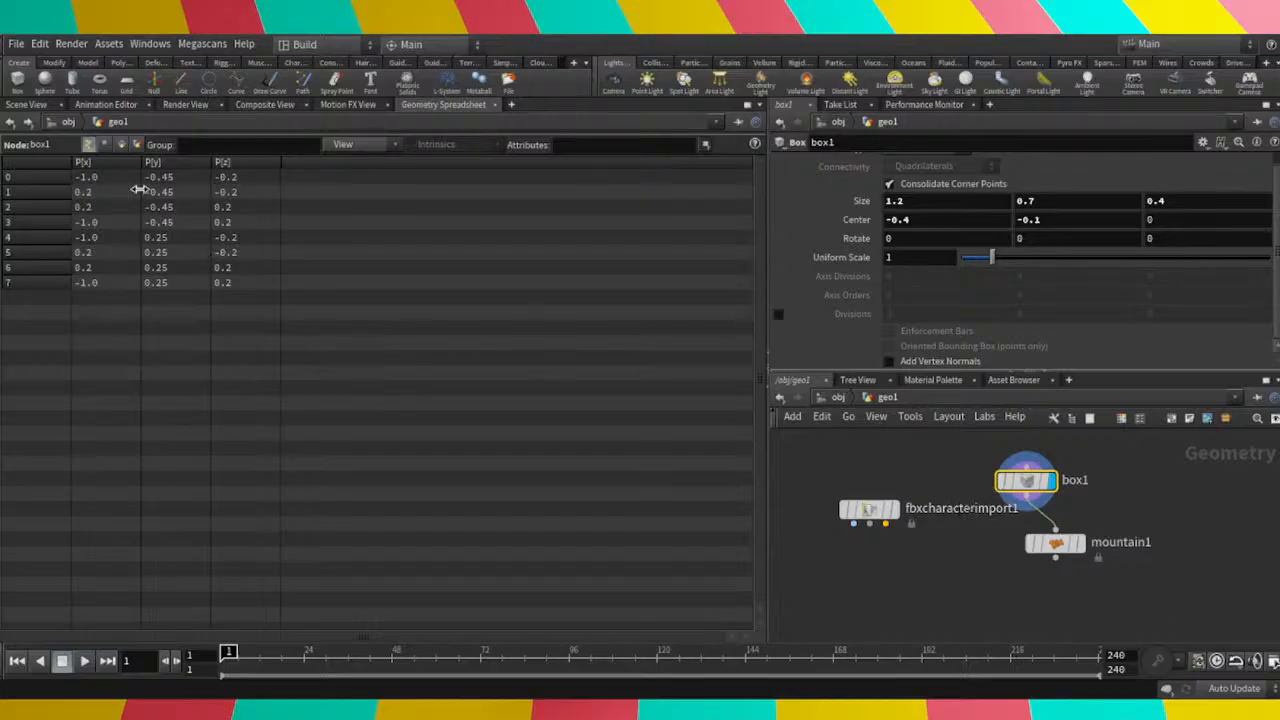
Return to the Scene View, show primitive normals and primitive numbers on box1, and inspect its faces.
left_click(27, 104)
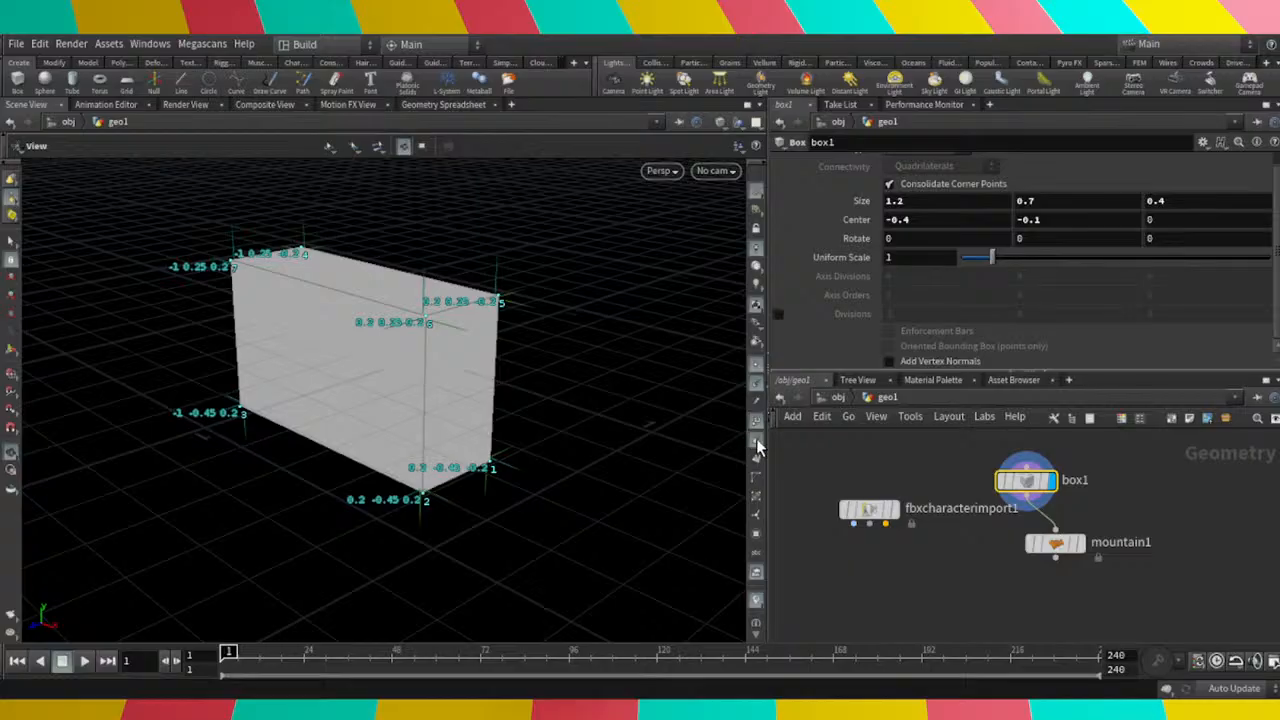
left_click_drag(531, 443, 427, 401)
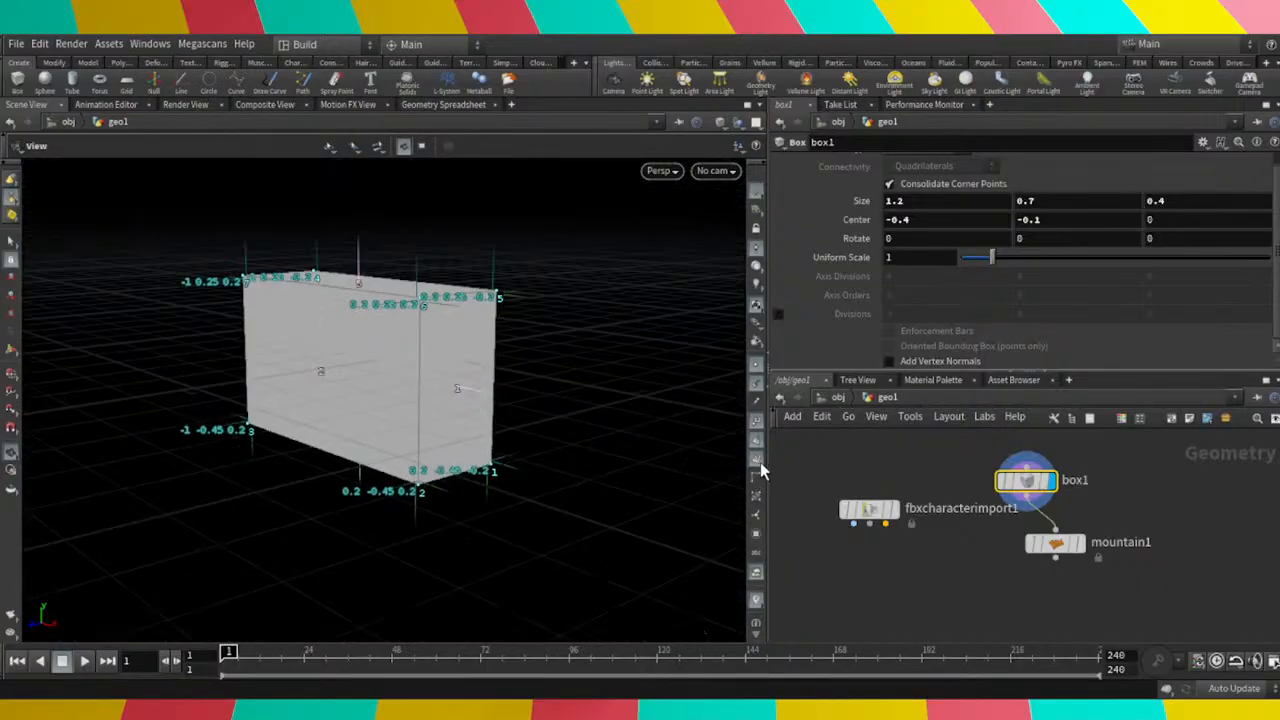
left_click_drag(443, 414, 543, 423)
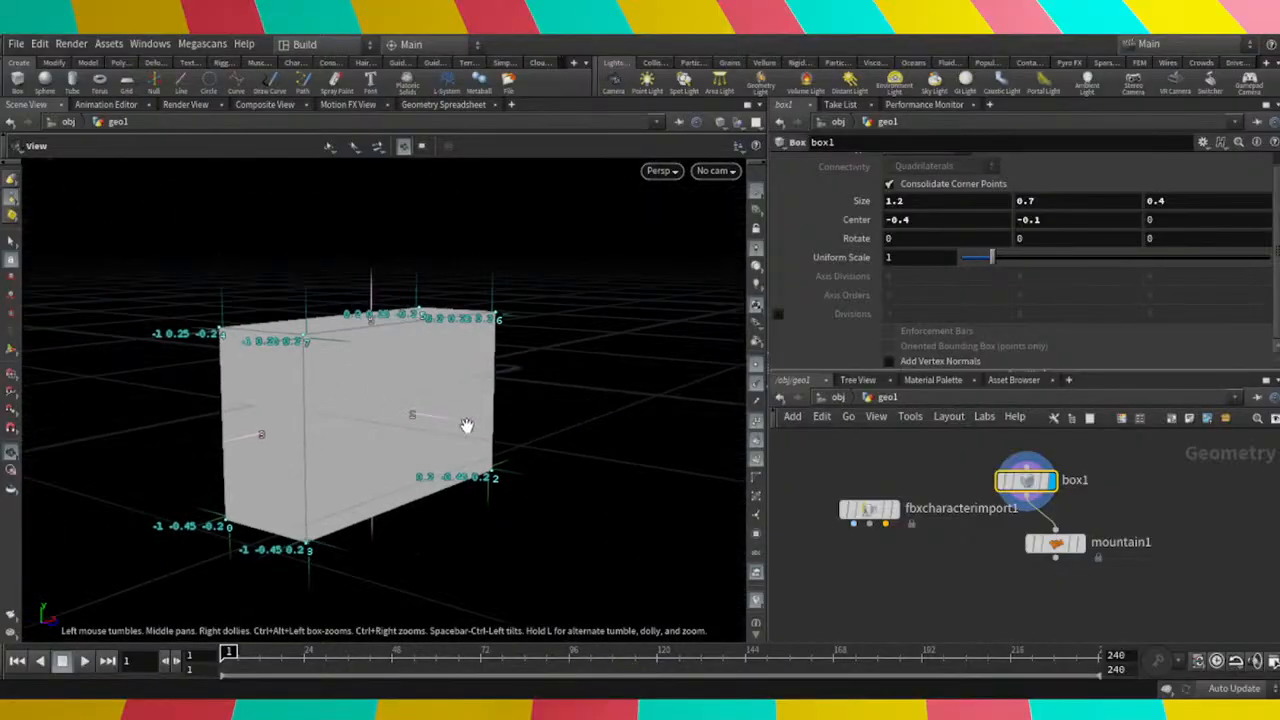
mouse_move(466, 423)
left_mouse_down()
mouse_move(423, 426)
mouse_move(473, 428)
mouse_move(457, 445)
left_mouse_up()
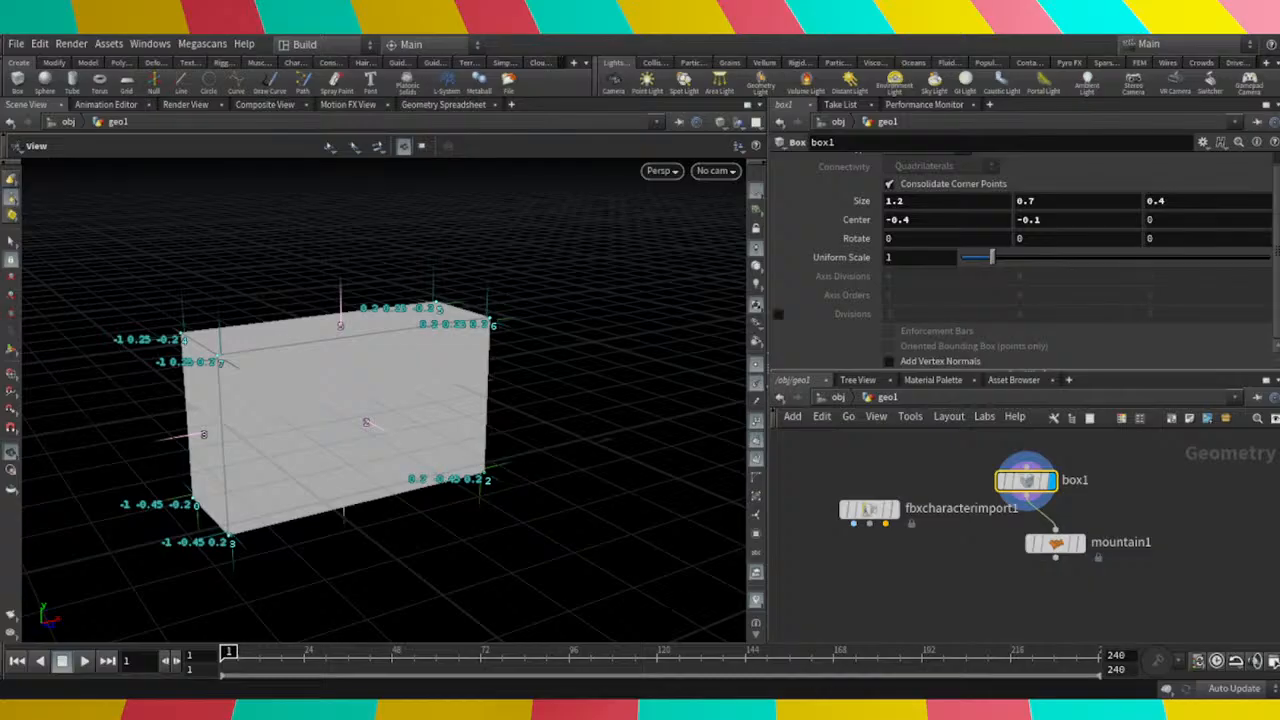
left_click_drag(389, 386, 320, 395)
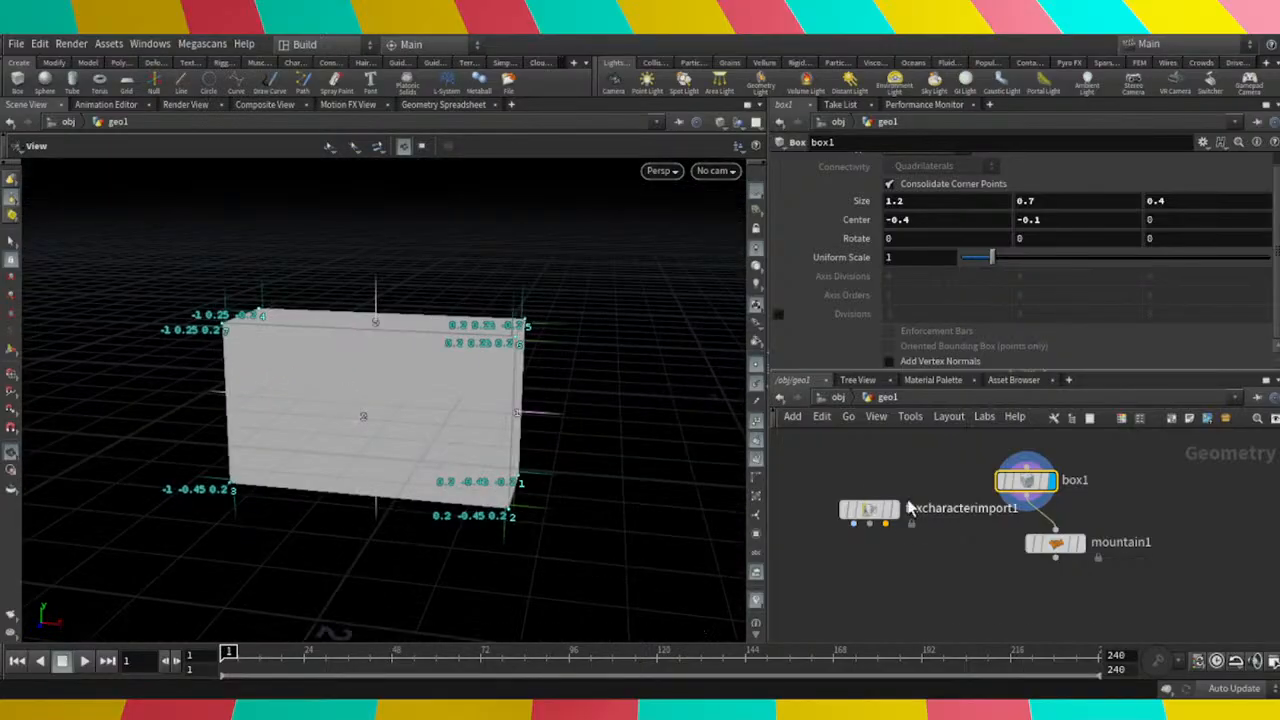
Display mountain1 in the viewport, examine its deformed shape, and list its point positions in the Geometry Spreadsheet.
left_click(1078, 540)
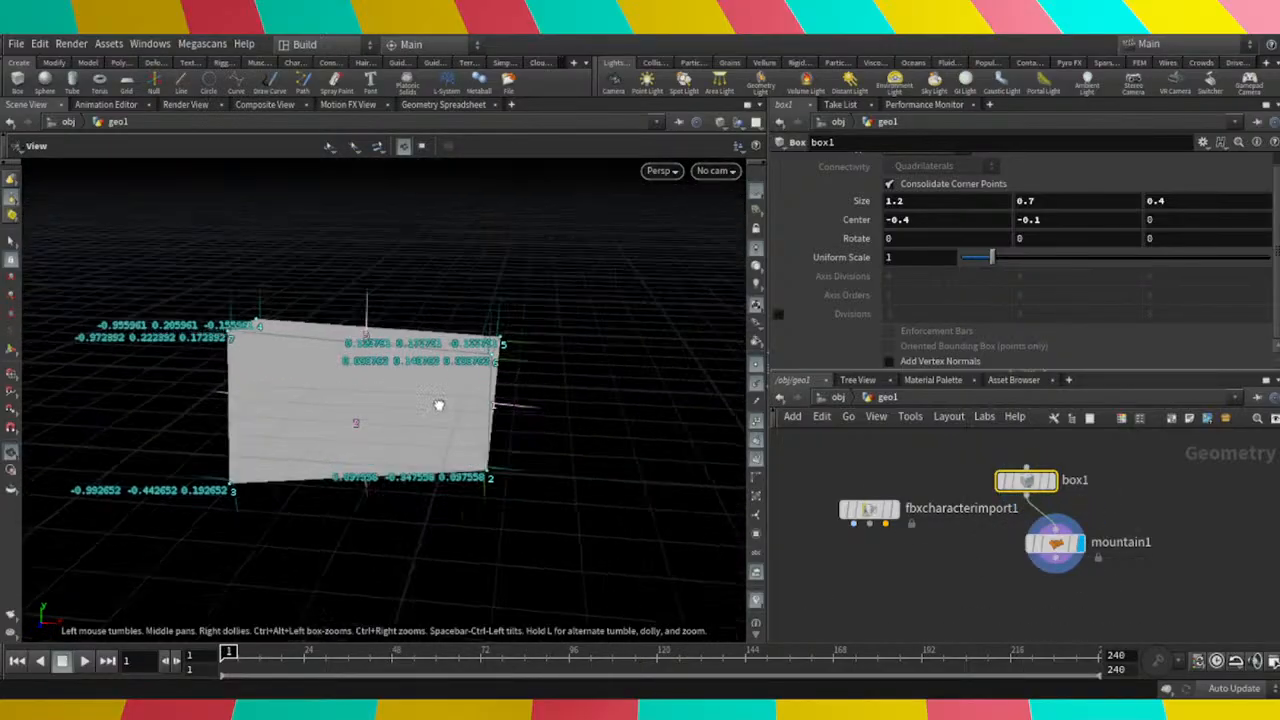
left_click_drag(437, 504, 504, 448)
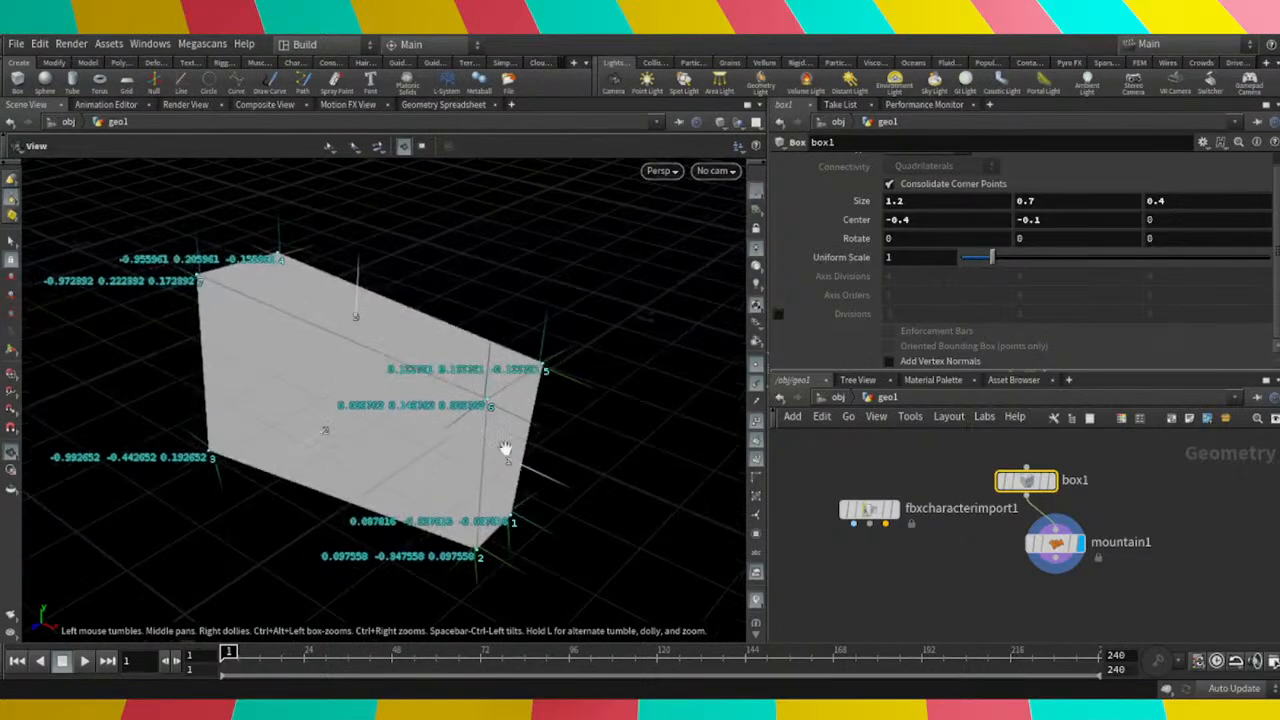
left_click(427, 106)
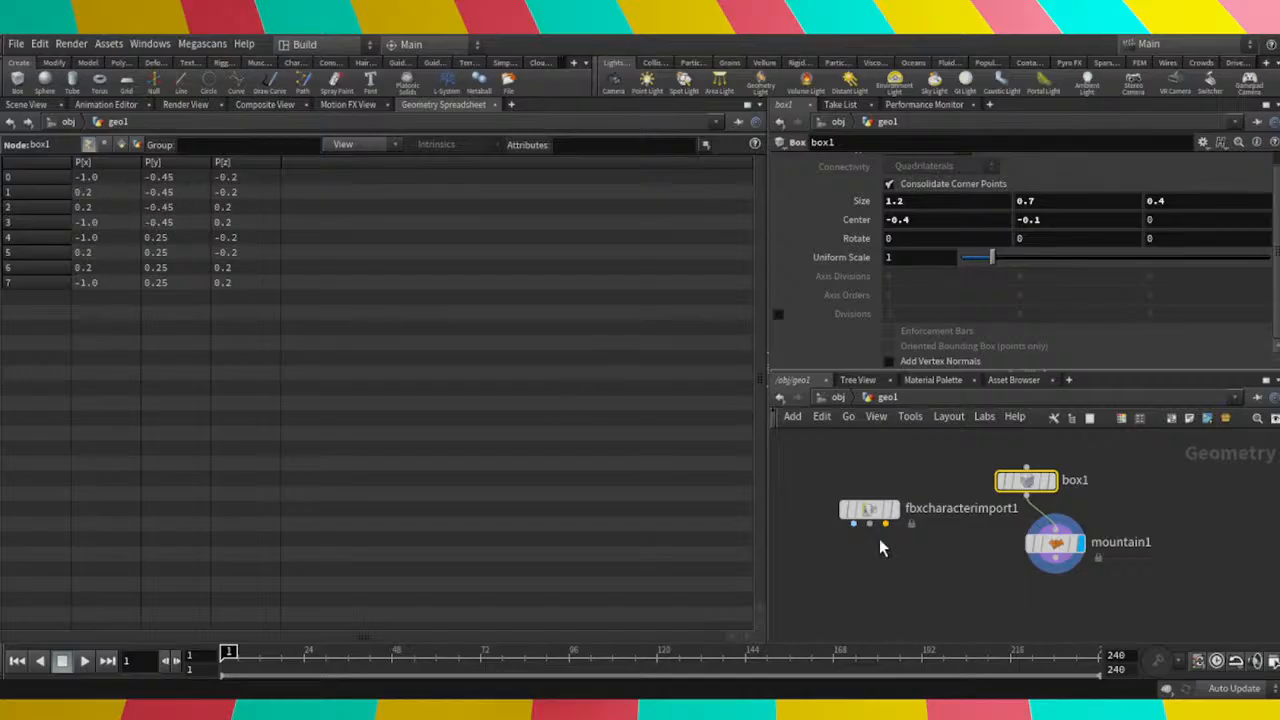
left_click(1035, 545)
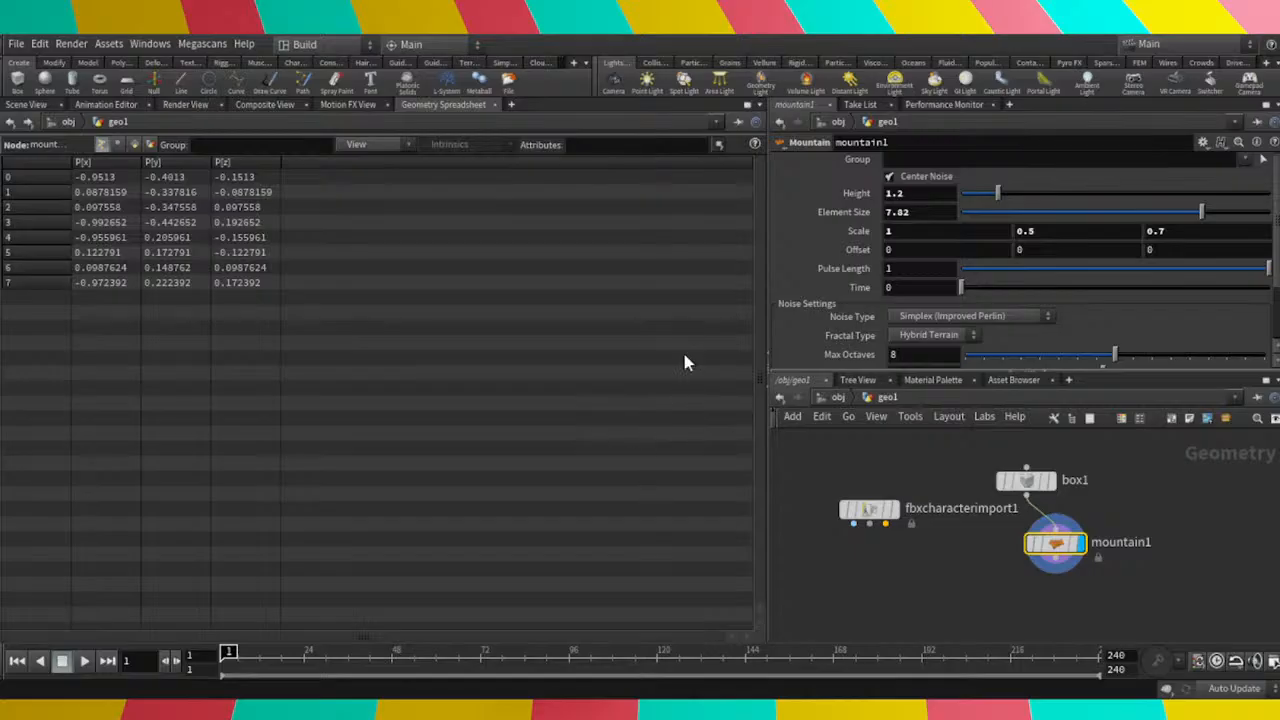
Return to the Scene View and switch the viewport display from mountain1 back to box1.
left_click(26, 104)
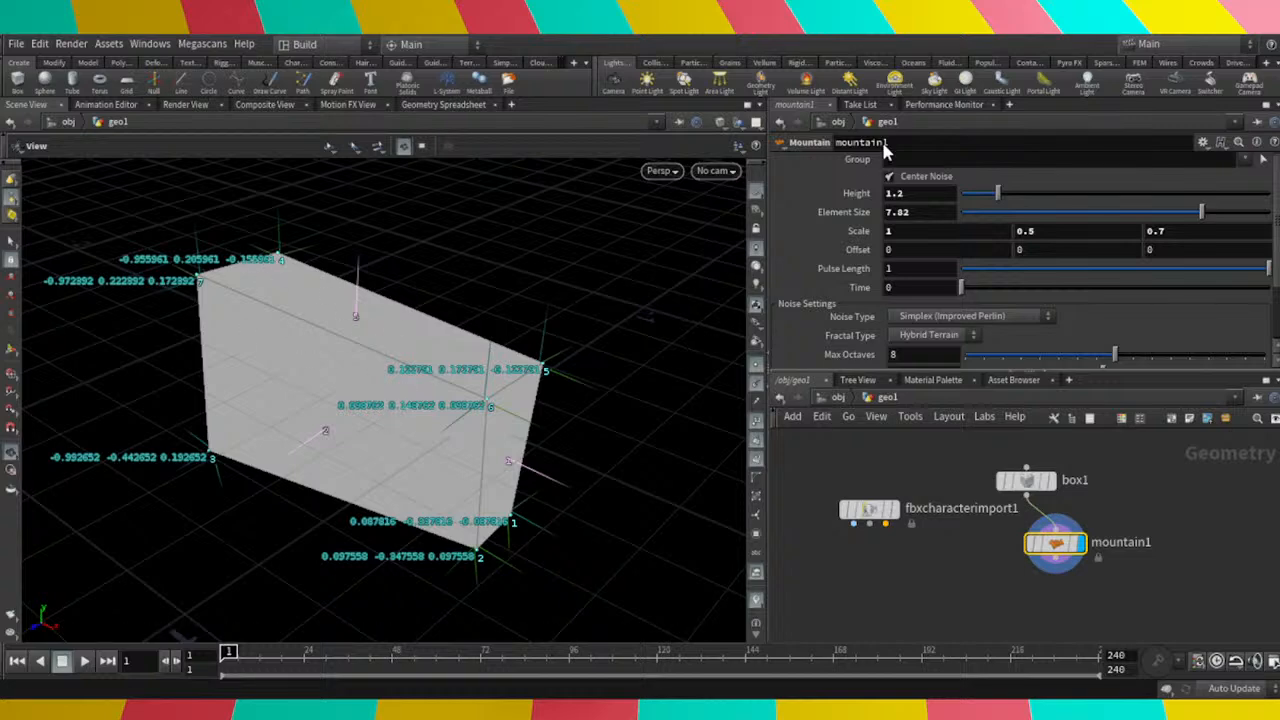
left_click(1046, 481)
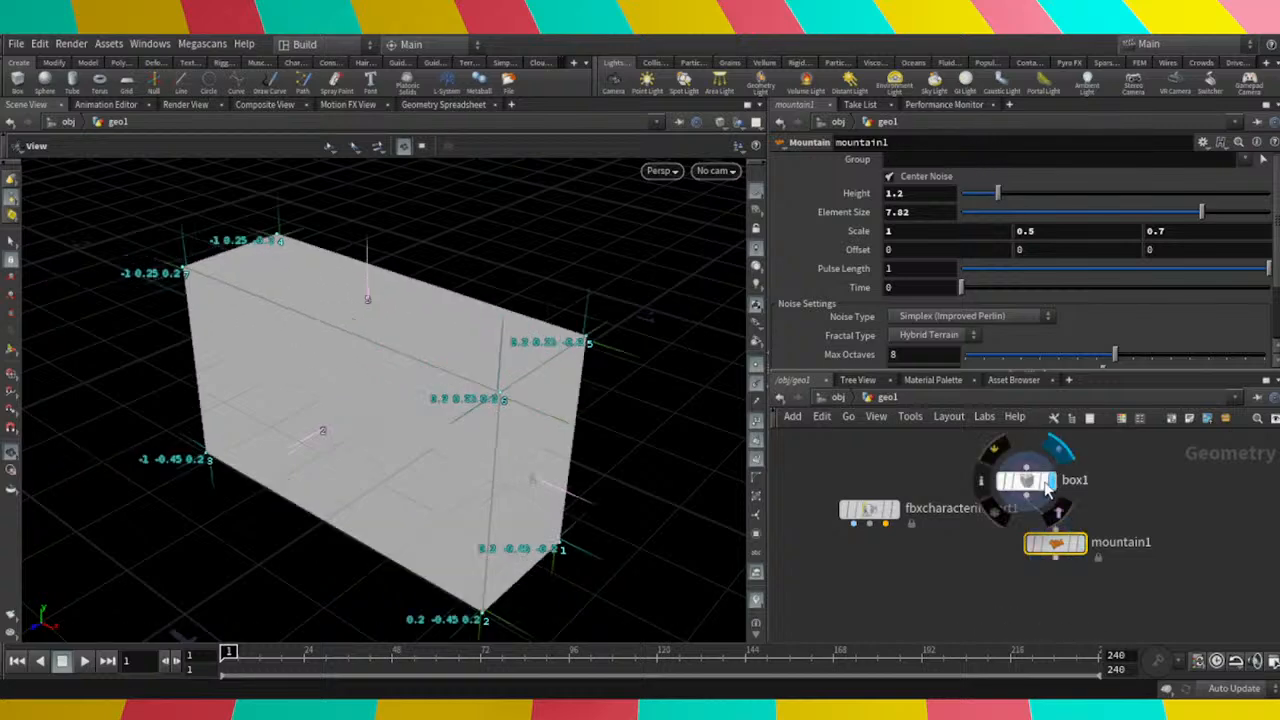
Switch the viewport display from box1 to fbxcharacterimport1, place its node beside box1, and view the imported head.
left_click(1018, 478)
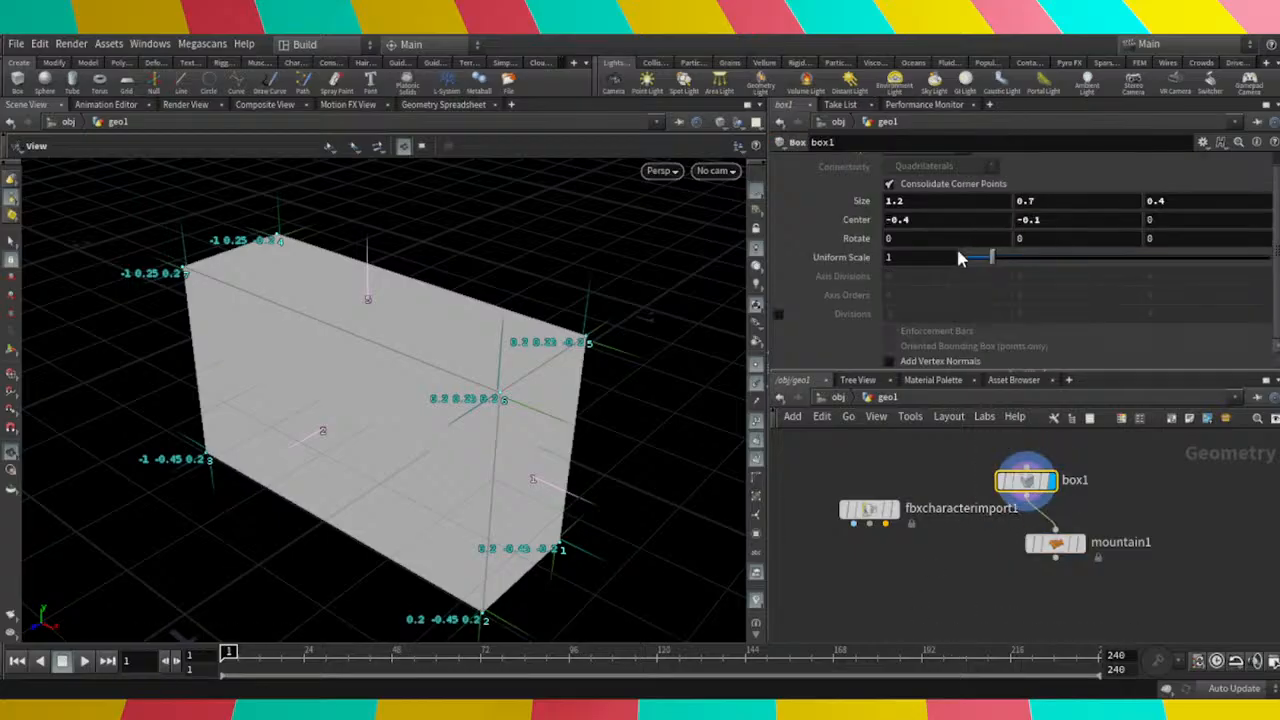
left_click(914, 445)
left_click(893, 510)
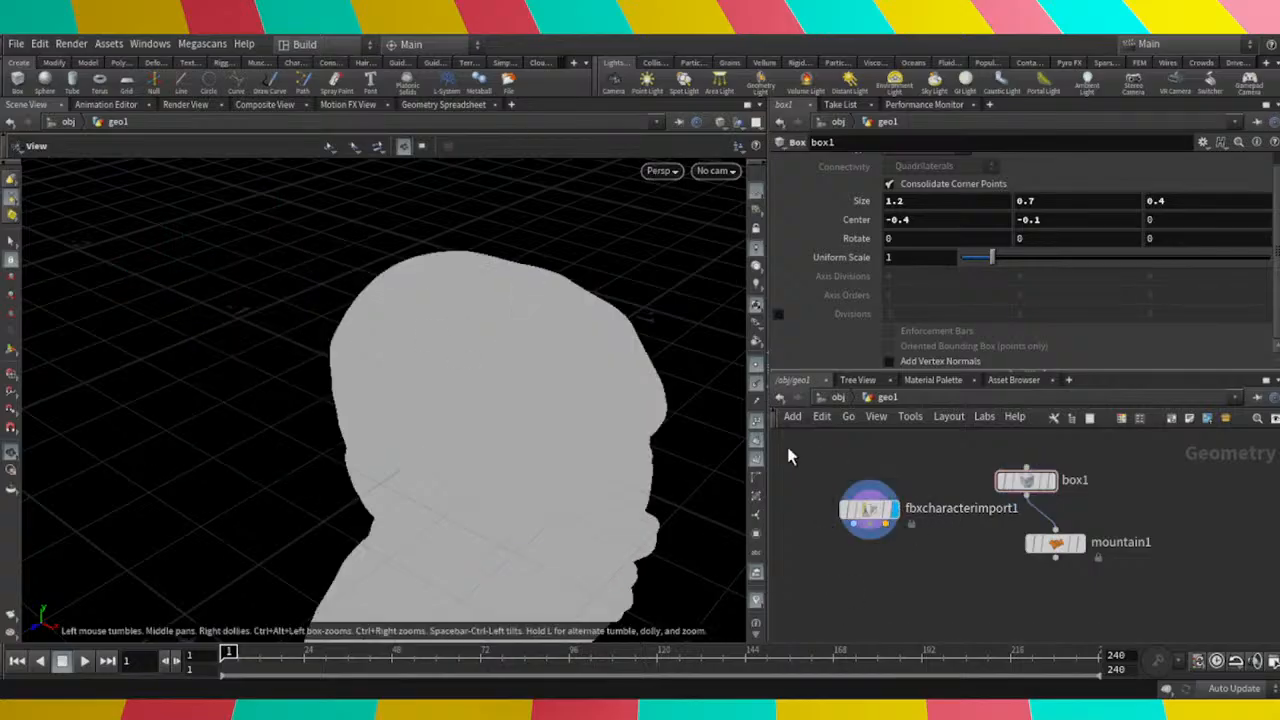
mouse_move(872, 514)
left_click_drag(872, 514, 875, 490)
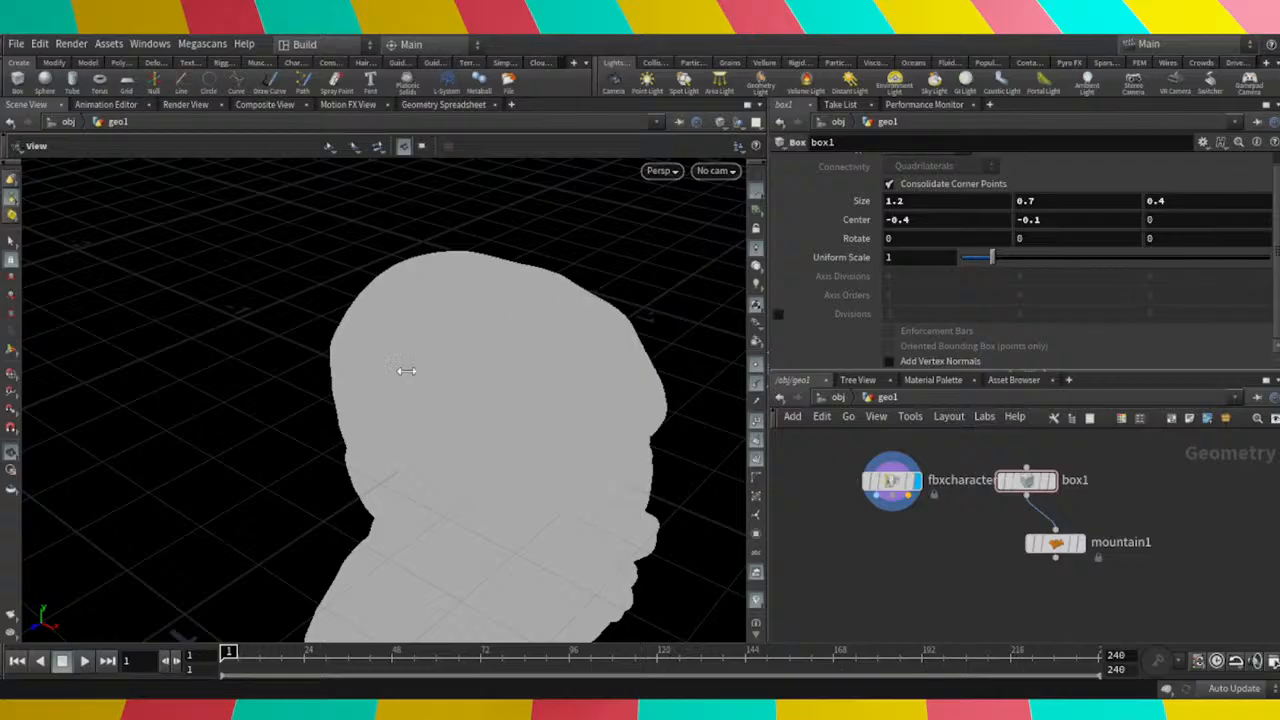
left_click_drag(409, 369, 360, 357)
middle_click_drag(361, 357, 197, 283)
left_click_drag(274, 320, 543, 209)
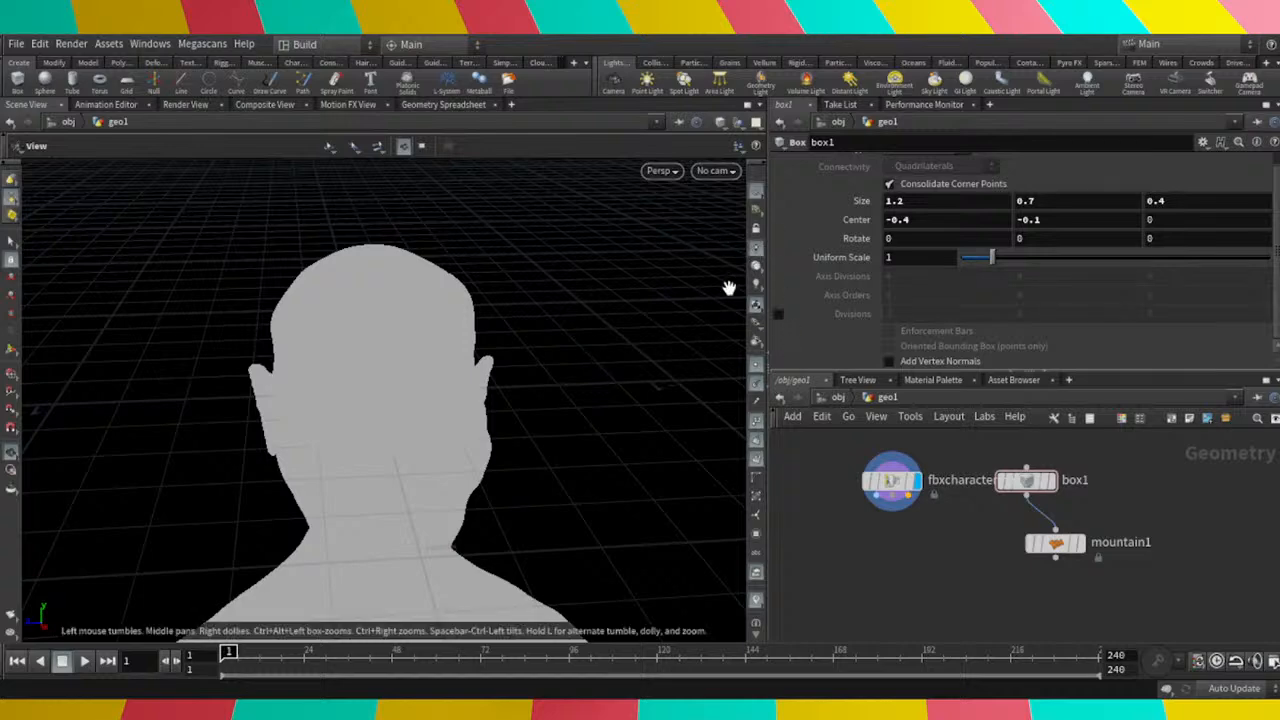
scroll(543, 334, "down", 2)
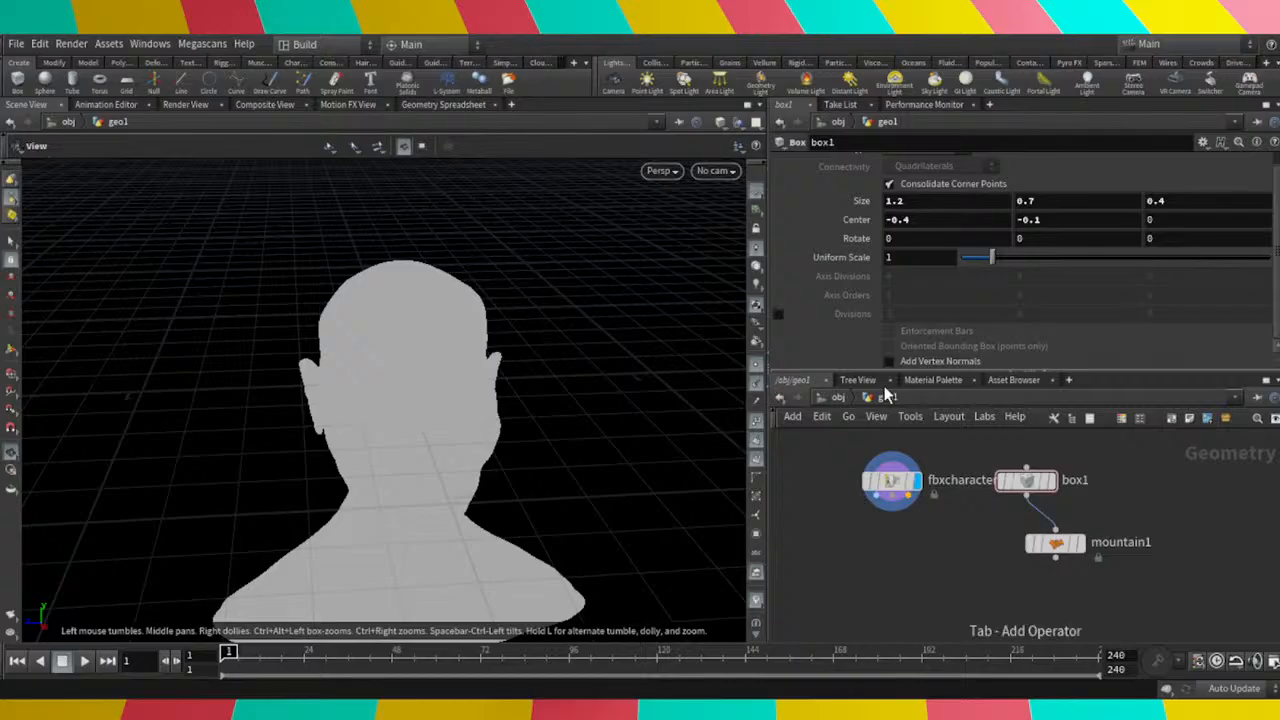
Add an Unpack node below fbxcharacterimport1, connect it to the import's first output, and display it in the viewport.
left_click(908, 535)
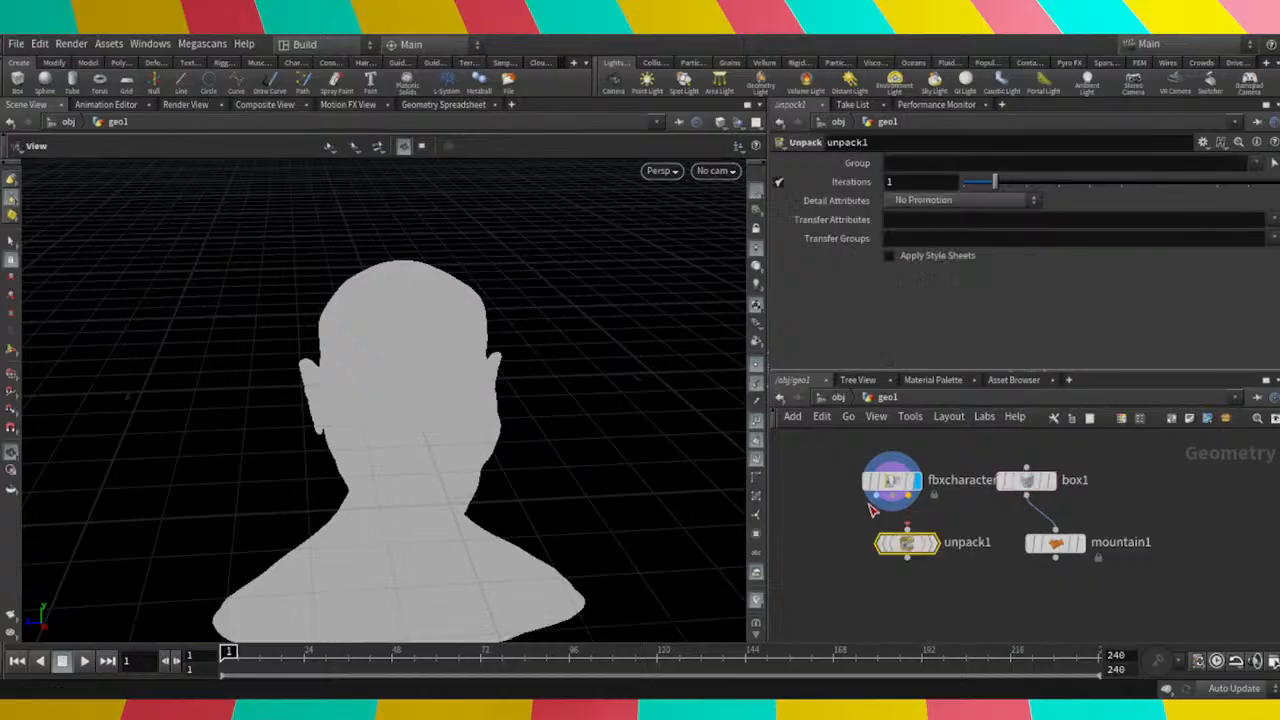
left_click_drag(877, 496, 906, 530)
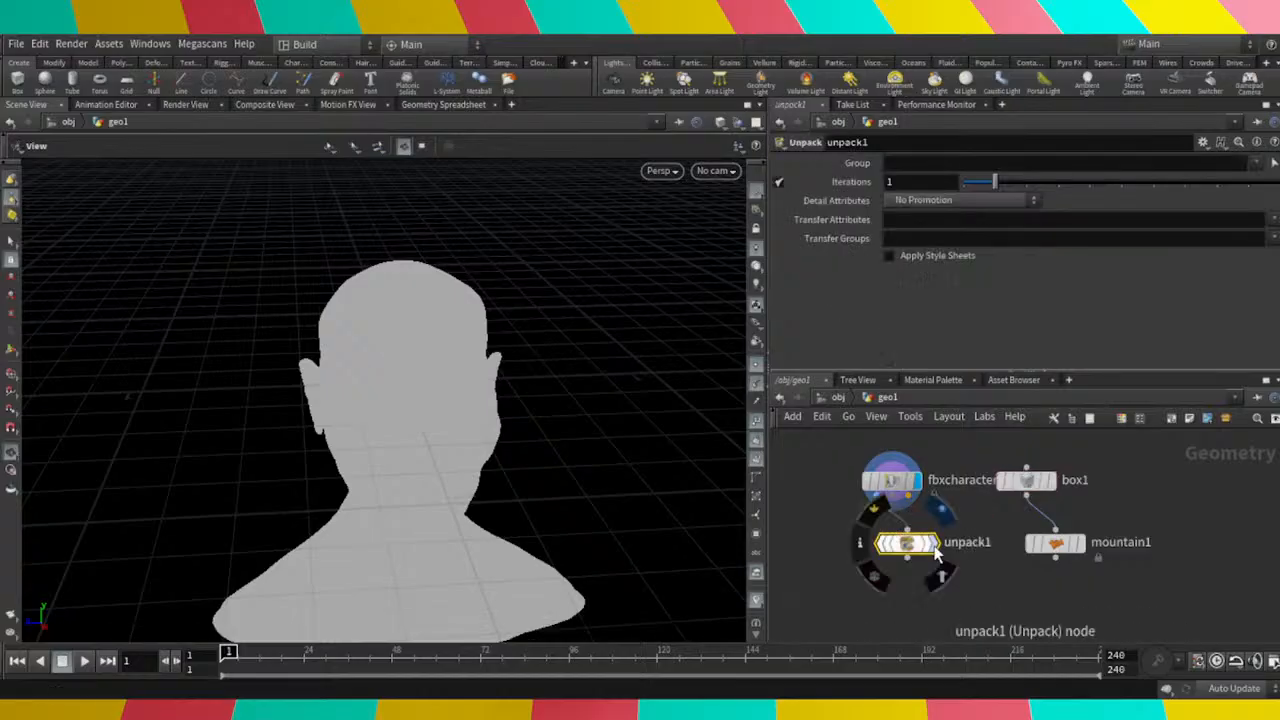
left_click(932, 546)
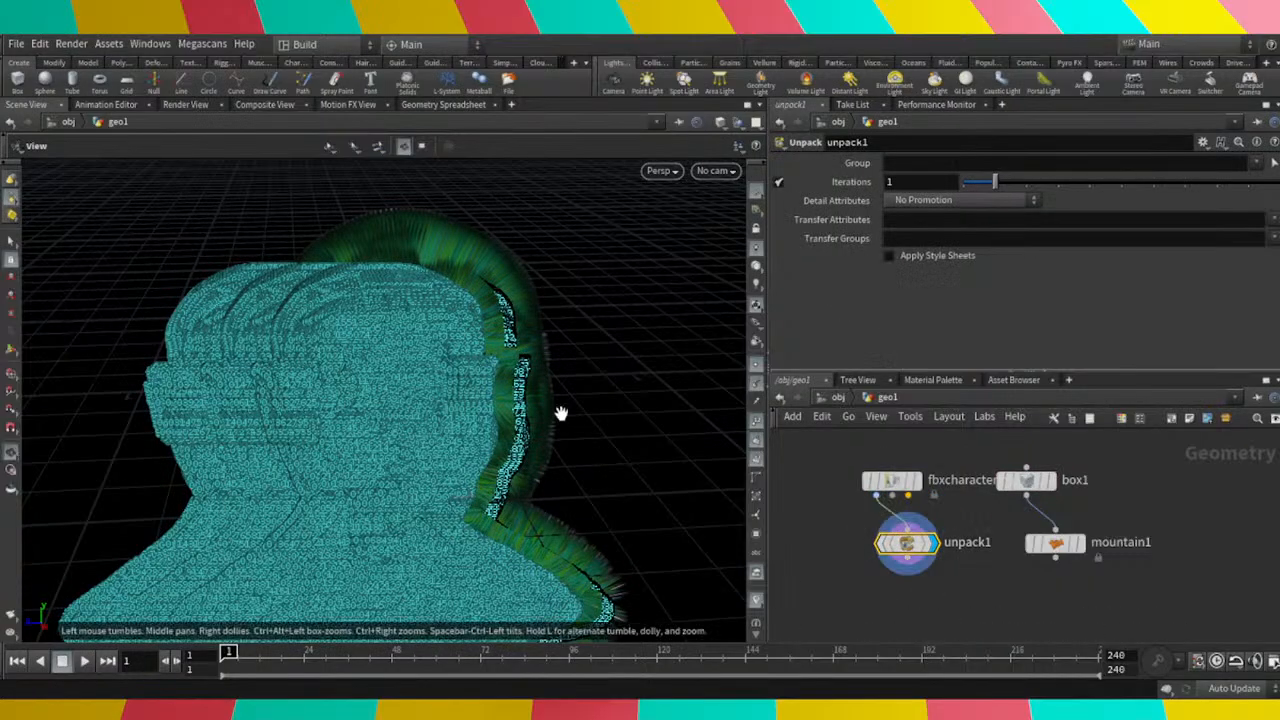
scroll(552, 366, "down", 2)
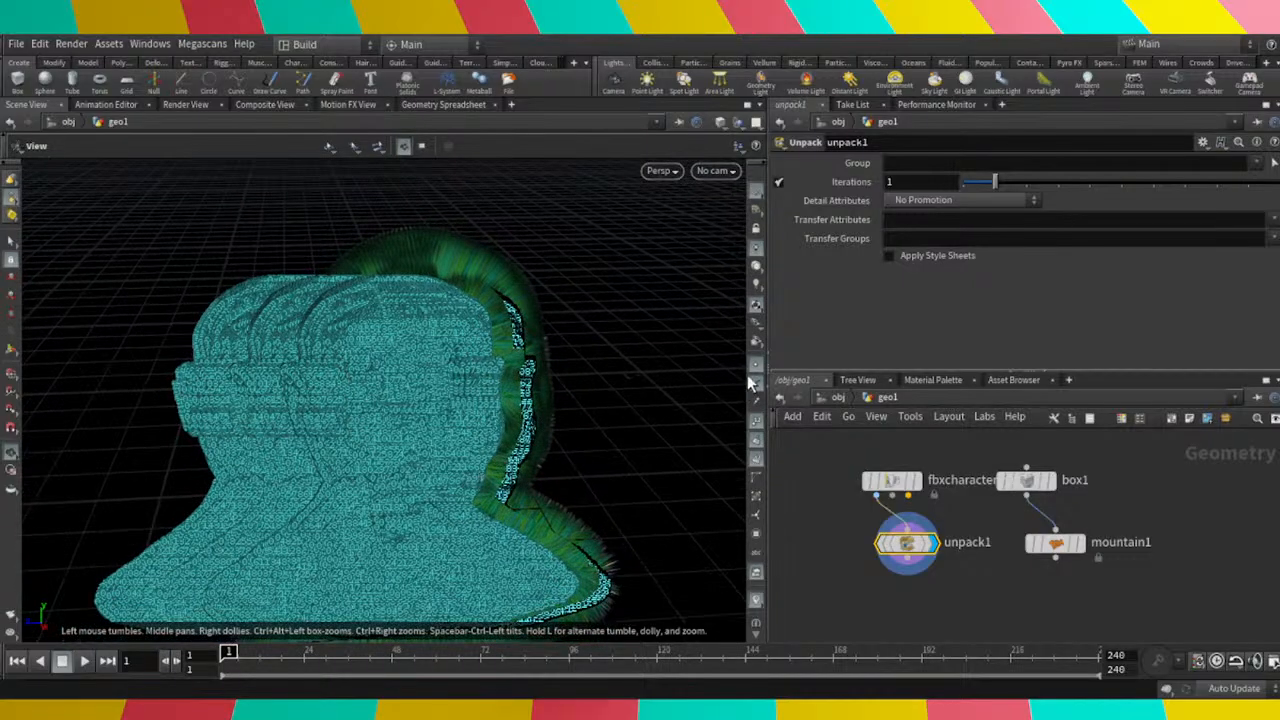
Hide the point and primitive markers, numbers and normals on the unpacked head, and examine its face mesh up close.
left_click(755, 404)
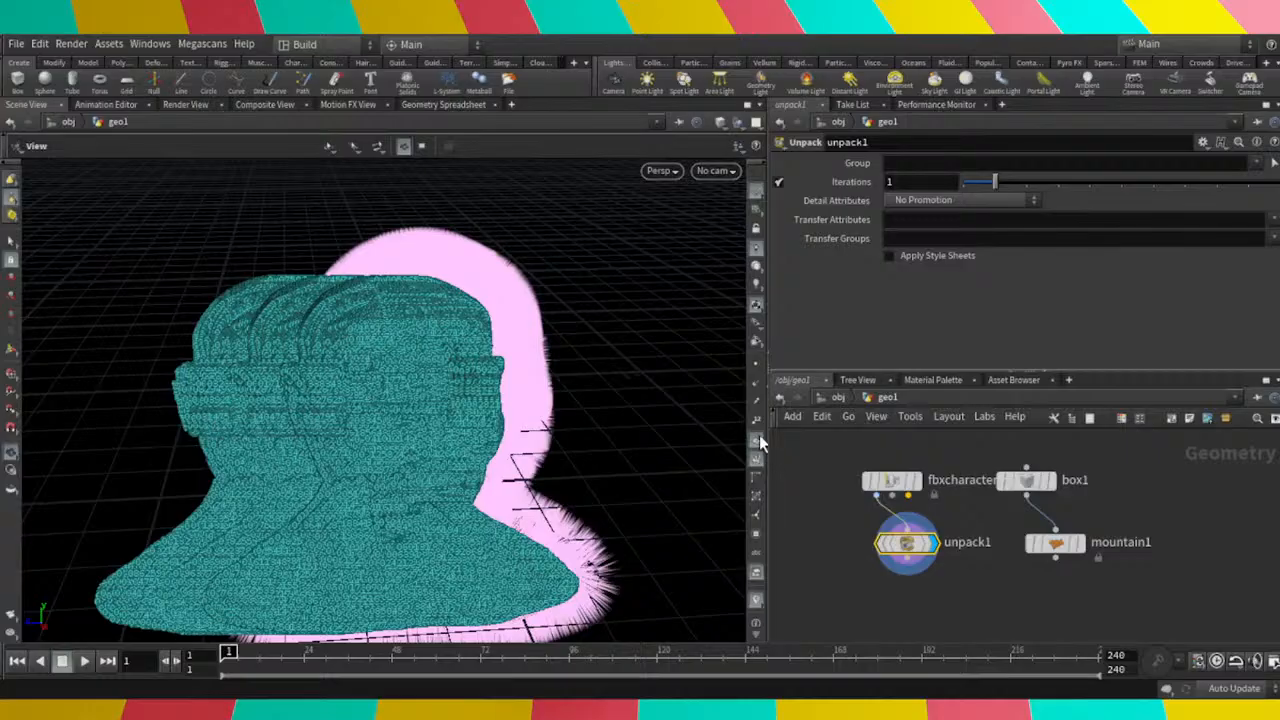
left_click(756, 458)
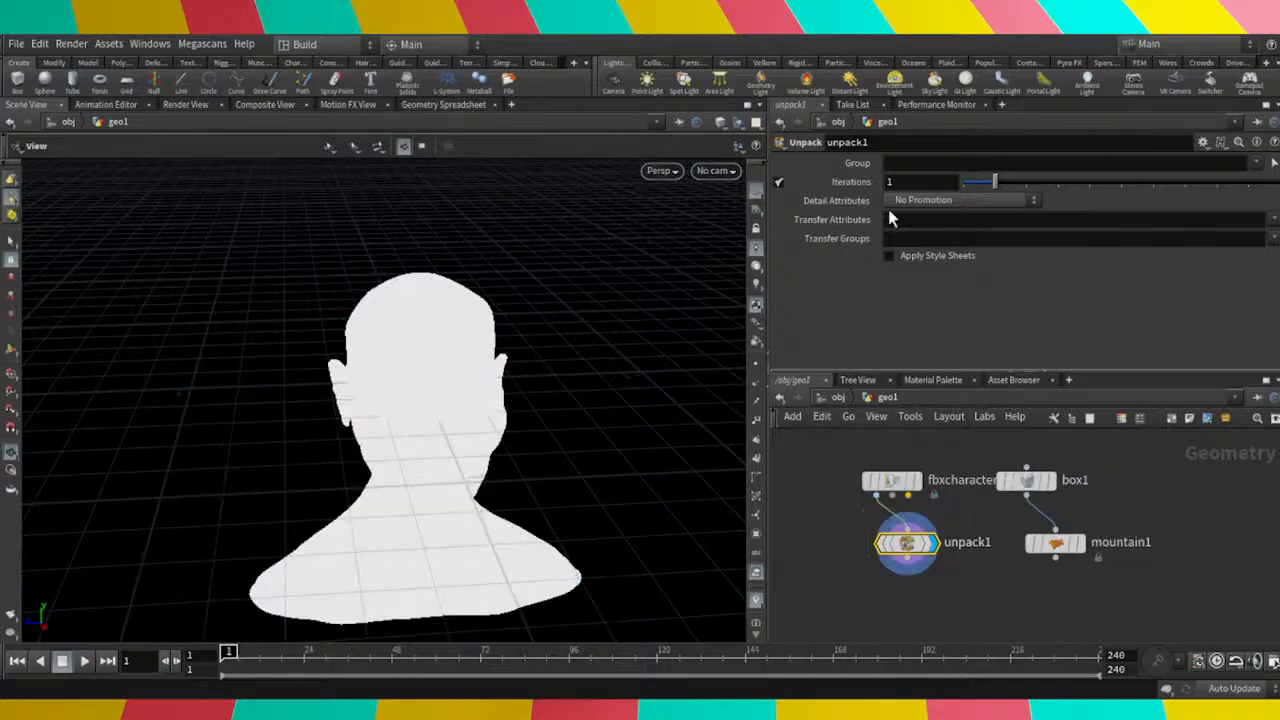
left_click_drag(577, 443, 440, 430)
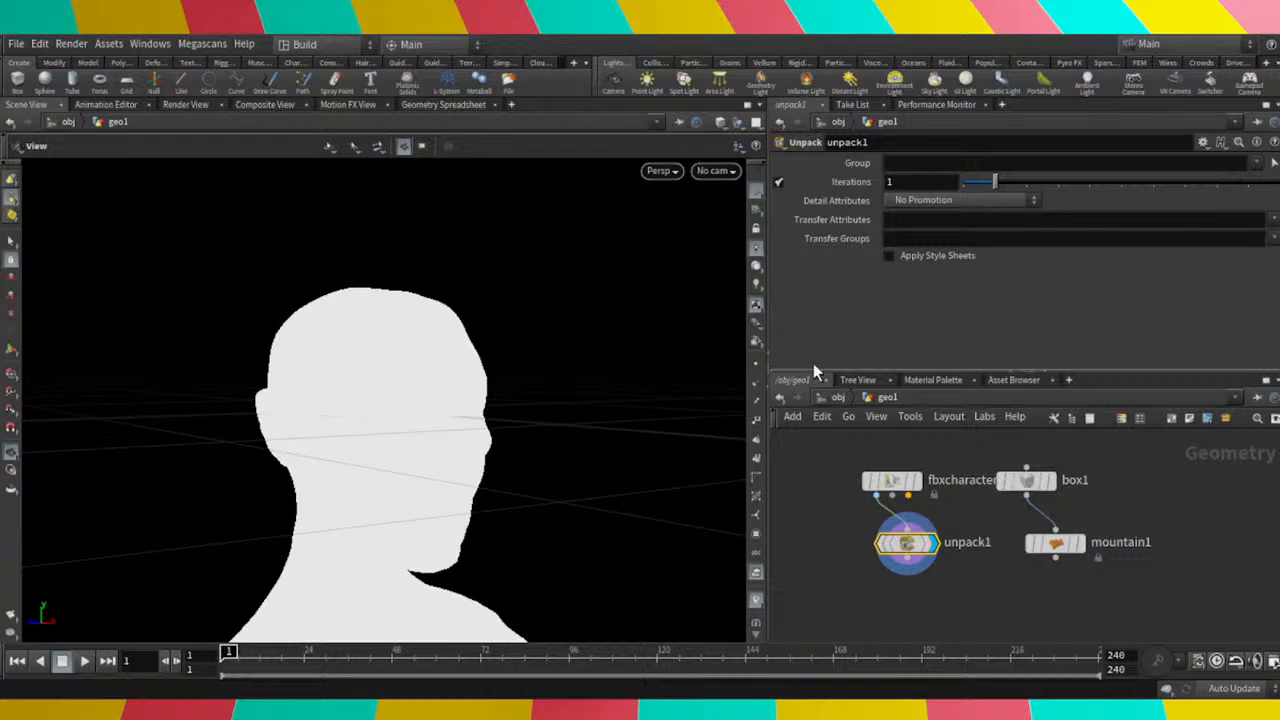
right_click_drag(305, 377, 363, 364)
left_click_drag(363, 364, 365, 432)
right_click_drag(365, 432, 503, 374)
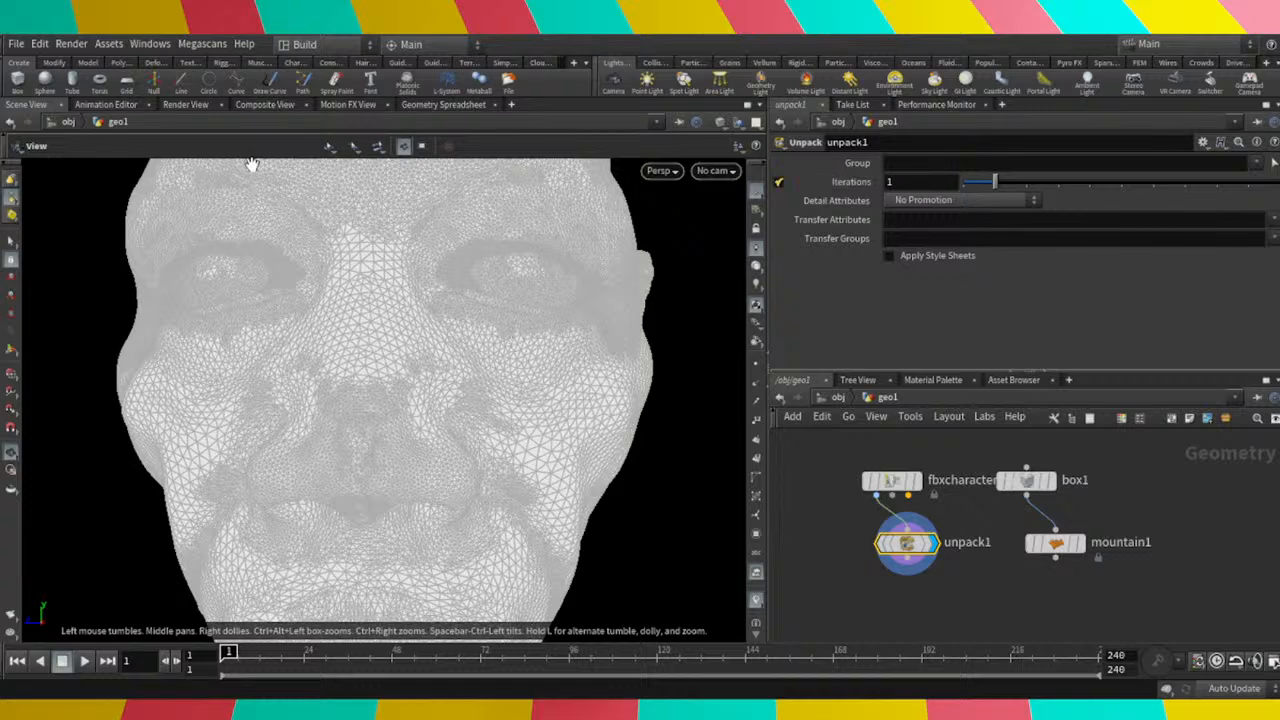
List the point positions of unpack1 in the Geometry Spreadsheet and look through the rows.
left_click(448, 105)
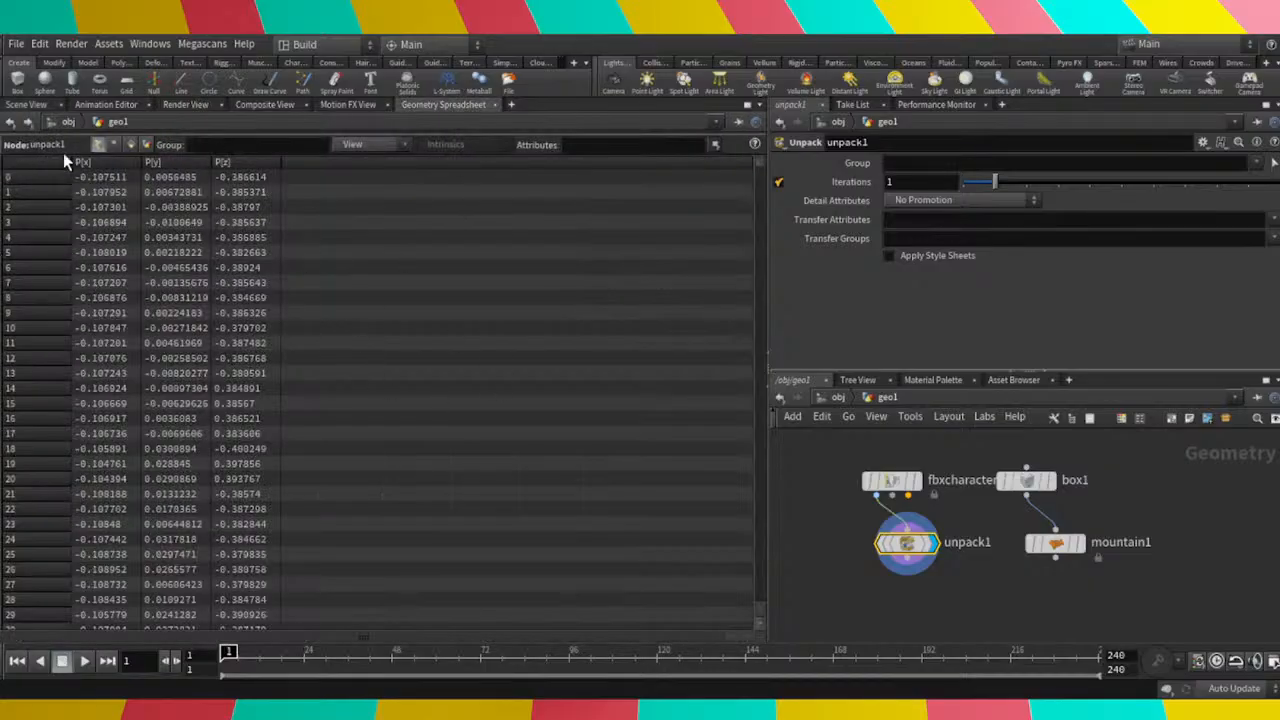
scroll(158, 355, "down", 2)
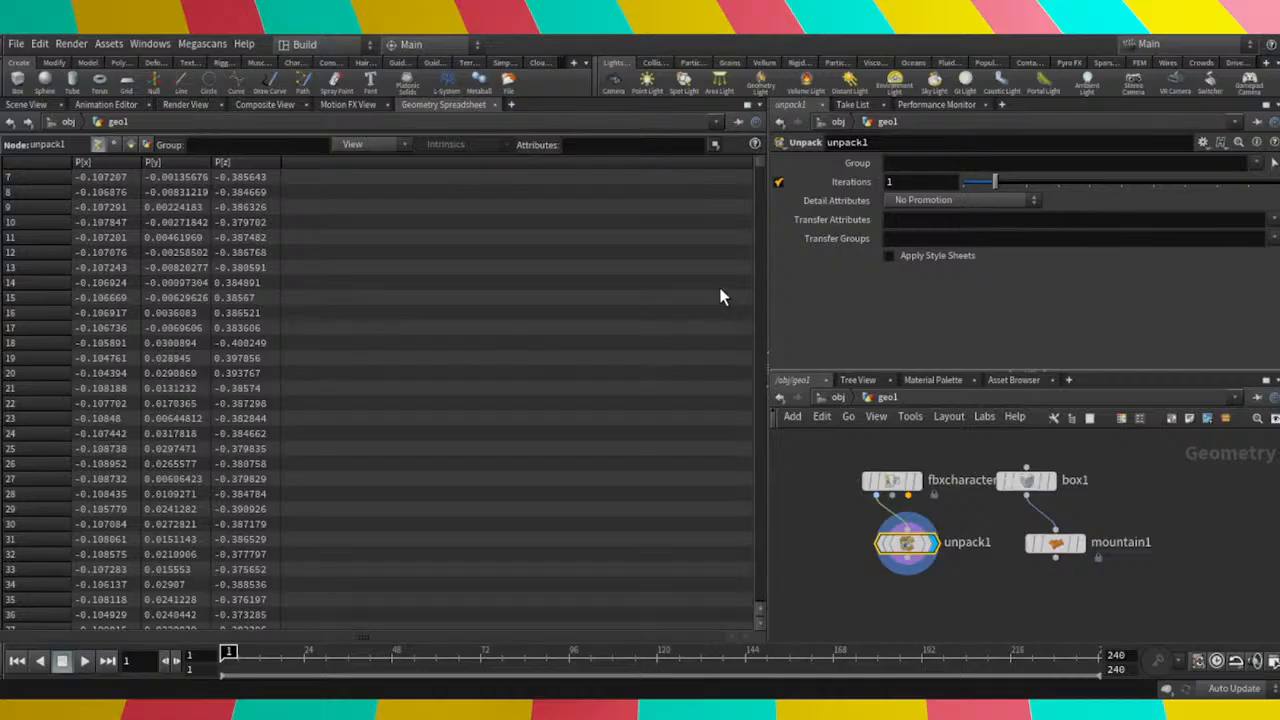
left_click_drag(760, 165, 640, 150)
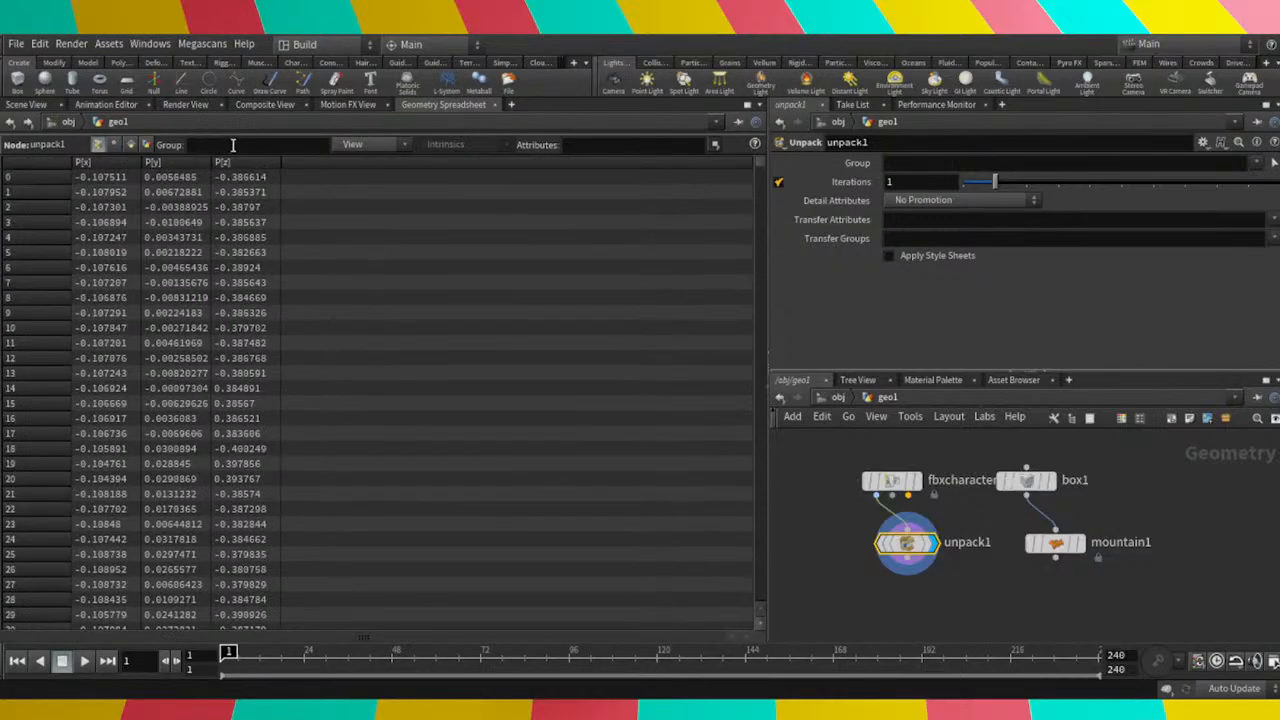
View unpack1's vertex attributes, sort them by uv[1] and by uv[0], and look through the UV values.
left_click(114, 145)
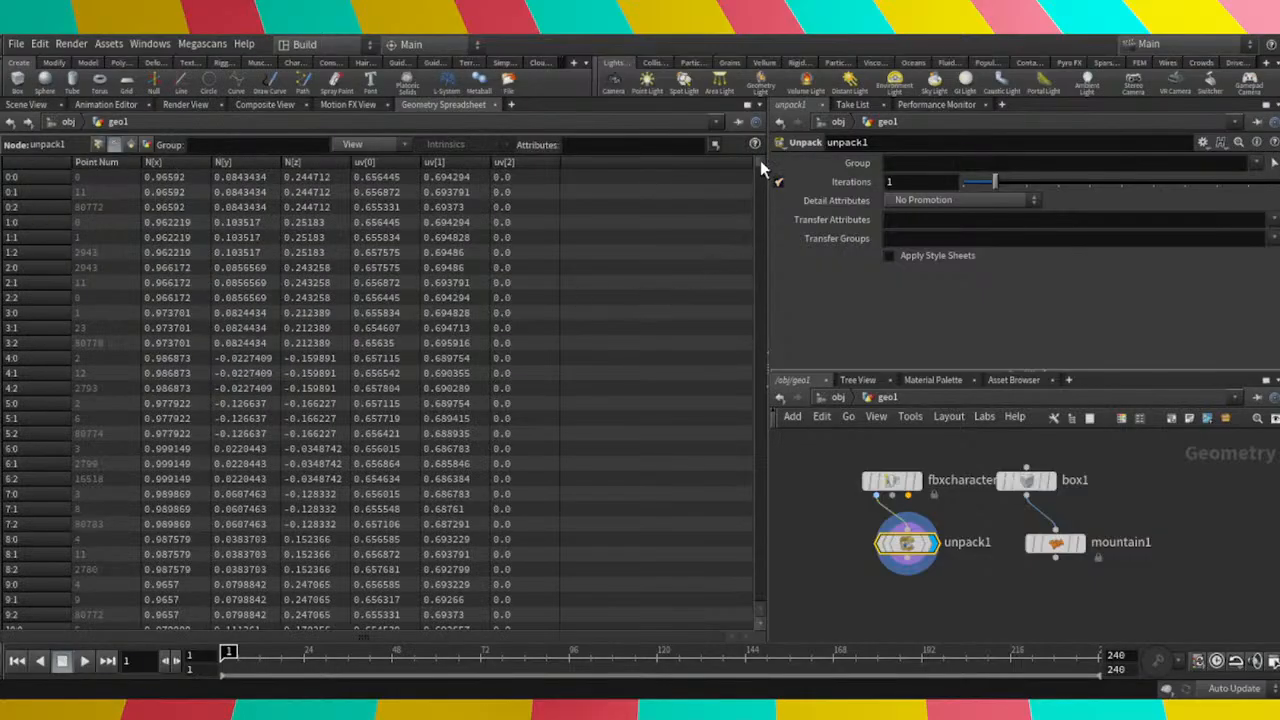
mouse_move(760, 160)
left_mouse_down()
mouse_move(764, 192)
mouse_move(761, 162)
left_mouse_up()
left_click(437, 160)
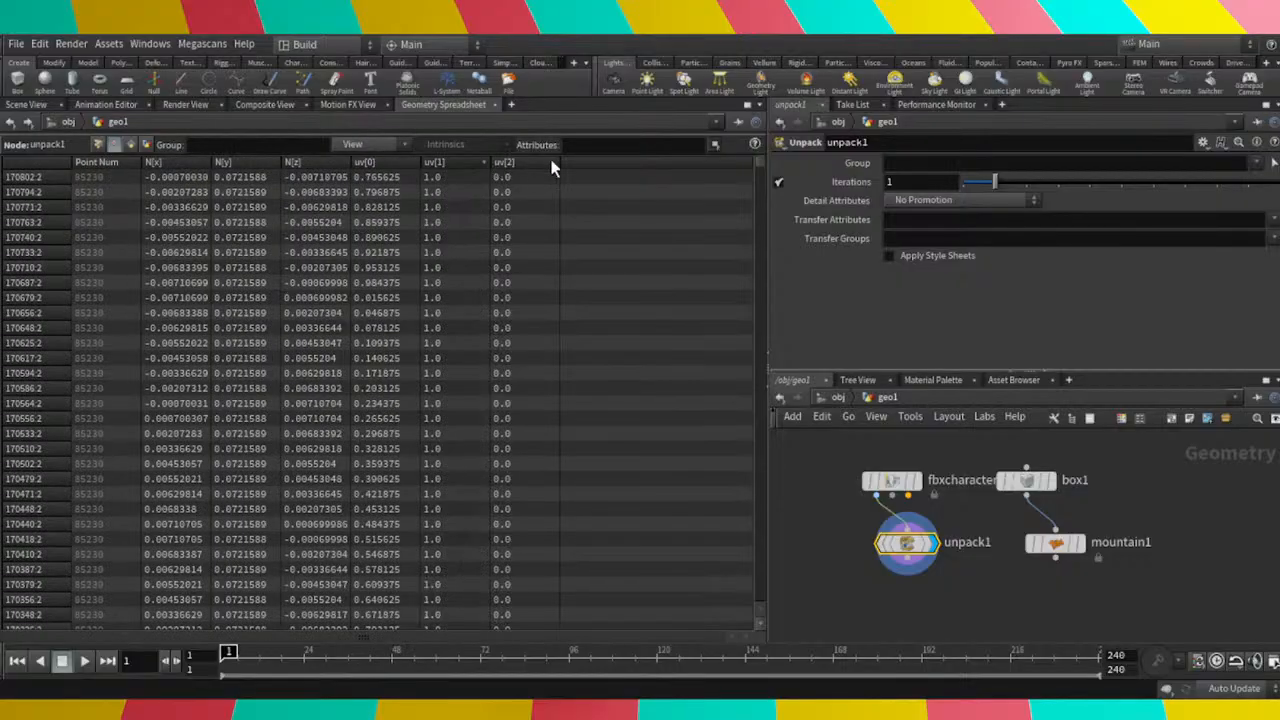
left_click(395, 162)
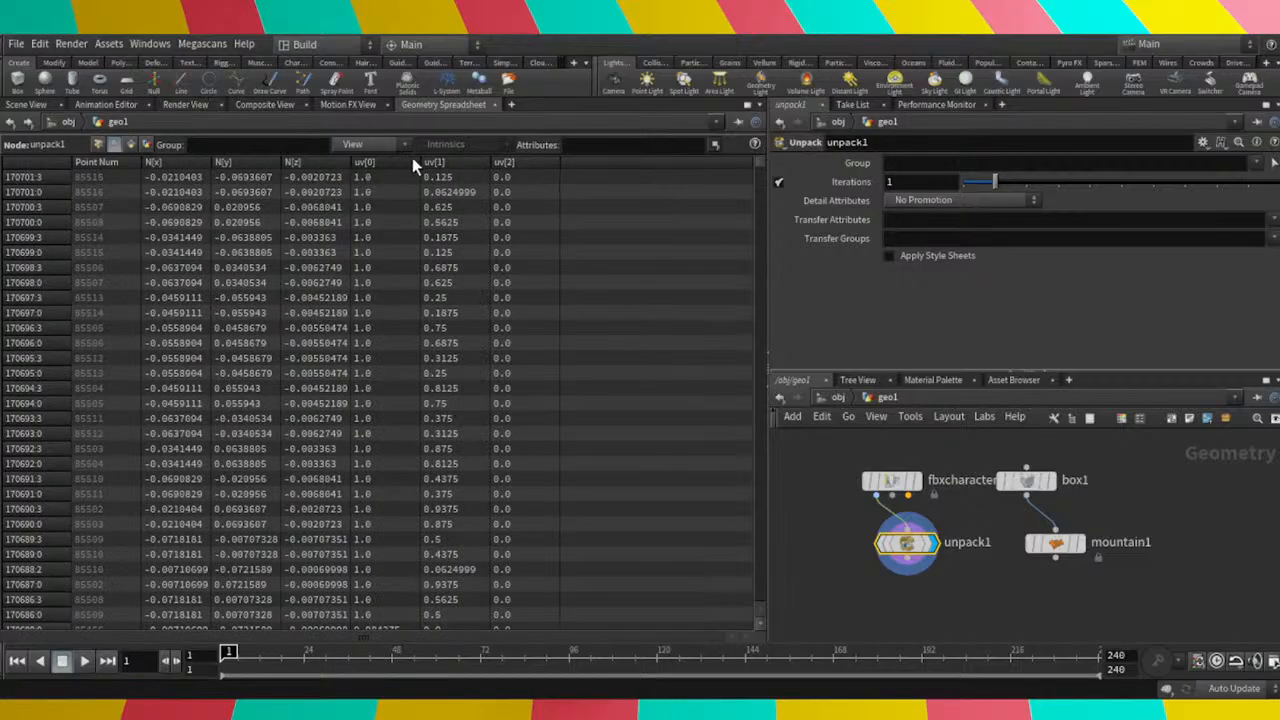
left_click_drag(761, 162, 776, 645)
left_click_drag(771, 444, 787, 118)
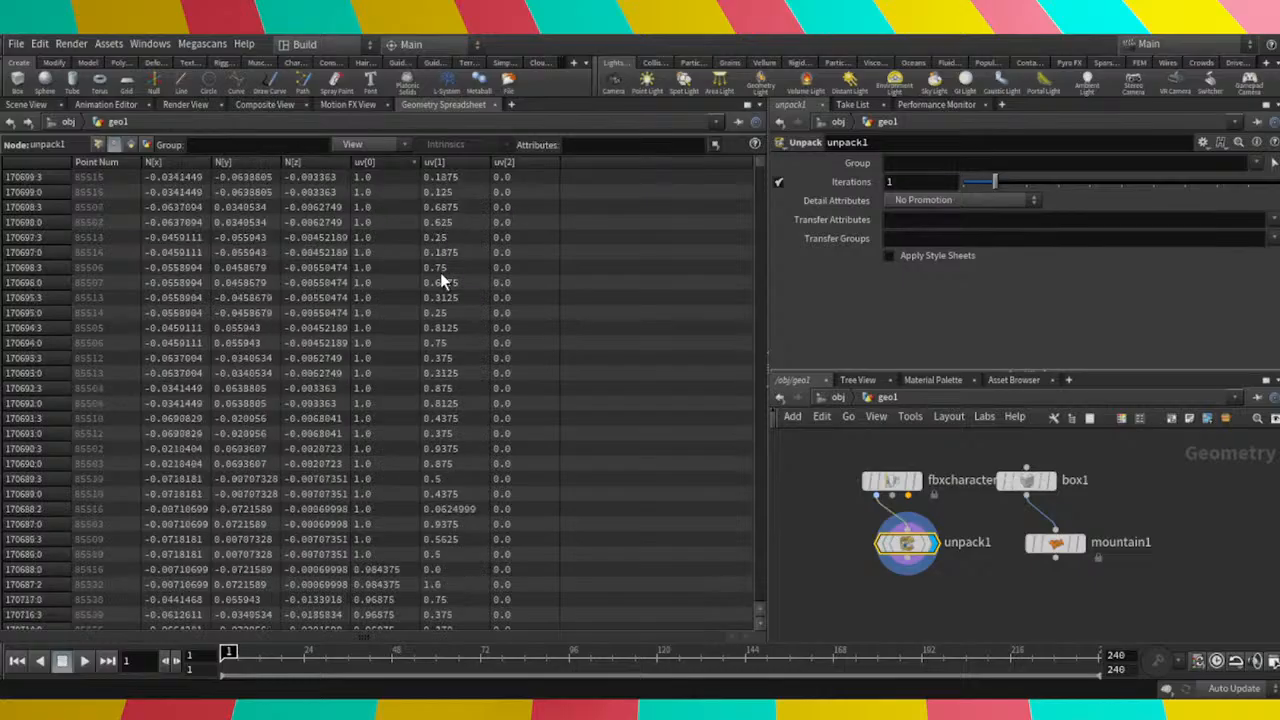
scroll(445, 285, "down", 2)
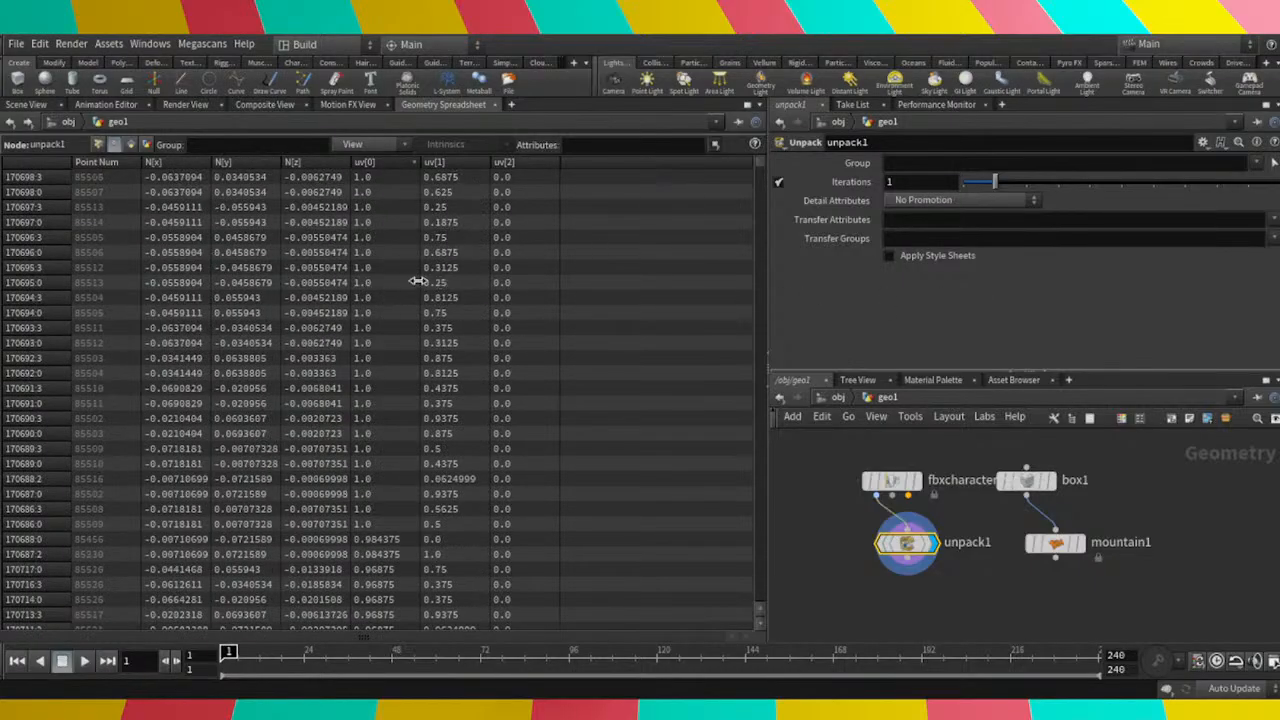
scroll(464, 318, "up", 2)
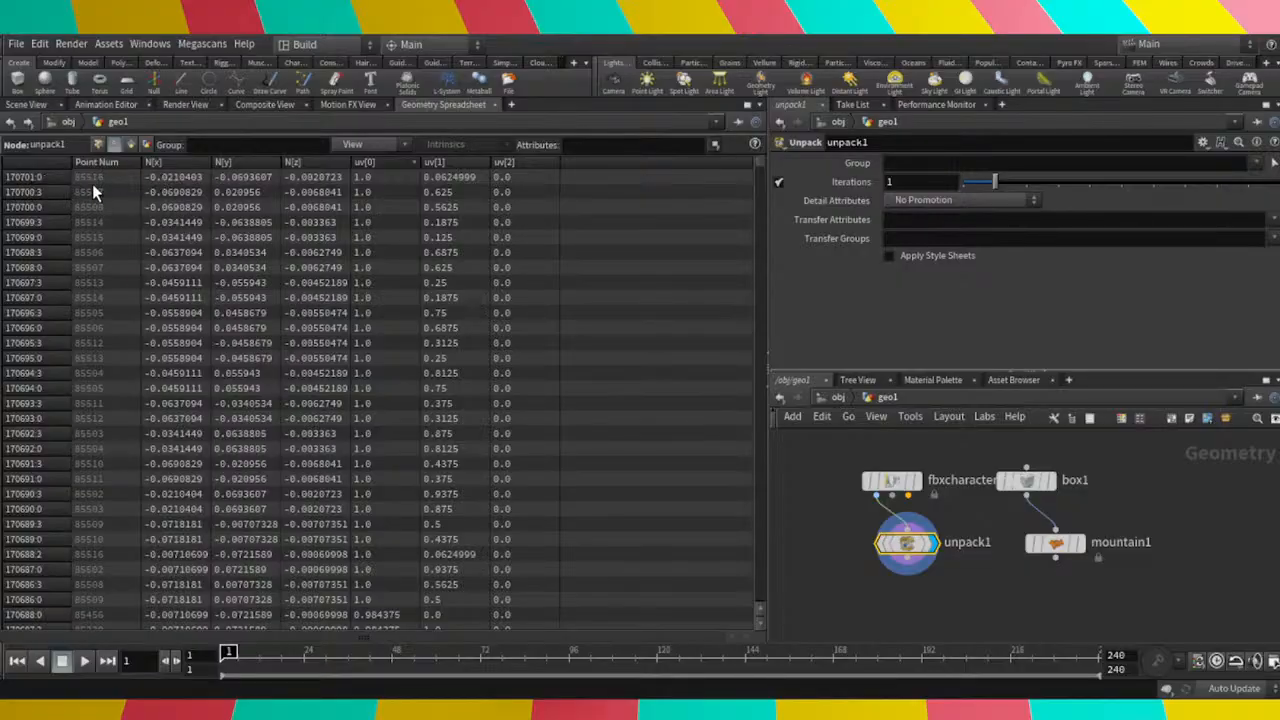
View unpack1's primitive attributes and resize the fbx_material_name and material_override columns to read their contents.
left_click(131, 144)
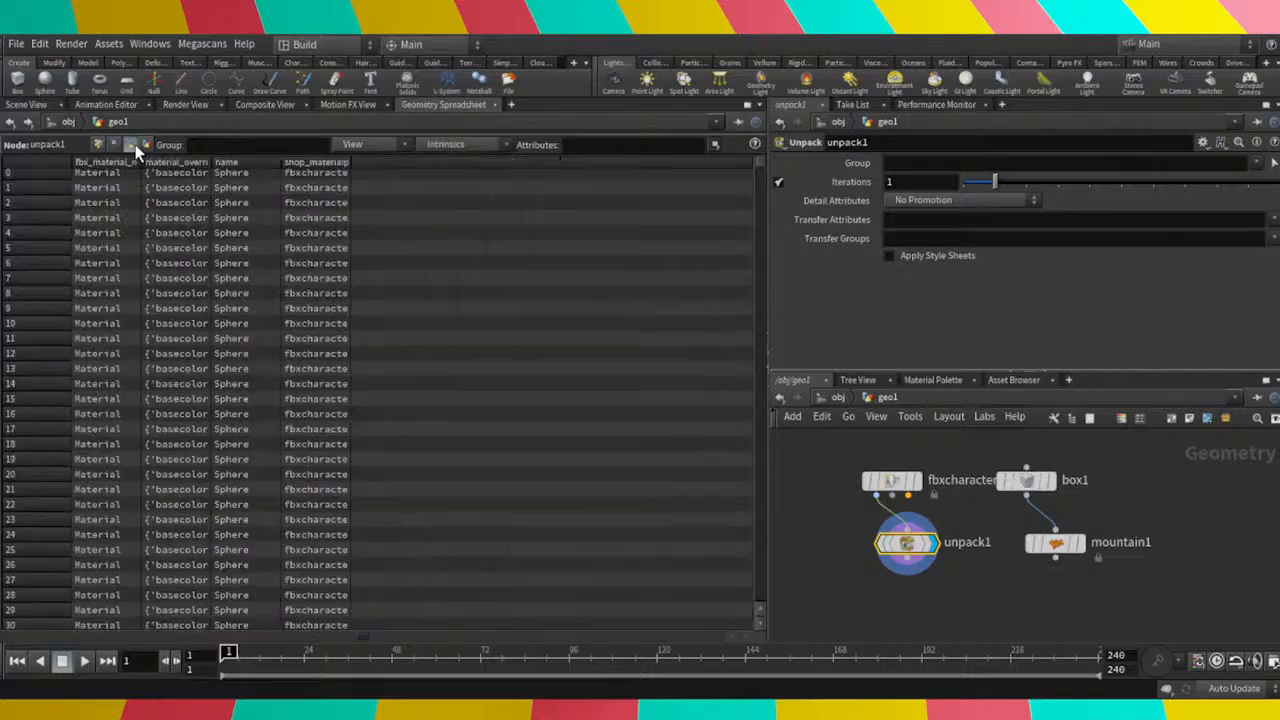
scroll(182, 276, "up", 1)
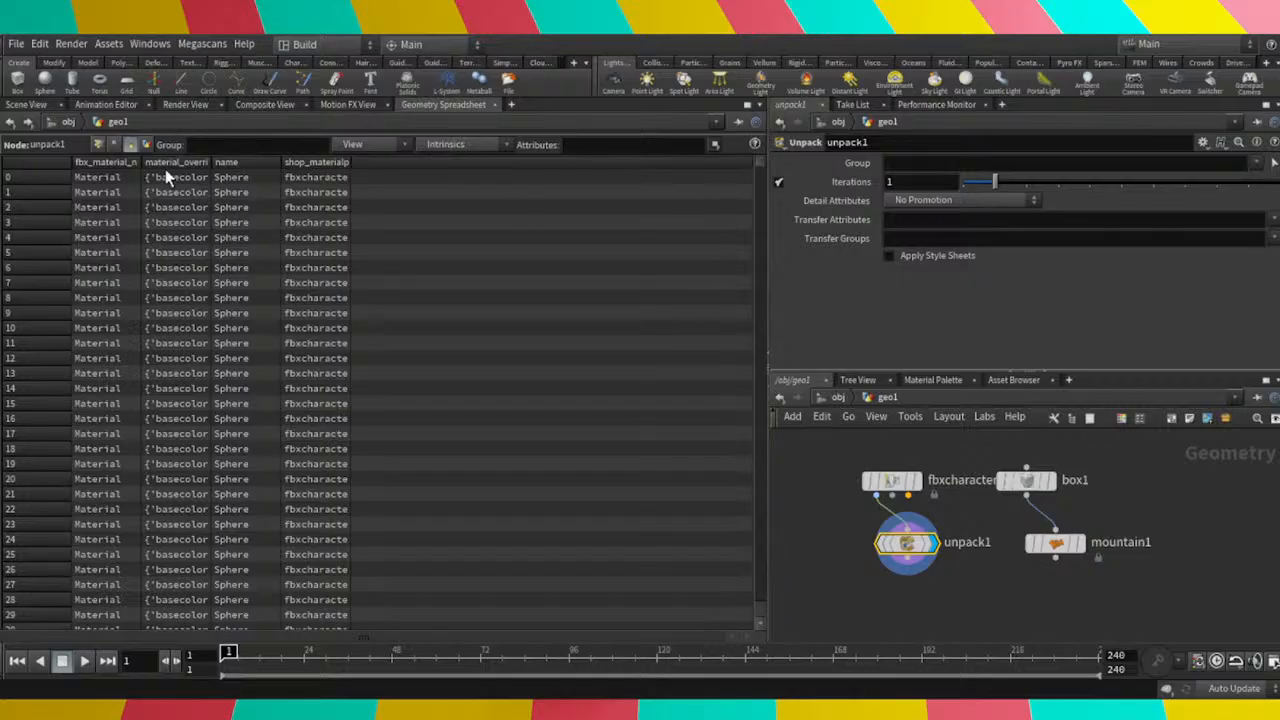
left_click_drag(141, 161, 190, 207)
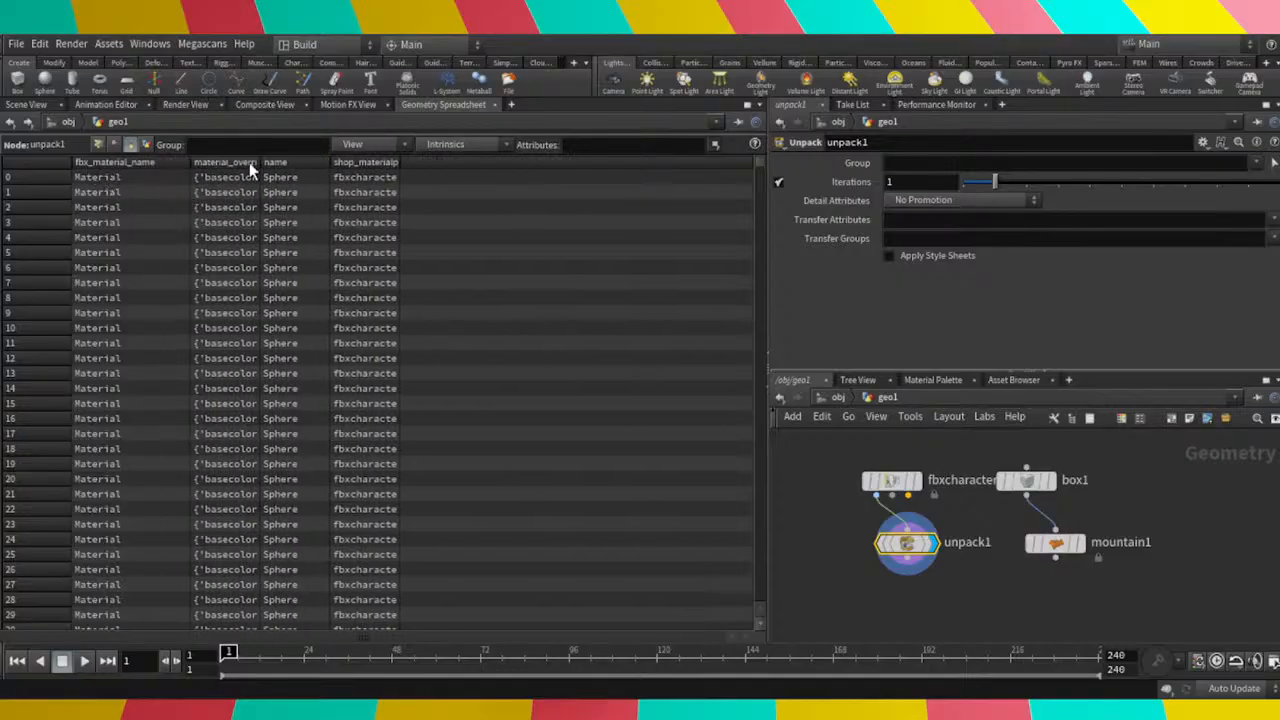
left_click_drag(263, 168, 661, 224)
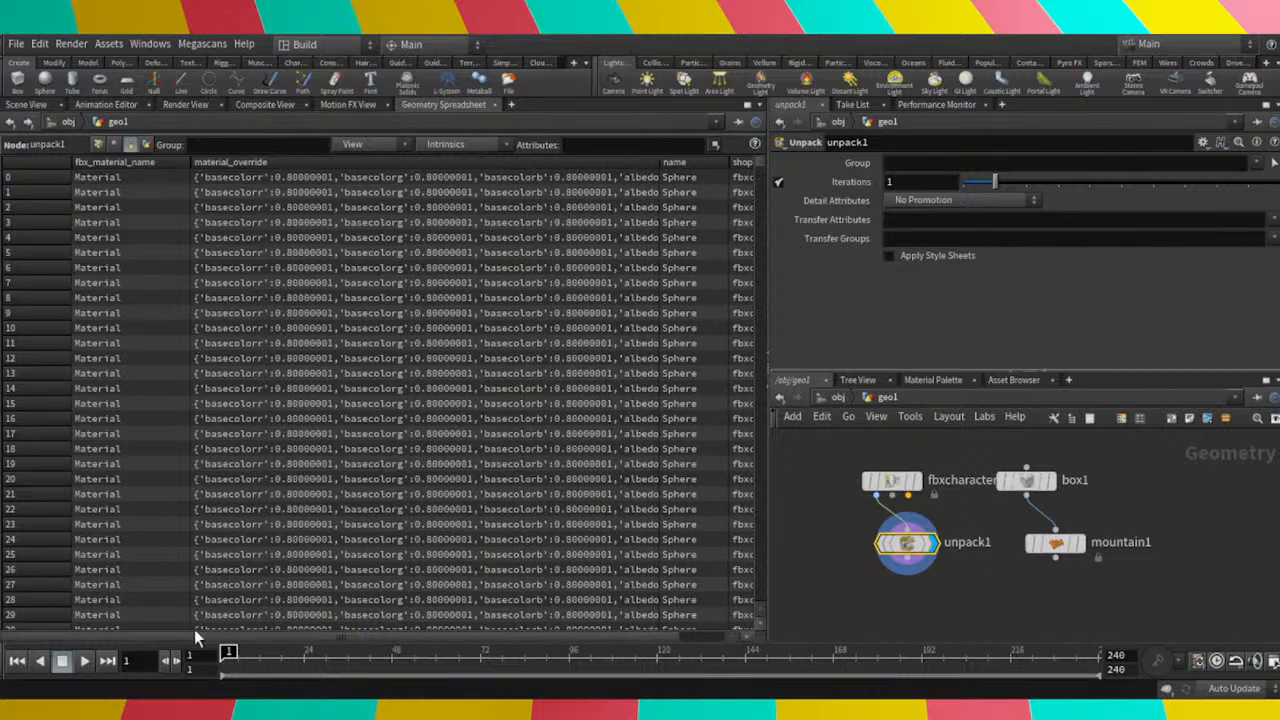
left_click_drag(174, 636, 258, 645)
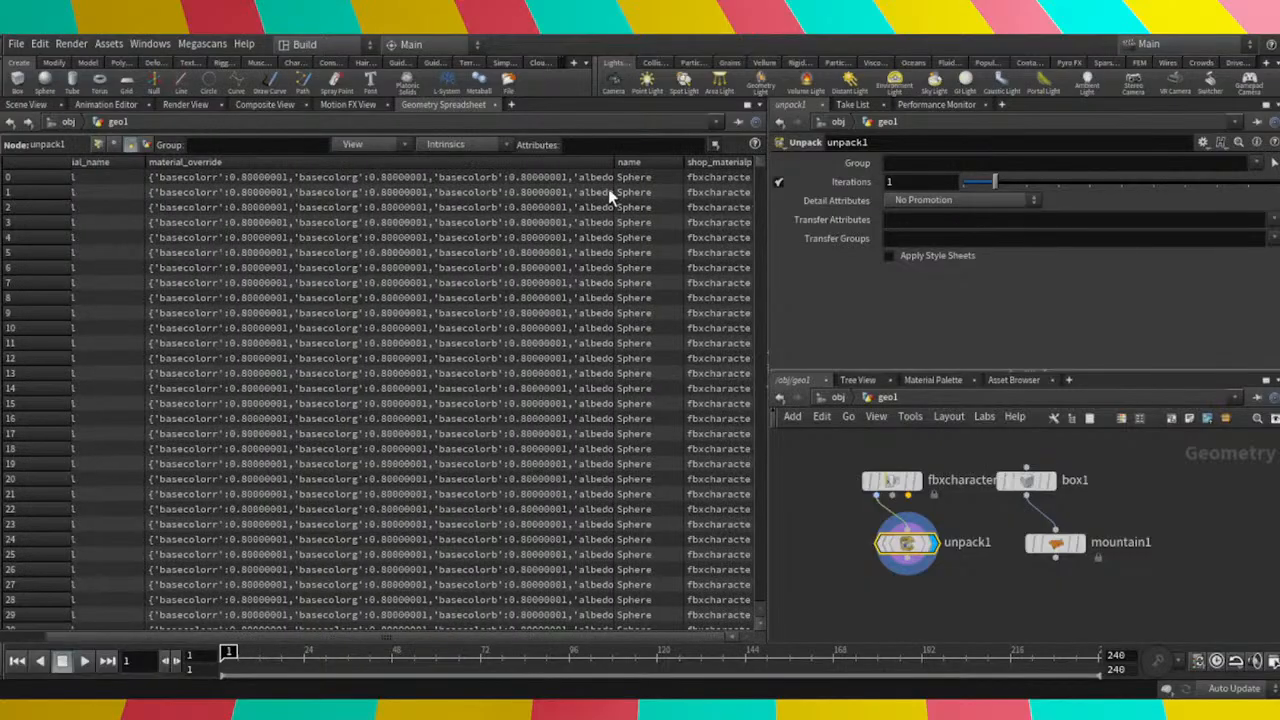
left_click_drag(648, 176, 491, 234)
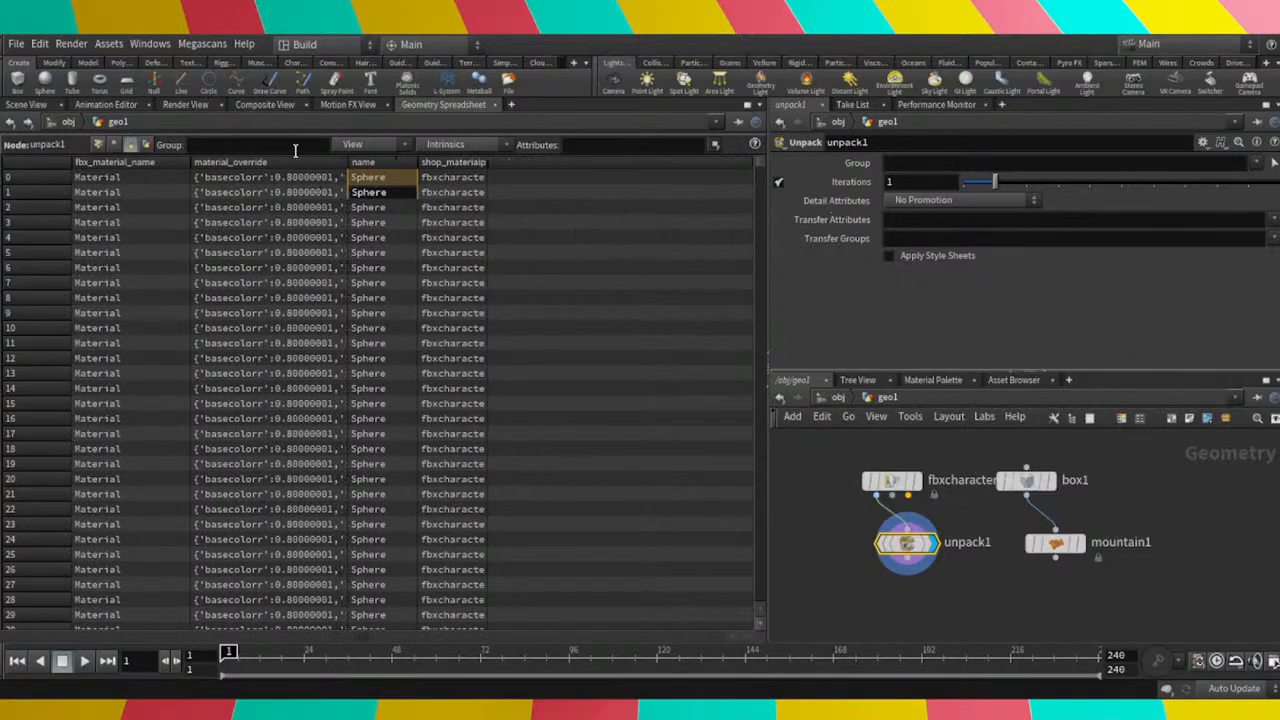
Sort the primitives by the name attribute in both directions and compare the part names.
scroll(280, 430, "down", 4)
left_click(382, 162)
left_click(388, 163)
left_click(394, 161)
scroll(382, 255, "down", 3)
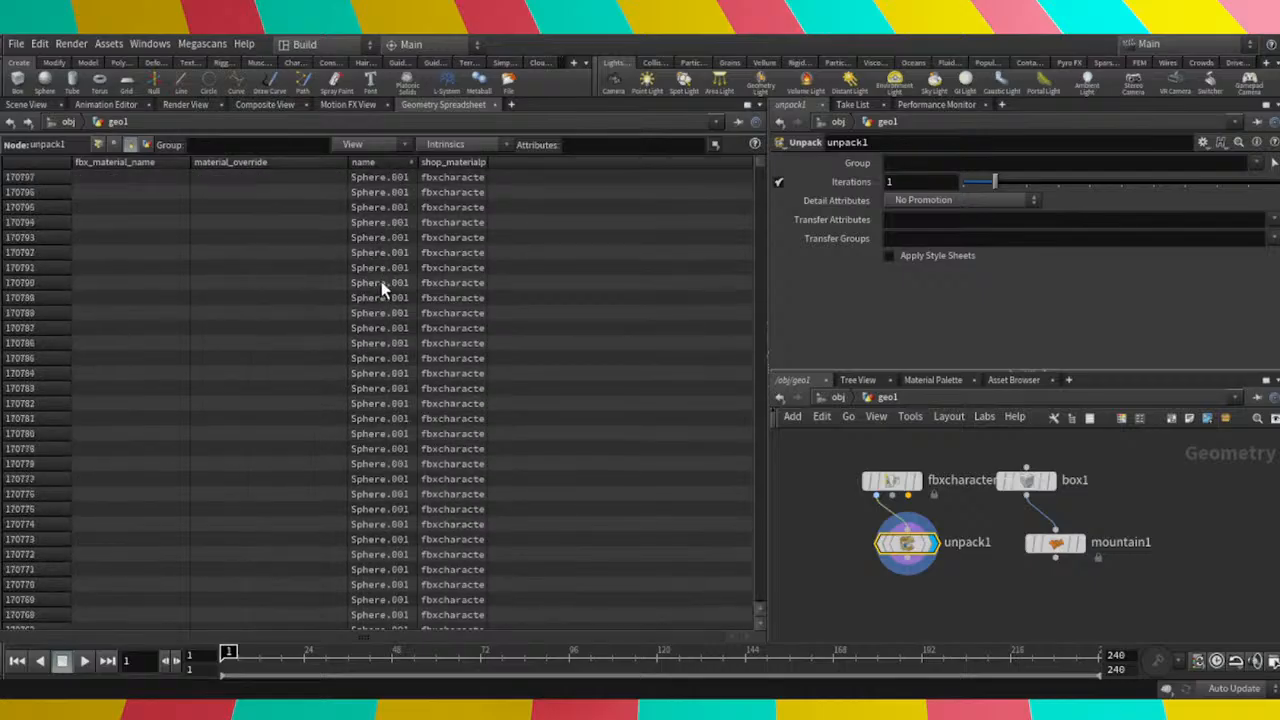
scroll(367, 297, "up", 3)
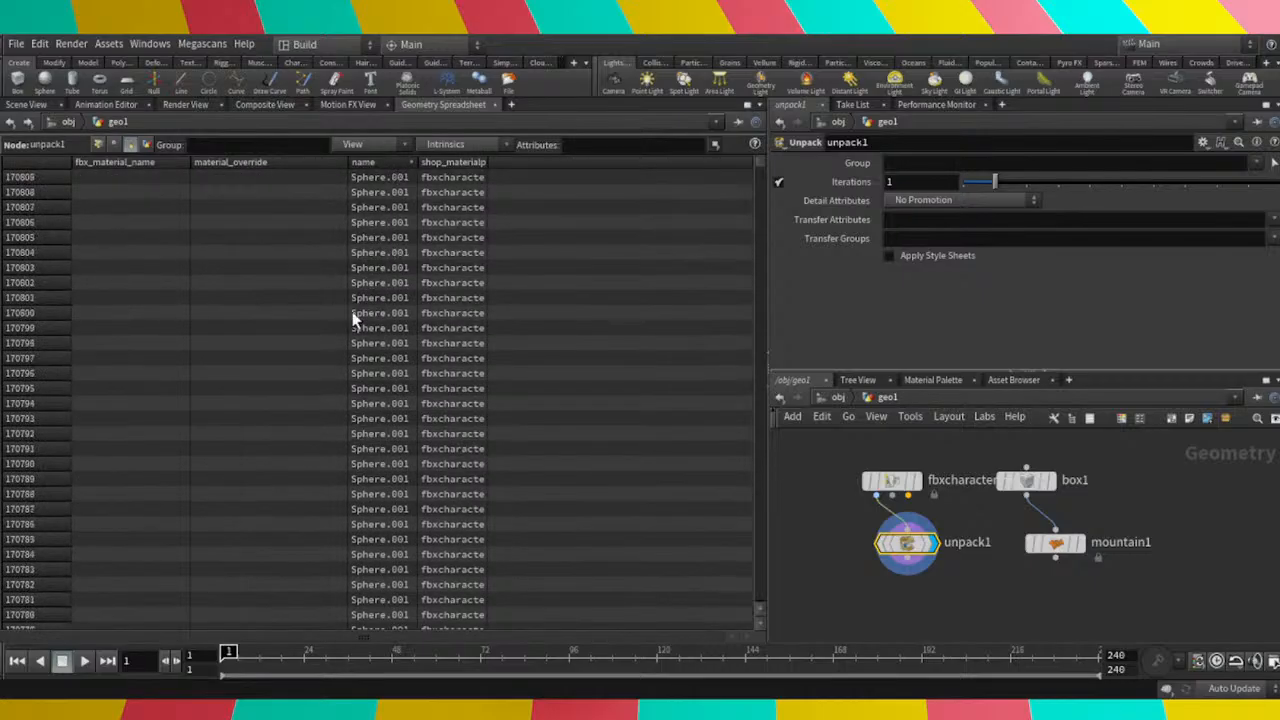
left_click(378, 162)
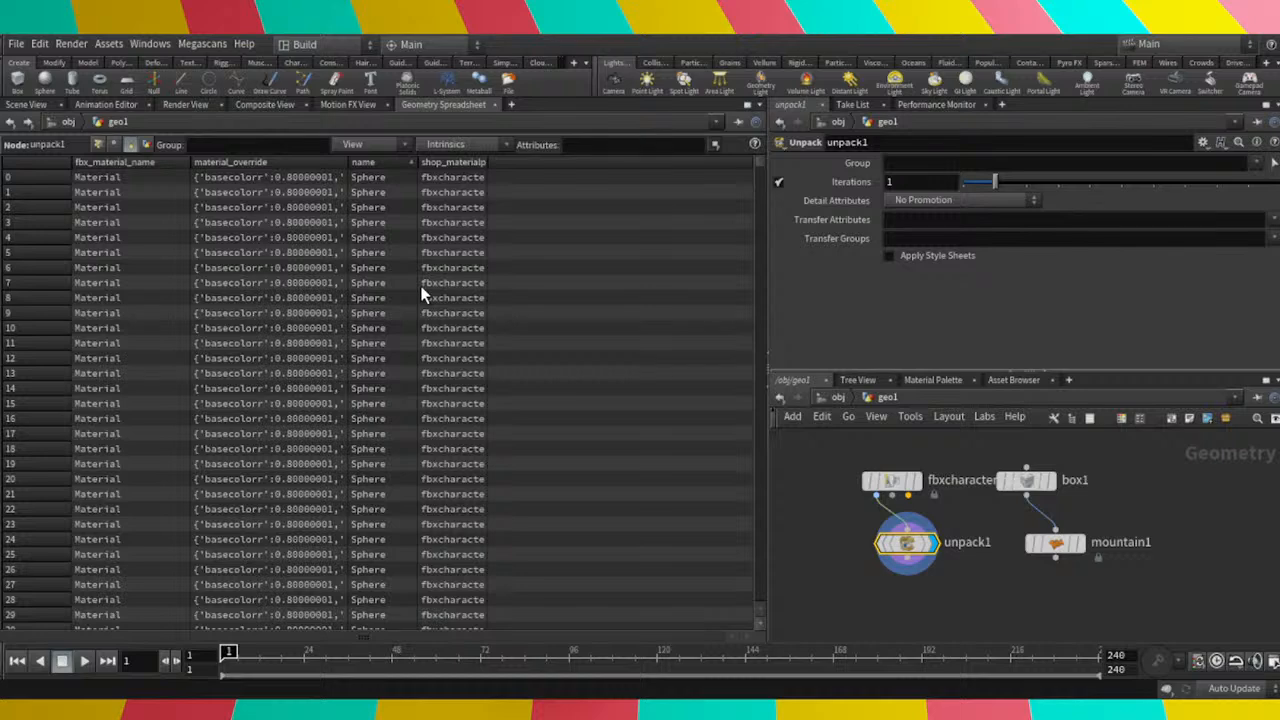
left_click(388, 165)
left_click(388, 165)
Widen the shop_materialpath column and examine the full shader path of the first primitive.
left_click_drag(486, 163, 684, 163)
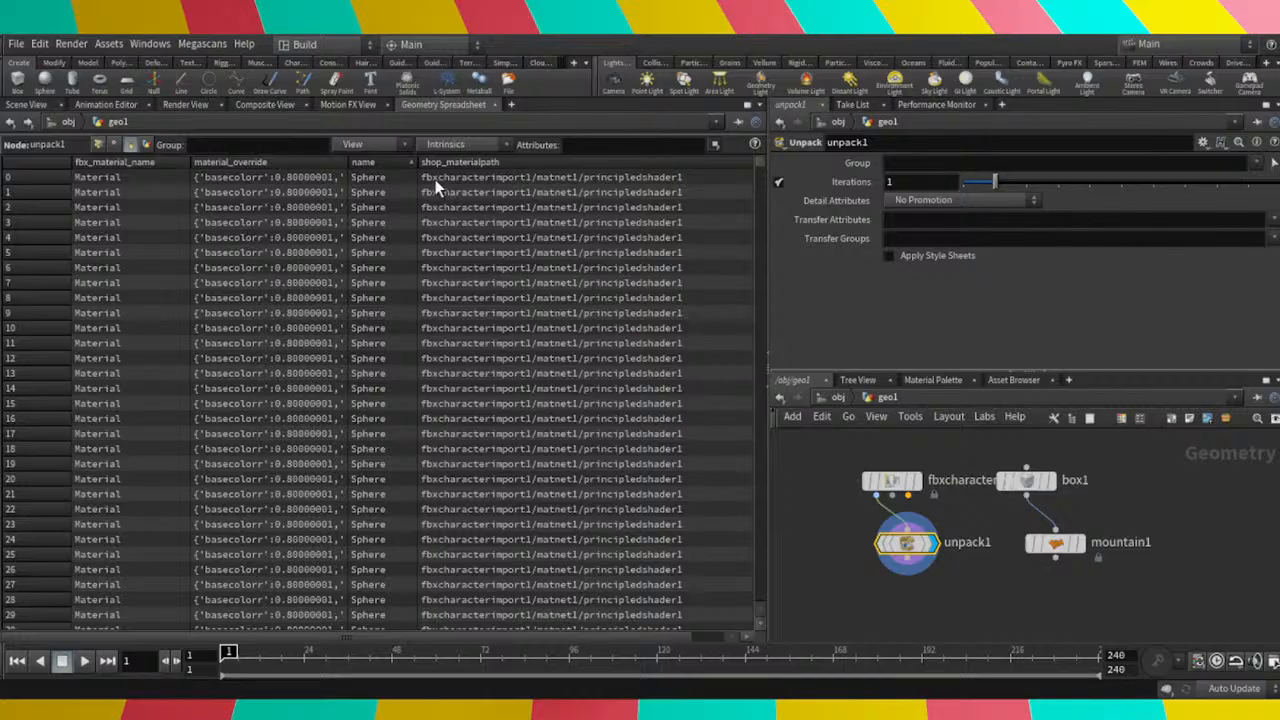
left_click(461, 179)
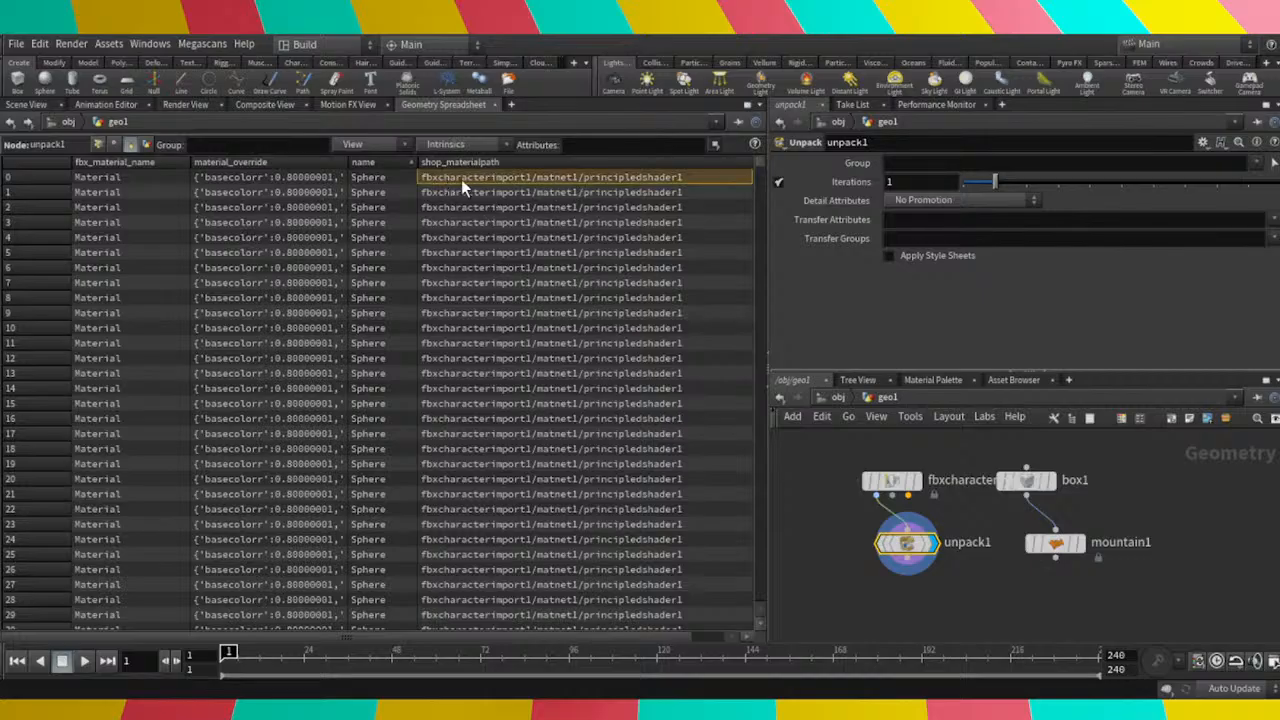
double_click(641, 177)
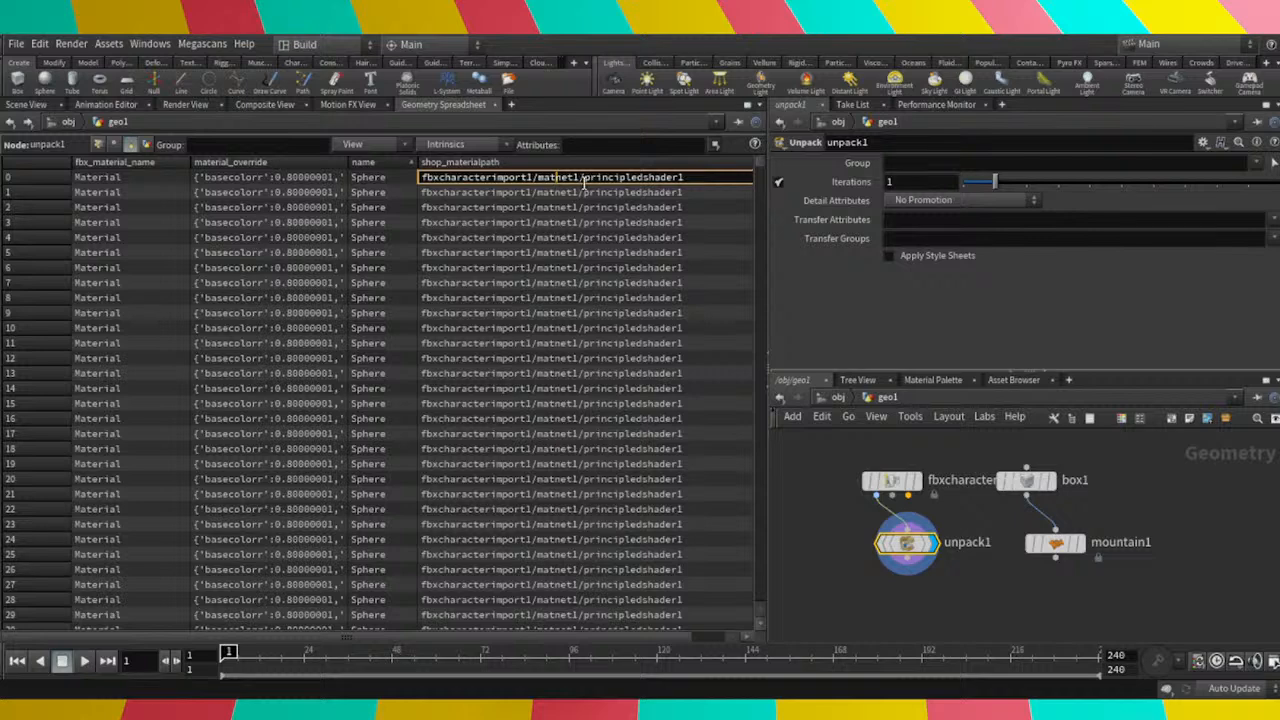
left_click_drag(589, 179, 697, 189)
left_click(631, 297)
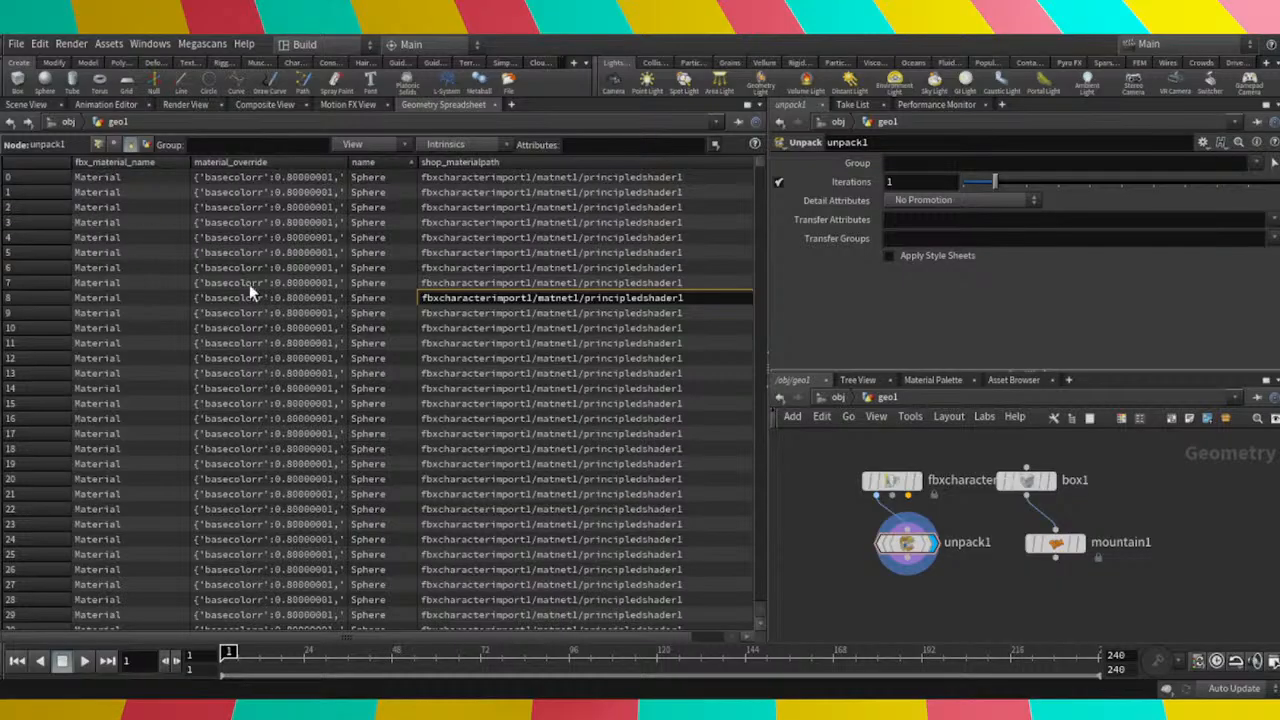
Compare the point attributes of unpack1 and fbxcharacterimport1, and display fbxcharacterimport1 after moving box1 clear of it.
left_click(97, 147)
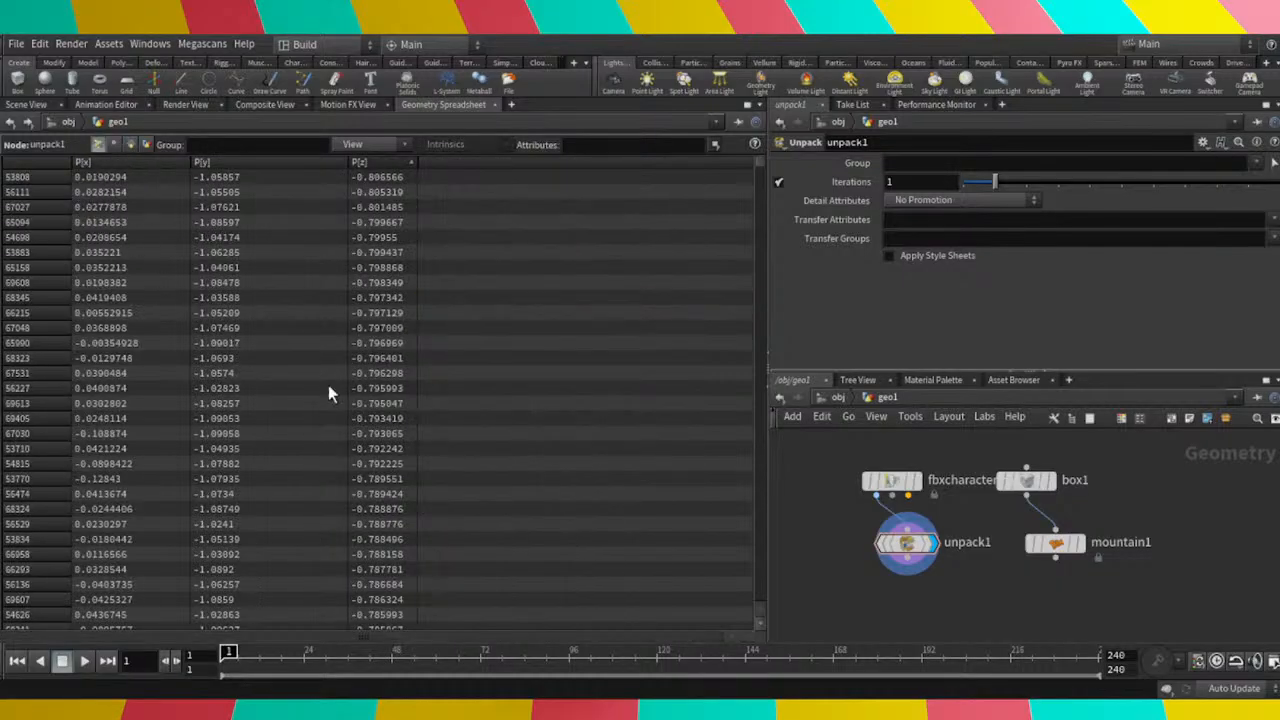
left_click(882, 484)
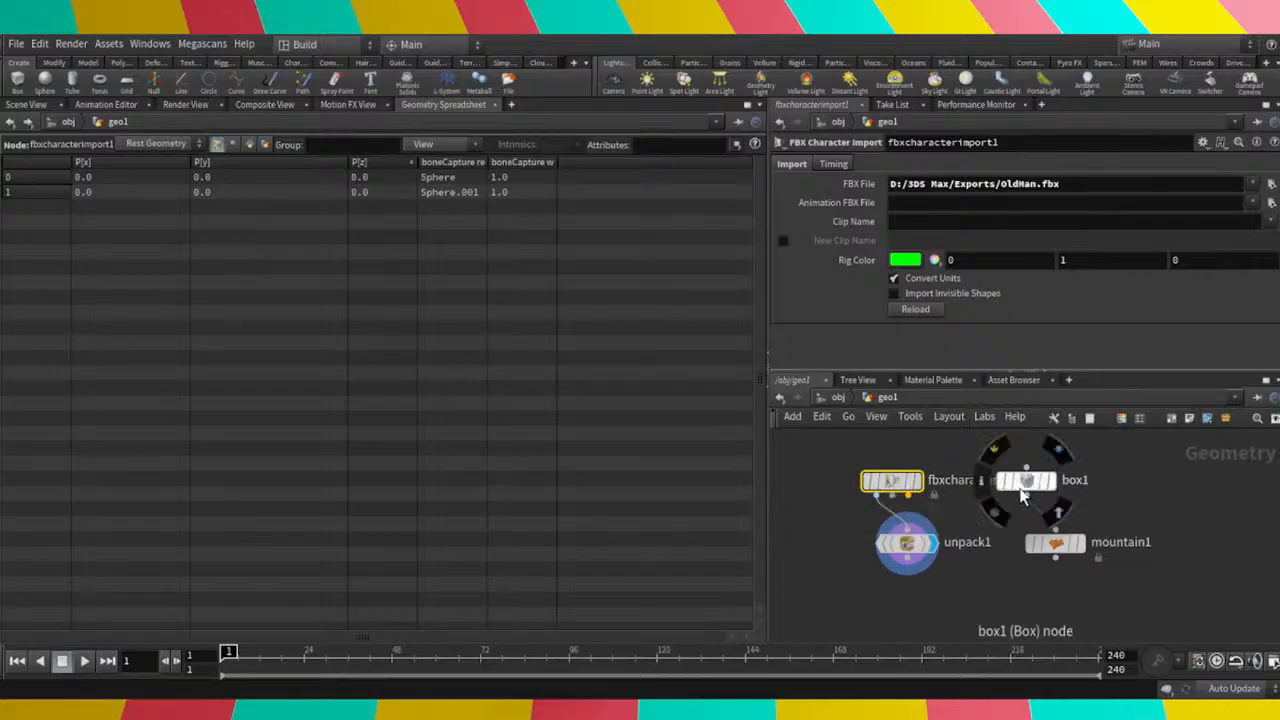
left_click_drag(1020, 495, 1163, 495)
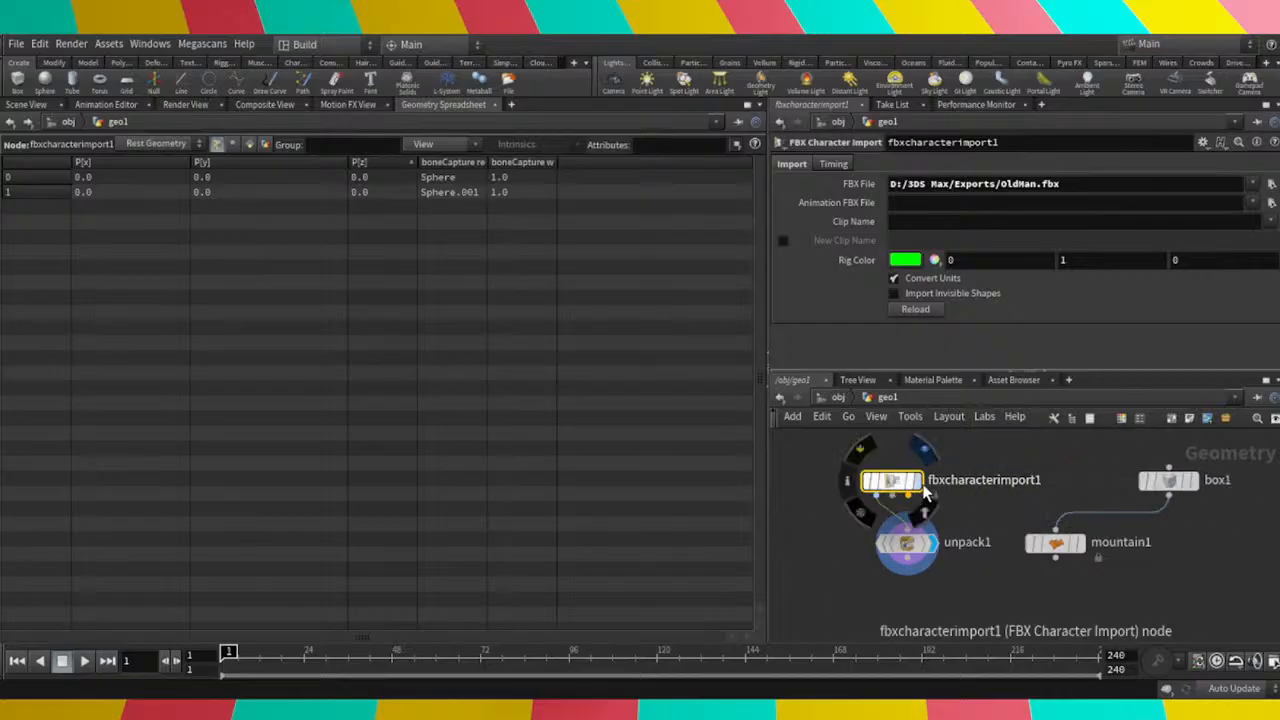
left_click(918, 484)
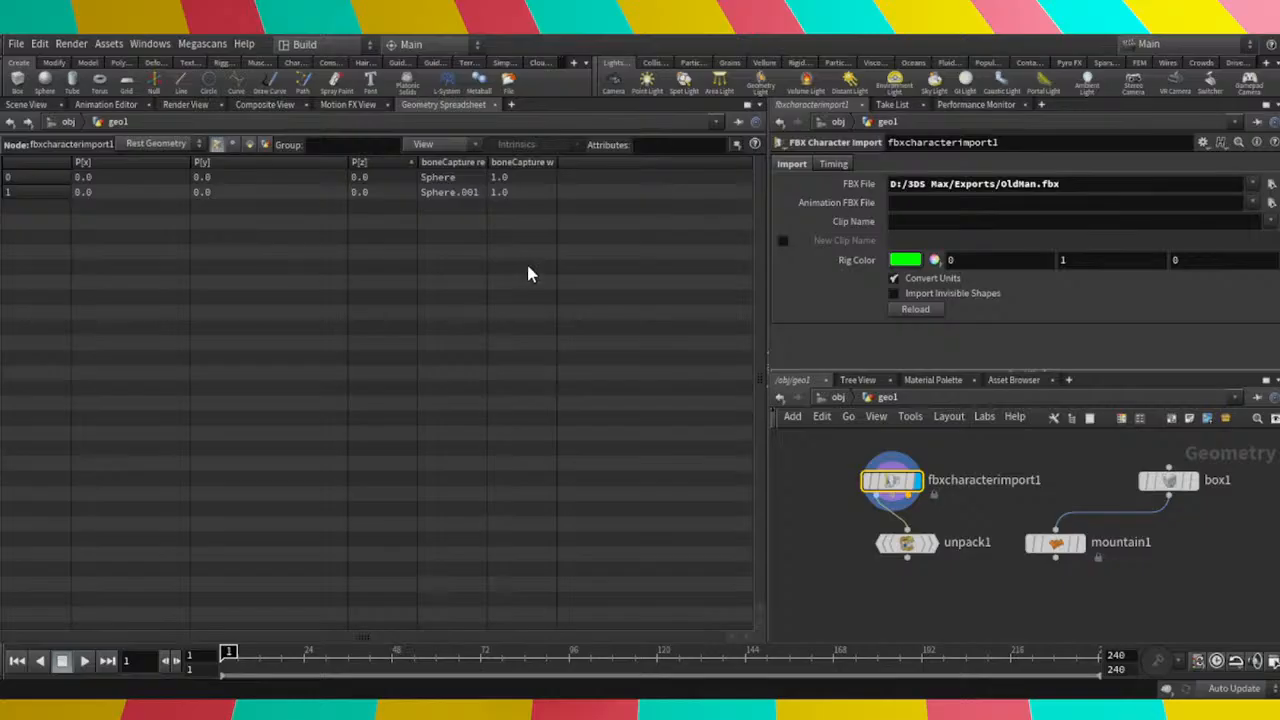
Return to the 3D scene view, turn on lit shading and view the imported head from the side.
left_click(27, 104)
left_click_drag(346, 360, 414, 349)
scroll(200, 409, "up", 3)
scroll(202, 409, "up", 2)
left_click_drag(203, 409, 343, 406)
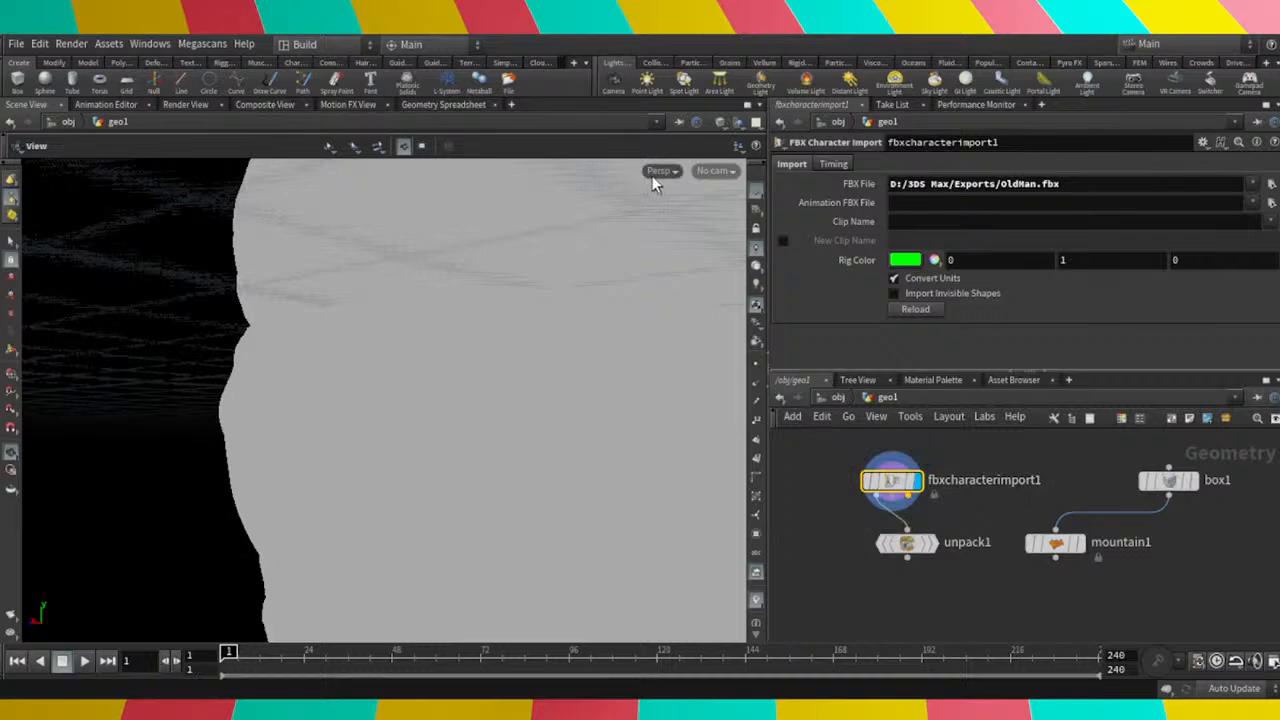
left_click(759, 268)
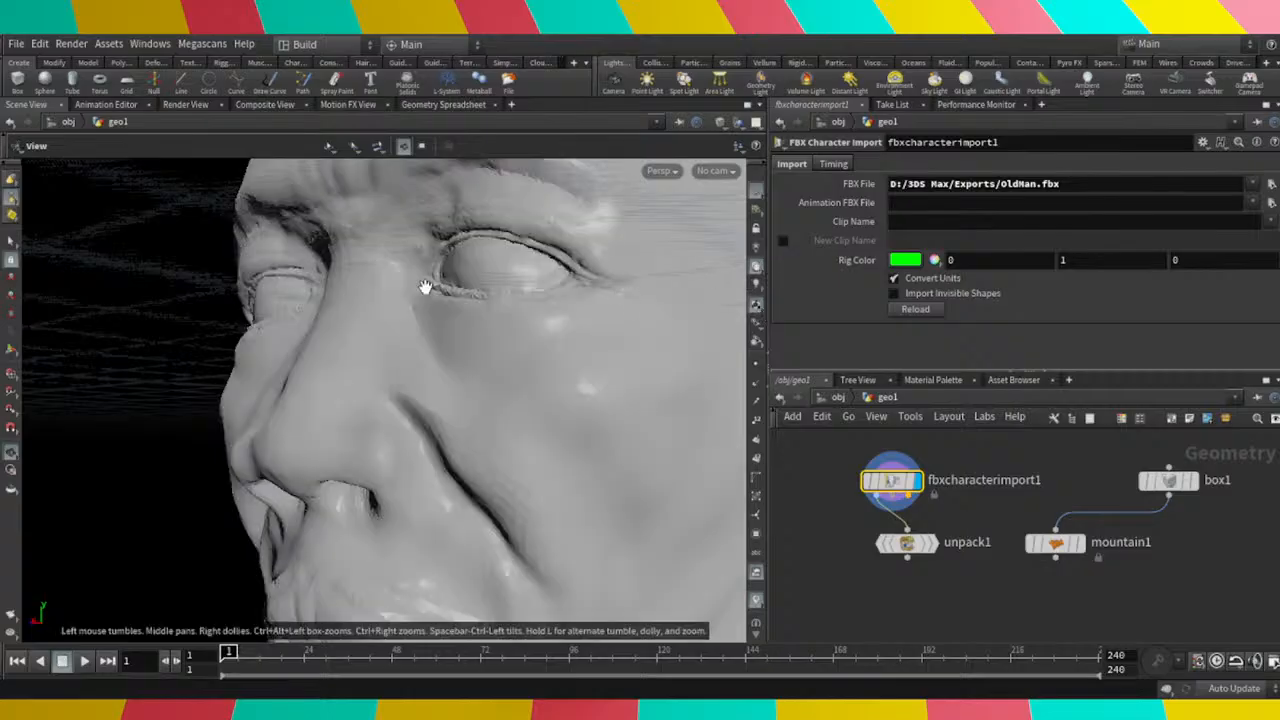
left_click_drag(423, 286, 165, 317)
right_click_drag(165, 317, 384, 345)
middle_click_drag(423, 351, 477, 291)
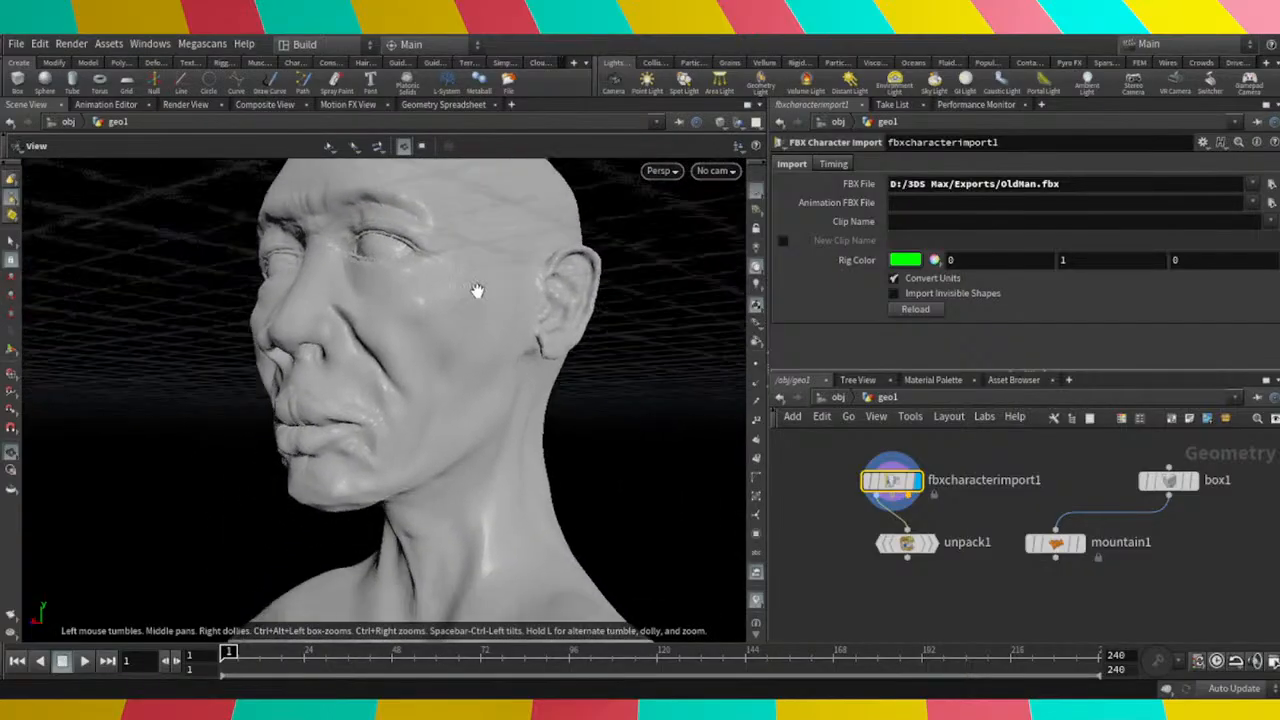
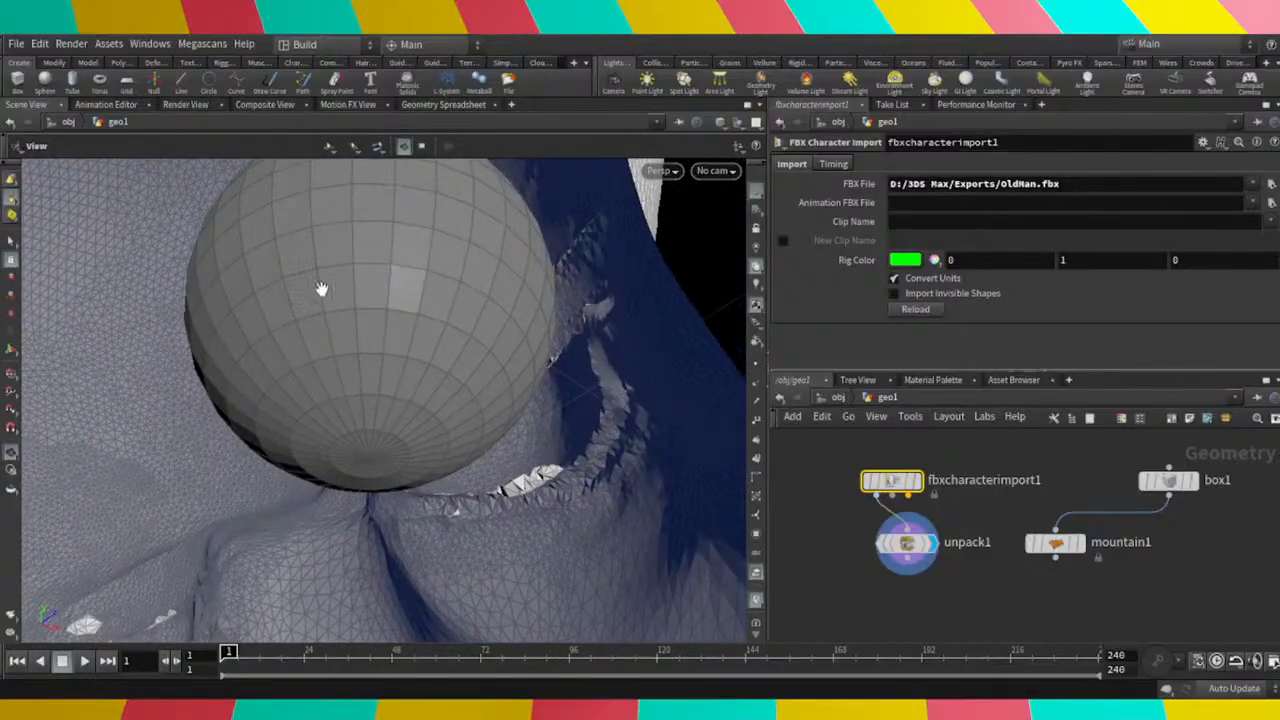
Examine unpack1's wireframe mesh around the eye sphere, face profile and whole head.
left_click_drag(321, 289, 91, 371)
scroll(105, 360, "down", 3)
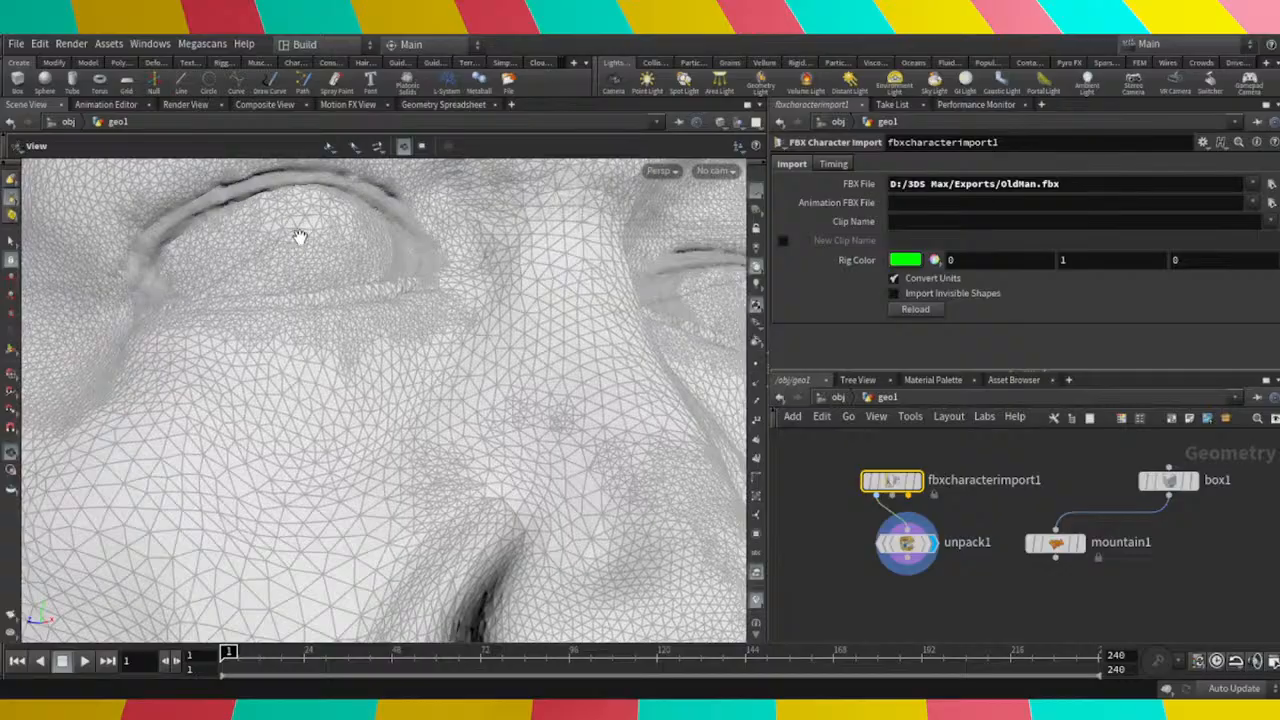
scroll(300, 238, "down", 4)
mouse_move(331, 314)
left_mouse_down()
mouse_move(409, 320)
mouse_move(308, 353)
mouse_move(334, 340)
mouse_move(314, 323)
mouse_move(389, 297)
mouse_move(345, 300)
left_mouse_up()
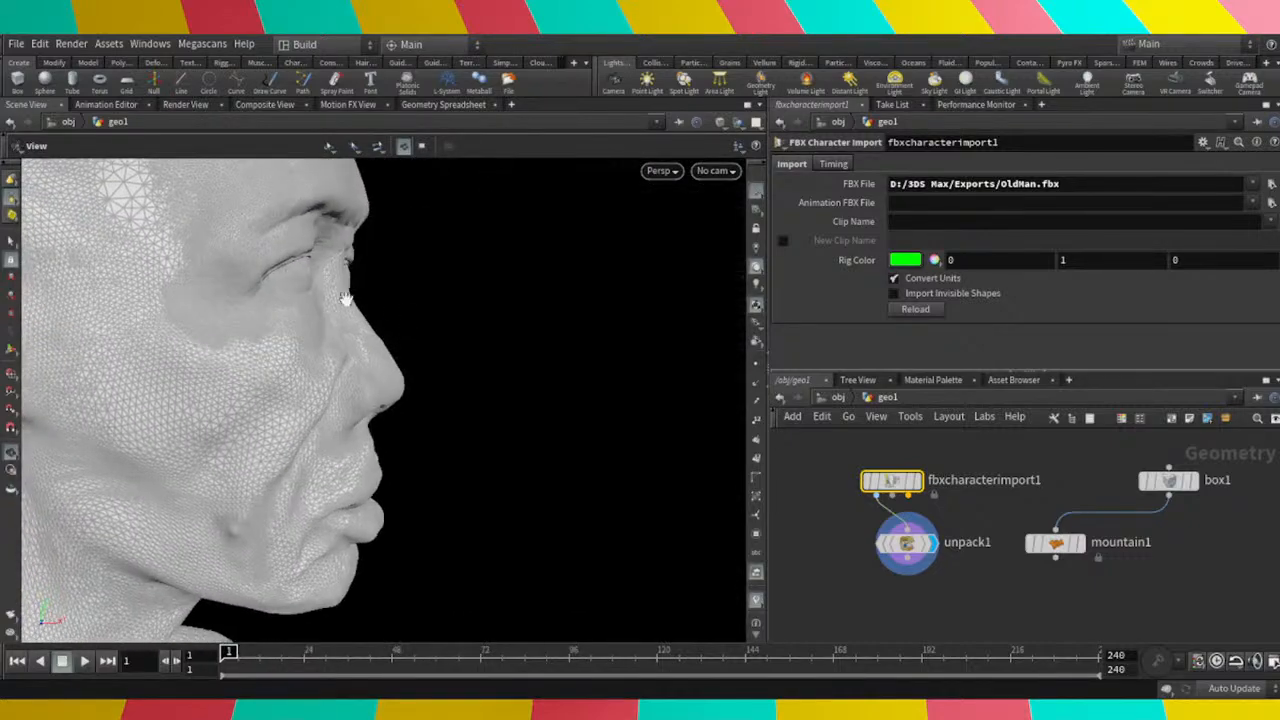
scroll(286, 263, "up", 3)
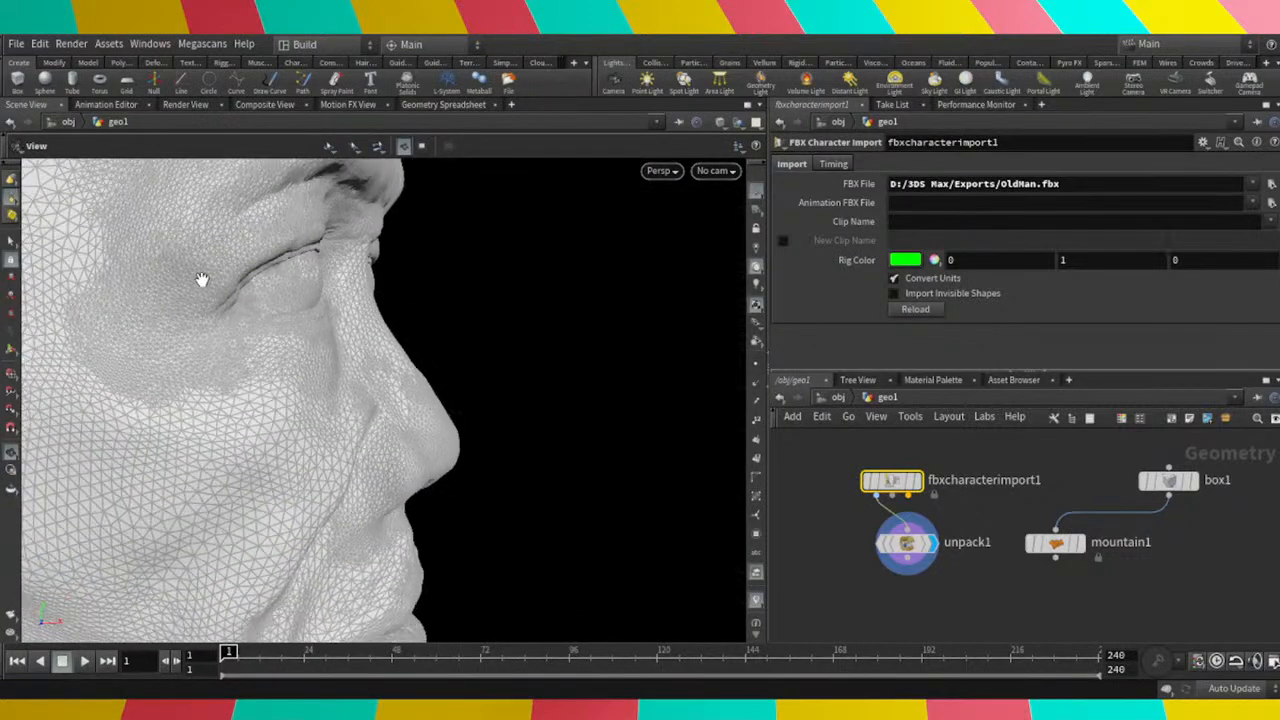
scroll(229, 334, "down", 3)
left_click_drag(229, 334, 420, 346)
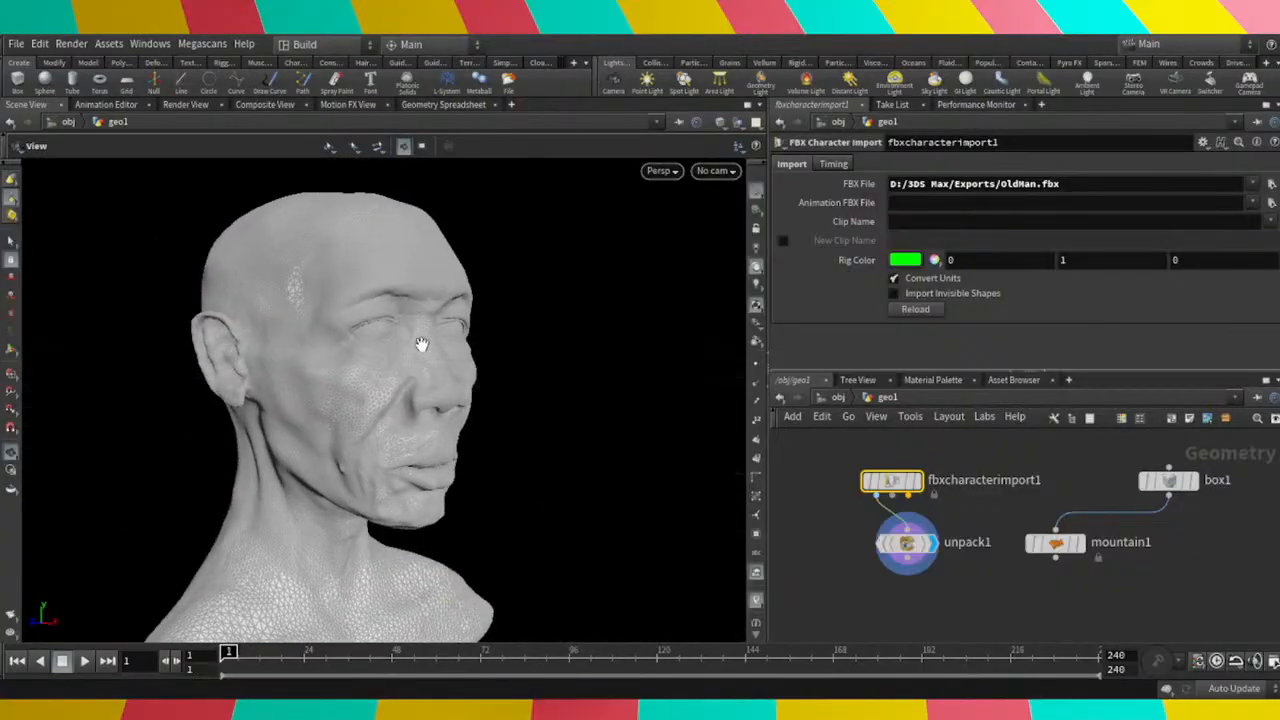
Turn on point display in the scene view and examine the points across the head's mesh.
left_click(755, 372)
scroll(309, 434, "up", 10)
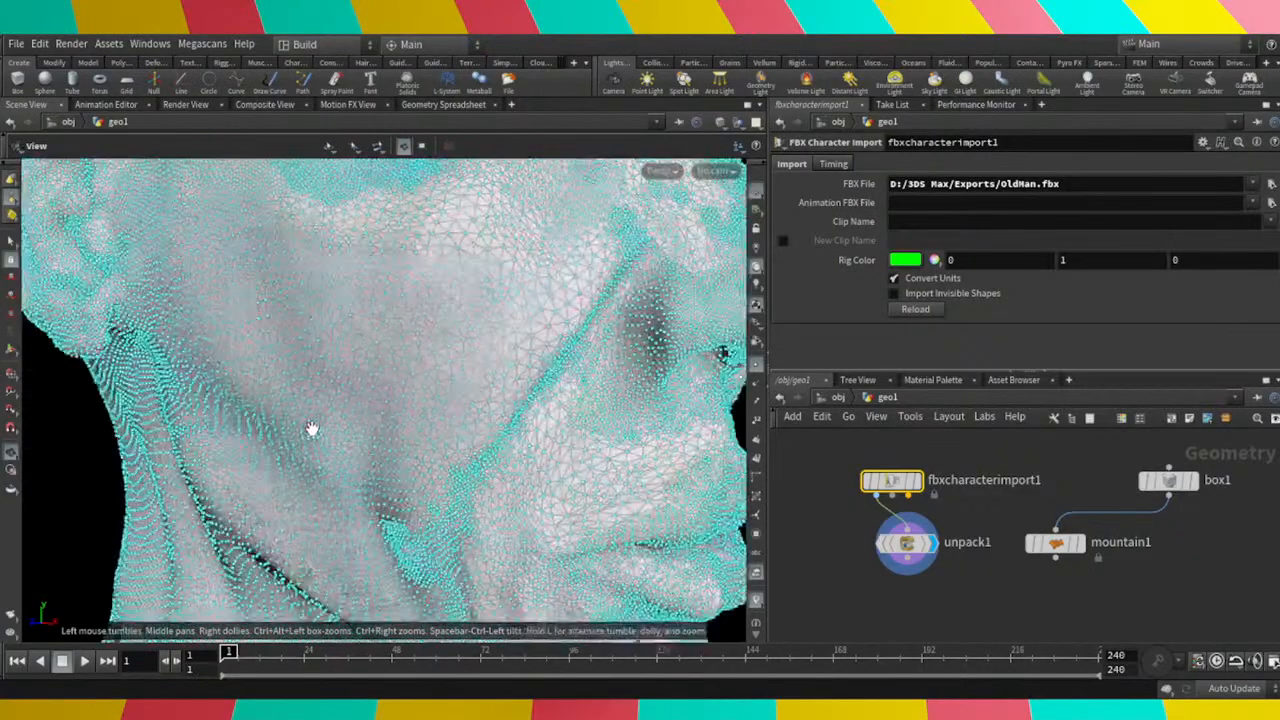
left_click_drag(364, 414, 371, 406)
scroll(314, 334, "up", 4)
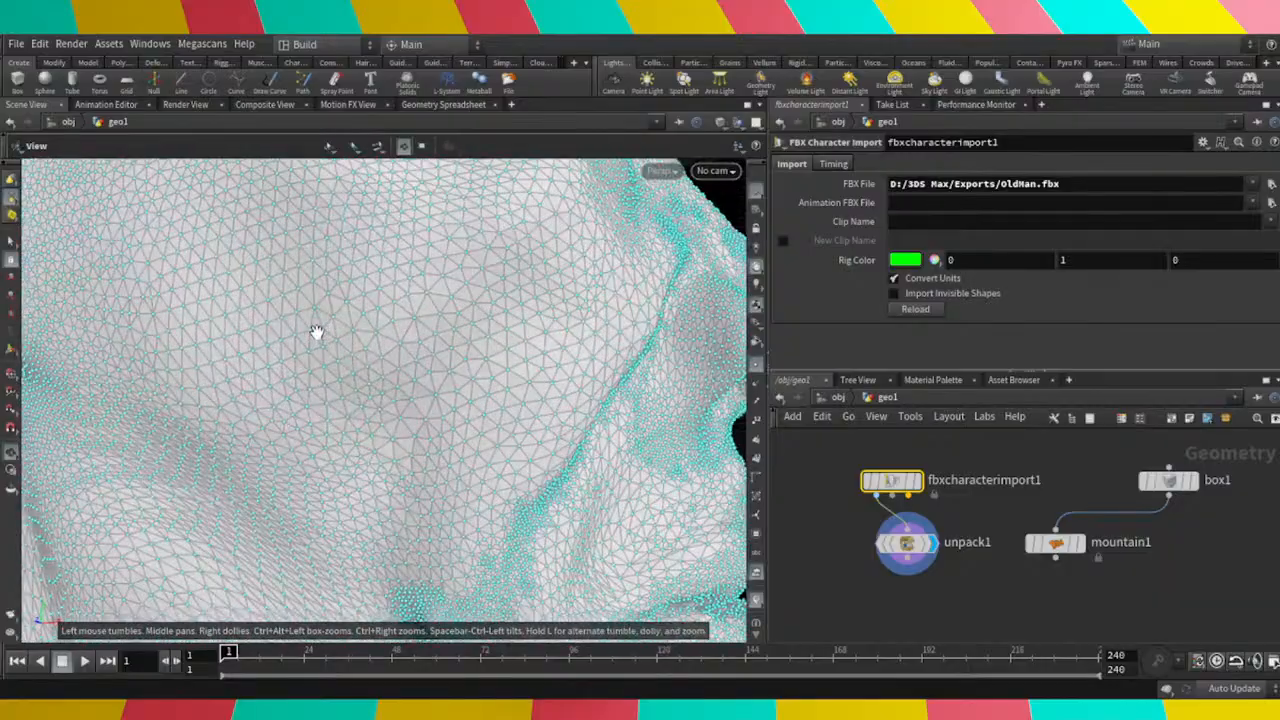
mouse_move(317, 334)
left_mouse_down()
mouse_move(409, 349)
mouse_move(480, 340)
mouse_move(420, 360)
mouse_move(300, 323)
left_mouse_up()
scroll(300, 323, "down", 12)
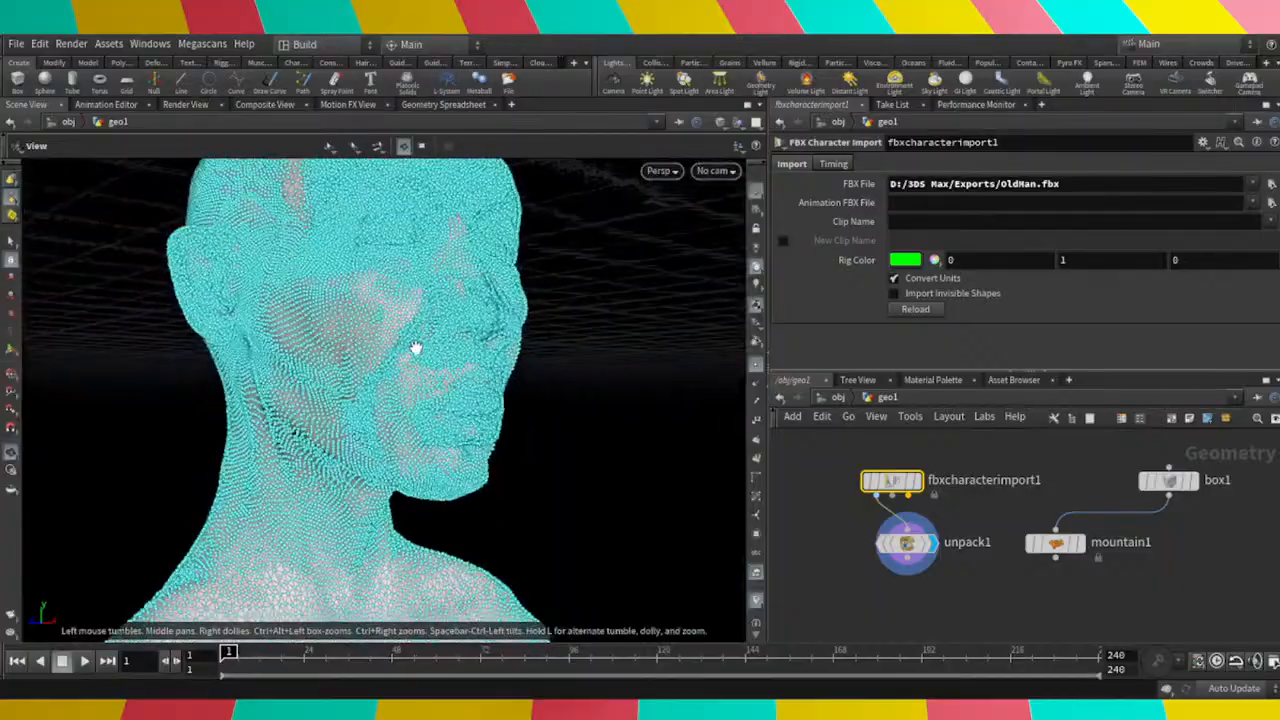
left_click_drag(414, 349, 418, 380)
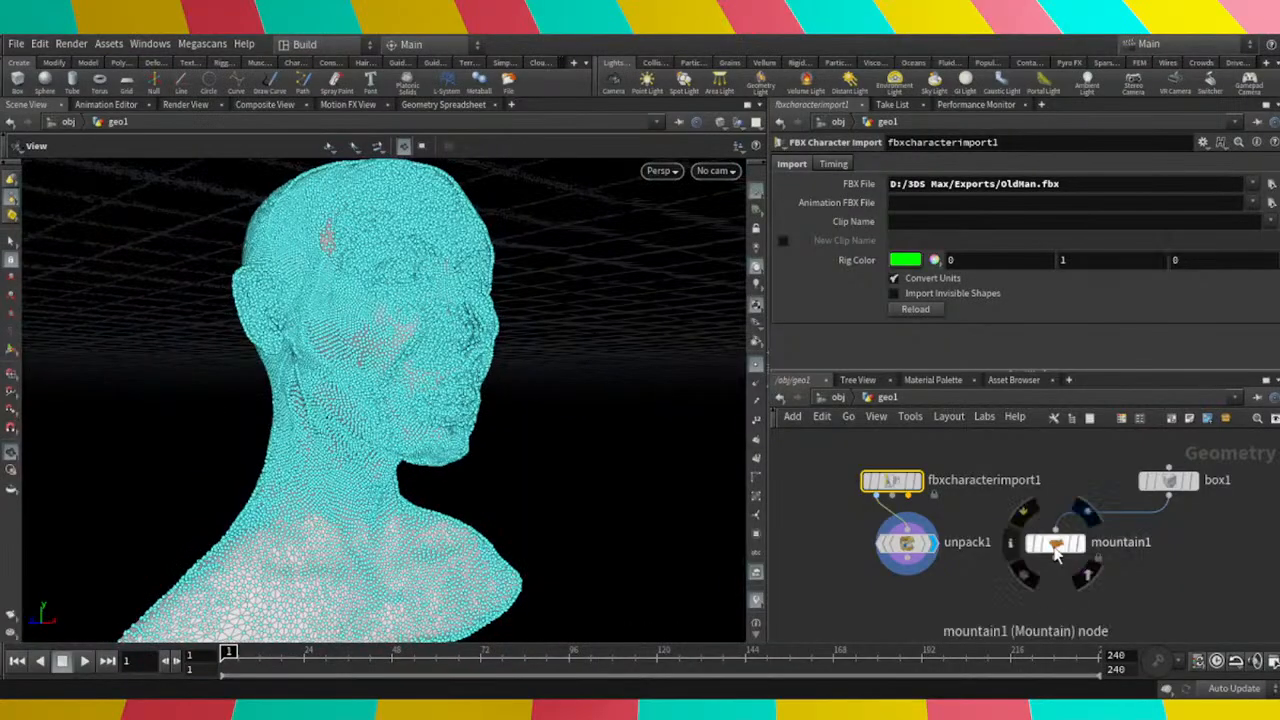
Move unpack1 farther away from mountain1 and inspect the points around the head's nose up close.
left_click(1056, 548)
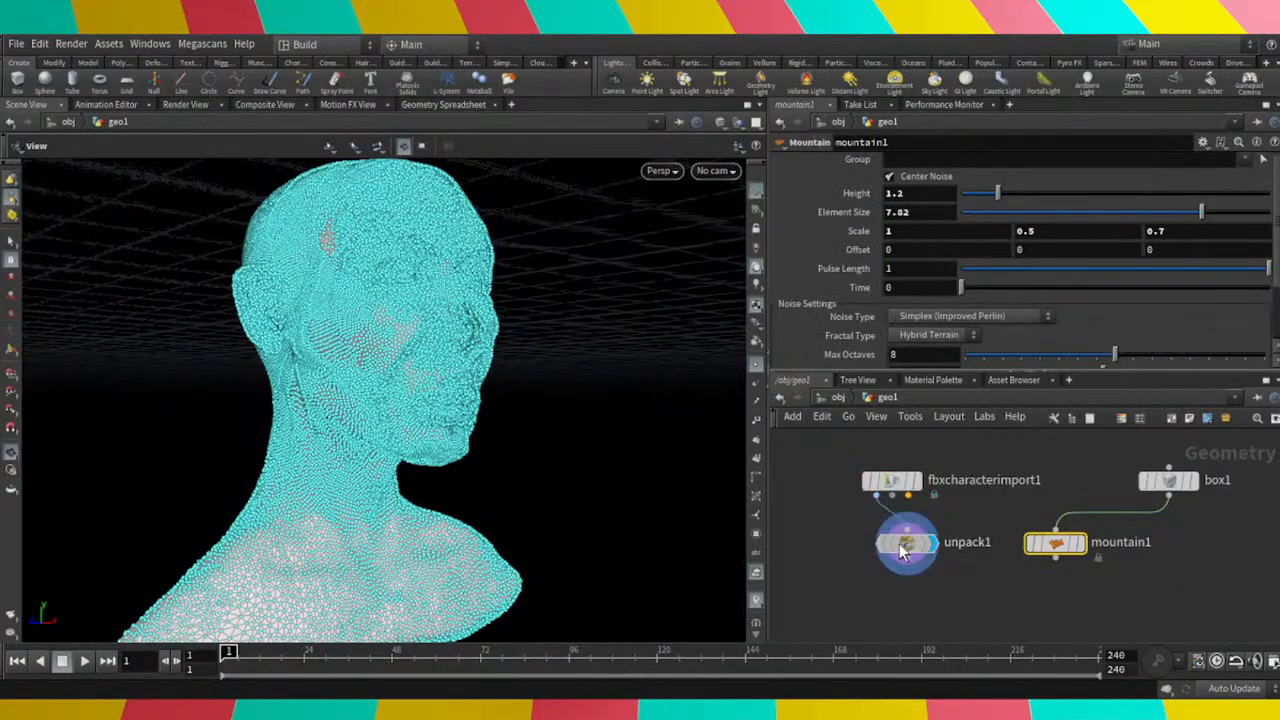
left_click_drag(900, 546, 864, 550)
scroll(409, 326, "up", 5)
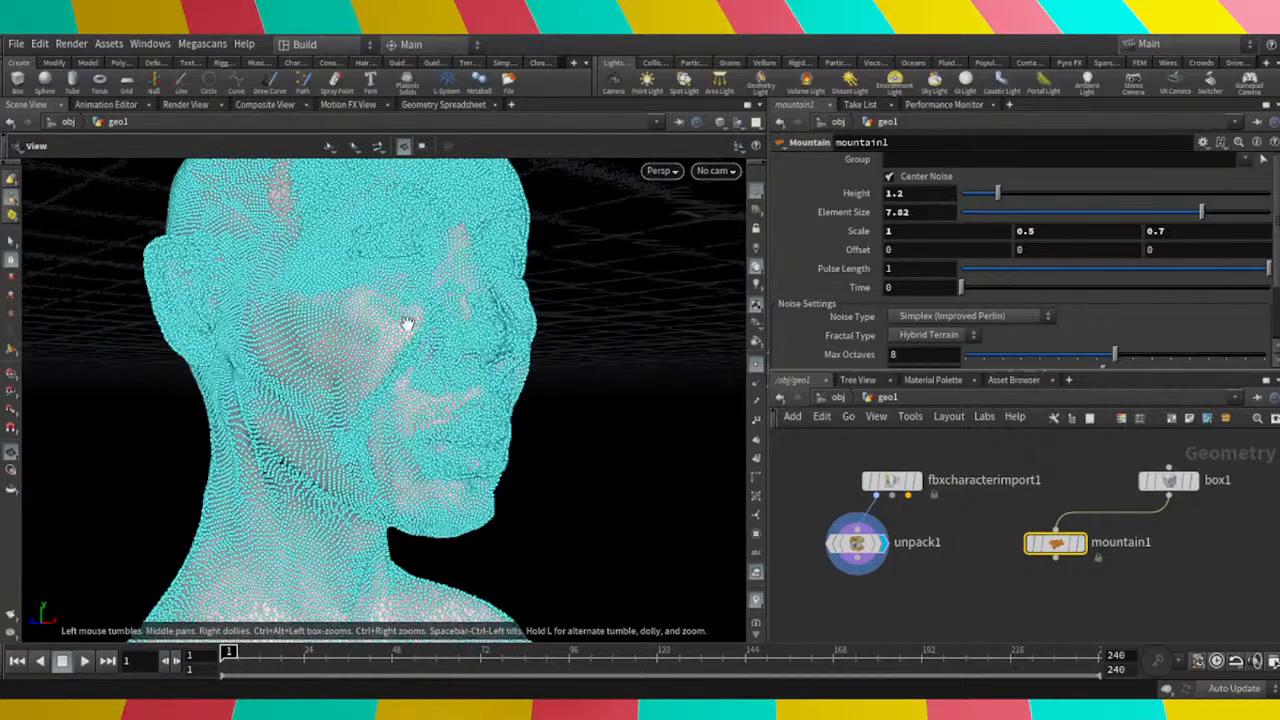
left_click_drag(409, 326, 264, 398)
scroll(506, 343, "up", 5)
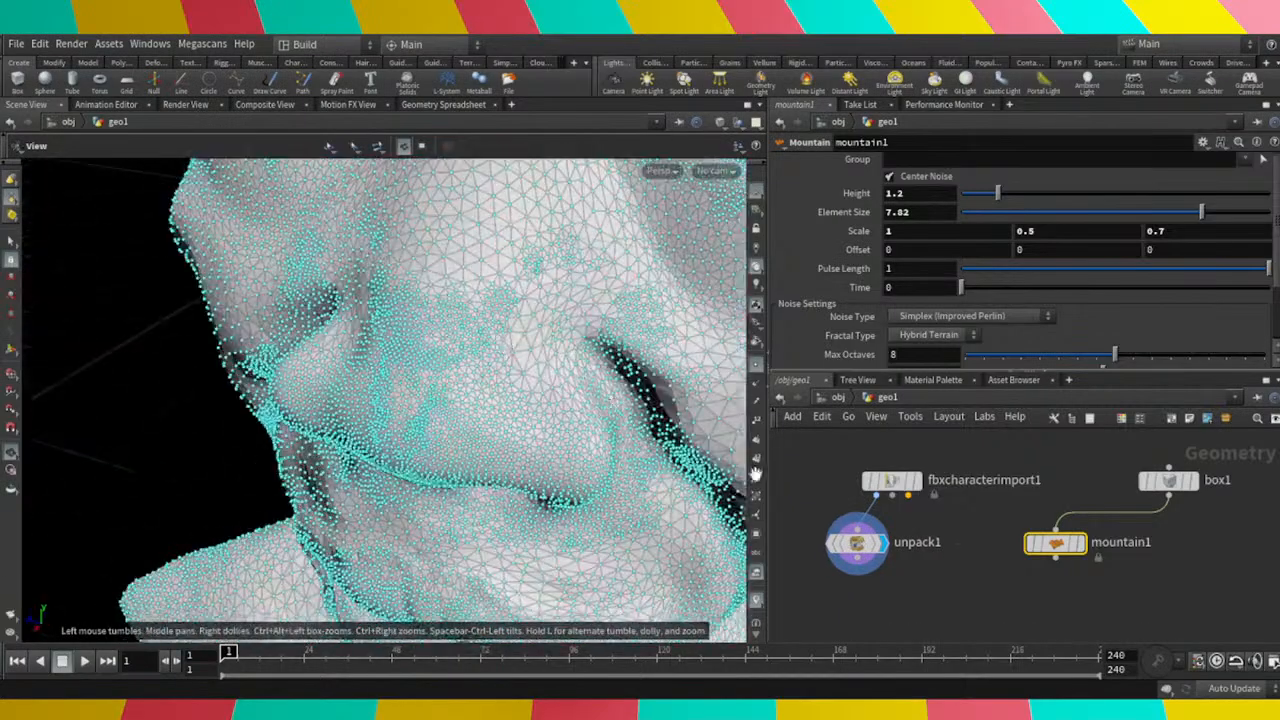
Move mountain1 beneath box1 and delete both nodes from the network.
scroll(943, 608, "down", 2)
scroll(943, 600, "down", 2)
middle_click_drag(968, 567, 990, 527)
scroll(950, 560, "up", 2)
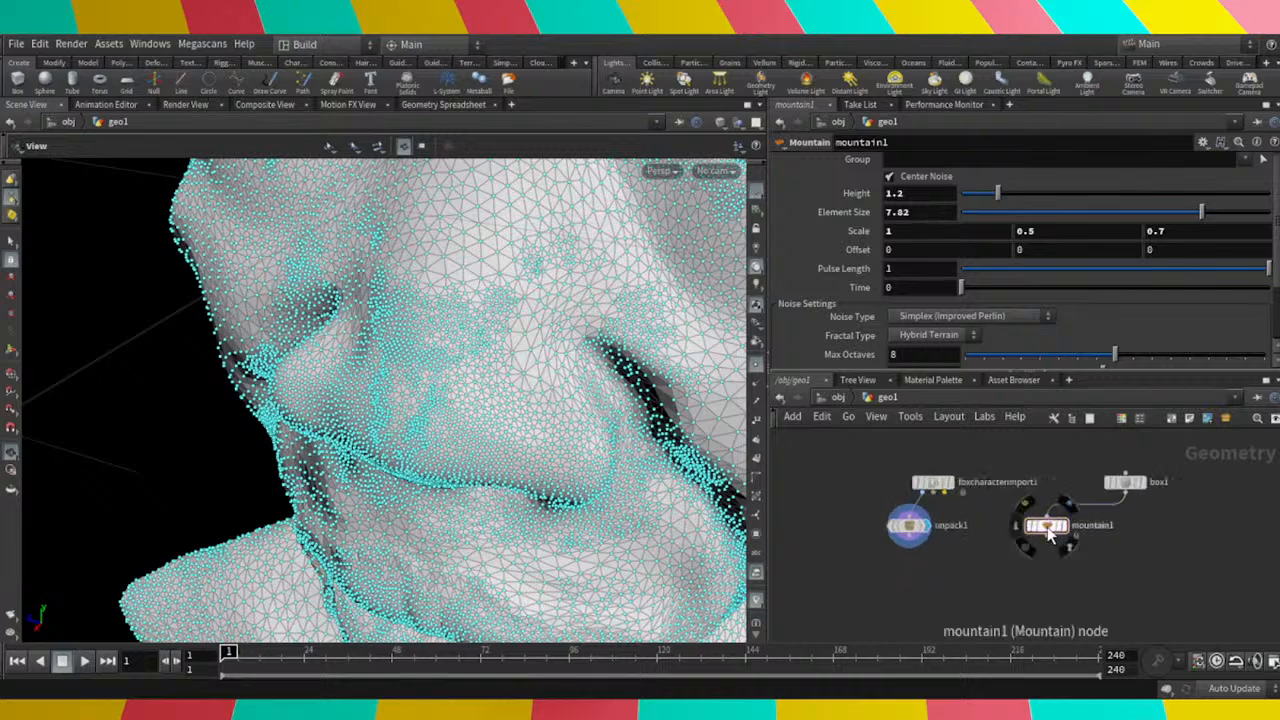
left_click_drag(1046, 525, 1140, 562)
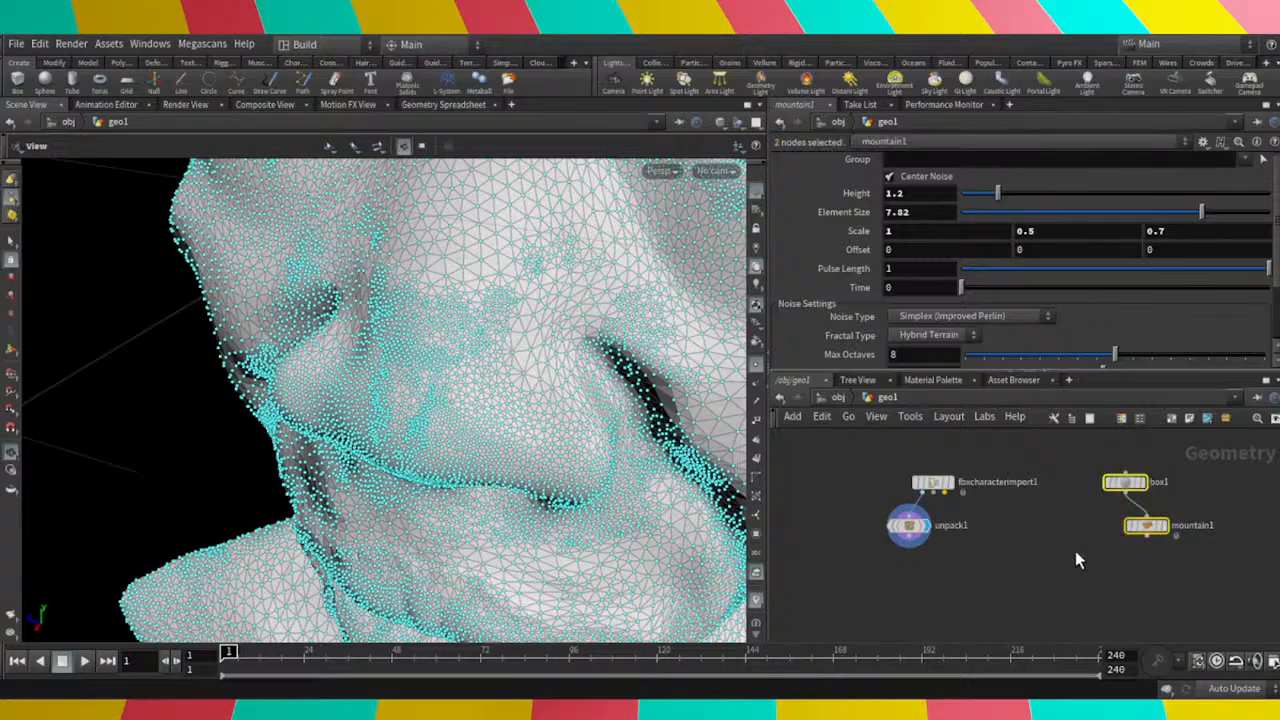
key("Delete")
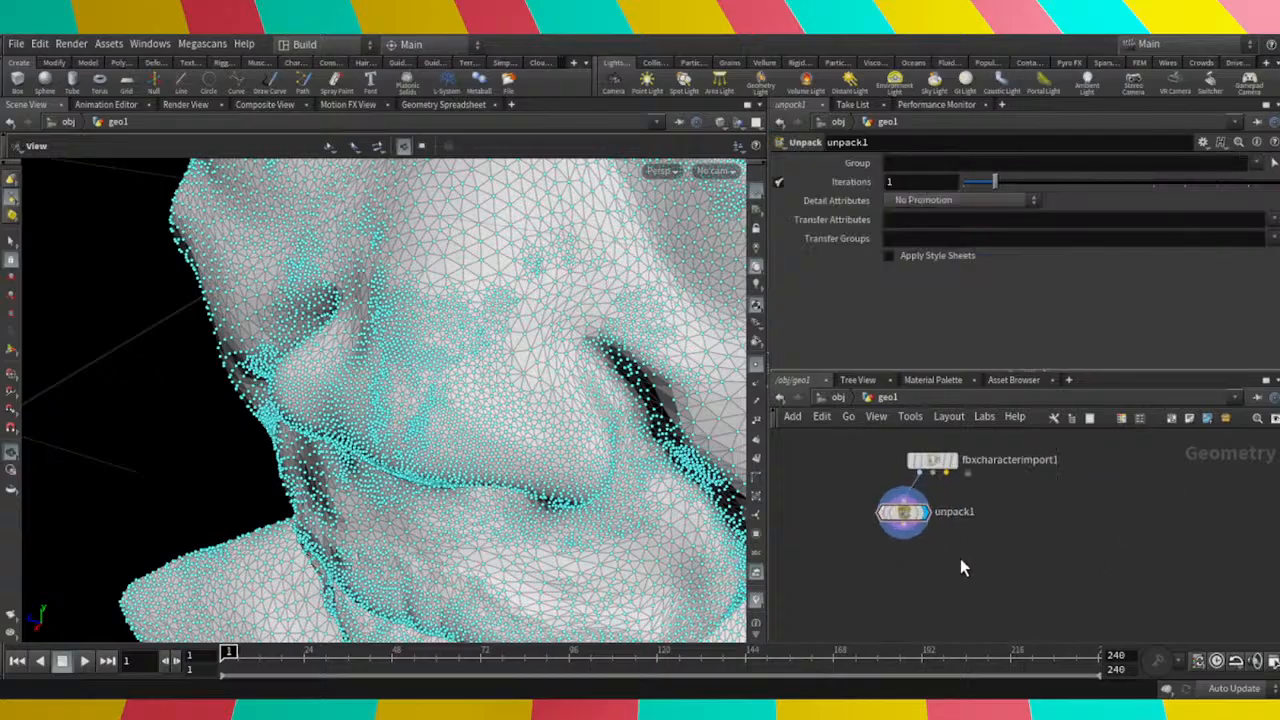
Add a Point Jitter node, display it and connect unpack1's output to its input.
key("Tab")
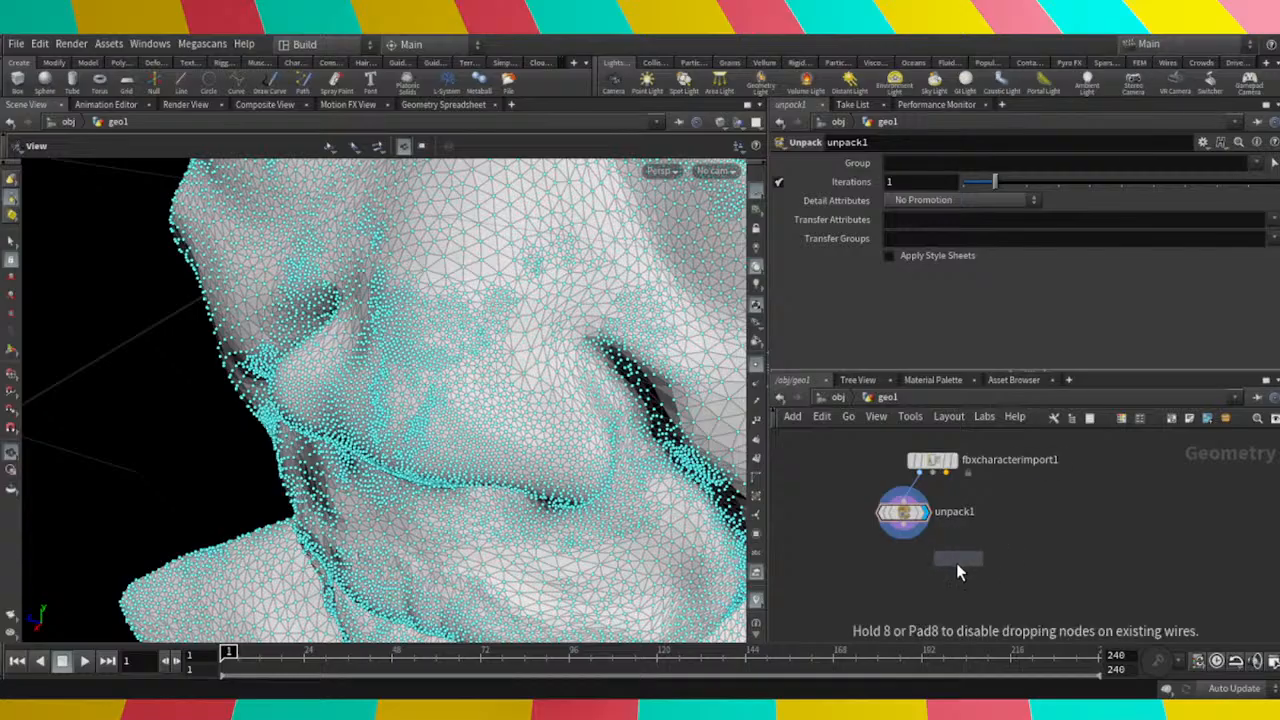
left_click(934, 596)
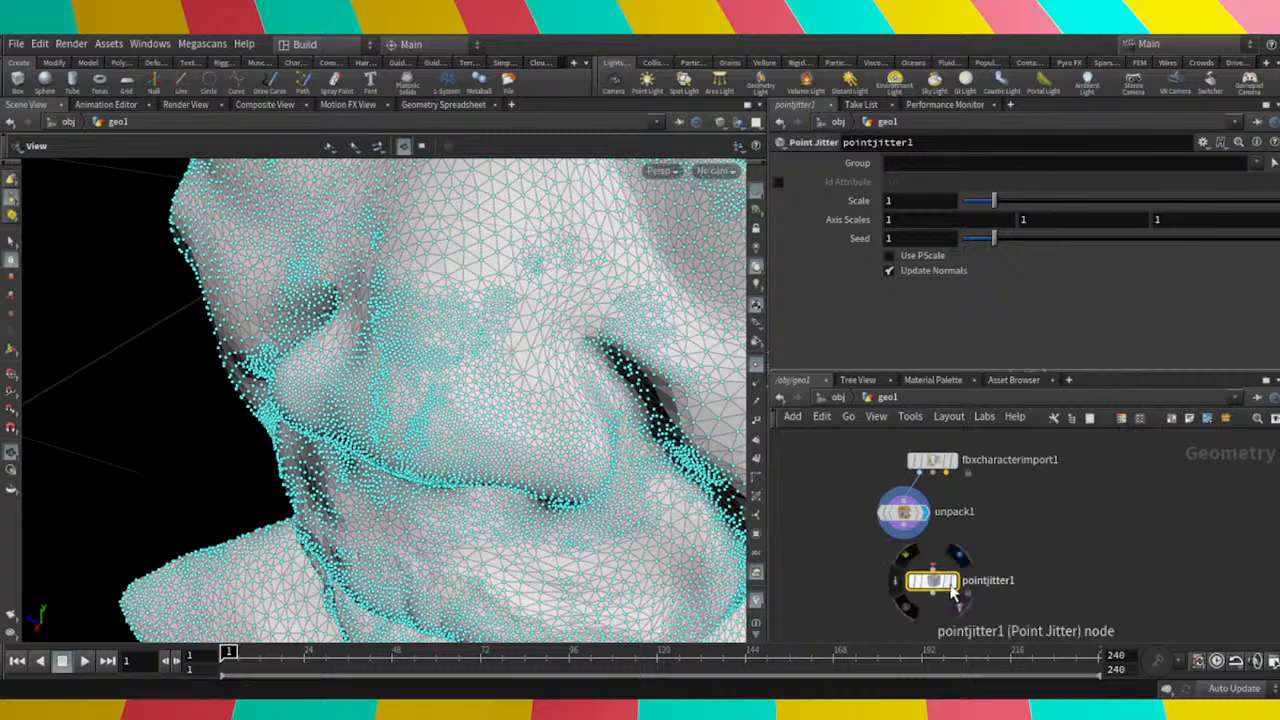
left_click(955, 582)
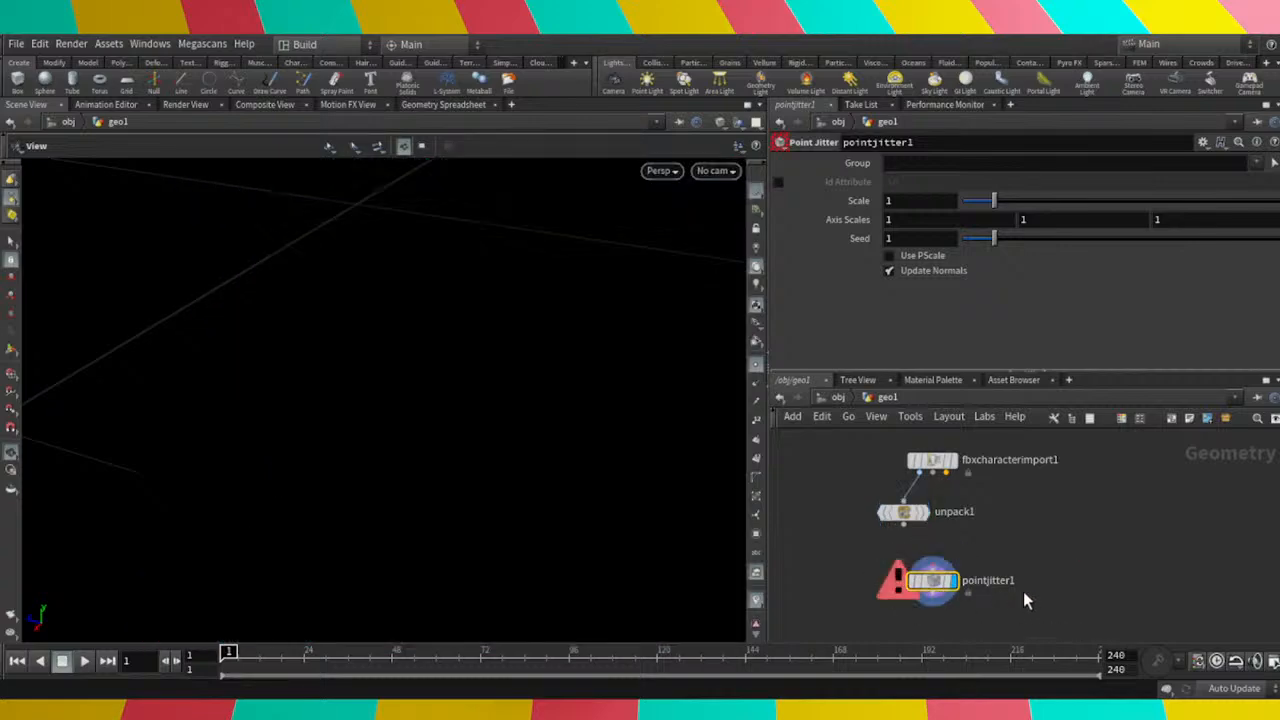
left_click_drag(904, 524, 932, 568)
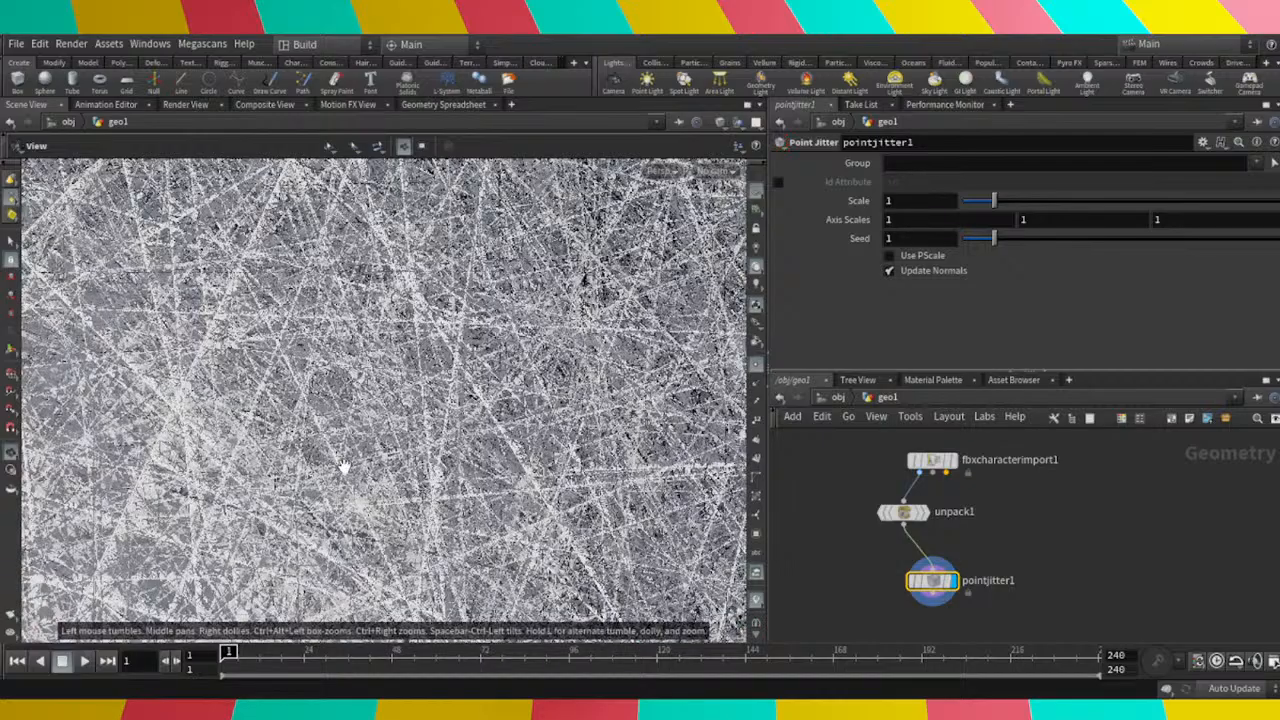
Examine the jittered mesh up close, and delete pointjitter1 after displaying unpack1 again.
right_click_drag(344, 467, 635, 495)
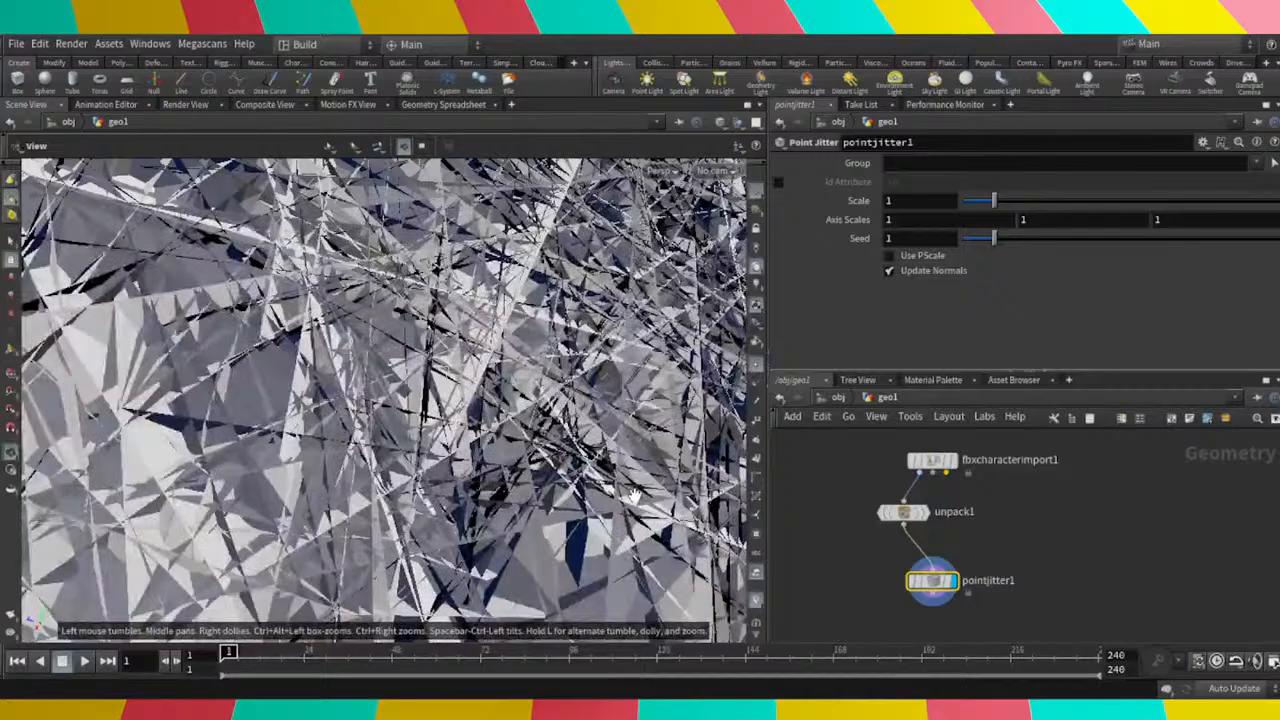
key("grave")
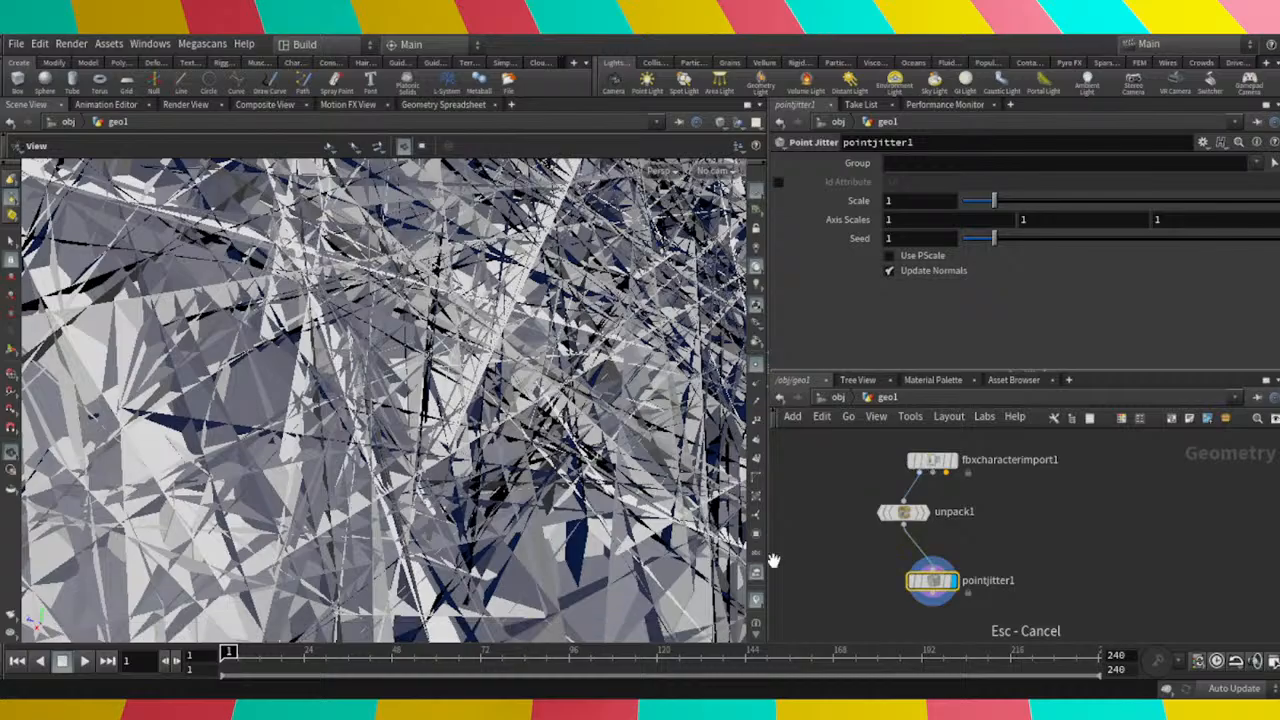
scroll(797, 570, "up", 1)
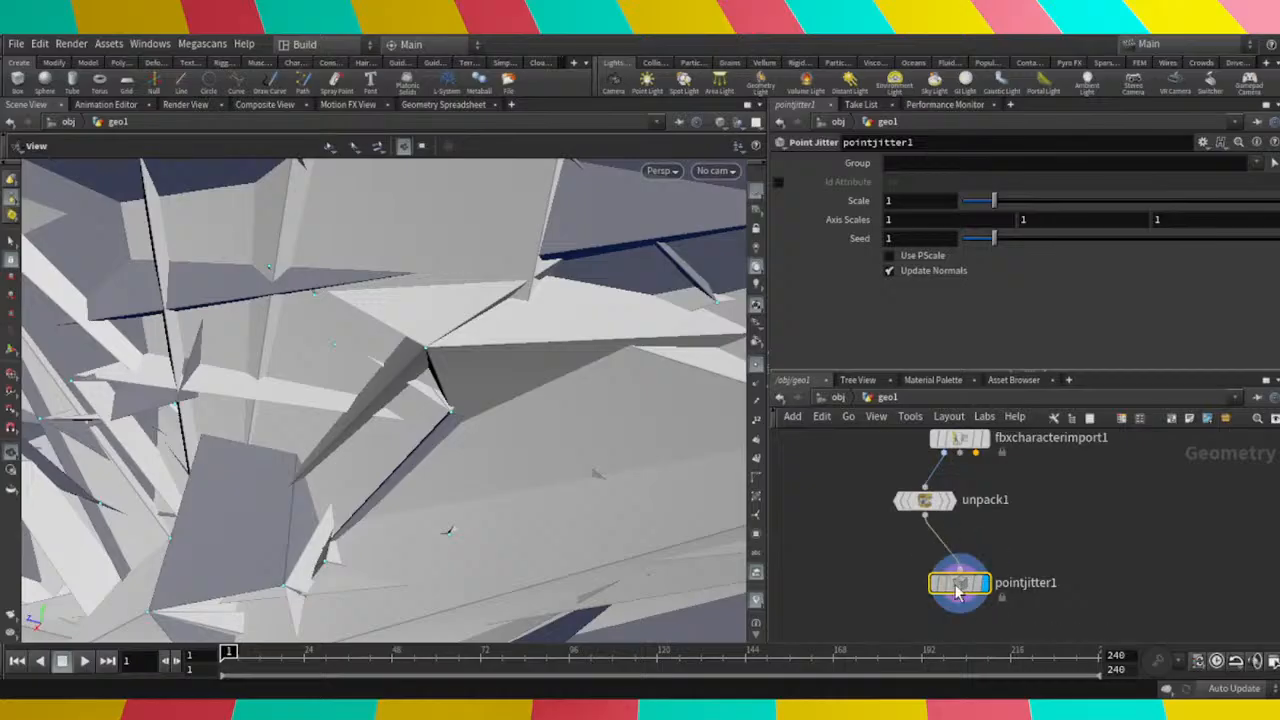
left_click_drag(957, 592, 922, 588)
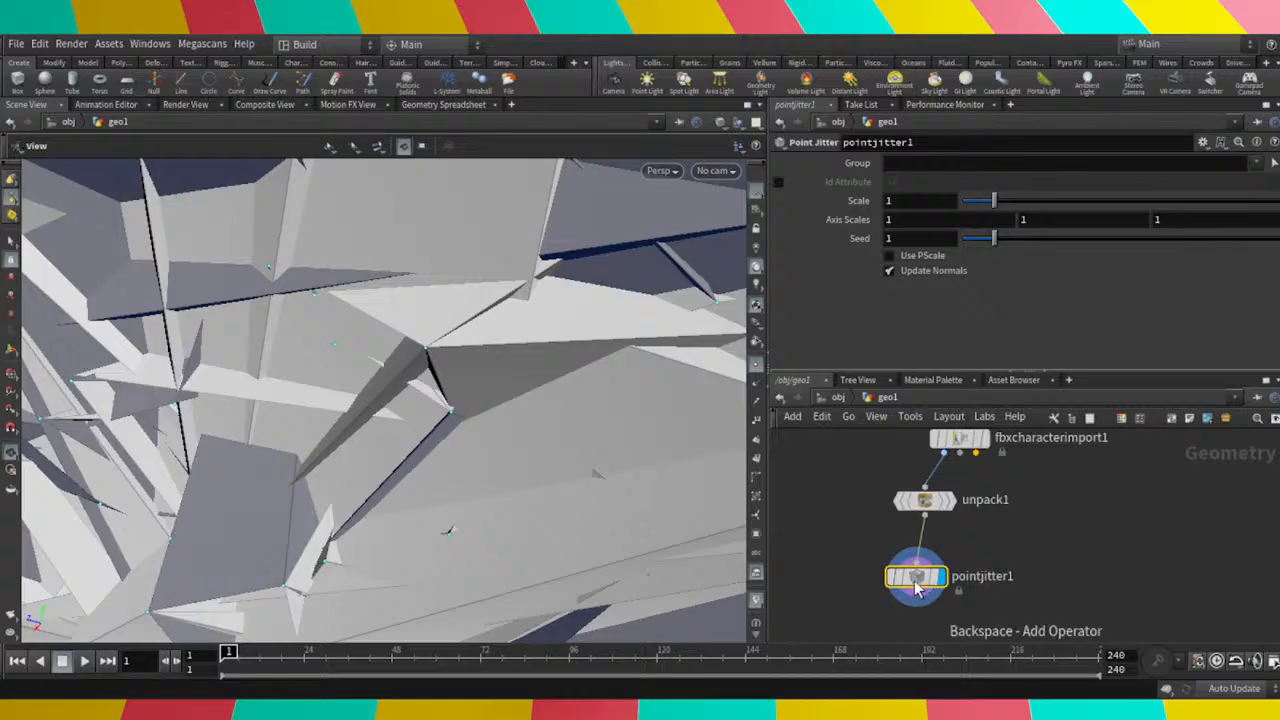
left_click(960, 513)
mouse_move(922, 585)
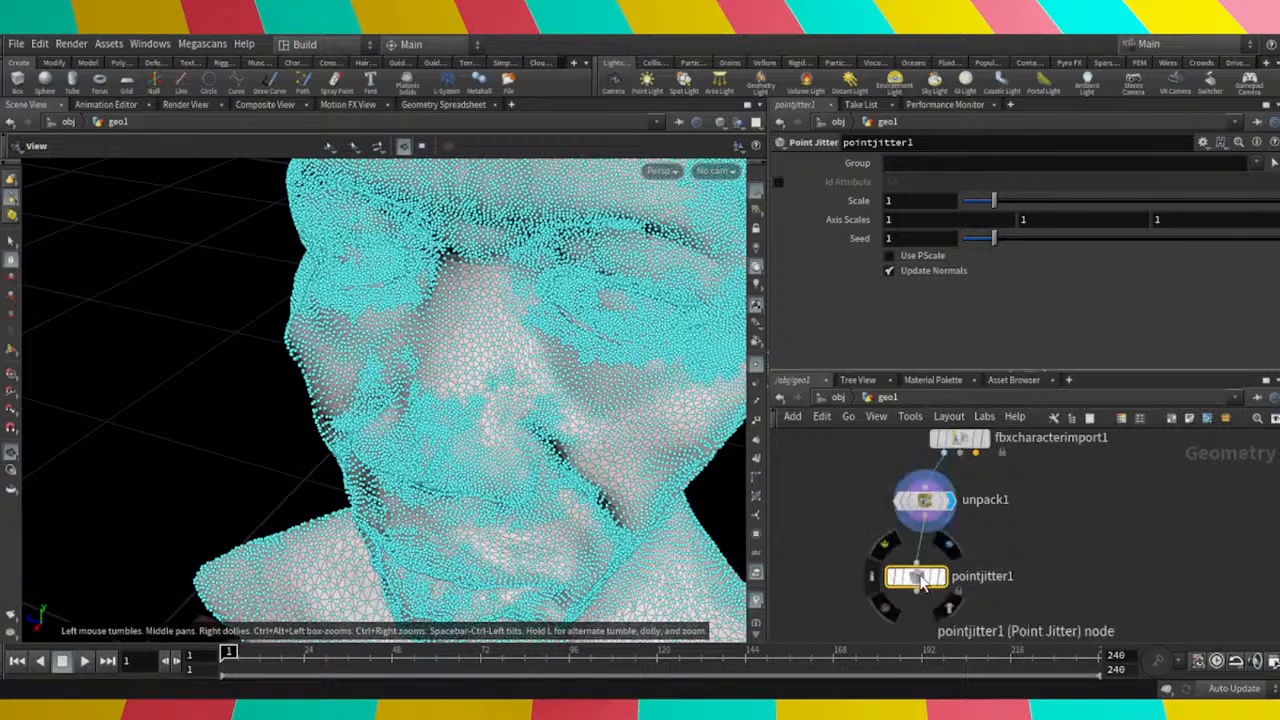
key("Delete")
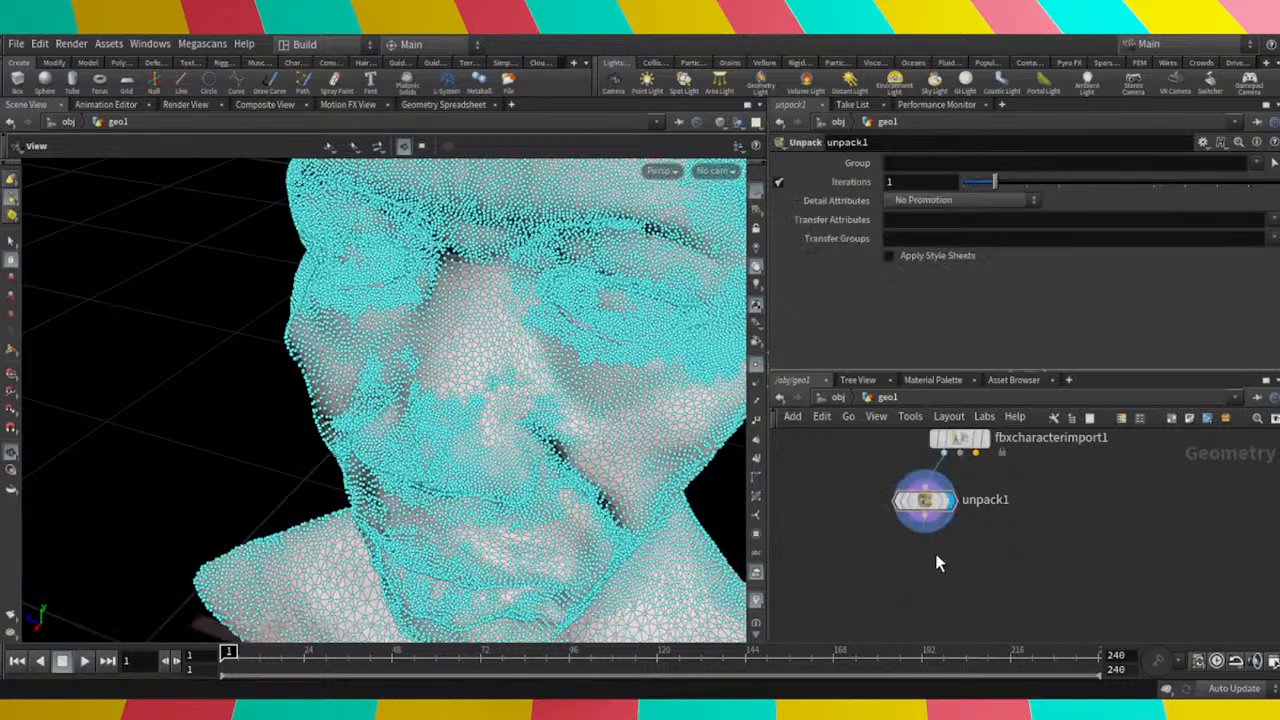
Add an IsoOffset node below unpack1.
scroll(638, 473, "down", 2)
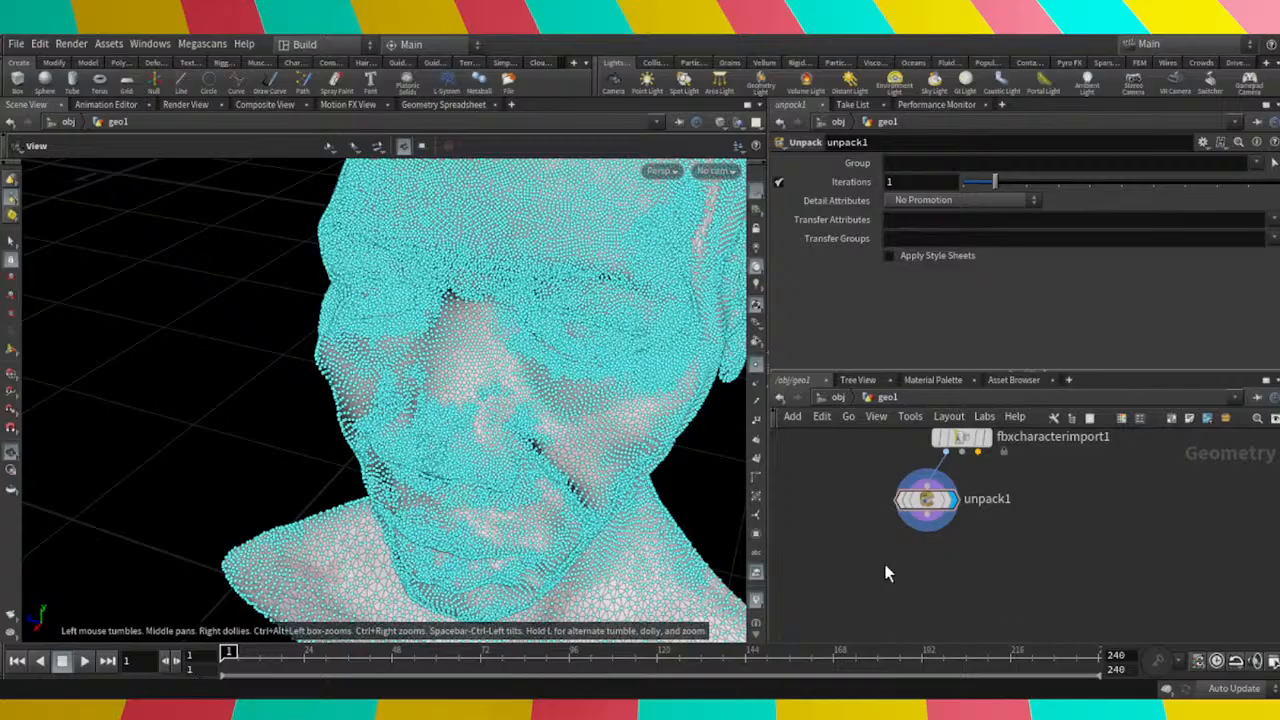
key("Return")
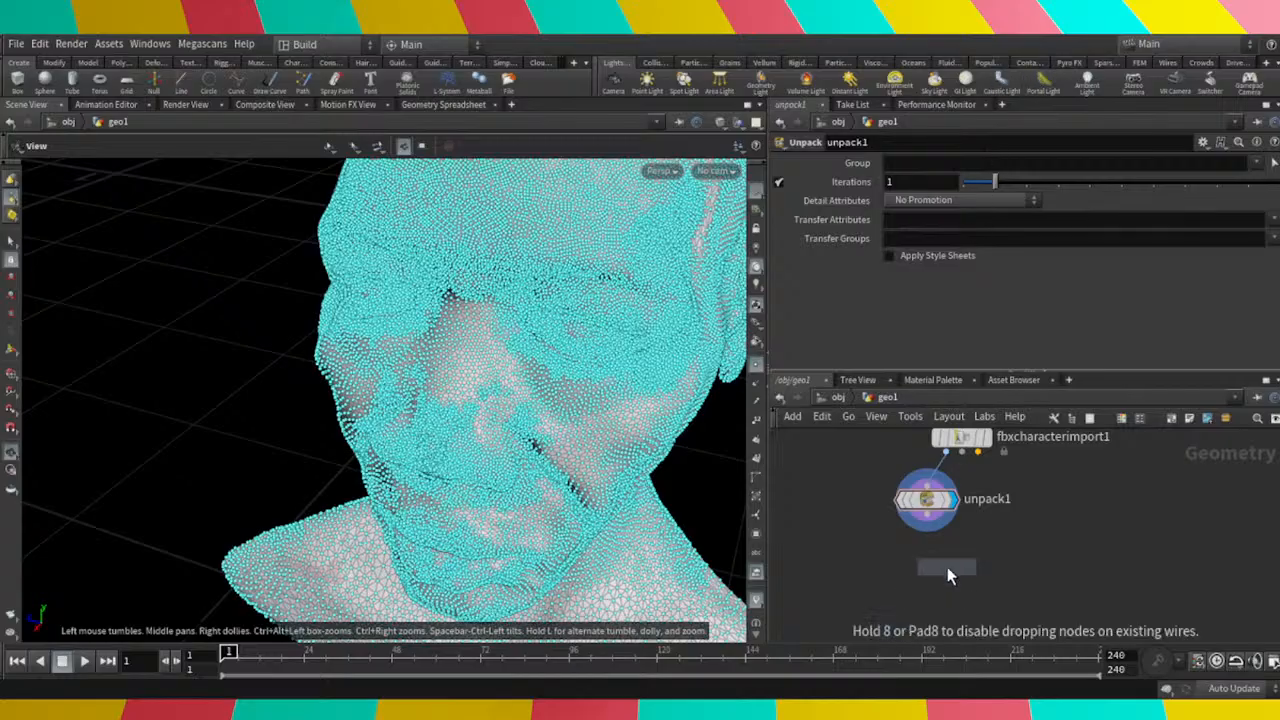
left_click(947, 567)
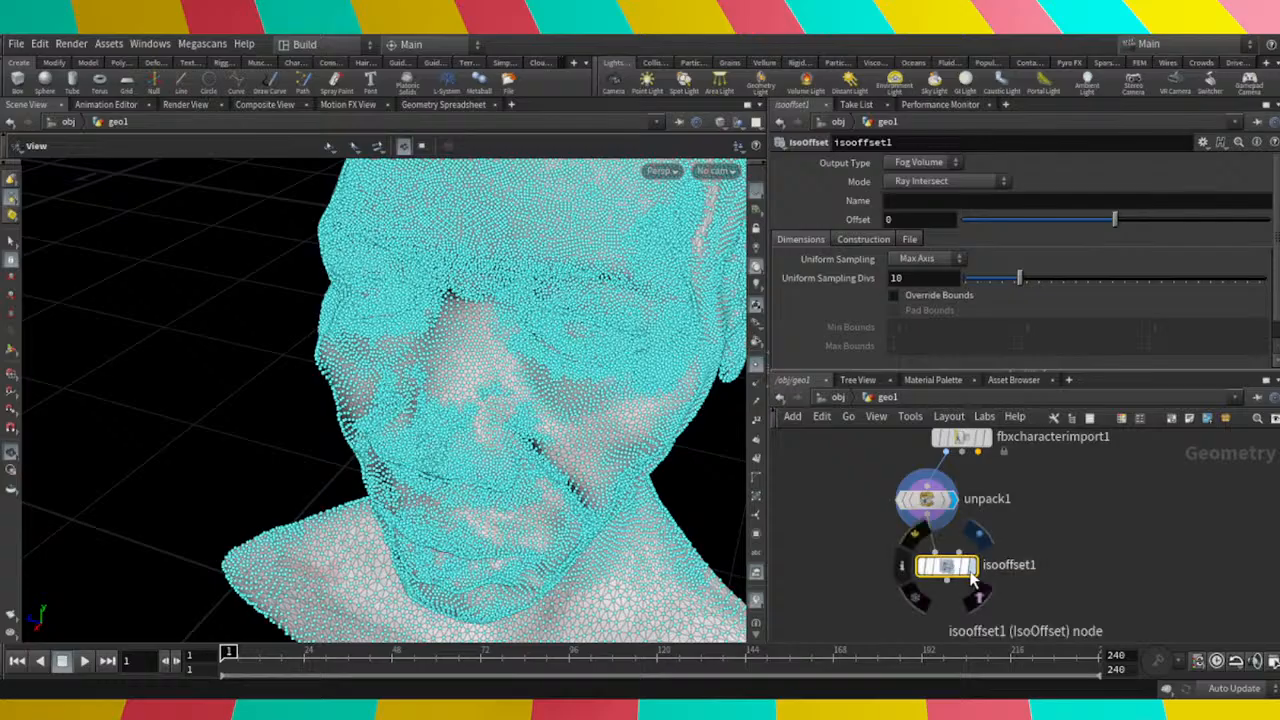
Display isooffset1 in the viewport and view the whole fog volume of the head.
left_click(972, 578)
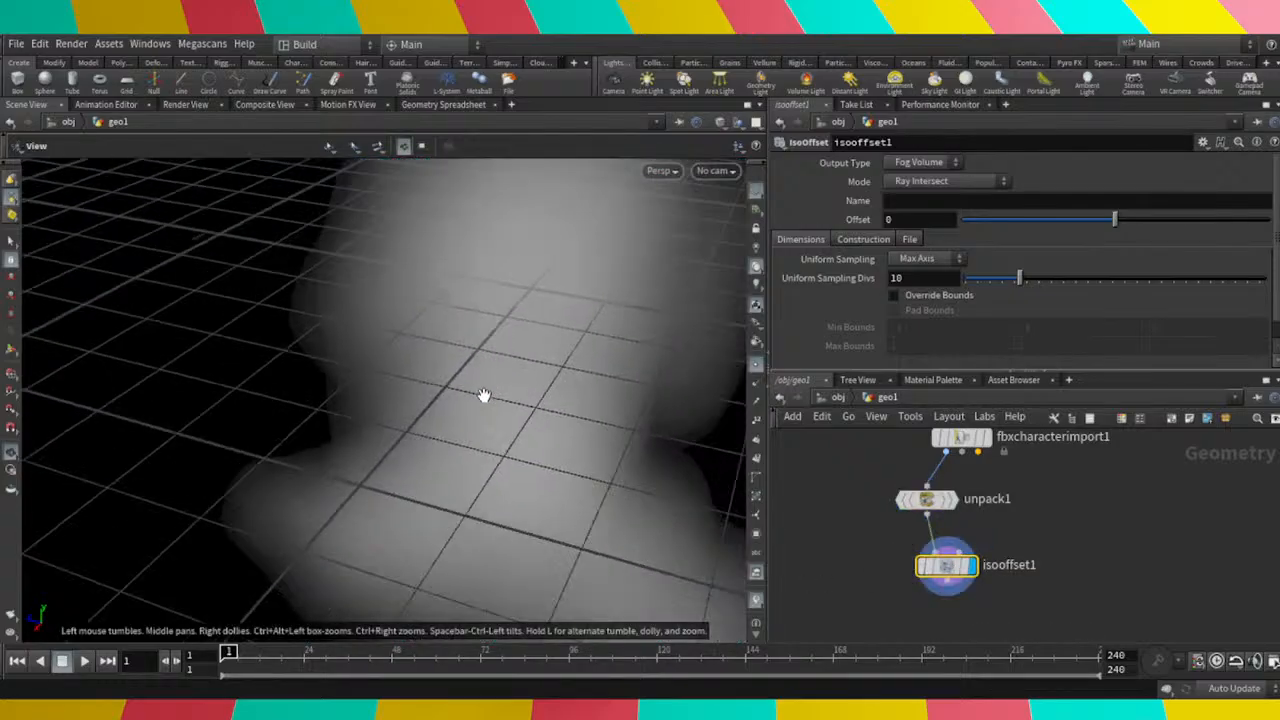
scroll(483, 395, "down", 6)
left_click_drag(449, 426, 654, 386)
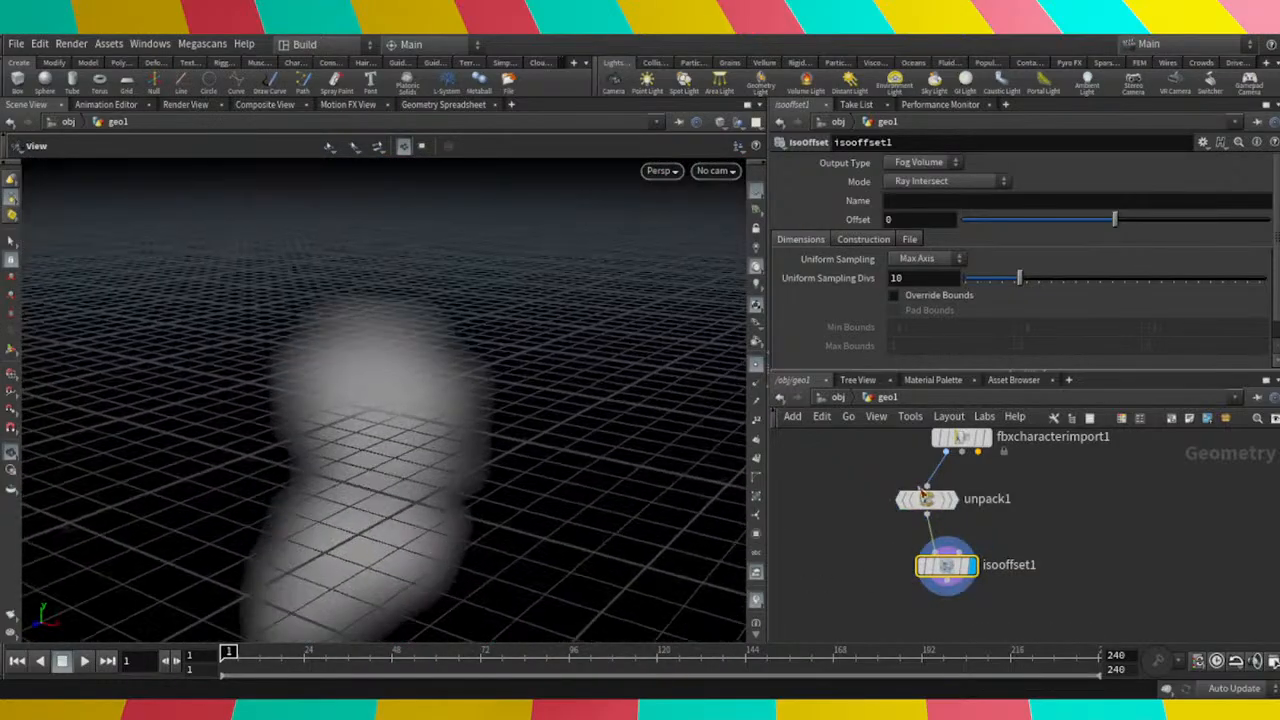
Move isooffset1 to the lower left of unpack1 in the network, leaving room for more nodes.
scroll(1006, 549, "up", 2)
middle_click_drag(1063, 574, 1119, 482)
left_click_drag(968, 480, 764, 470)
scroll(902, 510, "down", 2)
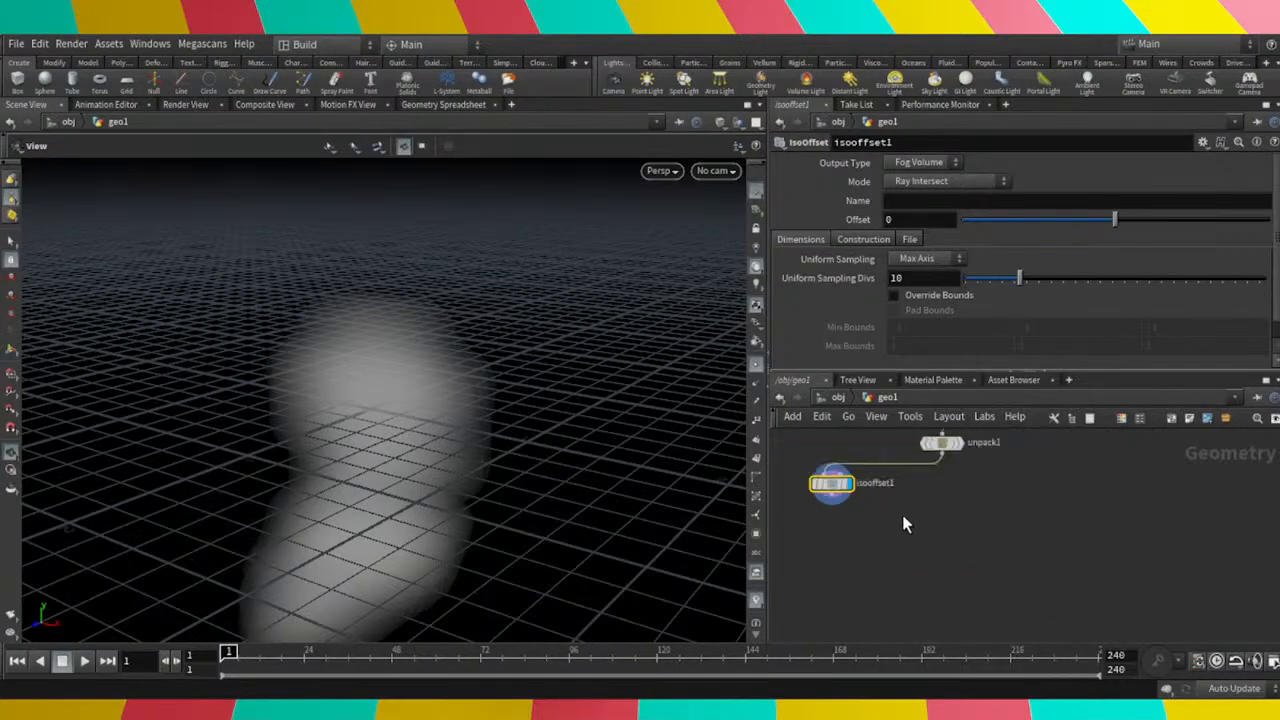
middle_click_drag(903, 515, 929, 521)
scroll(968, 540, "down", 1)
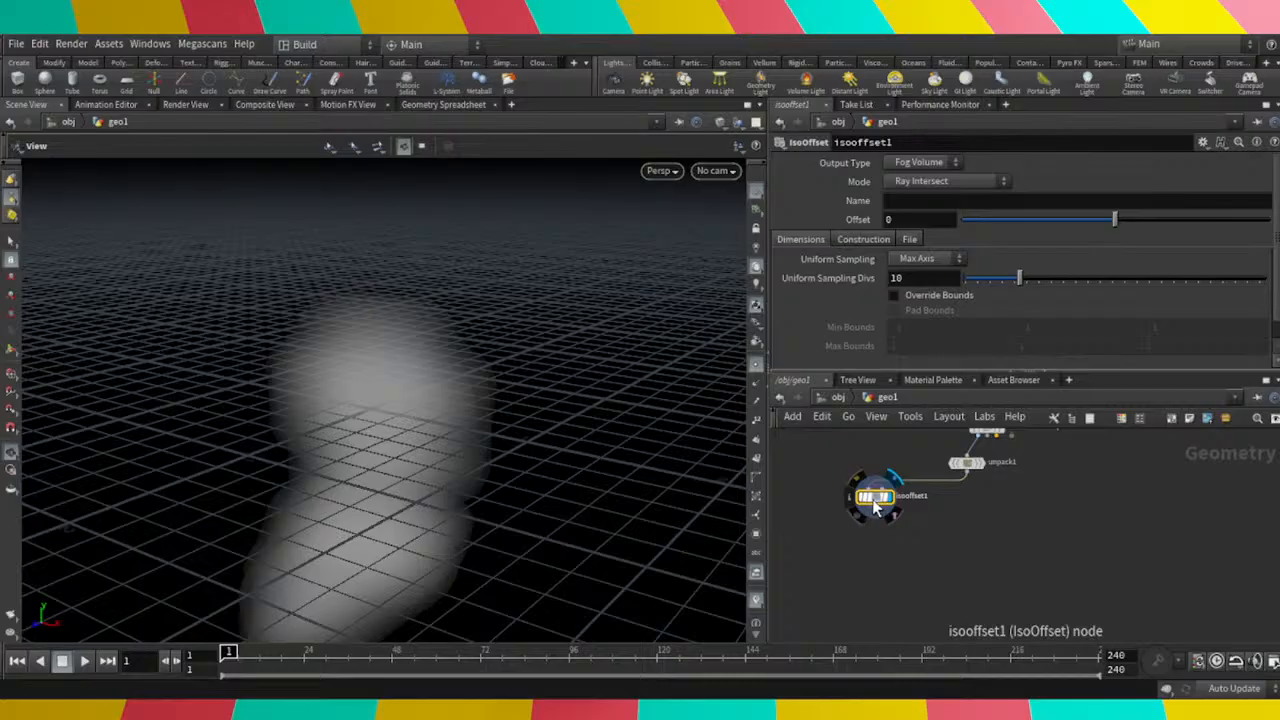
left_click_drag(888, 511, 920, 503)
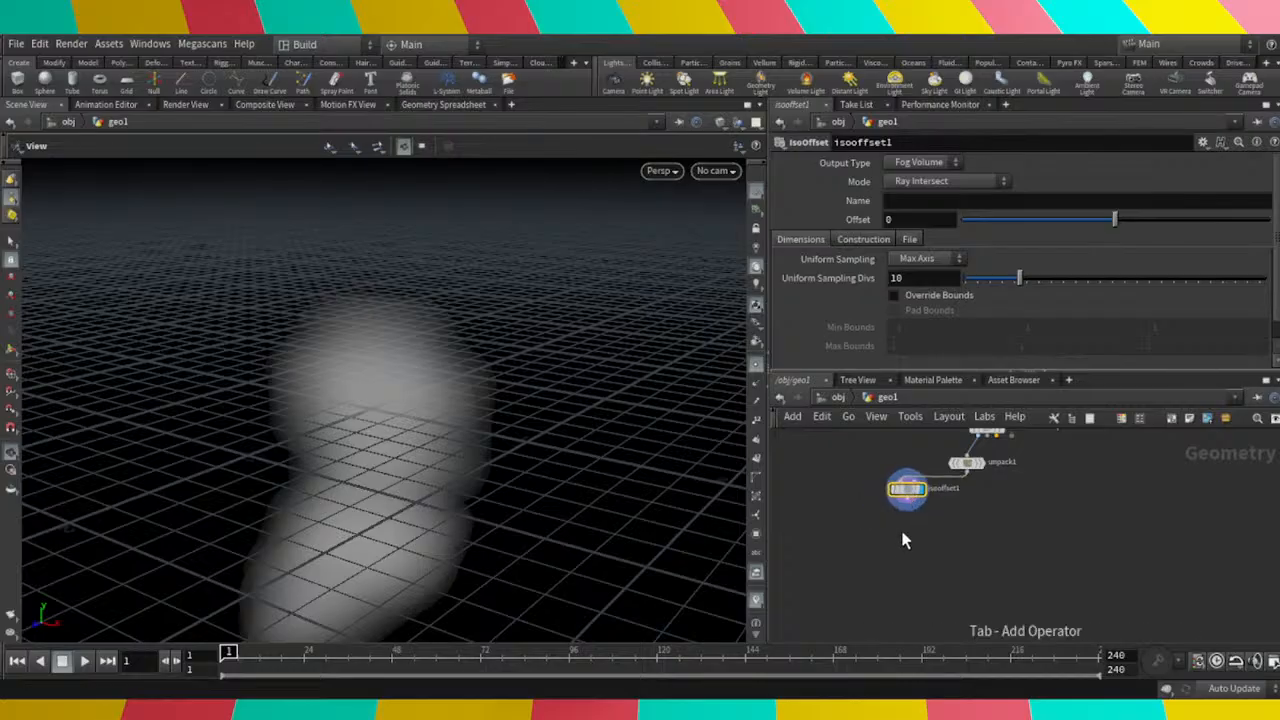
Add a Scatter node below isooffset1.
left_click(1155, 62)
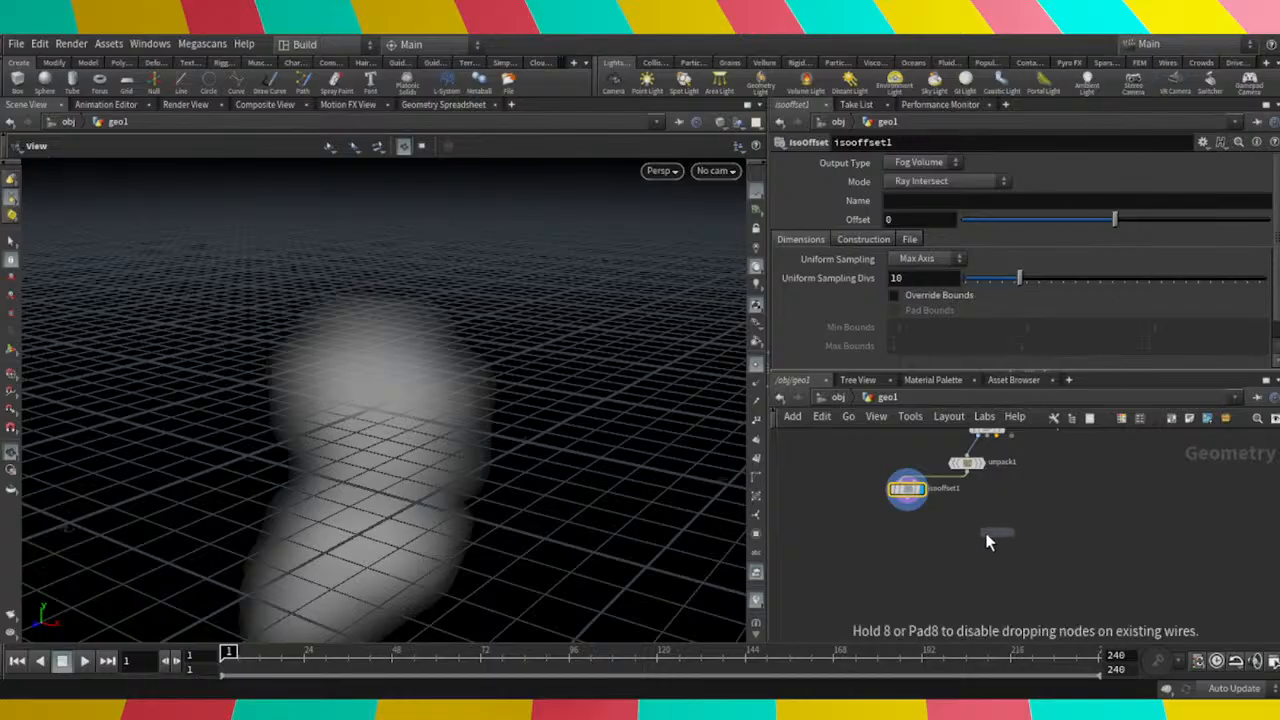
left_click(940, 533)
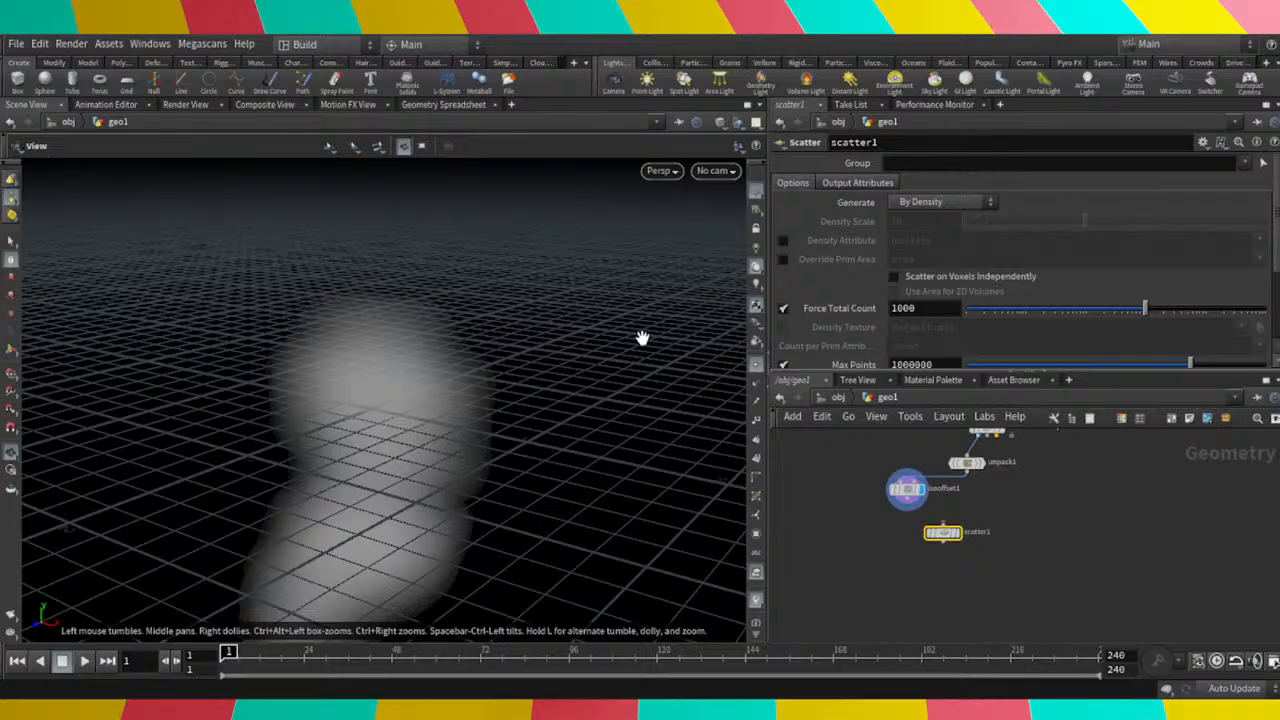
Add an Attribute Paint node beside isooffset1, connect unpack1's output to its input and display it.
scroll(1004, 493, "down", 2)
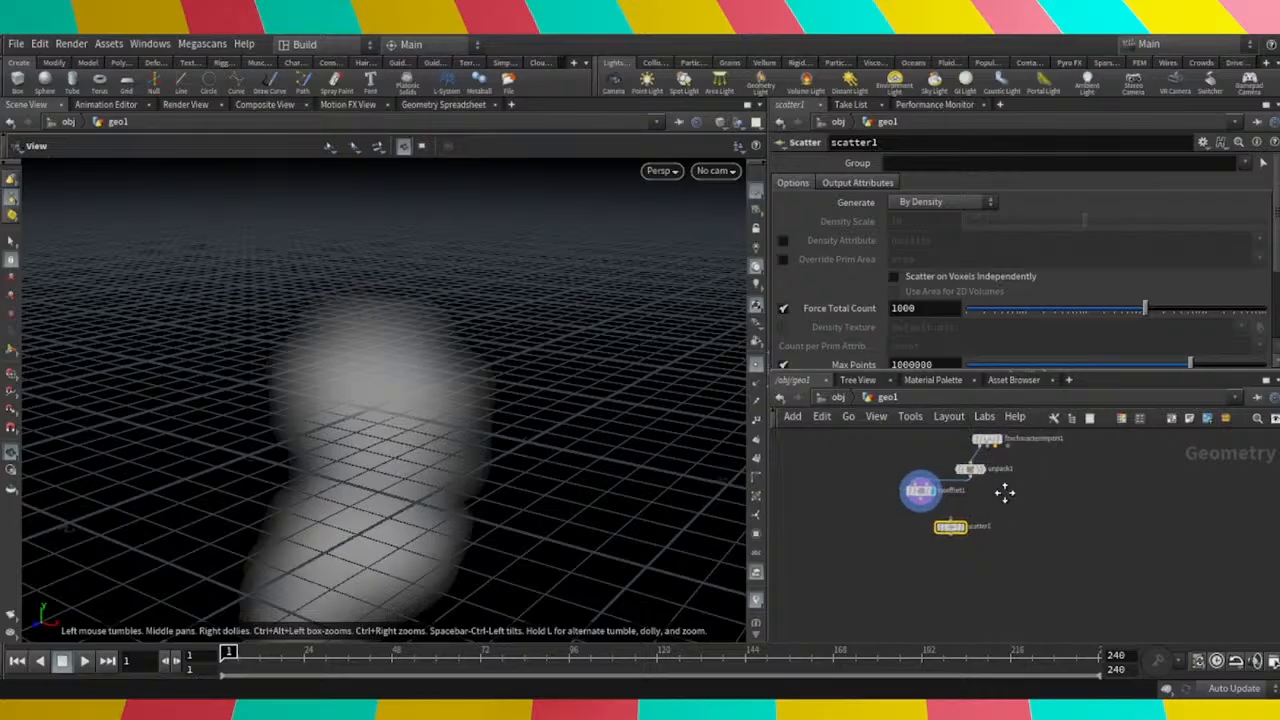
middle_click_drag(1004, 493, 956, 532)
key("Tab")
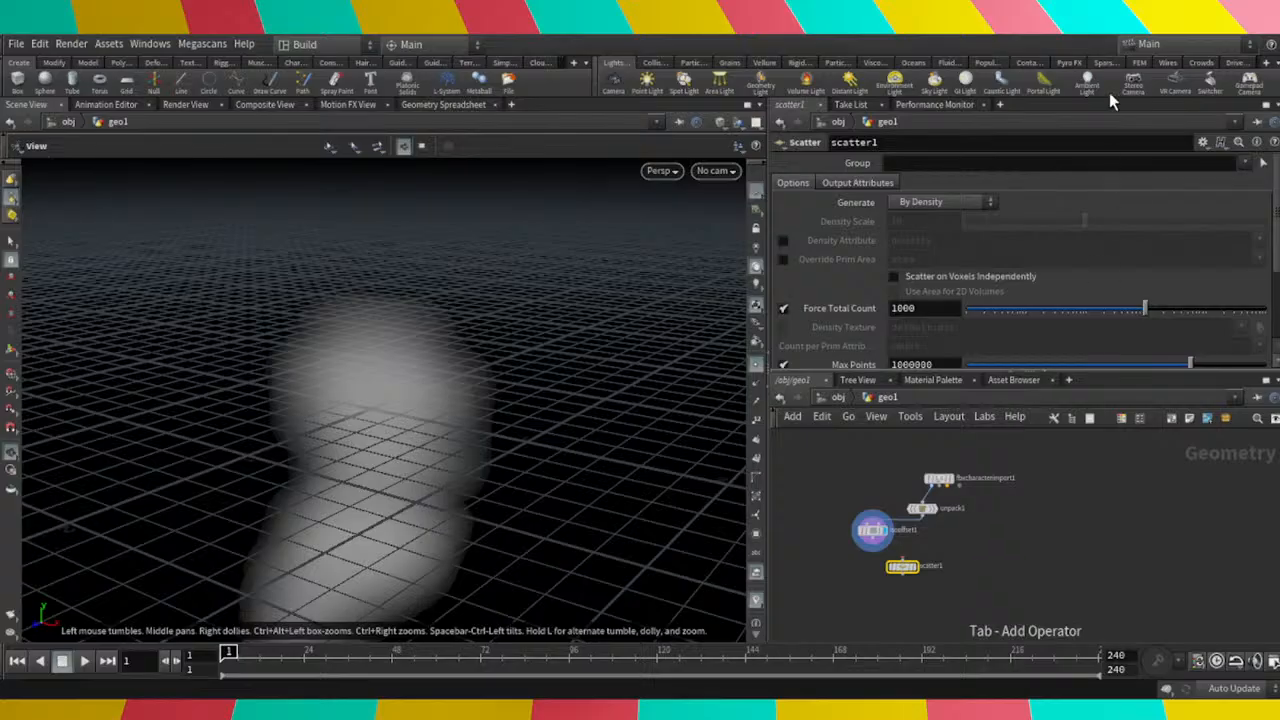
left_click(1109, 95)
left_click(942, 549)
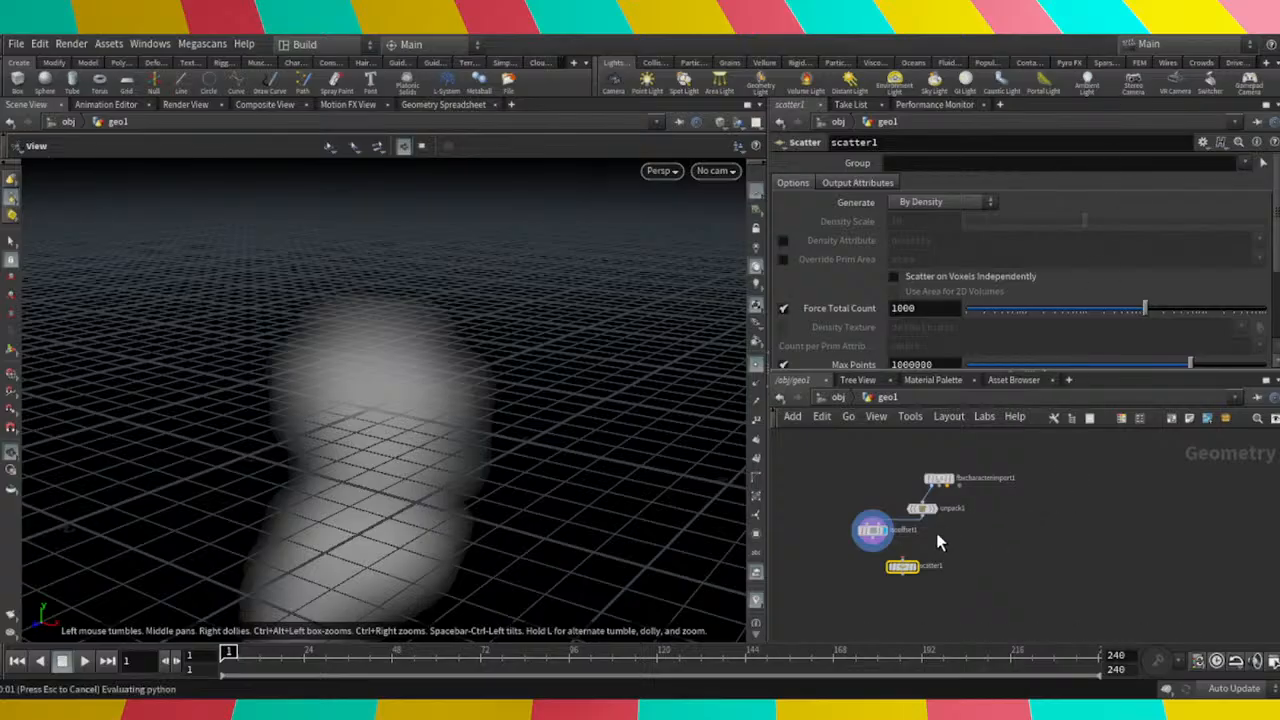
scroll(942, 540, "up", 4)
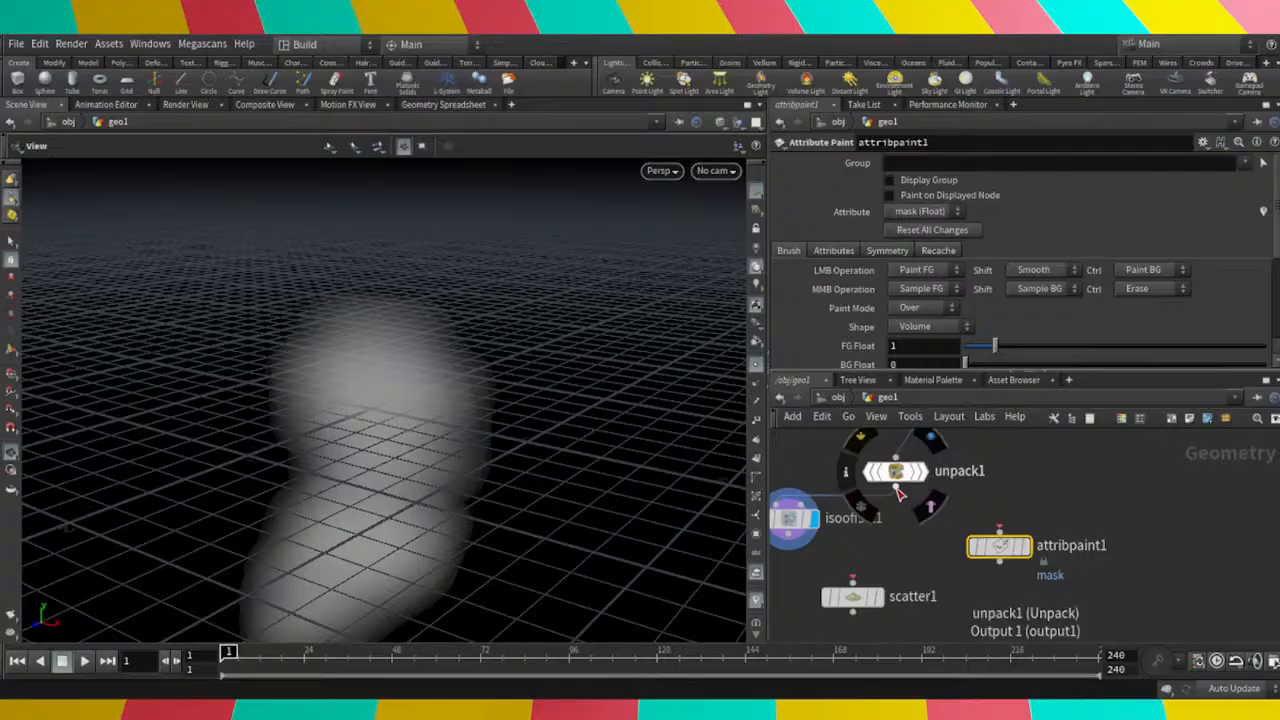
left_click_drag(897, 489, 998, 540)
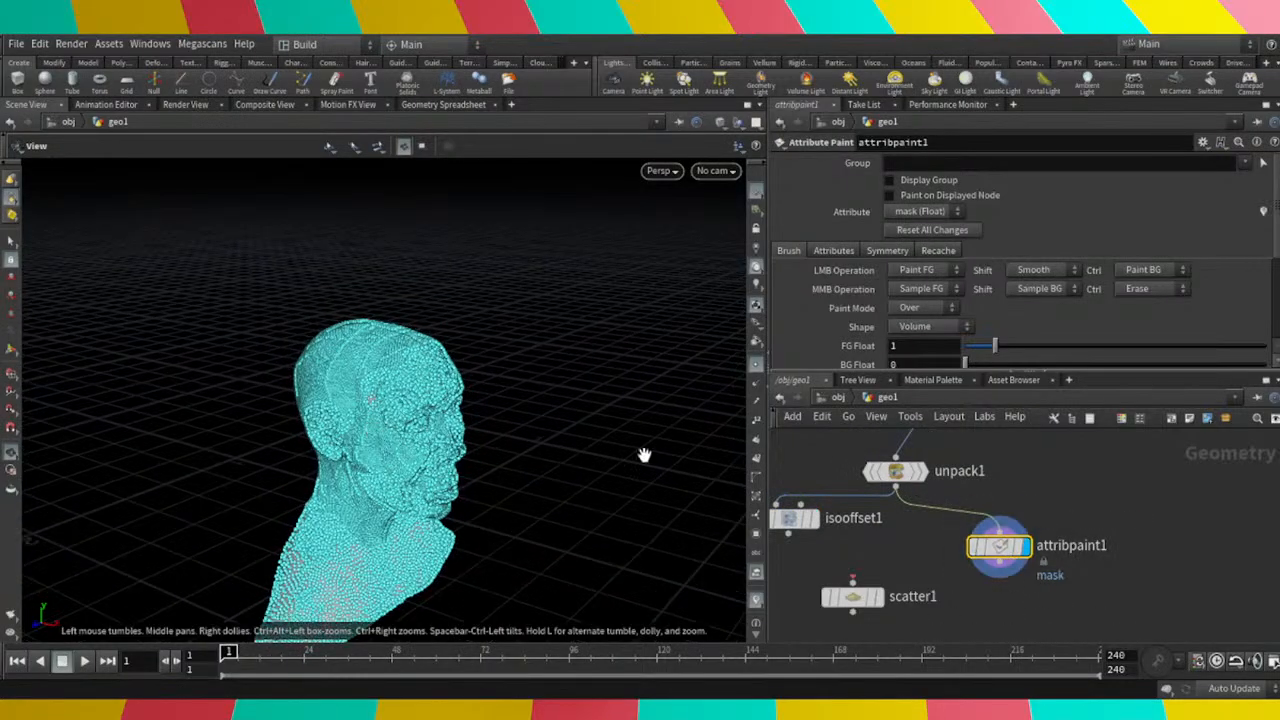
Turn off the viewport's point display and review attribpaint1's brush settings with the head shown up close.
left_click(755, 366)
scroll(308, 433, "up", 2)
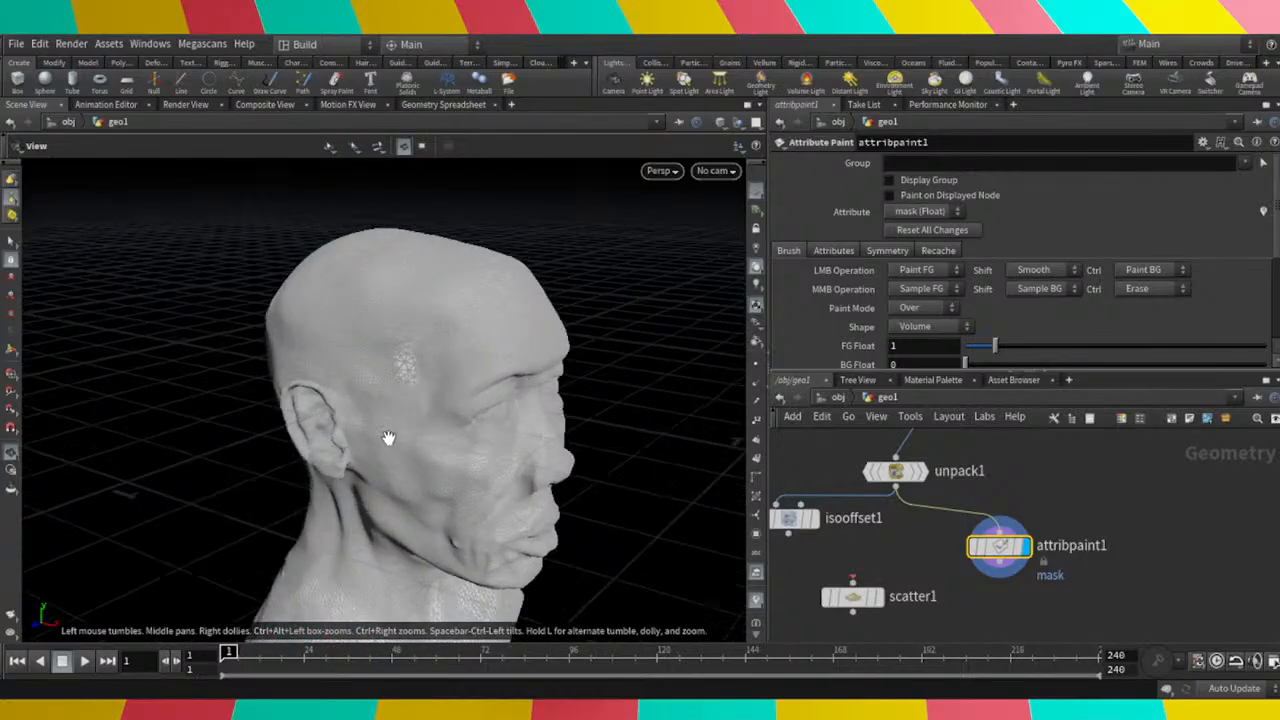
scroll(428, 457, "up", 5)
scroll(872, 287, "down", 2)
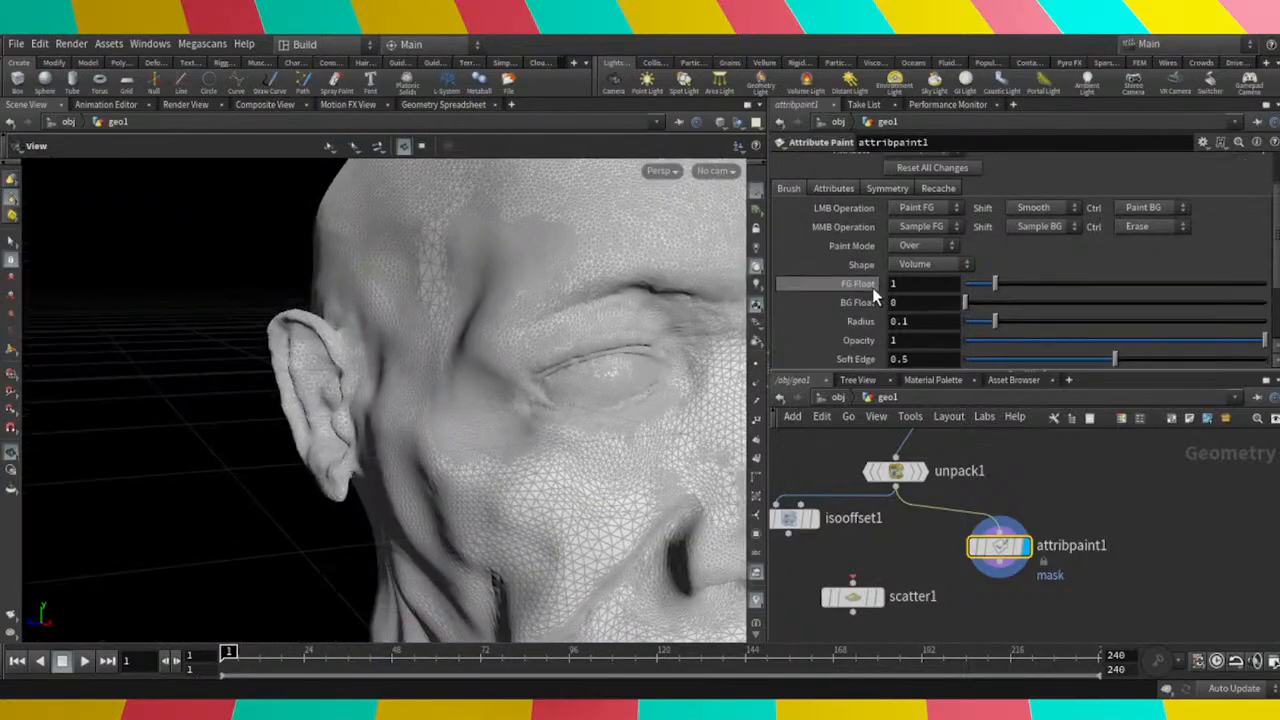
scroll(850, 288, "up", 2)
scroll(850, 288, "up", 1)
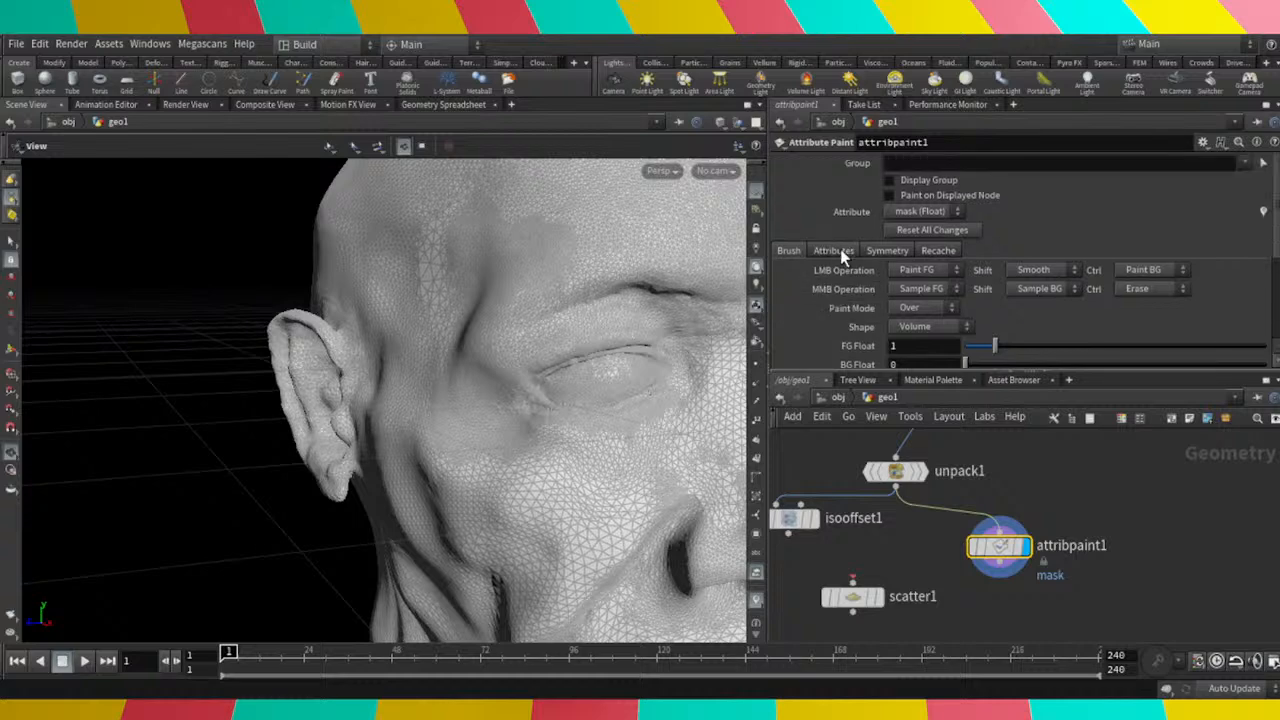
scroll(1089, 303, "down", 5)
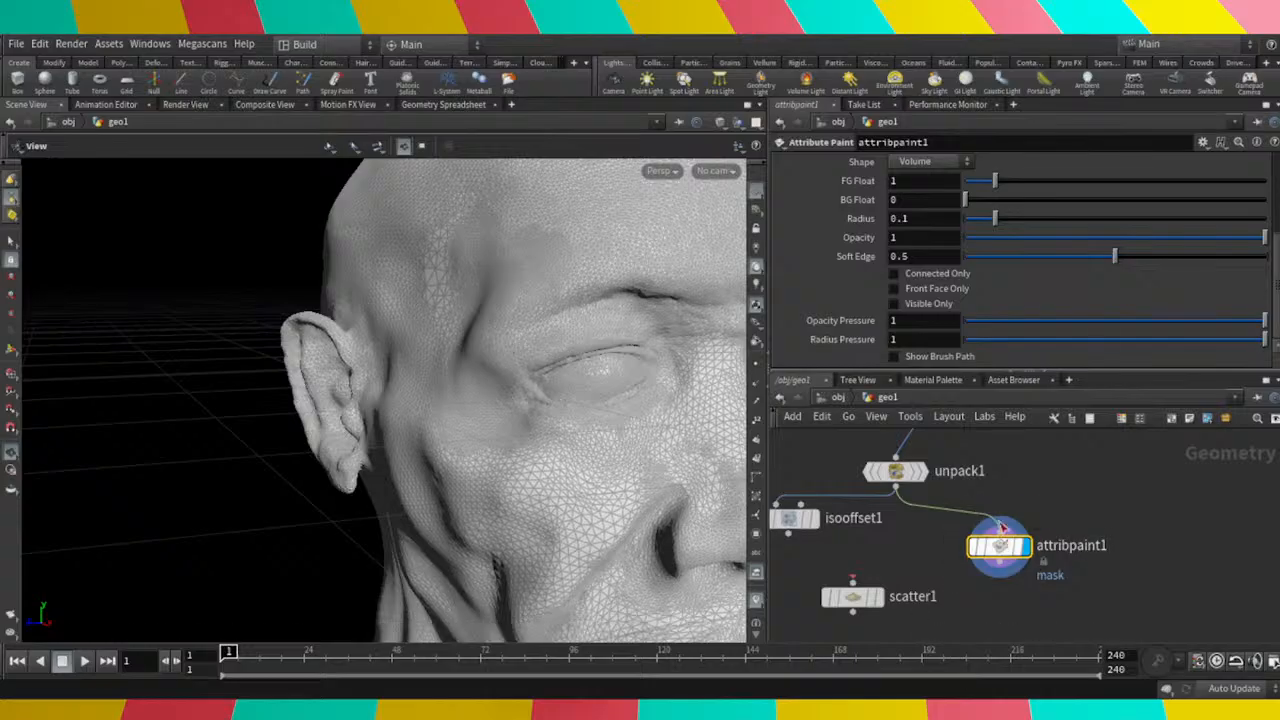
Connect isooffset1's output to scatter1's input.
scroll(938, 534, "down", 1)
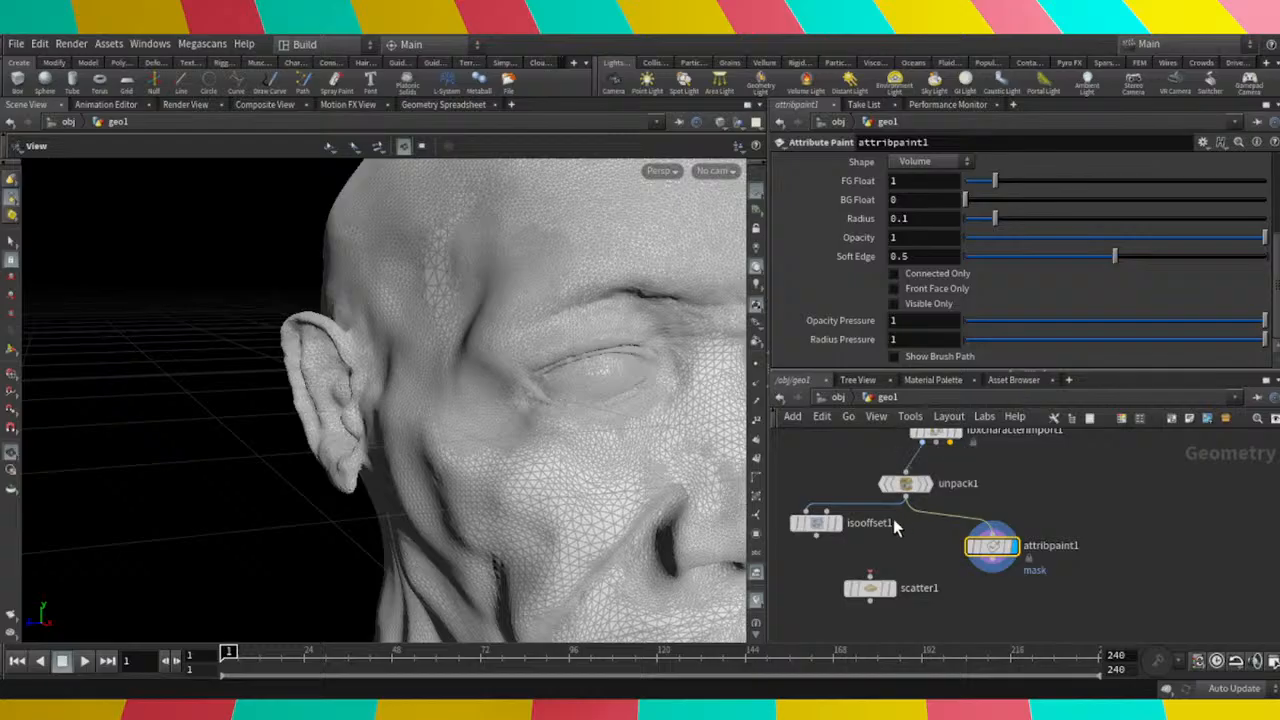
left_click_drag(829, 548, 869, 580)
Set attribpaint1's brush shape to Surface and look through its symmetry and attribute settings.
scroll(1000, 268, "up", 3)
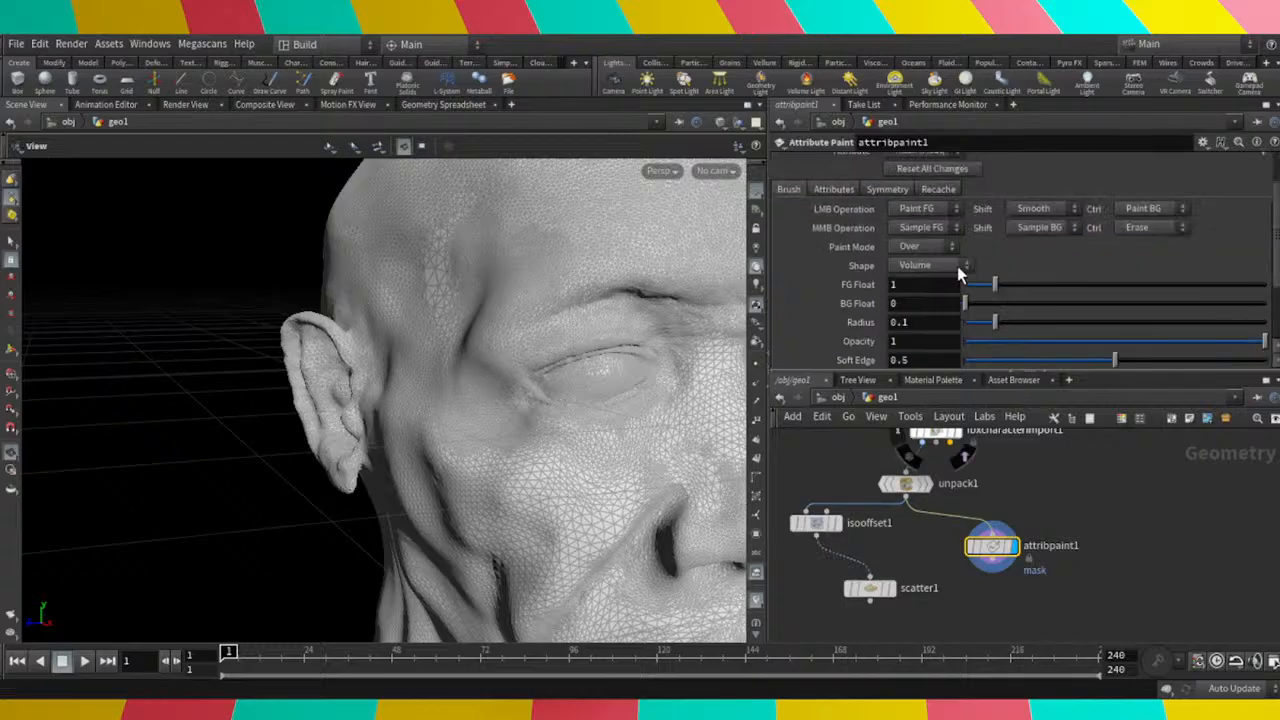
left_click(945, 268)
left_click(916, 298)
left_click(886, 192)
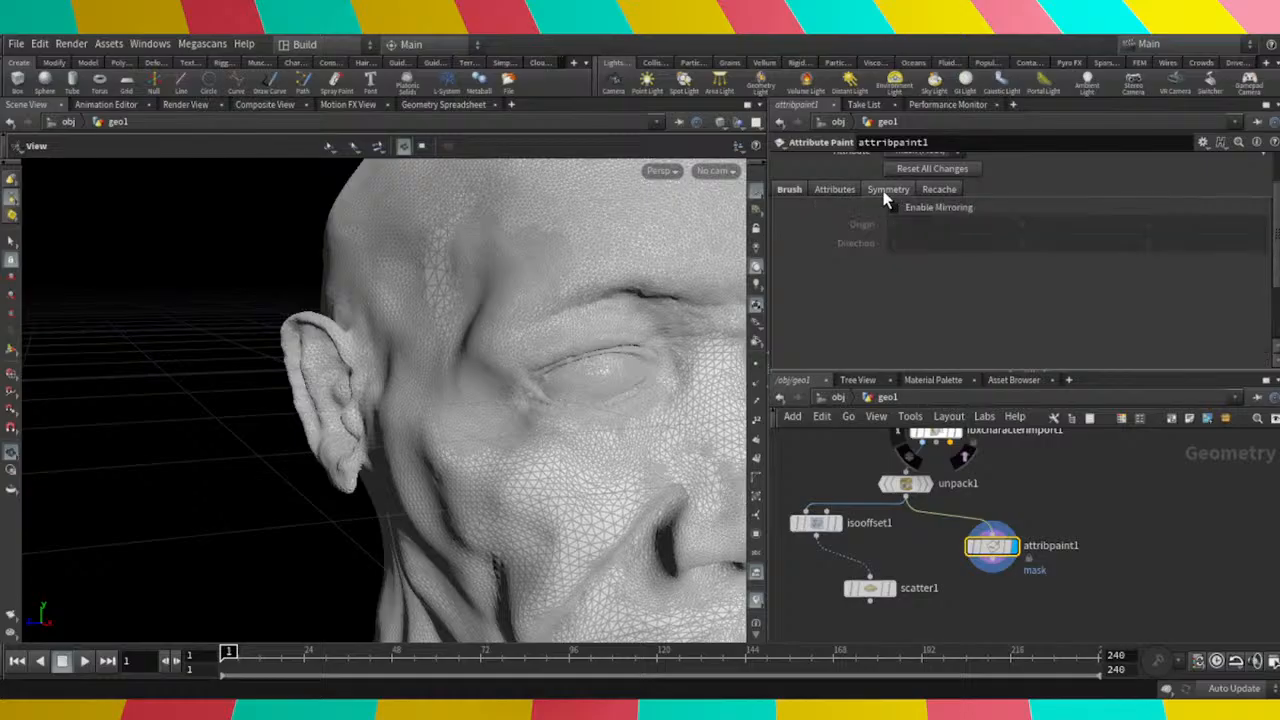
left_click(835, 190)
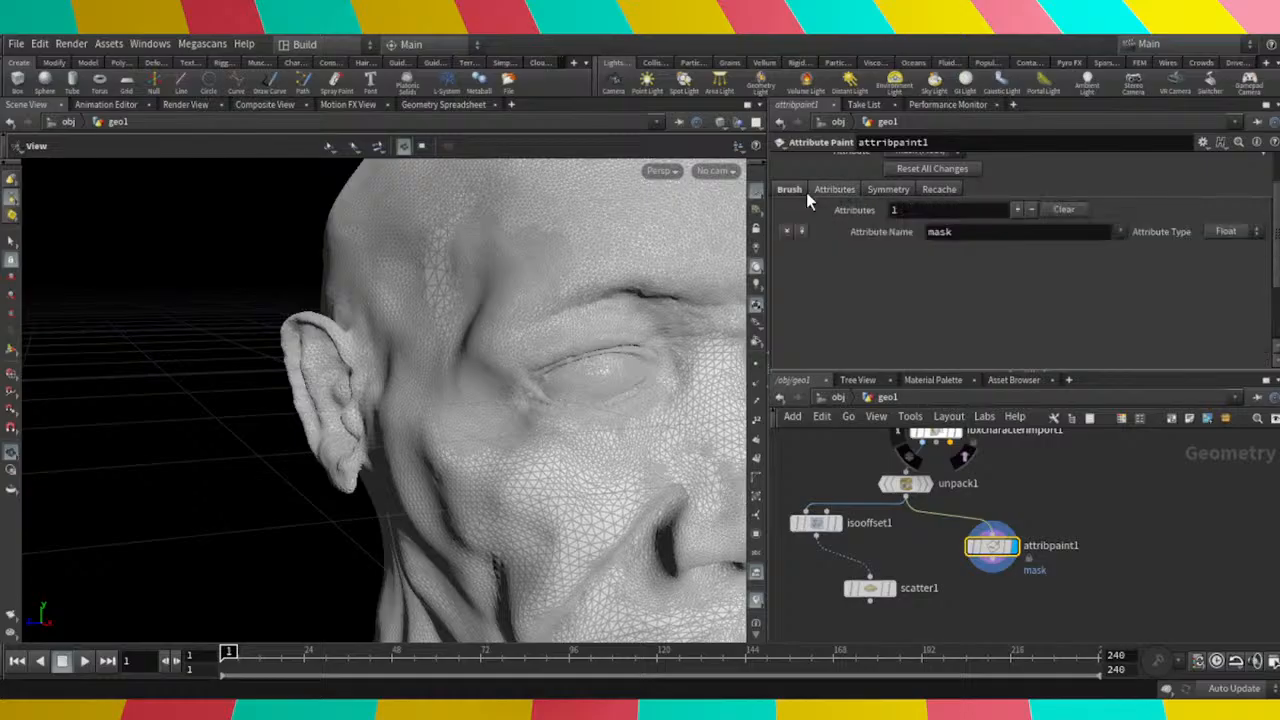
left_click(788, 190)
scroll(888, 250, "up", 2)
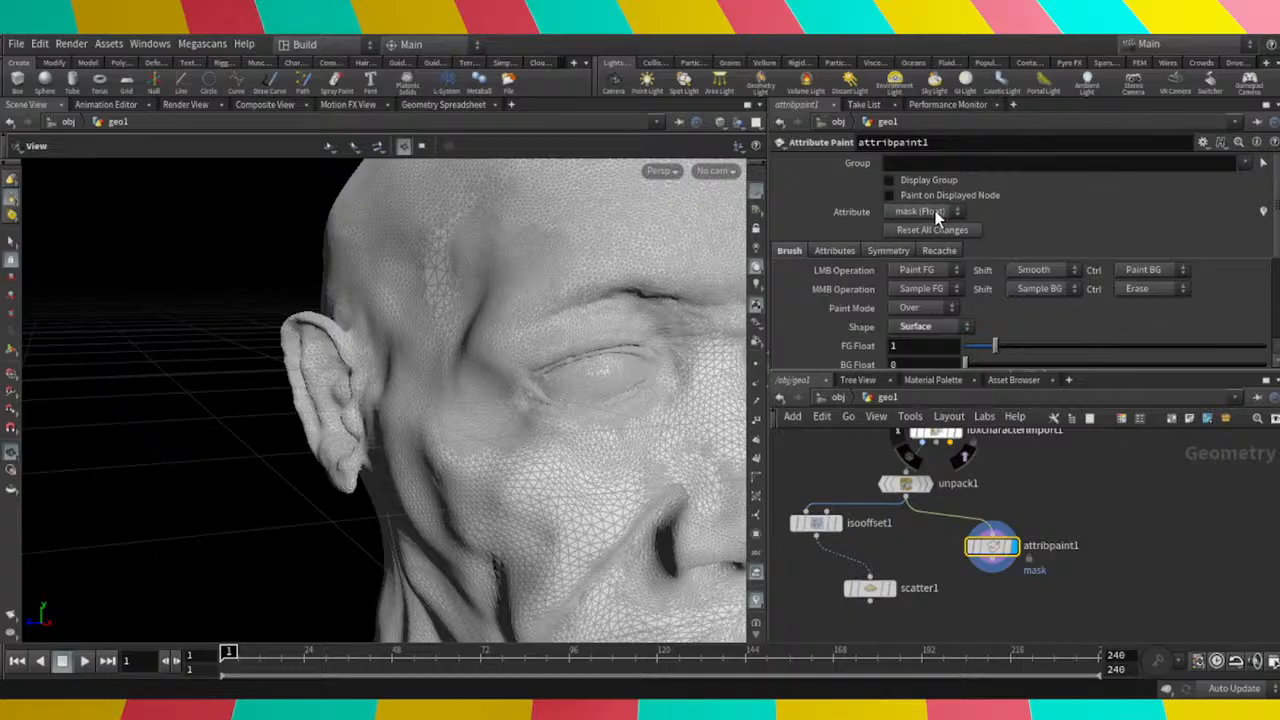
Visualize the mask attribute on the head and view it from the side.
left_click(1262, 211)
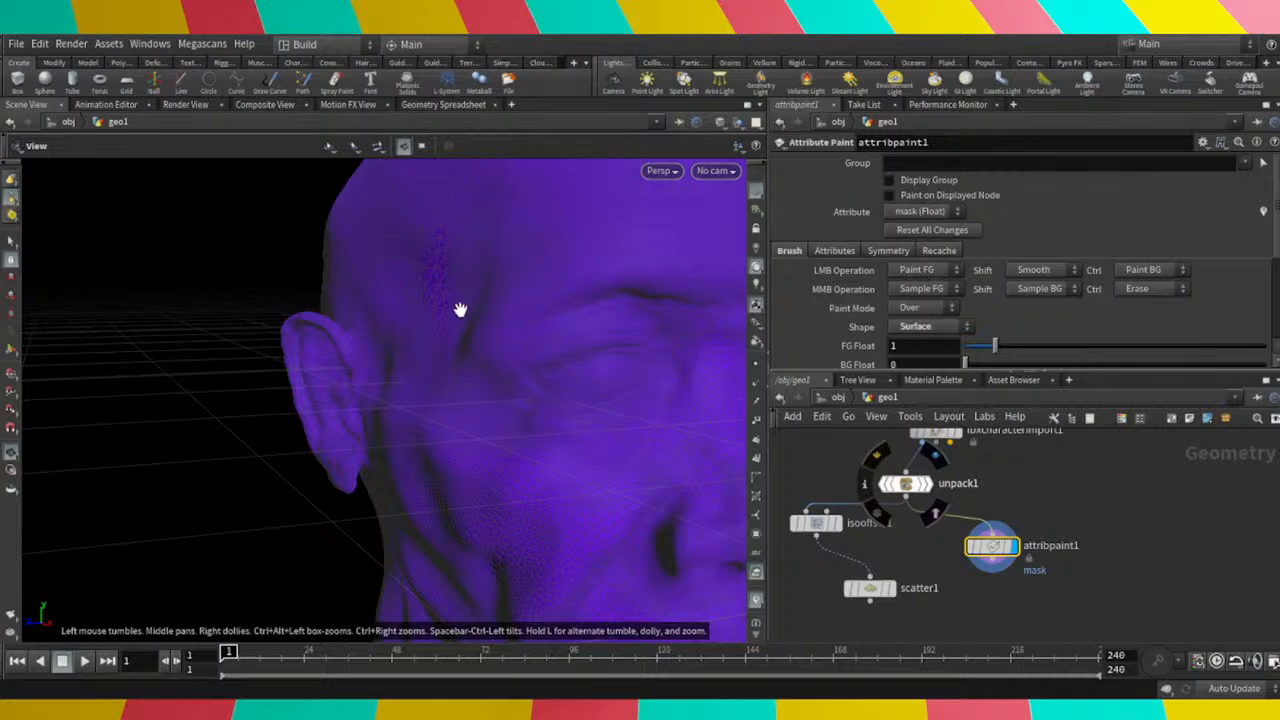
left_click_drag(457, 309, 521, 318)
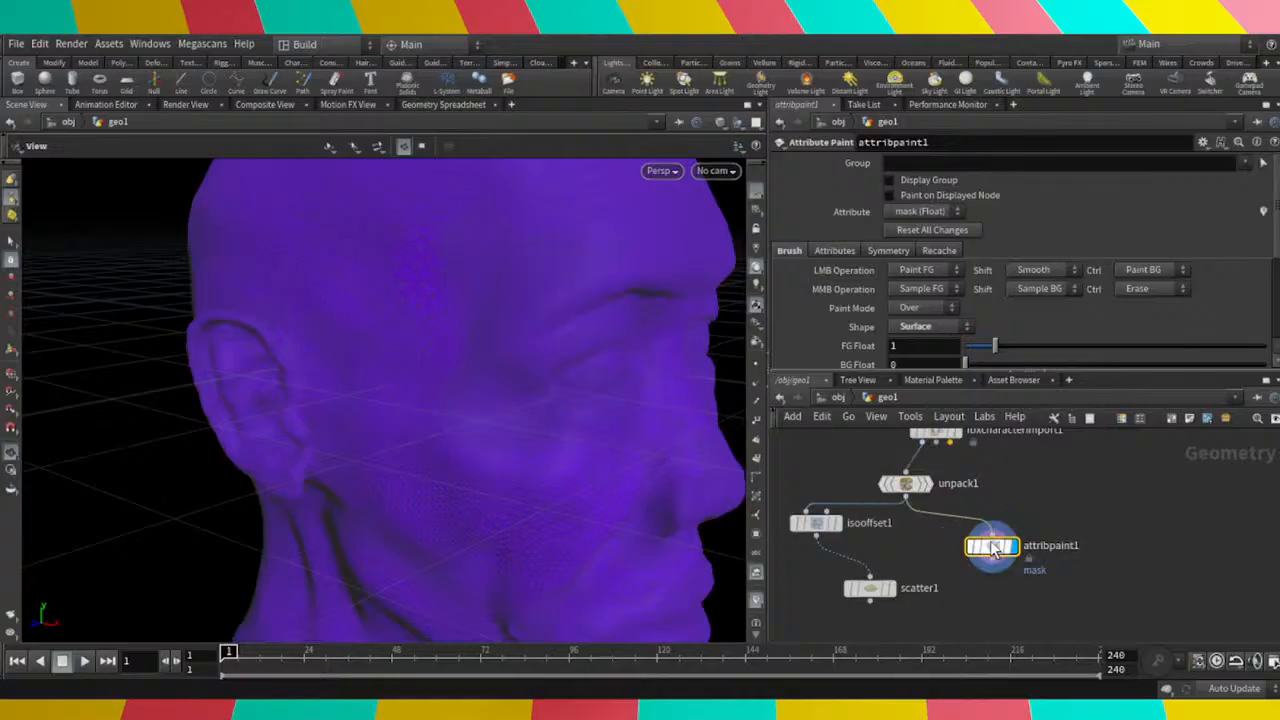
Enable Paint on Displayed Node for attribpaint1 and display that node again.
left_click(1266, 172)
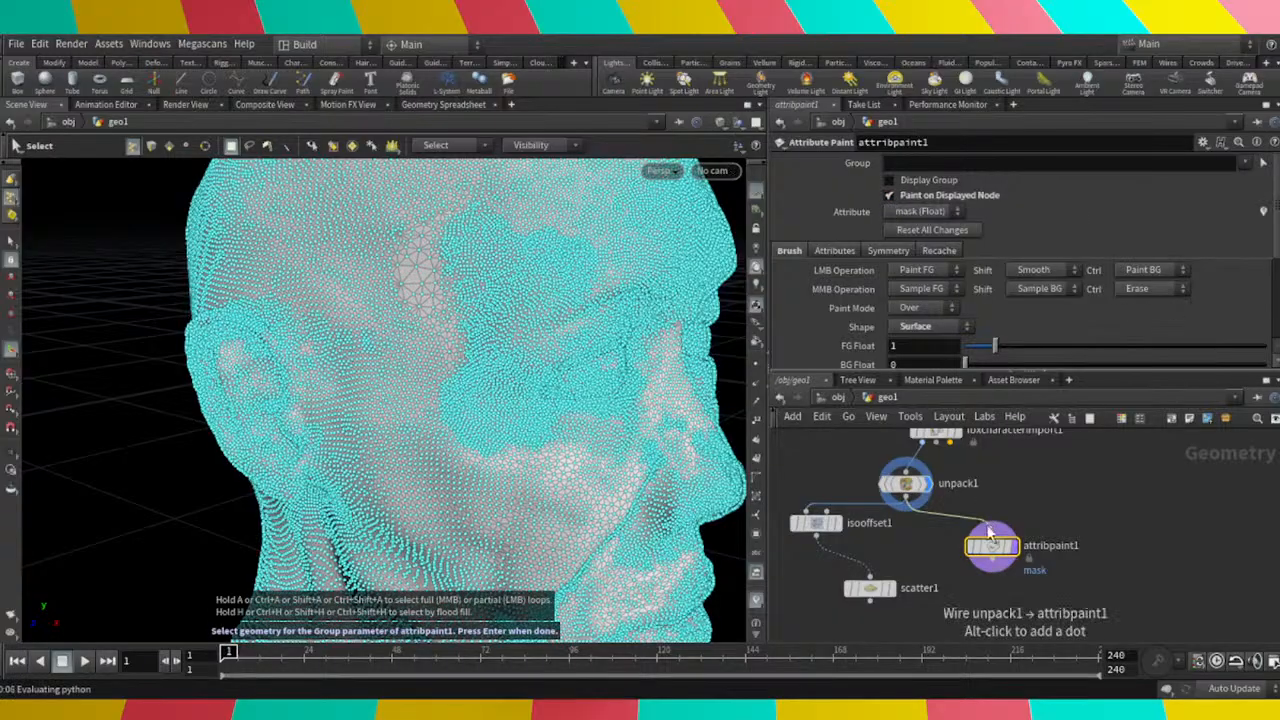
left_click(1014, 551)
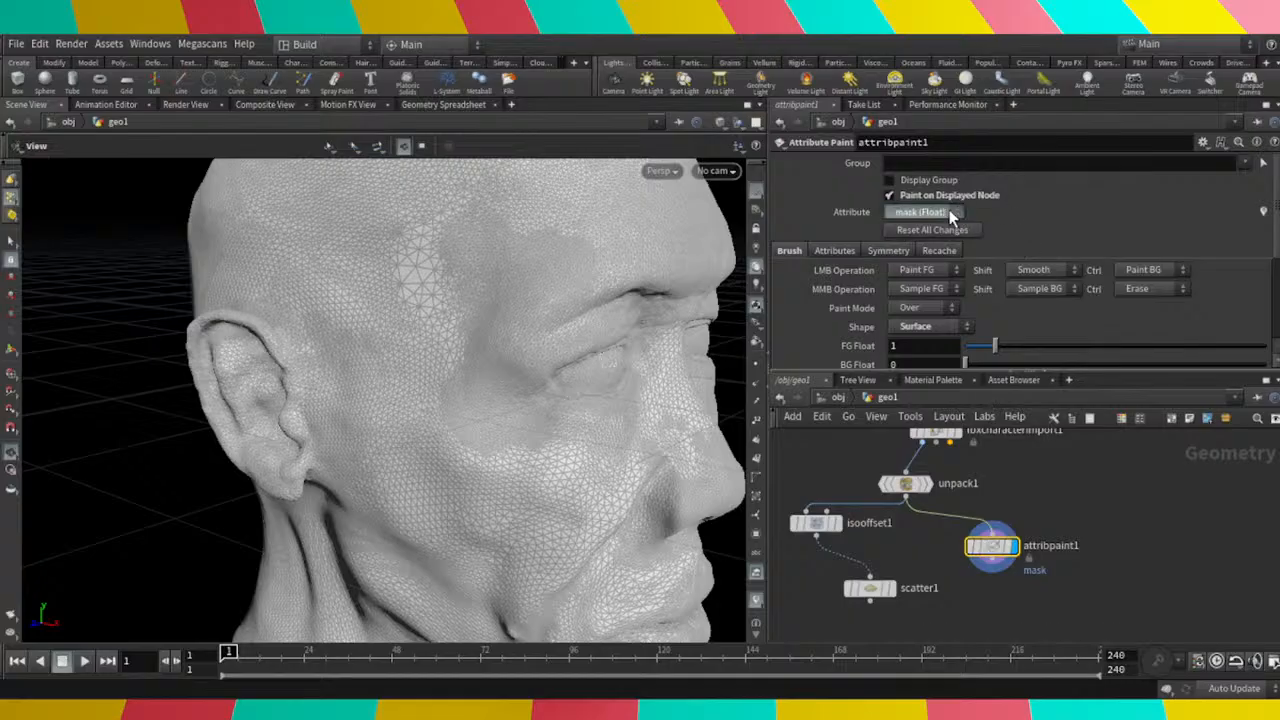
scroll(857, 273, "down", 1)
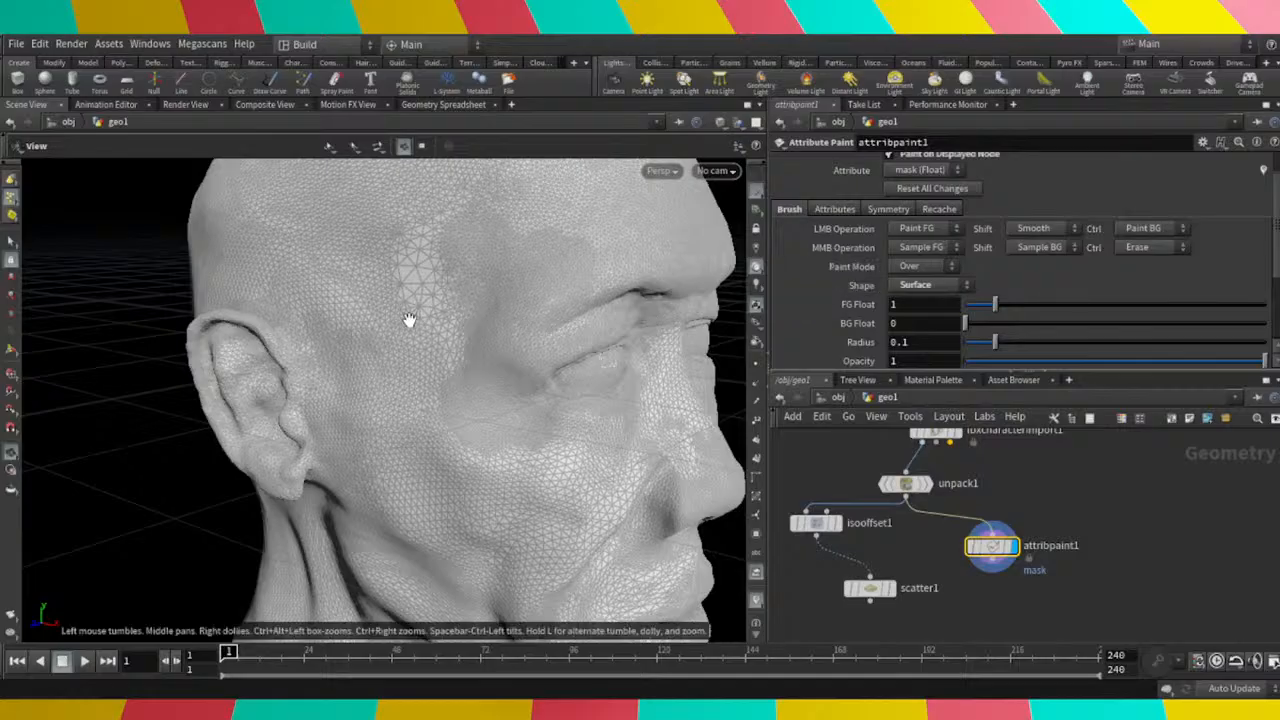
left_click_drag(405, 320, 437, 314)
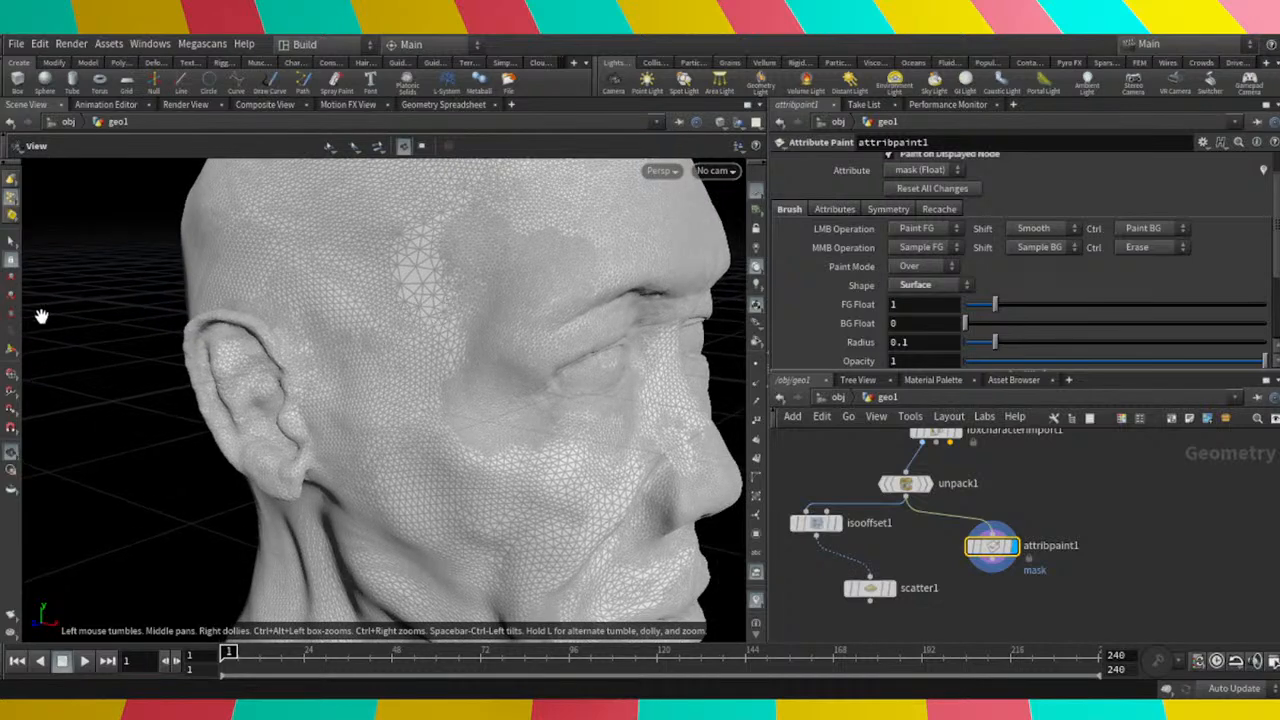
Activate attribpaint1's viewport brush and paint the mask over the cheek, temple and forehead.
left_click(11, 372)
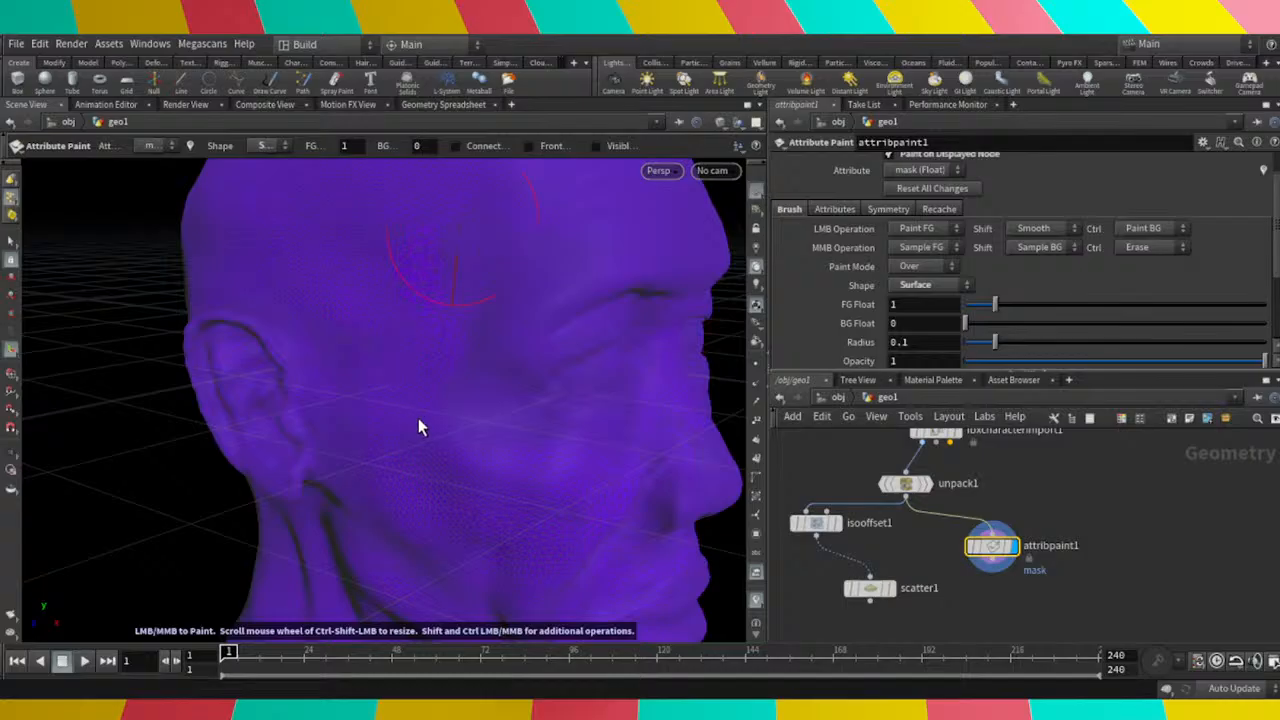
mouse_move(418, 418)
left_mouse_down()
mouse_move(452, 475)
mouse_move(483, 484)
mouse_move(572, 470)
mouse_move(571, 359)
mouse_move(452, 303)
mouse_move(620, 214)
left_mouse_up()
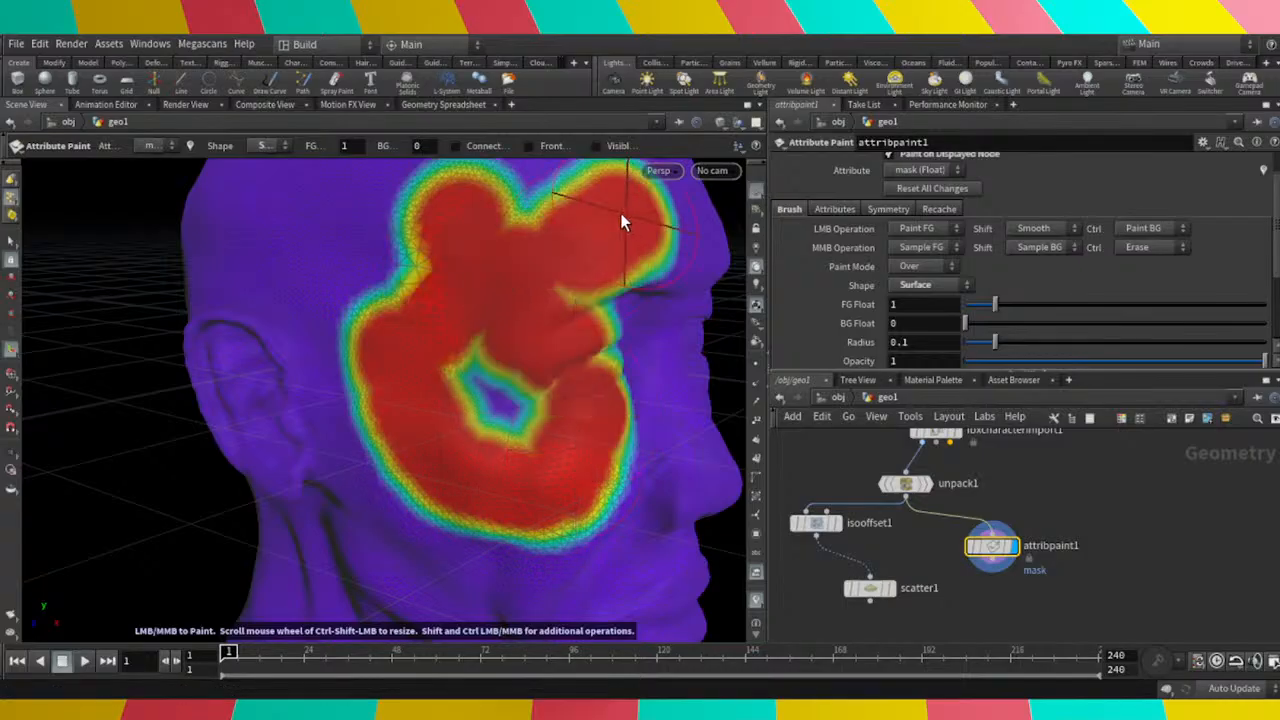
Reduce the brush radius to about 0.074 and extend the mask above the ear and across the unpainted cheek gap.
scroll(420, 341, "down", 5)
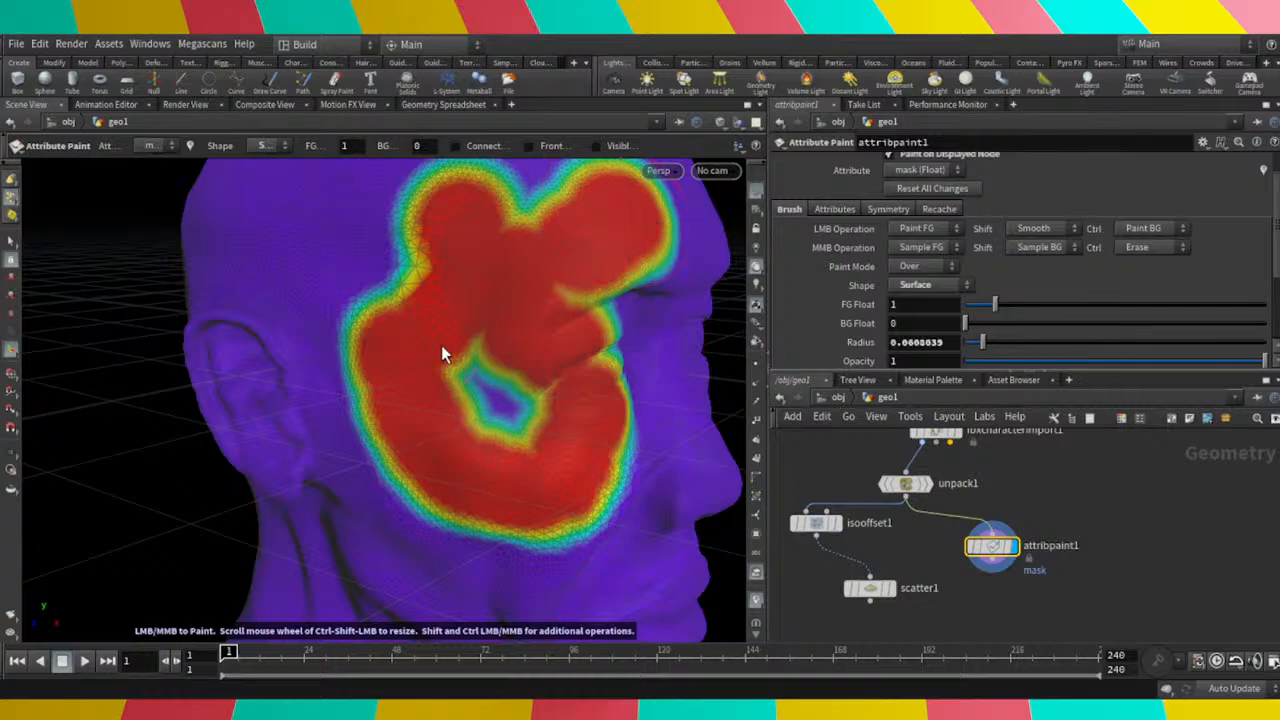
scroll(441, 345, "up", 3)
mouse_move(363, 260)
left_mouse_down()
mouse_move(248, 240)
mouse_move(222, 280)
mouse_move(305, 312)
mouse_move(351, 443)
mouse_move(366, 323)
mouse_move(346, 346)
mouse_move(360, 382)
mouse_move(443, 363)
mouse_move(512, 420)
left_mouse_up()
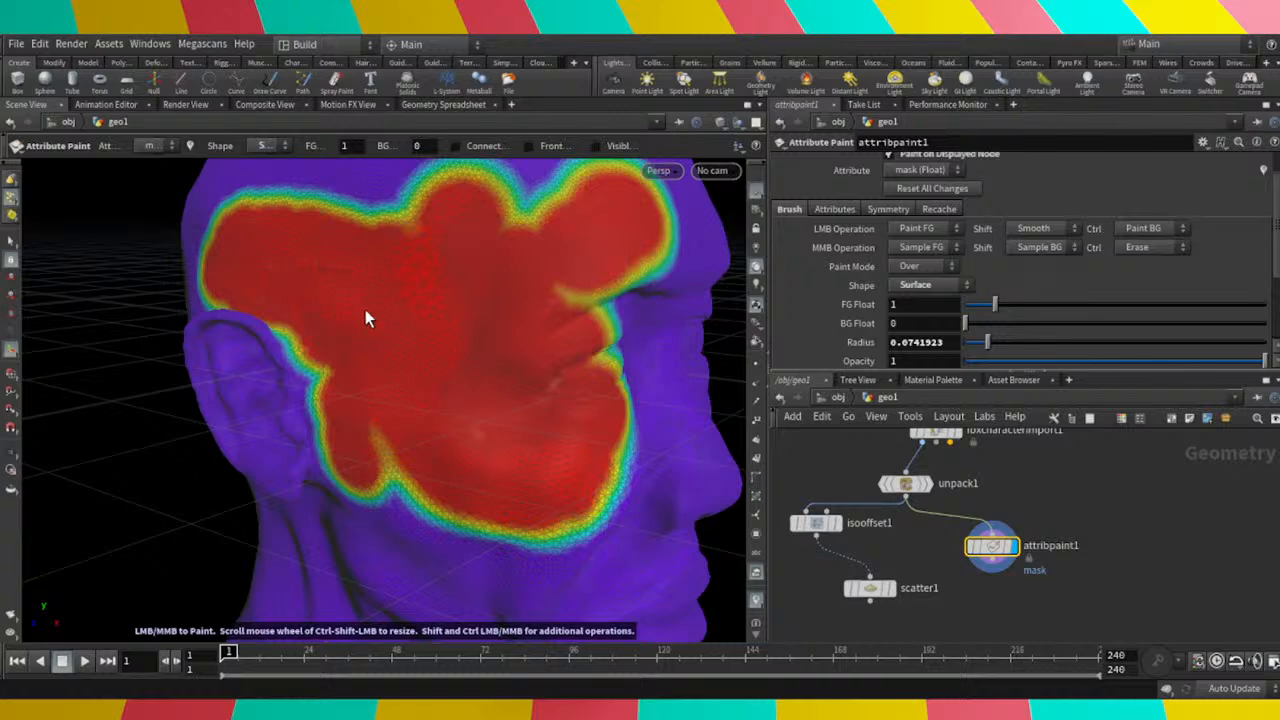
Paint the mask around the eye and down the side of the nose toward the mouth.
left_click(1100, 516)
mouse_move(632, 342)
left_mouse_down()
mouse_move(594, 377)
mouse_move(582, 357)
mouse_move(677, 291)
mouse_move(612, 314)
mouse_move(645, 329)
left_mouse_up()
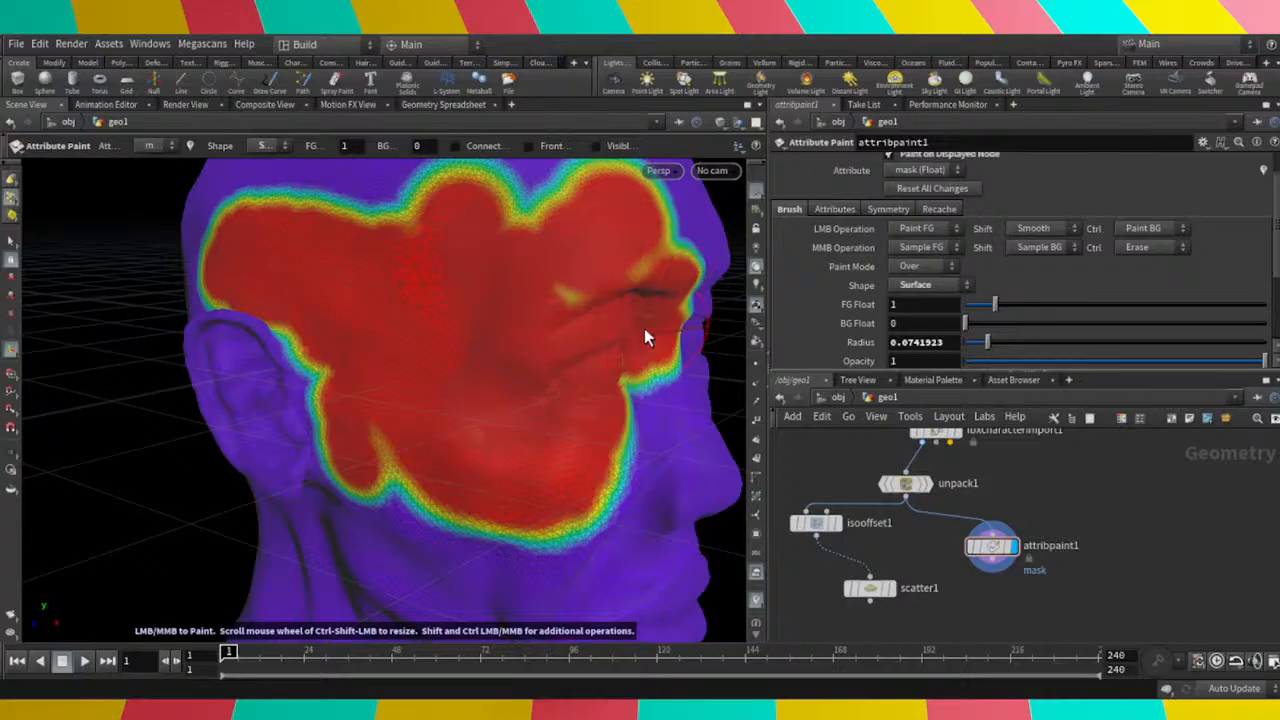
mouse_move(644, 272)
left_mouse_down()
mouse_move(602, 278)
mouse_move(573, 306)
mouse_move(628, 429)
mouse_move(620, 485)
mouse_move(626, 448)
mouse_move(642, 453)
mouse_move(643, 519)
mouse_move(700, 518)
left_mouse_up()
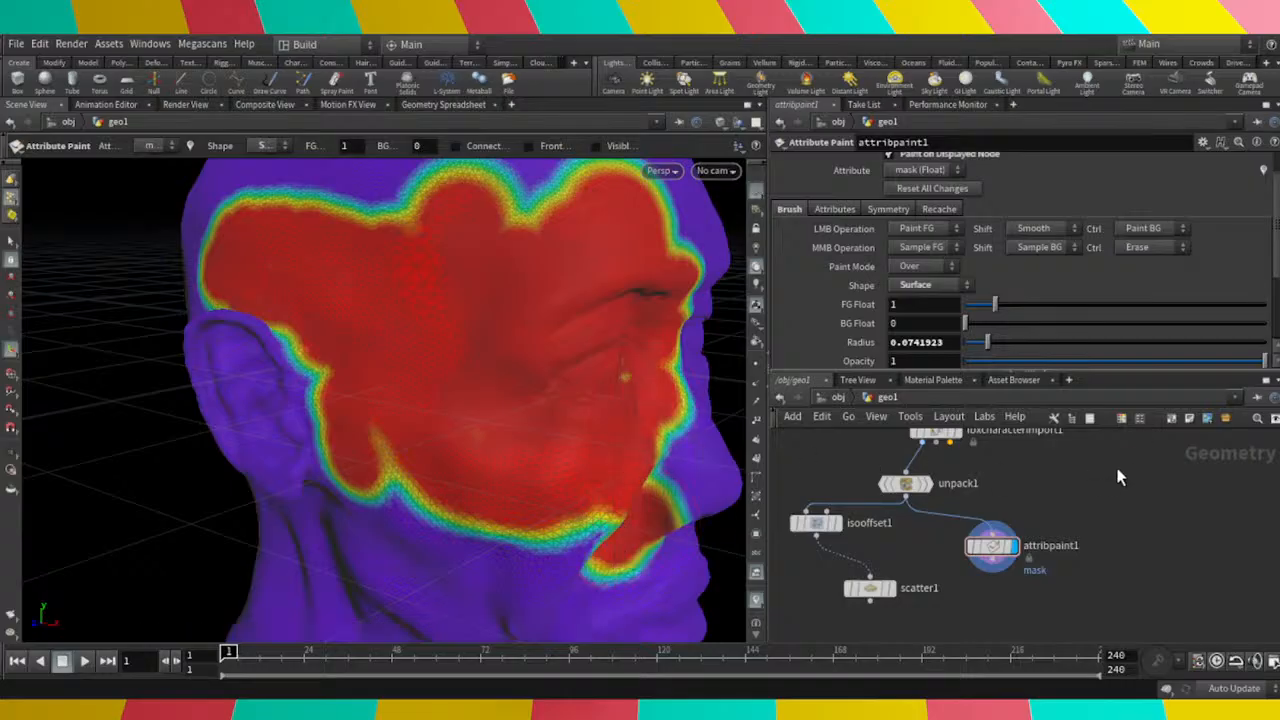
Display isooffset1 and scatter1 in turn and examine the fog volume and its scattered points.
left_click(840, 522)
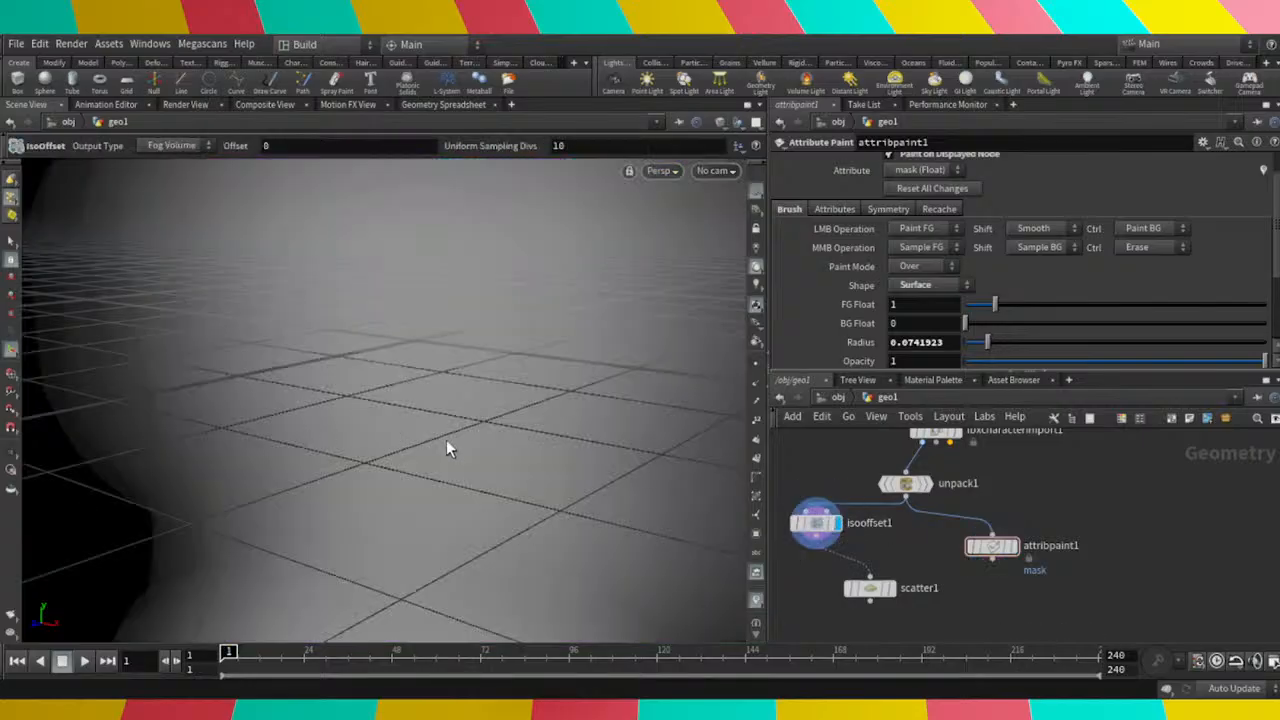
mouse_move(885, 598)
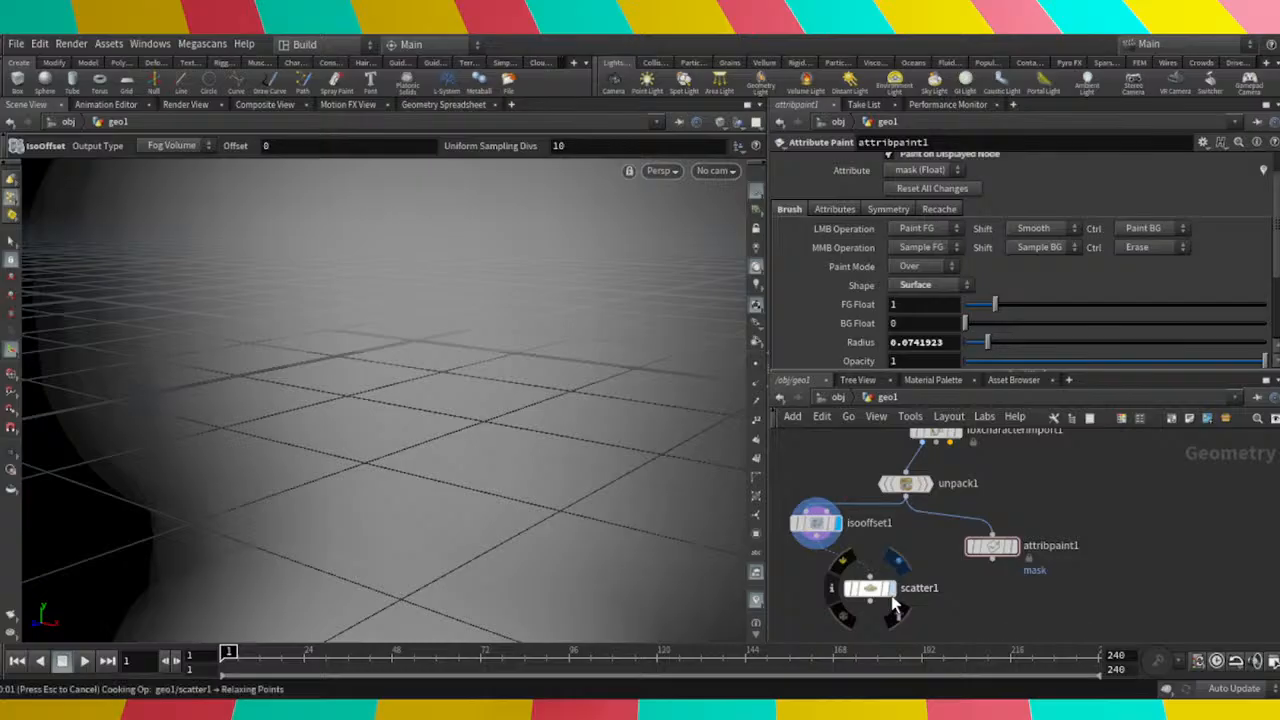
left_click(893, 605)
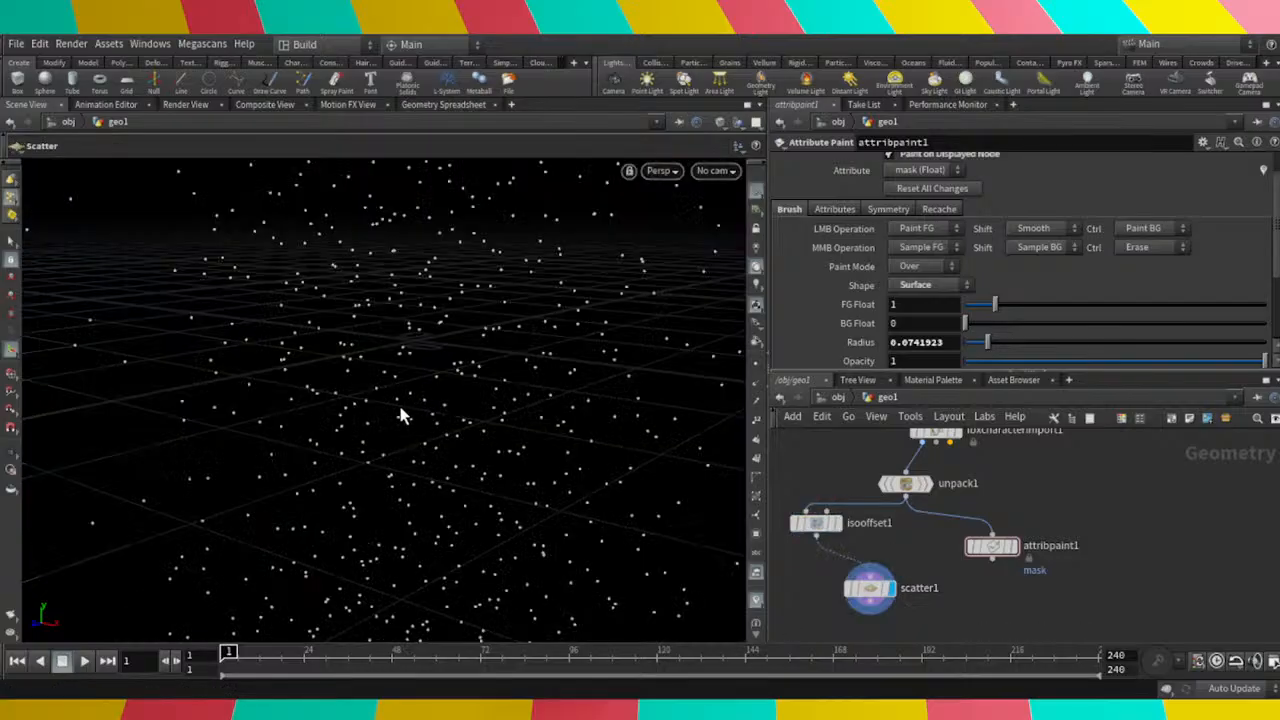
key("Escape")
left_click_drag(414, 400, 344, 422)
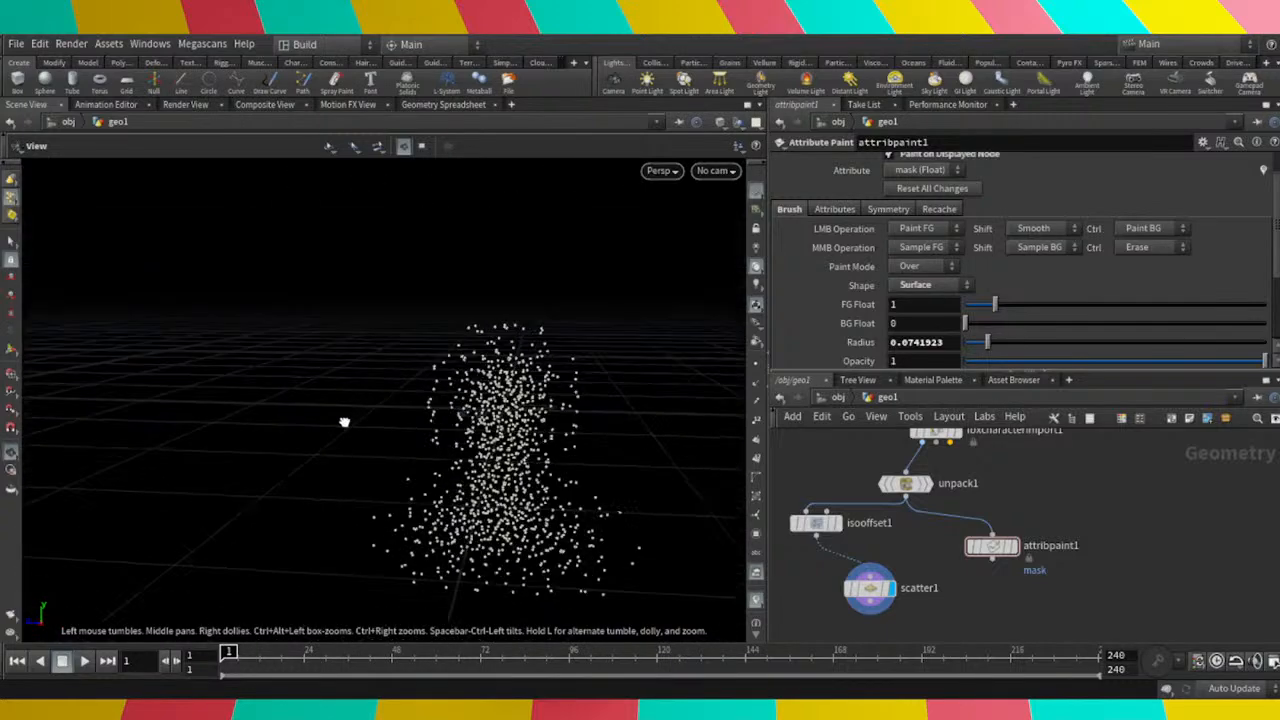
Set isooffset1's output type to Iso Surface and move scatter1 closer beneath it.
left_click(815, 522)
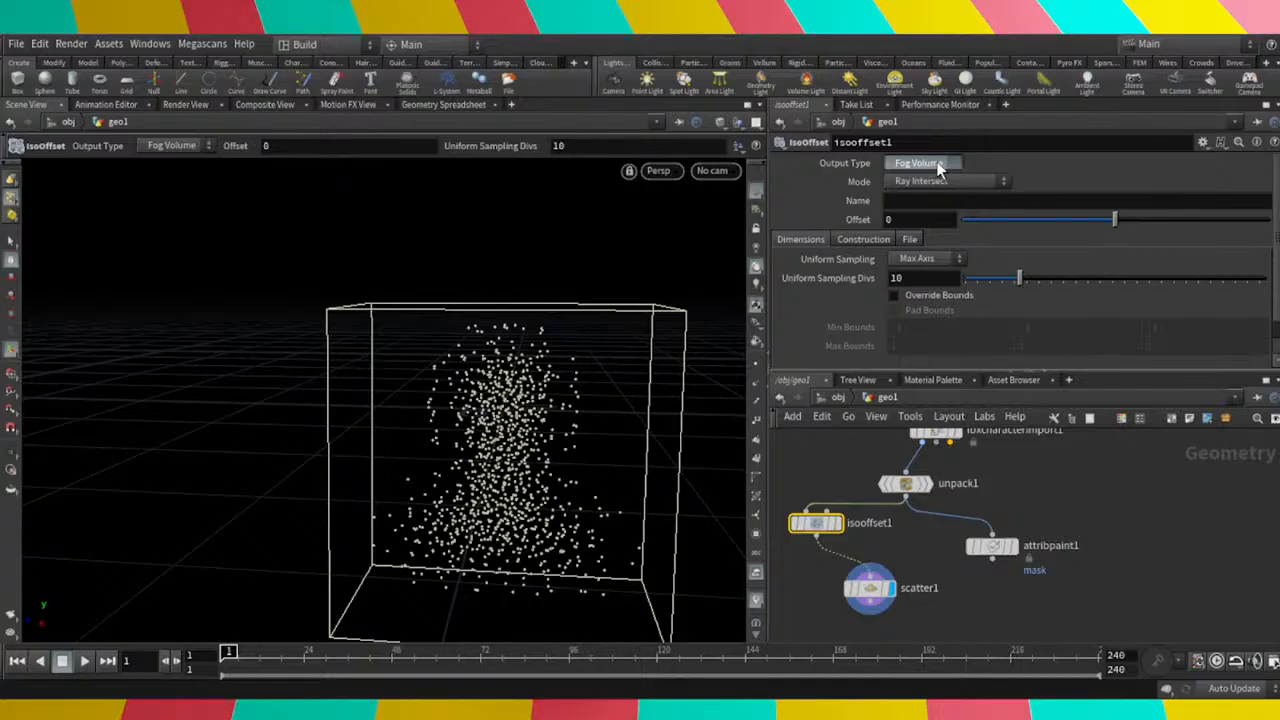
left_click(935, 182)
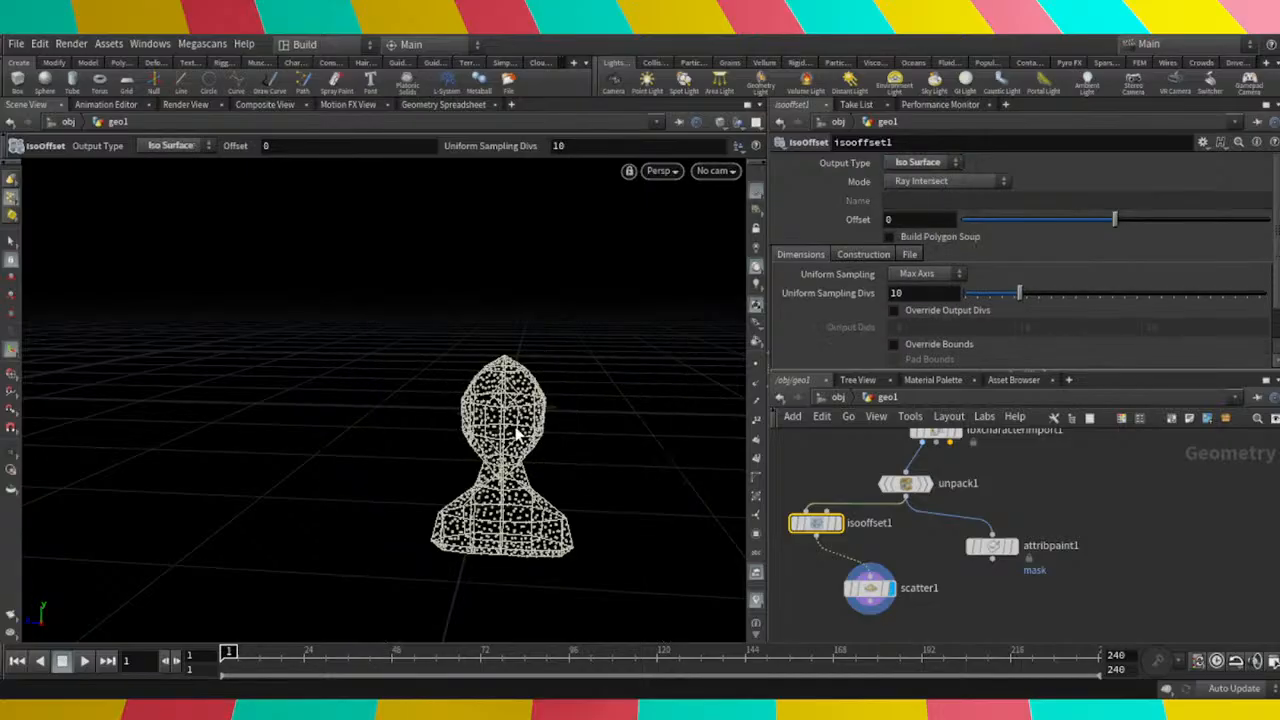
left_click_drag(845, 590, 813, 585)
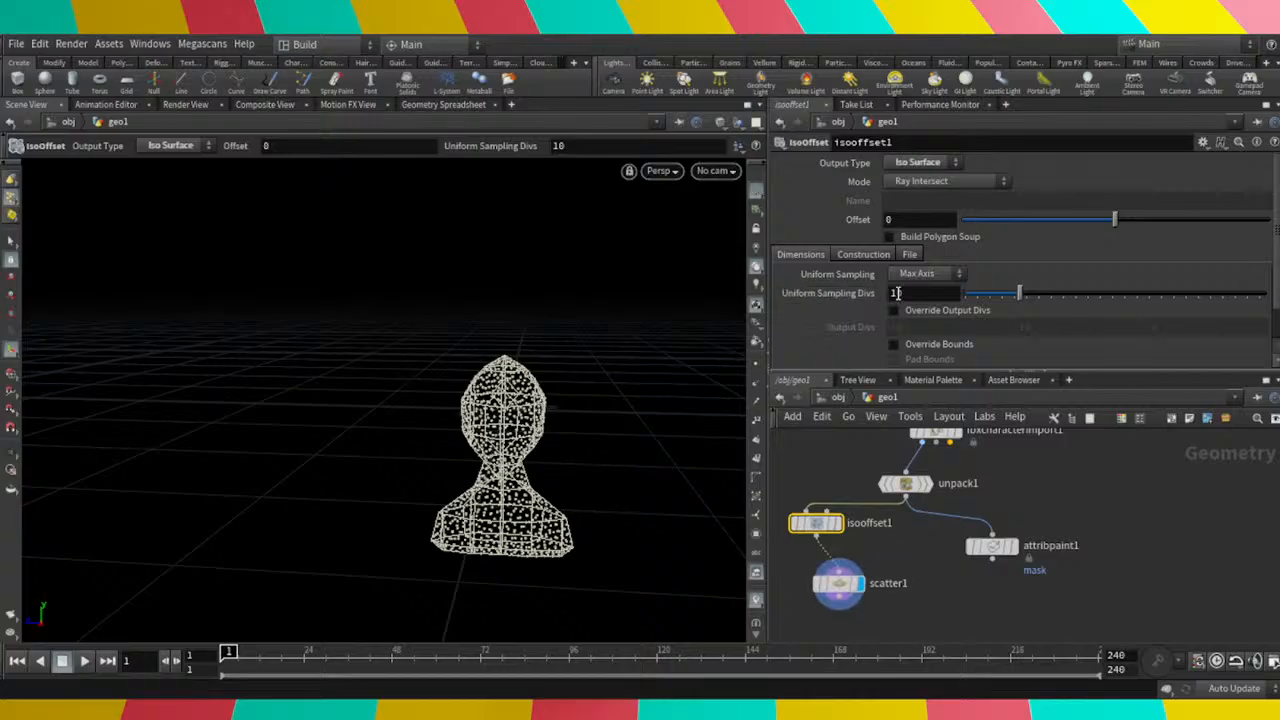
left_click(840, 587)
Display isooffset1 and examine the low-resolution iso surface of the head from the side.
left_click(816, 522)
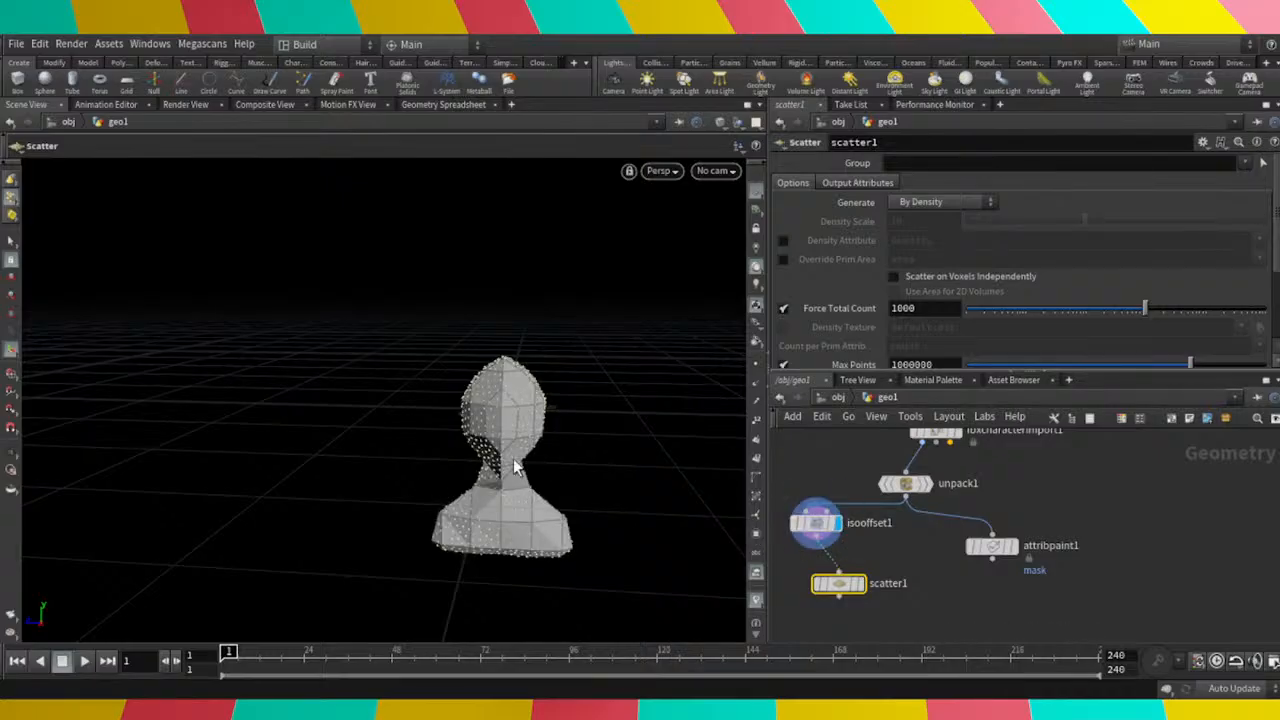
key("Escape")
scroll(514, 455, "up", 6)
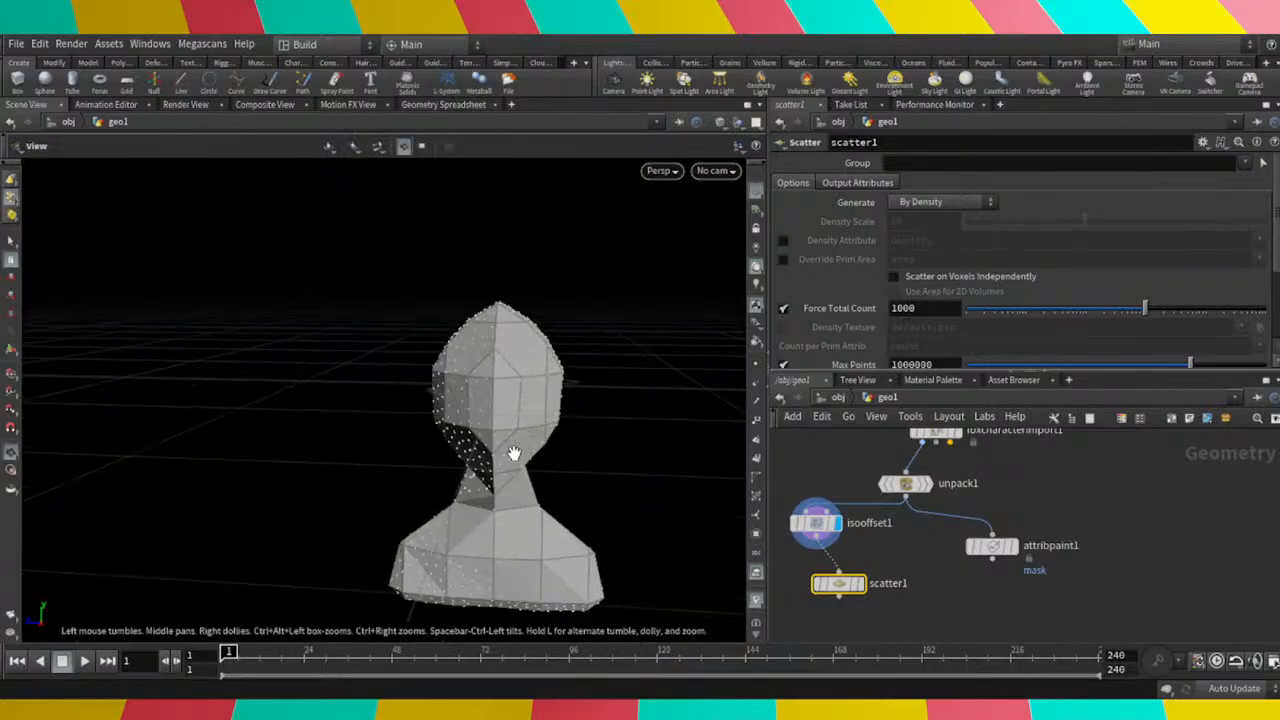
left_click_drag(443, 455, 594, 460)
scroll(594, 460, "down", 5)
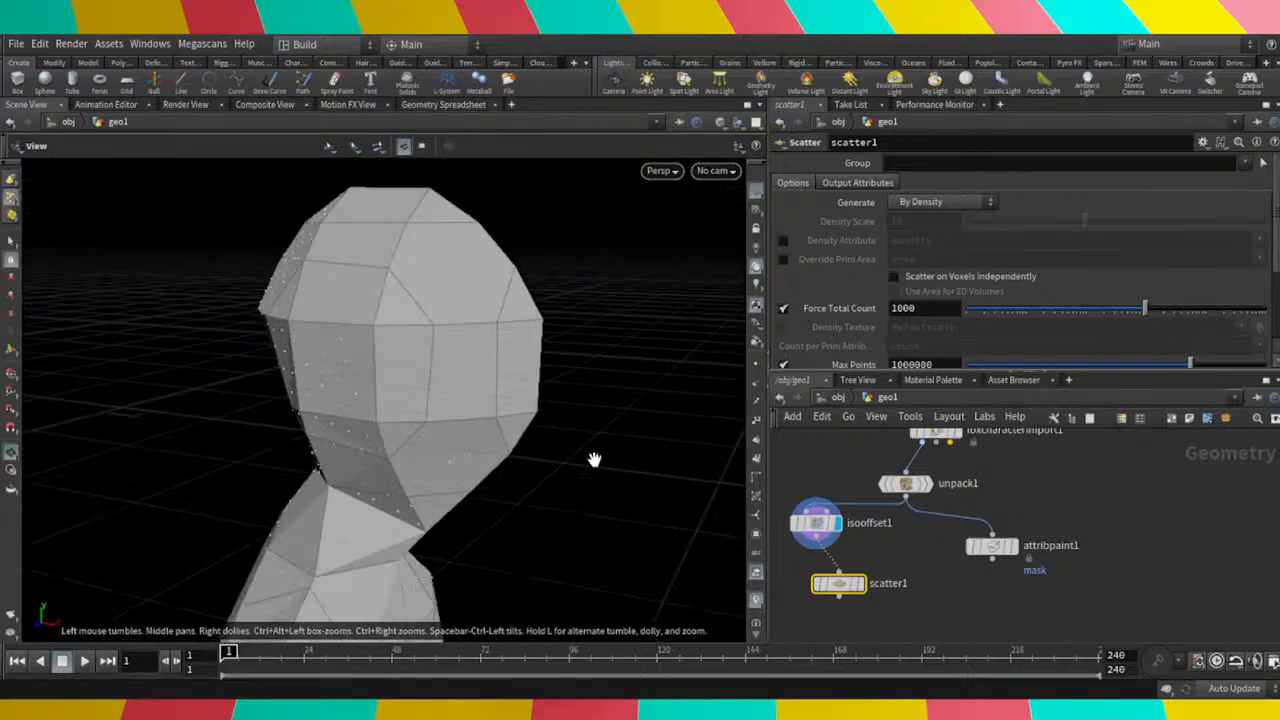
Display scatter1 again and examine how its points are distributed on the iso surface.
left_click(826, 533)
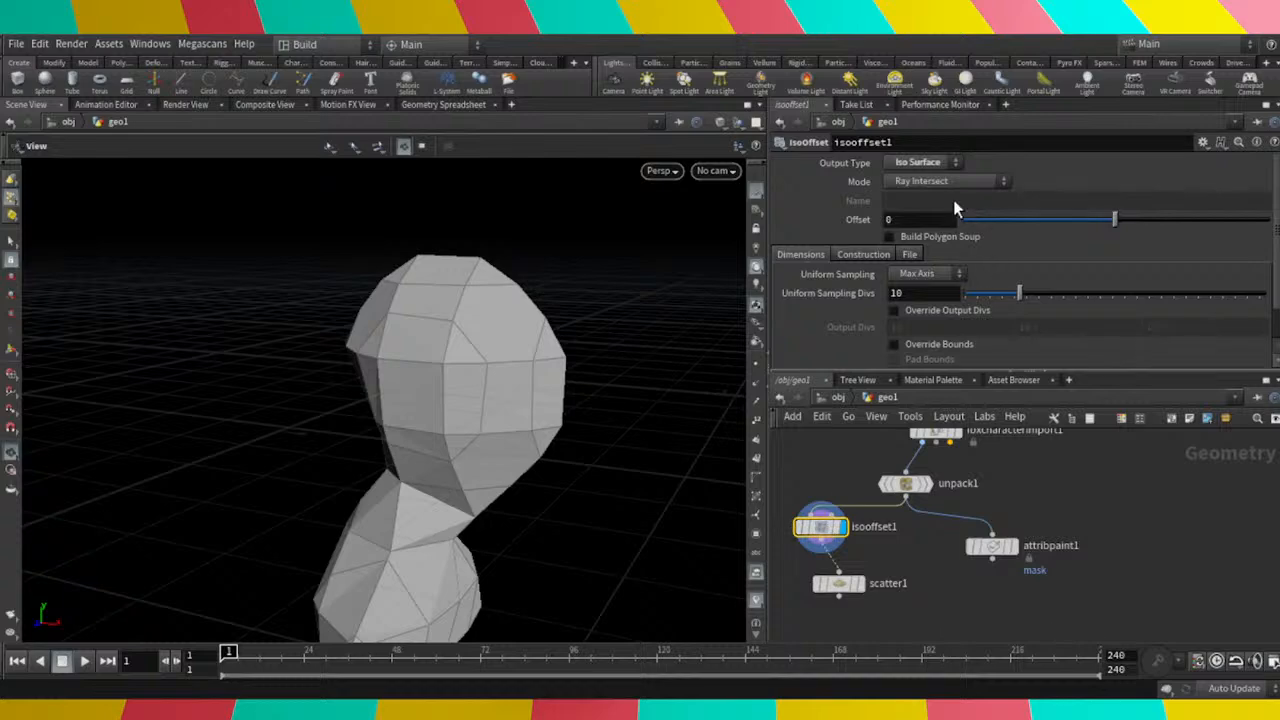
left_click(858, 585)
scroll(510, 445, "up", 5)
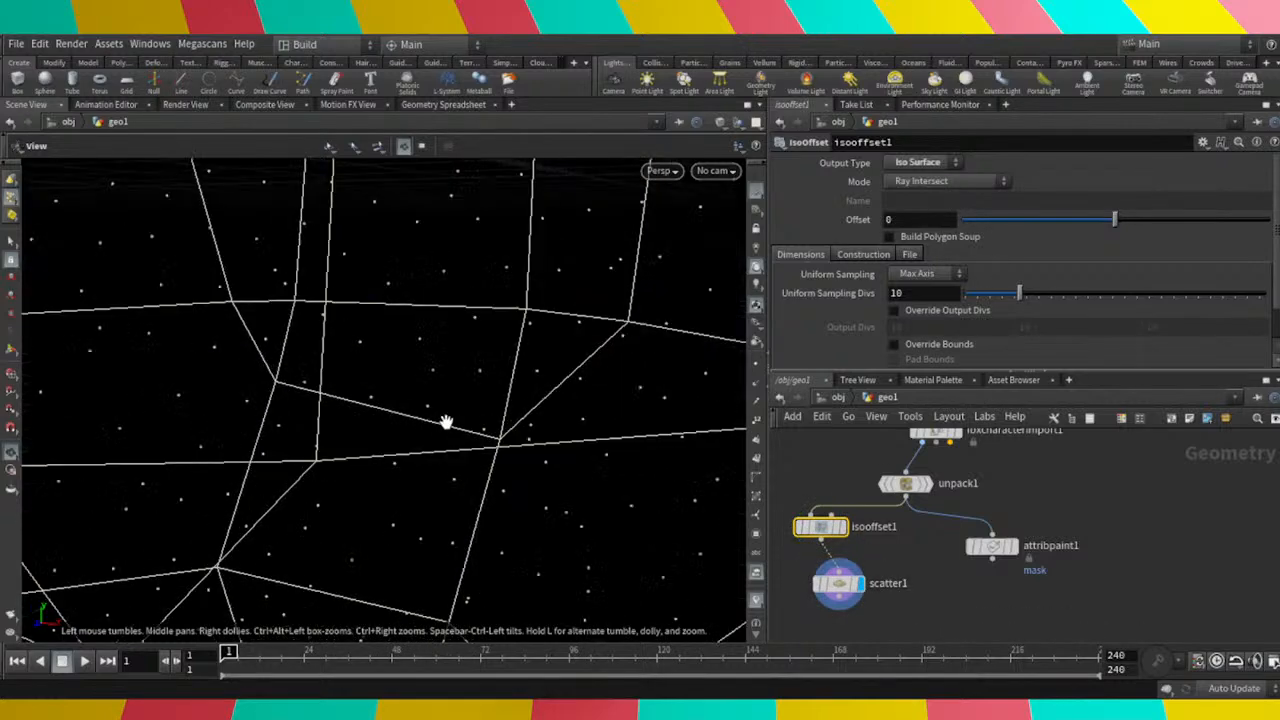
scroll(411, 426, "down", 3)
left_click_drag(409, 429, 600, 470)
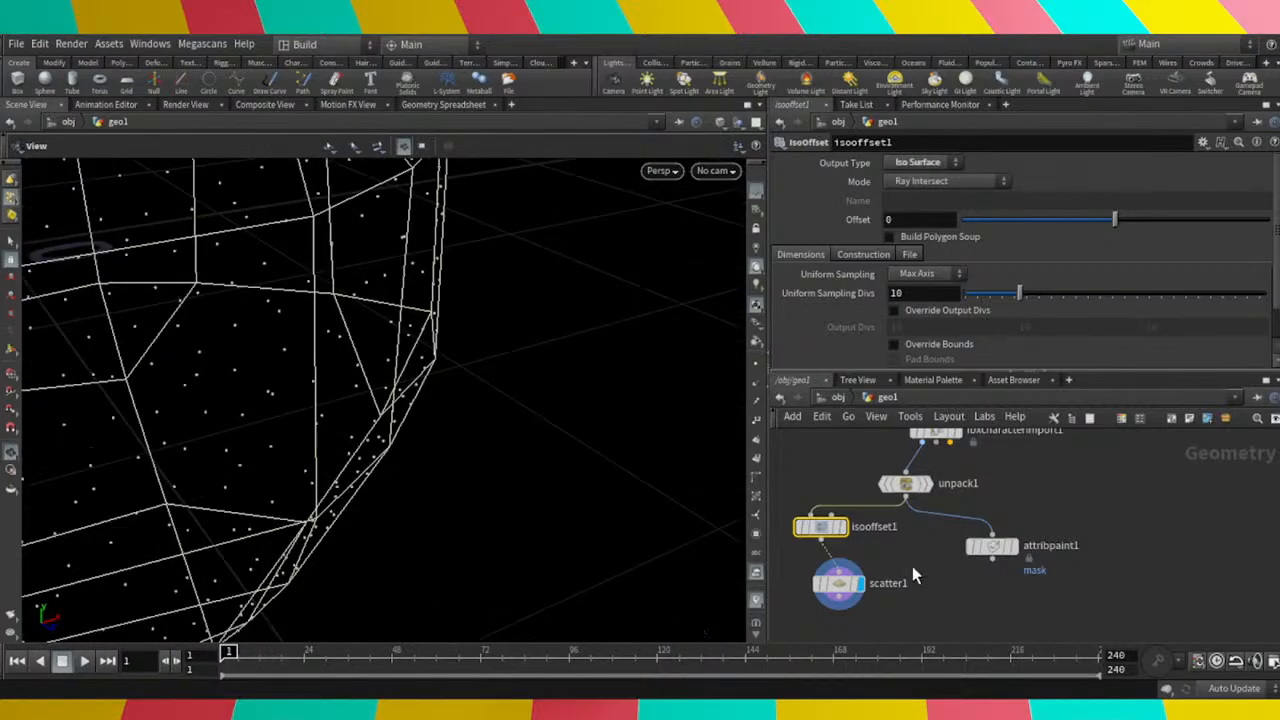
Replace scatter1 with a Points from Volume node fed by isooffset1.
left_click(838, 584)
key("Delete")
key("Tab")
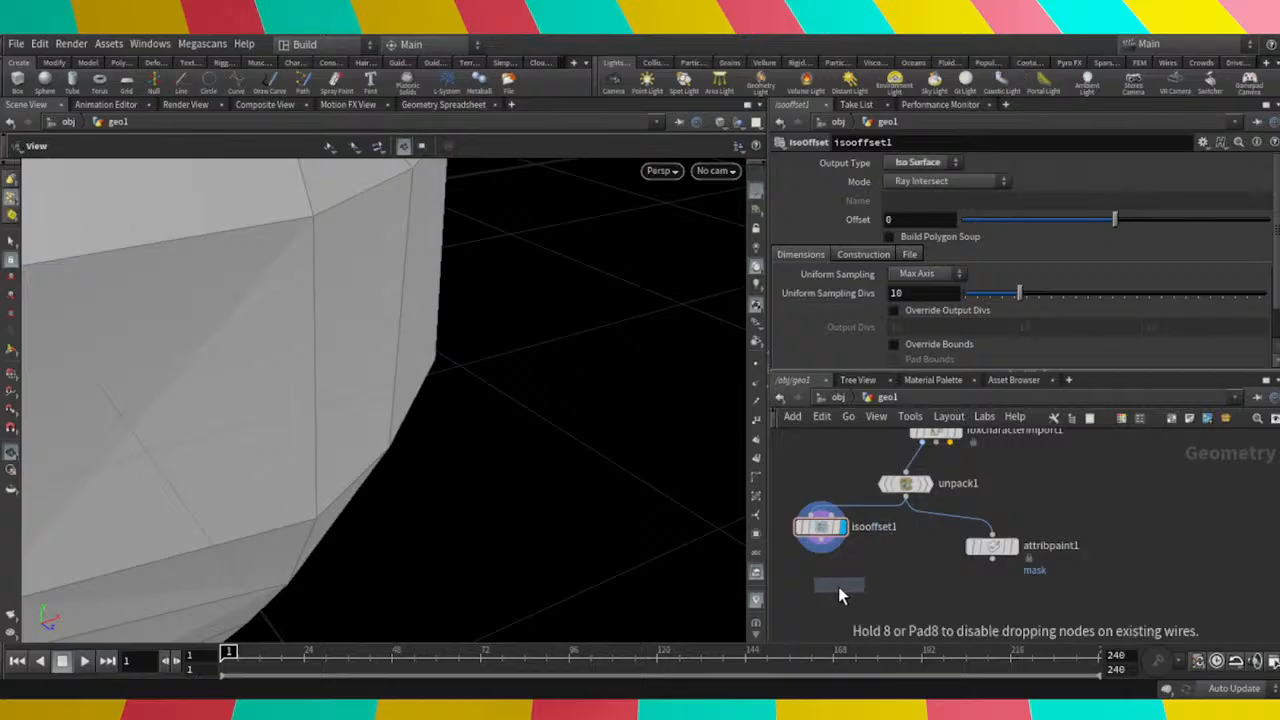
left_click(837, 591)
left_click(821, 551)
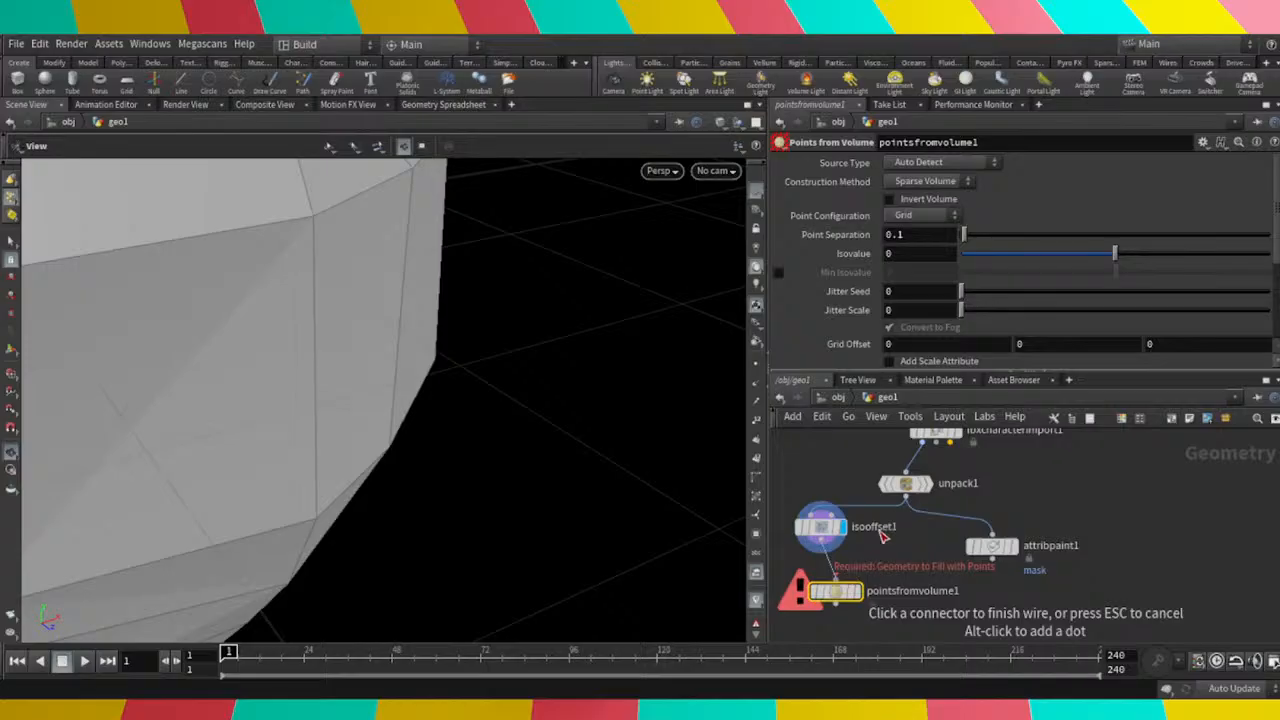
left_click(838, 584)
Display pointsfromvolume1 and examine the grid of points filling the head and shoulders.
scroll(836, 570, "down", 3)
scroll(838, 570, "up", 2)
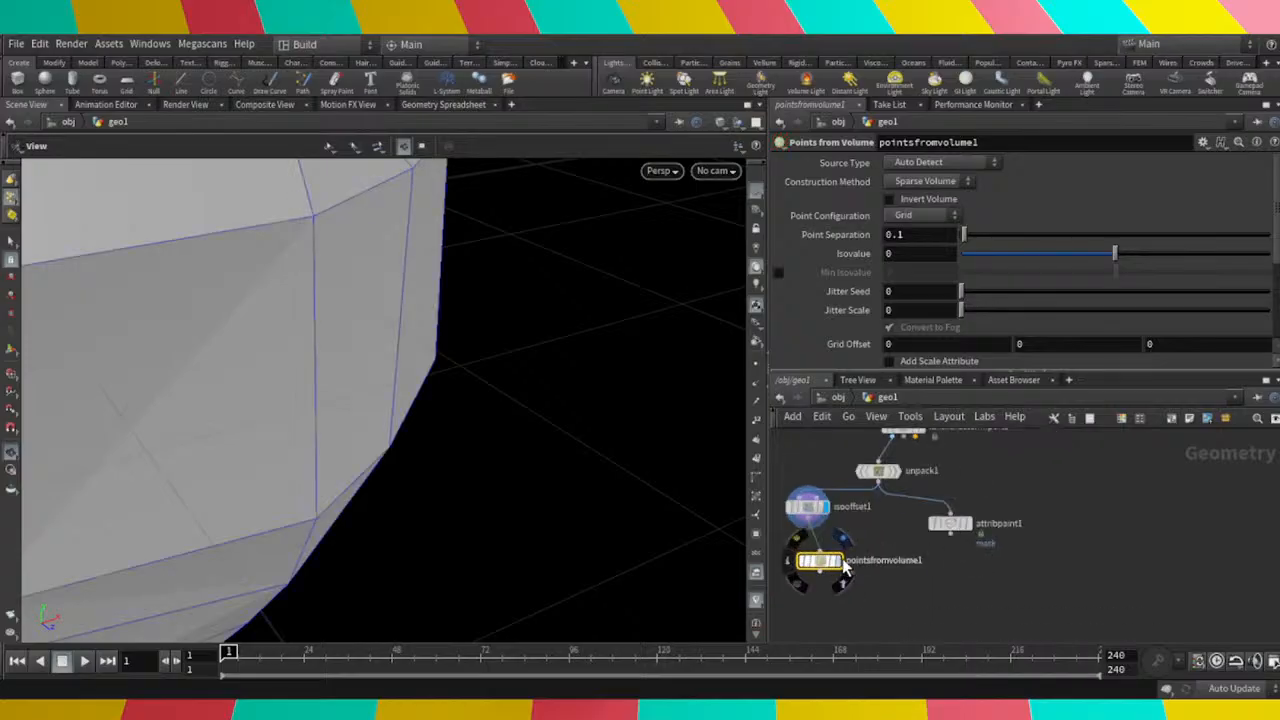
left_click(838, 561)
scroll(443, 396, "down", 10)
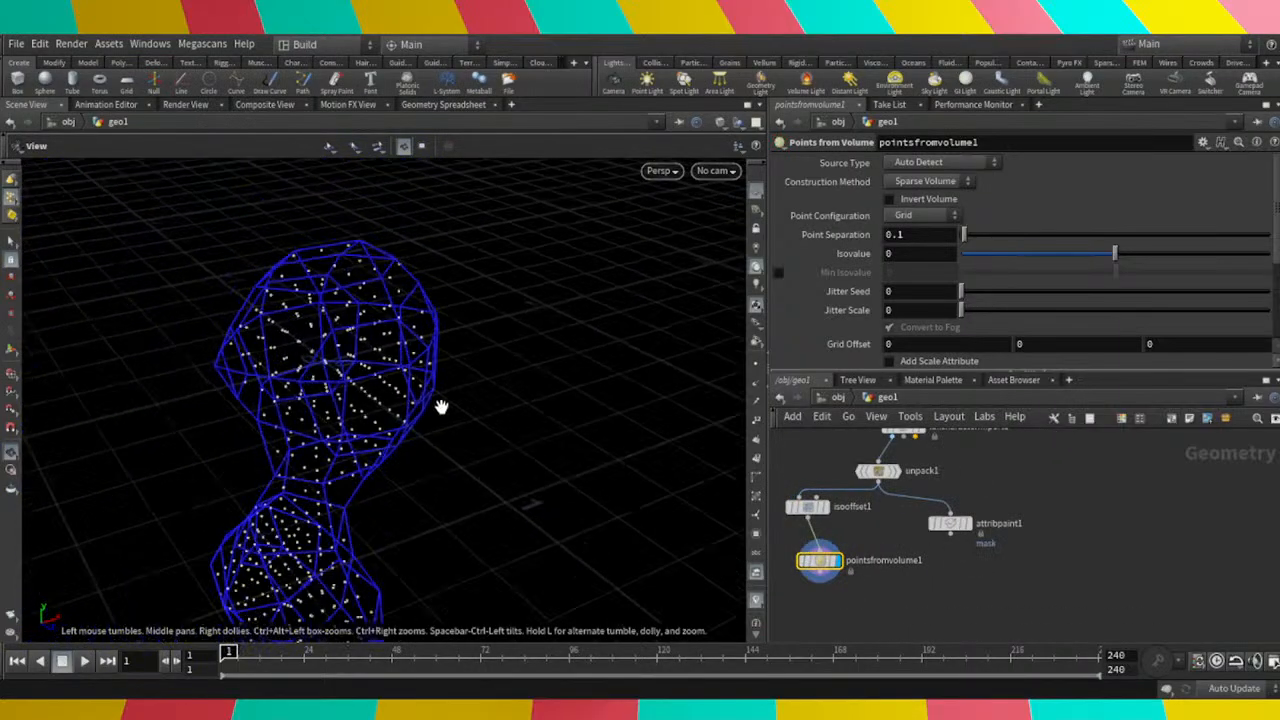
left_click_drag(440, 406, 457, 400)
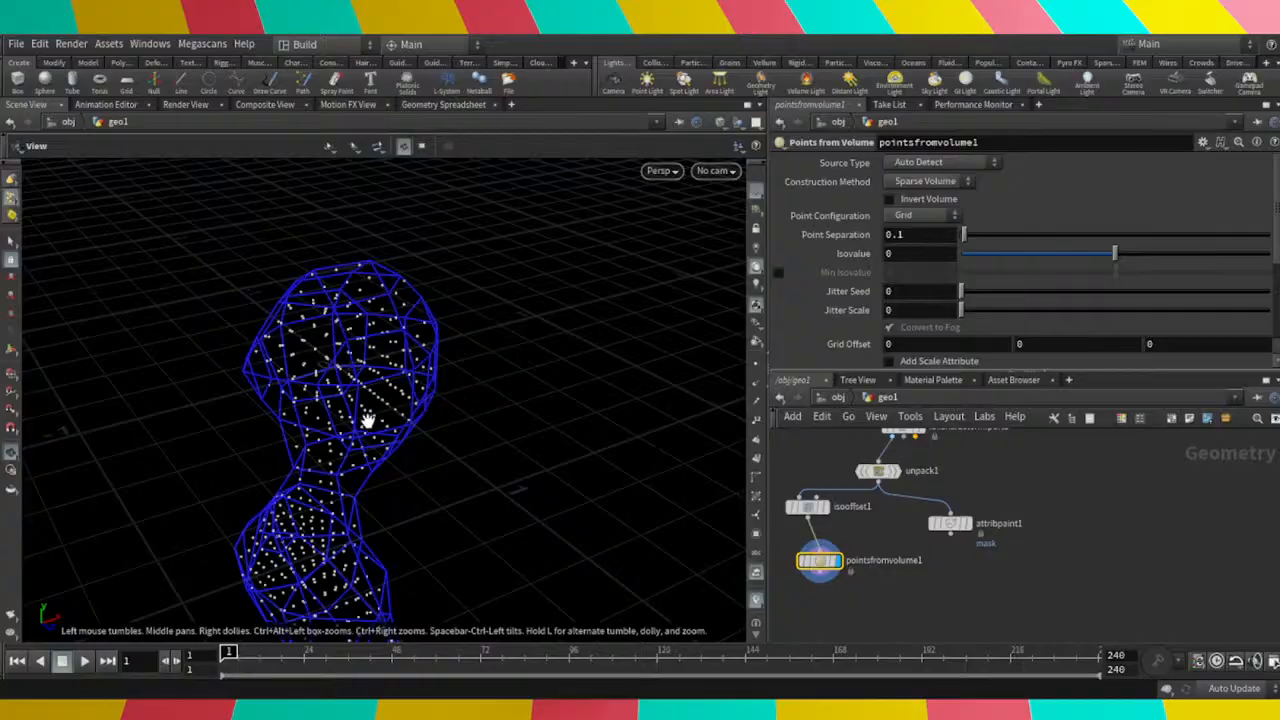
left_click_drag(367, 420, 397, 351)
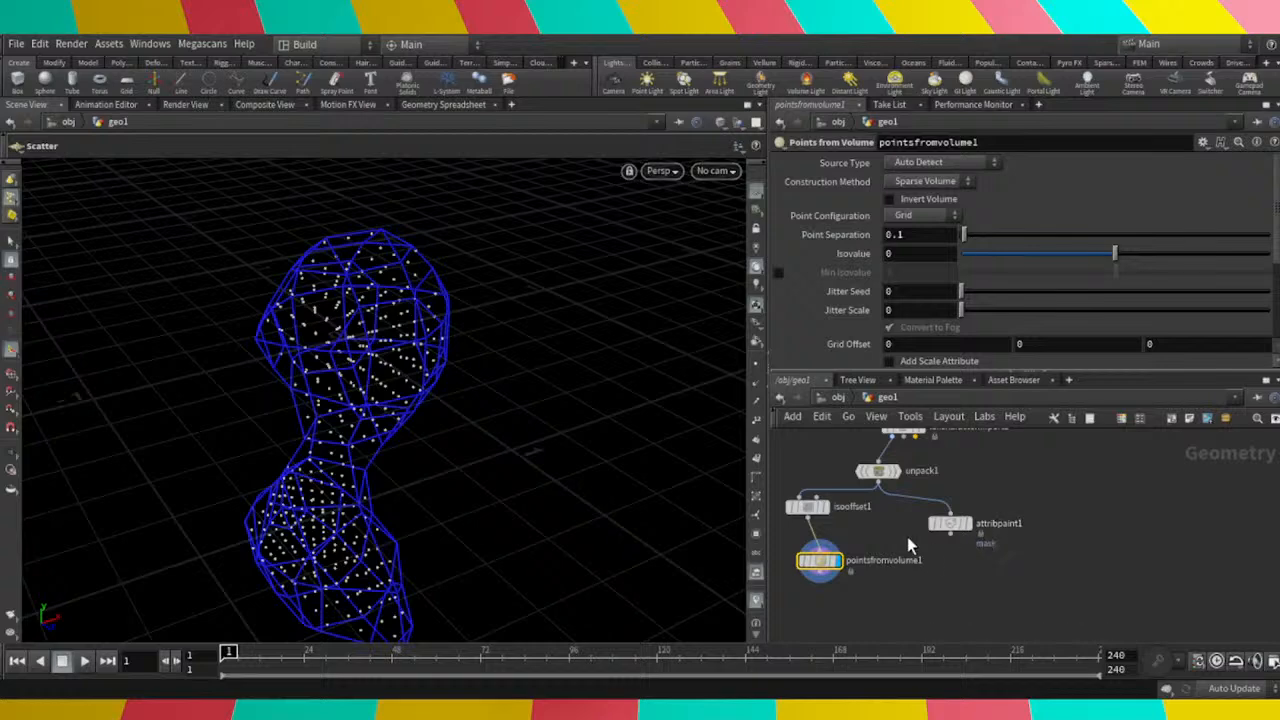
Template attribpaint1 and compare the original head's wireframe with the generated points from the front and side.
mouse_move(965, 530)
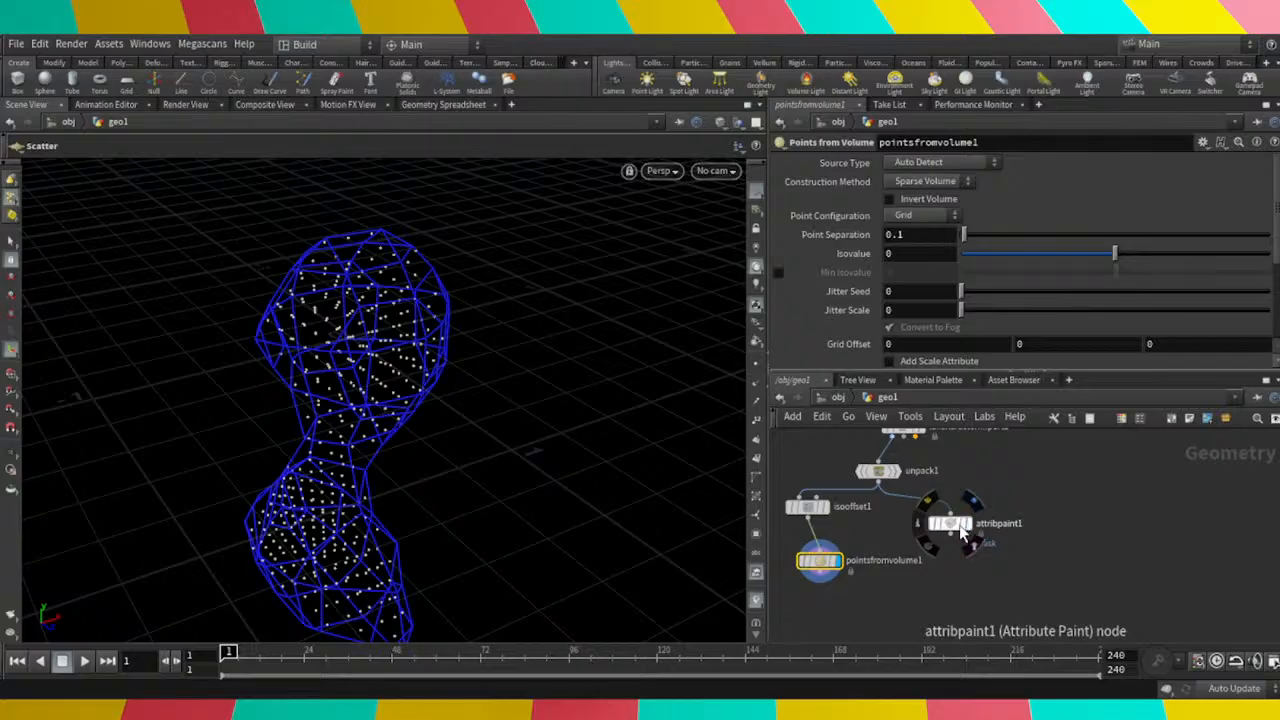
left_click(970, 529)
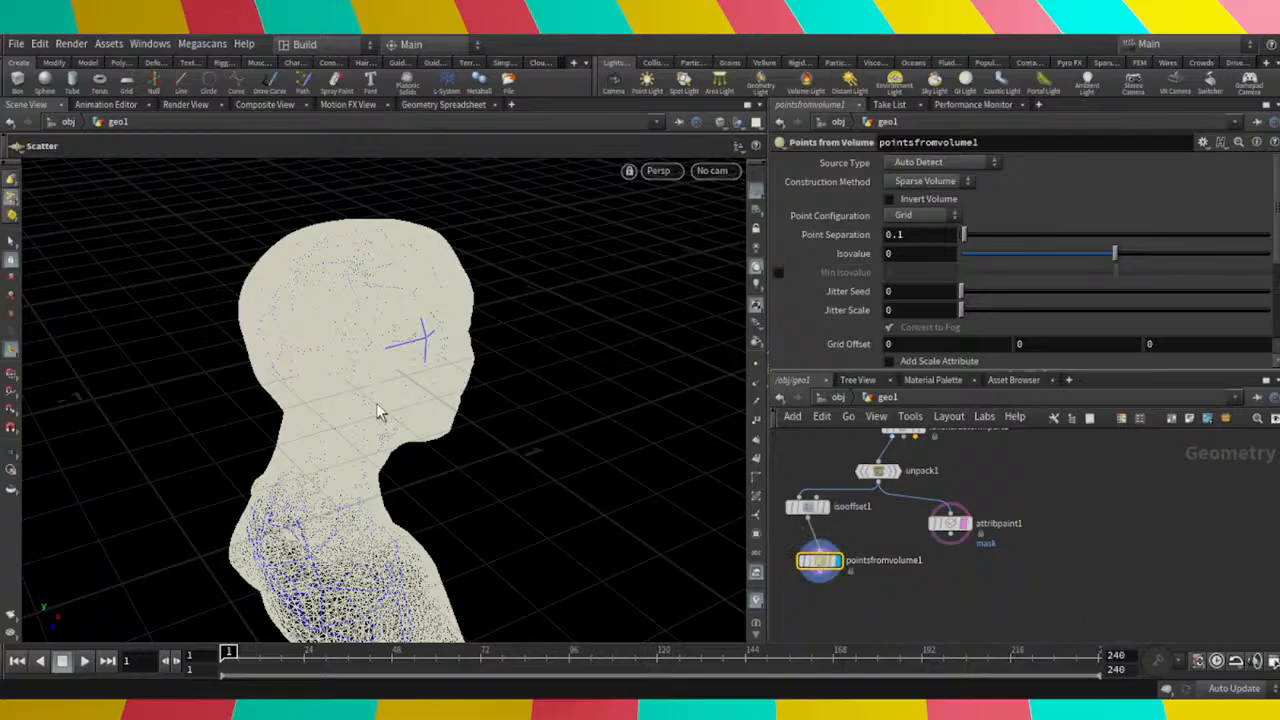
key("Escape")
left_click_drag(376, 403, 297, 507)
scroll(298, 508, "up", 1)
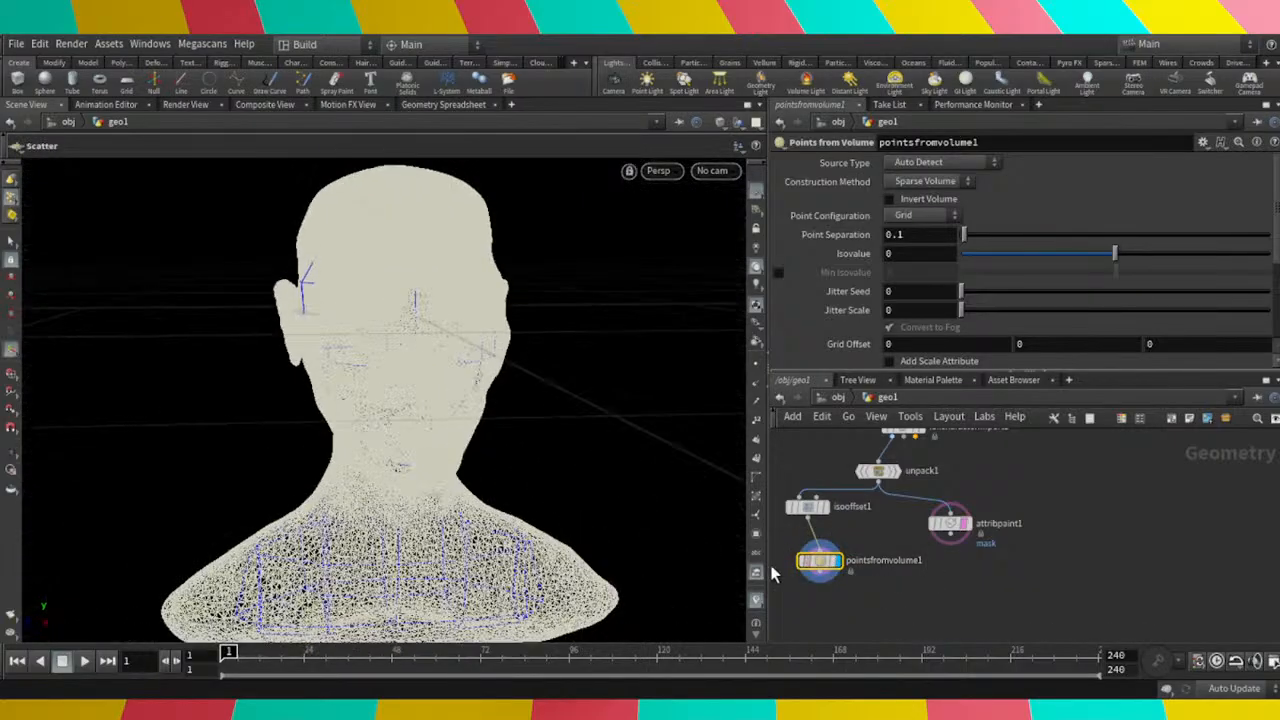
scroll(370, 354, "up", 3, "alt")
scroll(360, 361, "down", 1, "alt")
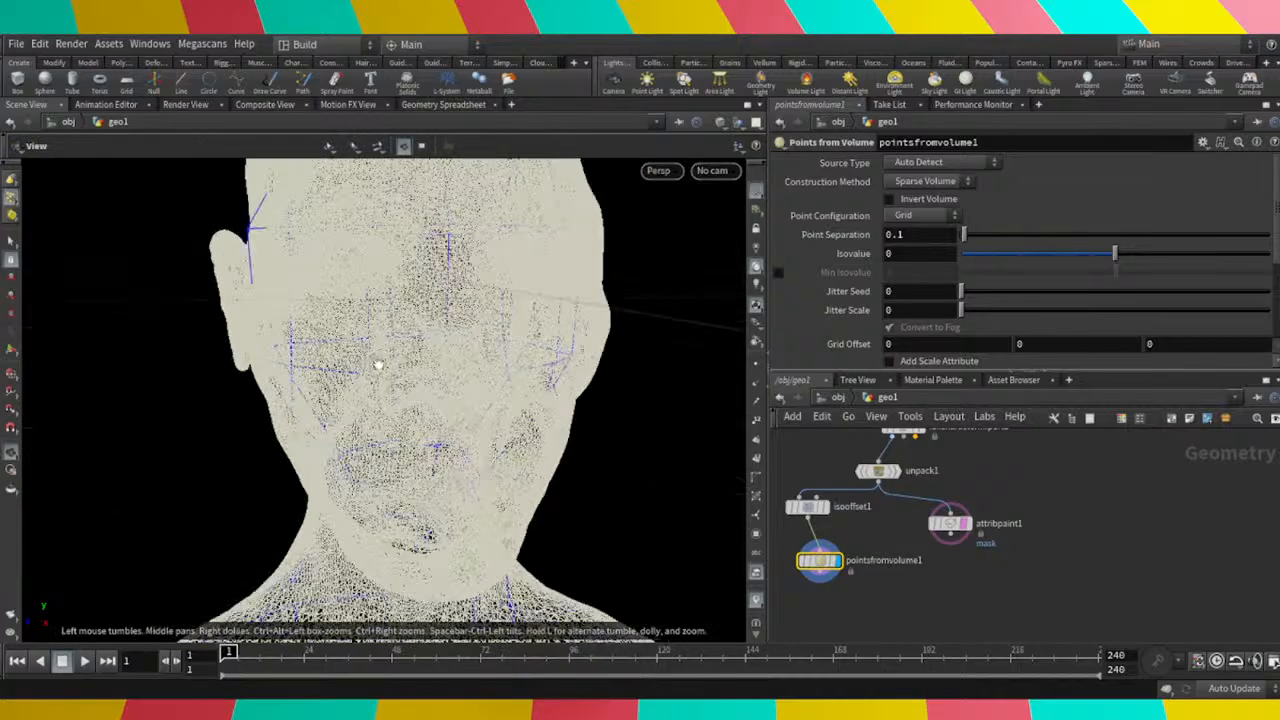
left_click_drag(377, 363, 498, 414, "alt")
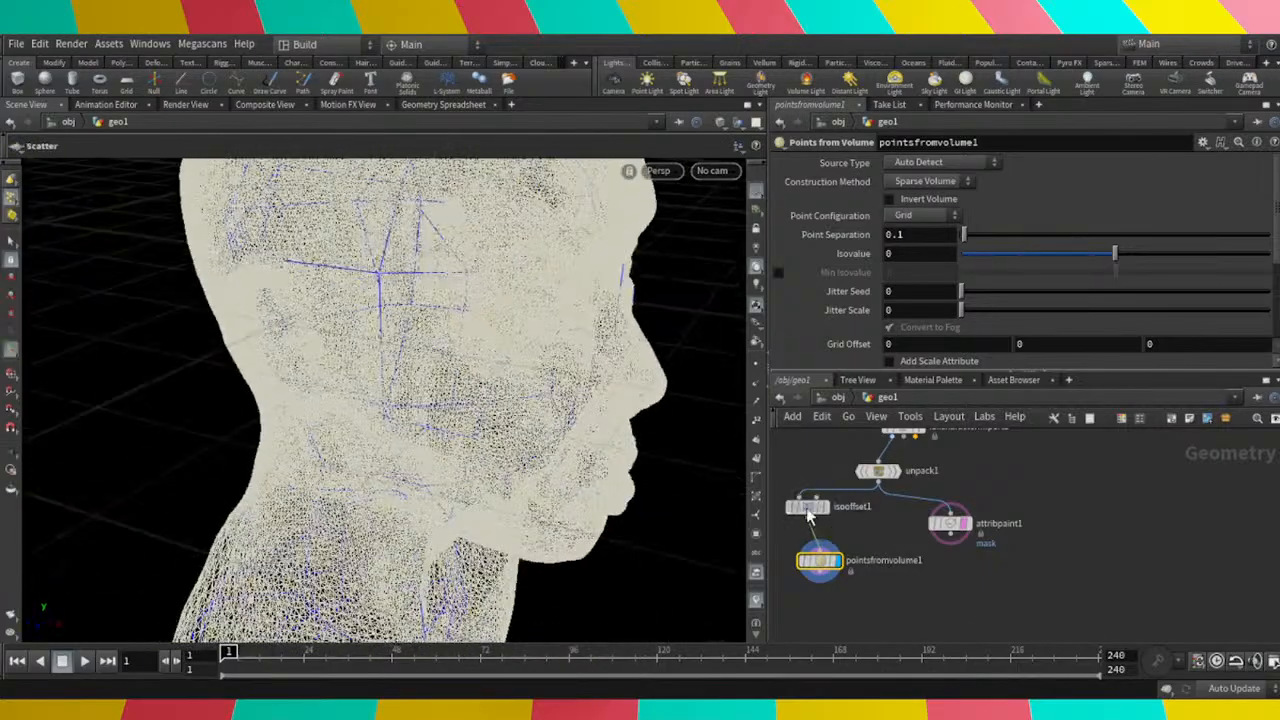
Set isooffset1's output type to Fog Volume and rewire pointsfromvolume1's input directly to unpack1.
left_click(806, 507)
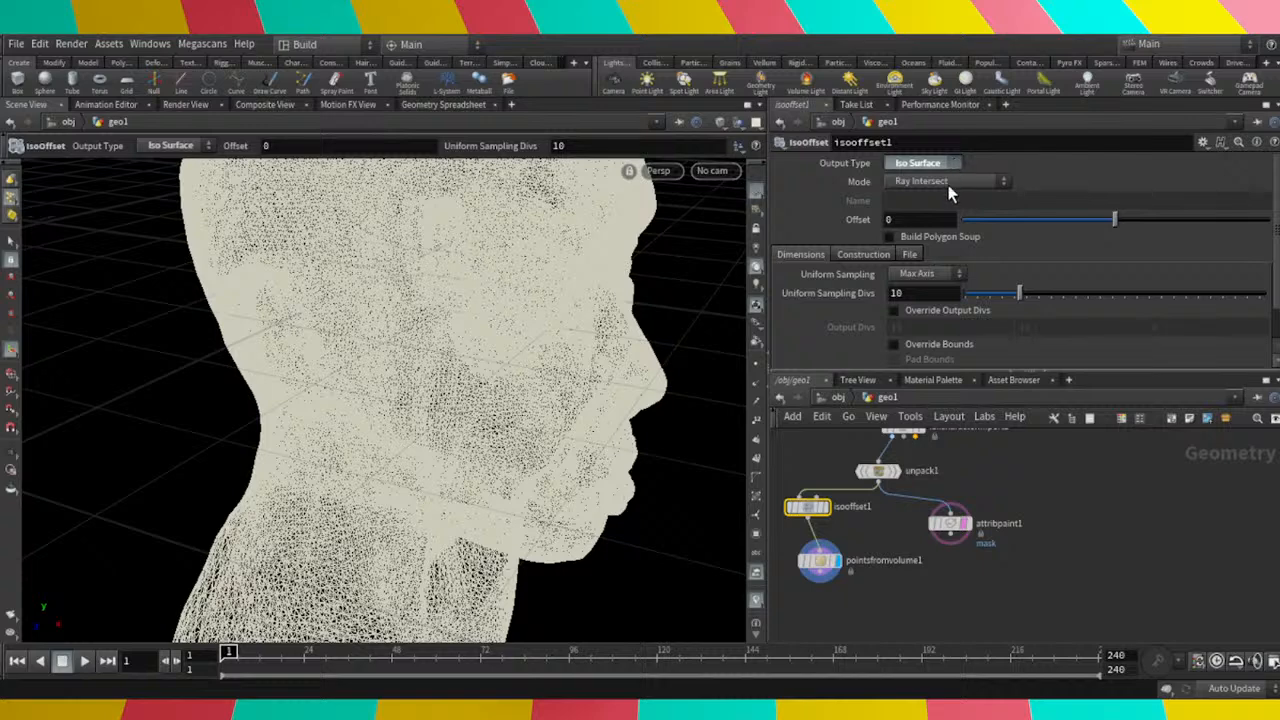
left_click(948, 185)
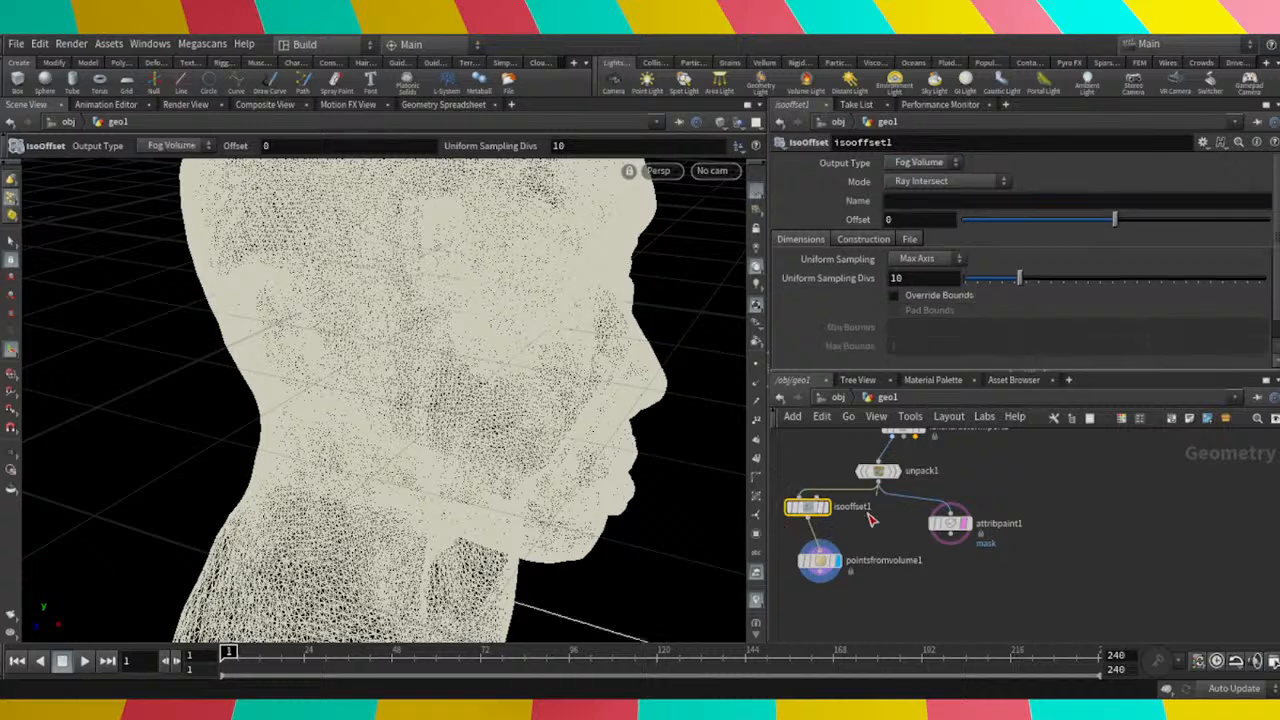
left_click_drag(878, 484, 824, 565)
left_click(824, 563)
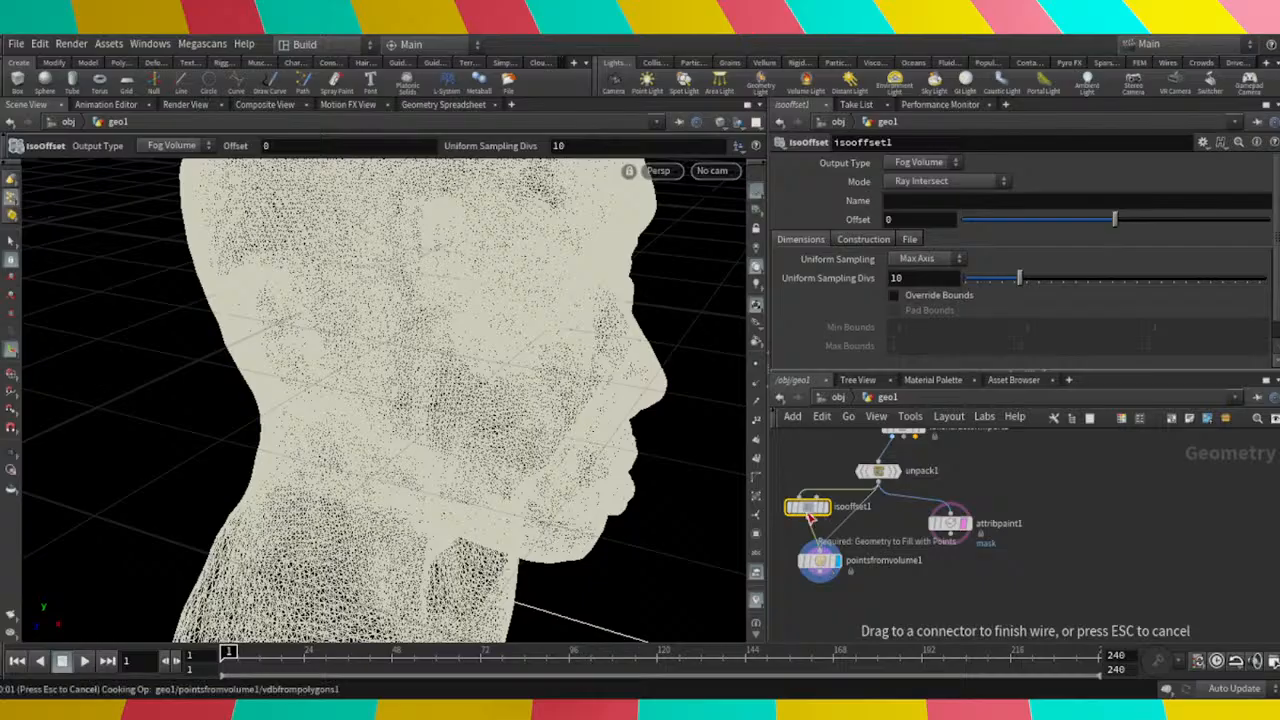
Delete isooffset1 and move pointsfromvolume1 up beneath unpack1.
key("Escape")
left_click_drag(807, 511, 797, 509)
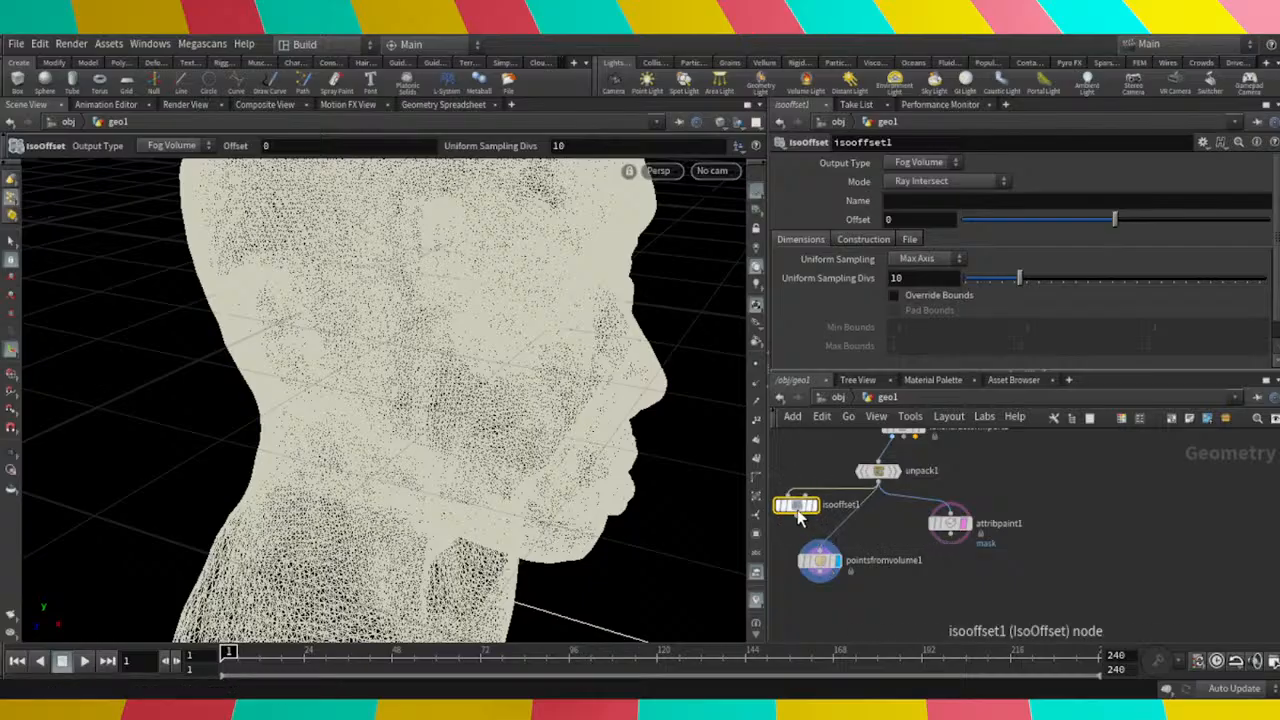
key("Delete")
left_click_drag(820, 560, 828, 527)
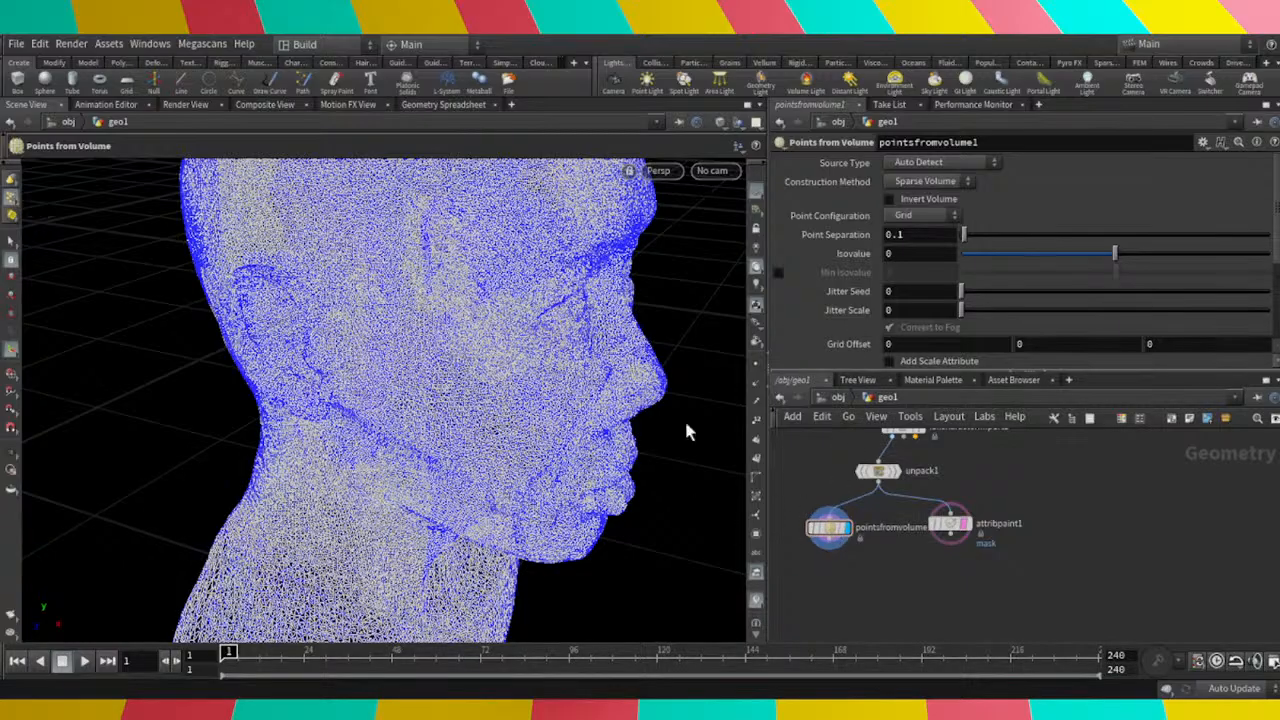
Turn off attribpaint1's template display and examine the points filling the original head shape.
left_click(963, 525)
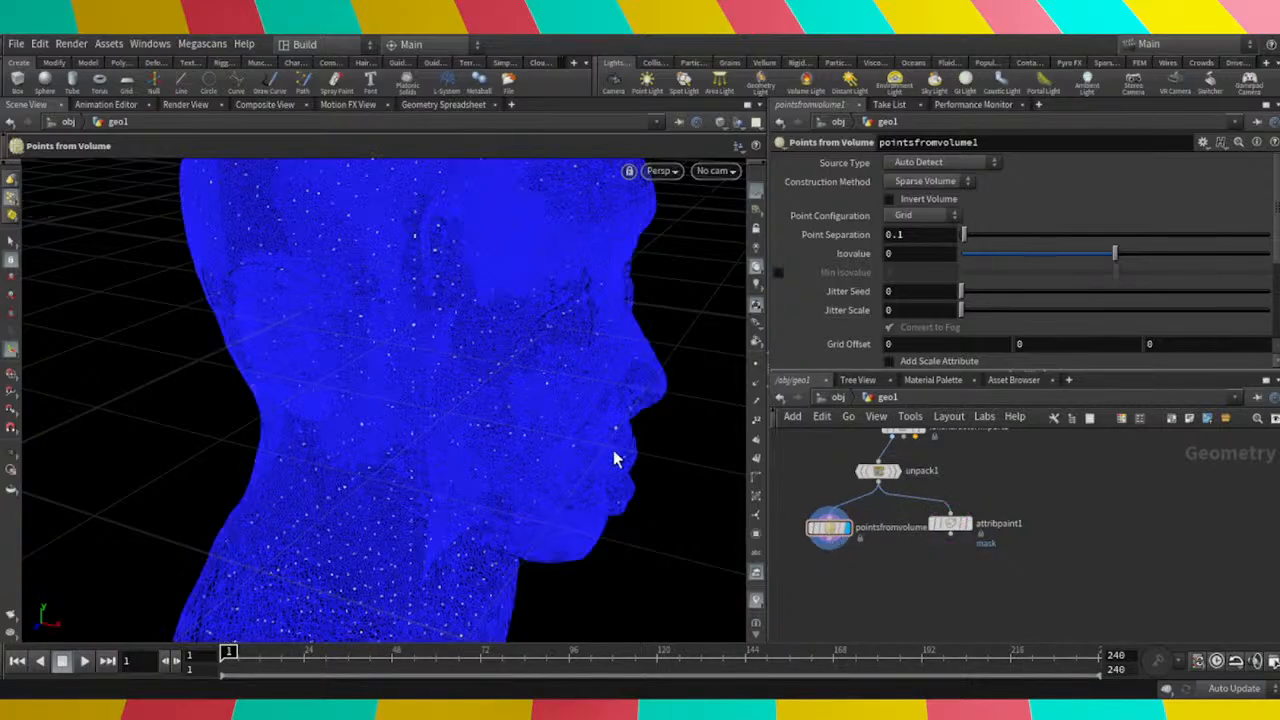
key("Escape")
left_click_drag(615, 458, 551, 383)
scroll(546, 313, "up", 2)
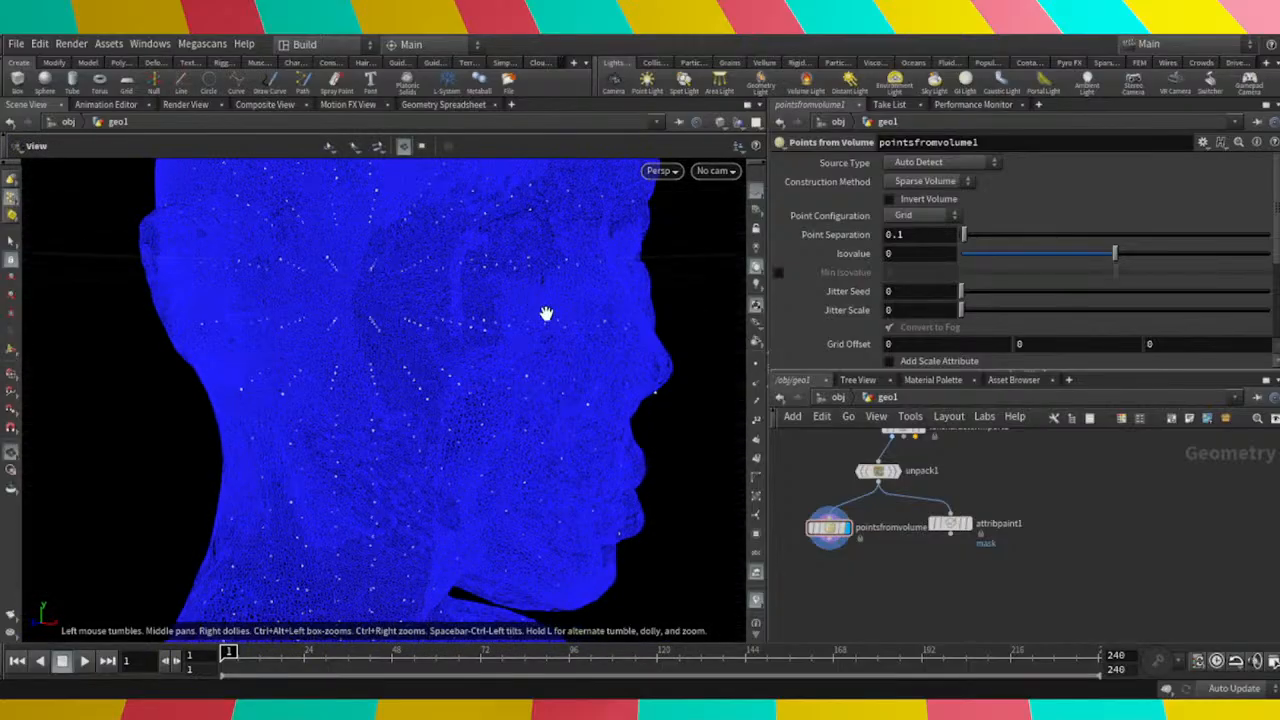
left_click_drag(491, 351, 442, 370)
left_click_drag(403, 397, 529, 391)
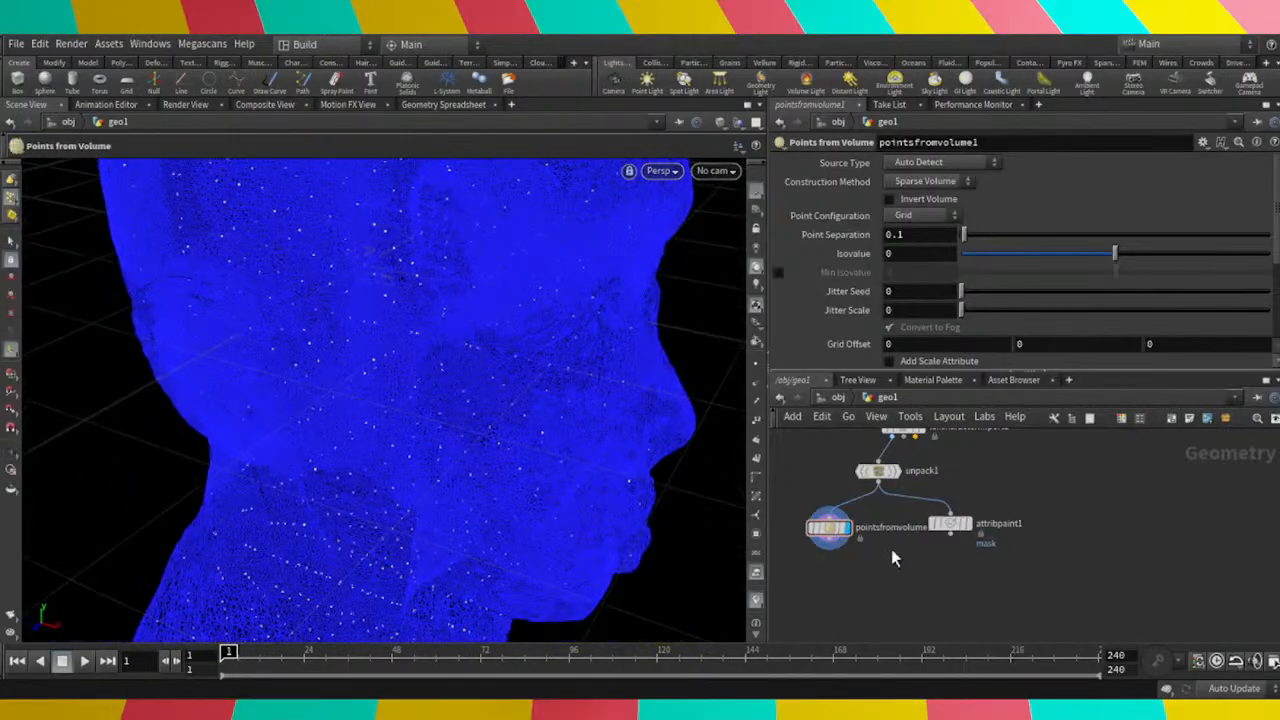
Add a Voronoi Fracture node below pointsfromvolume1.
left_click(830, 538)
middle_click_drag(892, 571, 919, 558)
key("Tab")
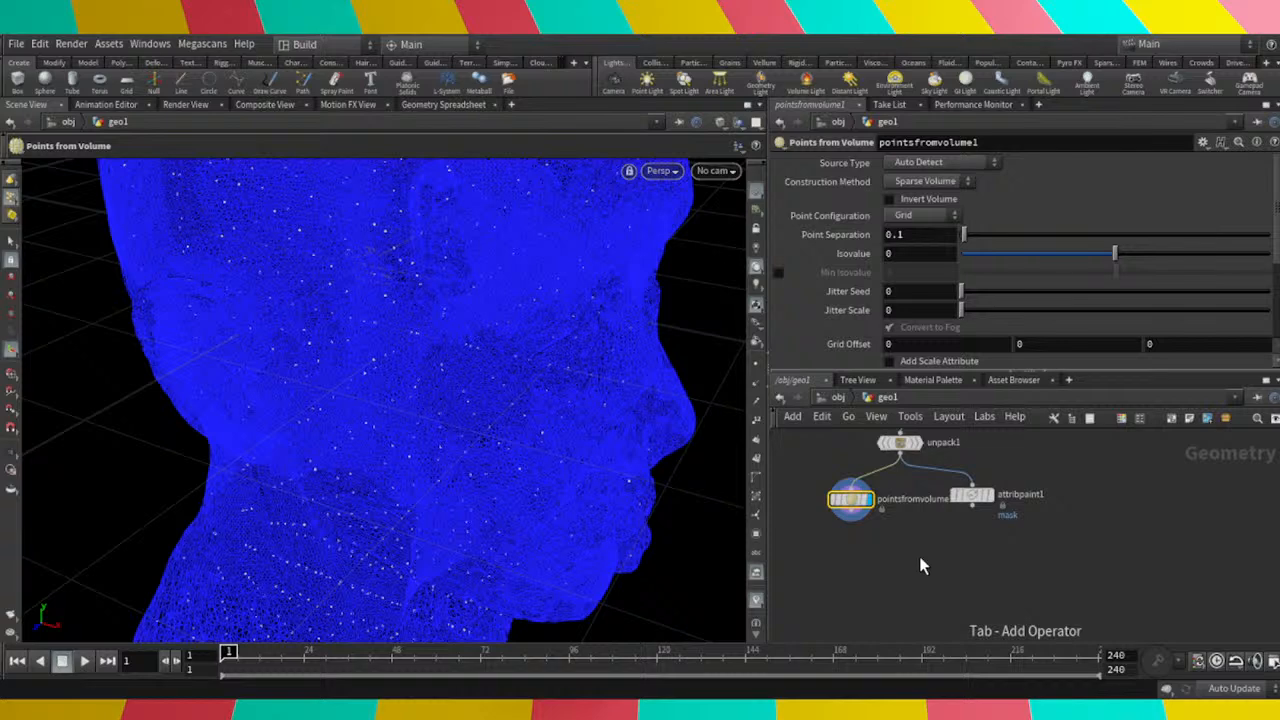
key("Return")
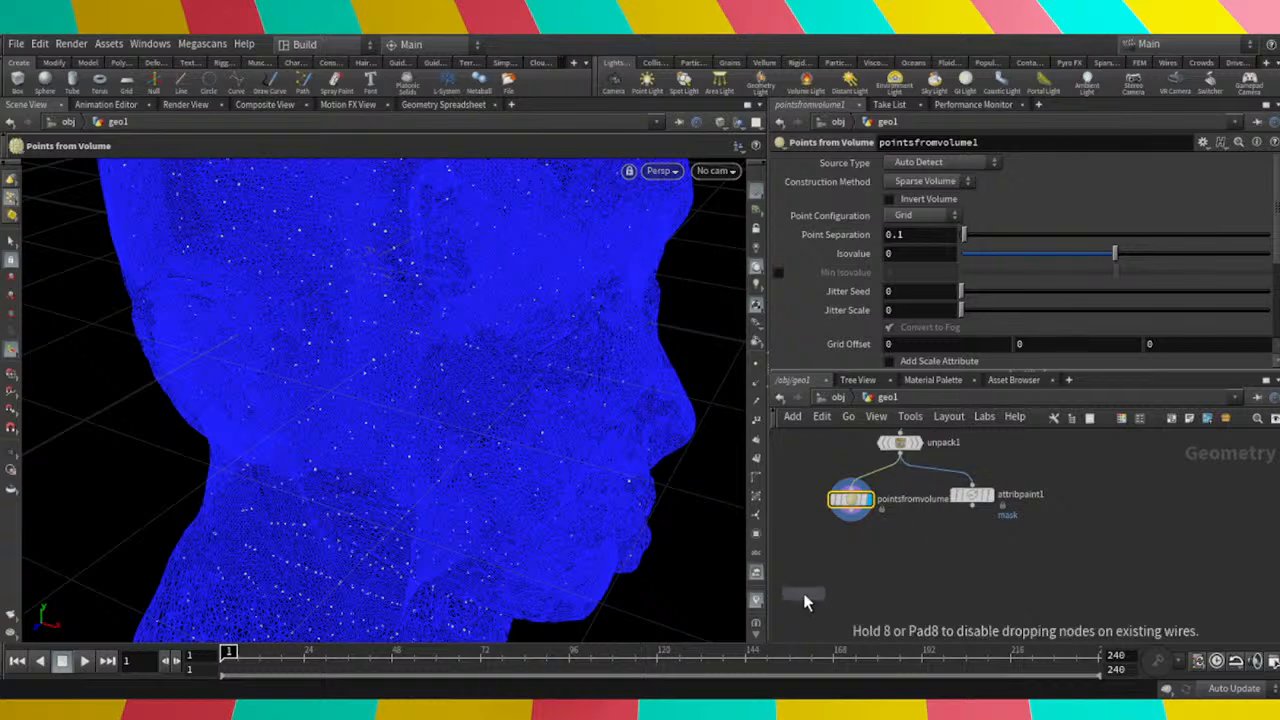
left_click(834, 558)
scroll(942, 586, "down", 2)
middle_click_drag(953, 588, 993, 599)
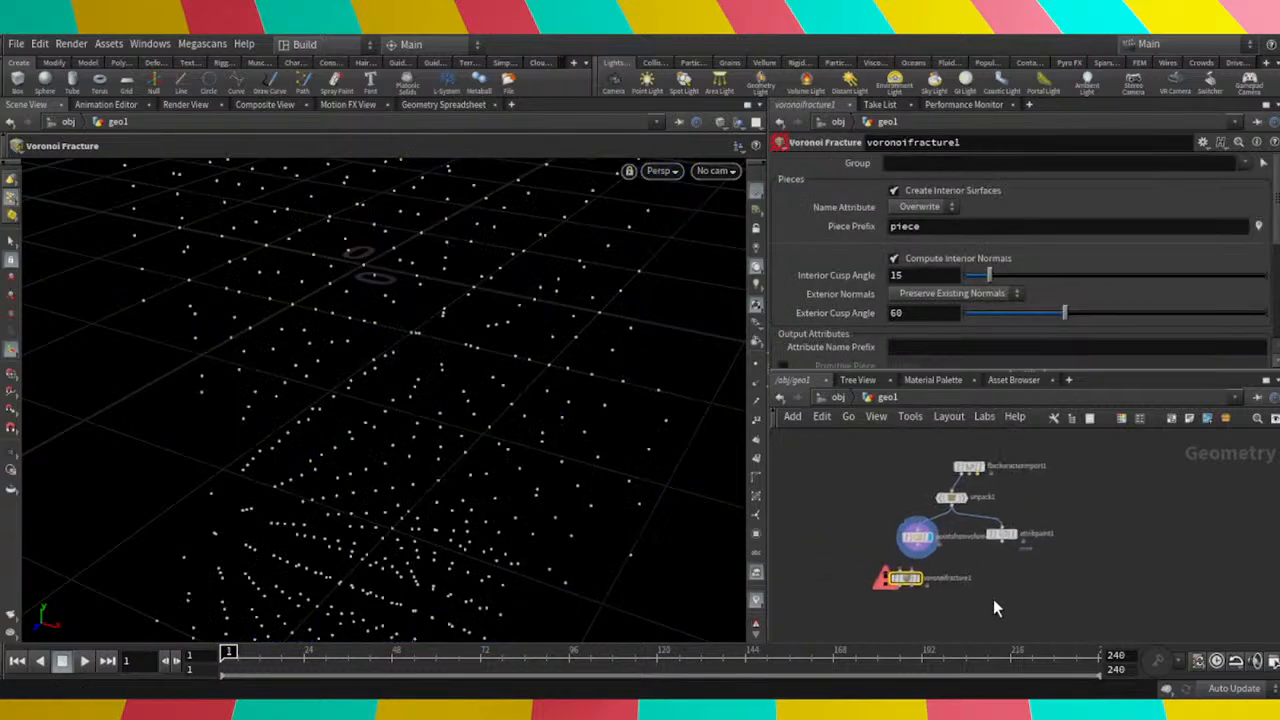
Wire unpack1 and pointsfromvolume1 into voronoifracture1's inputs, cancel the cooking, and move pointsfromvolume1 aside to spread the wires.
scroll(950, 557, "up", 2)
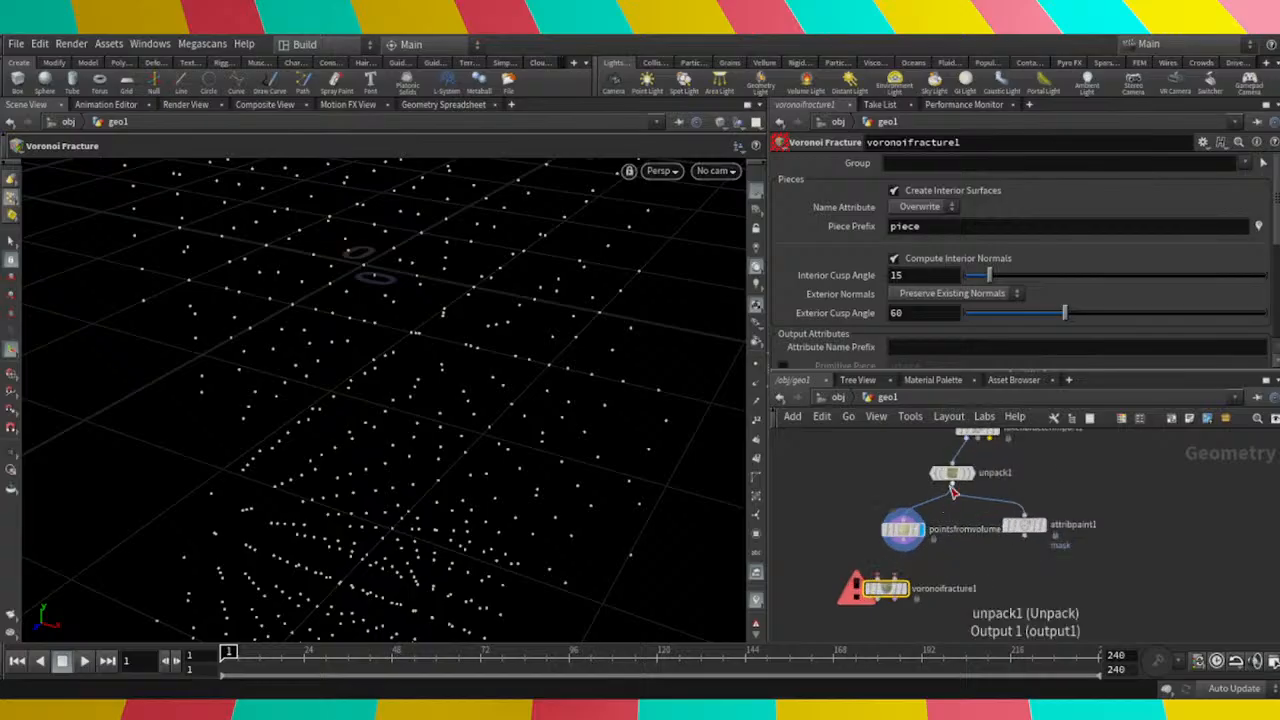
left_click_drag(953, 490, 903, 592)
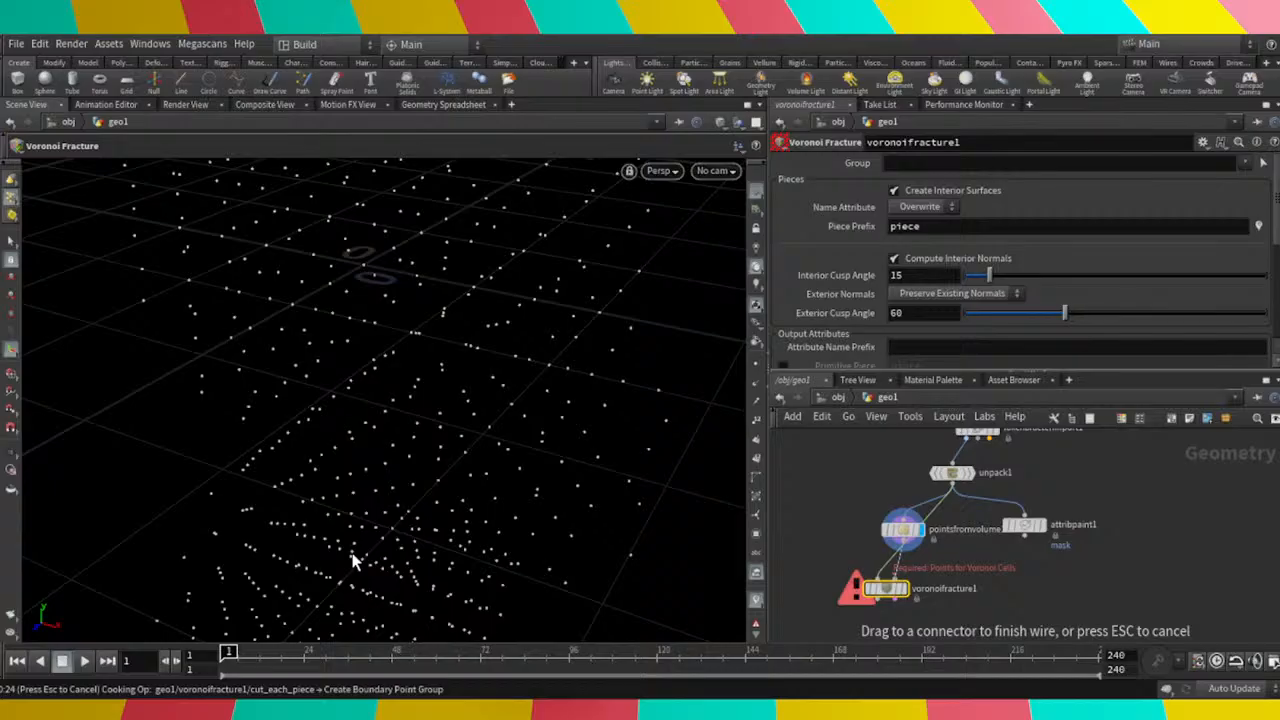
key("Escape")
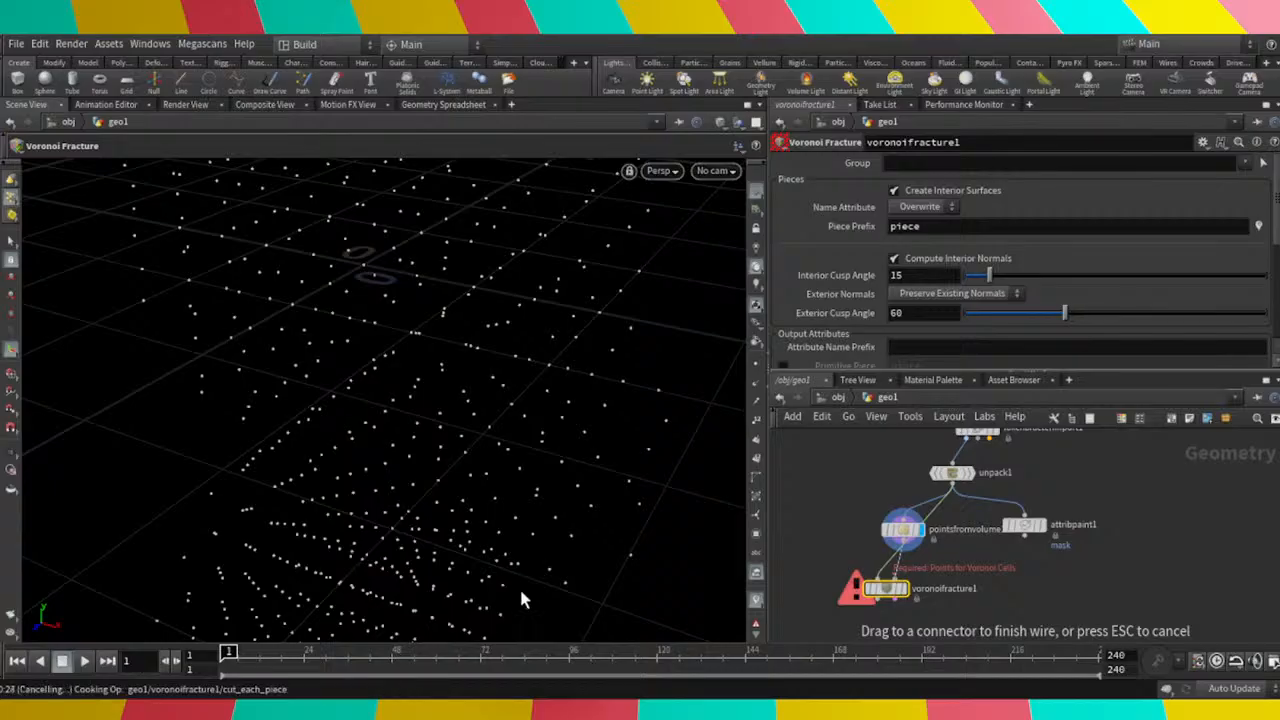
left_click_drag(906, 535, 873, 531)
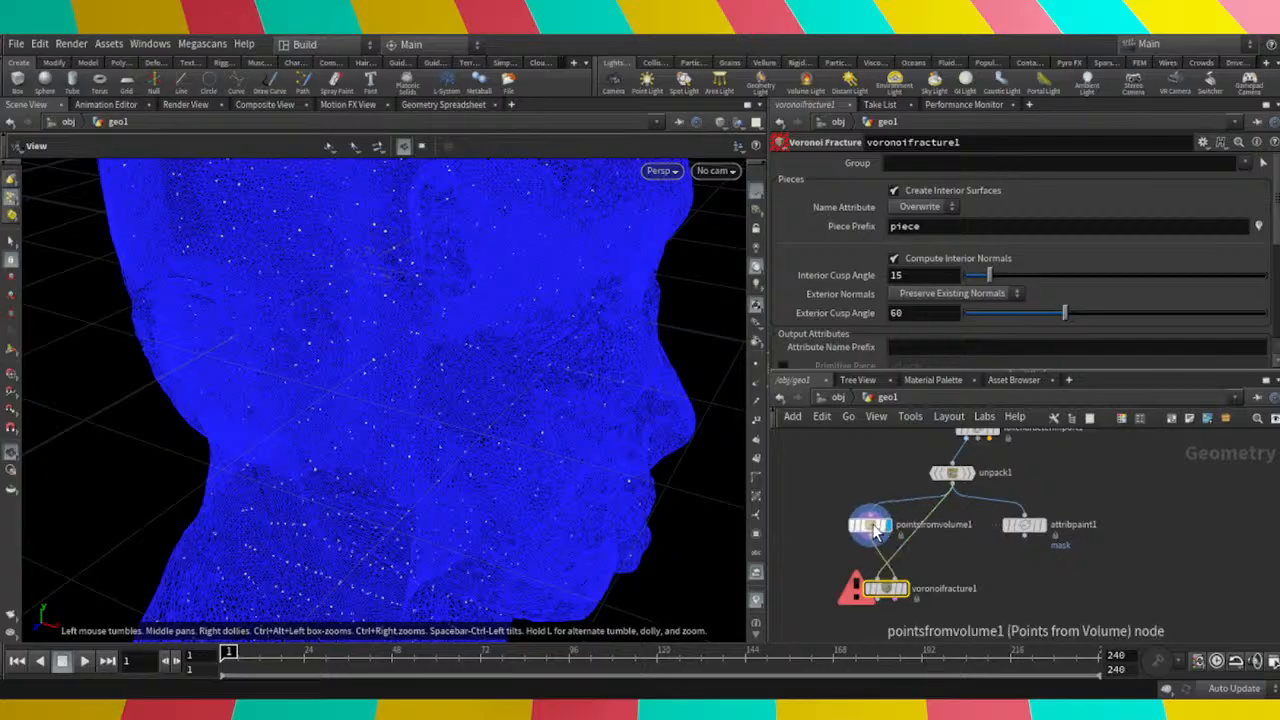
Set pointsfromvolume1's Point Separation to 2.02 and check the point density inside the head.
left_click(873, 529)
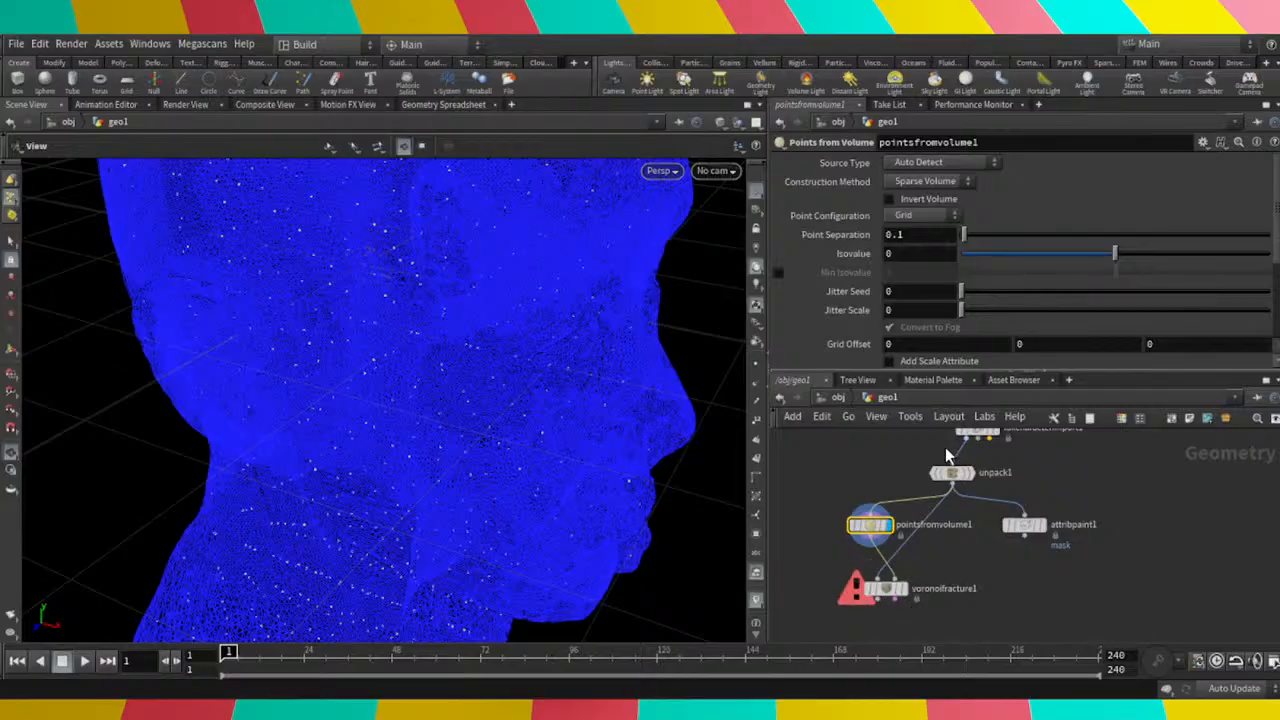
scroll(960, 290, "down", 1)
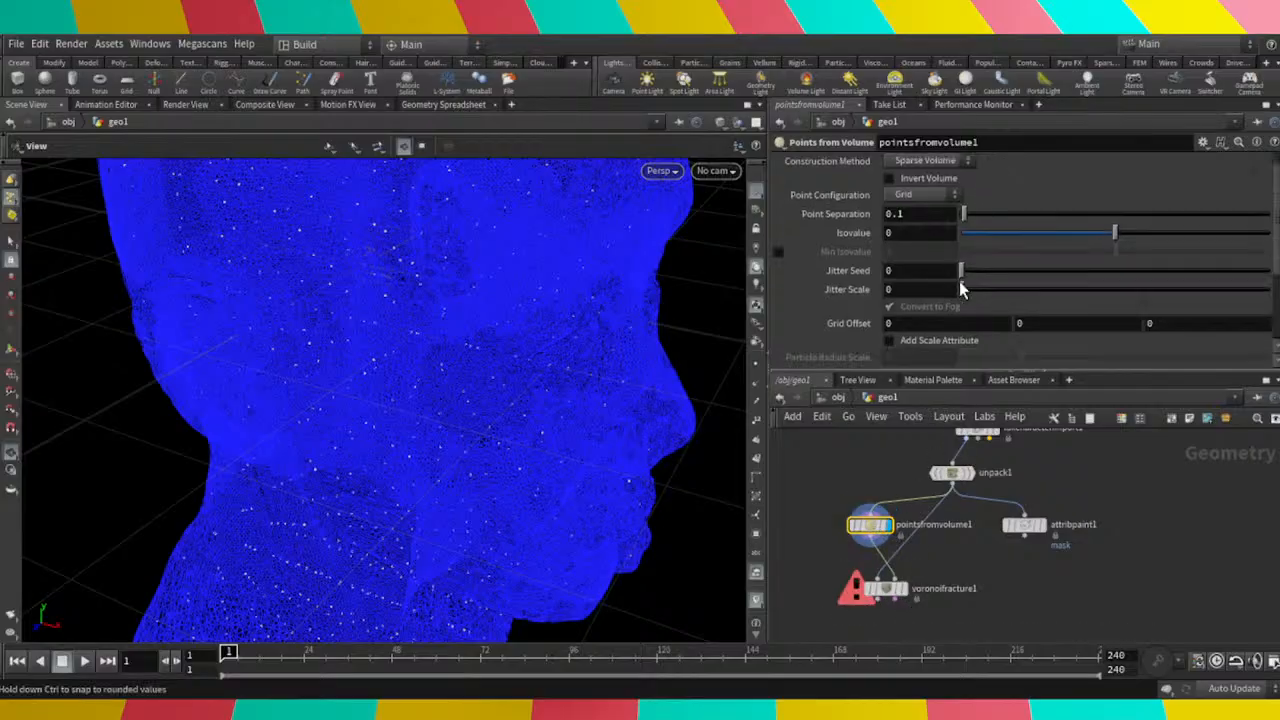
scroll(960, 285, "up", 1)
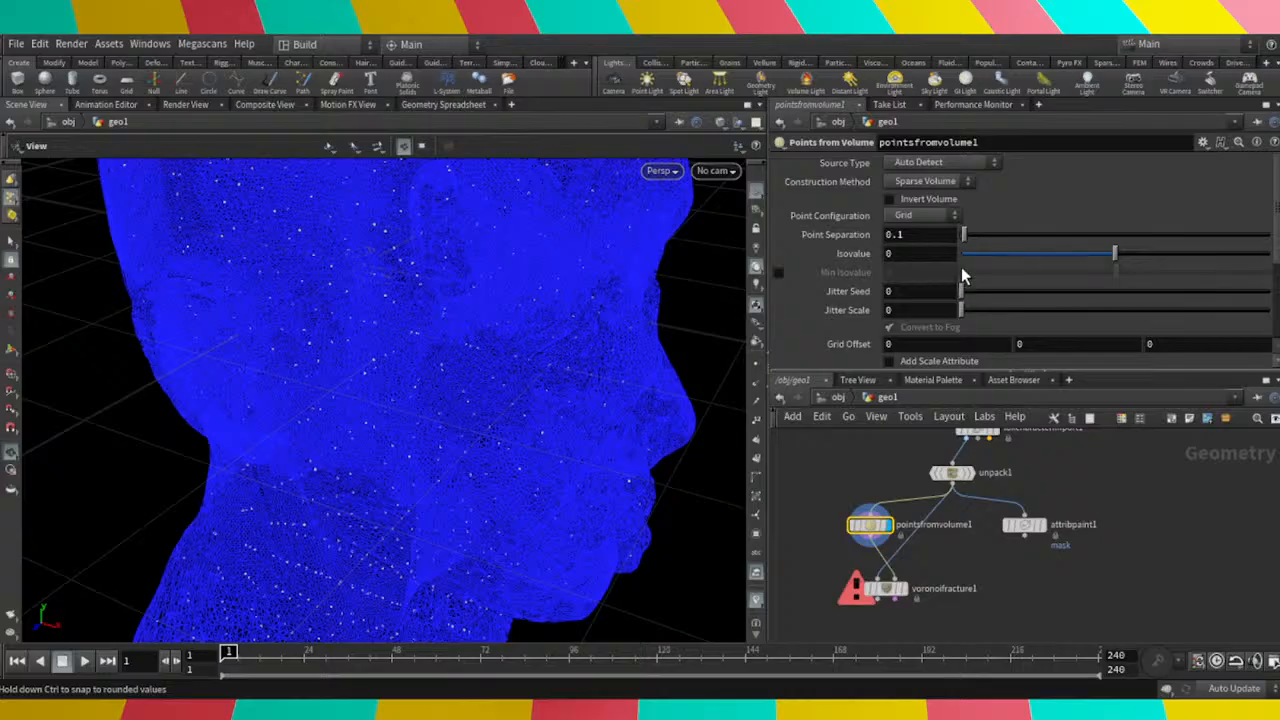
left_click_drag(966, 239, 981, 241)
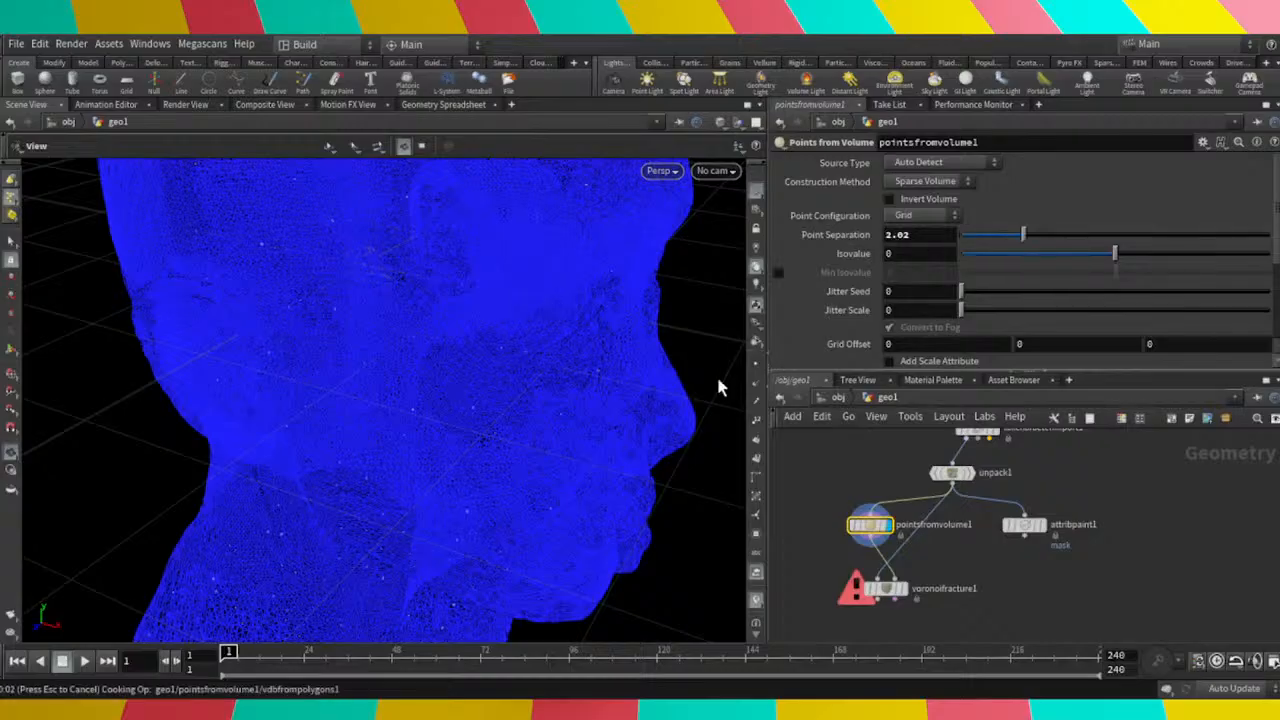
scroll(523, 394, "down", 3)
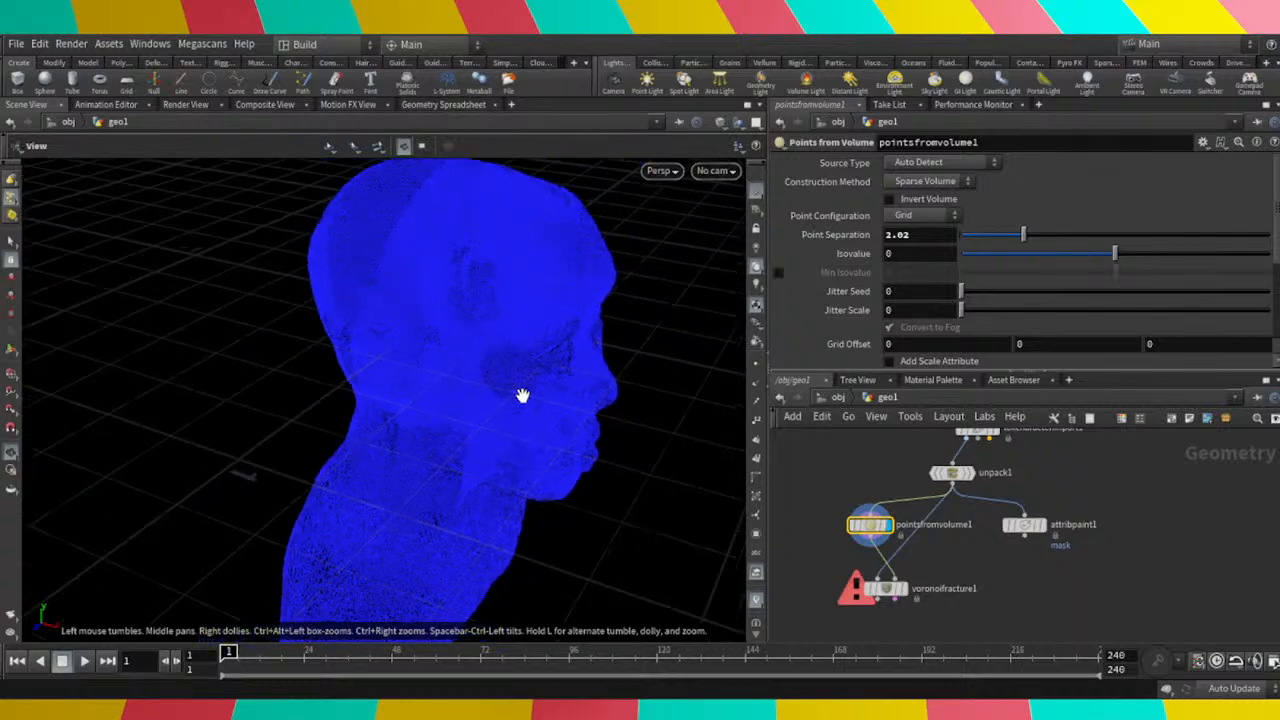
scroll(500, 397, "up", 3)
scroll(436, 408, "up", 5)
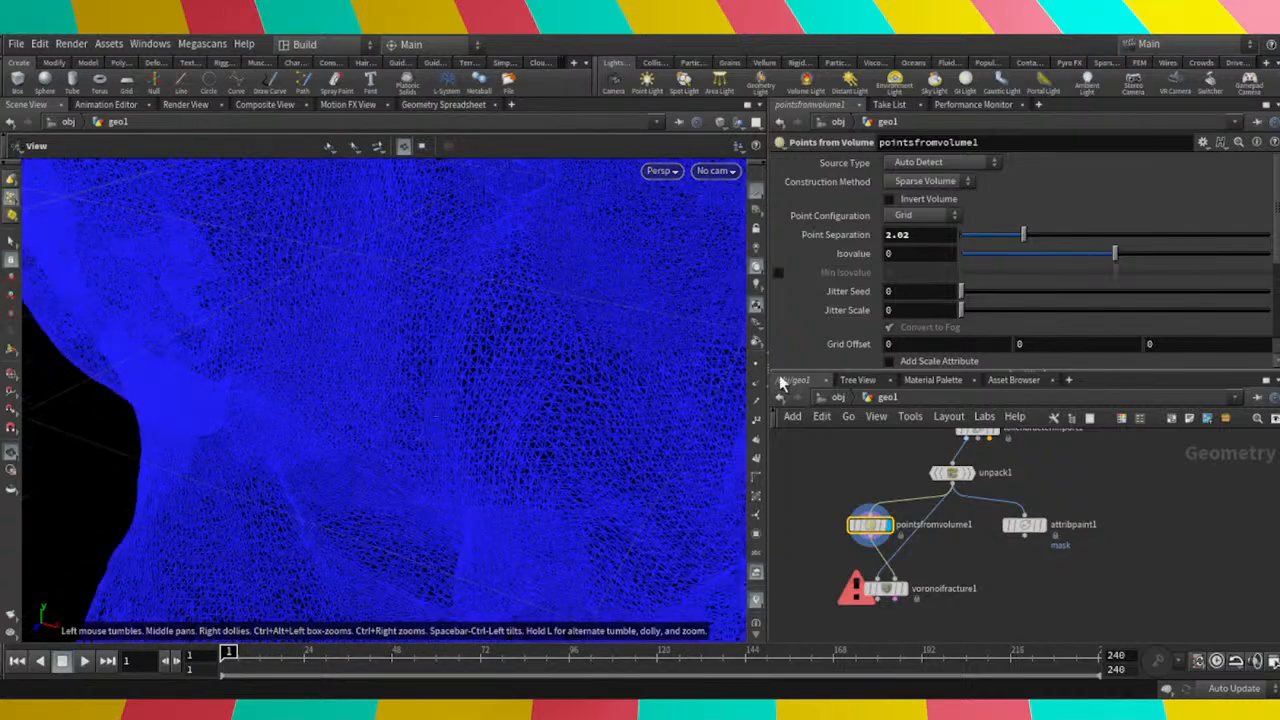
scroll(546, 412, "down", 1)
scroll(546, 412, "down", 8)
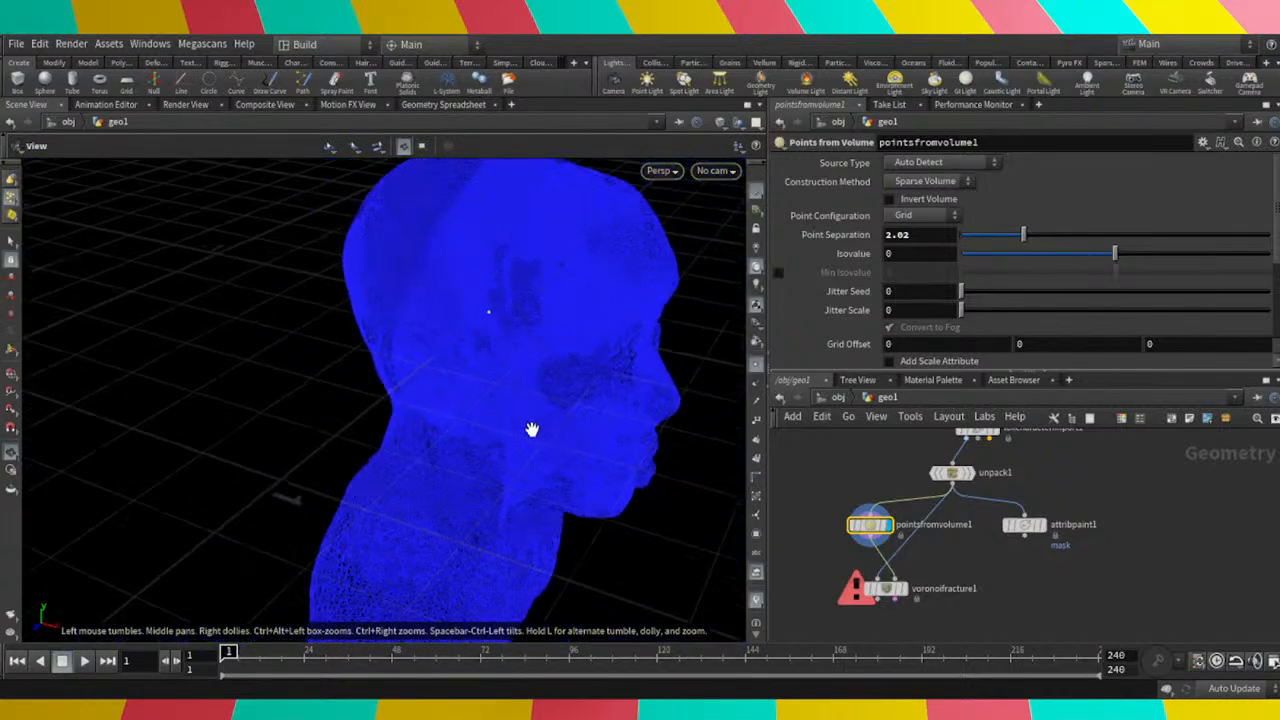
Set pointsfromvolume1's Point Separation to 1.01 and check the points inside the head.
left_click_drag(516, 343, 472, 377)
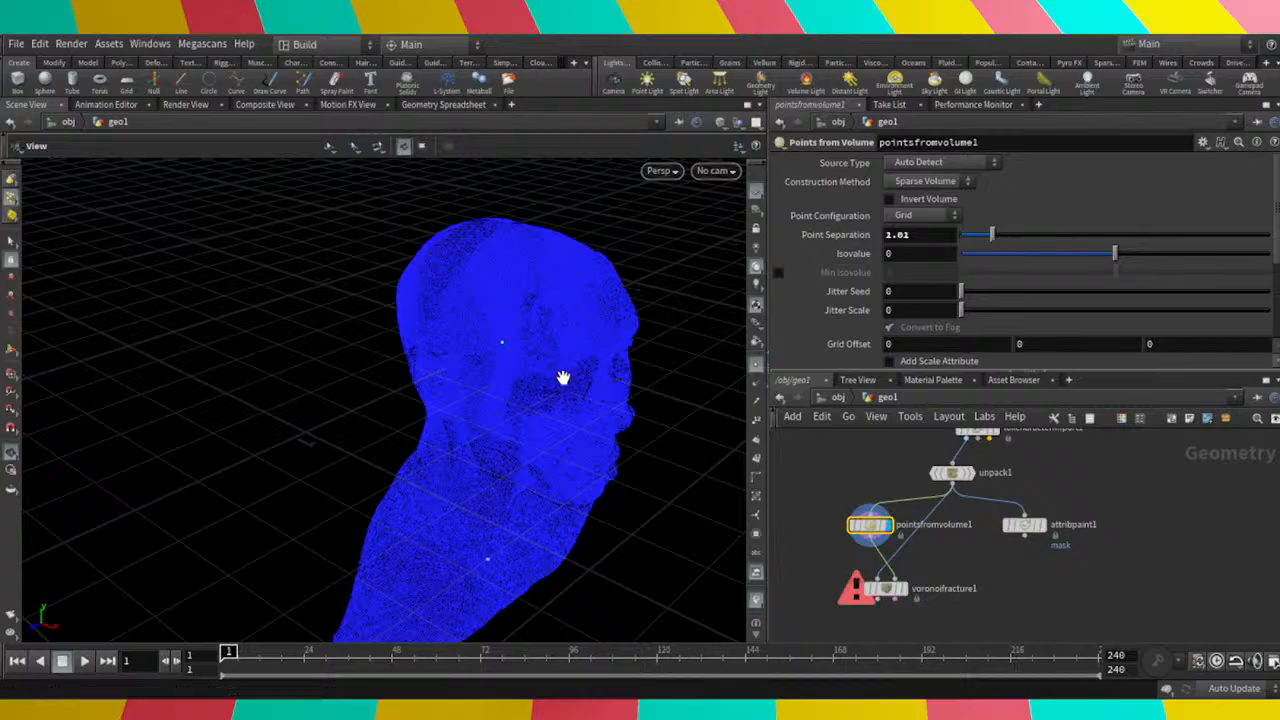
scroll(558, 375, "up", 3)
scroll(554, 372, "down", 3)
left_click_drag(600, 500, 540, 469)
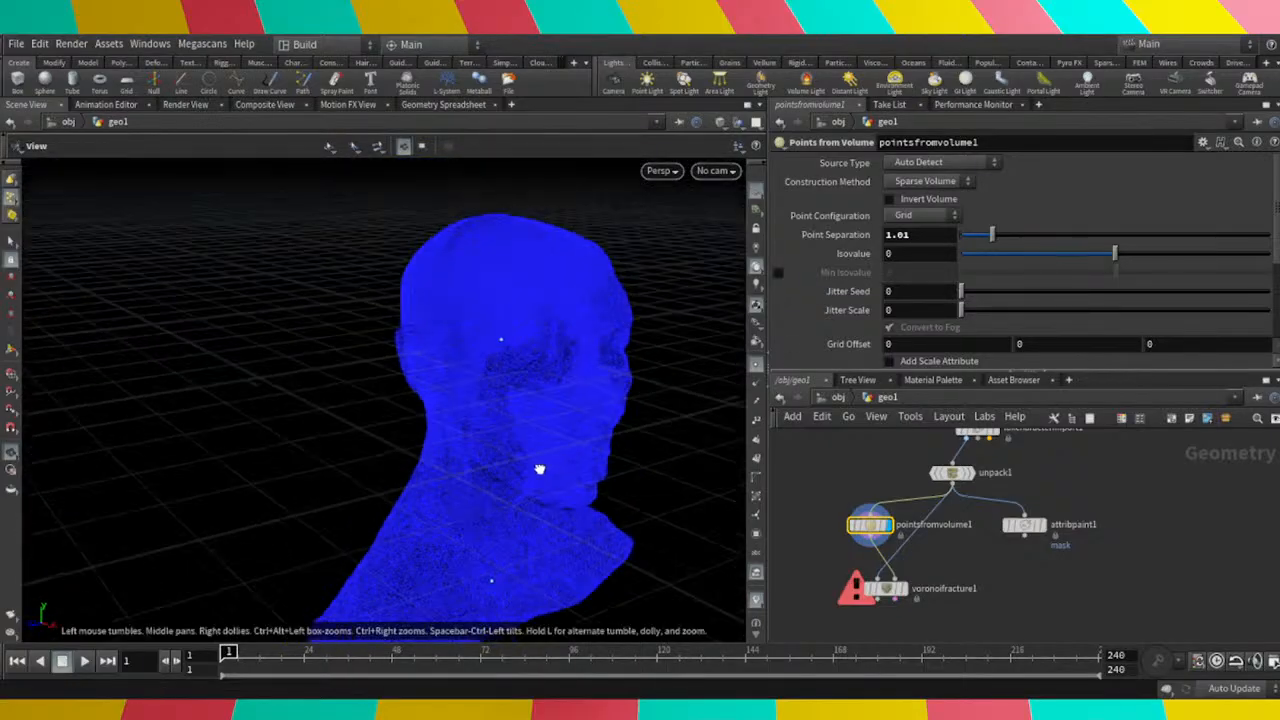
Set pointsfromvolume1's Point Separation to 0.25 and move the node beneath unpack1, clear of the wire to voronoifracture1.
left_click(969, 238)
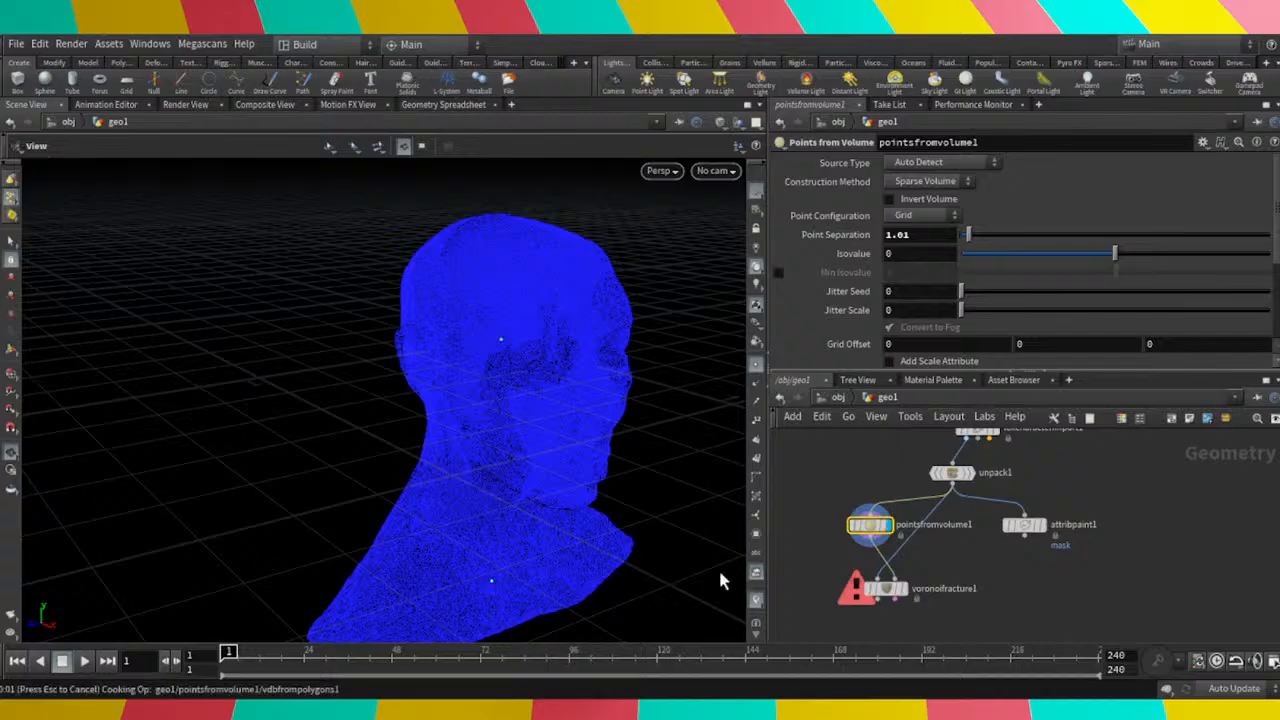
left_click_drag(487, 557, 590, 530)
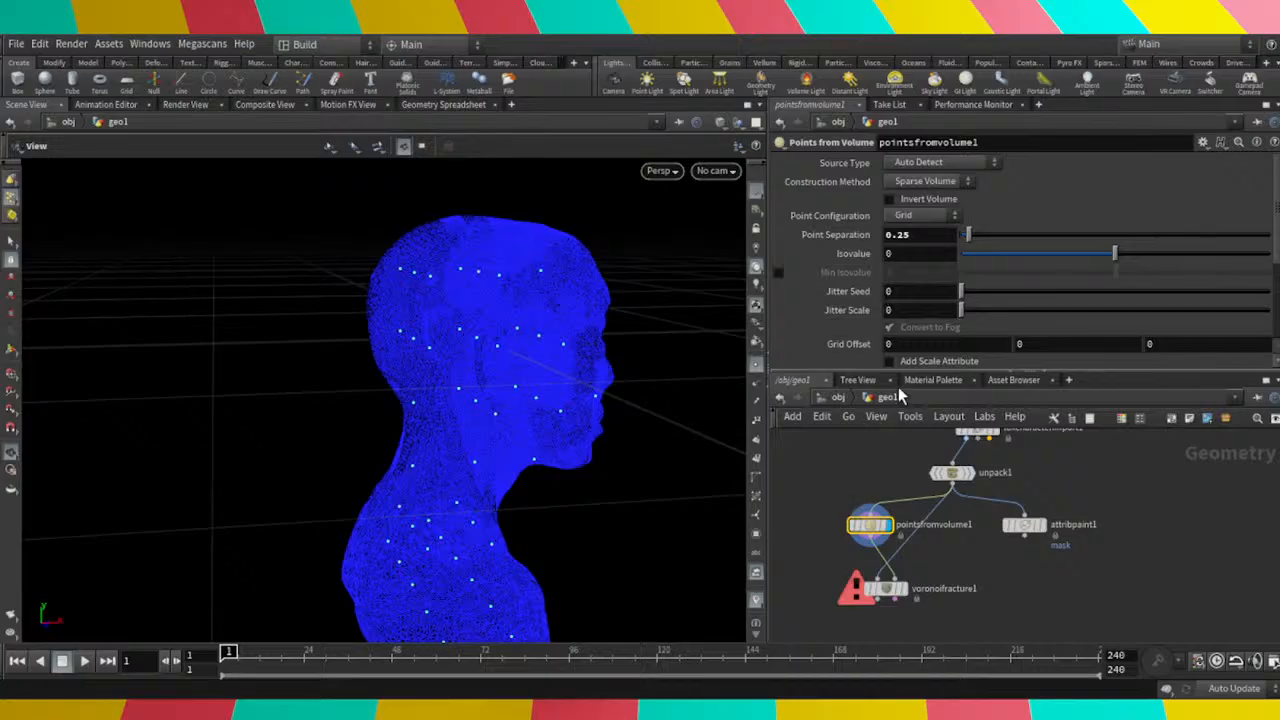
left_click_drag(877, 533, 969, 562)
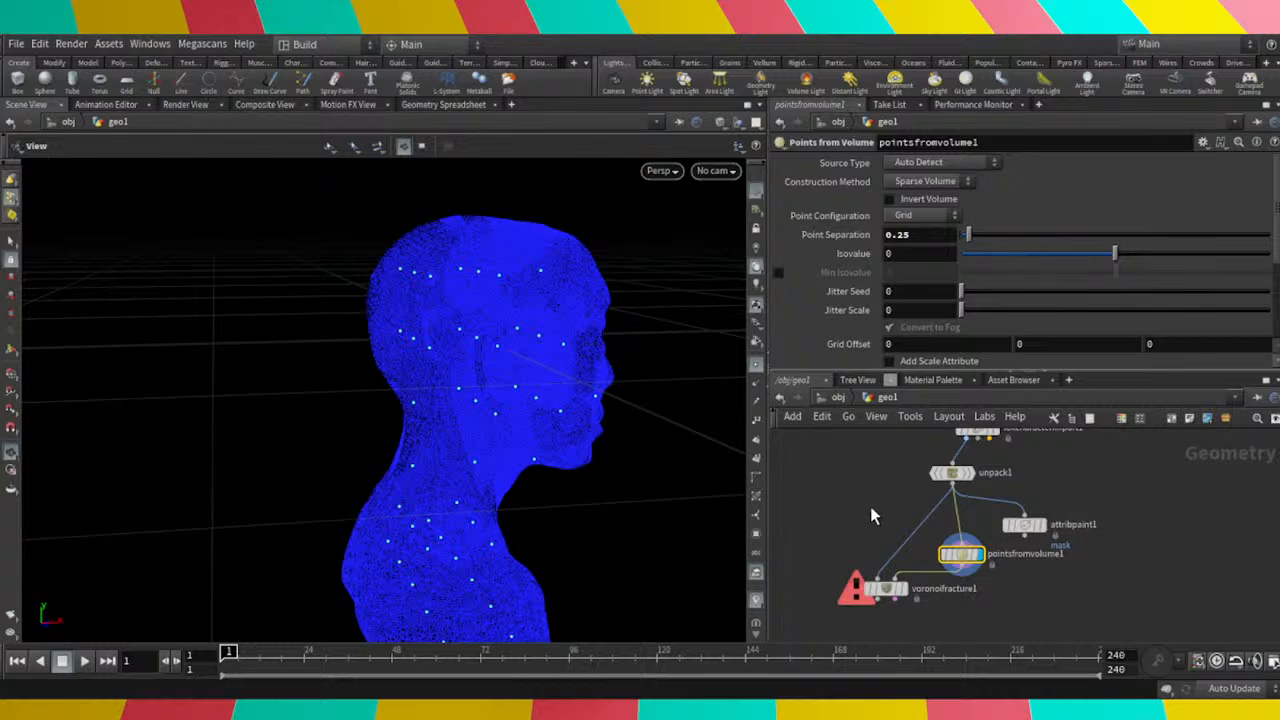
left_click(871, 507)
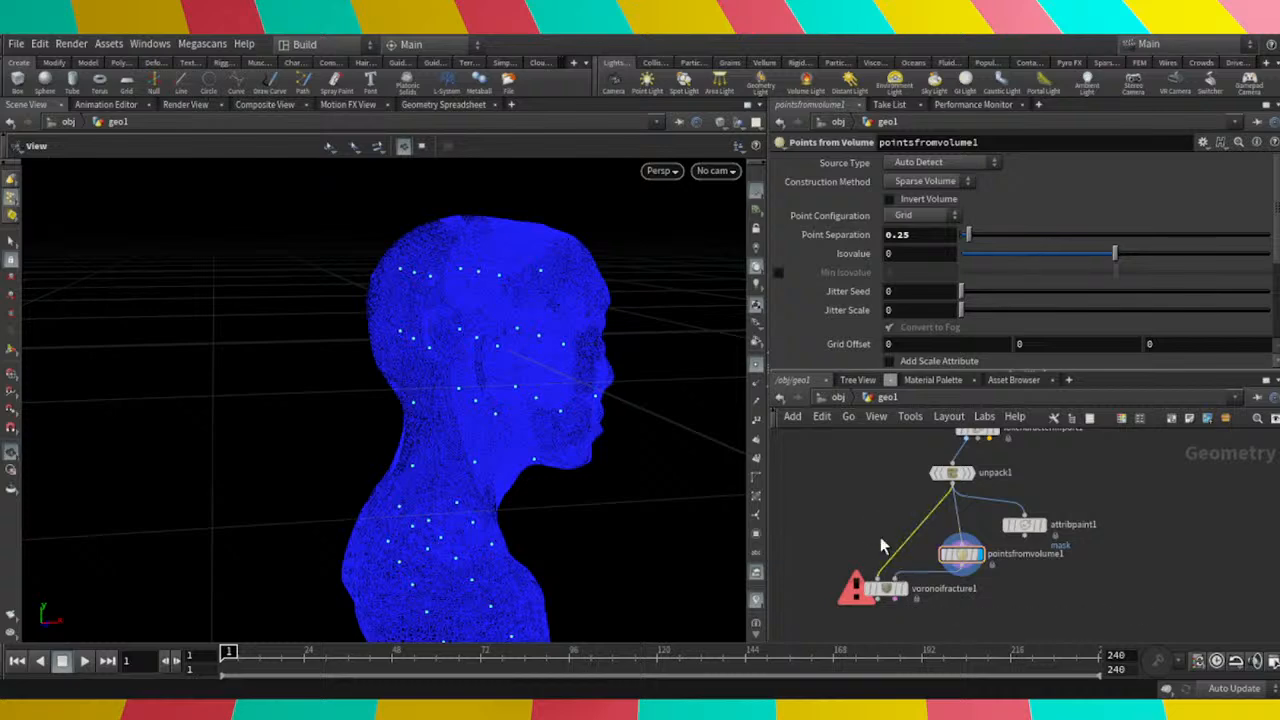
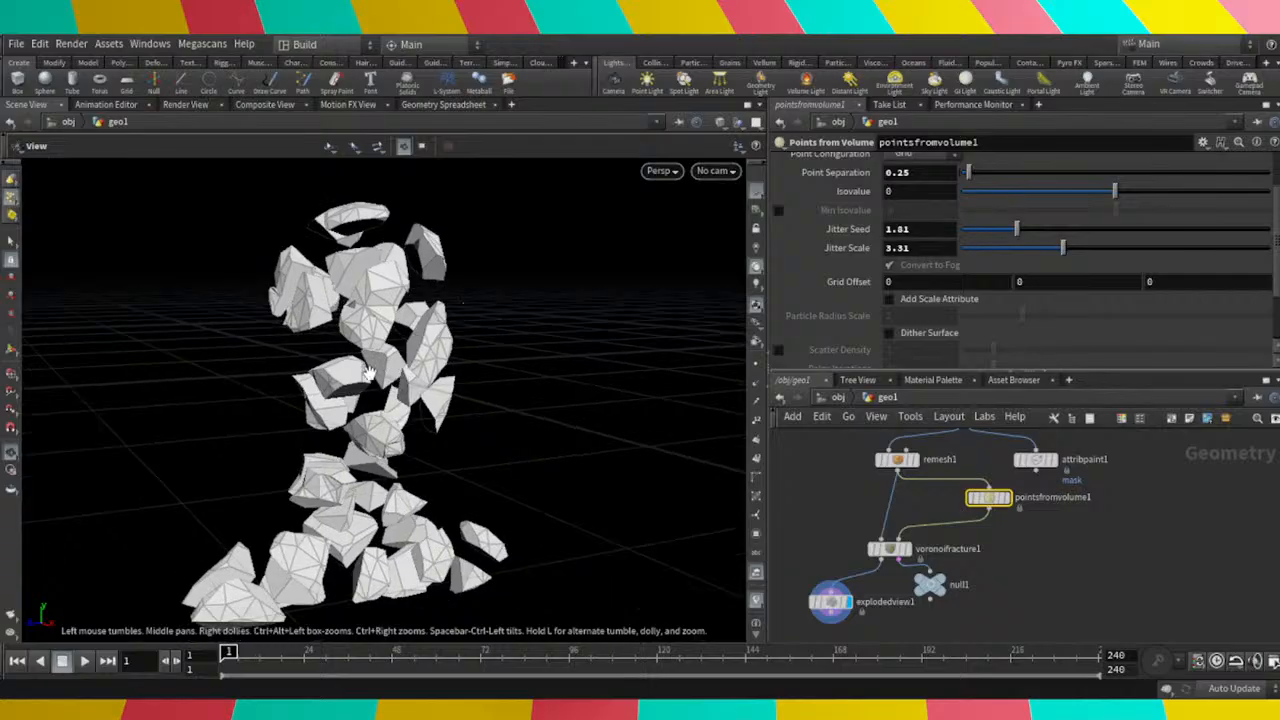
Examine the exploded head pieces and display null1 to view the geometry from voronoifracture1's second output.
middle_click_drag(302, 395, 393, 328)
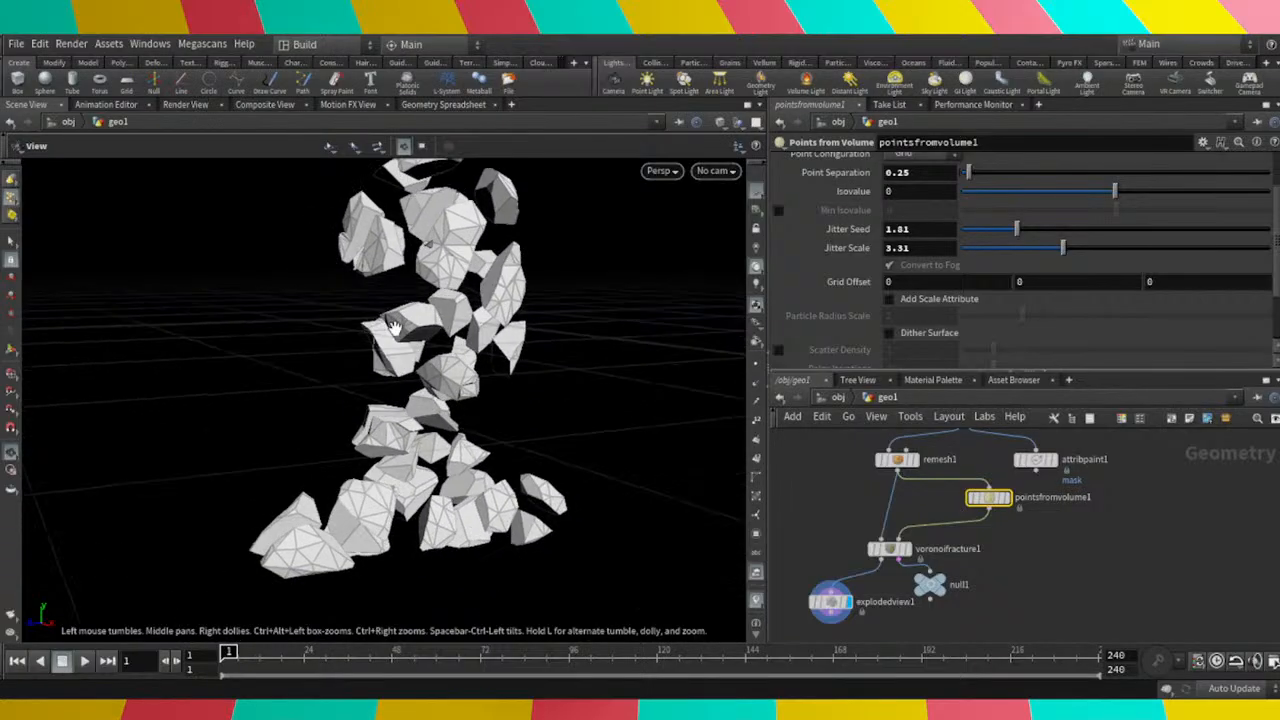
scroll(395, 328, "down", 1)
left_click_drag(393, 328, 229, 466)
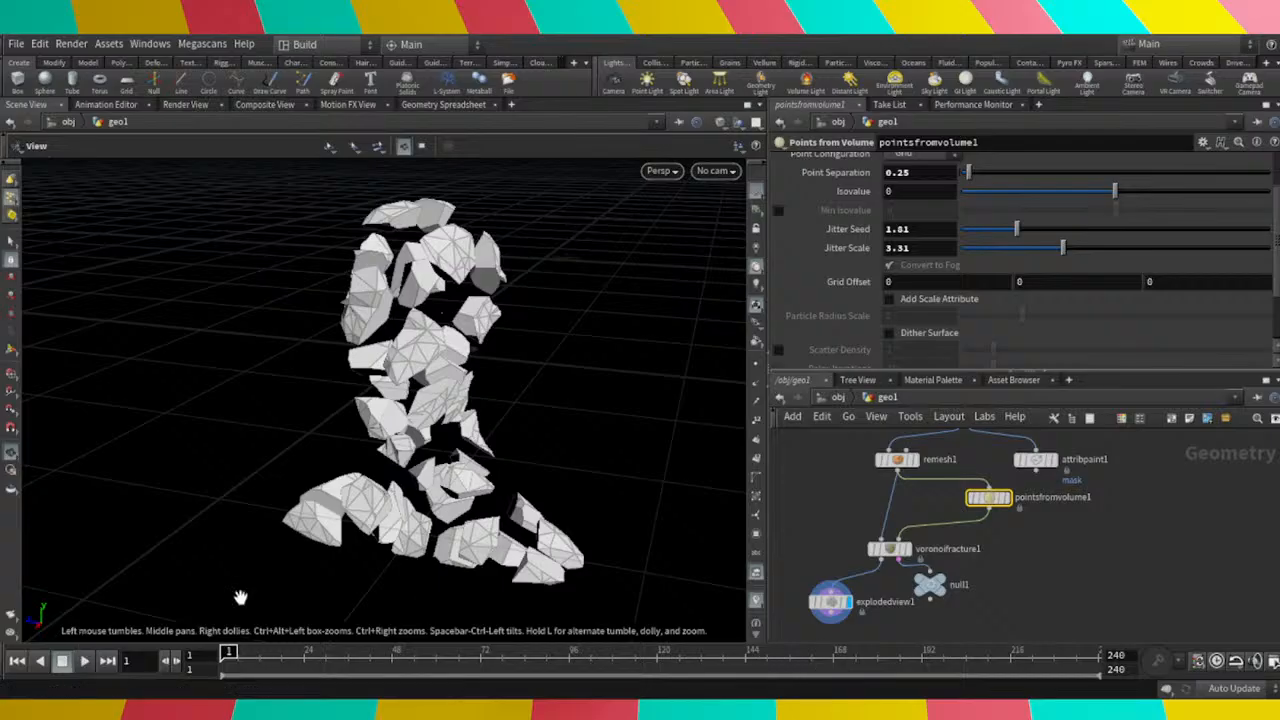
left_click(2, 666)
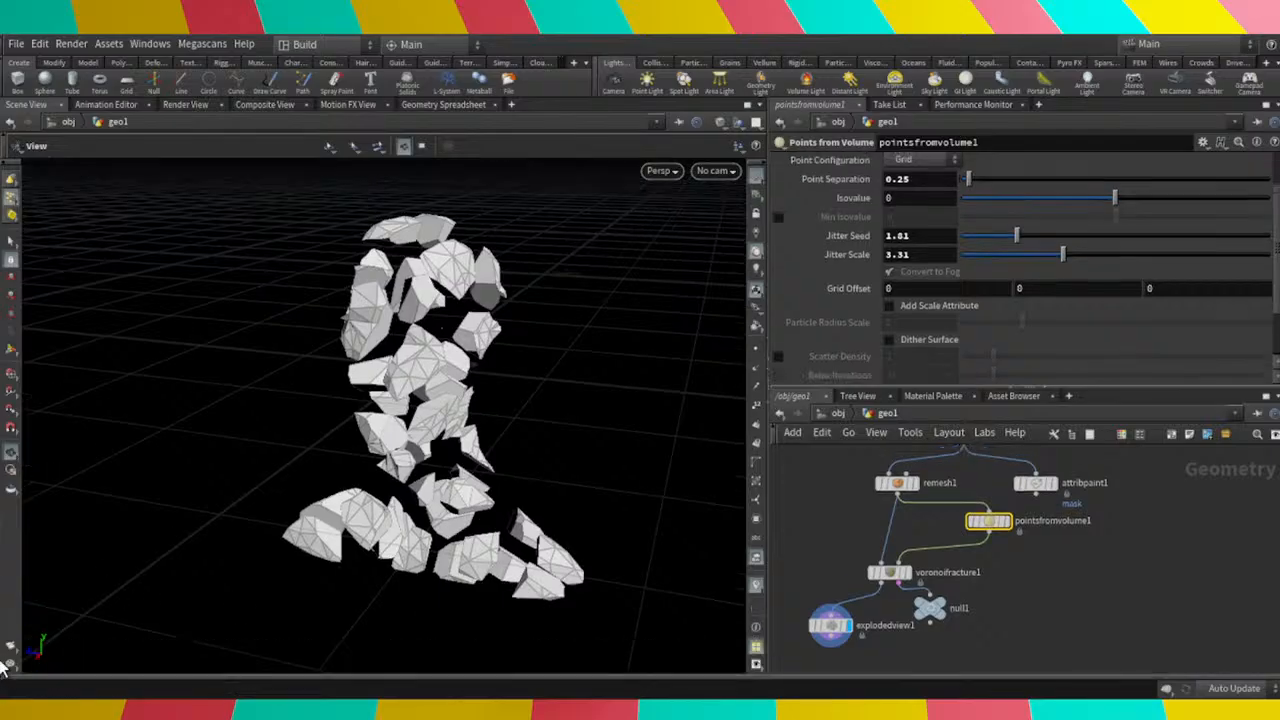
left_click(10, 680)
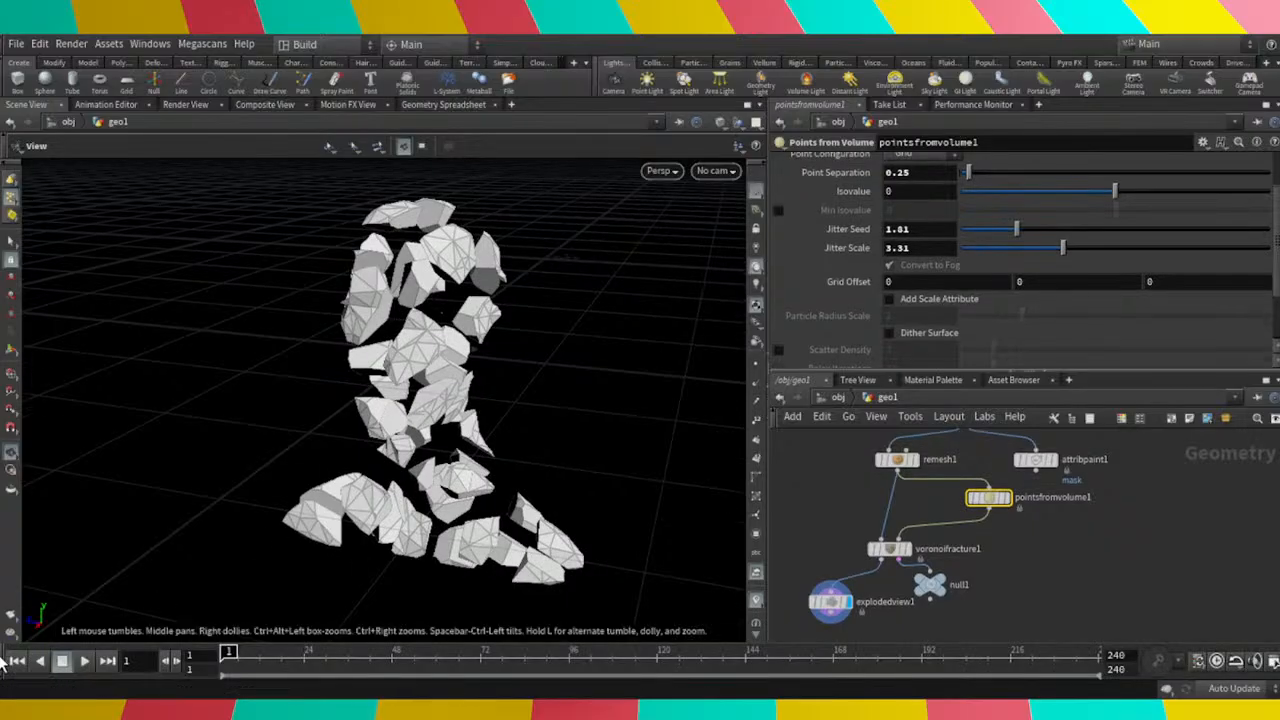
scroll(1076, 514, "down", 3)
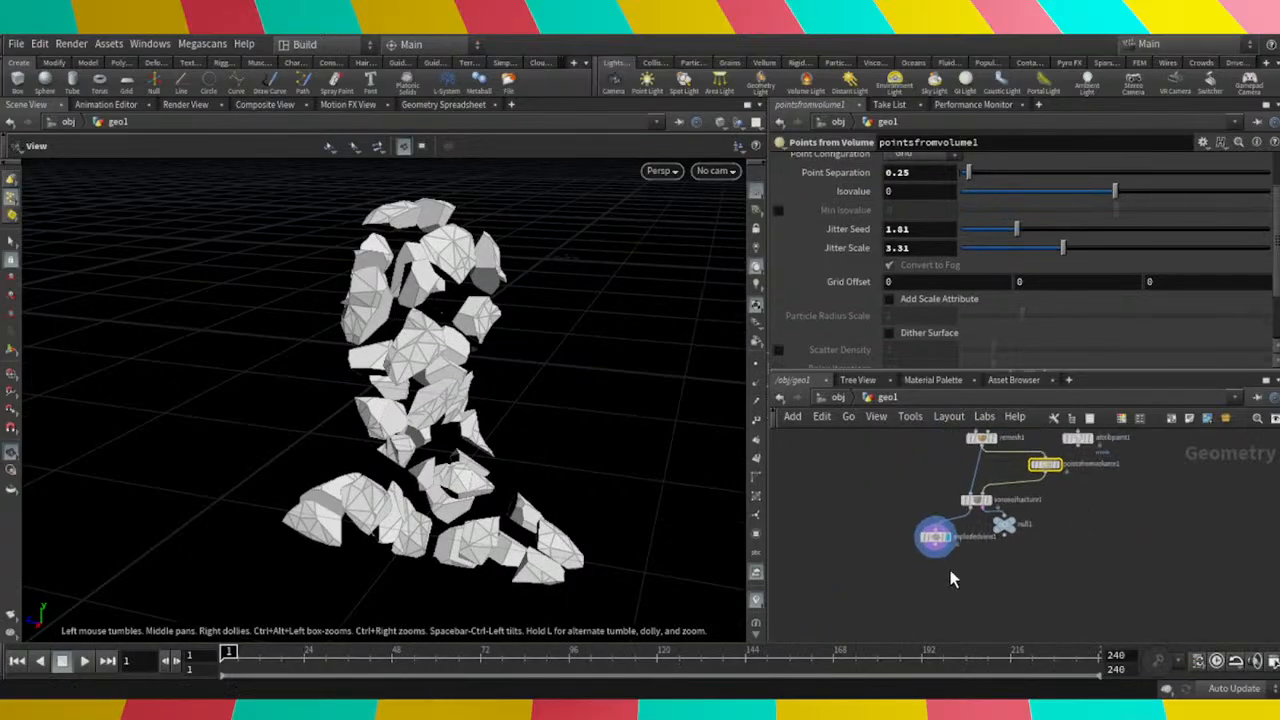
scroll(934, 550, "up", 3)
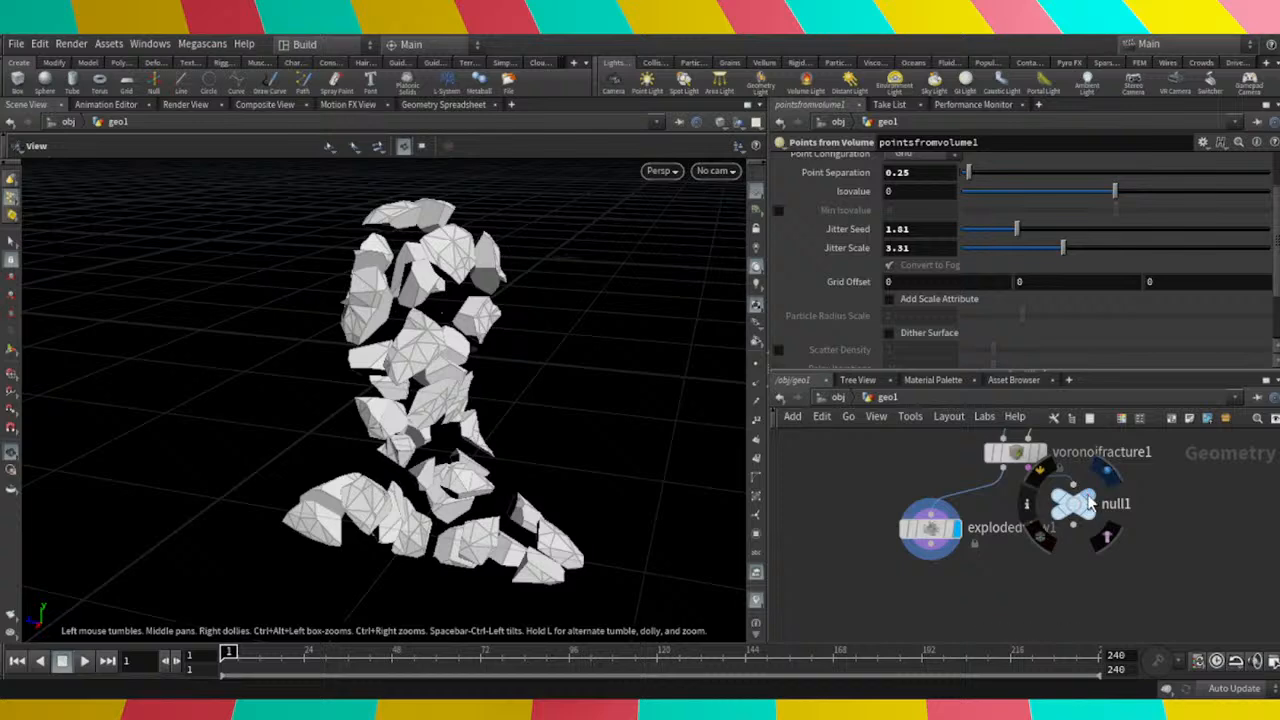
left_click(1100, 472)
left_click(1088, 505)
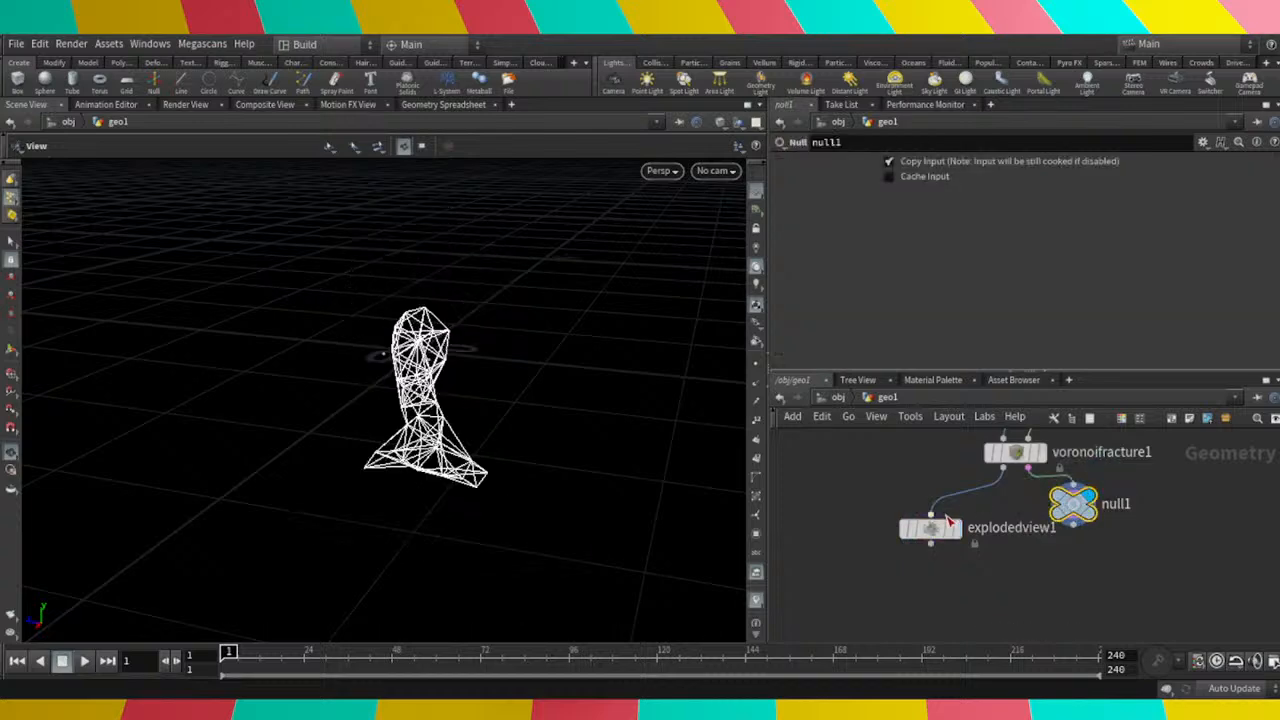
Delete the explodedview1 node below voronoifracture1.
left_click_drag(959, 549, 837, 497)
left_click(860, 499)
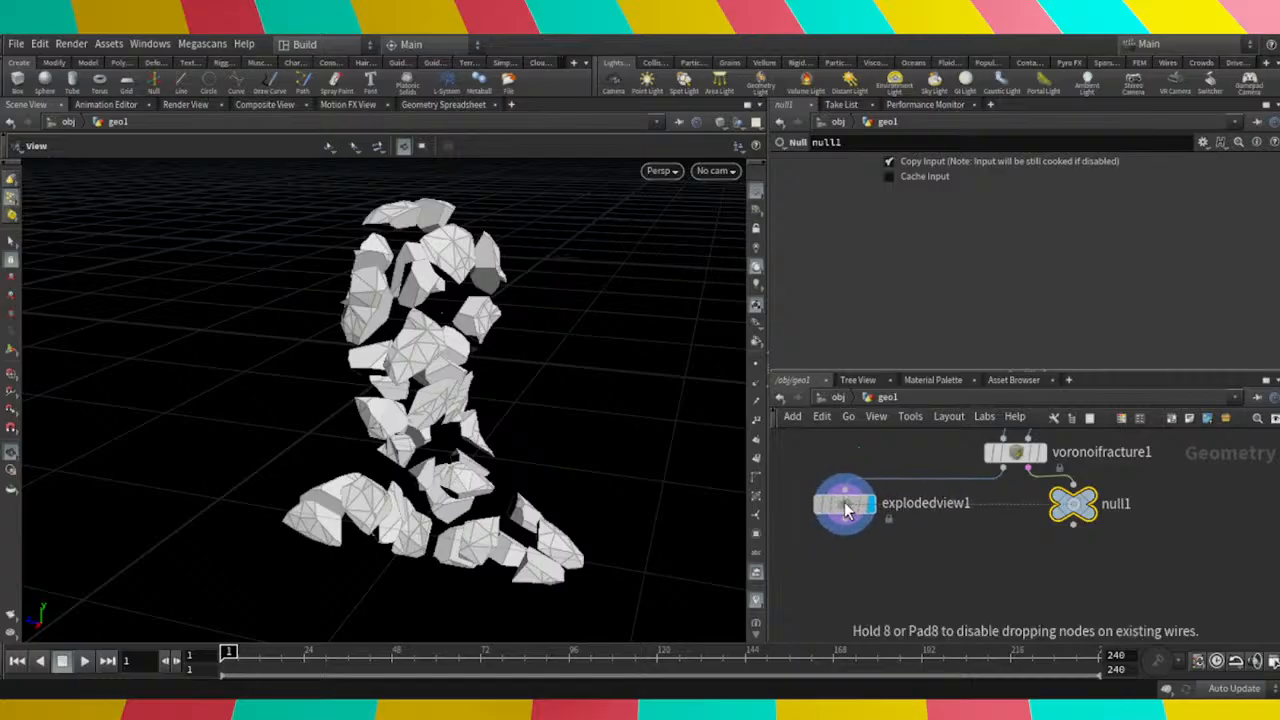
left_click(838, 505)
key("Delete")
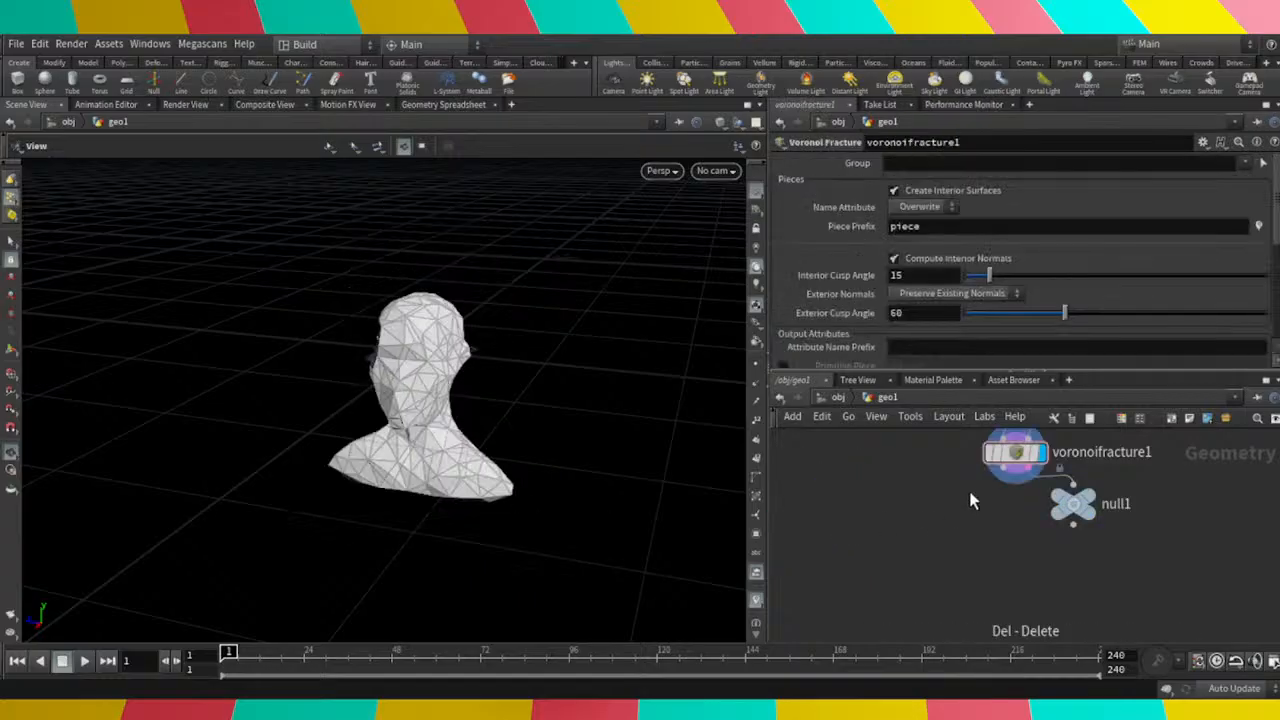
Add a DOP Network node and position it below voronoifracture1 and null1.
key("Tab")
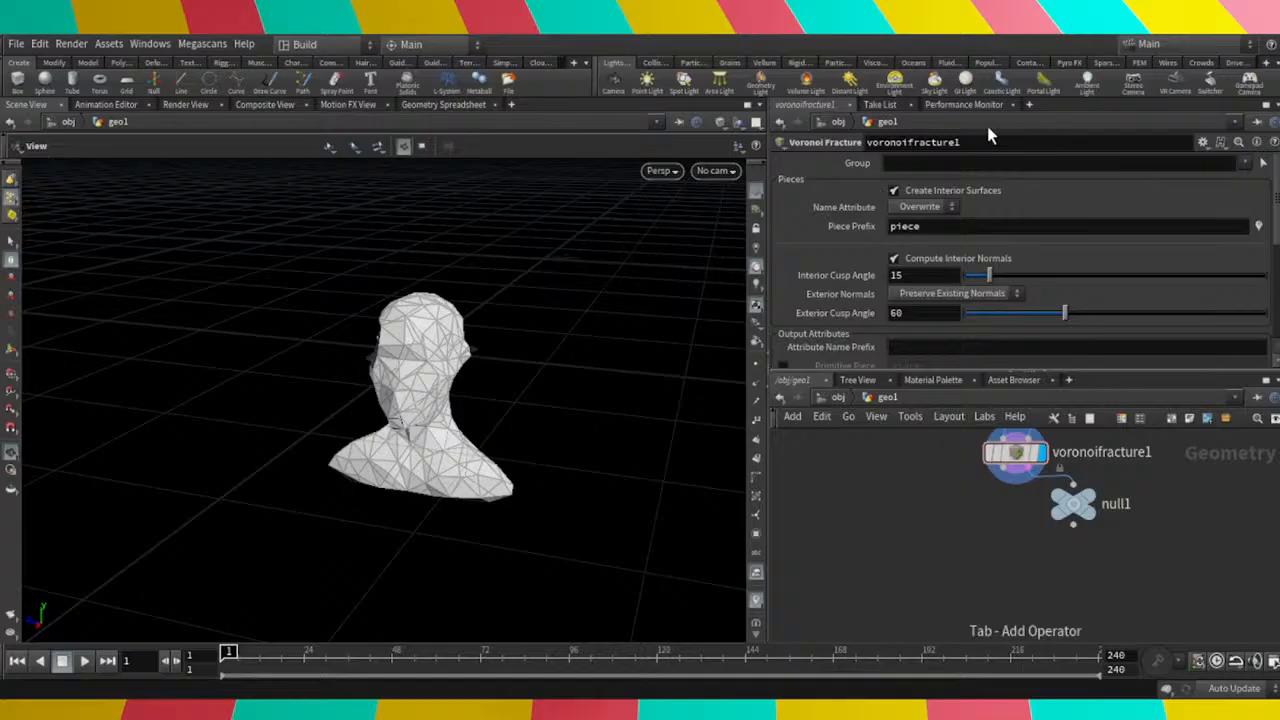
key("Return")
left_click(932, 510)
scroll(820, 534, "down", 3)
scroll(848, 548, "up", 1)
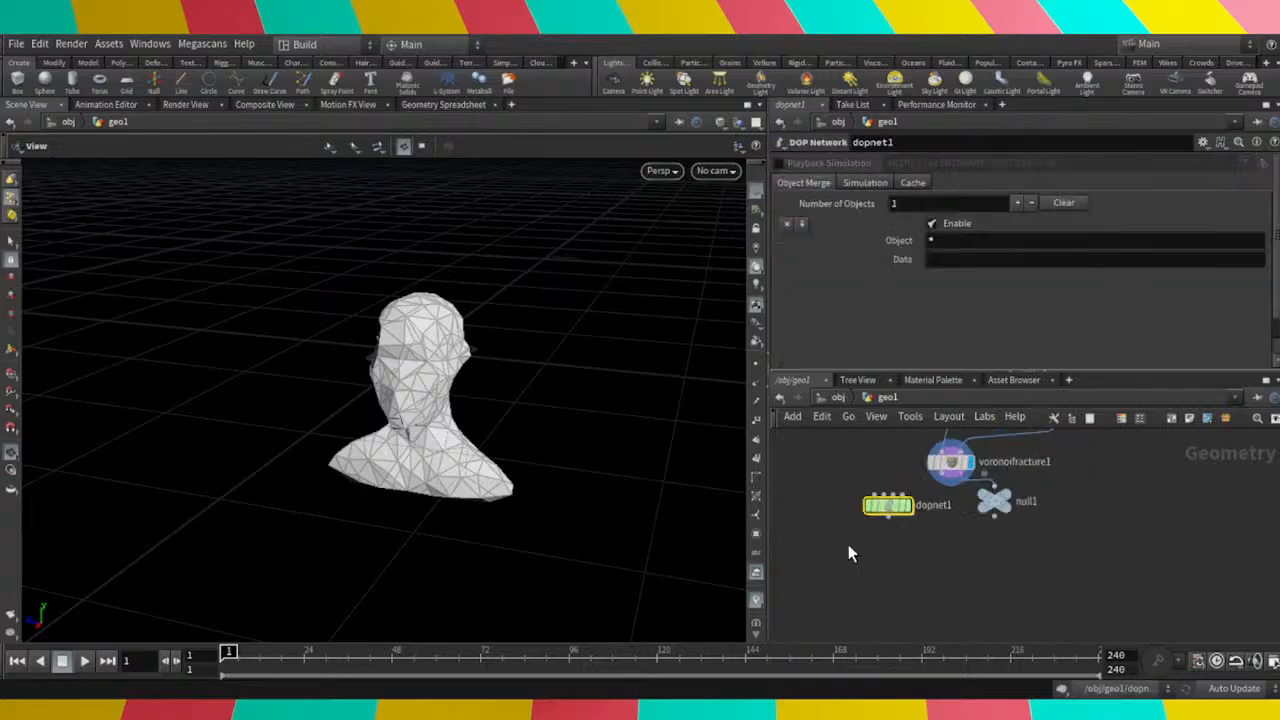
scroll(848, 544, "up", 1)
left_click_drag(899, 505, 916, 573)
scroll(1012, 568, "down", 1)
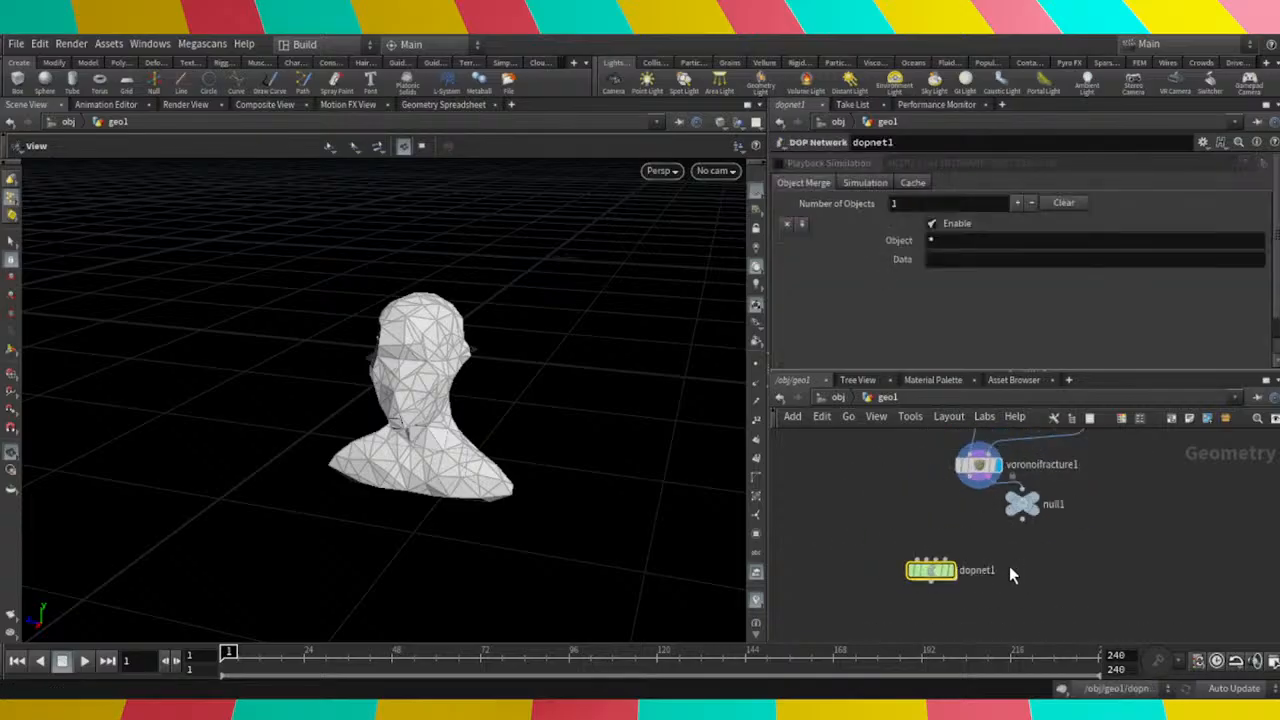
middle_click_drag(999, 589, 1012, 560)
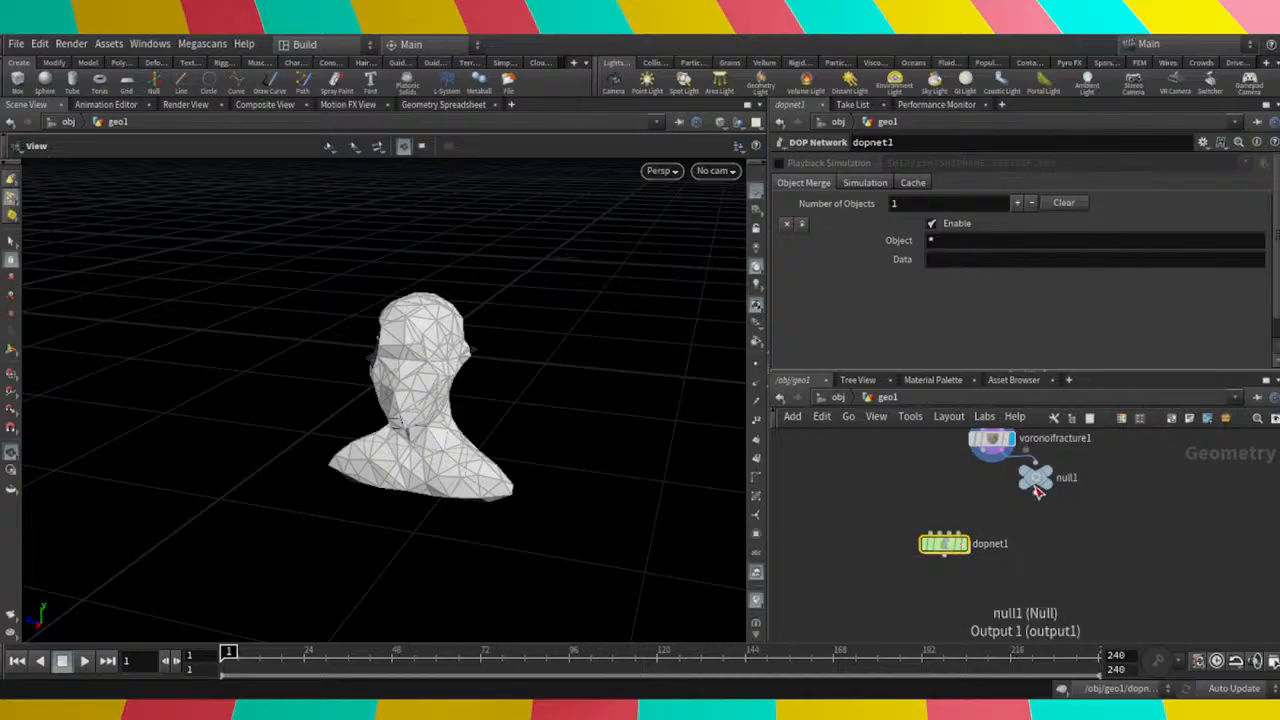
Move null1 slightly away from voronoifracture1 and rename it as constraints.
left_click_drag(1042, 481, 1059, 510)
left_click(1078, 503)
double_click(1079, 503)
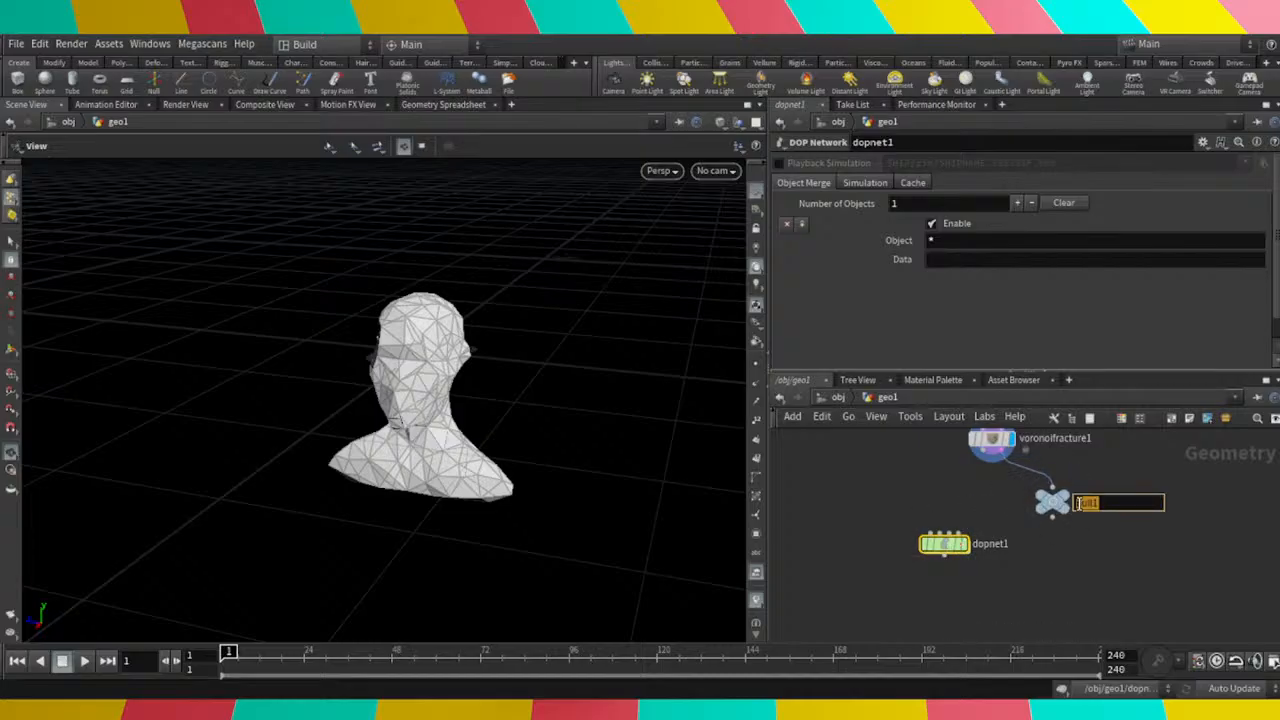
key("BackSpace")
type("constraints")
key("Return")
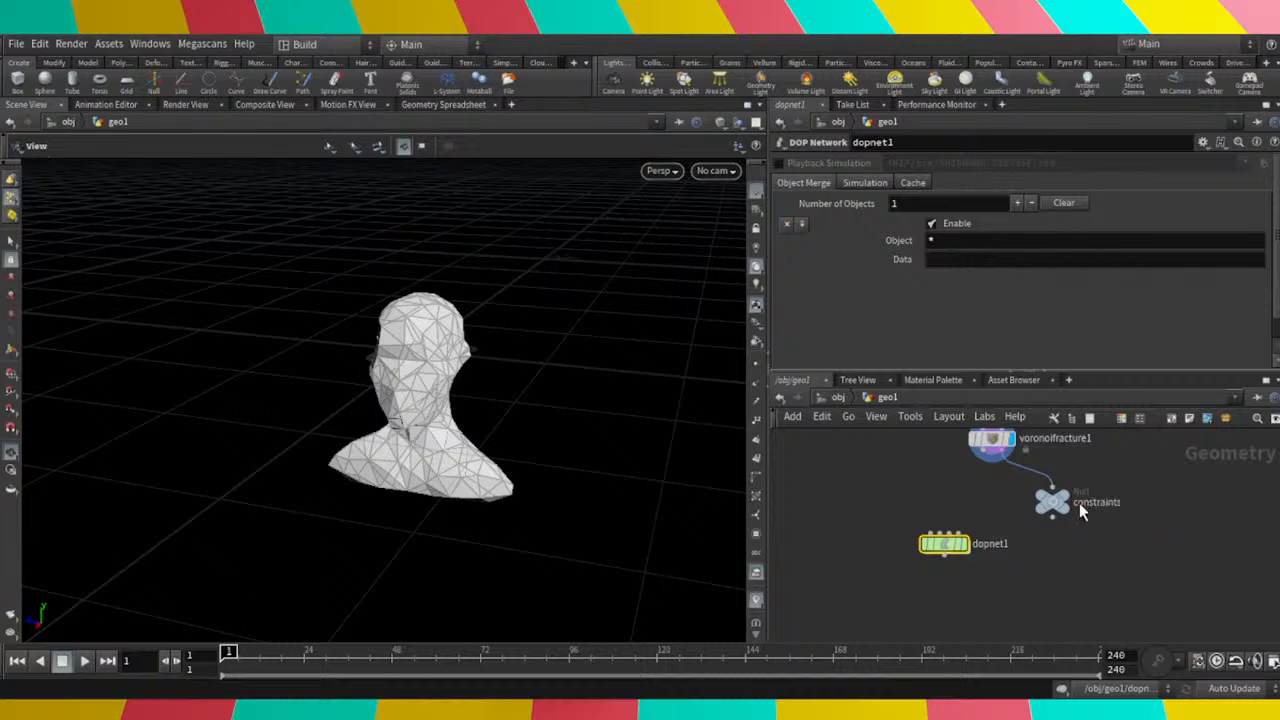
Add a second Null node between voronoifracture1 and dopnet1.
key("Tab")
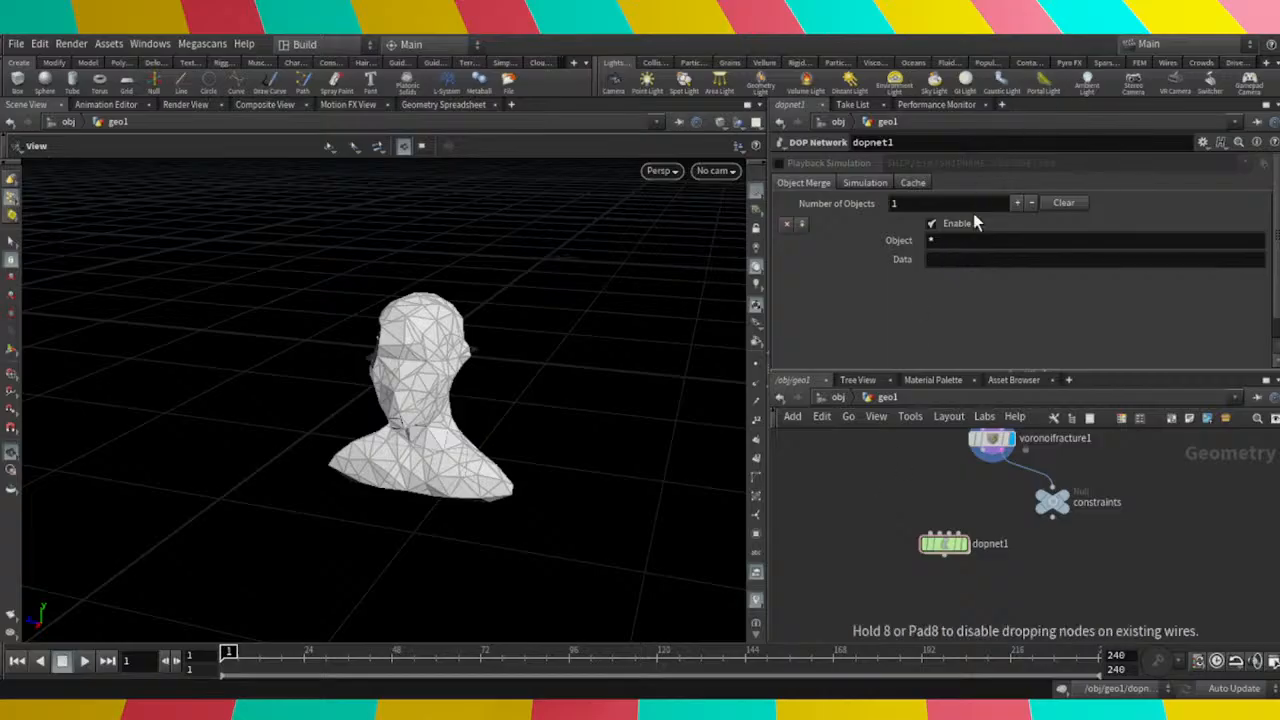
left_click(946, 475)
left_click_drag(946, 475, 929, 500)
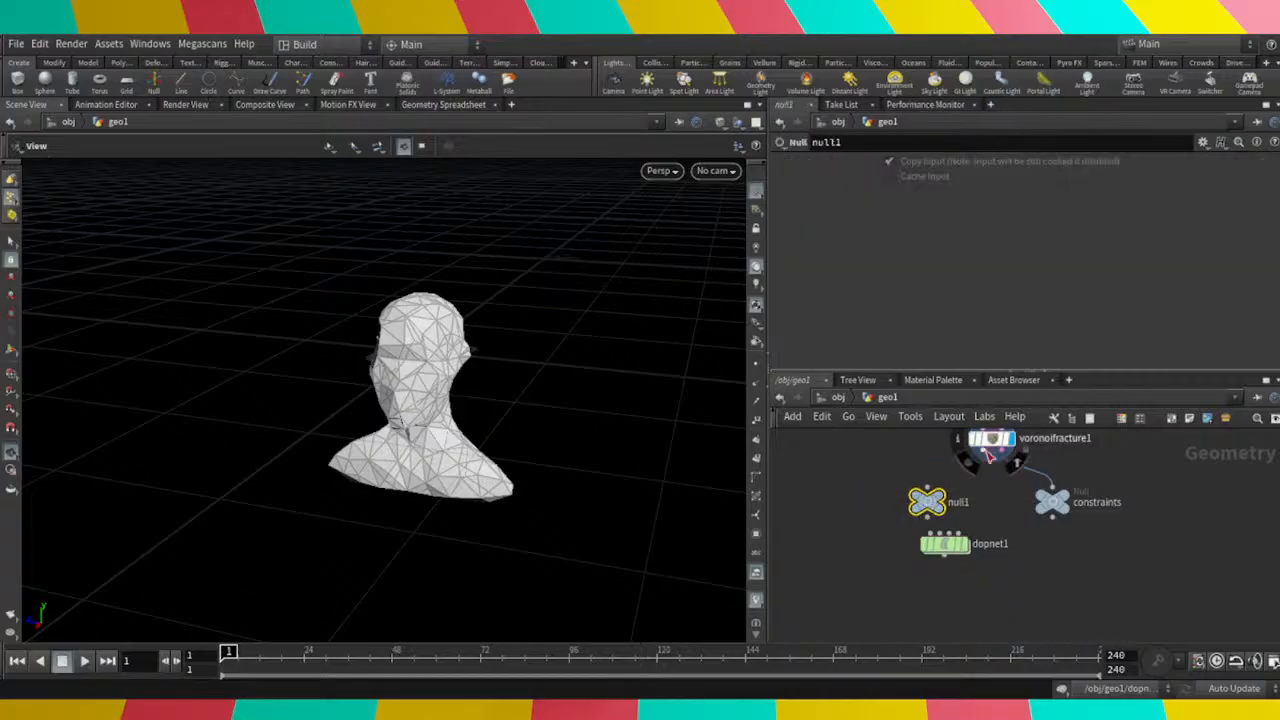
Connect the first output of voronoifracture1 to null1 and rename the null as mesh.
left_click(983, 452)
left_click(928, 490)
double_click(955, 503)
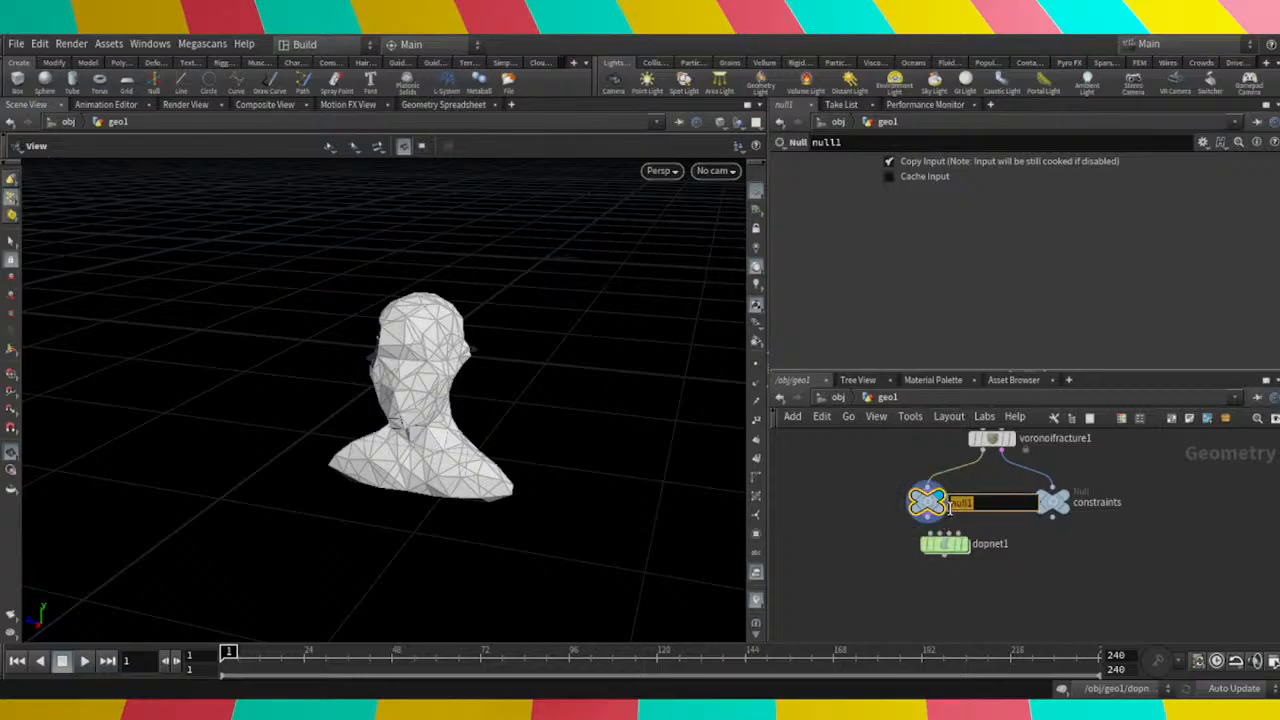
type("mesh")
key("Return")
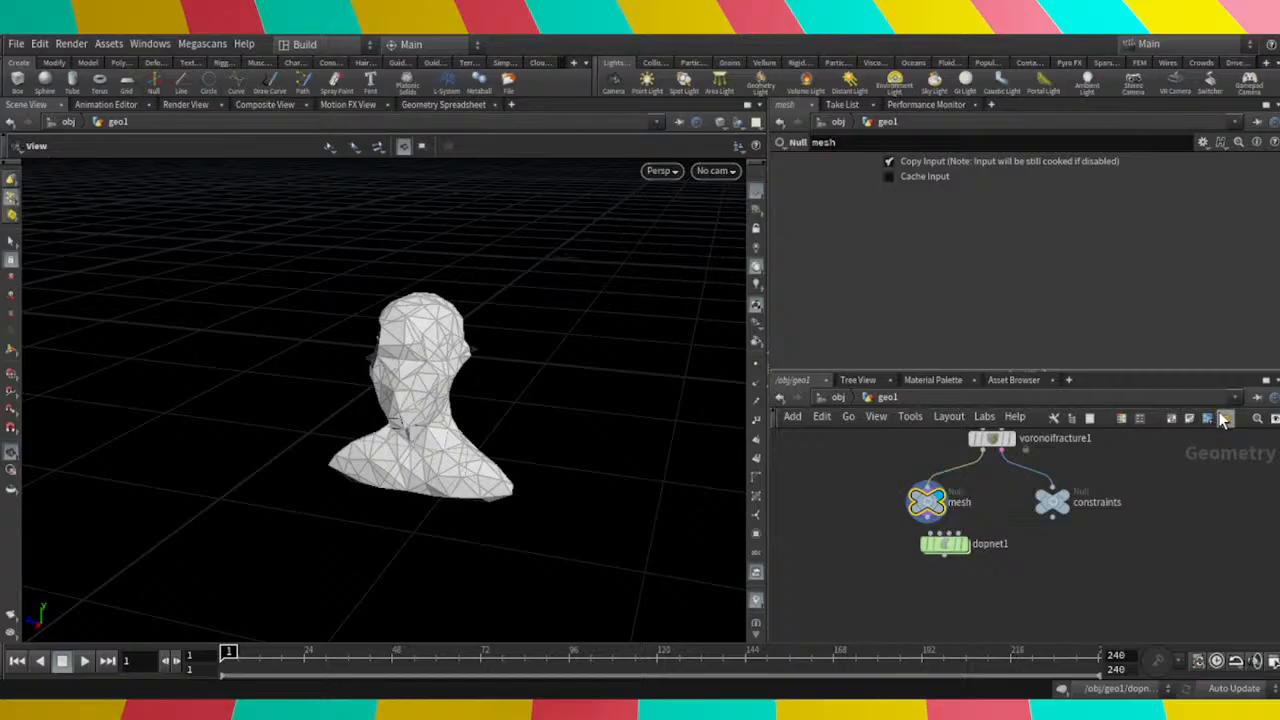
Colour the mesh node orange and the constraints node red.
left_click(1121, 418)
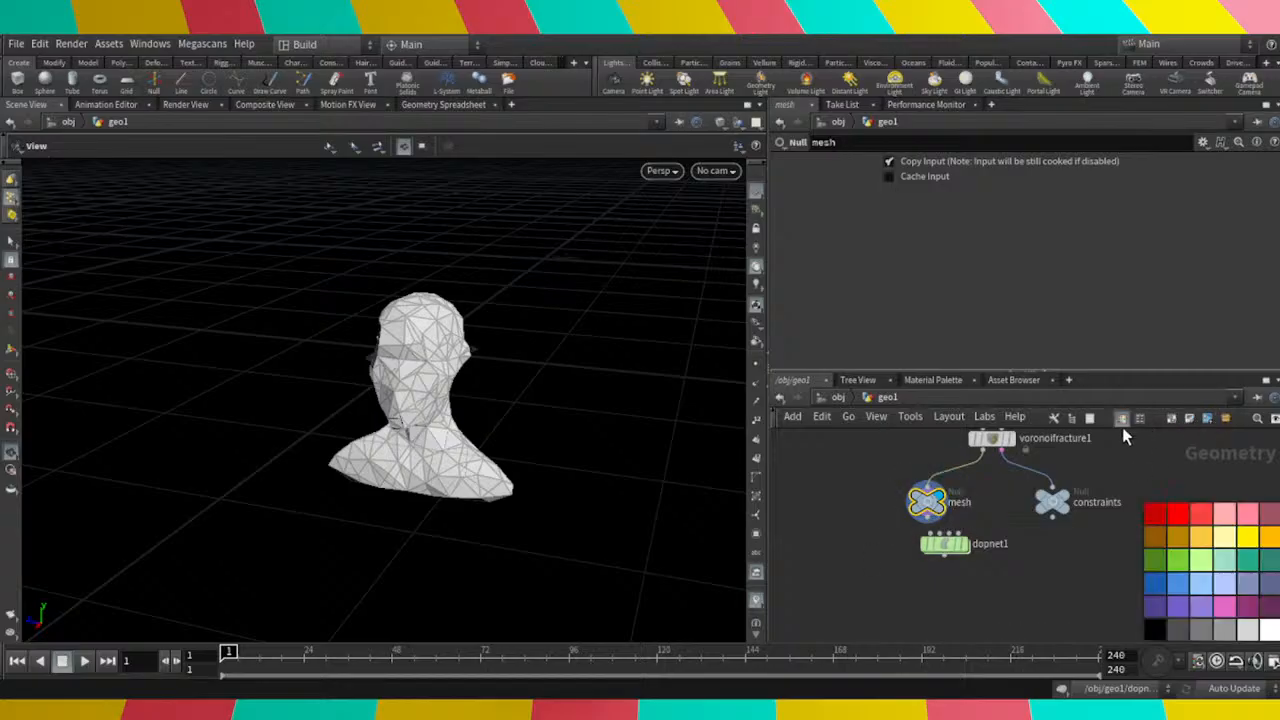
left_click(1265, 540)
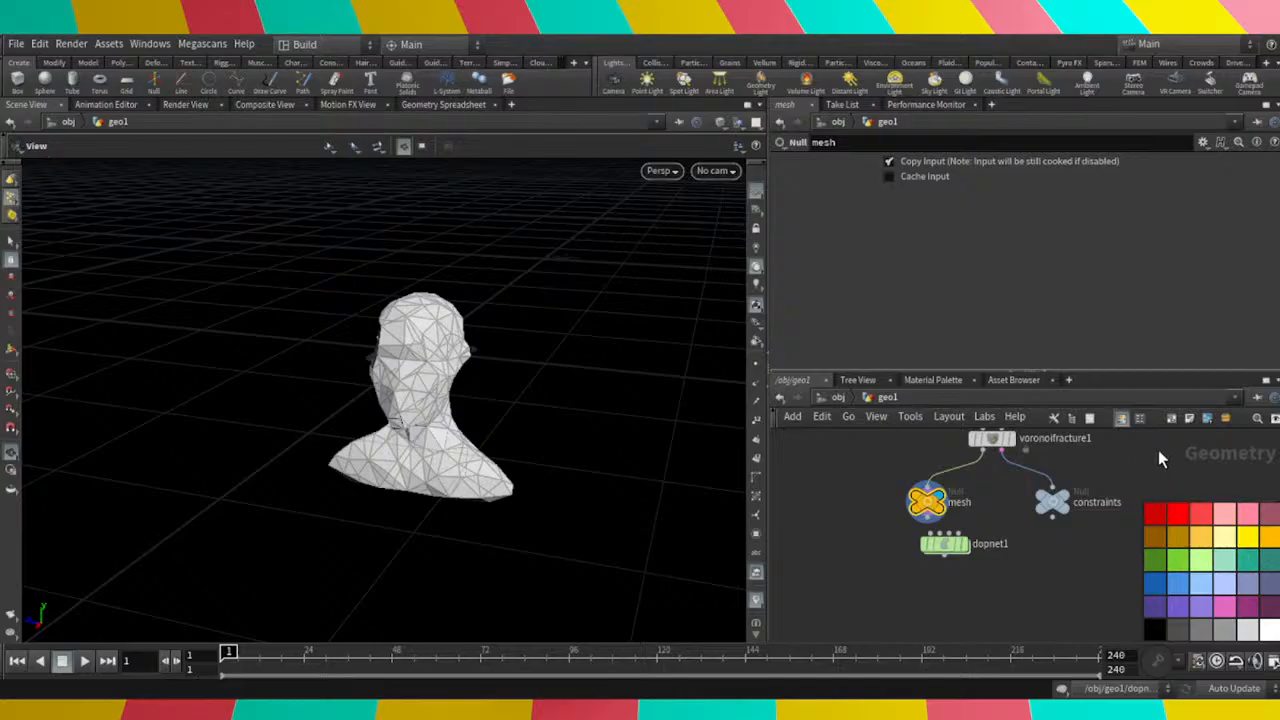
left_click(1066, 508)
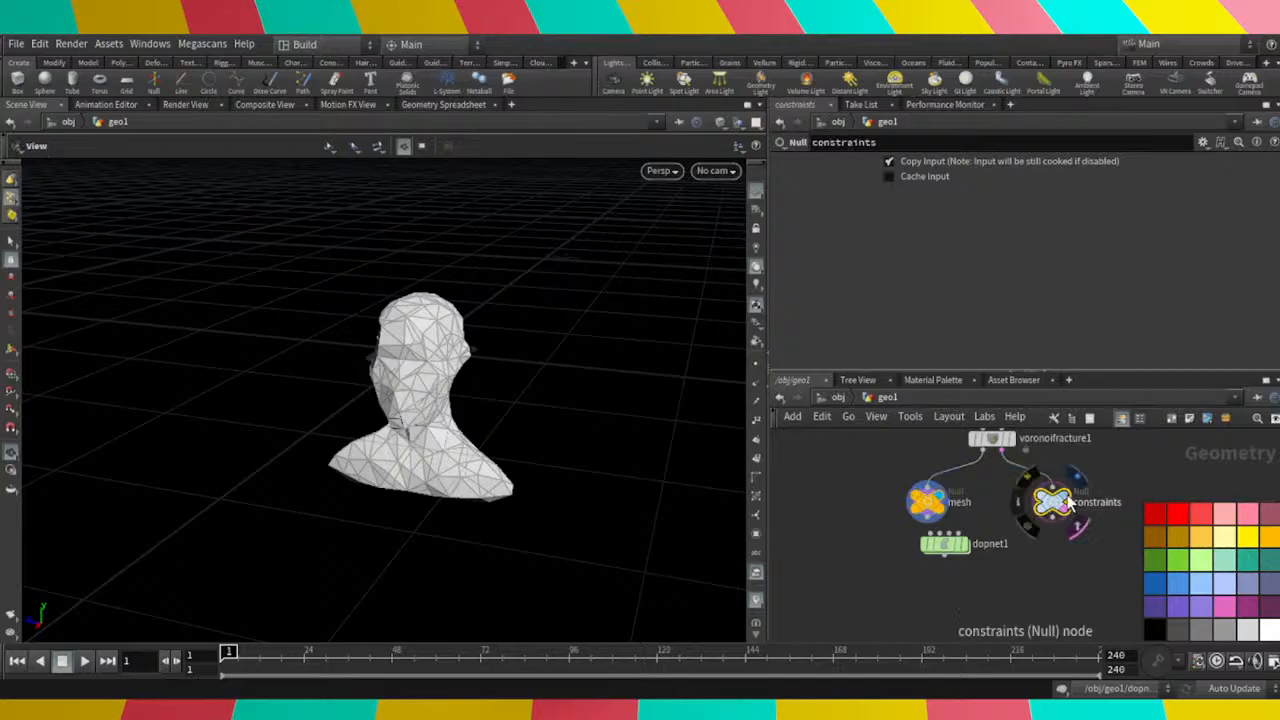
left_click(1155, 514)
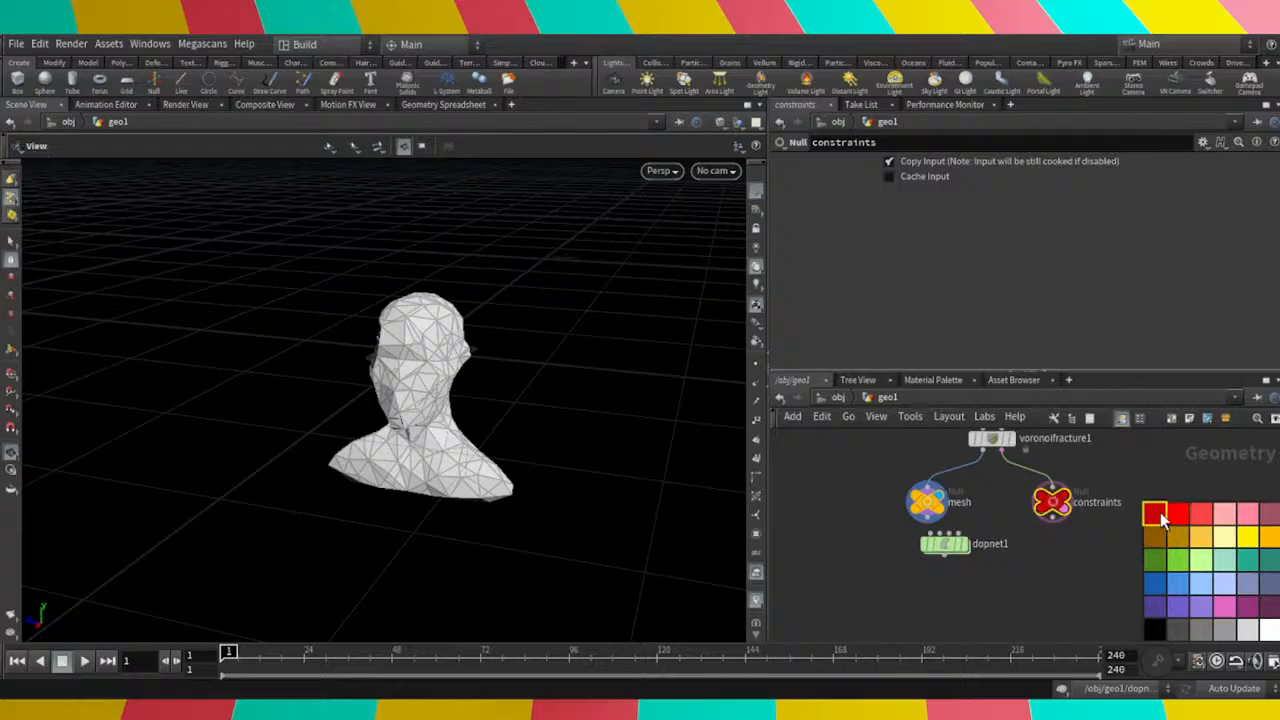
Switch the display to dopnet1 and place the node between and below mesh and constraints.
left_click(1012, 528)
left_click(964, 543)
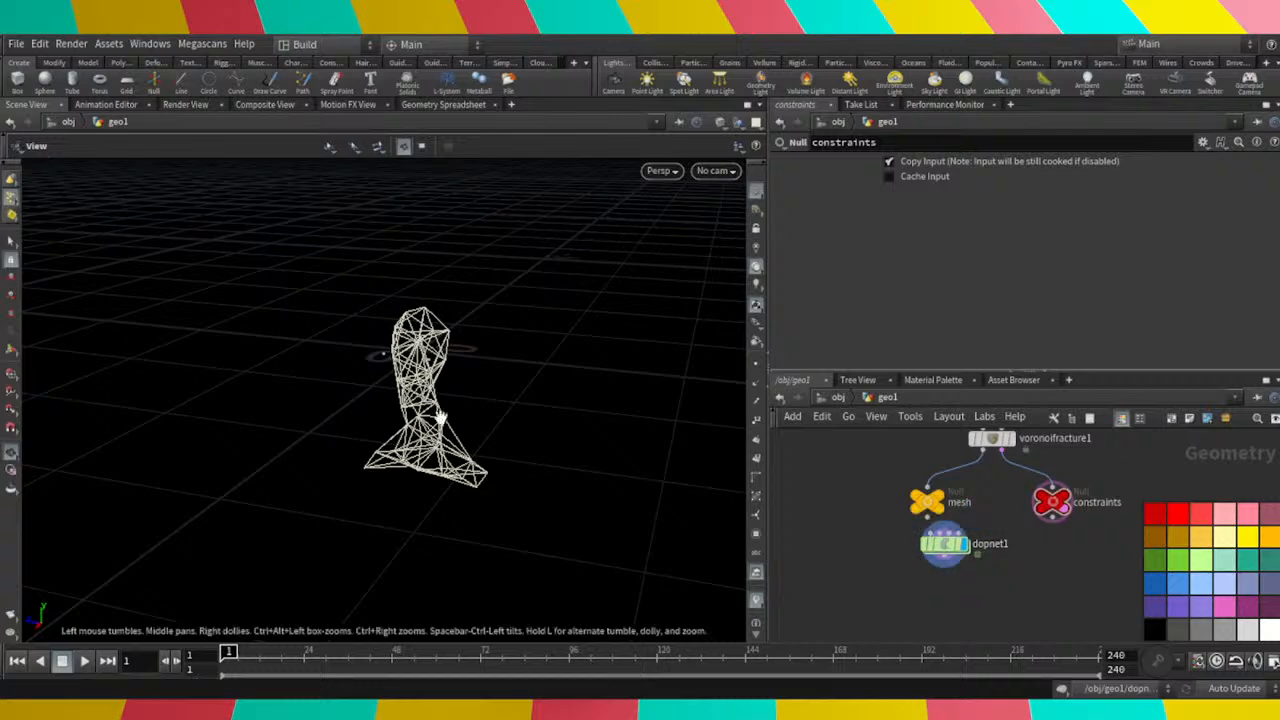
left_click(945, 550)
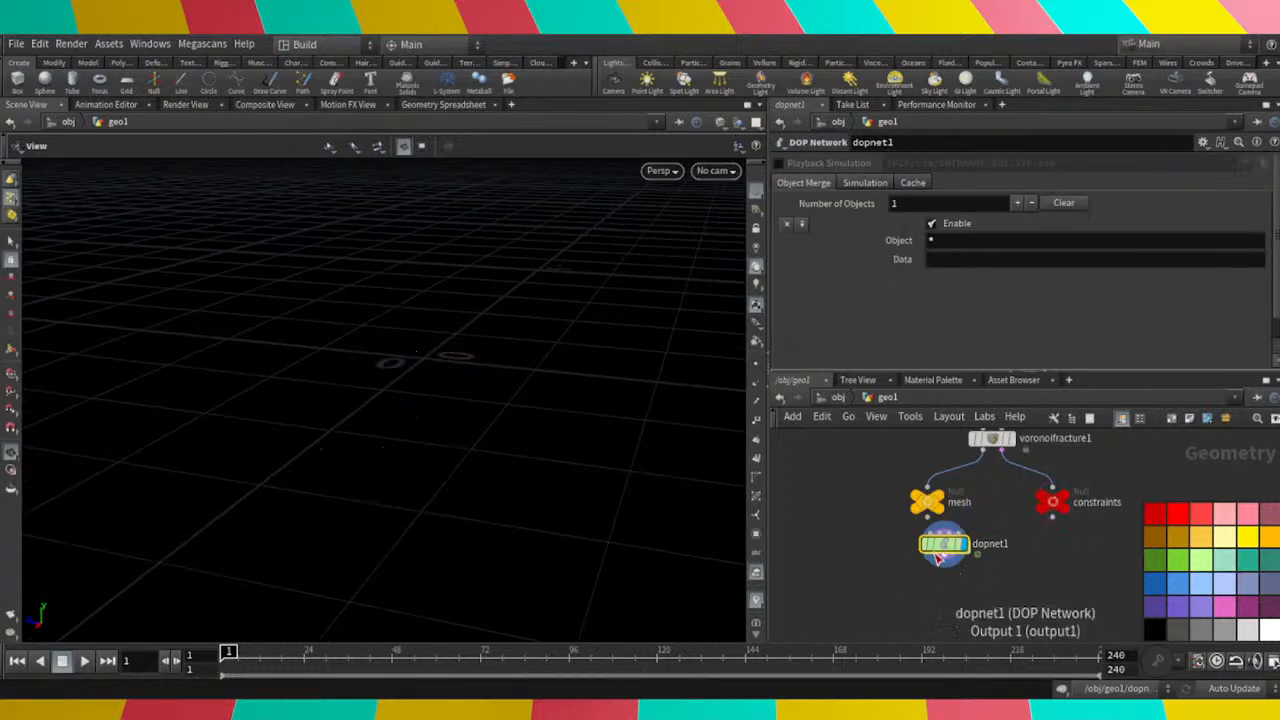
left_click_drag(944, 547, 1008, 570)
Open the dopnet1 network and add an RBD Fractured Object node above its output node.
double_click(1008, 568)
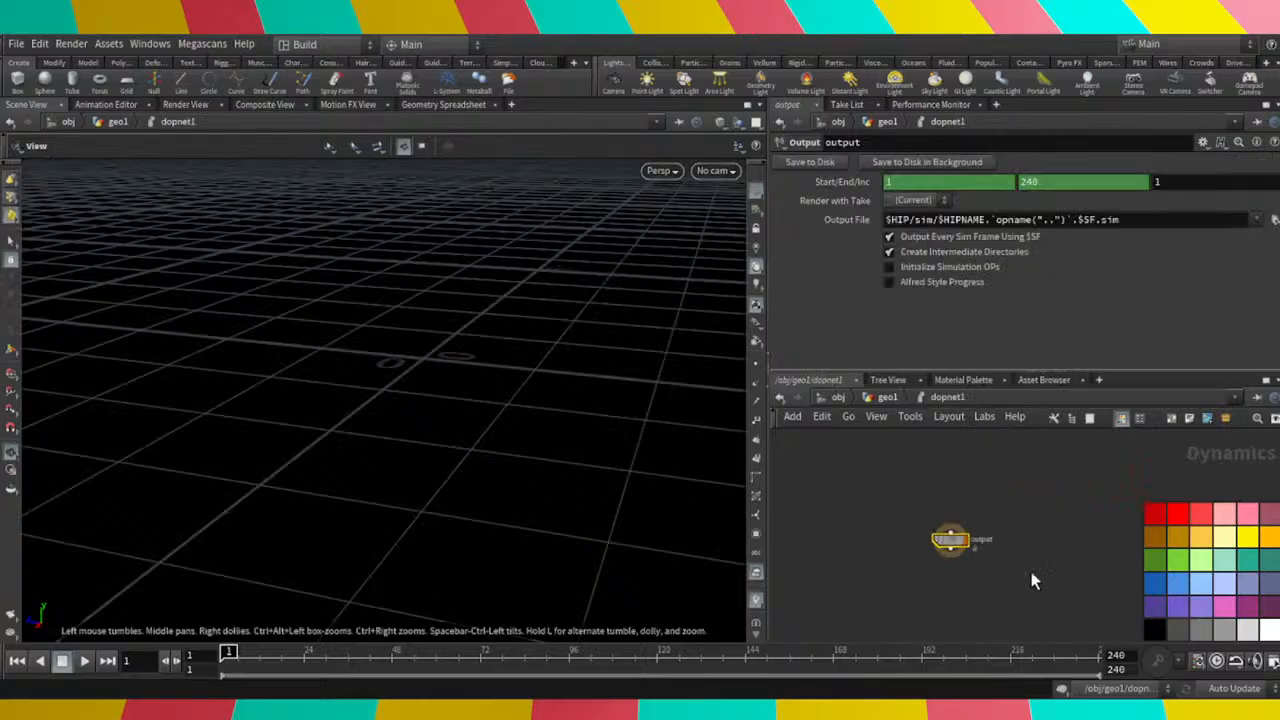
middle_click_drag(1029, 572, 1031, 598)
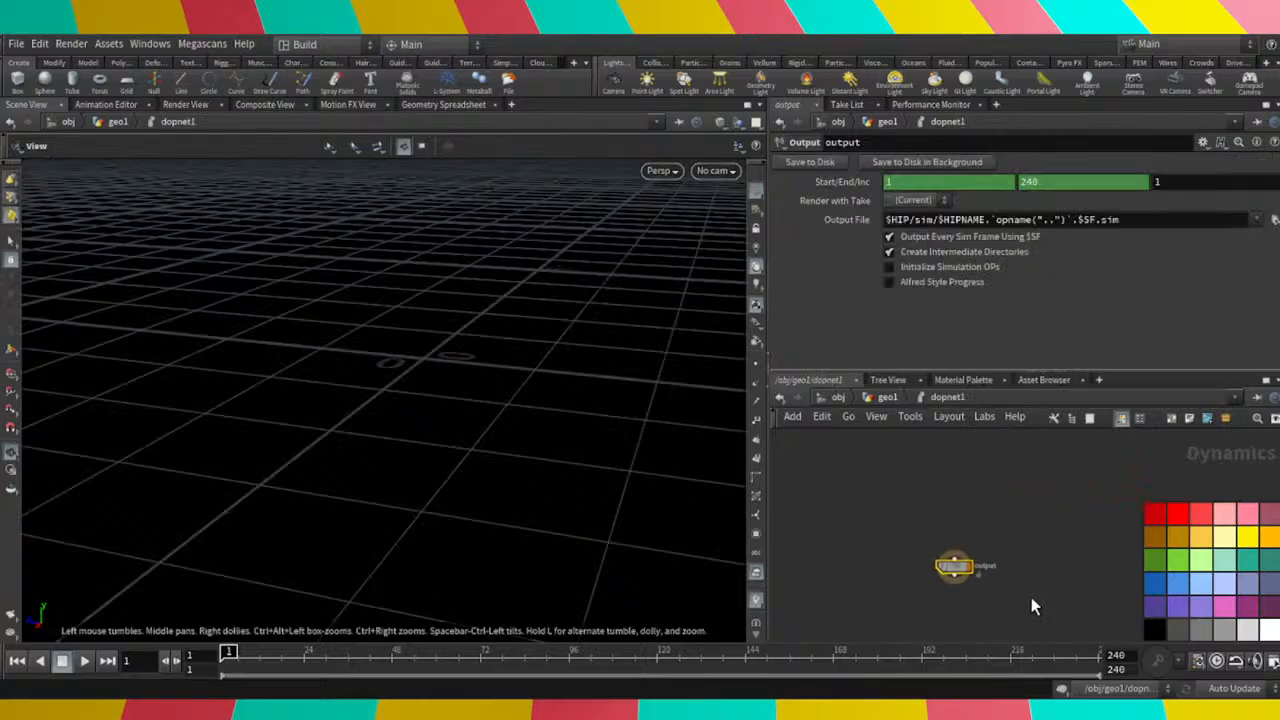
left_click(1200, 267)
left_click(979, 462)
scroll(1003, 470, "down", 1)
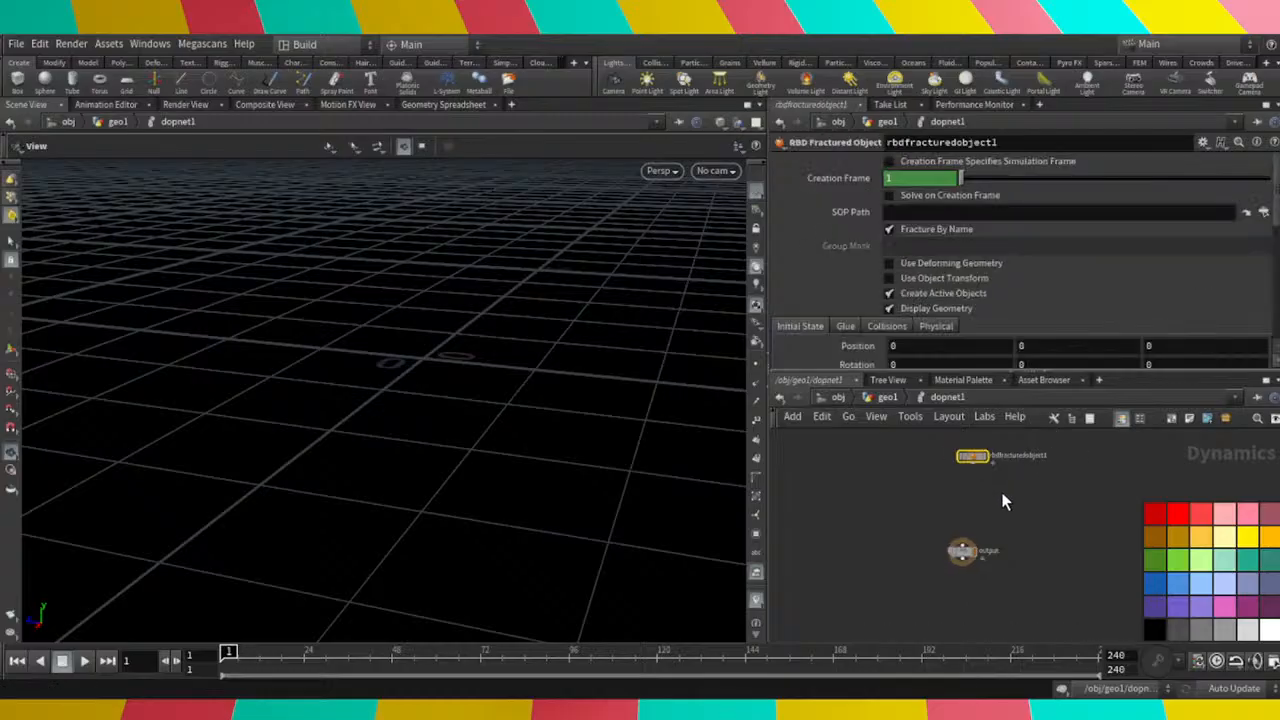
middle_click_drag(1003, 494, 968, 577)
scroll(932, 542, "up", 2)
left_click_drag(948, 530, 909, 468)
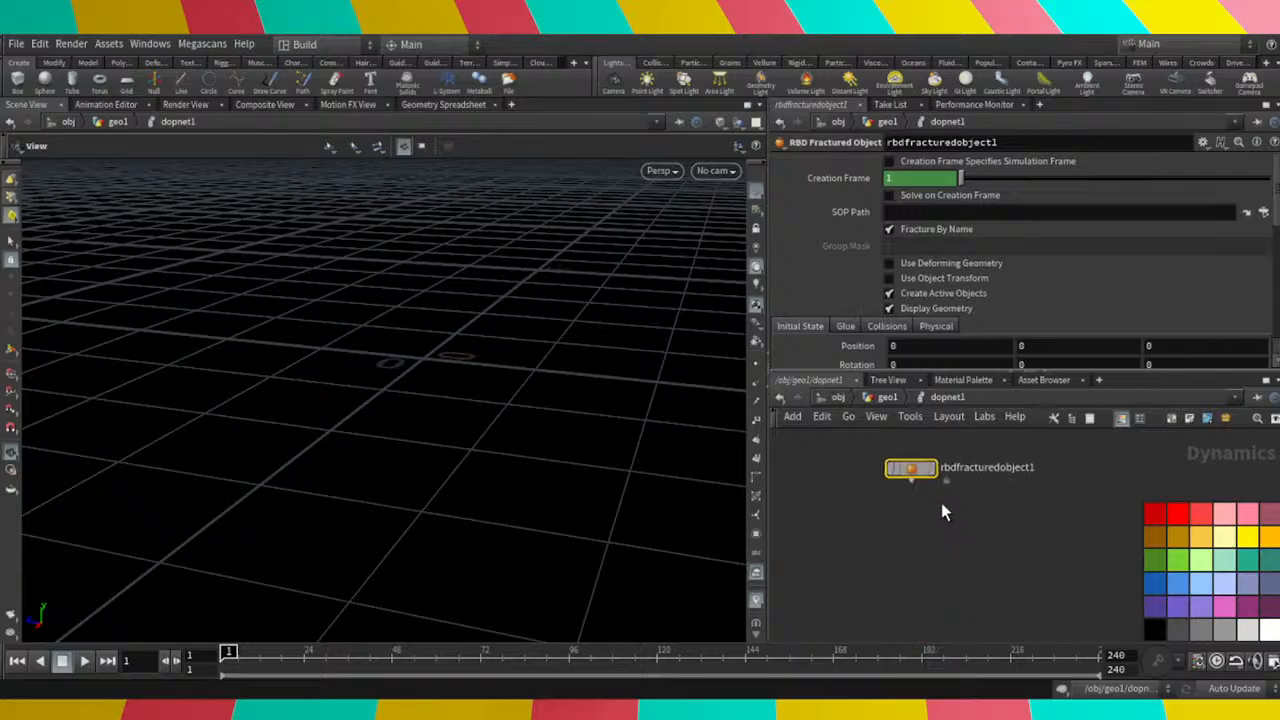
scroll(945, 507, "down", 2)
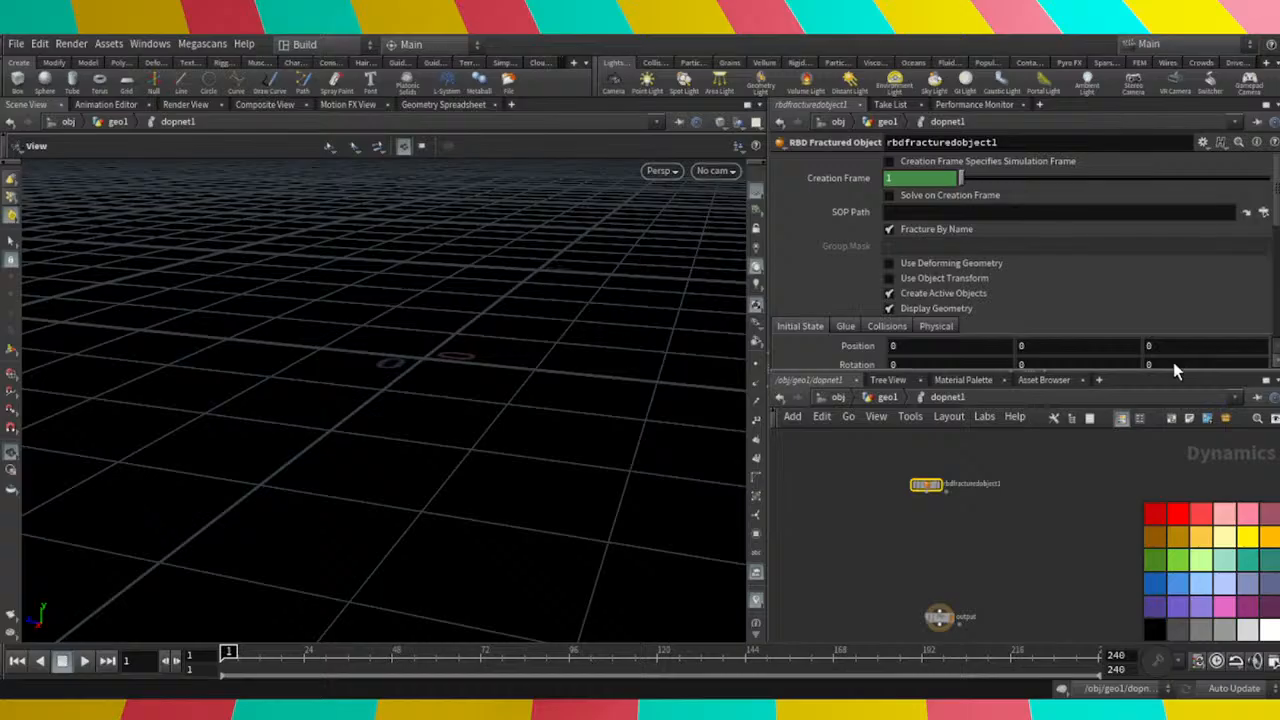
Add a Rigid Body Solver node between rbdfracturedobject1 and the output node, leaving it unwired.
left_click(1163, 501)
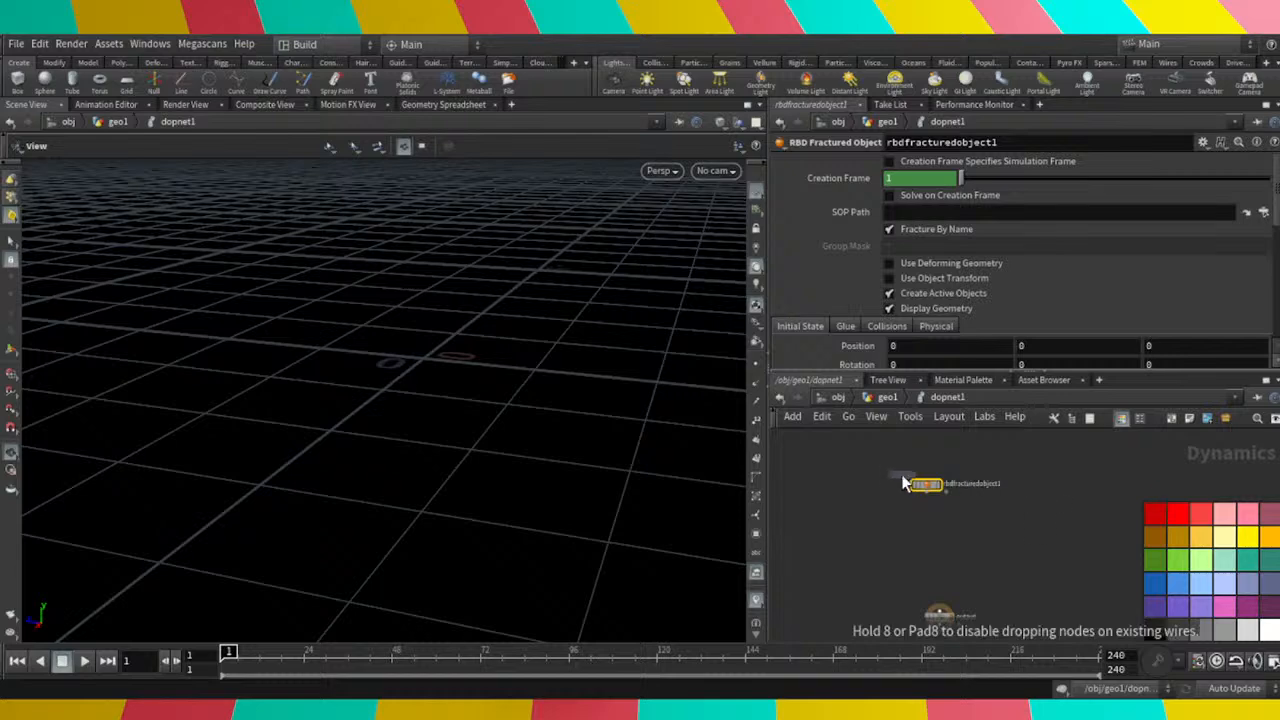
left_click(885, 503)
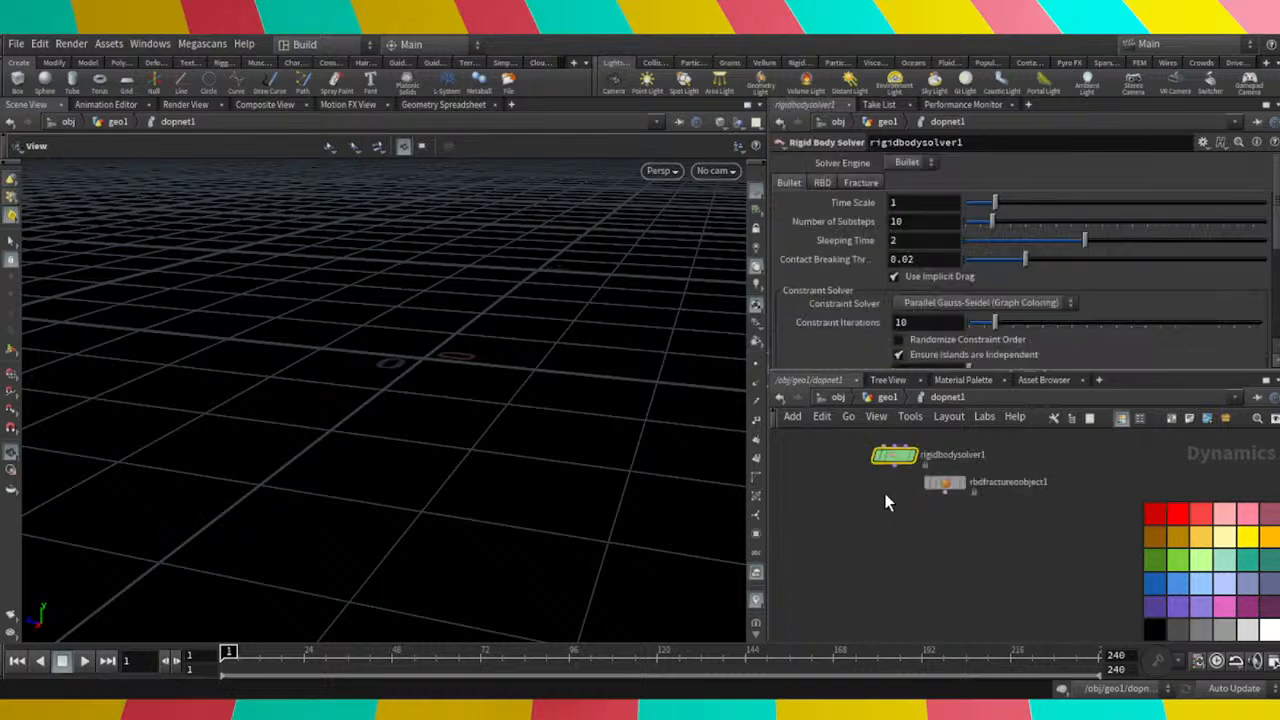
left_click_drag(893, 470, 975, 581)
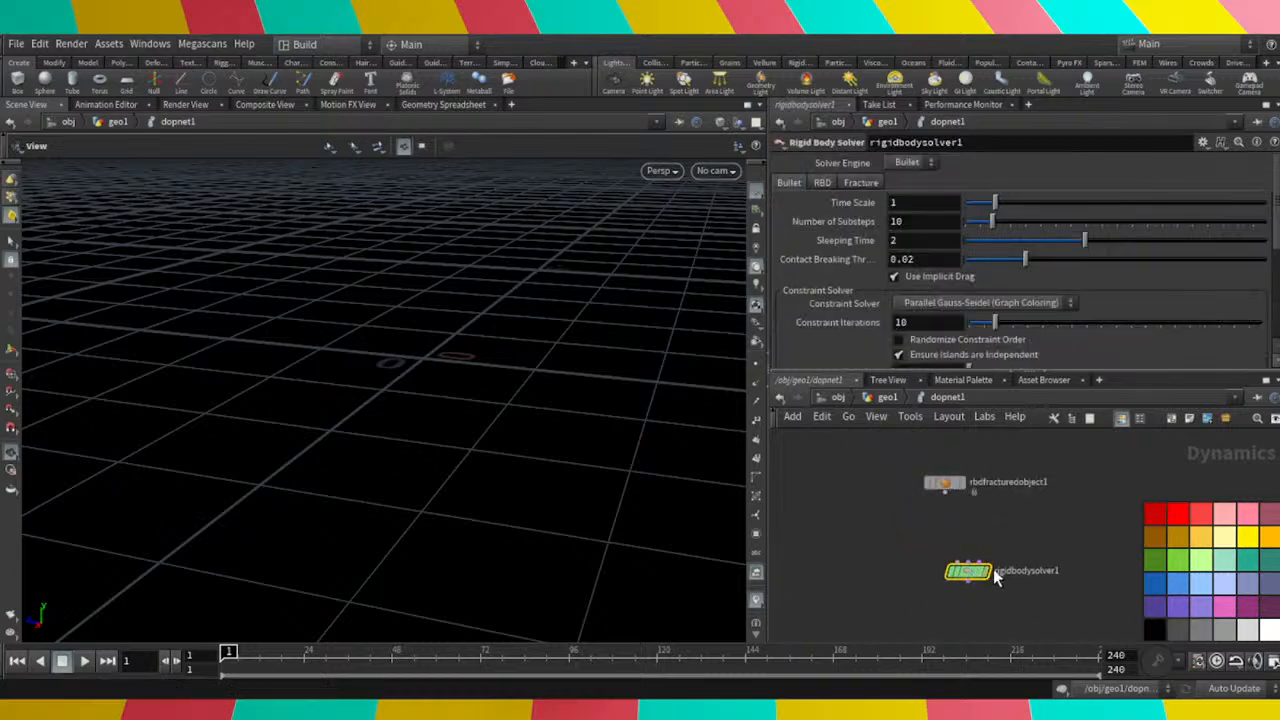
scroll(1040, 565, "down", 1)
middle_click_drag(1039, 567, 1038, 554)
scroll(1038, 554, "down", 1)
middle_click_drag(999, 600, 949, 566)
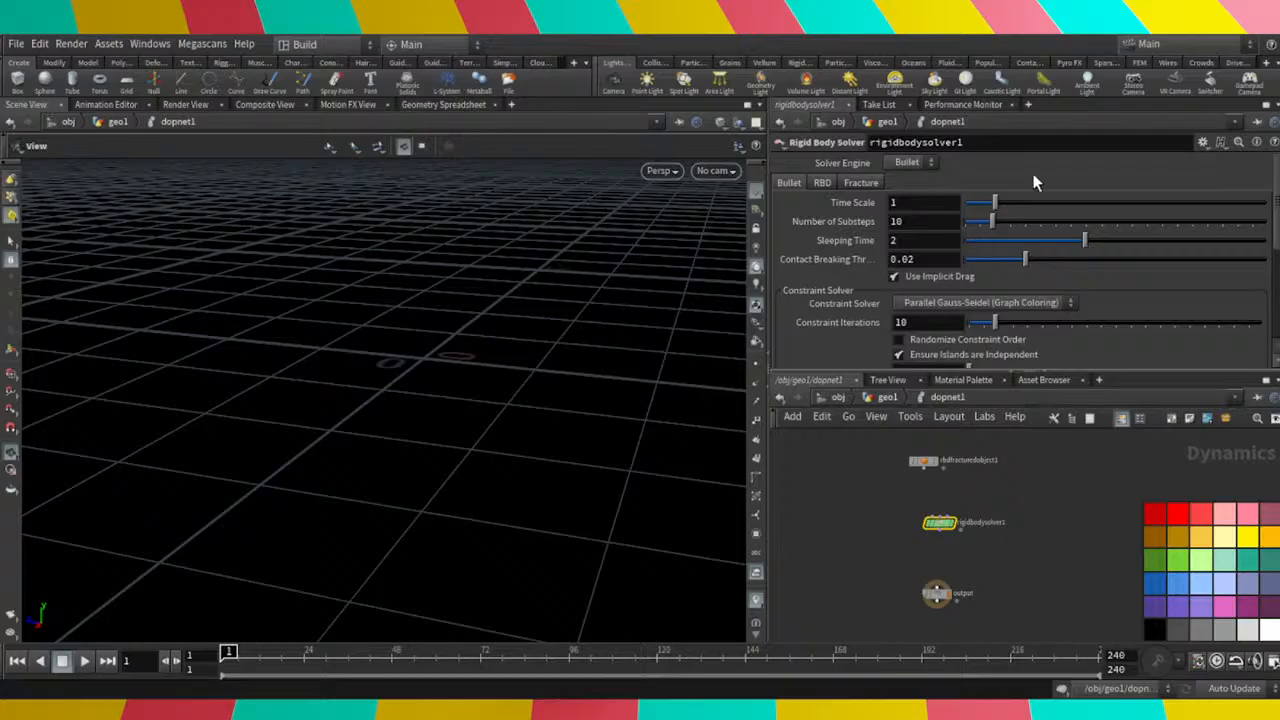
Add a Merge node and a Gravity Force node, and wire the merge into the gravity node's first input.
left_click_drag(922, 461, 899, 467)
left_click(879, 561)
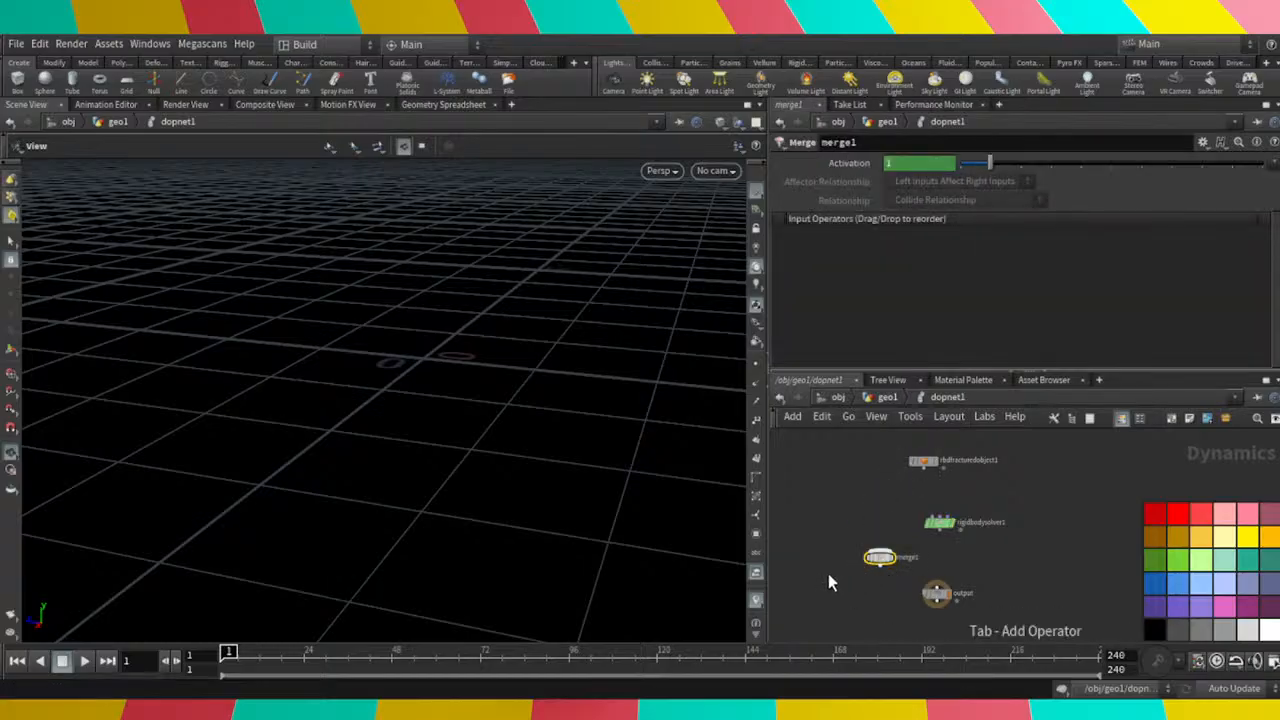
left_click(1053, 148)
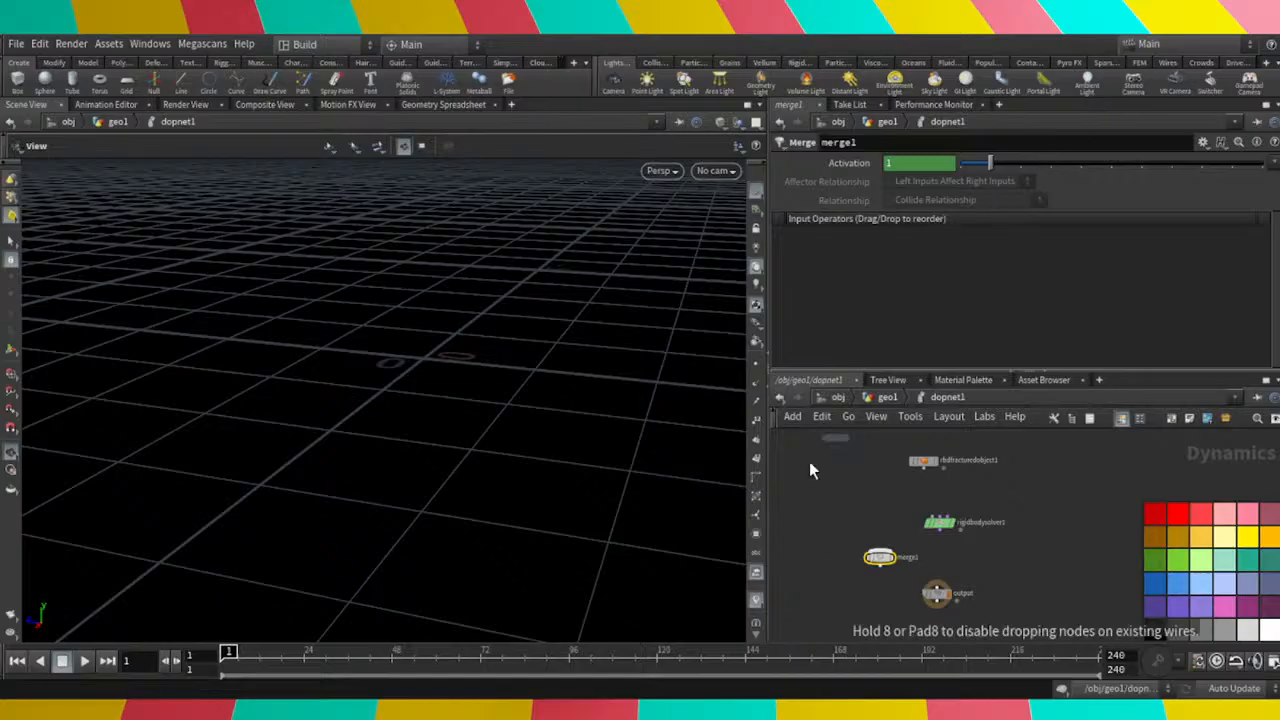
left_click(840, 530)
left_click_drag(877, 556, 945, 562)
scroll(826, 525, "up", 2)
scroll(838, 488, "up", 2)
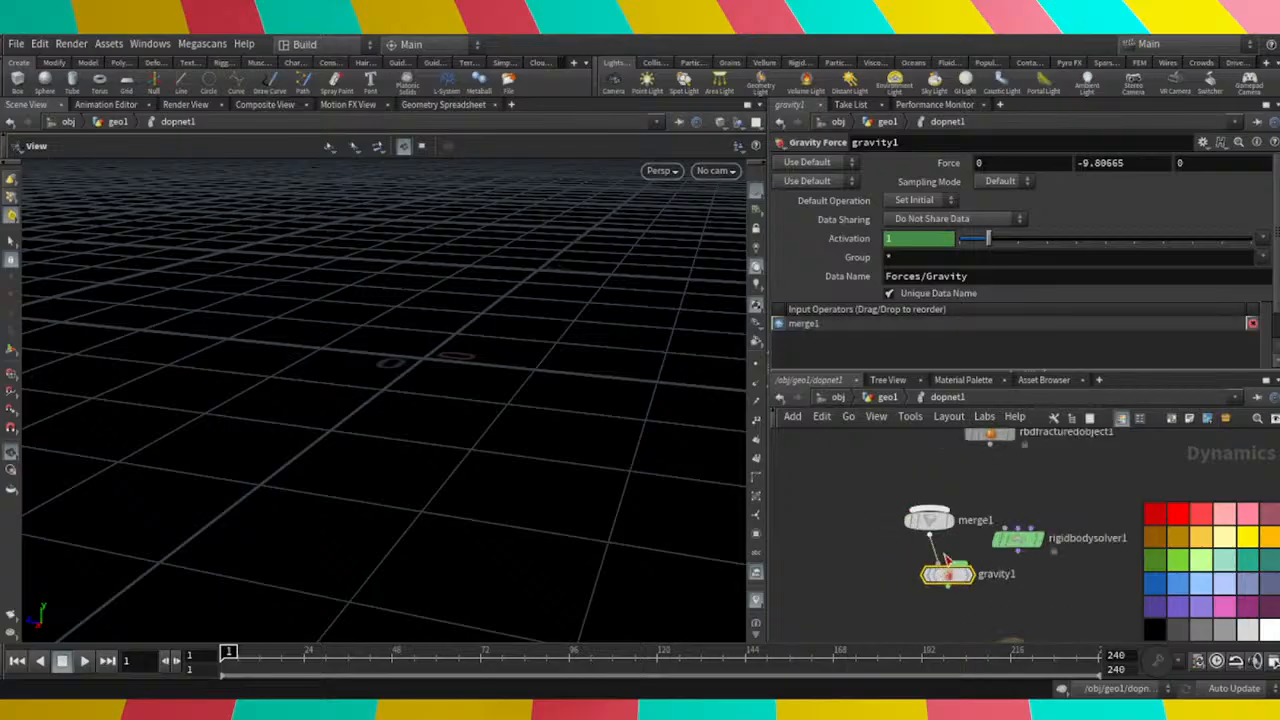
Wire rbdfracturedobject1 into the first input of rigidbodysolver1 and gravity1 into the output node.
left_click_drag(990, 442, 1018, 532)
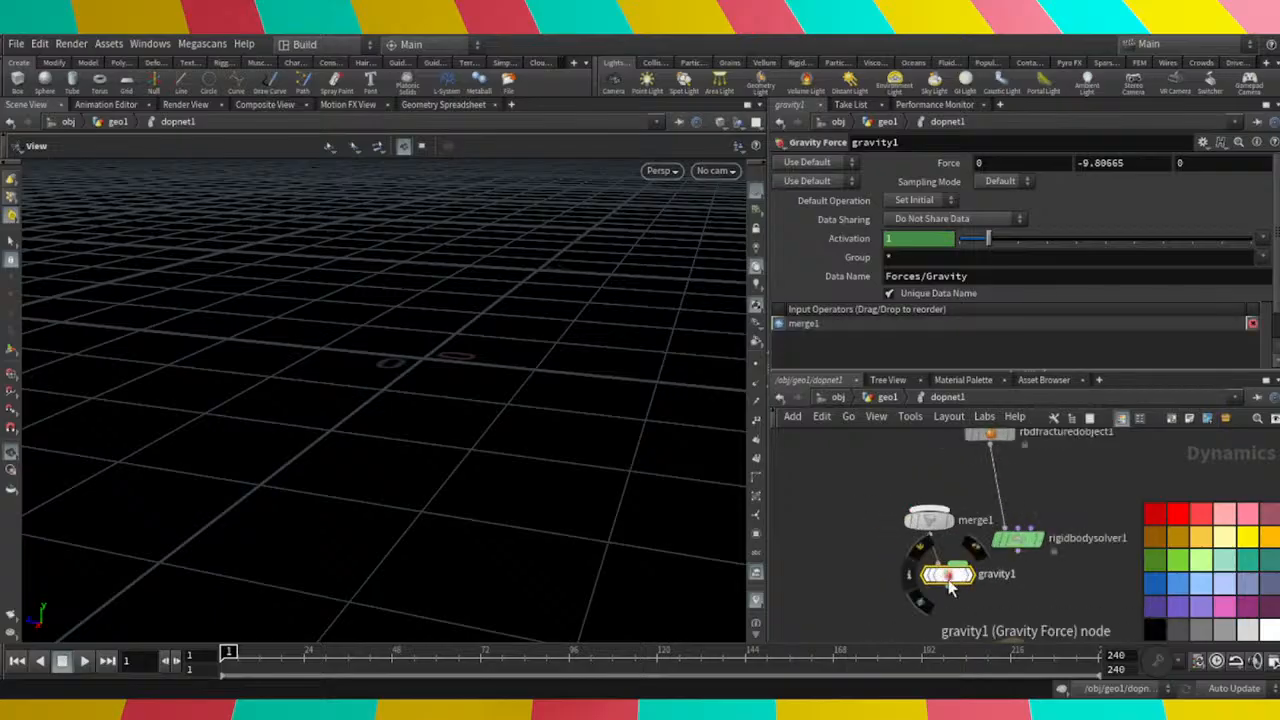
left_click_drag(948, 585, 995, 589)
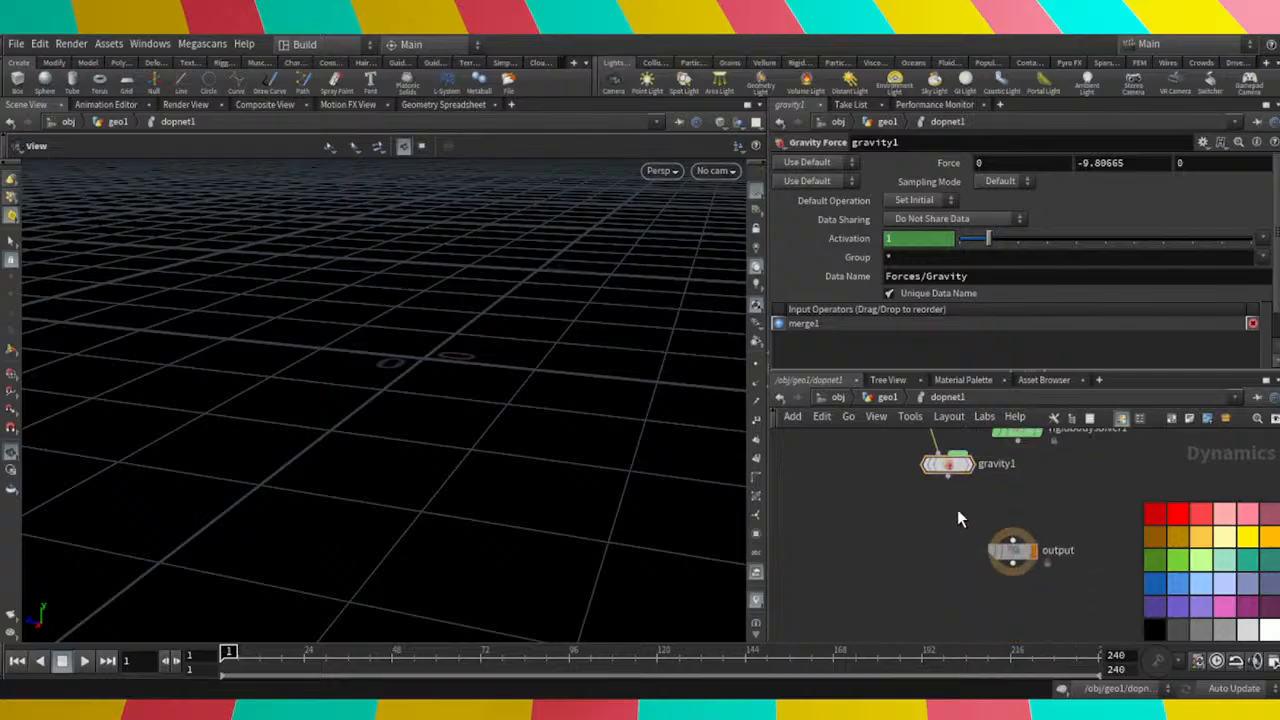
left_click_drag(950, 484, 1013, 538)
middle_click_drag(1021, 505, 1037, 623)
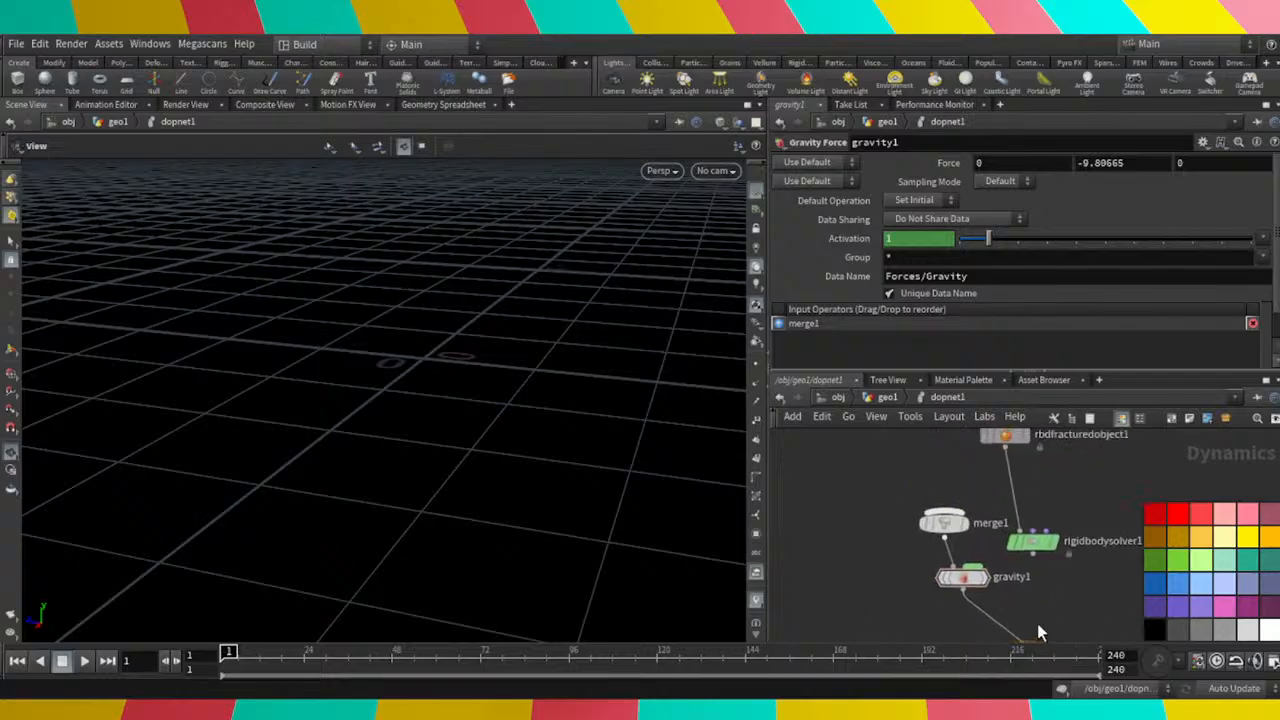
Connect the output of rigidbodysolver1 to merge1 above the gravity node.
left_click_drag(1033, 556, 1008, 487)
scroll(1132, 510, "down", 1)
middle_click_drag(1051, 523, 1004, 571)
scroll(990, 553, "up", 4)
scroll(993, 548, "down", 3)
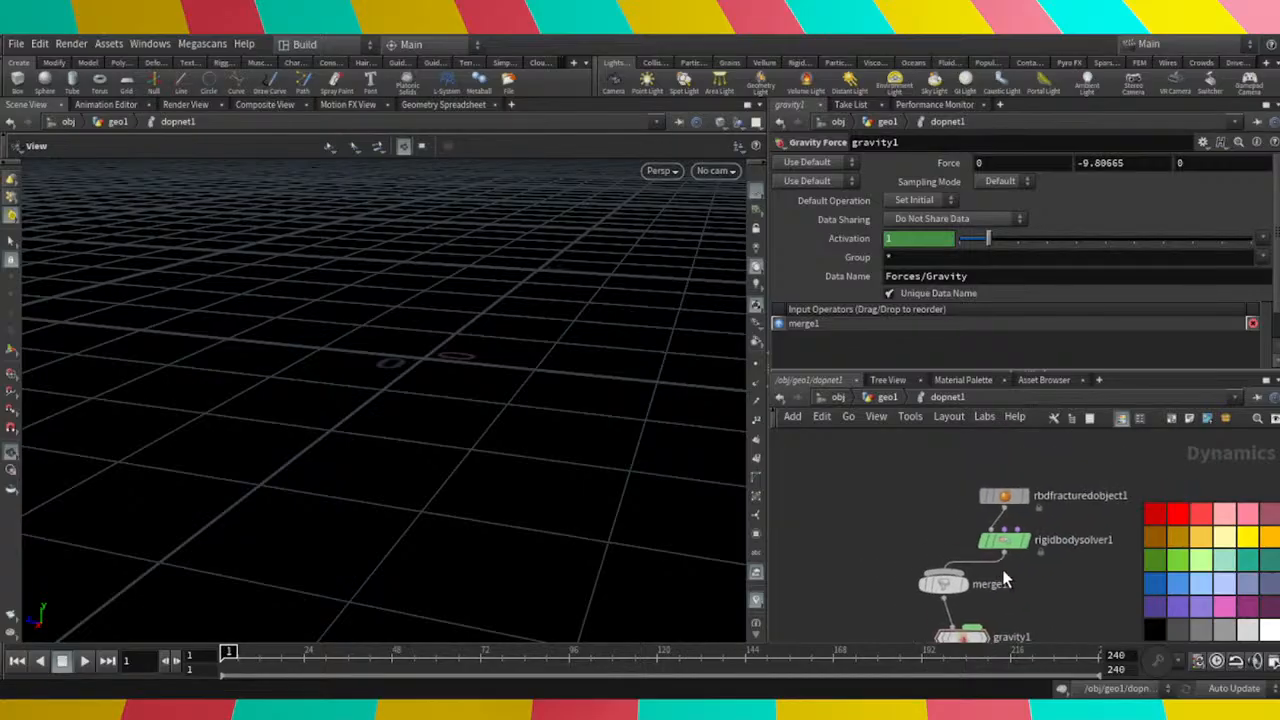
Set the SOP Path of rbdfracturedobject1 to /obj/geo1/mesh and view the head from the front.
left_click(1008, 498)
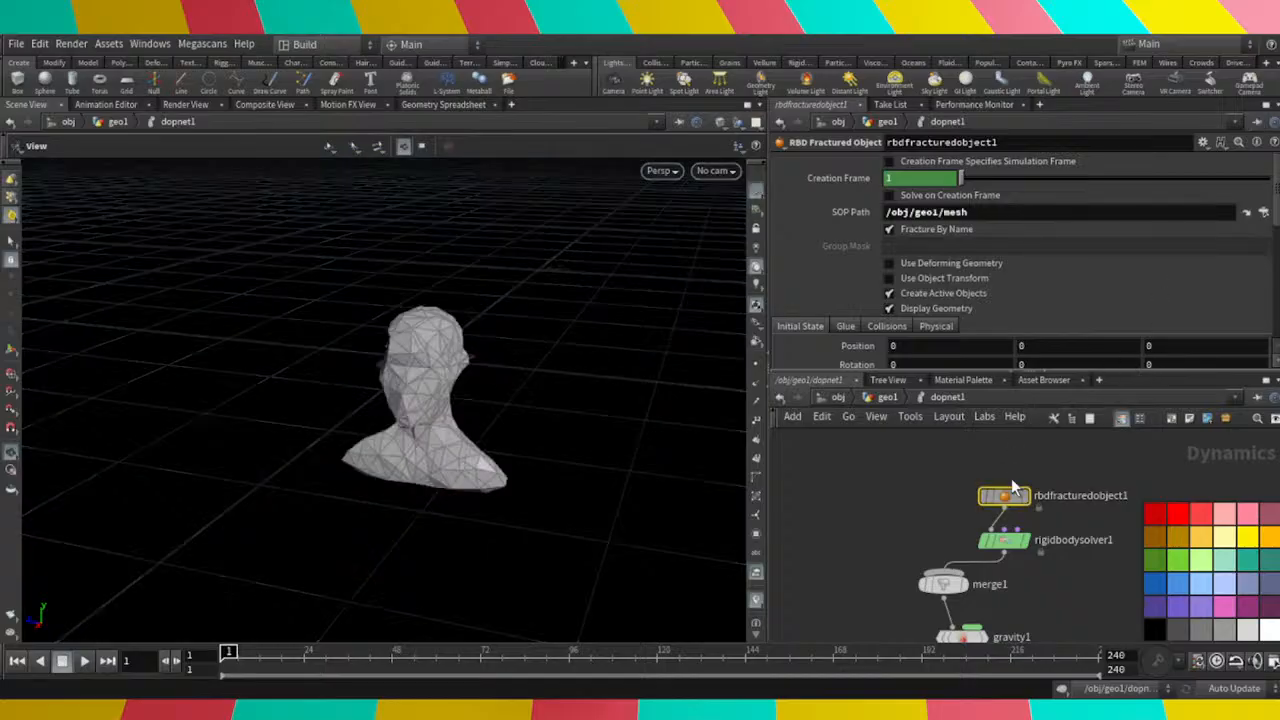
scroll(343, 363, "down", 2)
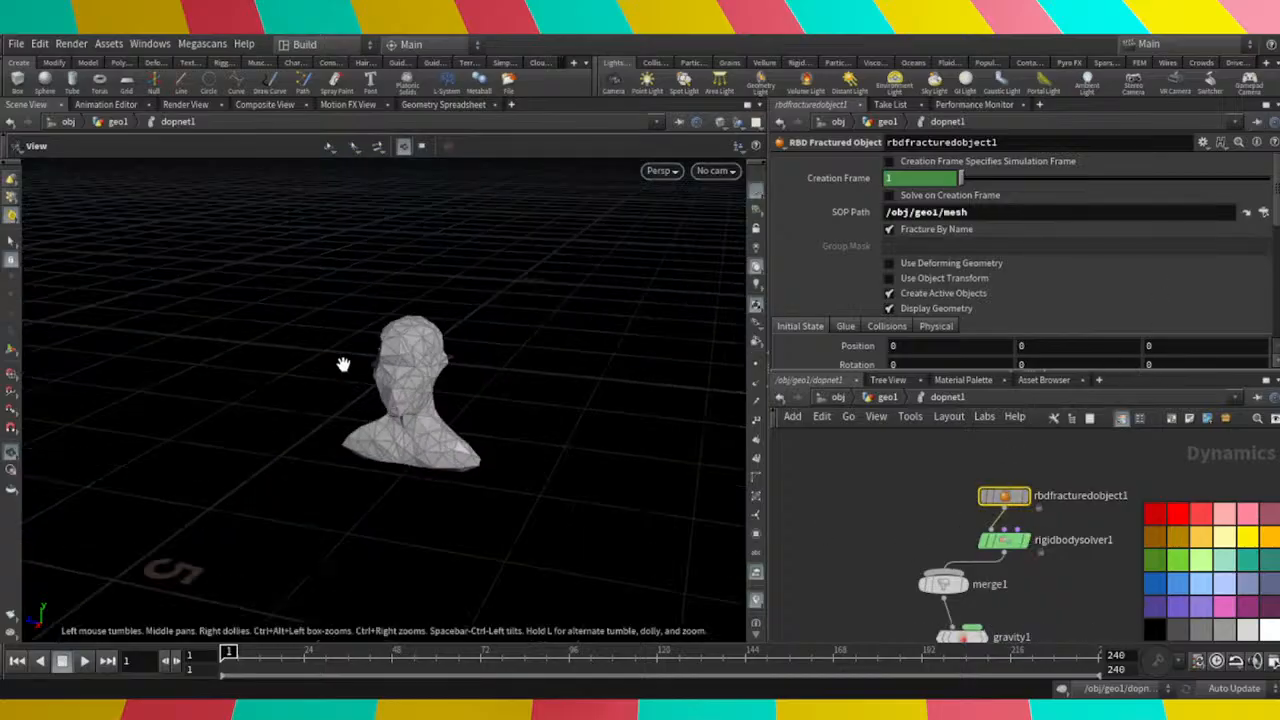
scroll(352, 376, "up", 4)
left_click_drag(360, 386, 424, 359)
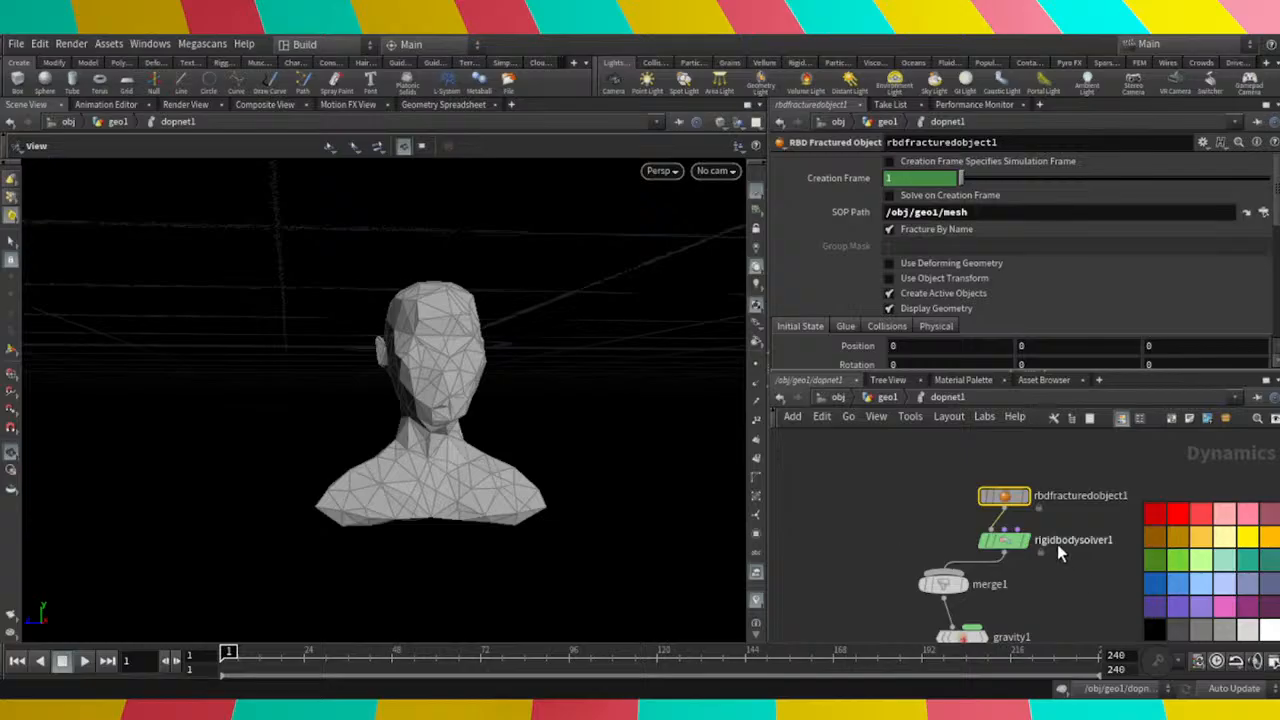
Select rigidbodysolver1 and set the output flag on it.
left_click(1003, 540)
scroll(905, 552, "down", 1)
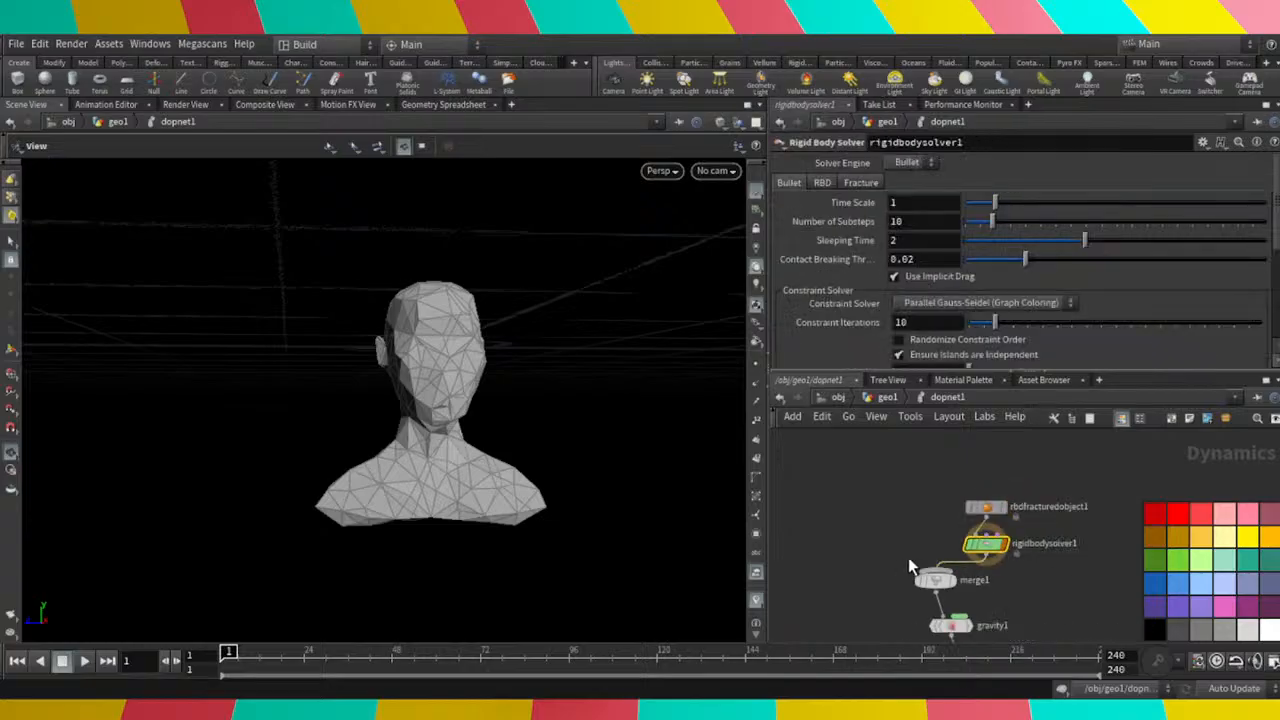
middle_click_drag(909, 558, 927, 528)
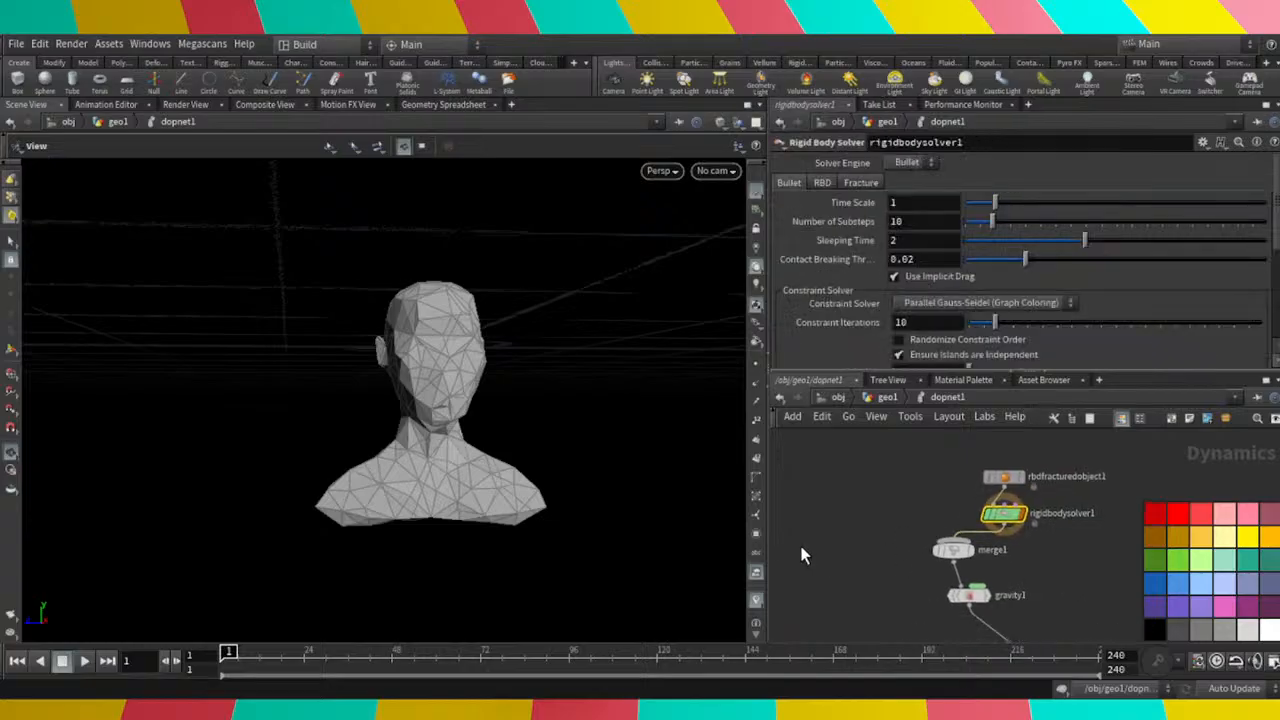
Return to the geo1 network and insert a Transform node between fbxcharacterimport1 and unpack1.
left_click(838, 397)
double_click(945, 521)
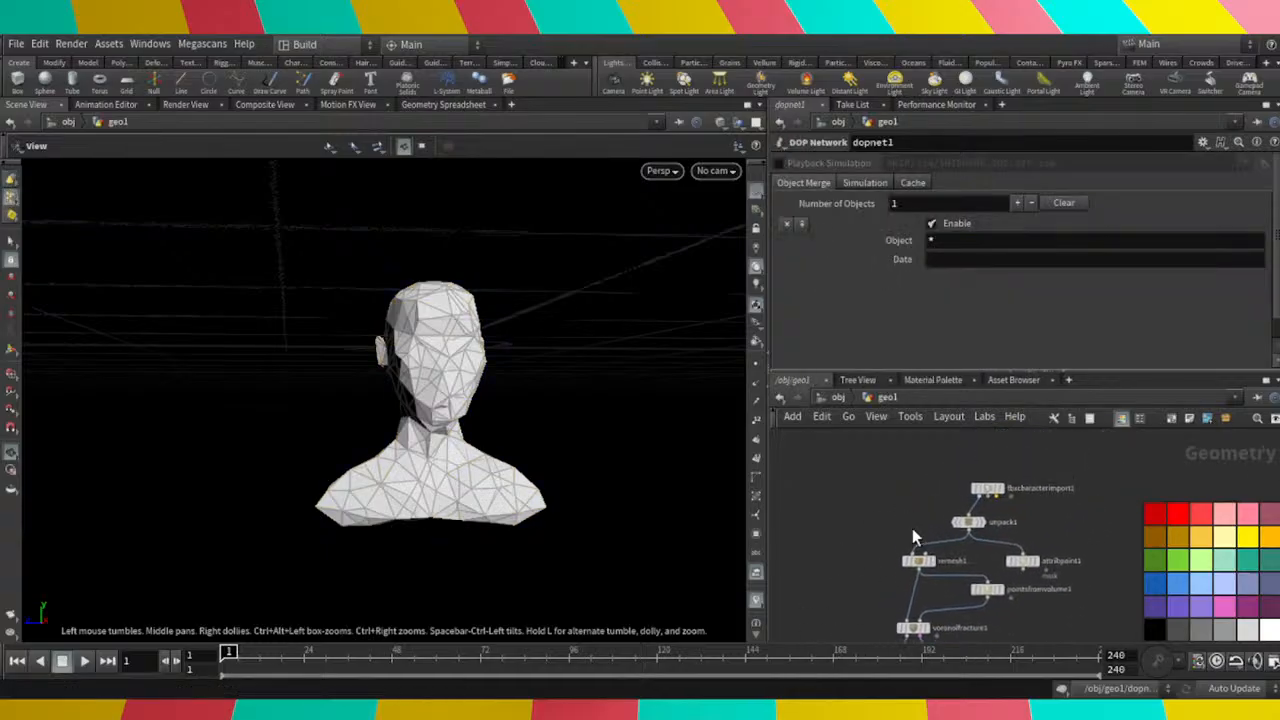
scroll(912, 528, "up", 4)
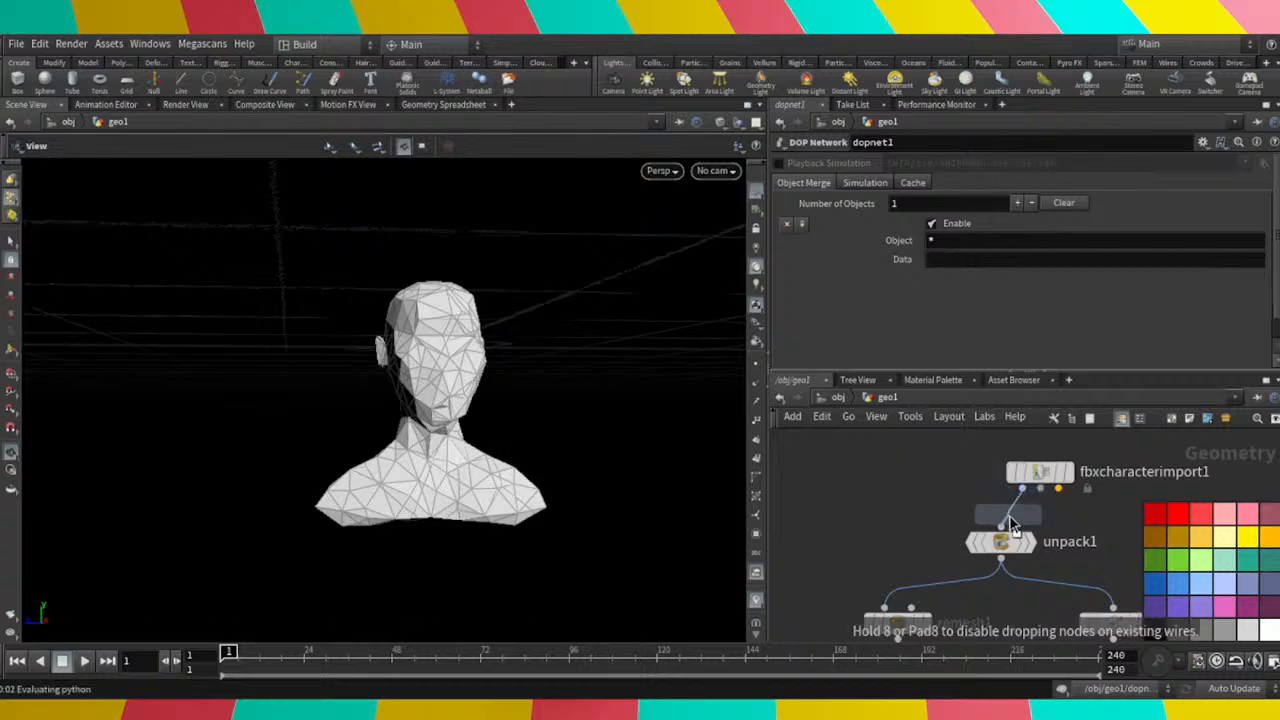
left_click(1004, 518)
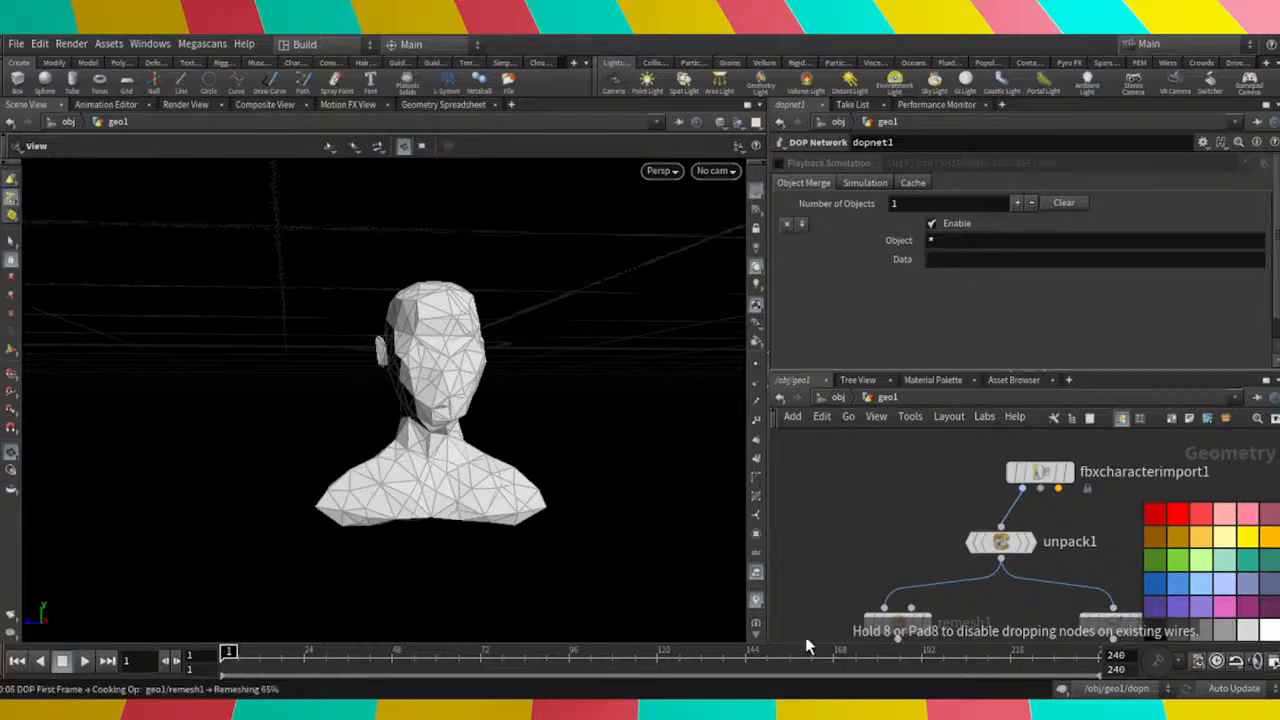
scroll(960, 500, "down", 4)
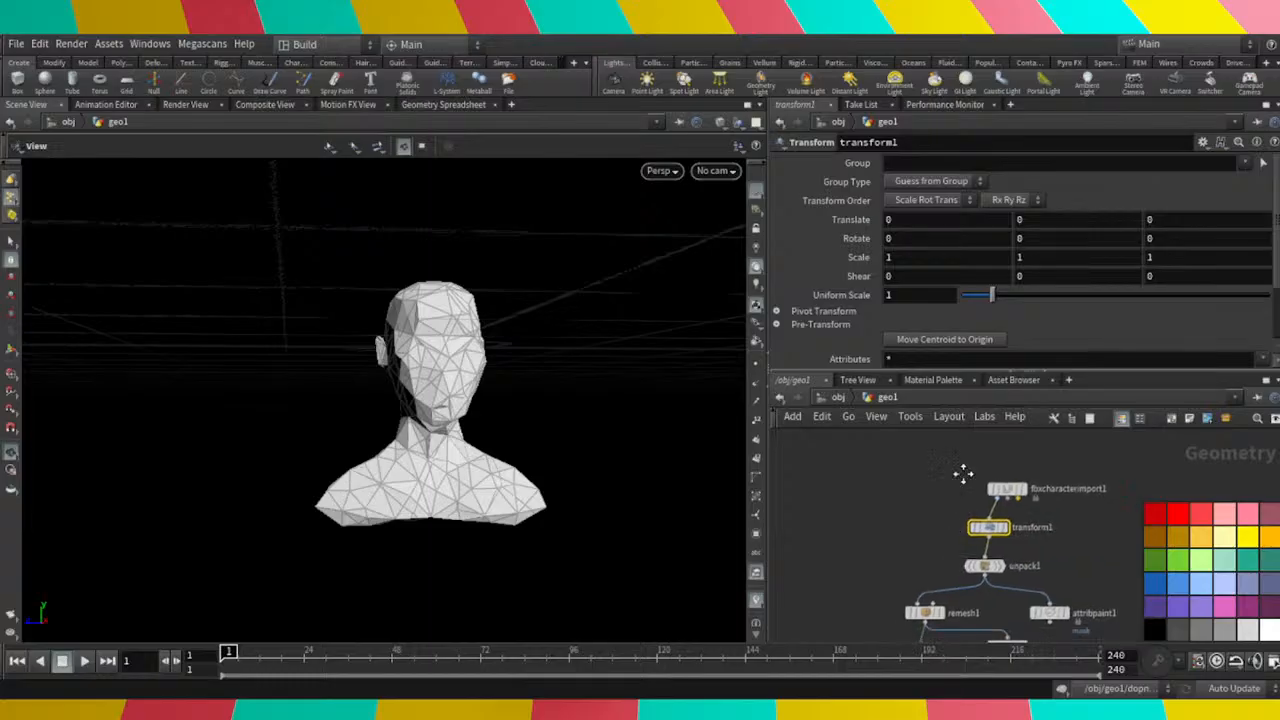
middle_click_drag(963, 473, 981, 407)
scroll(957, 518, "down", 6)
middle_click_drag(906, 526, 908, 481)
scroll(923, 537, "up", 6)
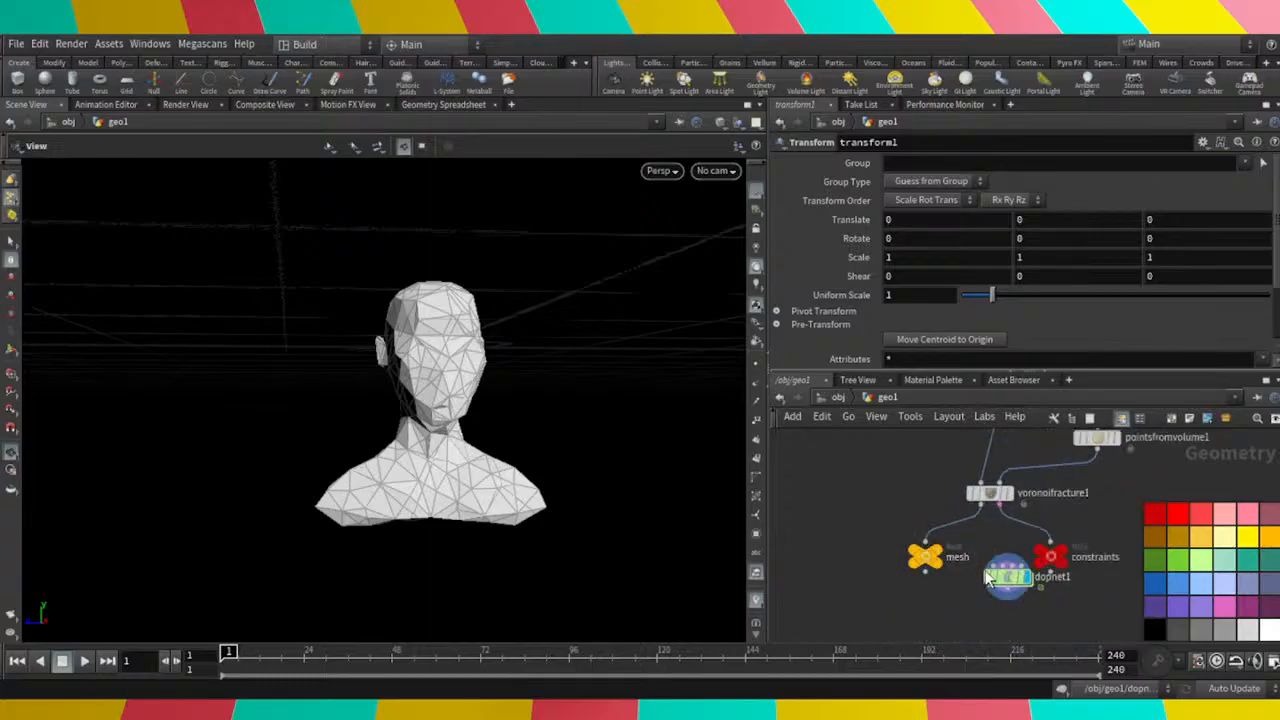
scroll(936, 527, "down", 3)
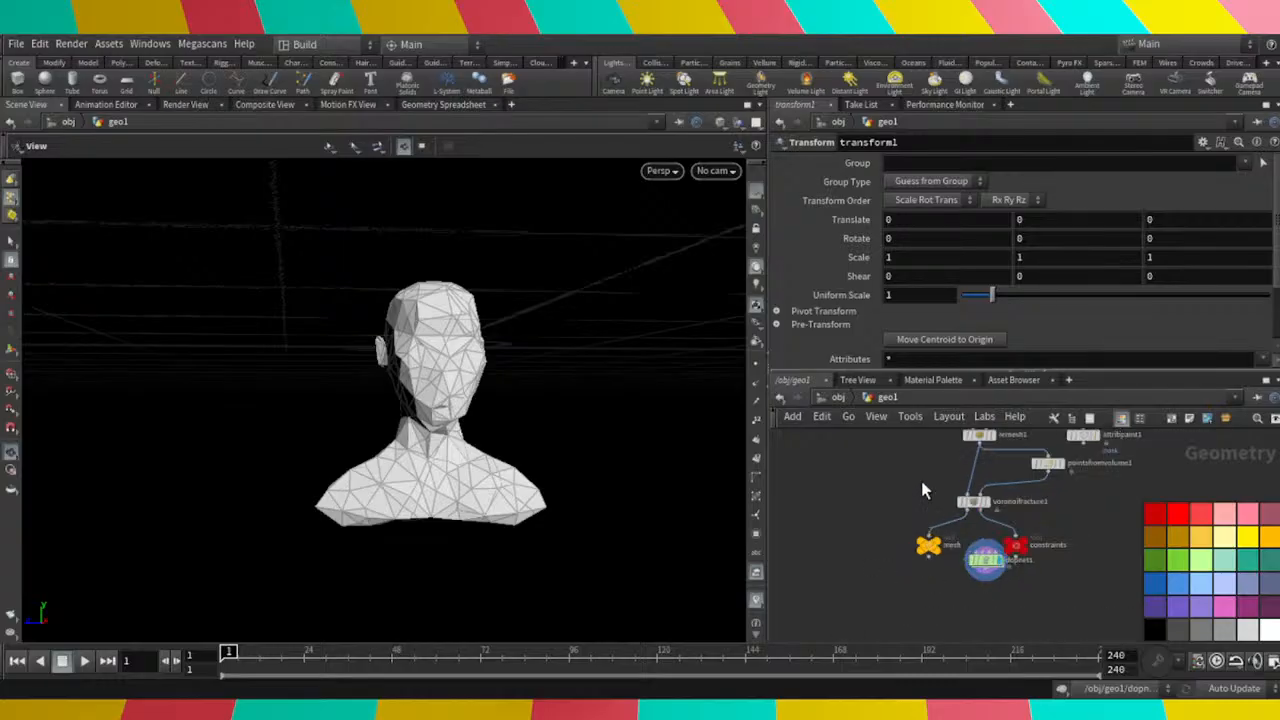
Display the transform1 node and set its Y translation to 2.3 to raise the head above the grid.
middle_click_drag(921, 481, 965, 462)
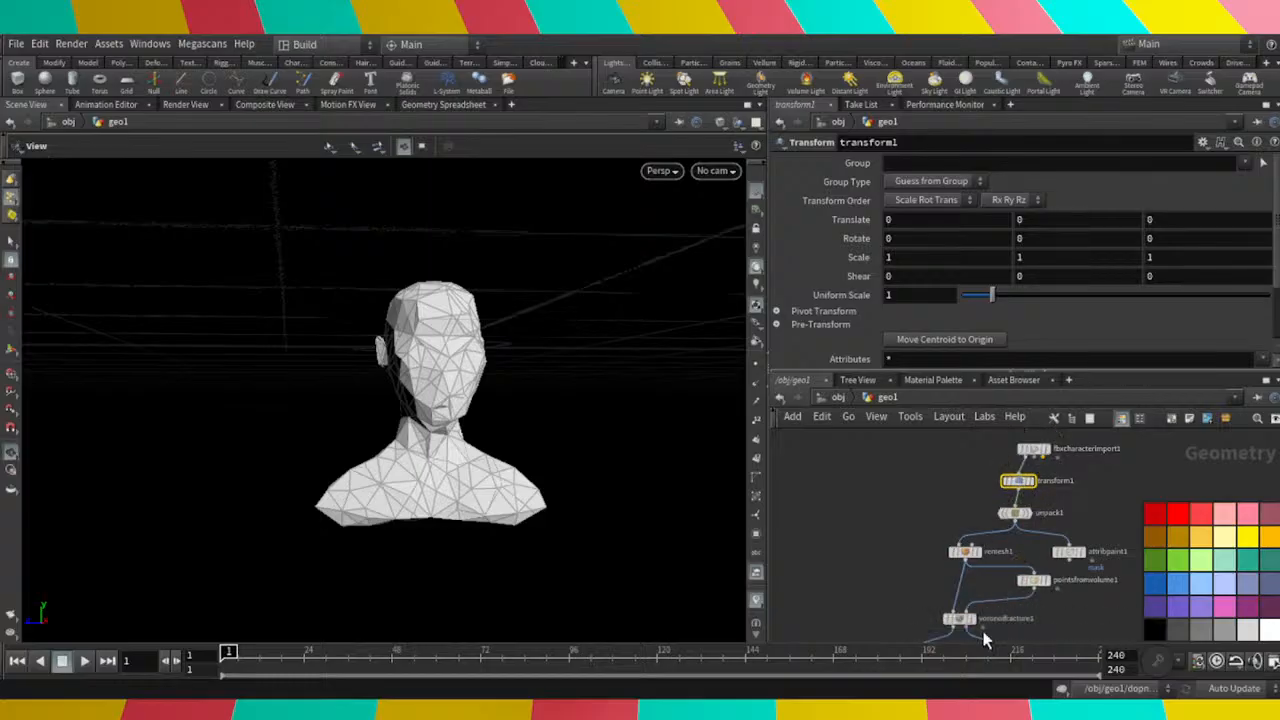
scroll(1036, 492, "up", 2)
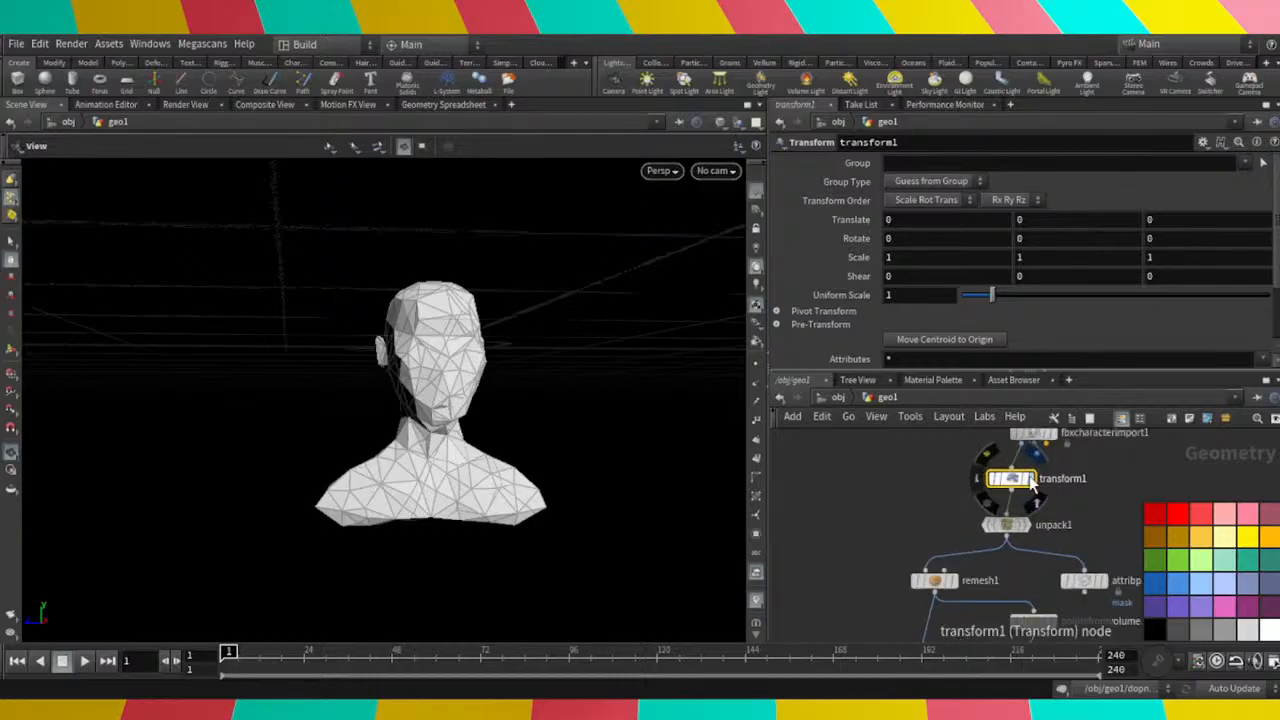
left_click(1034, 480)
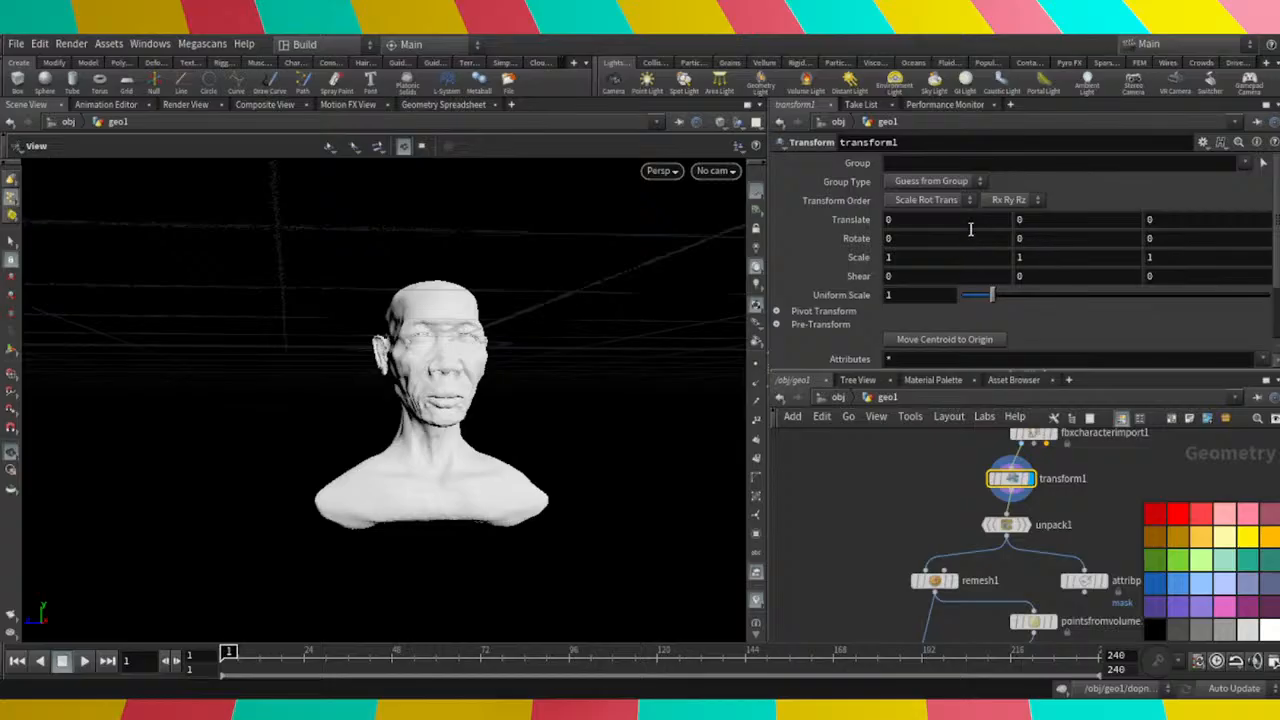
left_click(1049, 222)
scroll(1049, 223, "up", 20)
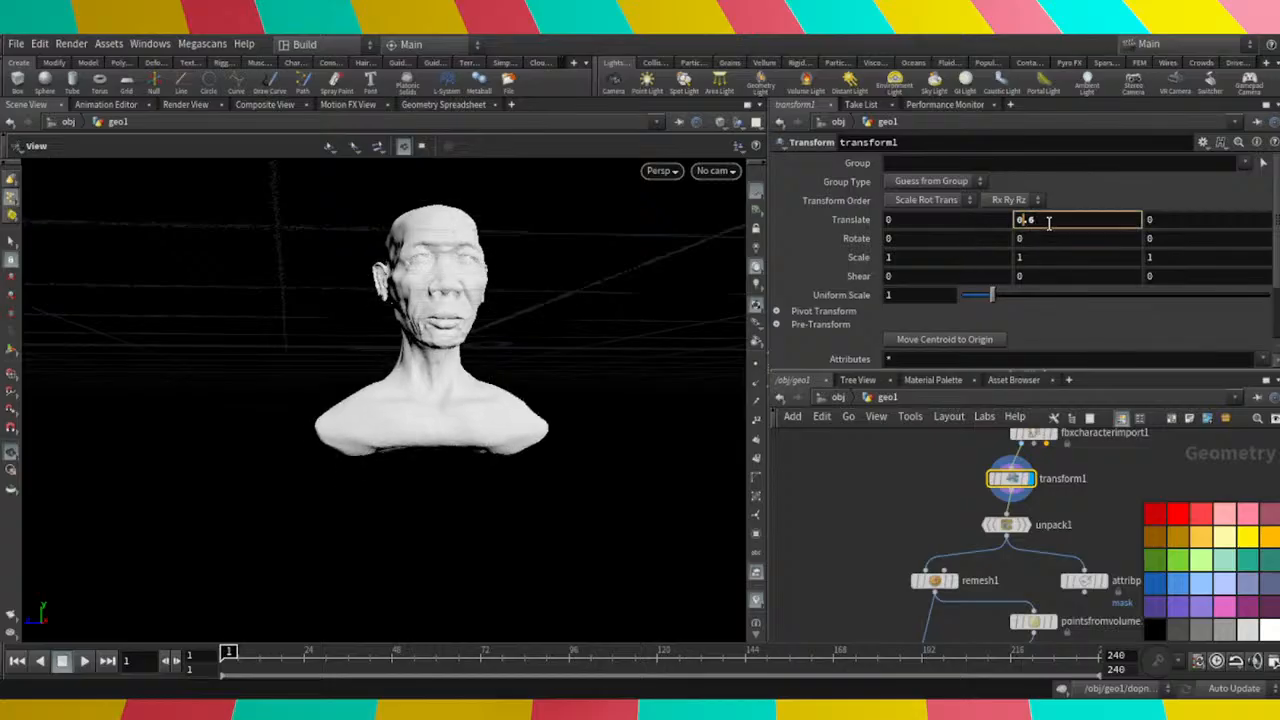
scroll(1049, 223, "up", 1)
scroll(572, 294, "down", 6)
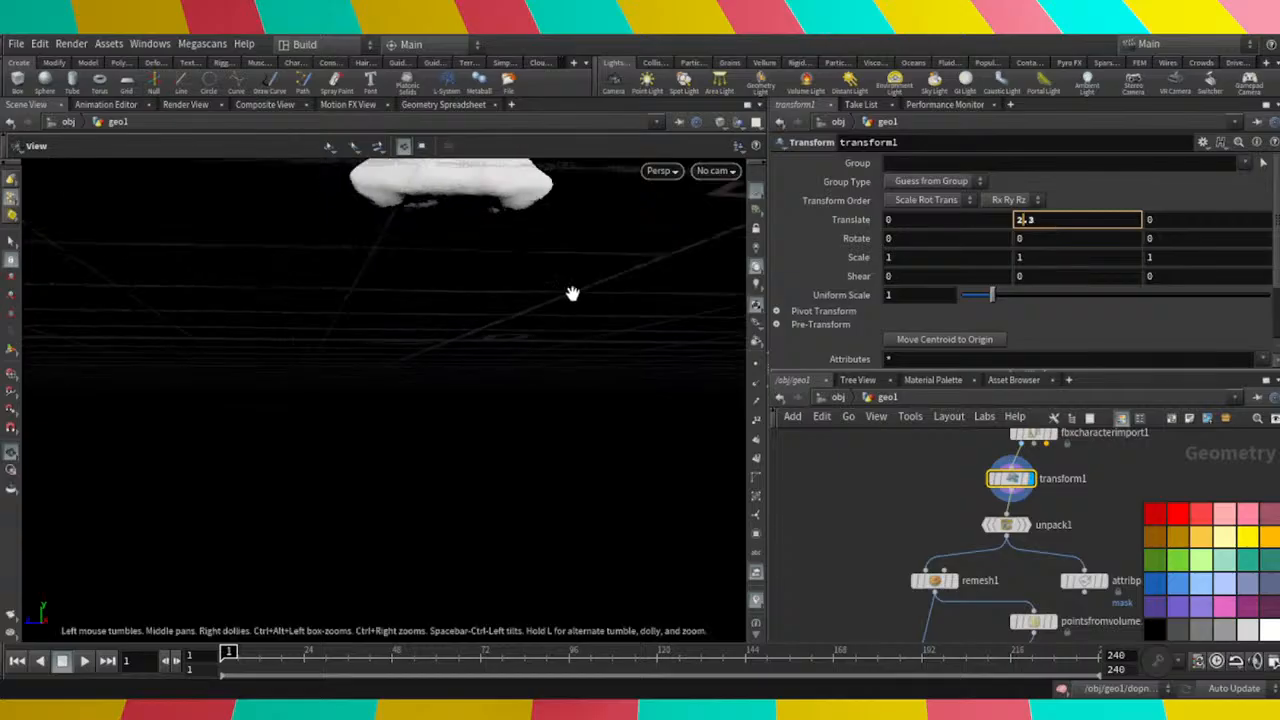
left_click_drag(577, 303, 496, 352)
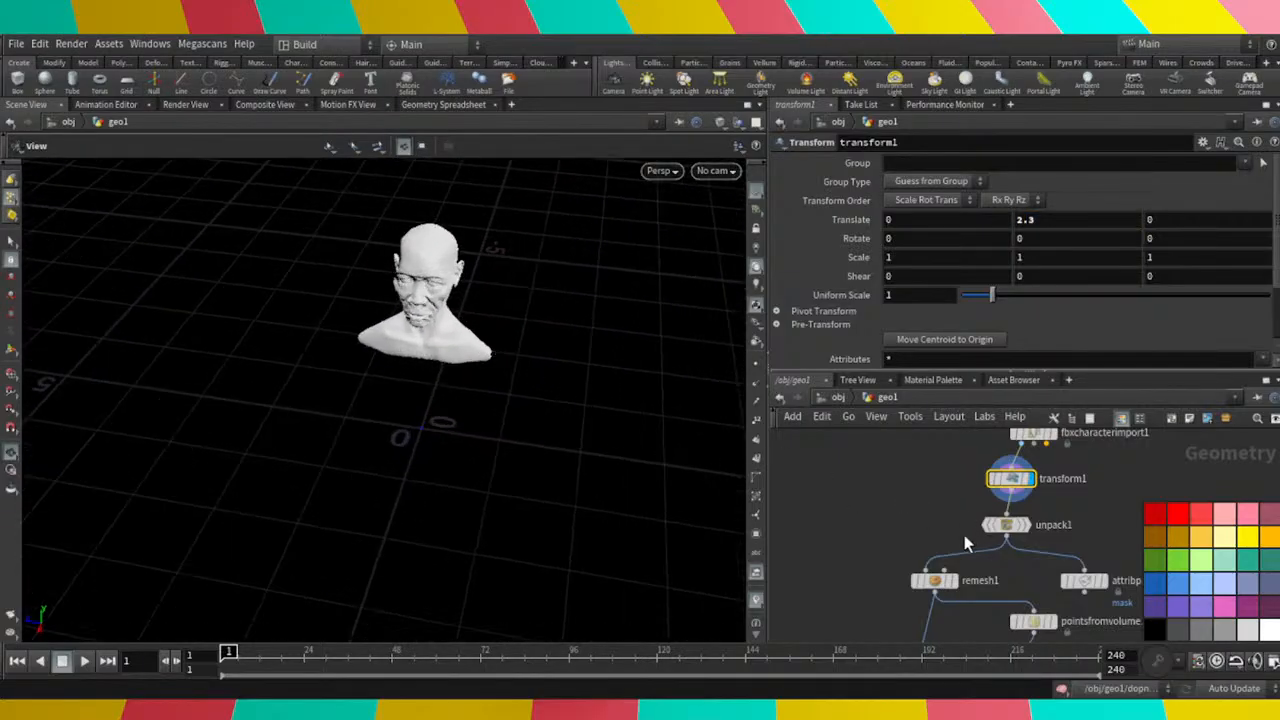
Move the display flag to the mesh null below voronoifracture1.
scroll(964, 535, "down", 5)
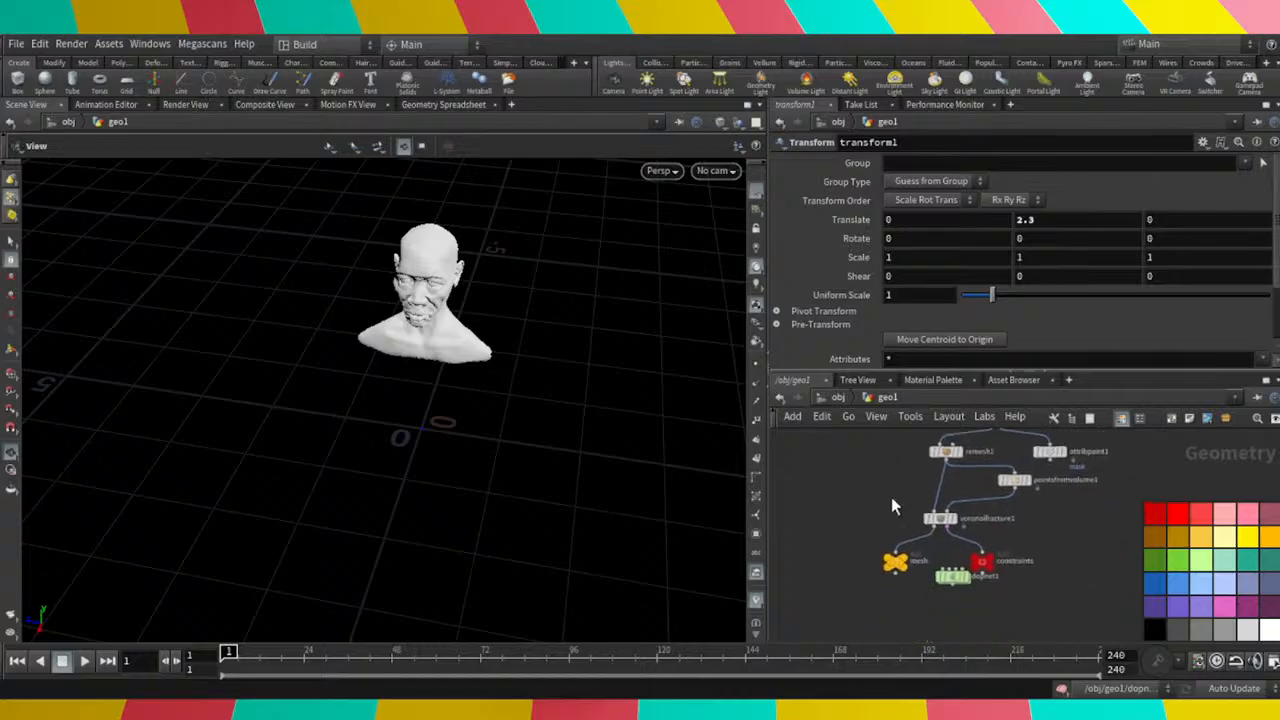
scroll(893, 502, "up", 2)
mouse_move(953, 555)
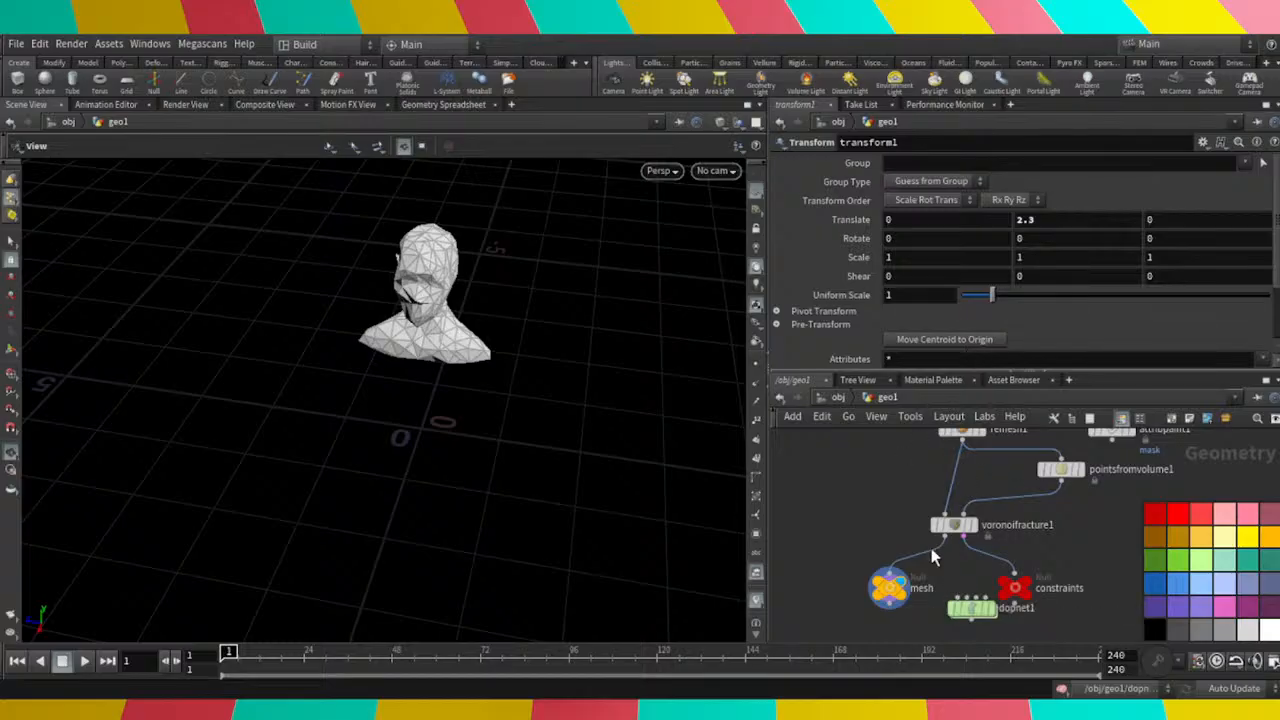
Review the node chain from fbxcharacterimport1 through transform1, remesh1 and voronoifracture1 to the mesh and constraints nulls.
scroll(910, 520, "down", 2)
scroll(939, 536, "down", 2)
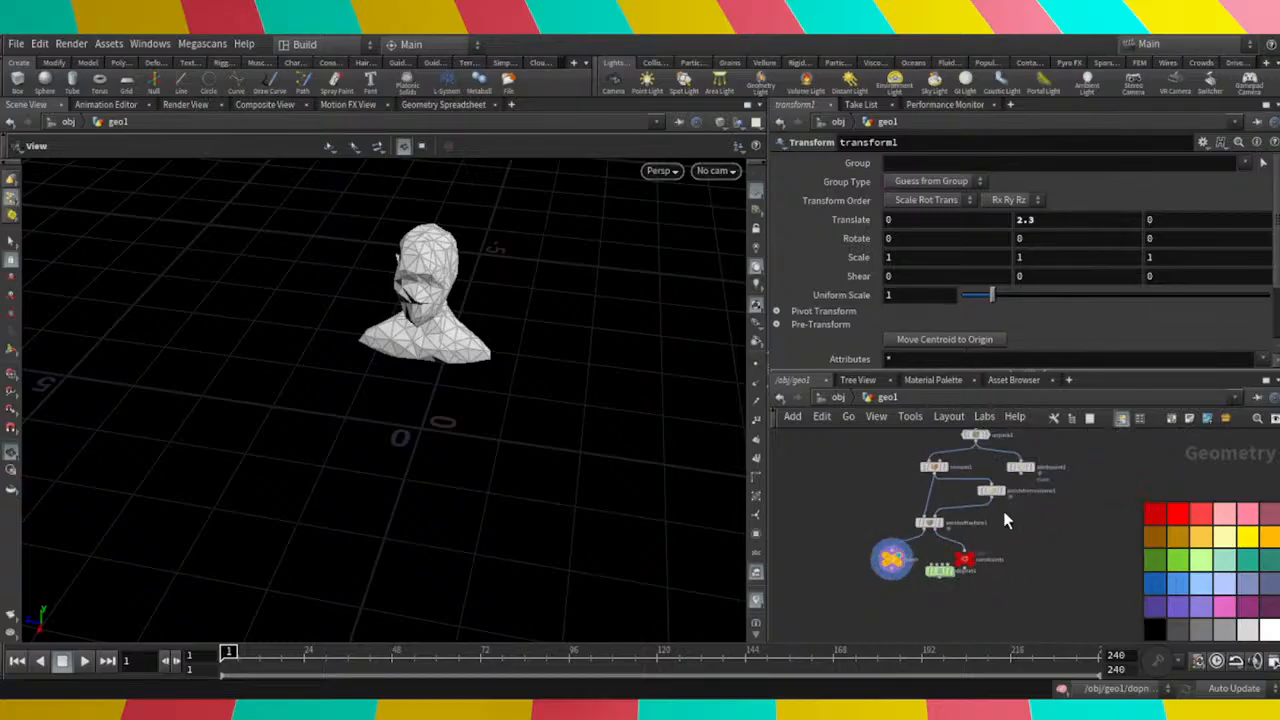
middle_click_drag(1003, 511, 1006, 570)
scroll(943, 584, "down", 3)
scroll(882, 490, "up", 3)
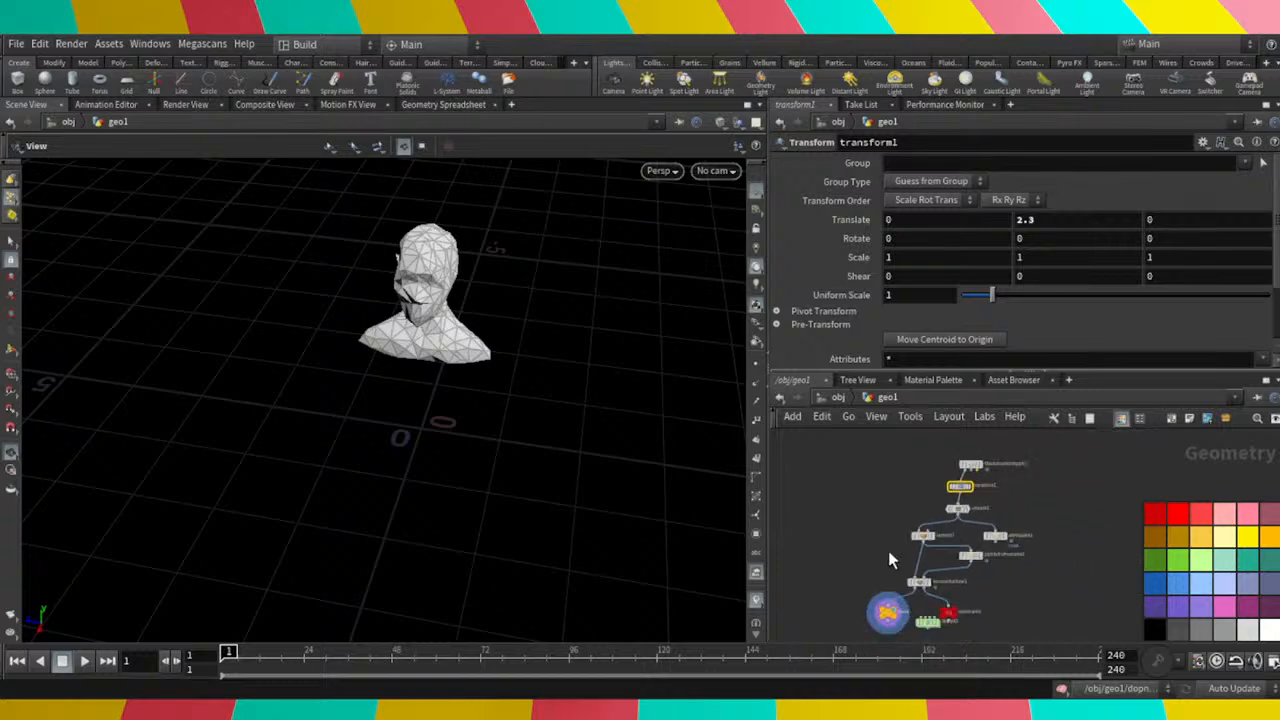
scroll(870, 540, "up", 2)
left_click_drag(893, 543, 900, 537)
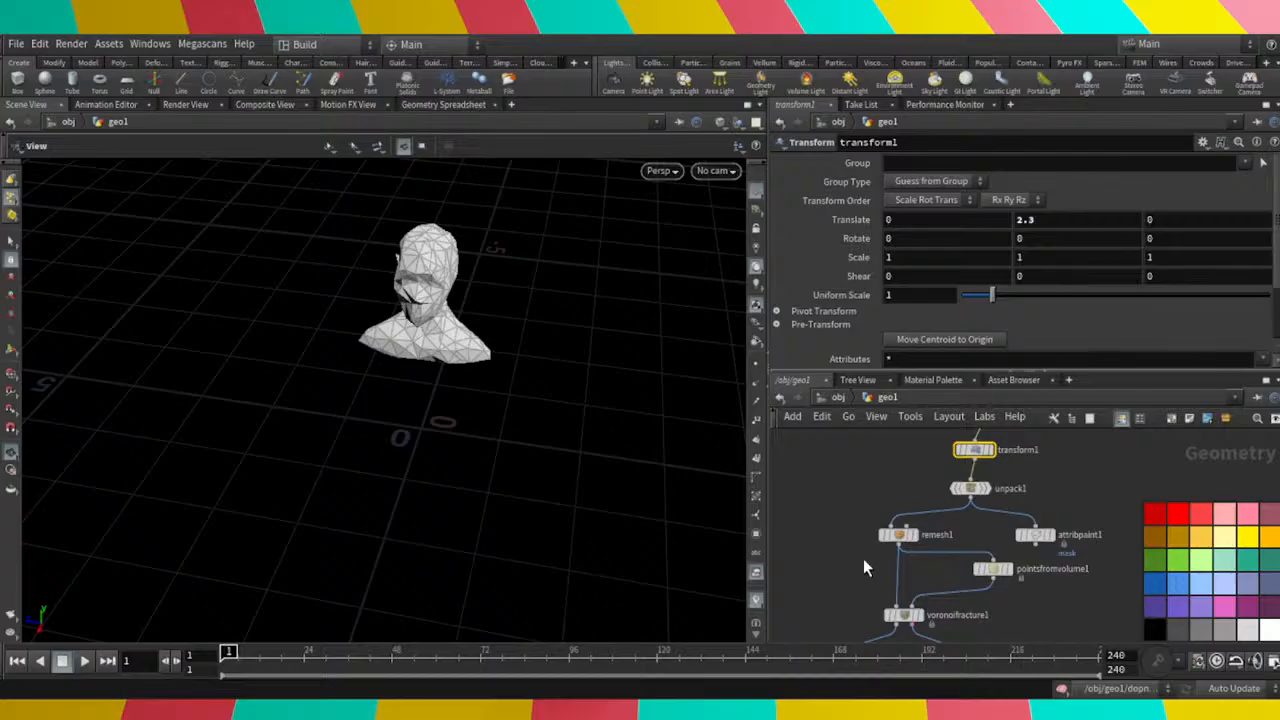
scroll(864, 559, "down", 1)
middle_click_drag(864, 559, 862, 519)
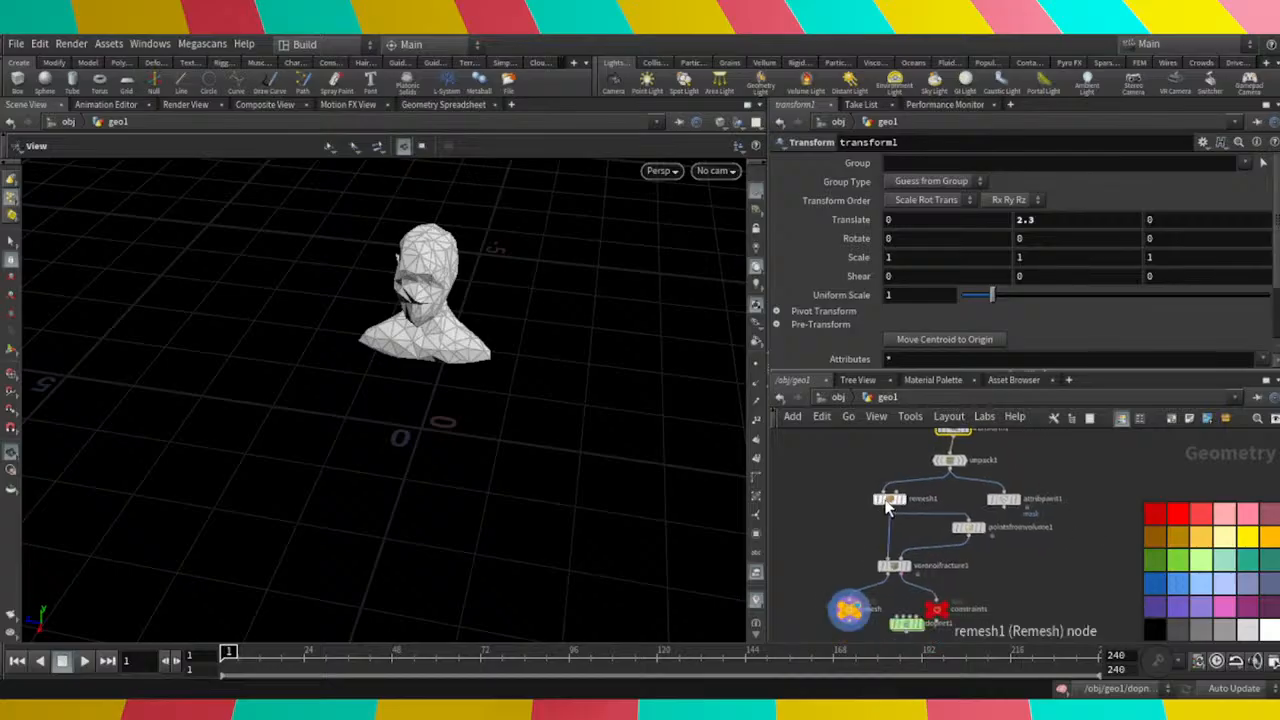
scroll(887, 505, "up", 3)
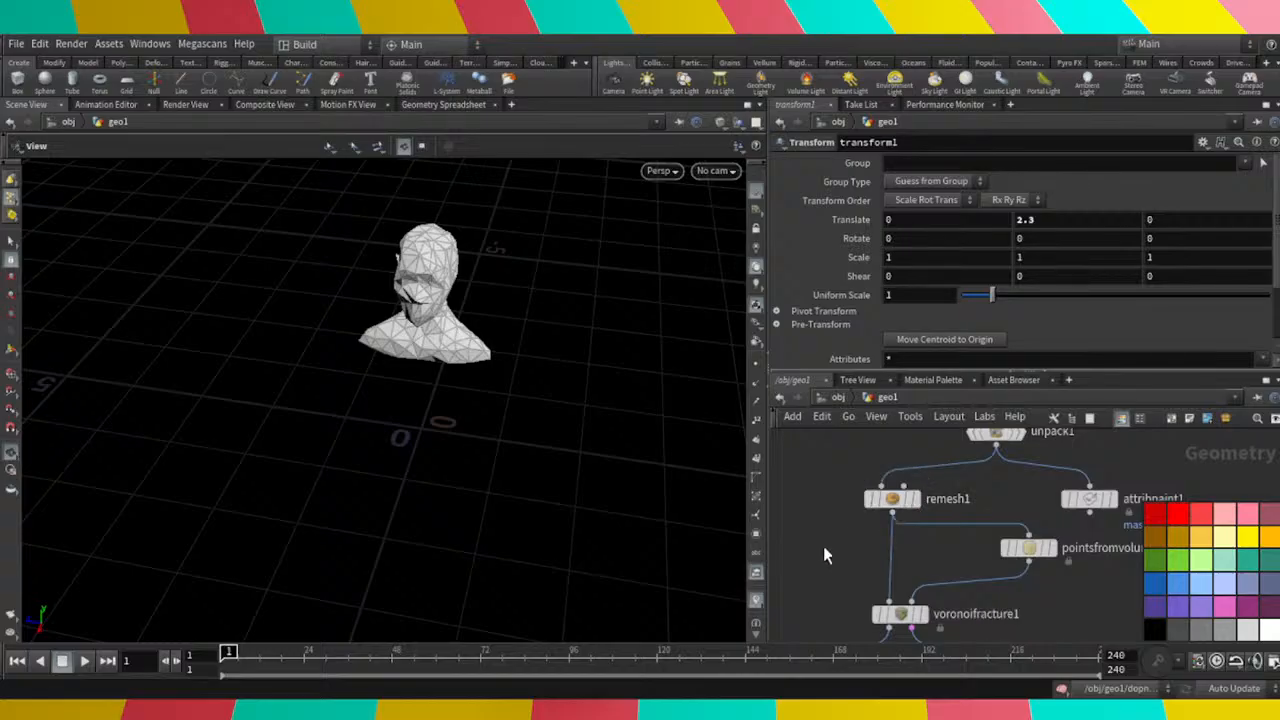
scroll(825, 543, "down", 5)
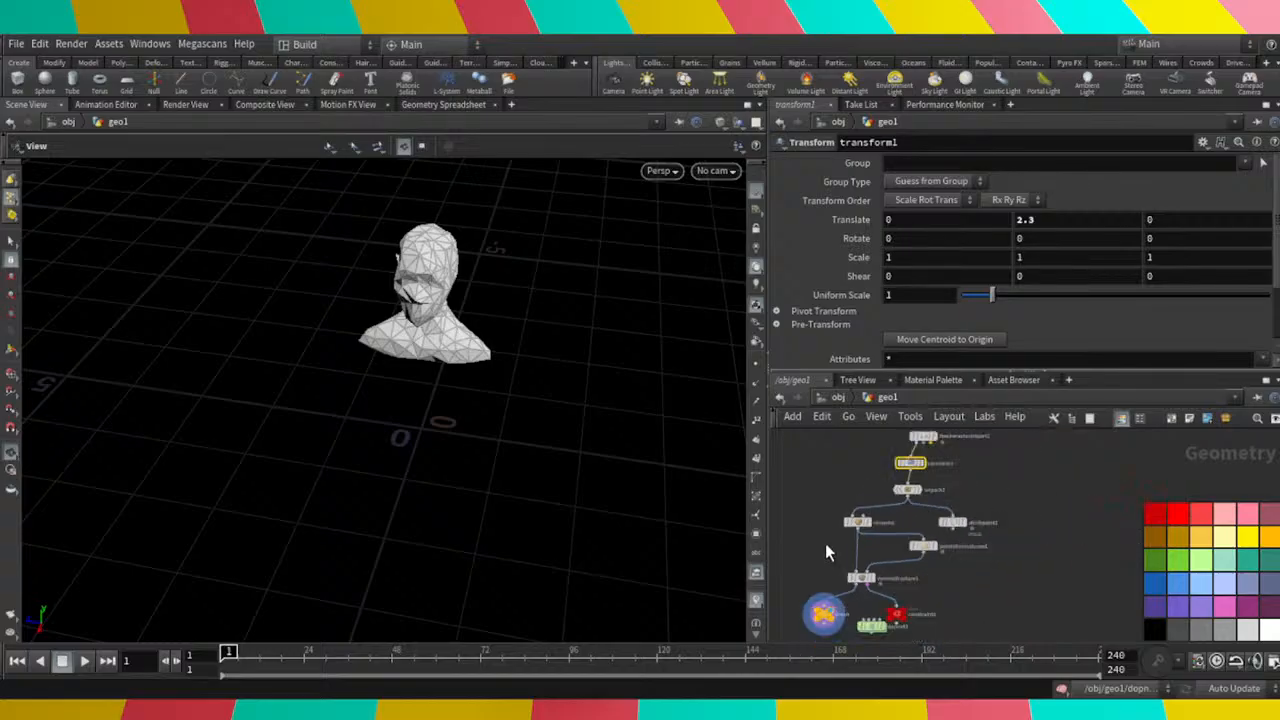
scroll(833, 532, "up", 5)
Select remesh1 and inspect the faceted head from another side.
left_click(881, 538)
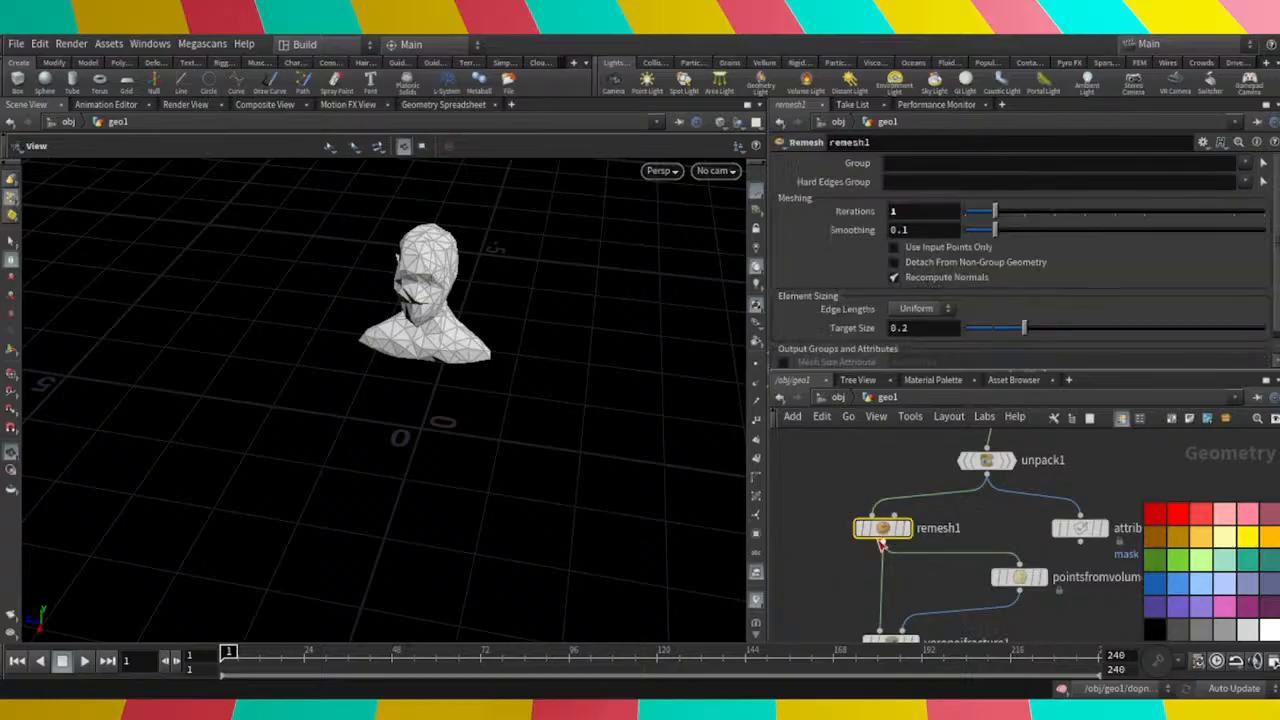
scroll(389, 294, "down", 2)
scroll(404, 280, "up", 4)
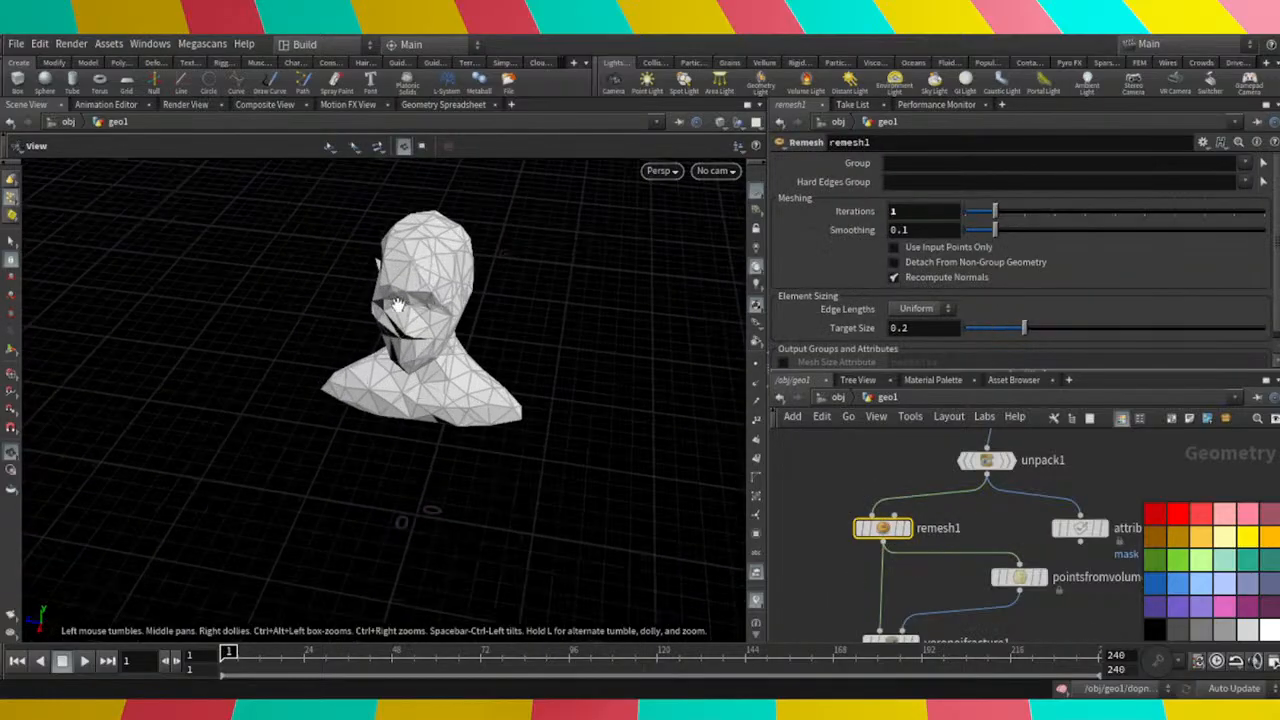
left_click_drag(400, 282, 490, 268)
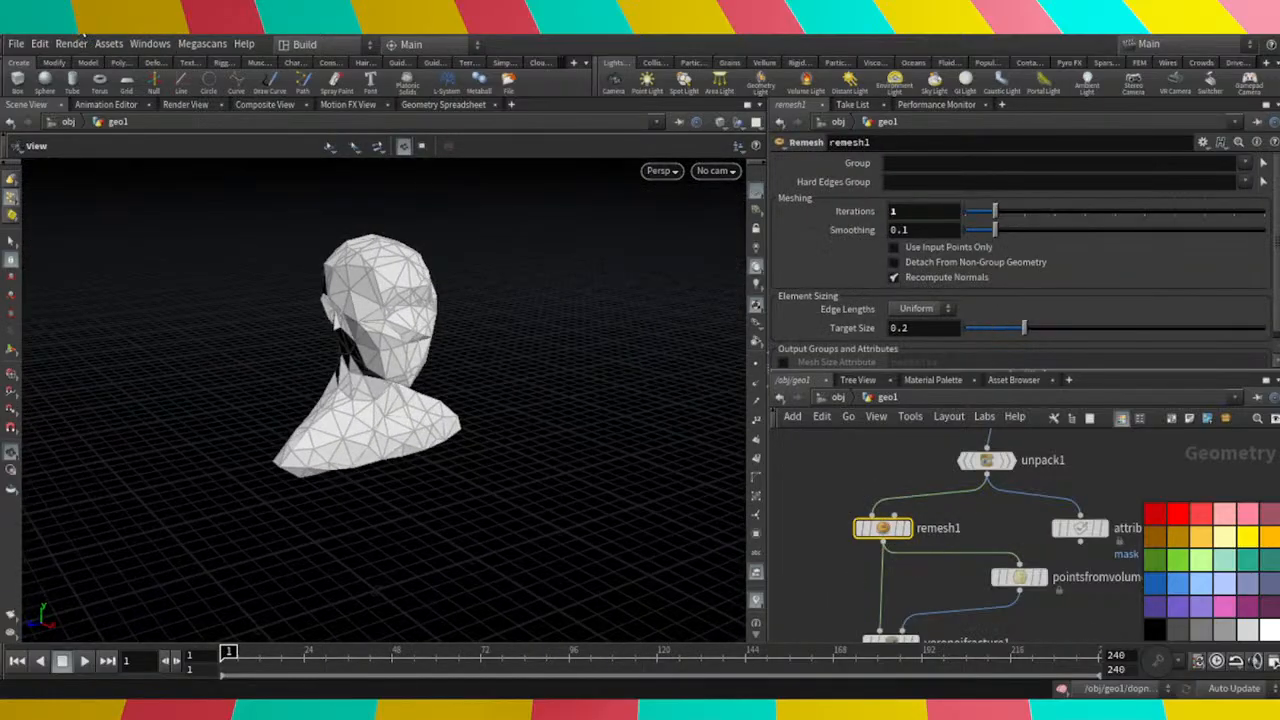
Enter the dopnet1 network and move the gravity1 node a little farther from merge1.
scroll(794, 450, "down", 1)
middle_click_drag(912, 592, 951, 529)
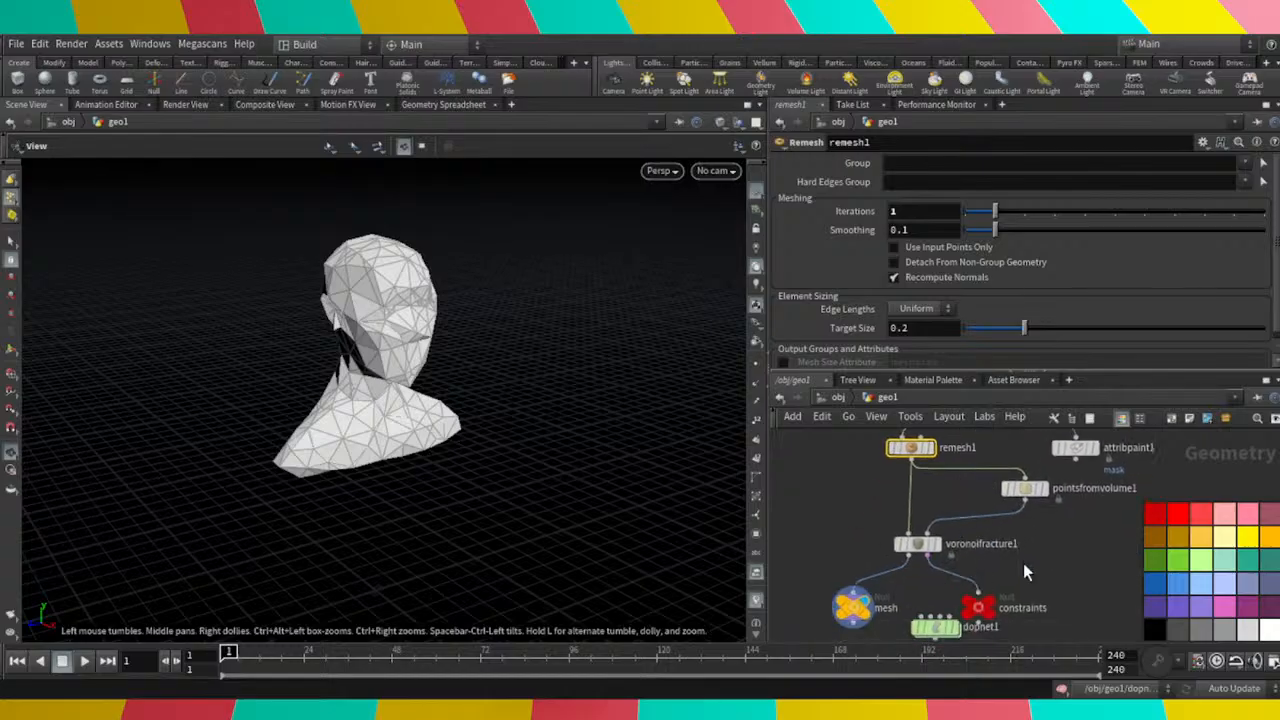
middle_click_drag(1024, 564, 1042, 510)
scroll(978, 509, "up", 2)
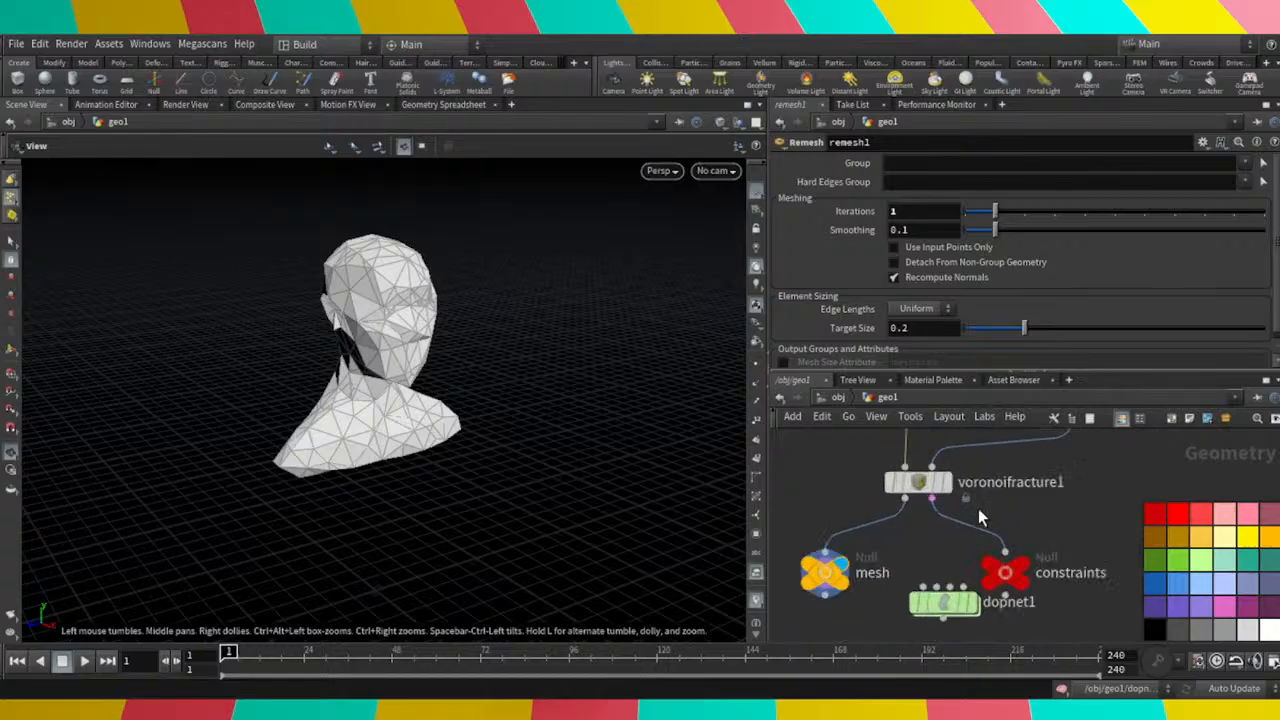
double_click(936, 606)
scroll(1029, 518, "up", 2)
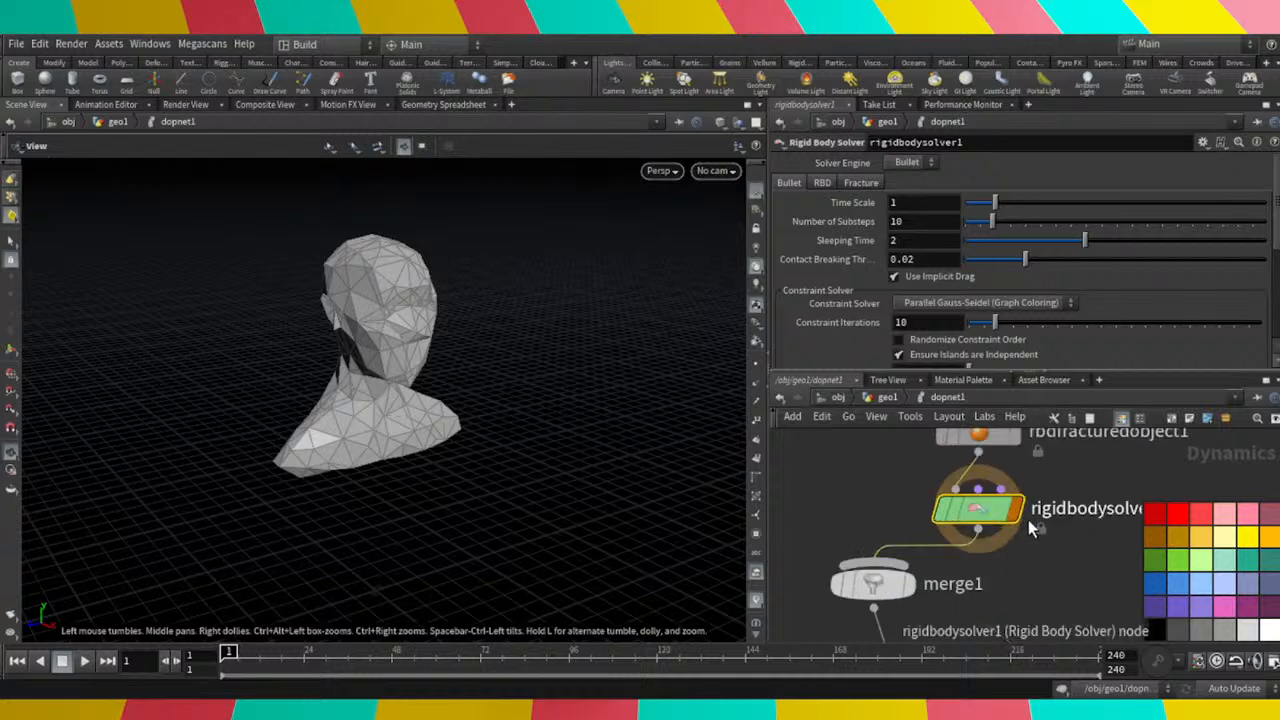
scroll(1030, 601, "down", 1)
middle_click_drag(1030, 601, 1023, 539)
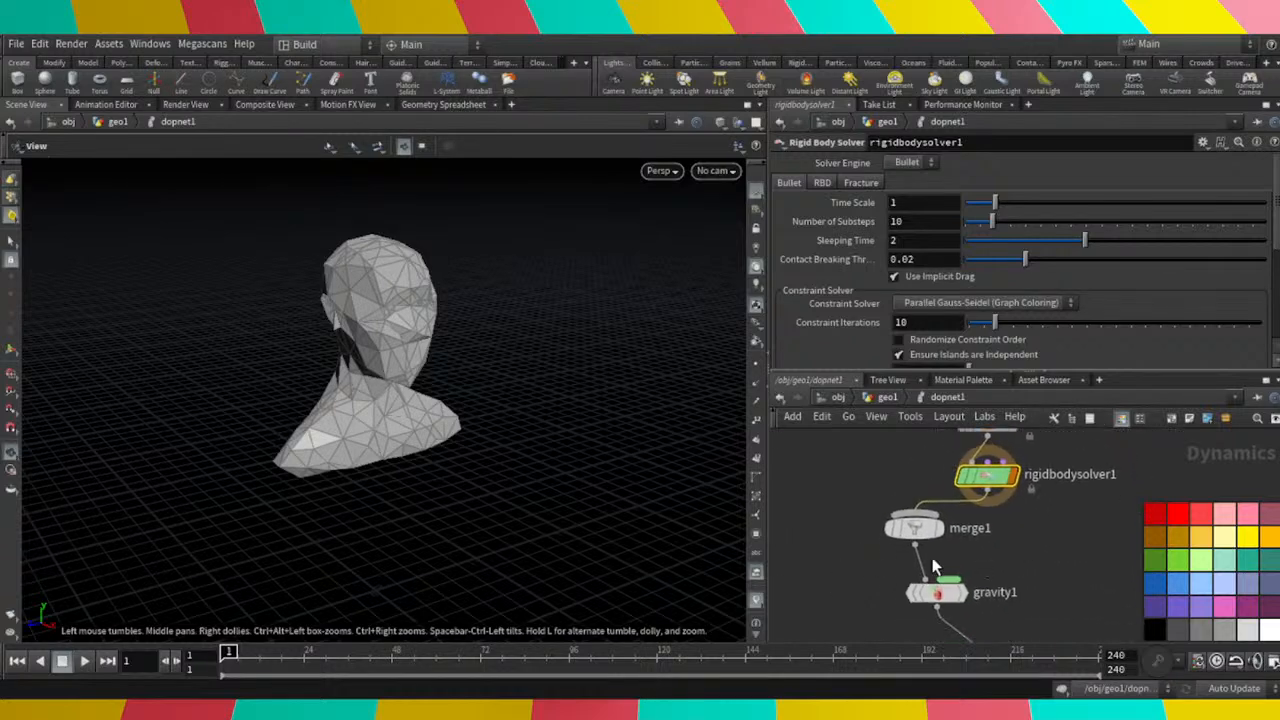
middle_click_drag(880, 586, 912, 562)
left_click_drag(971, 574, 987, 595)
scroll(918, 543, "down", 1)
middle_click_drag(918, 550, 924, 623)
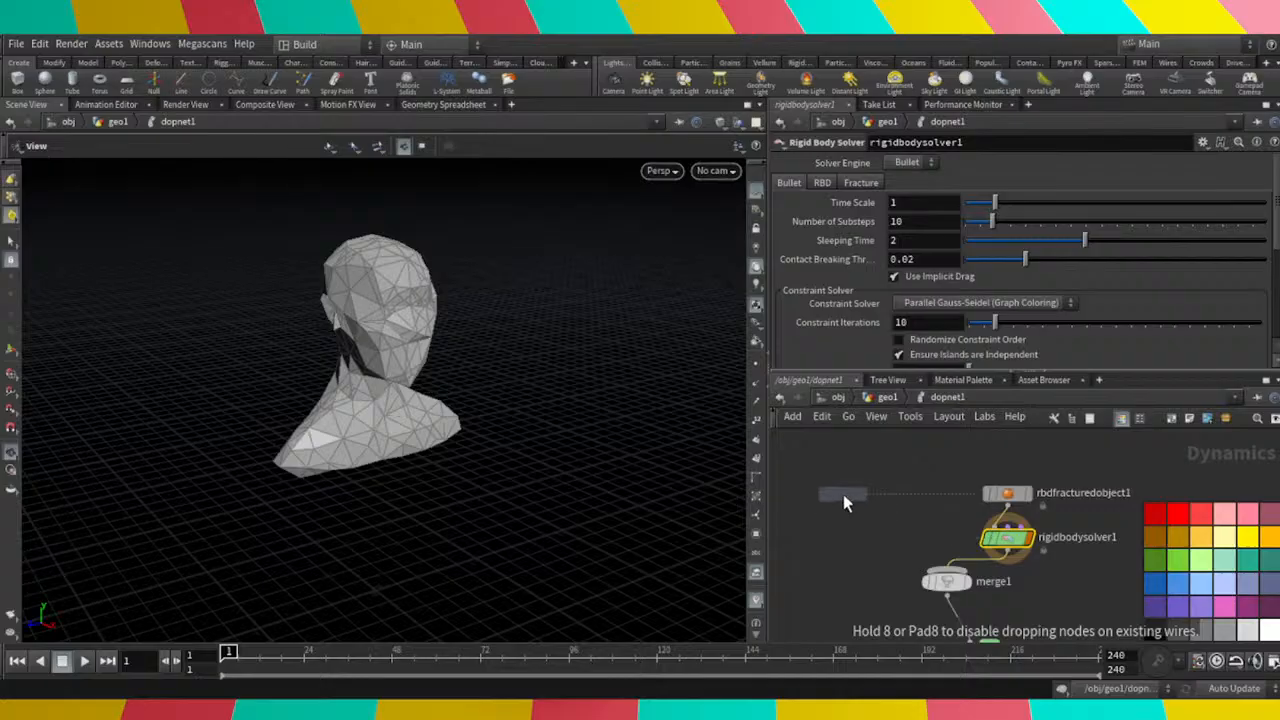
left_click(843, 494)
scroll(845, 503, "up", 3)
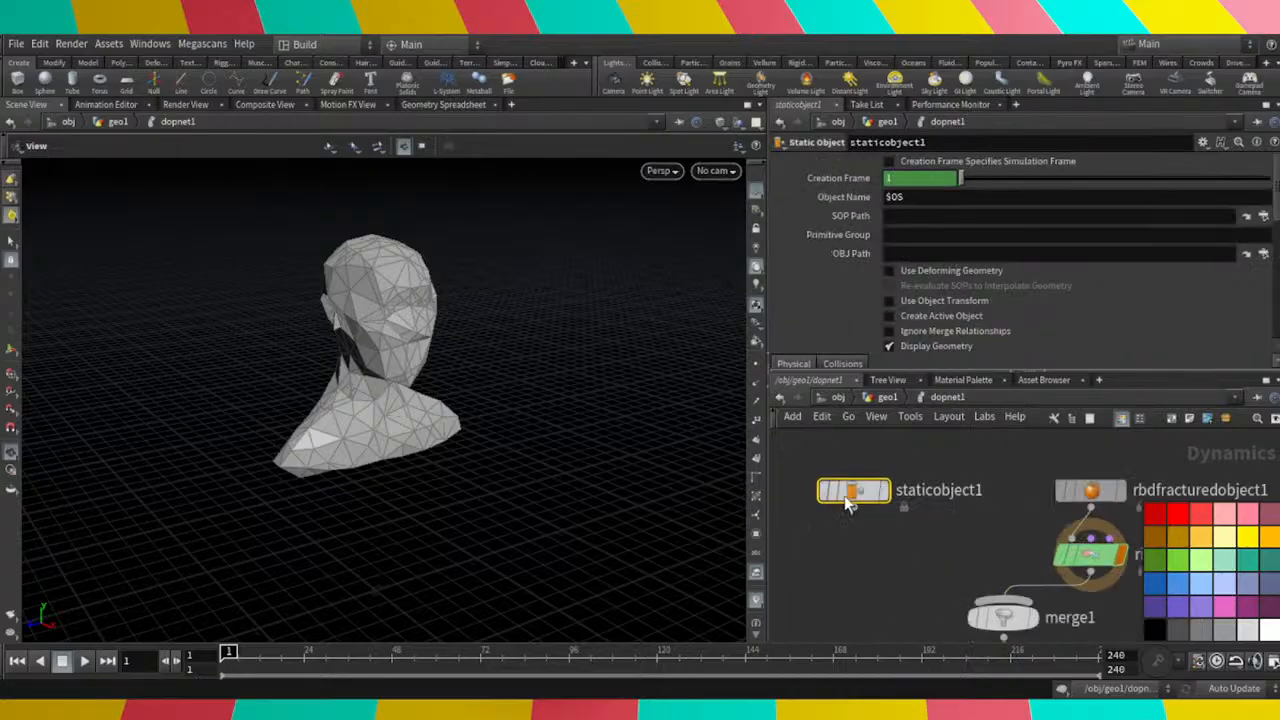
key("Delete")
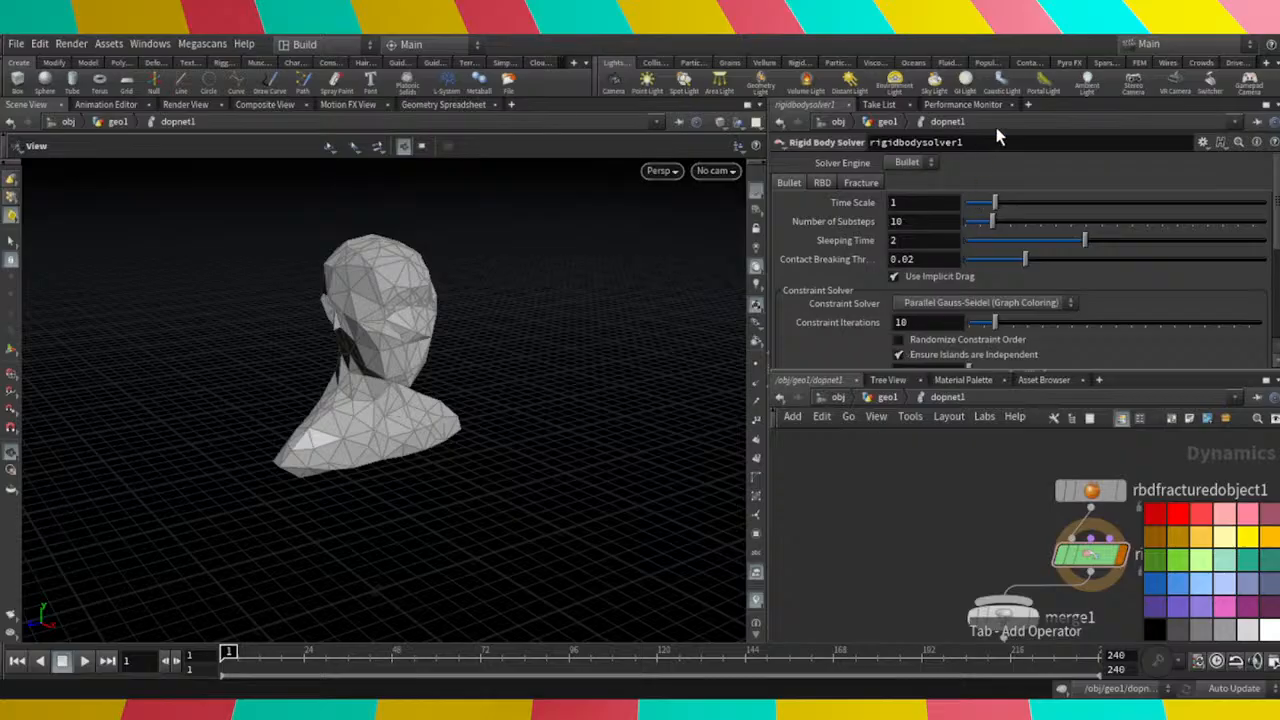
Add a Ground Plane node beside rbdfracturedobject1, look at its internal network and return to dopnet1.
left_click(870, 563)
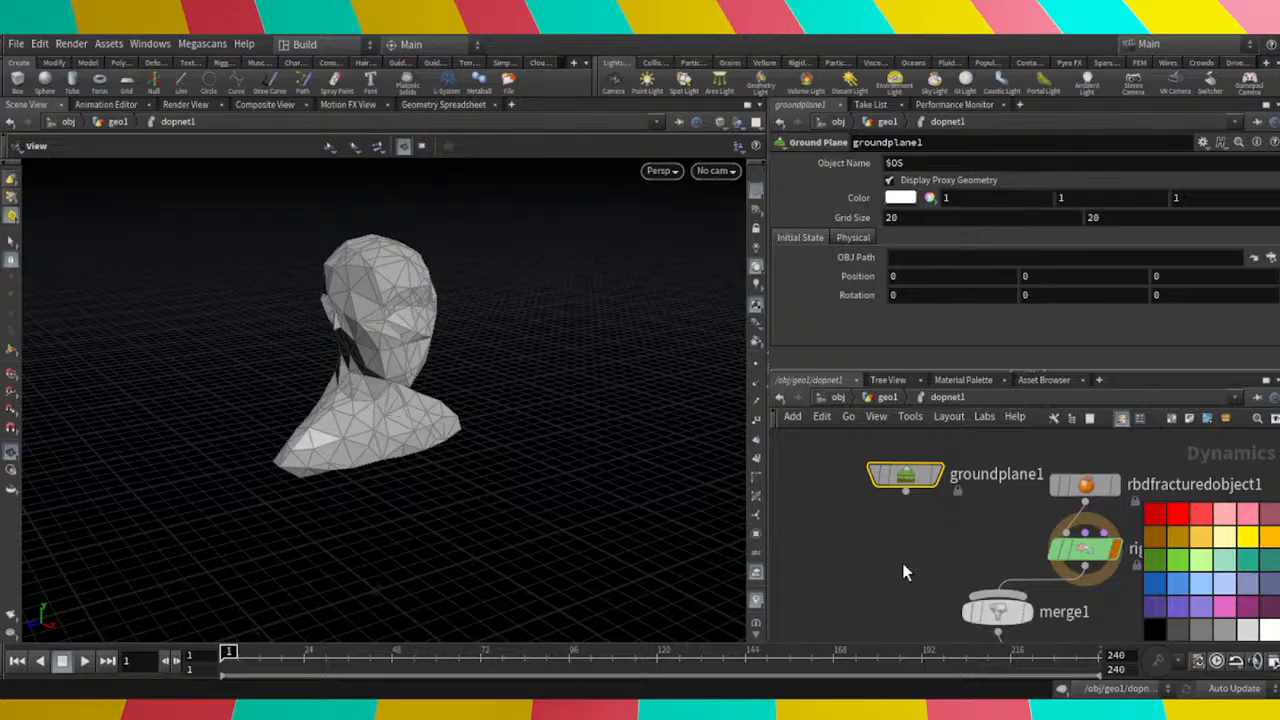
key("i")
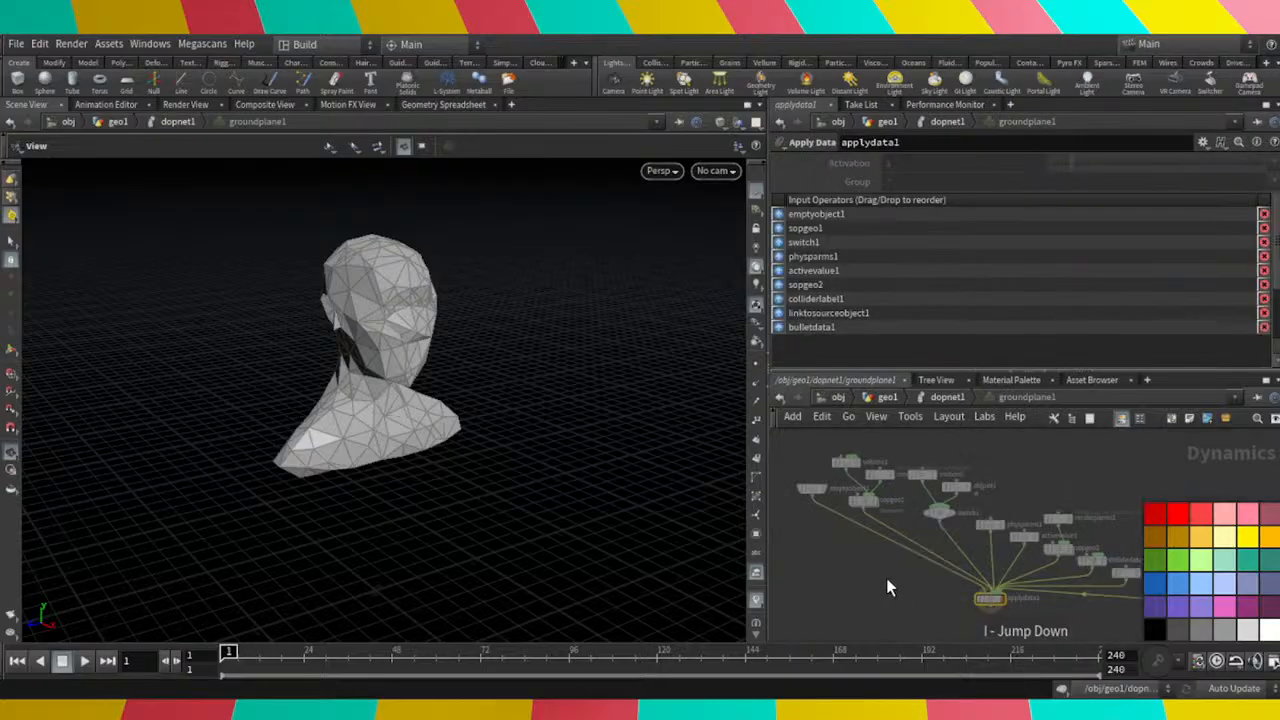
left_click(935, 398)
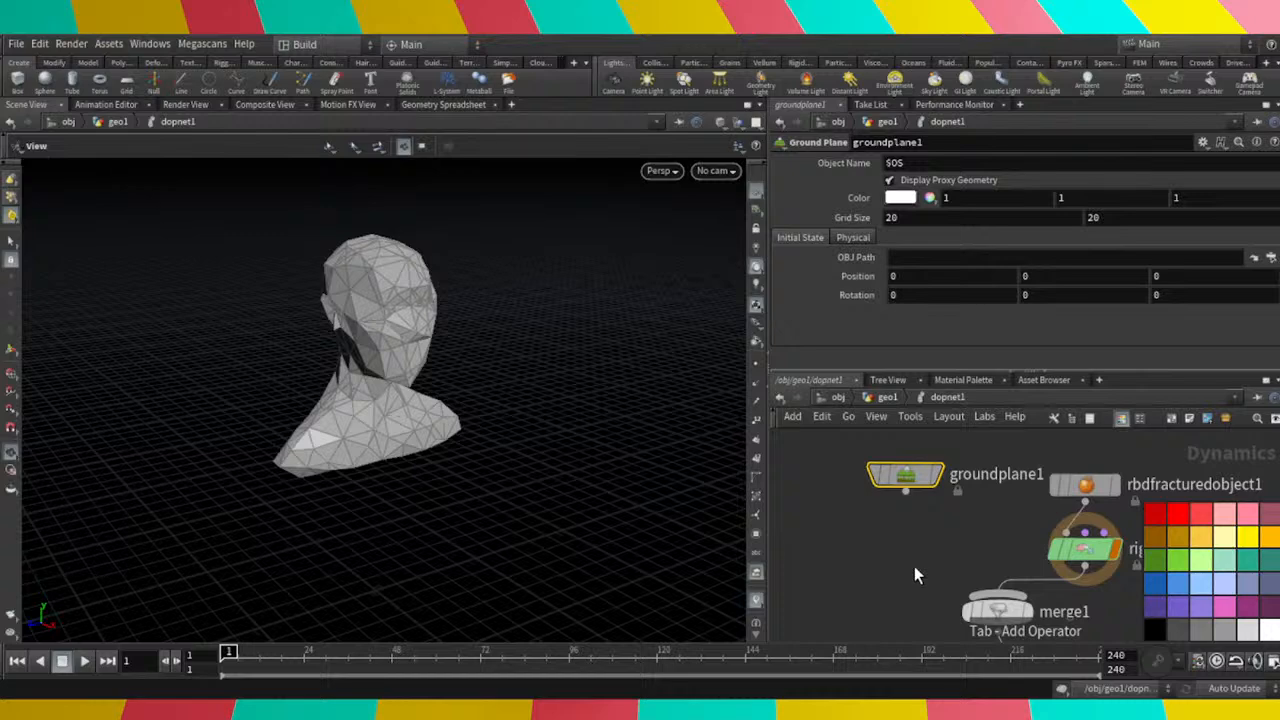
Add a Static Solver below groundplane1, feed the ground plane into it and connect its output to merge1.
left_click(1103, 118)
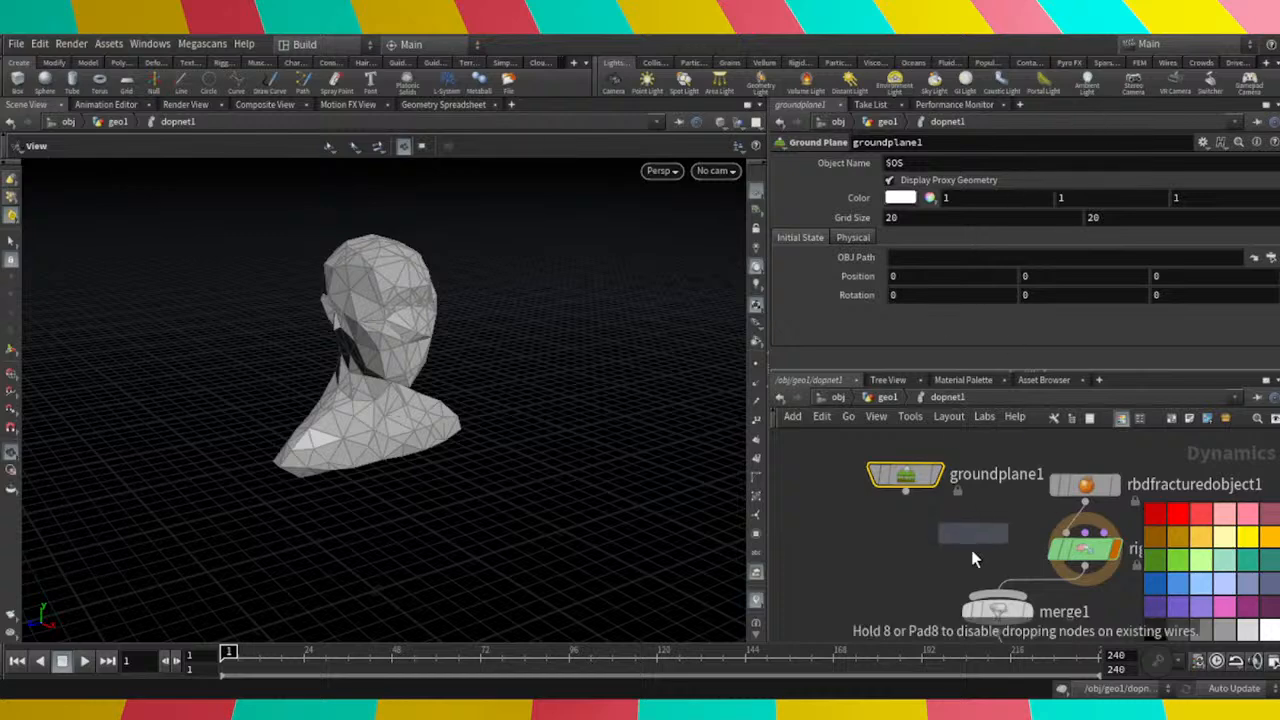
left_click(931, 548)
left_click_drag(905, 491, 931, 539)
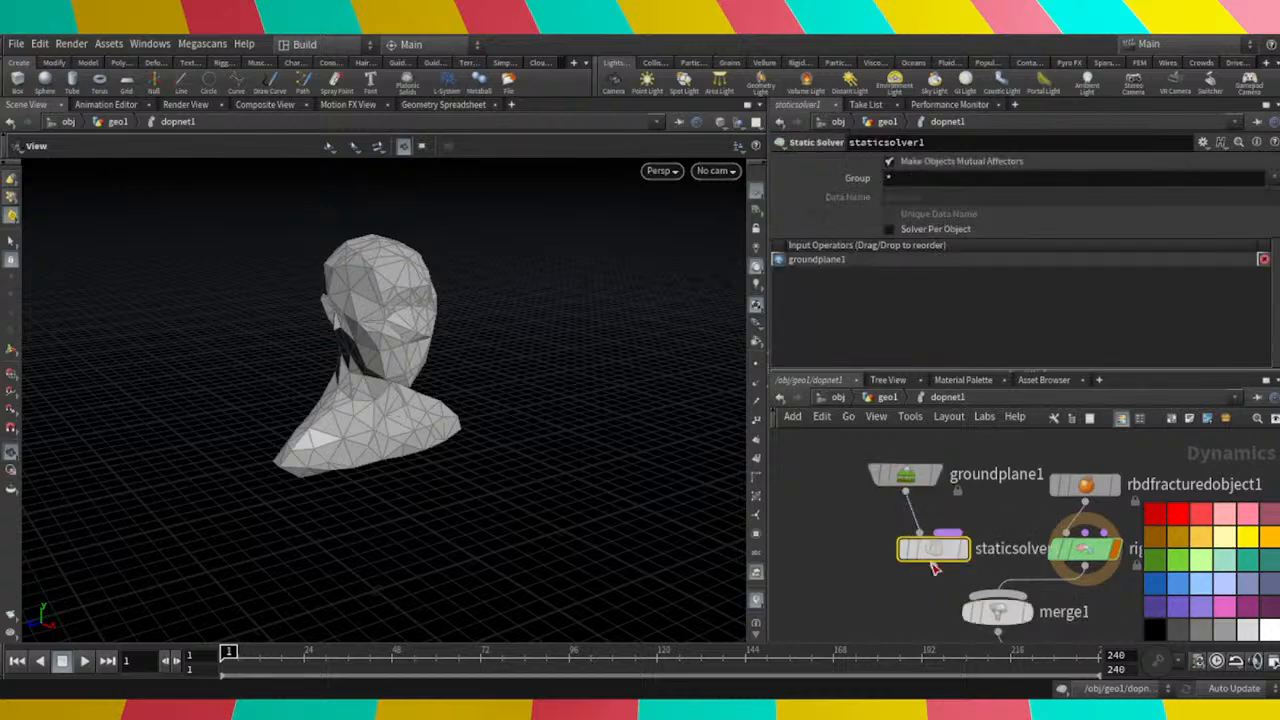
scroll(908, 631, "down", 3)
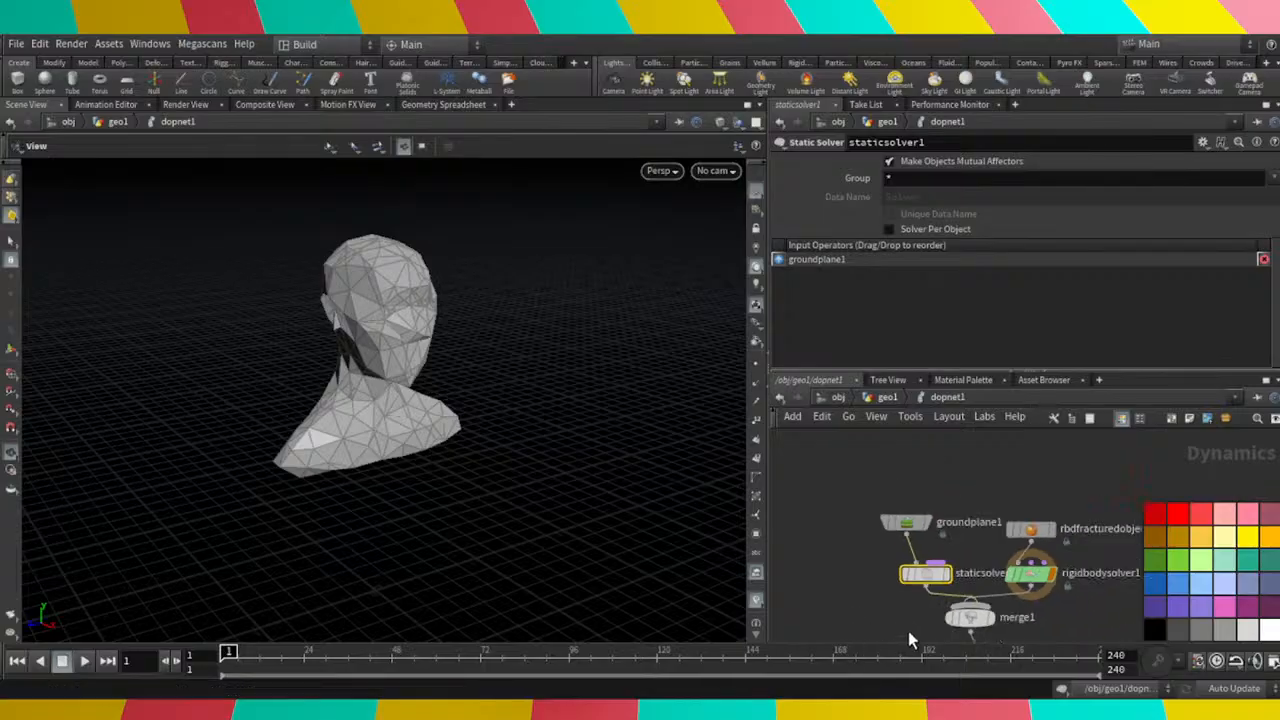
Set the output flag on the output node below gravity1.
middle_click_drag(908, 631, 900, 546)
scroll(991, 573, "up", 3)
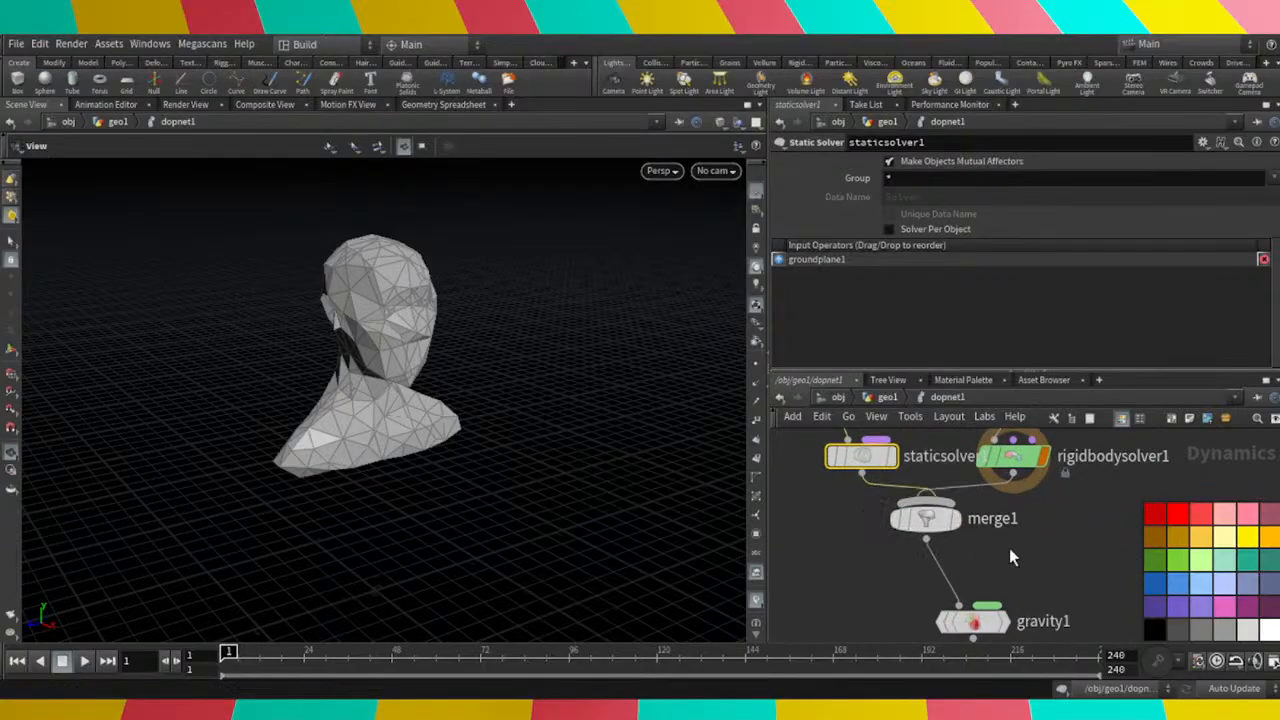
scroll(1009, 548, "down", 2)
middle_click_drag(1046, 592, 1048, 528)
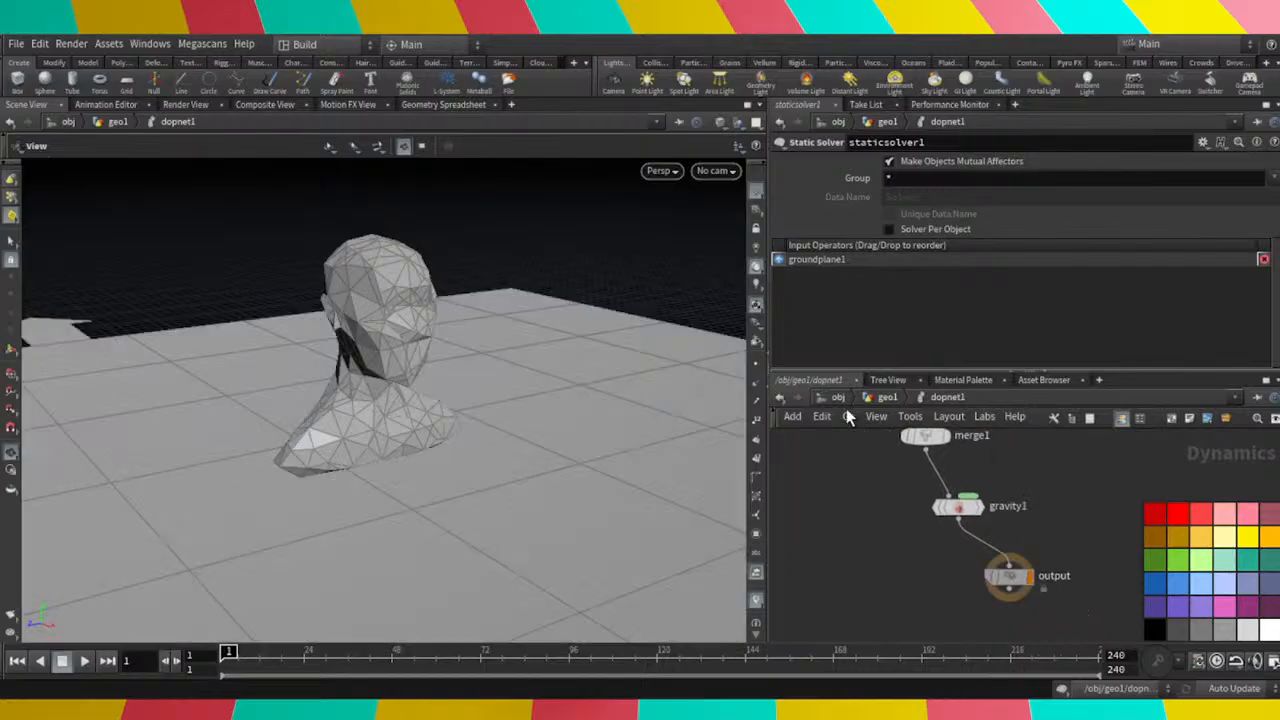
Play the simulation to watch the head fall onto the ground plane, stop it and return to frame 1.
left_click_drag(430, 330, 371, 425)
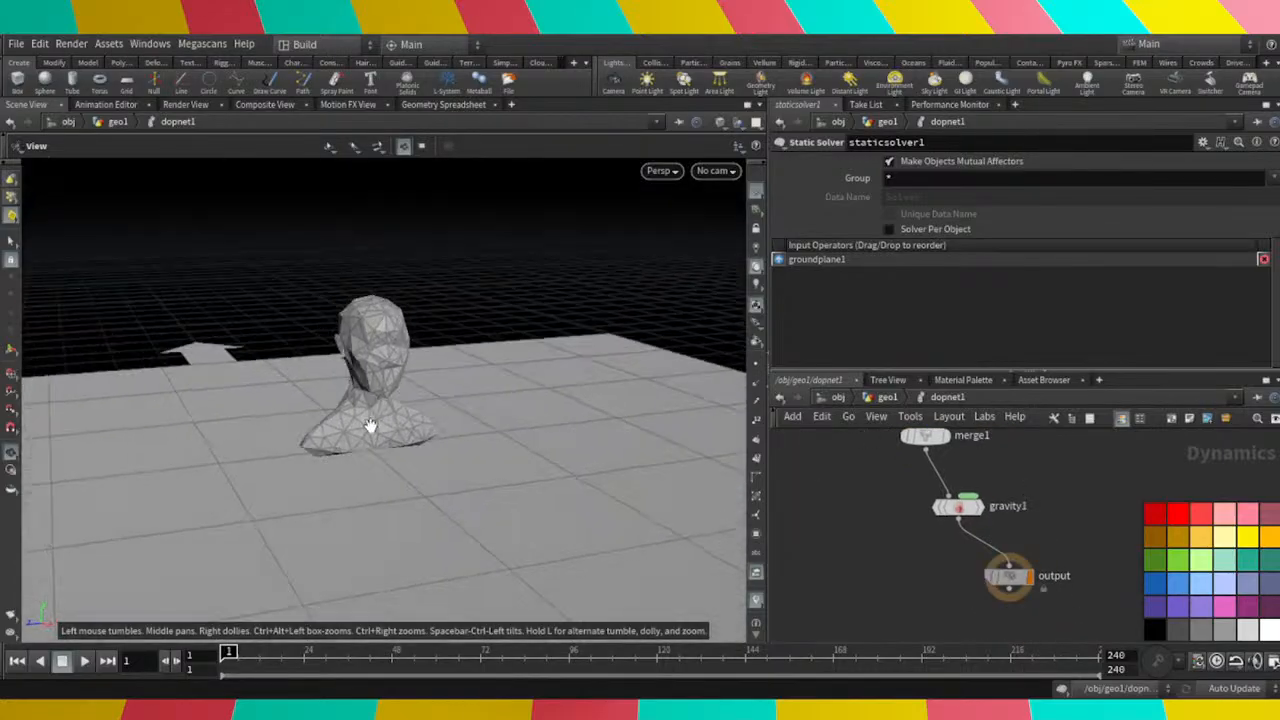
left_click(81, 661)
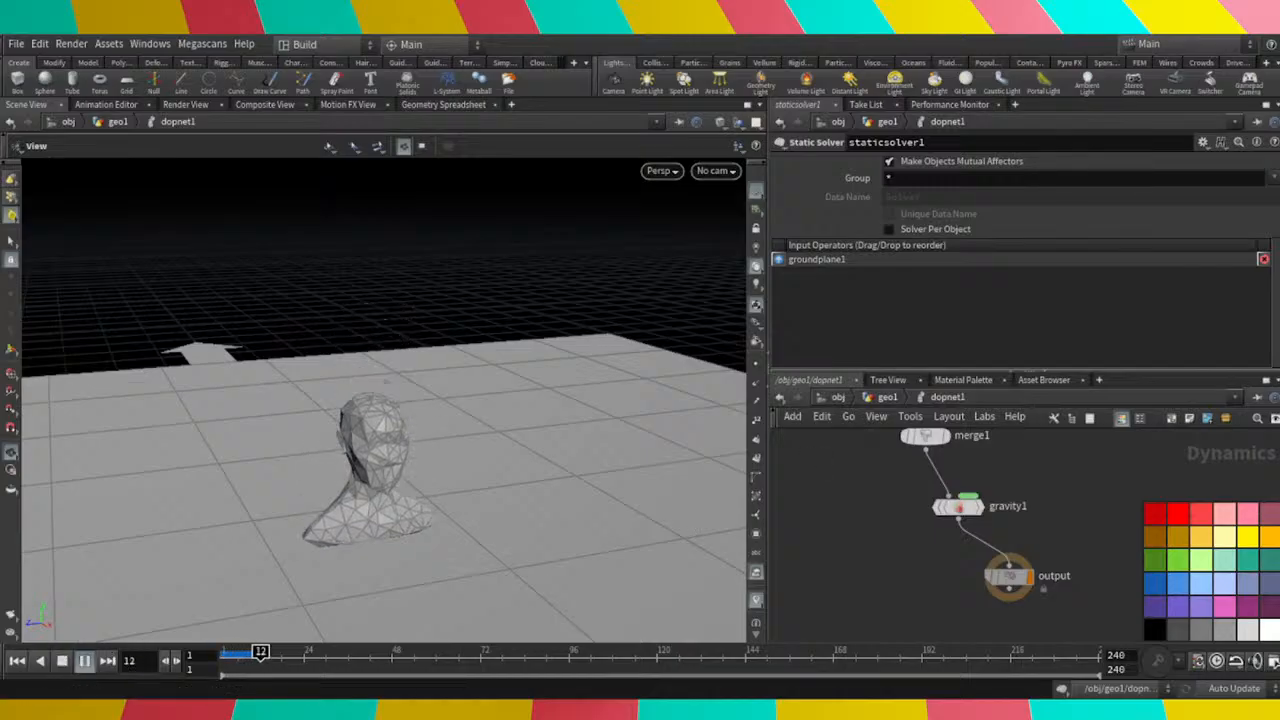
left_click(61, 664)
left_click(17, 661)
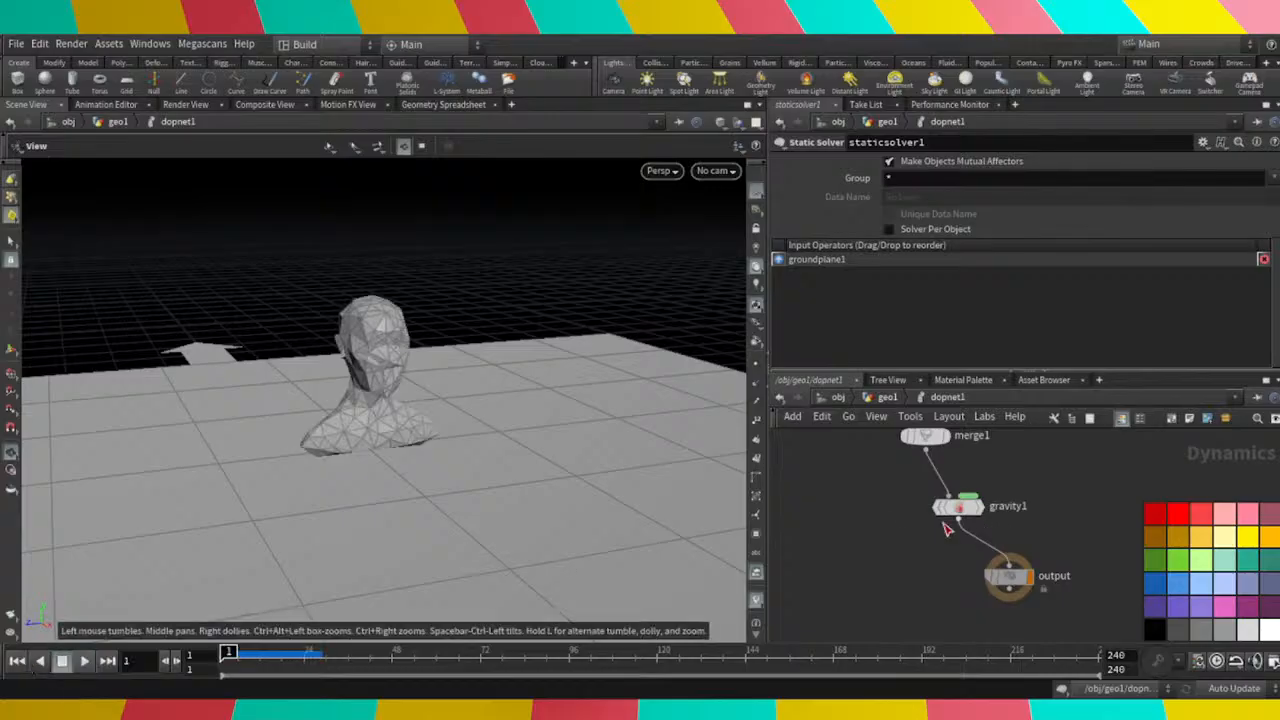
Cut the wires into merge1 and reconnect staticsolver1 as its first input and rigidbodysolver1 as its second.
middle_click_drag(902, 531, 962, 614)
middle_click_drag(956, 531, 953, 501)
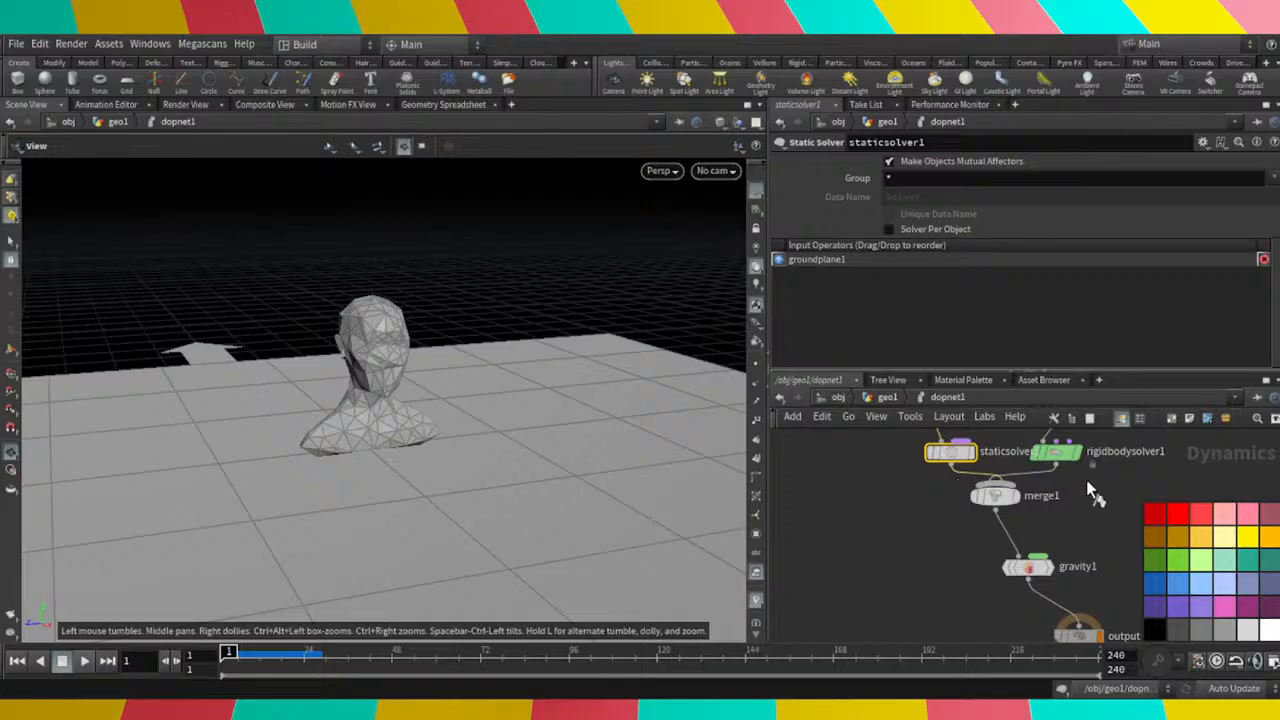
key("y")
left_click_drag(1088, 479, 958, 476)
left_click(953, 463)
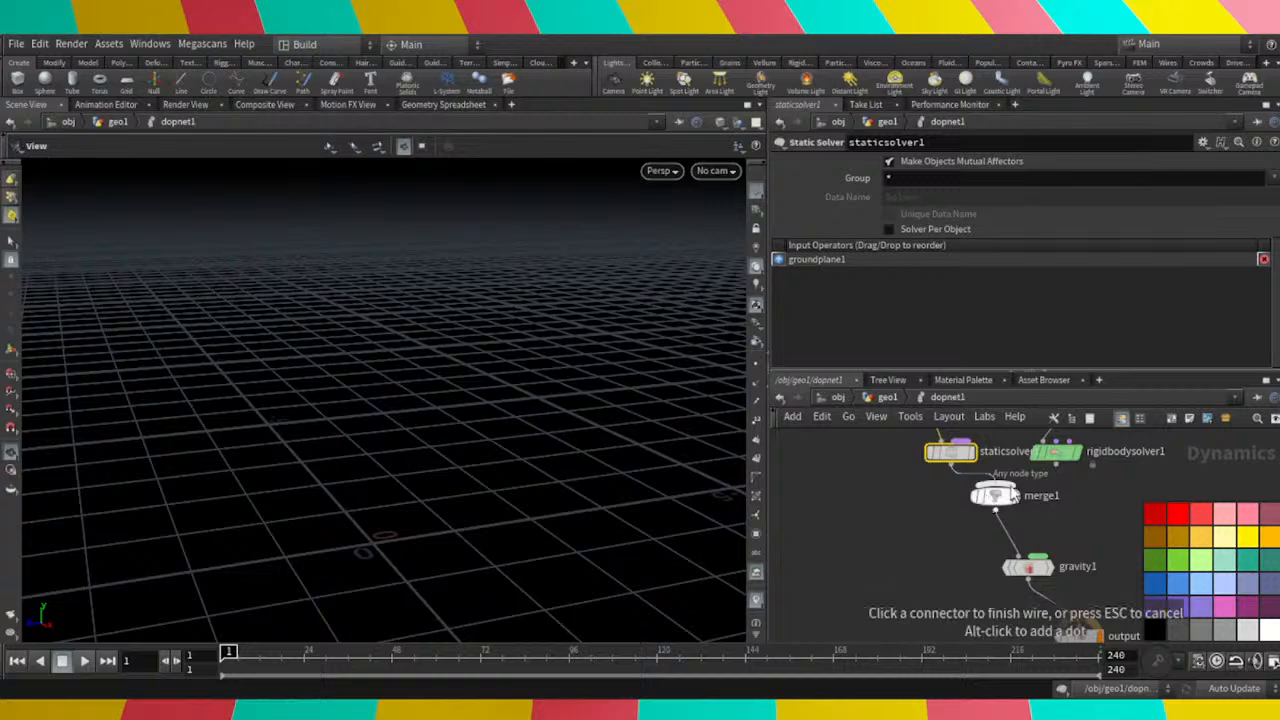
left_click(995, 484)
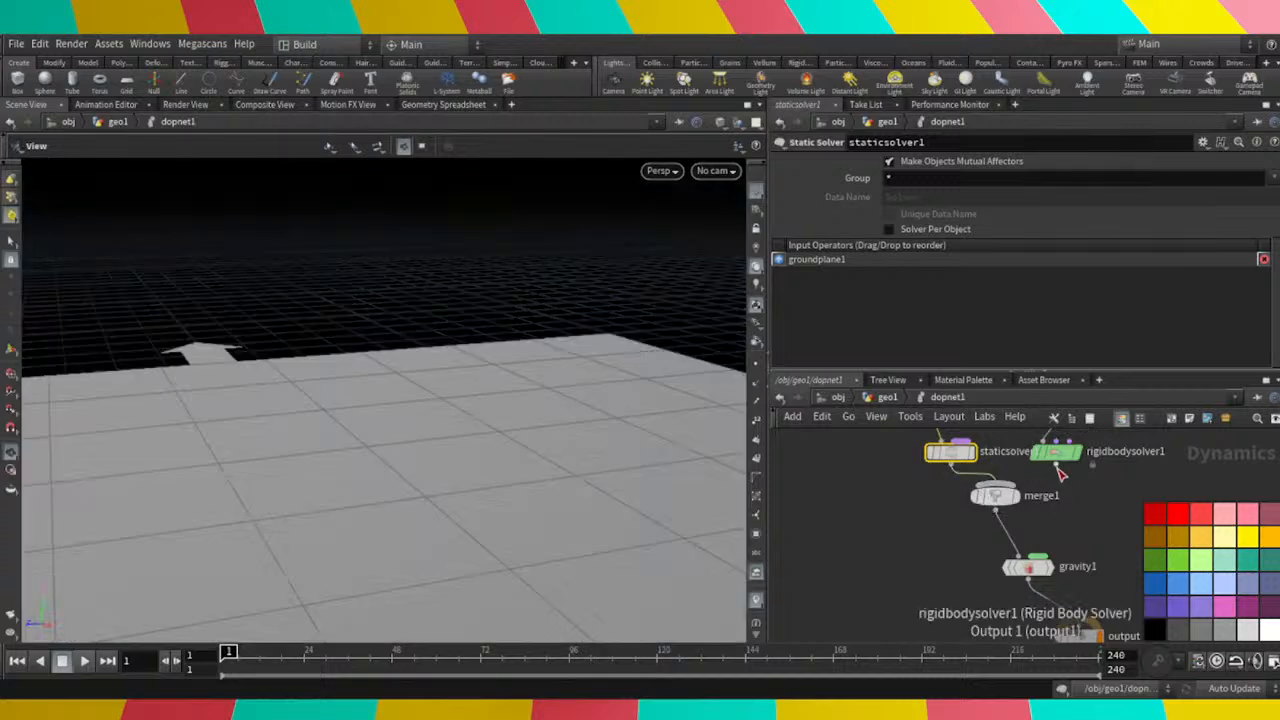
left_click_drag(1057, 463, 995, 486)
left_click(995, 484)
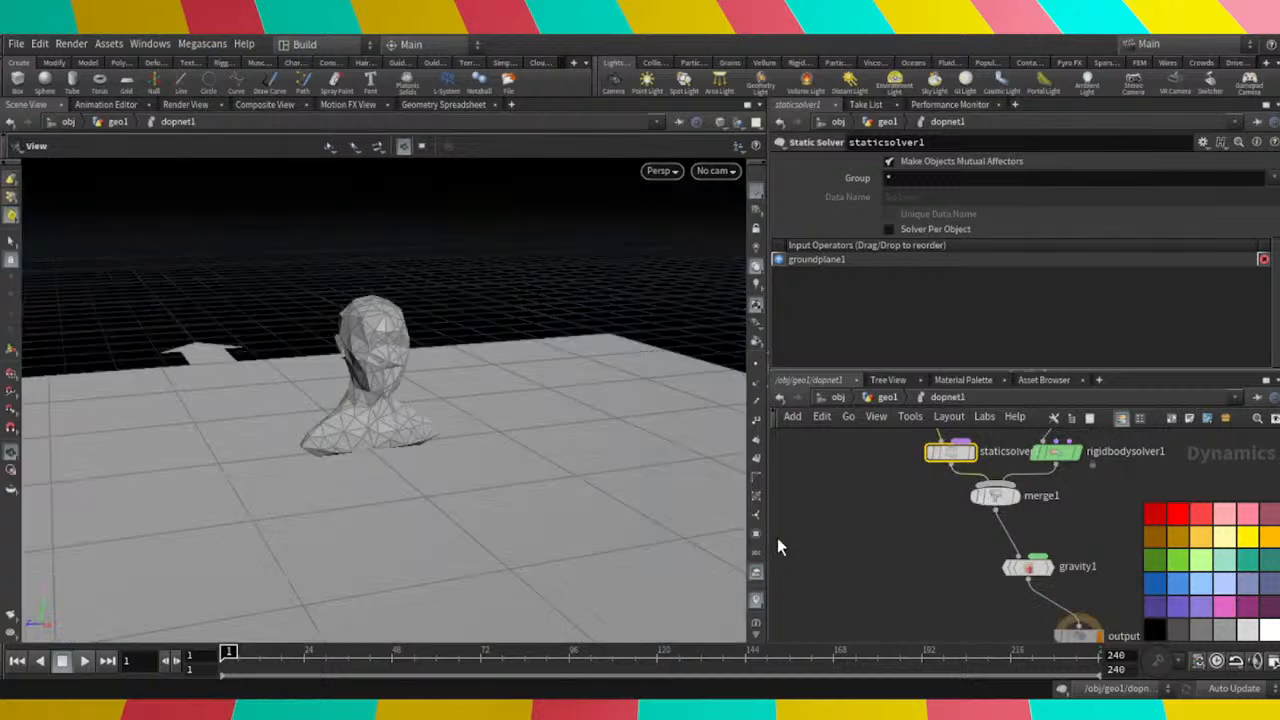
Play the simulation to watch the head shatter on the ground plane, stop it and return to frame 1.
left_click(82, 661)
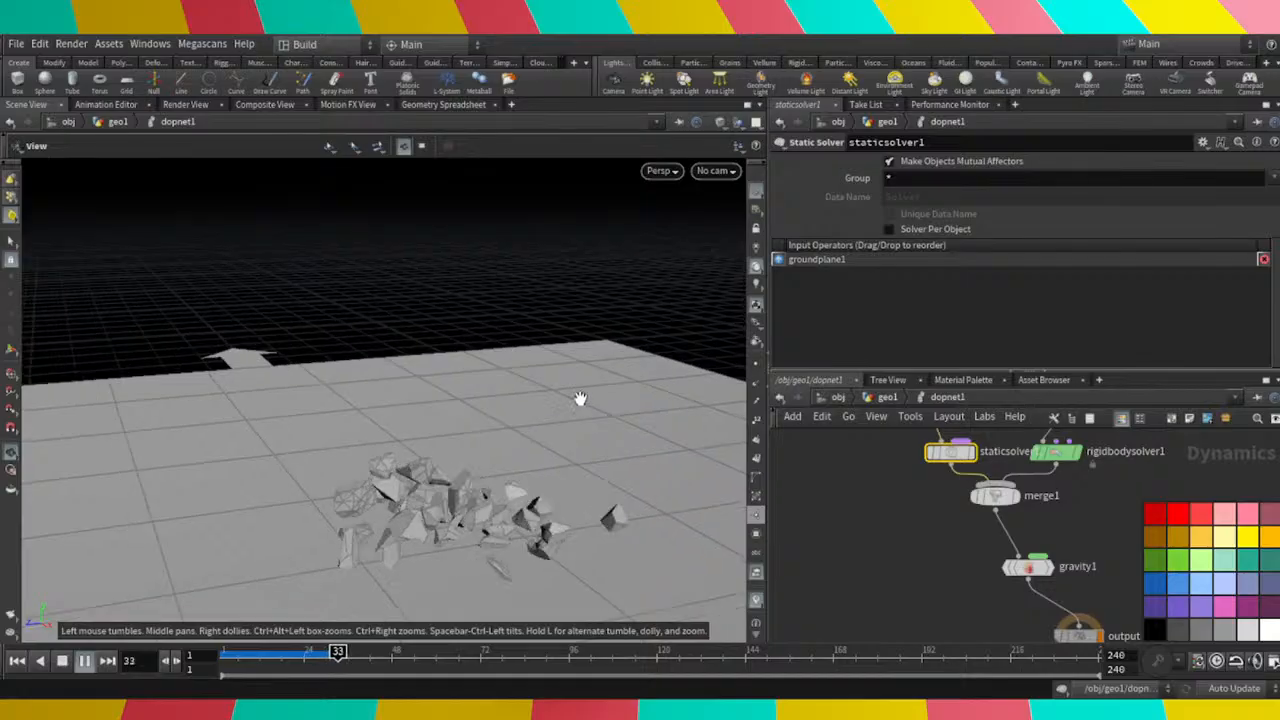
left_click_drag(580, 400, 471, 388)
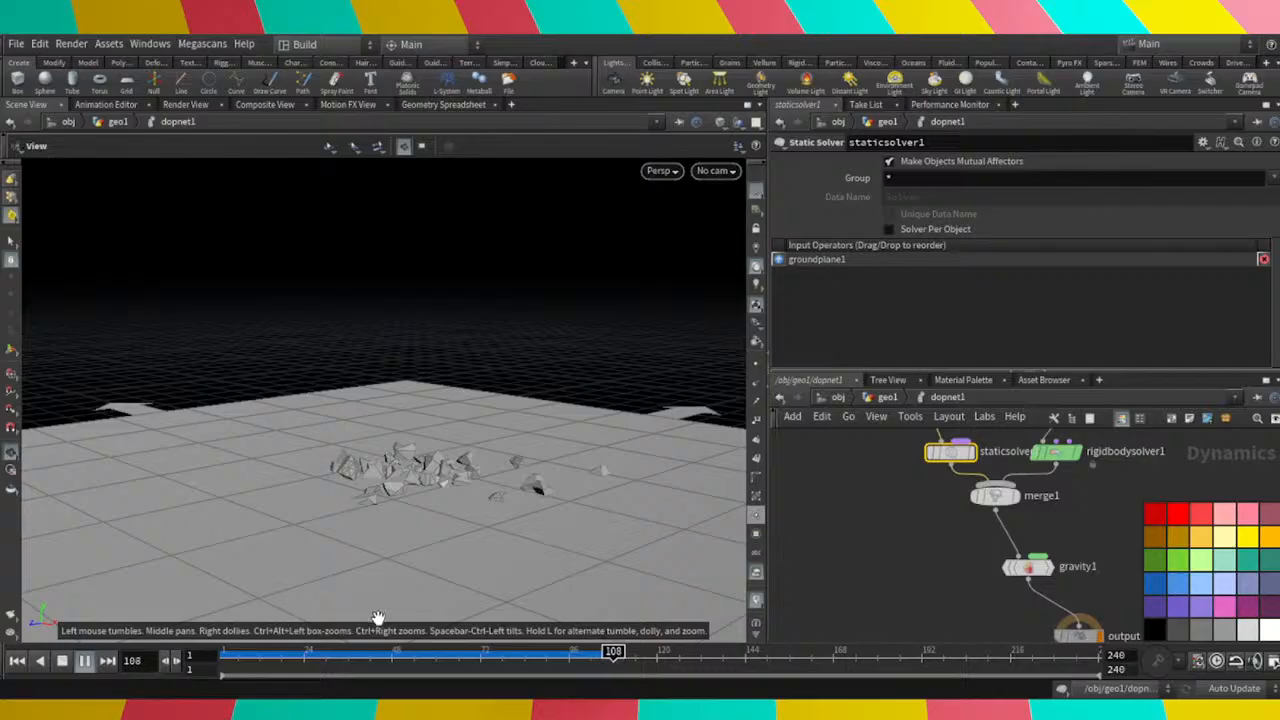
left_click(60, 662)
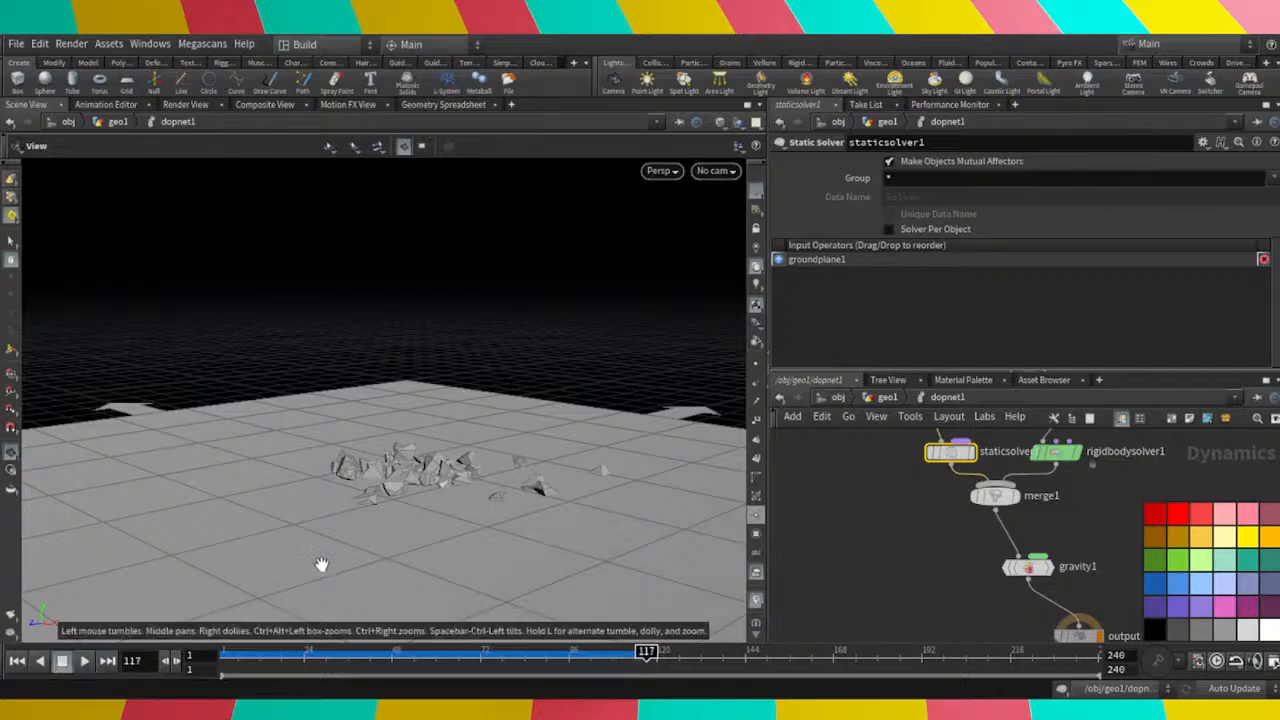
left_click(17, 660)
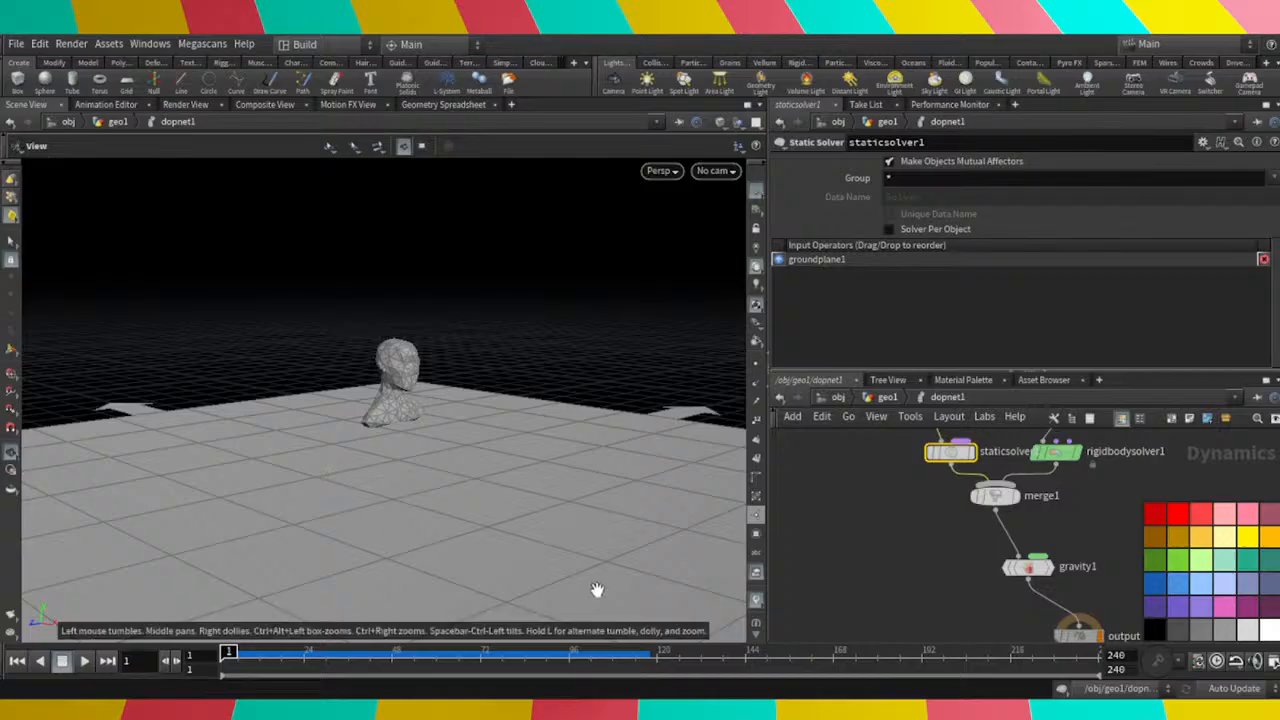
Reposition gravity1 directly below merge1 to free up space in the network.
scroll(865, 583, "down", 2)
scroll(941, 586, "up", 3)
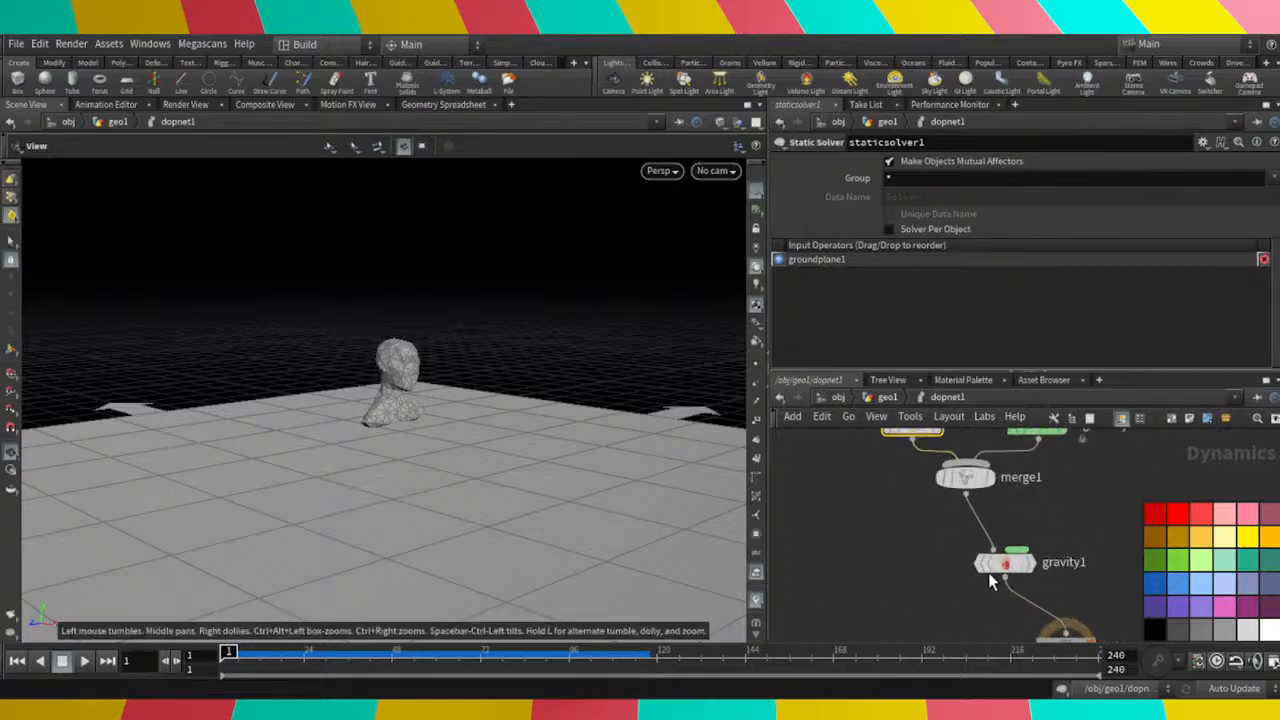
left_click_drag(996, 564, 937, 552)
middle_click_drag(890, 600, 884, 594)
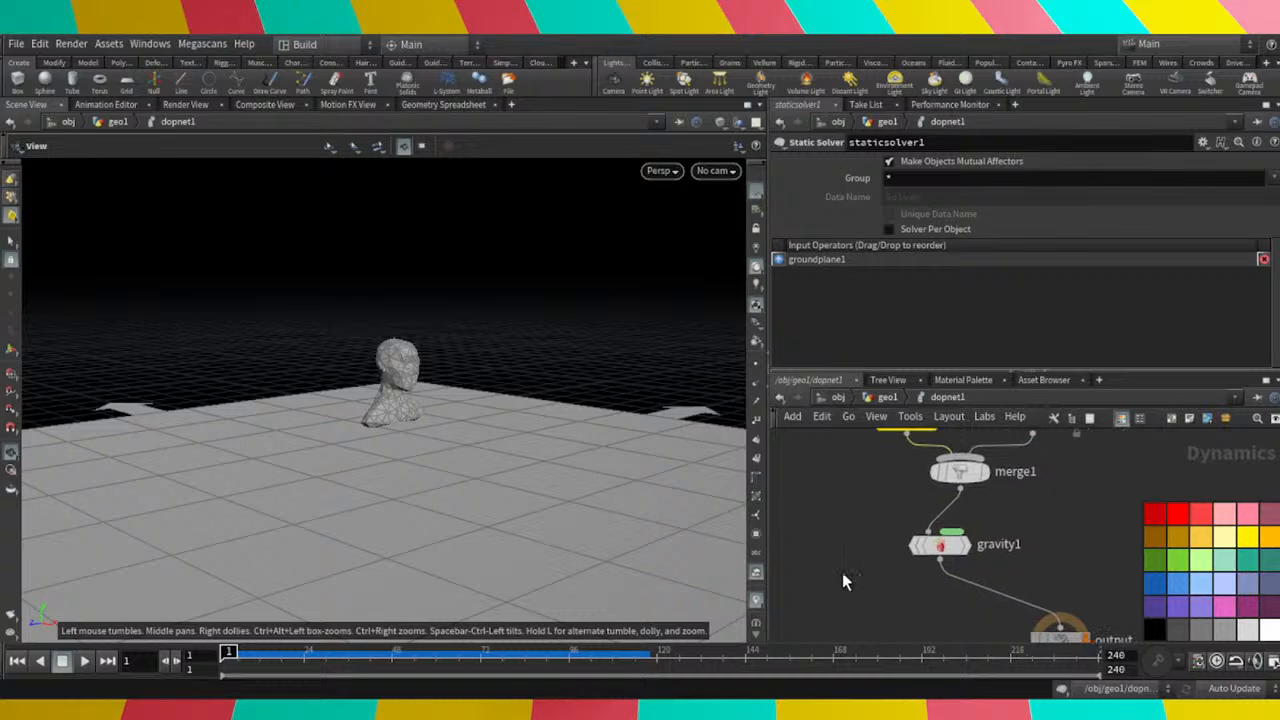
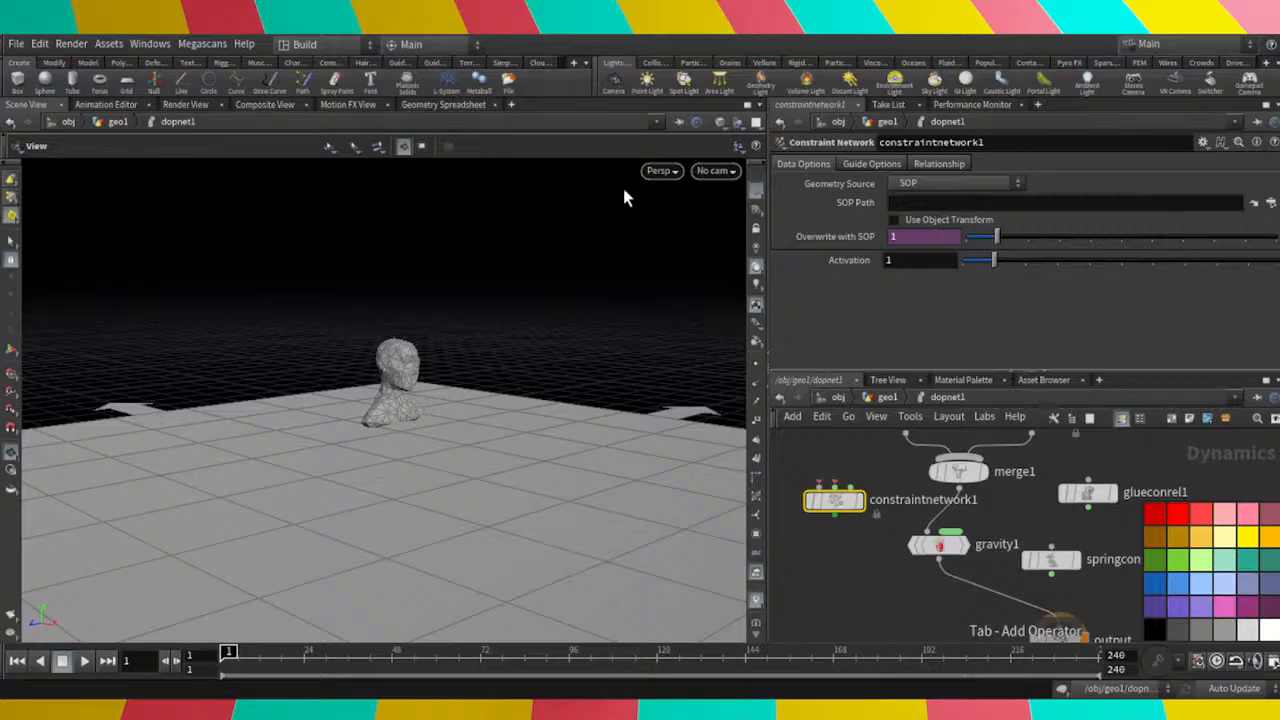
Place a Constraint Network Relationship node beside gravity1 and move springconrel1 and glueconrel1 away to make room for it.
left_click(806, 575)
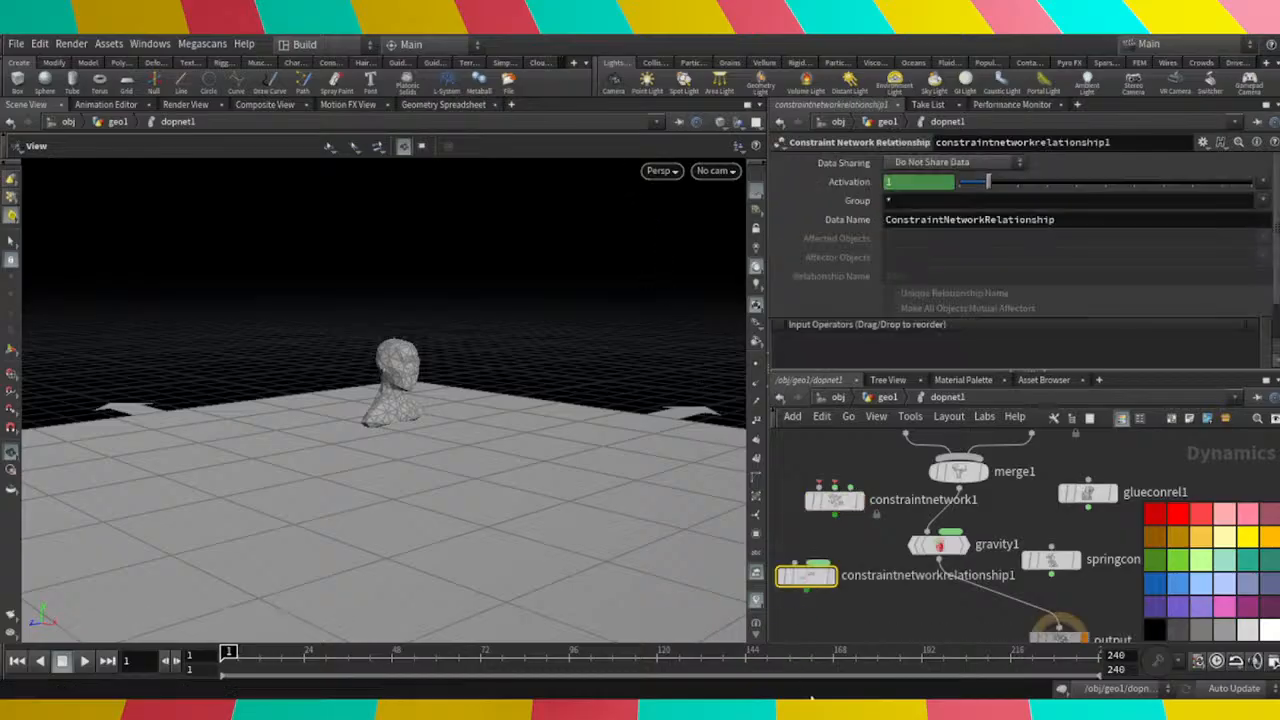
left_click_drag(806, 577, 1015, 537)
scroll(991, 617, "down", 1)
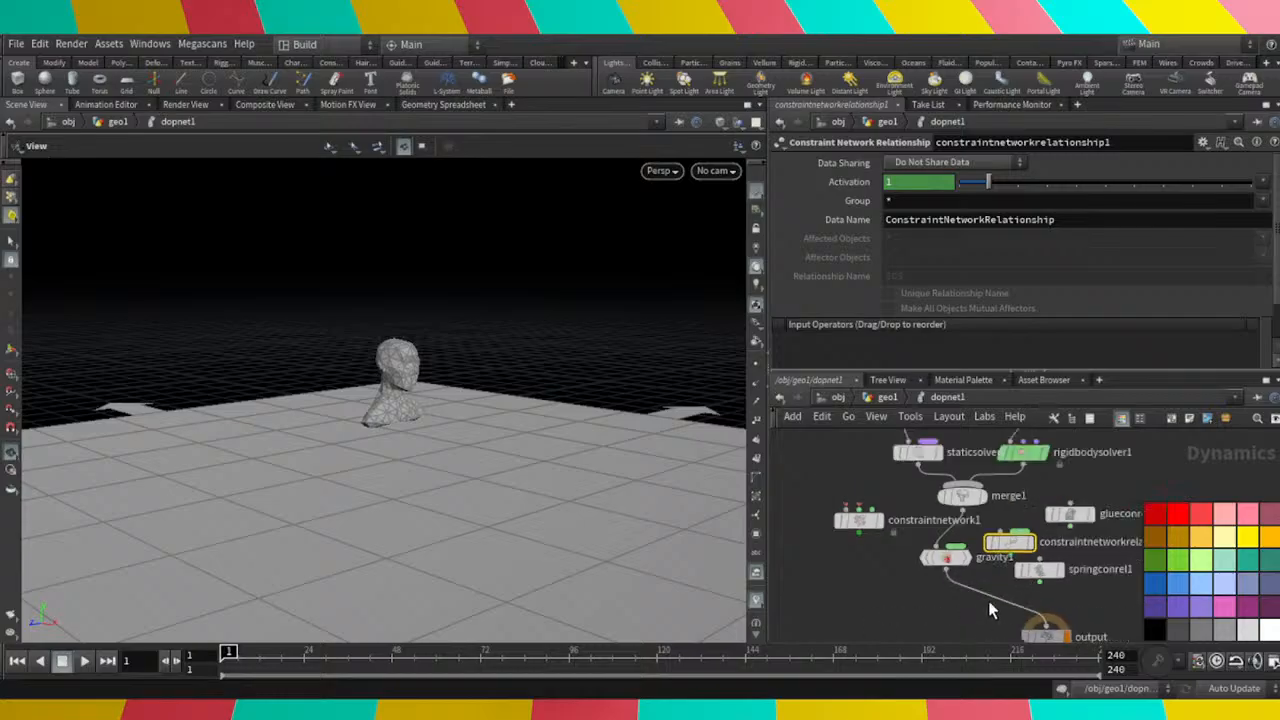
left_click_drag(1083, 568, 1099, 564)
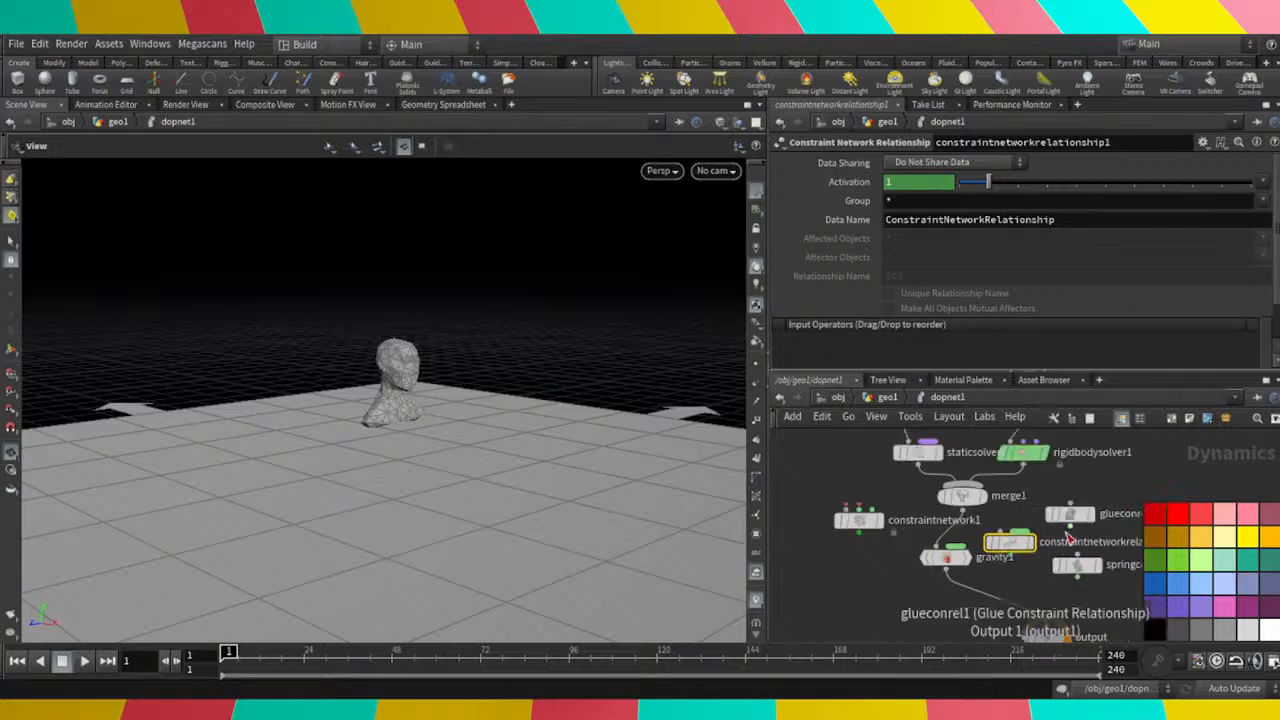
left_click_drag(1083, 519, 1110, 492)
Examine the parameters of springconrel1, including its constraint data, bullet data and Data Name.
left_click(1077, 566)
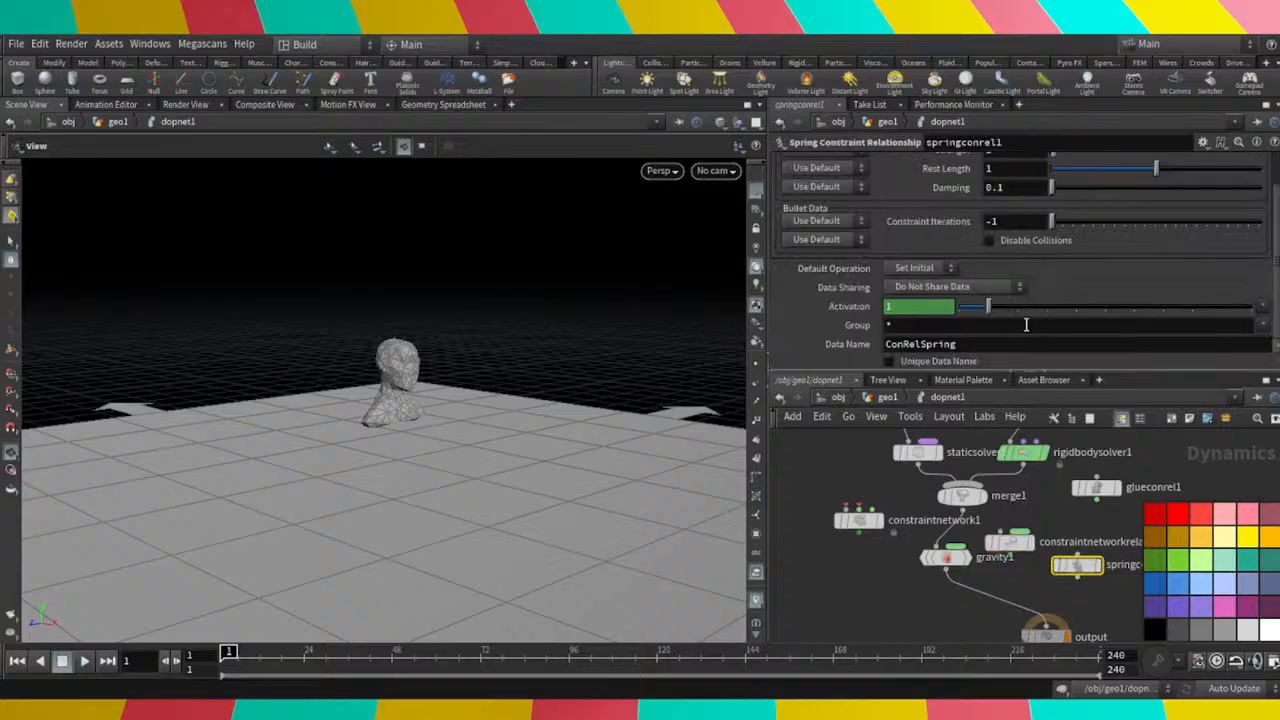
scroll(1005, 287, "up", 2)
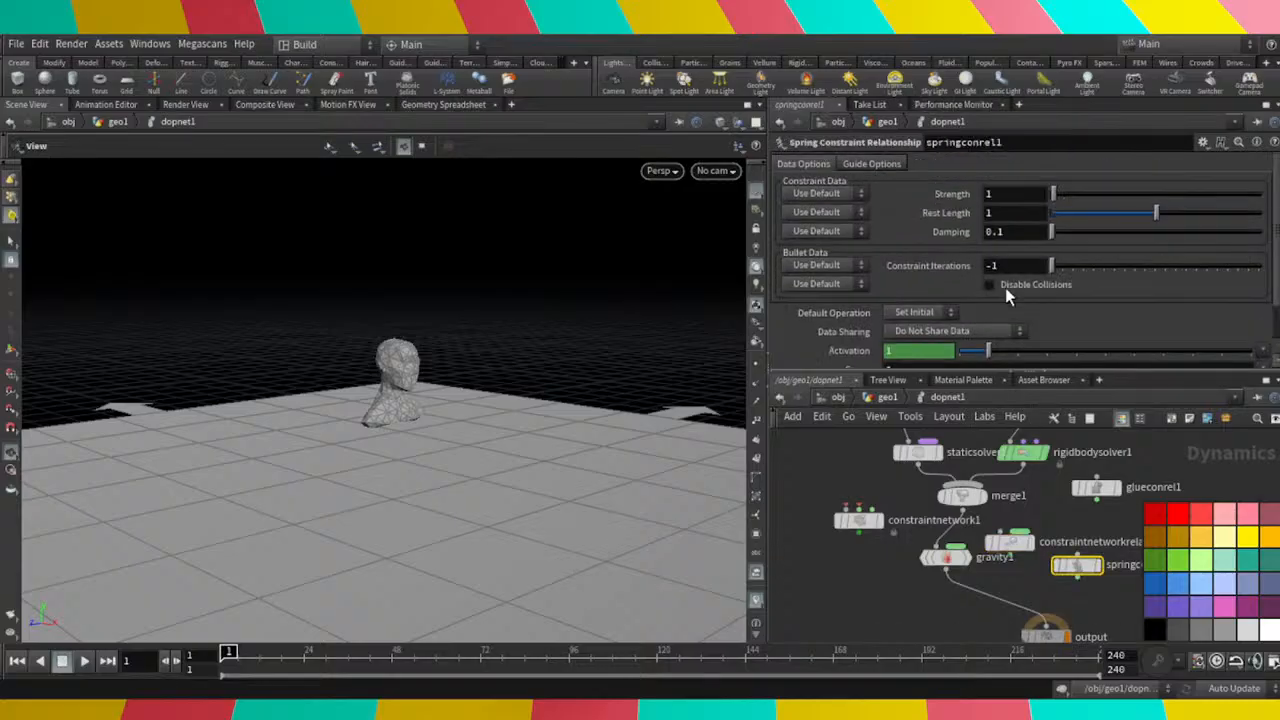
scroll(1005, 287, "down", 2)
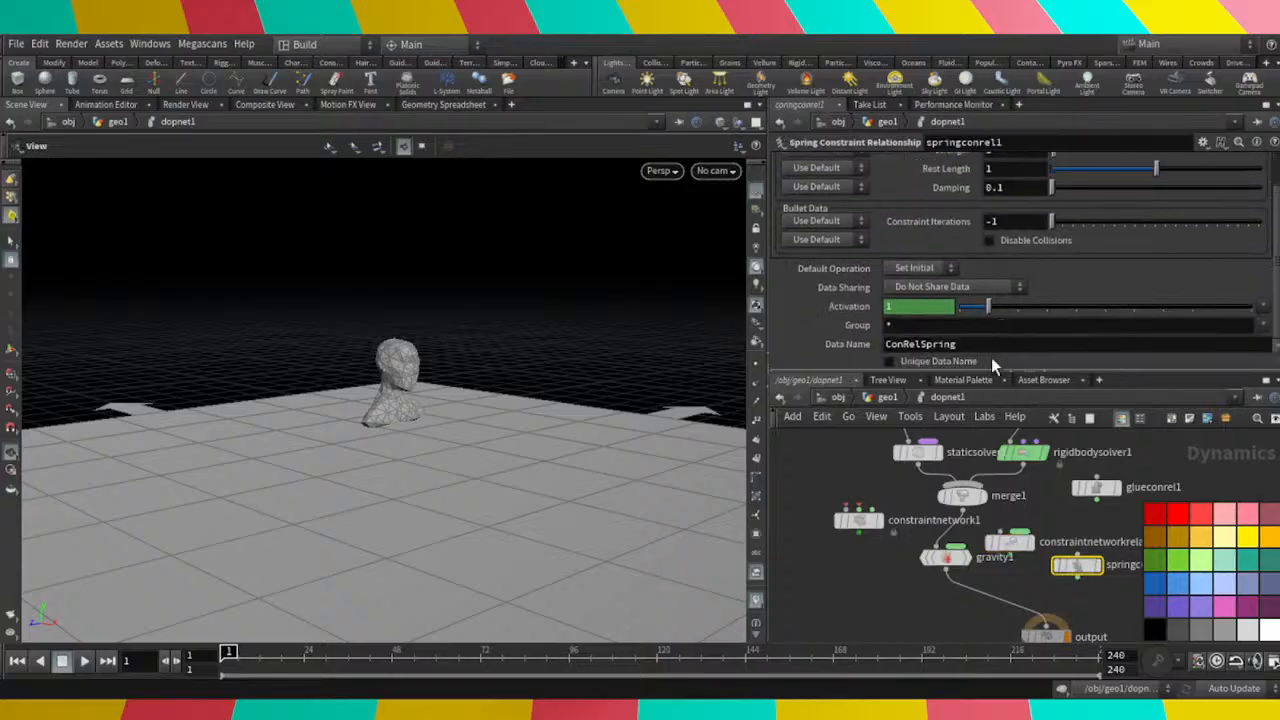
left_click_drag(1008, 351, 868, 345)
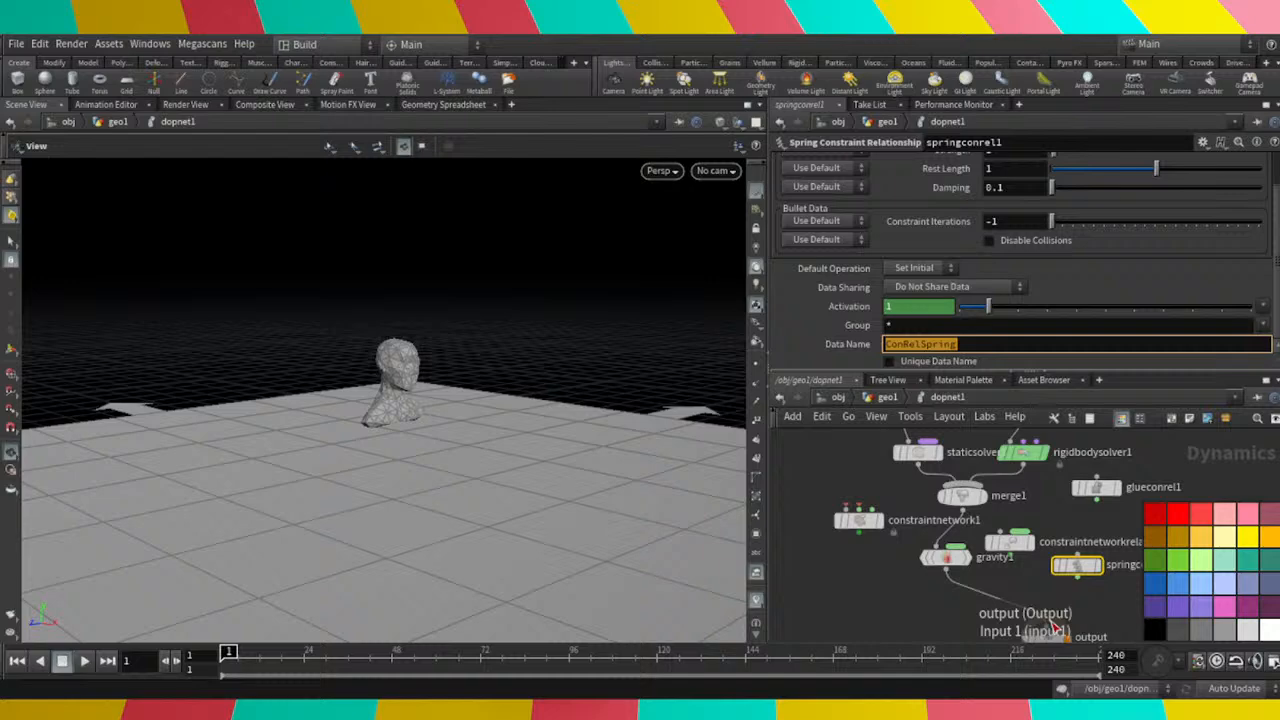
Wire springconrel1's output into the green input of constraintnetworkrelationship1, and try feeding the relationship's output back into springconrel1.
left_click_drag(1052, 627, 1018, 552)
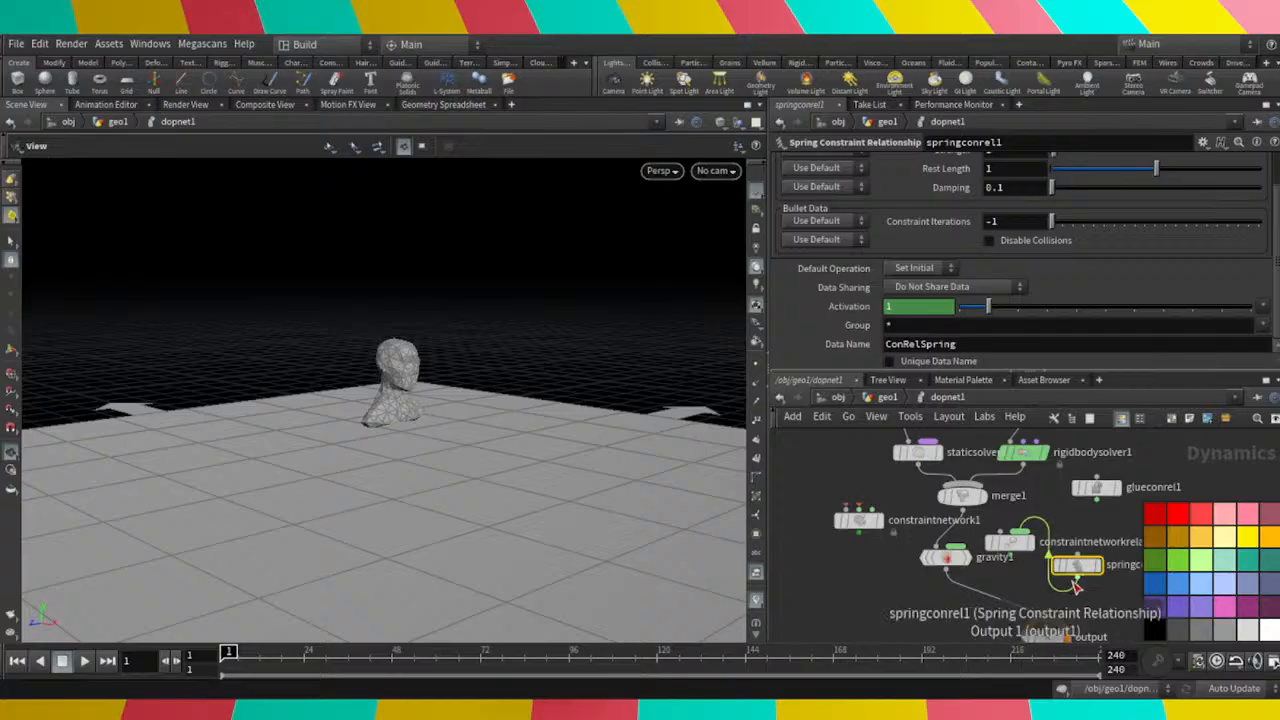
left_click_drag(1075, 587, 957, 560)
left_click(1031, 577)
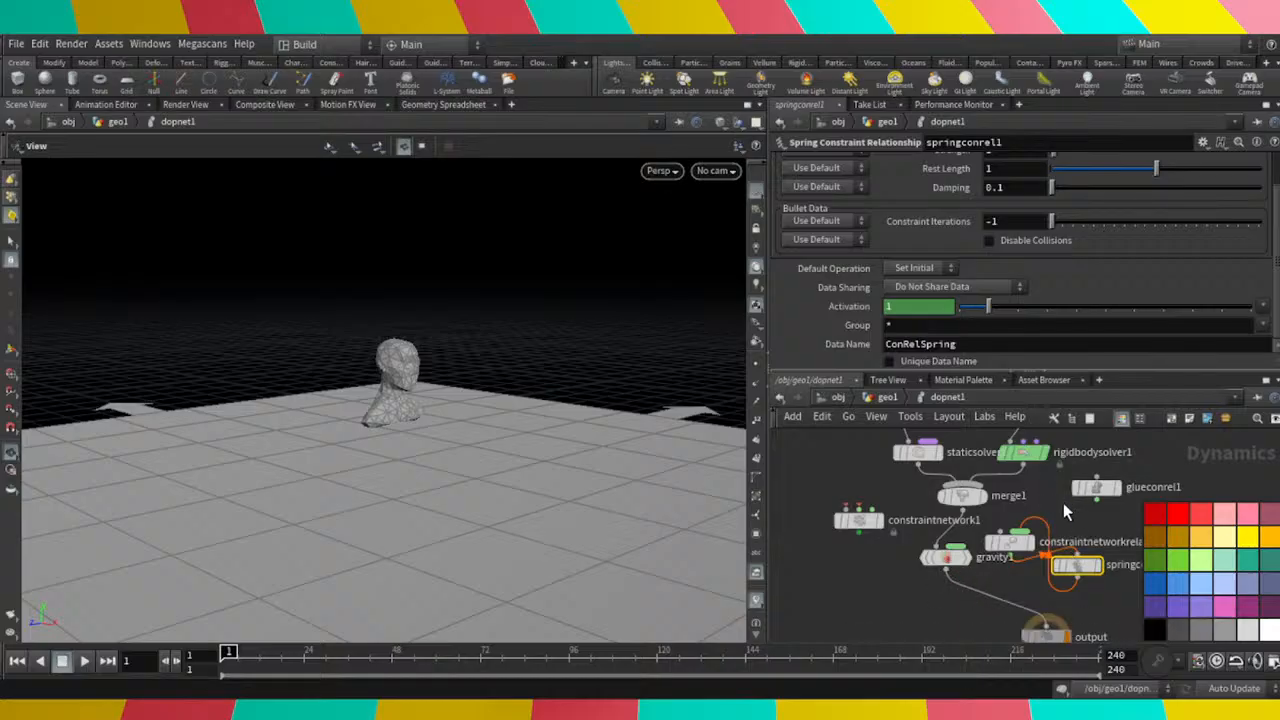
Cut the looping spring constraint wires and rewire constraintnetworkrelationship1 between gravity1 and output, with springconrel1 feeding its second input.
key("y")
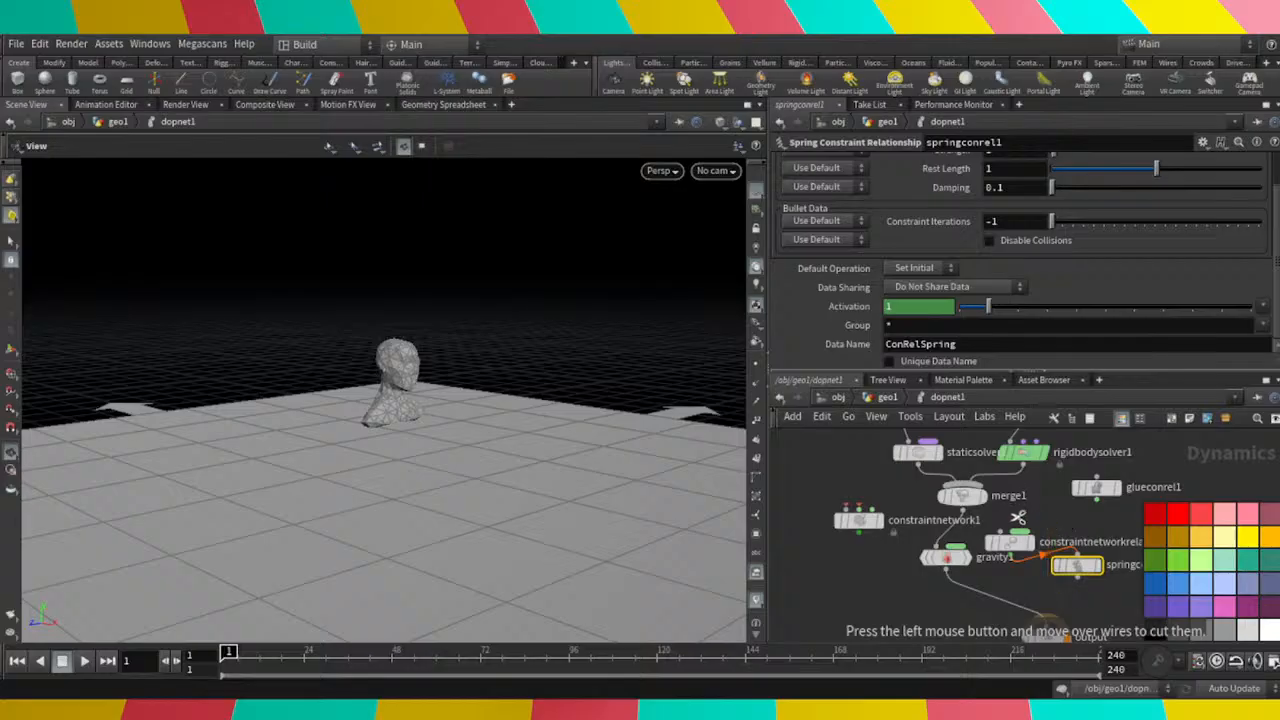
left_click_drag(1060, 548, 1046, 566)
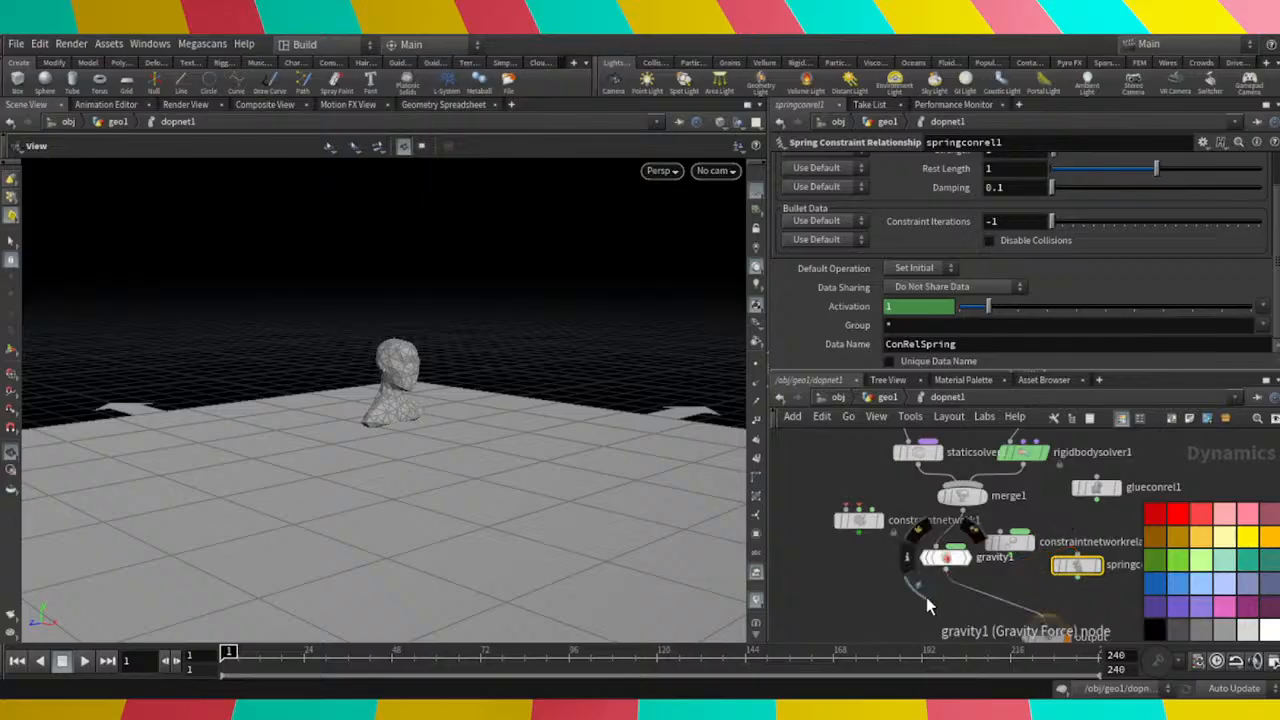
left_click_drag(945, 572, 1066, 508)
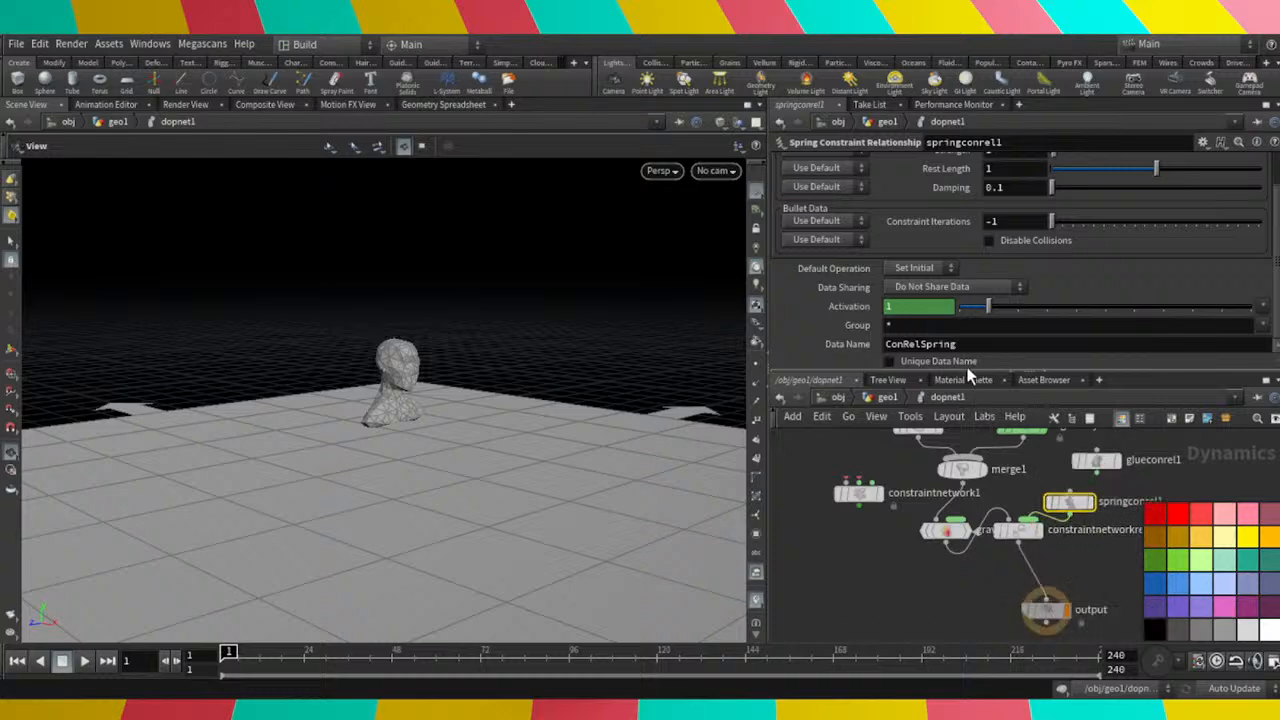
Copy springconrel1's data name ConRelSpring and go back up to the geo1 network.
double_click(980, 343)
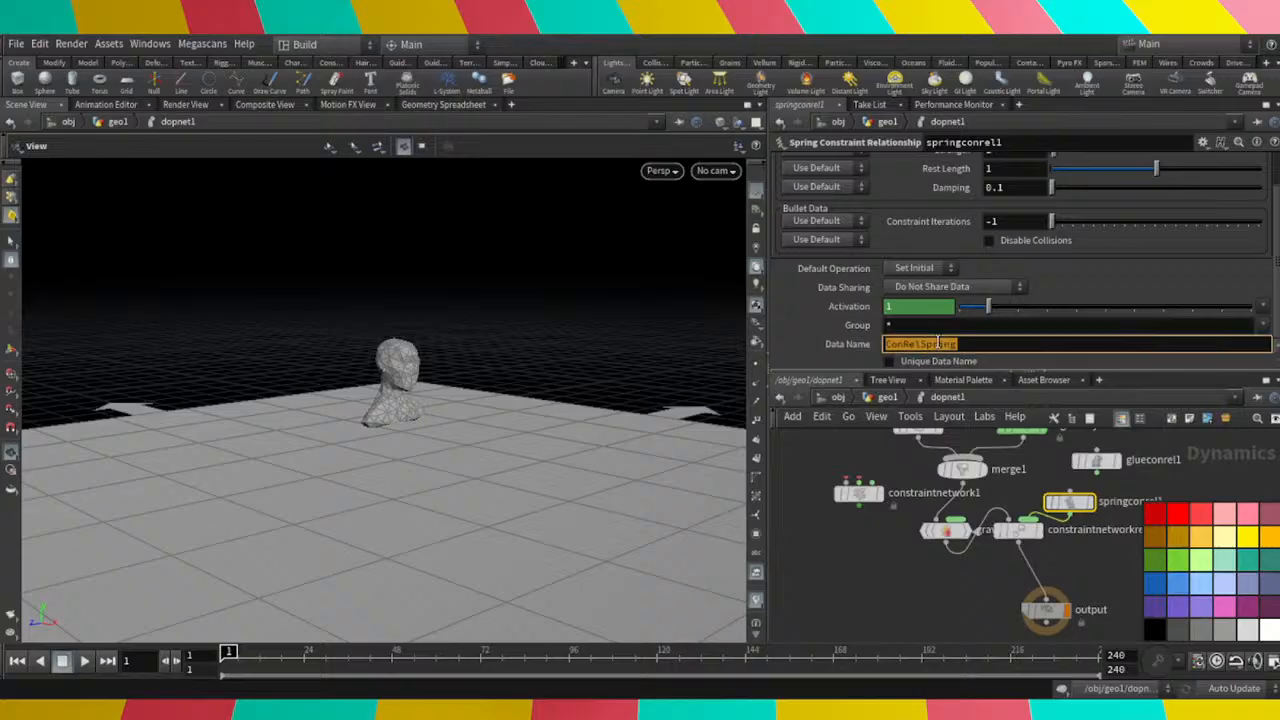
left_click(887, 397)
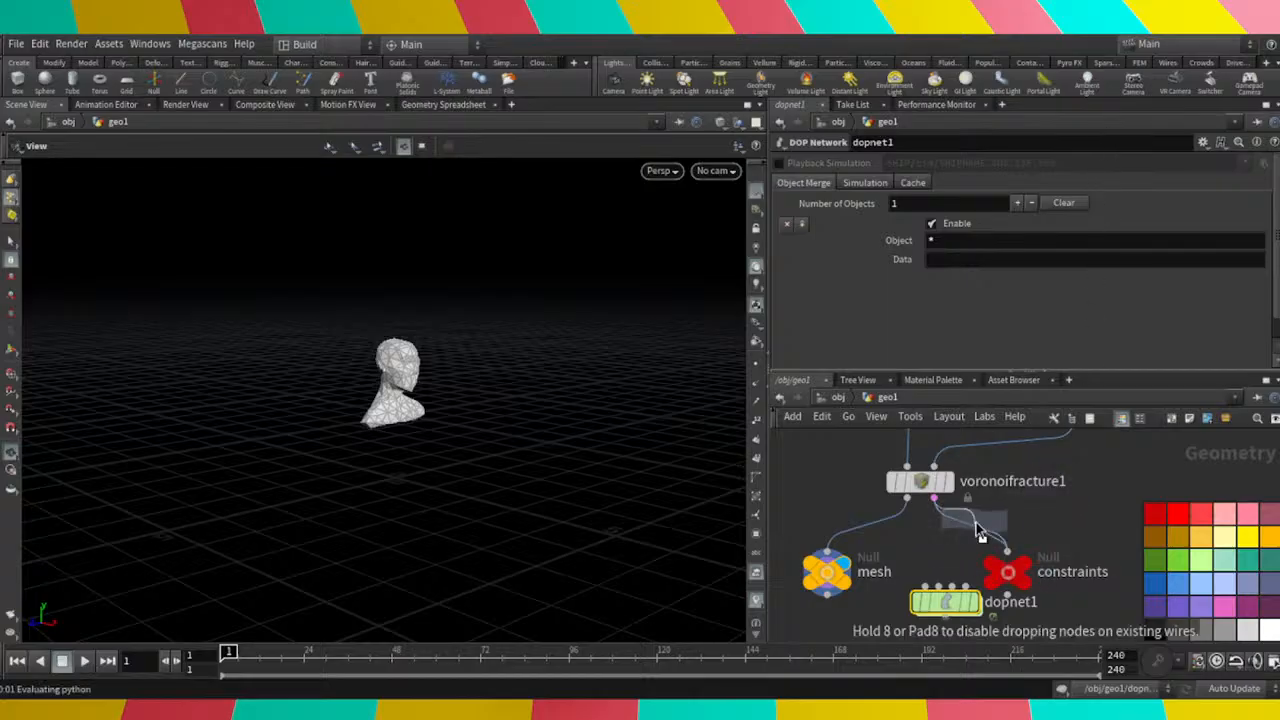
left_click(974, 521)
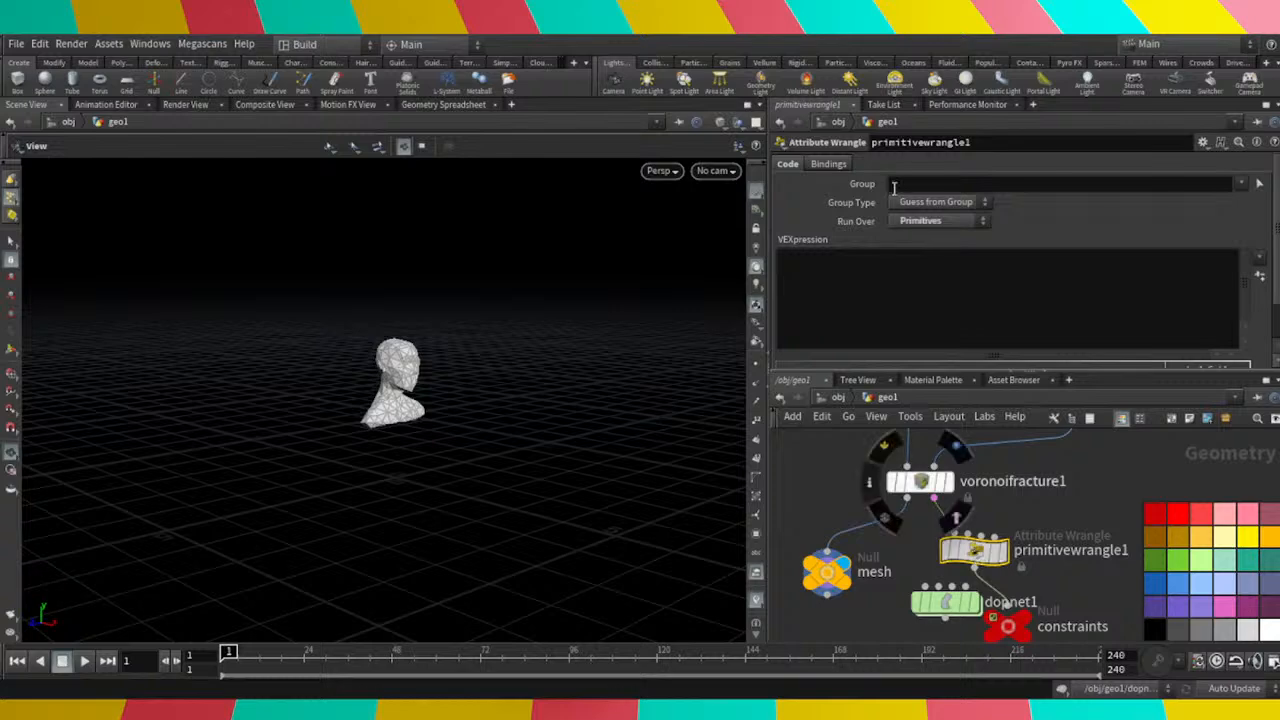
left_click(934, 222)
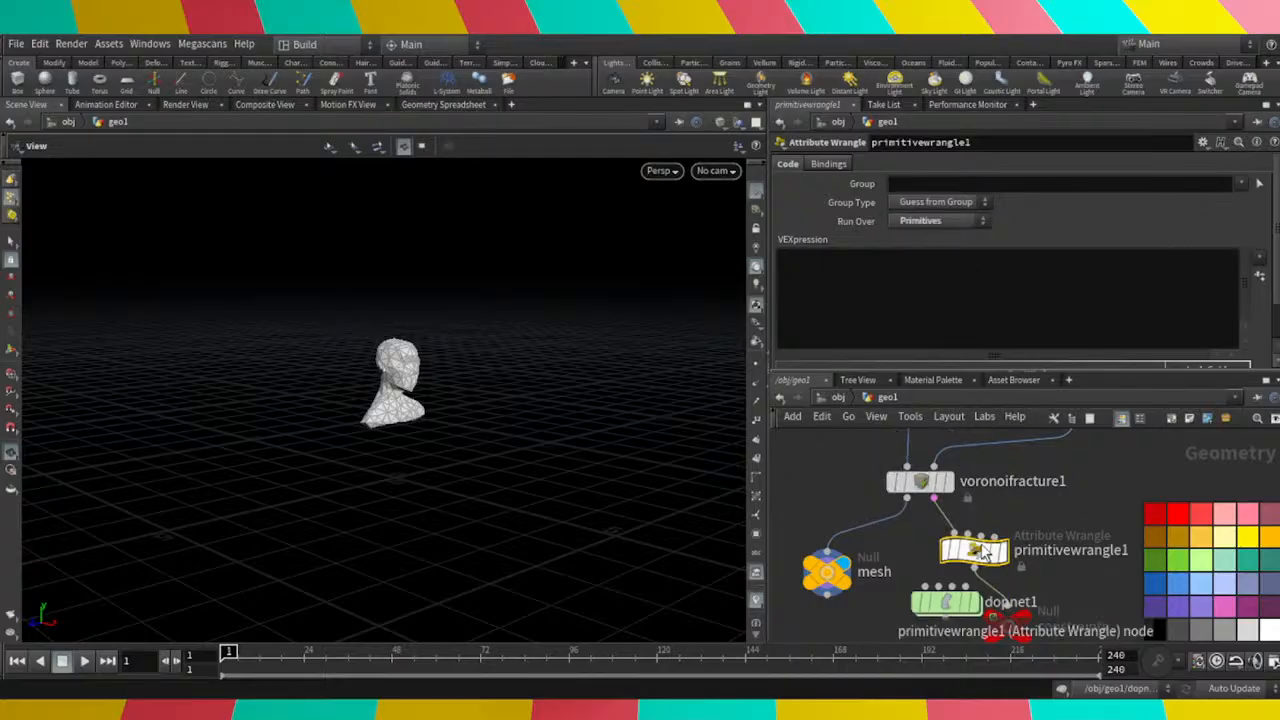
key("Delete")
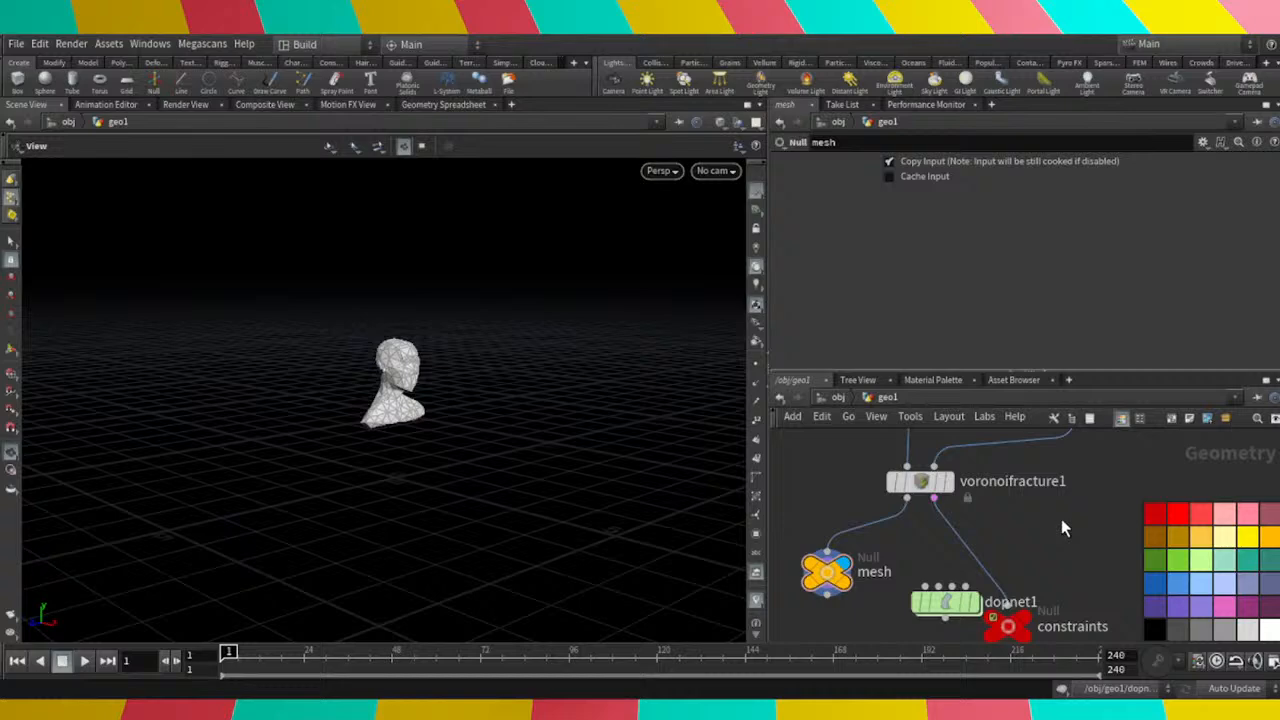
Insert an Attribute Create node between voronoifracture1 and constraints, with group type Edges and attribute name ConRelSpring.
key("Tab")
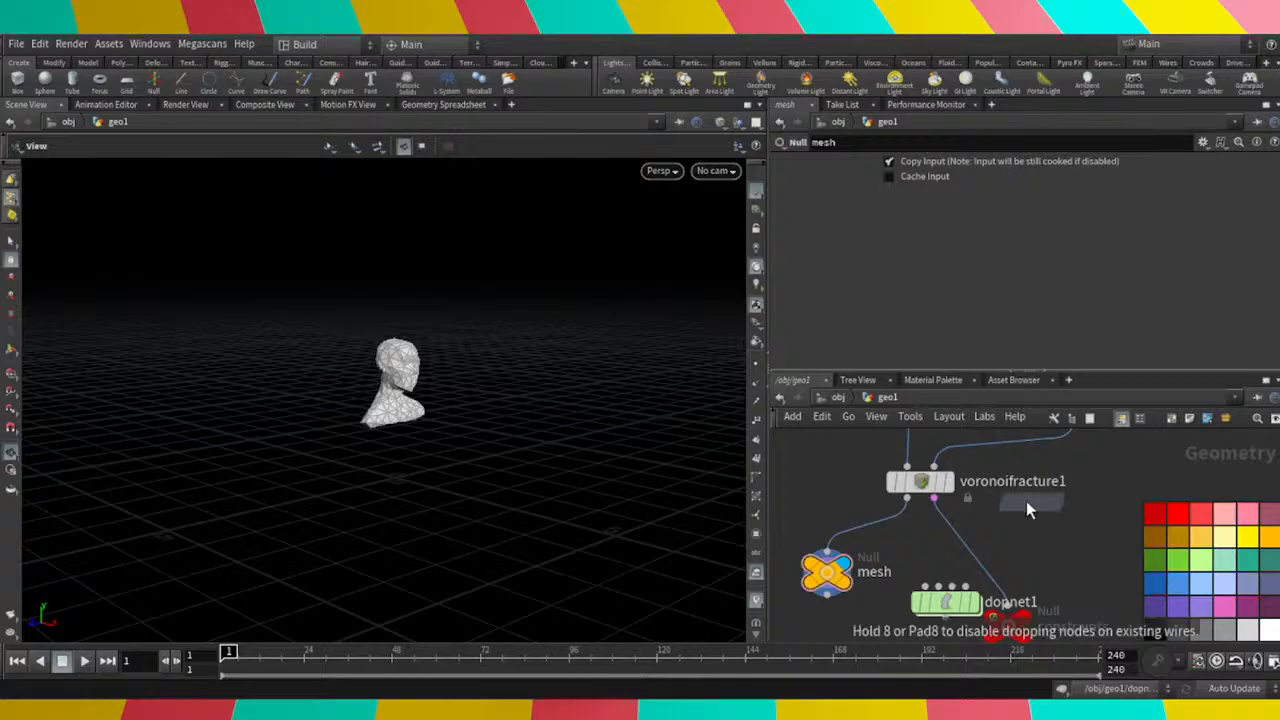
left_click(962, 546)
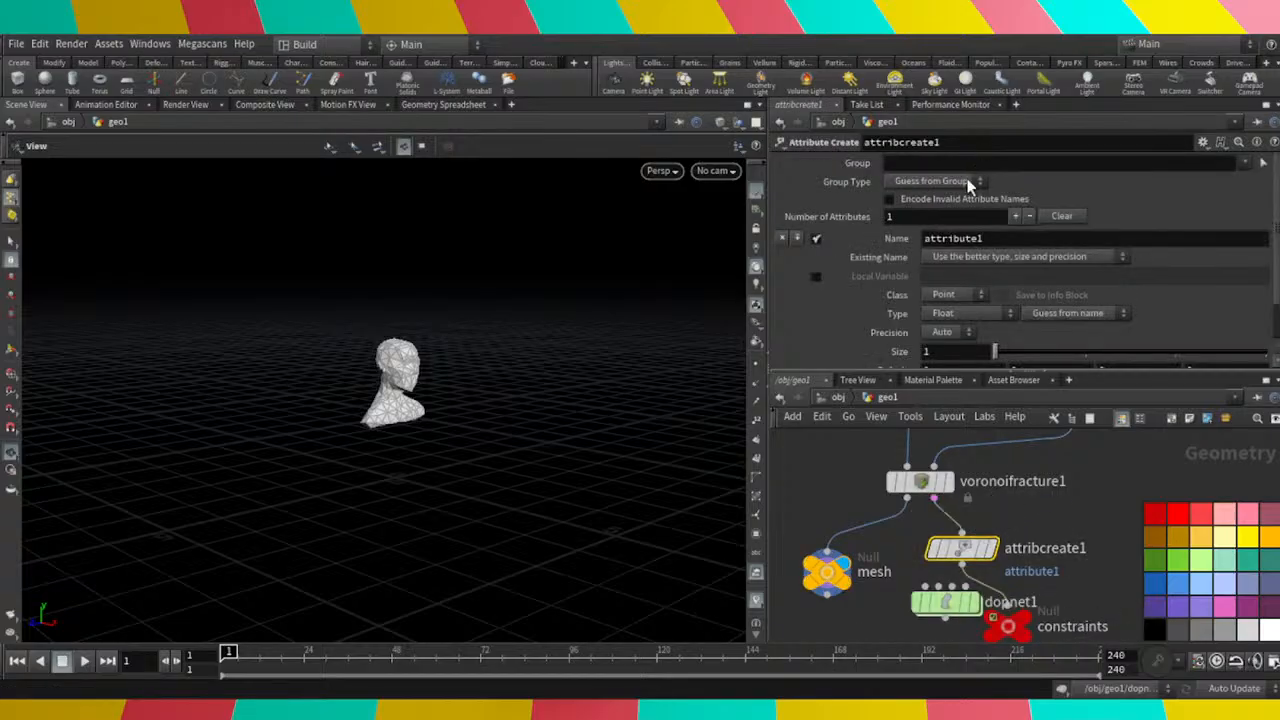
left_click(942, 235)
left_click_drag(1012, 238, 896, 246)
type("ConRelSpring")
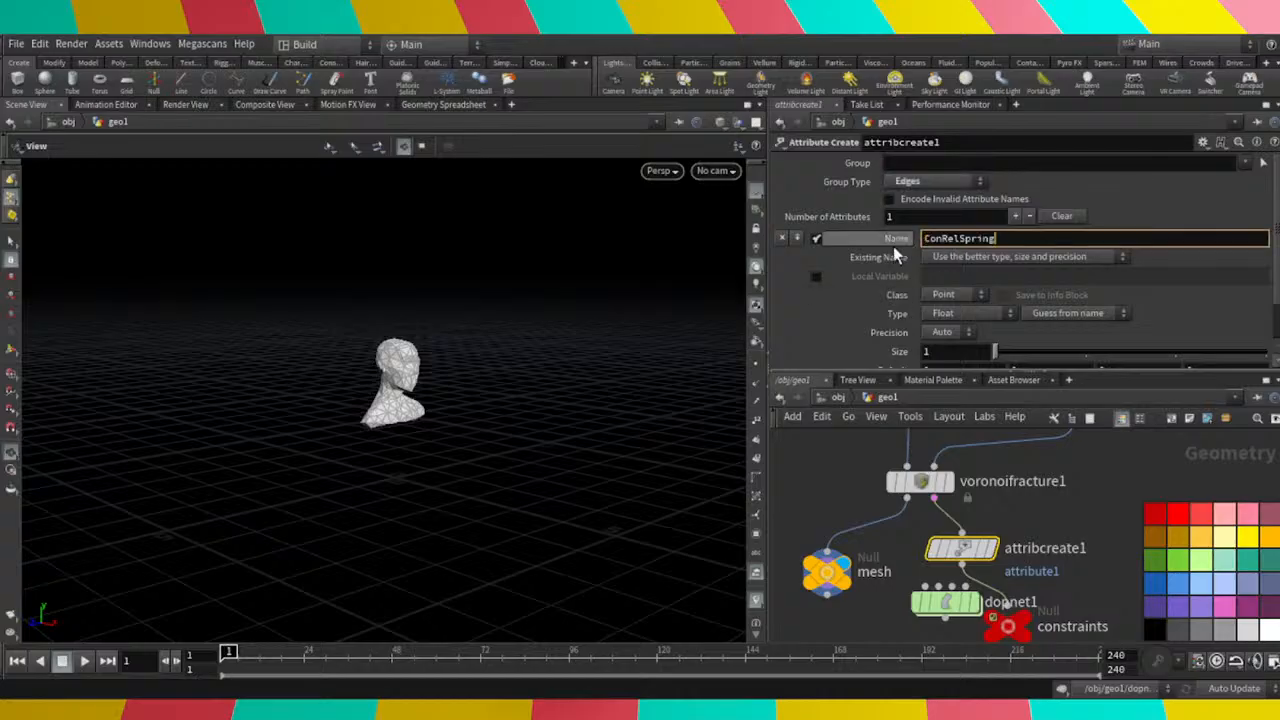
Set the ConRelSpring attribute's type to Integer and both its default and value to 1.
scroll(810, 329, "down", 2)
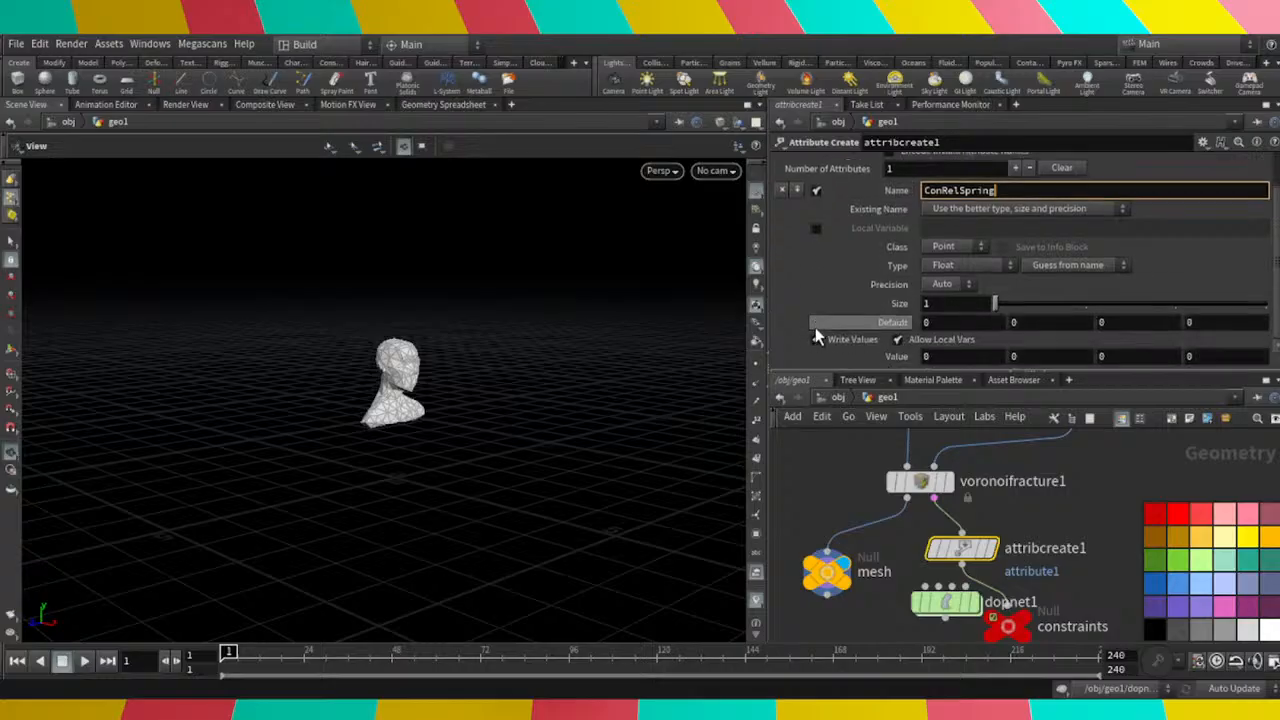
left_click(947, 265)
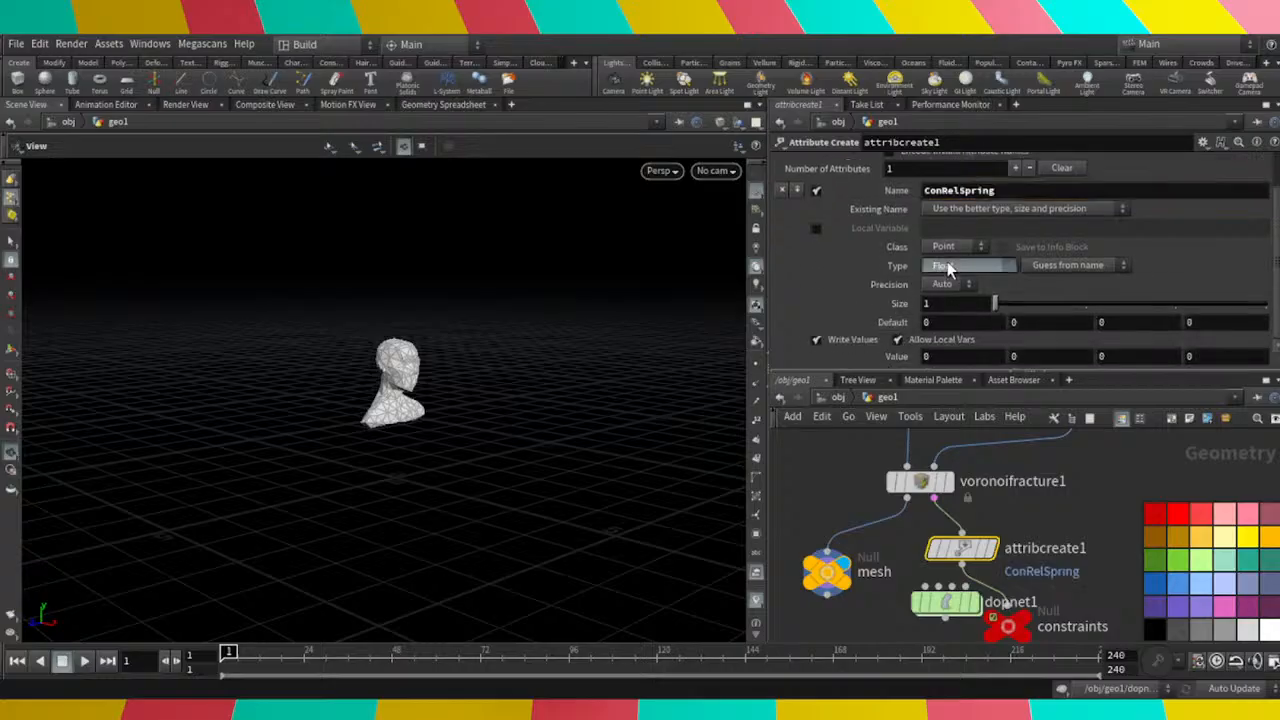
left_click(950, 285)
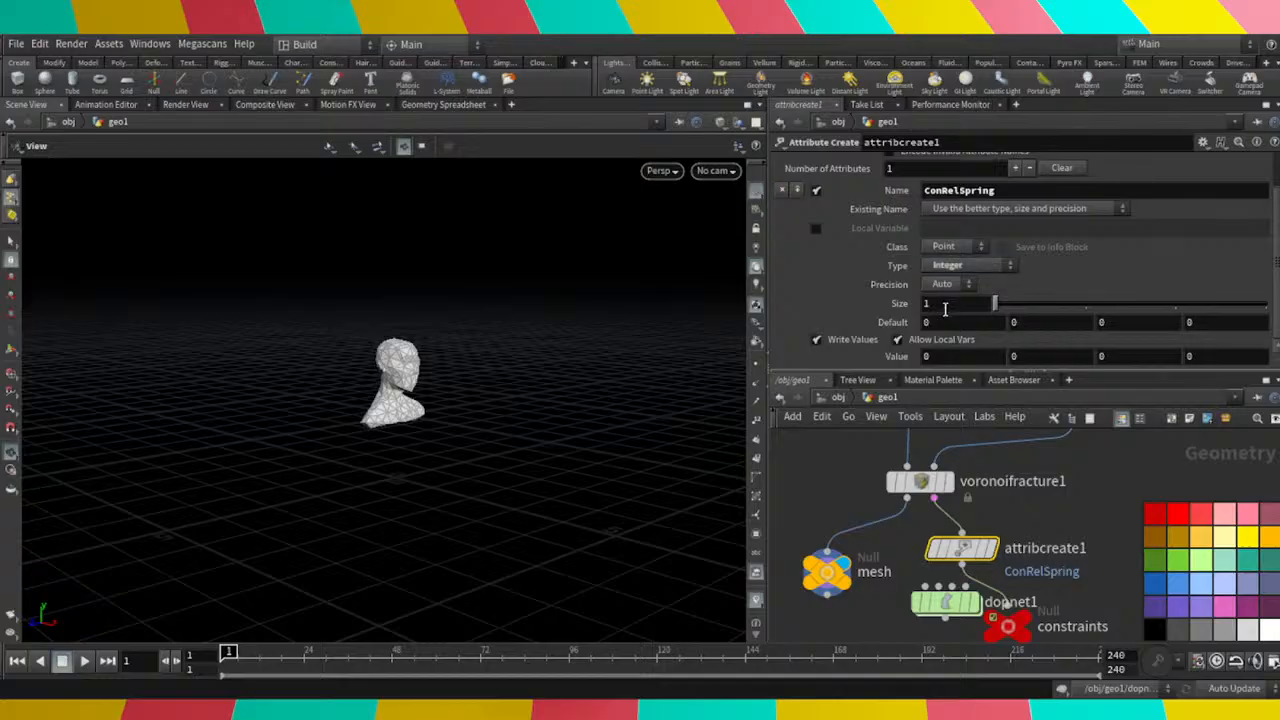
left_click(937, 322)
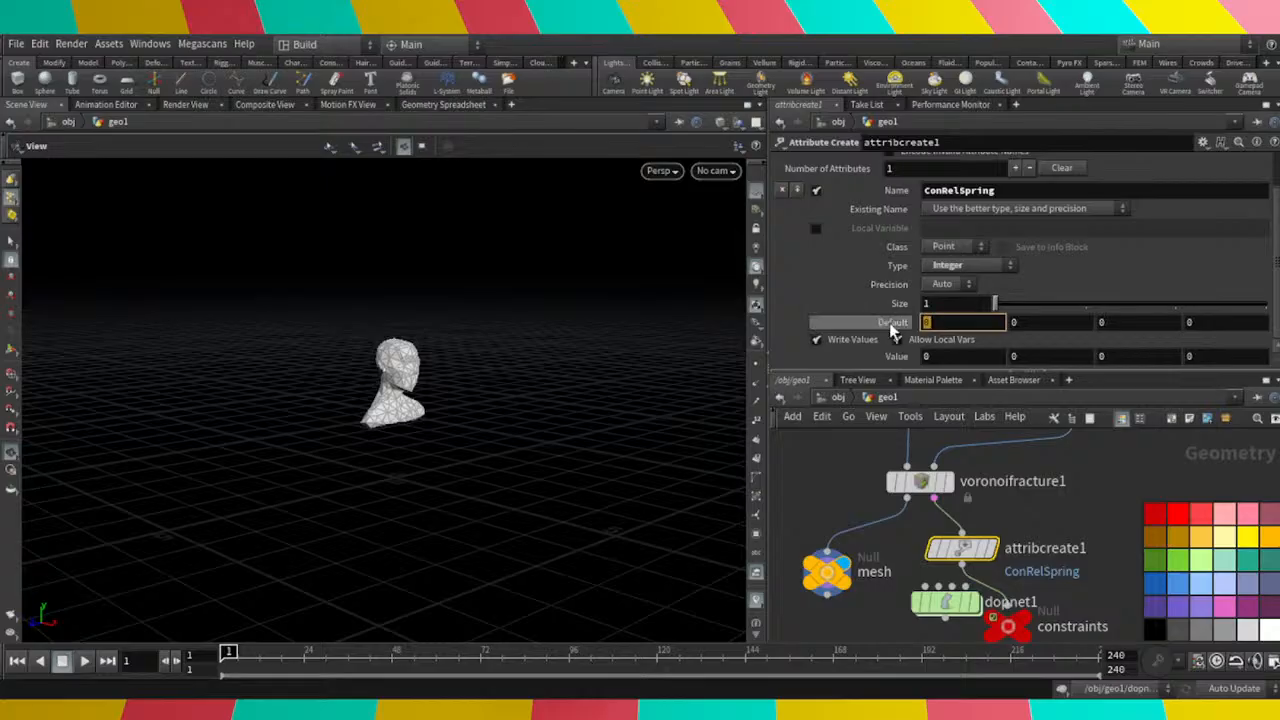
type("1")
left_click_drag(936, 356, 890, 360)
type("1")
left_click(1037, 482)
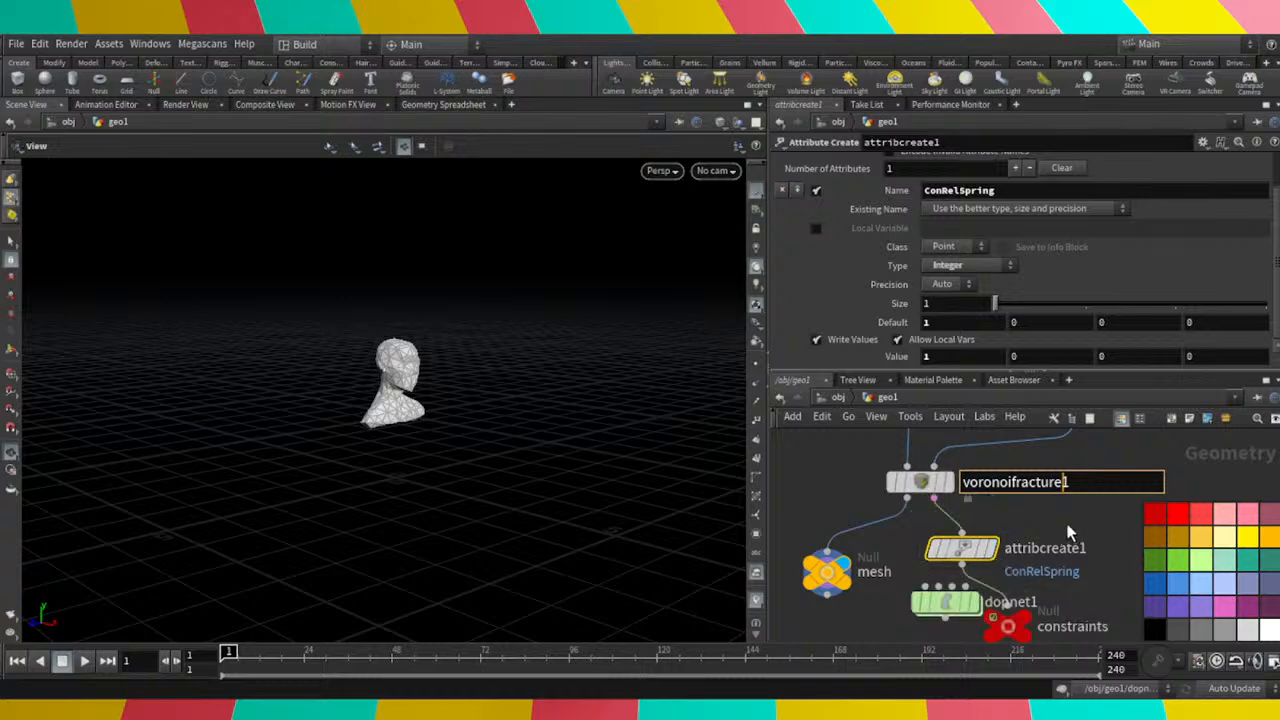
Display attribcreate1 and check the ConRelSpring attribute on its points in the geometry spreadsheet.
left_click(975, 546)
left_click(990, 548)
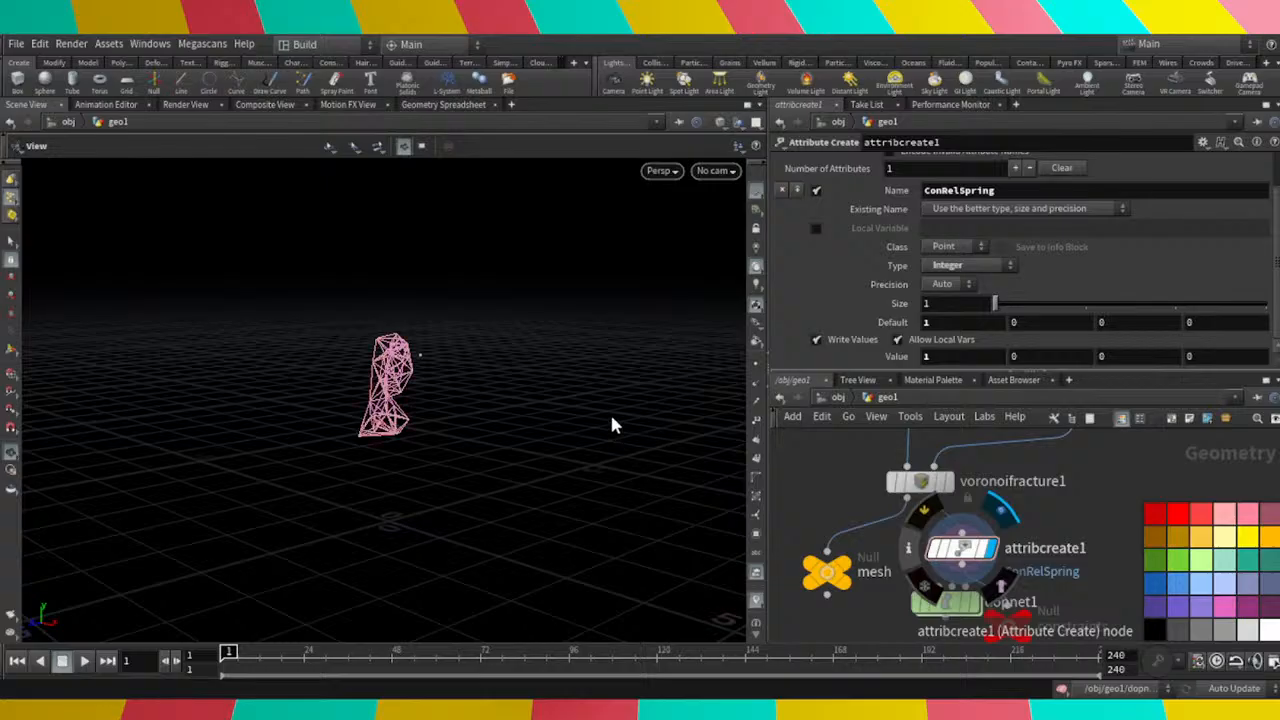
left_click(443, 104)
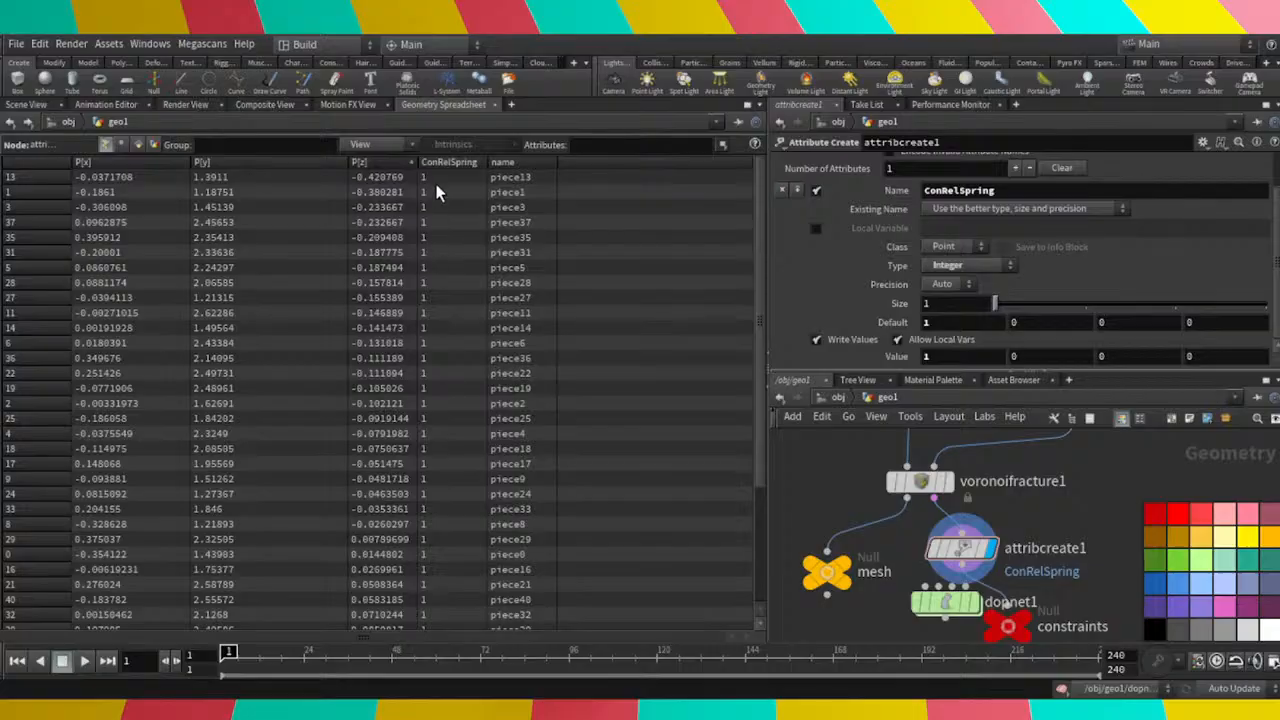
scroll(633, 470, "down", 3)
Move dopnet1 below the mesh null and display its simulation in the scene view.
middle_click_drag(1081, 539, 1114, 488)
left_click_drag(980, 555, 892, 587)
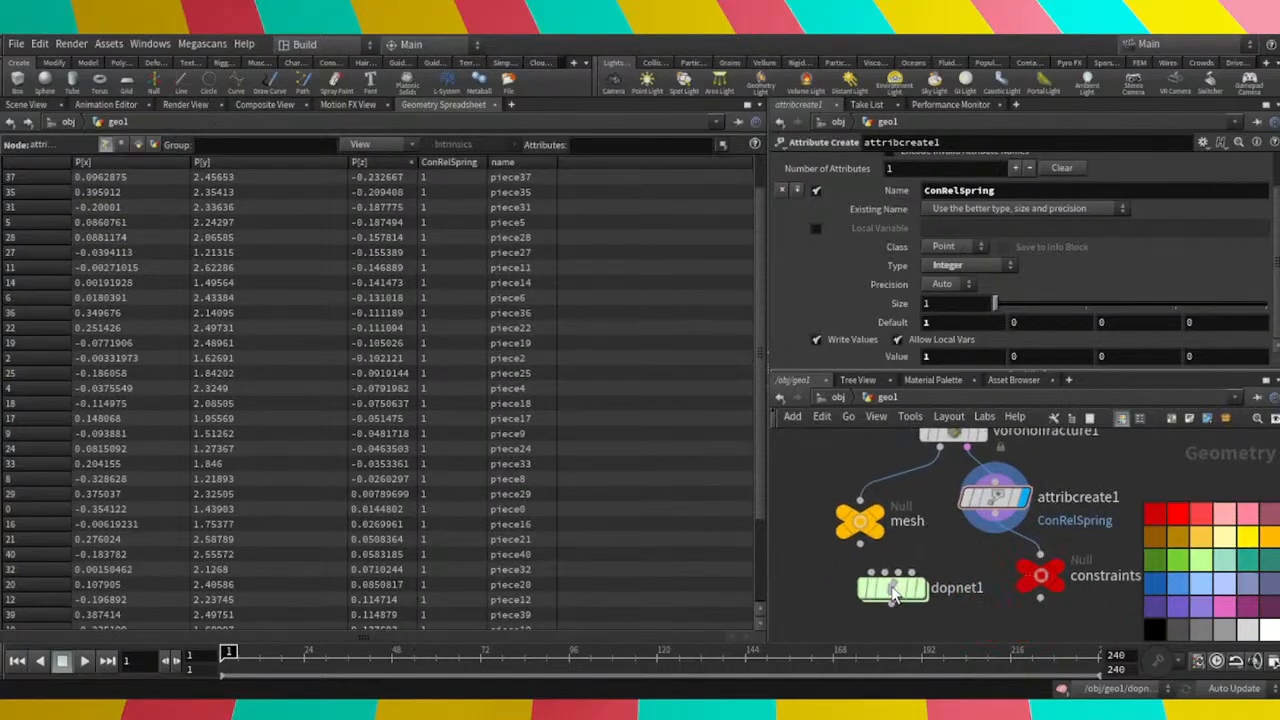
double_click(892, 587)
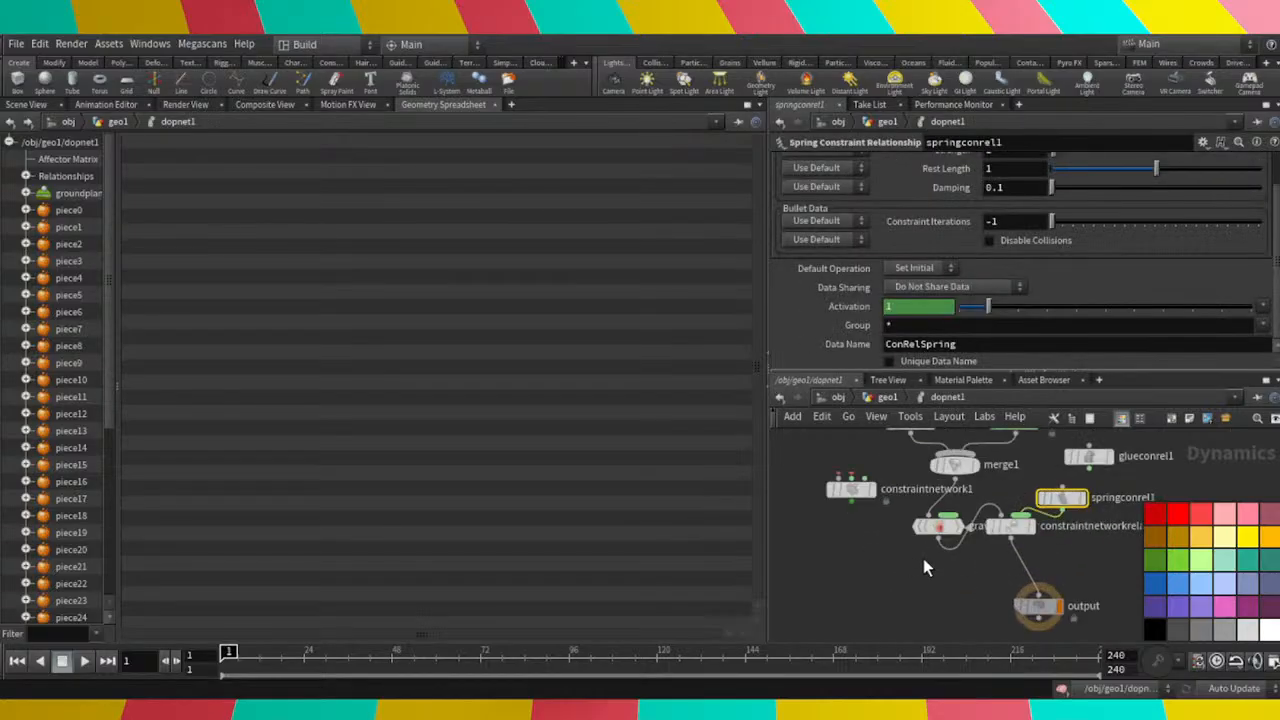
left_click(12, 121)
left_click(26, 105)
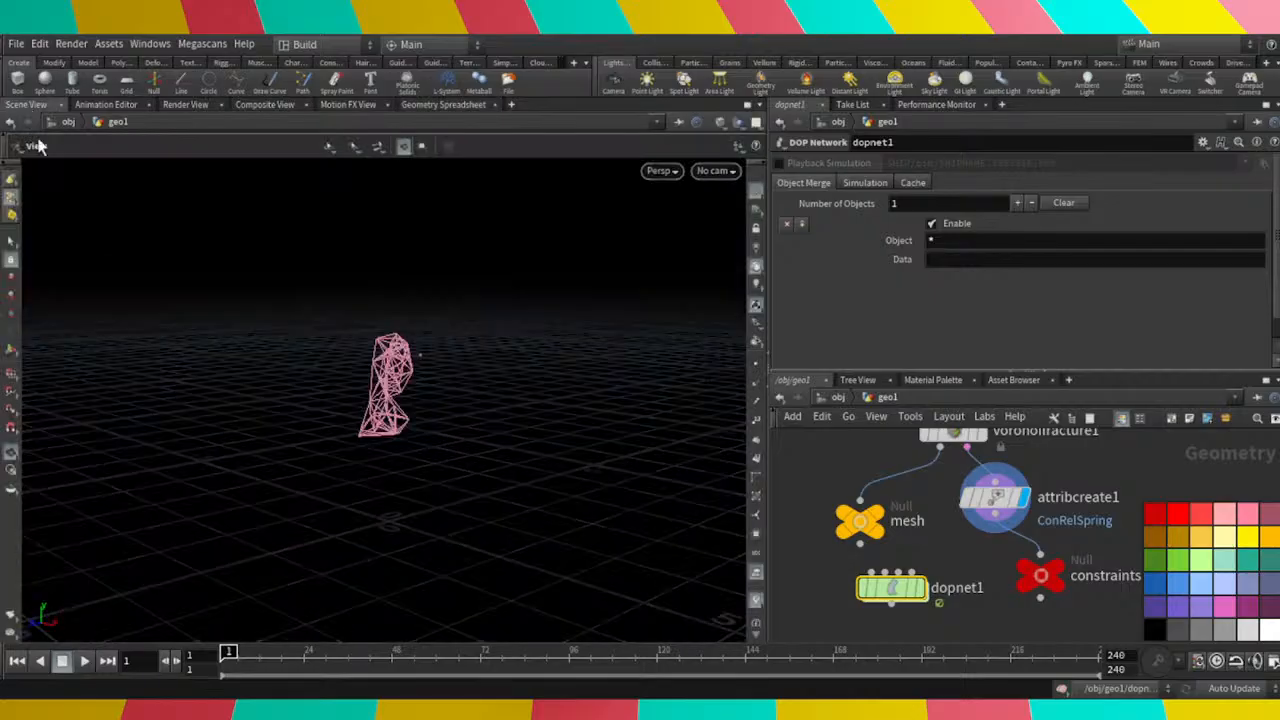
left_click(920, 590)
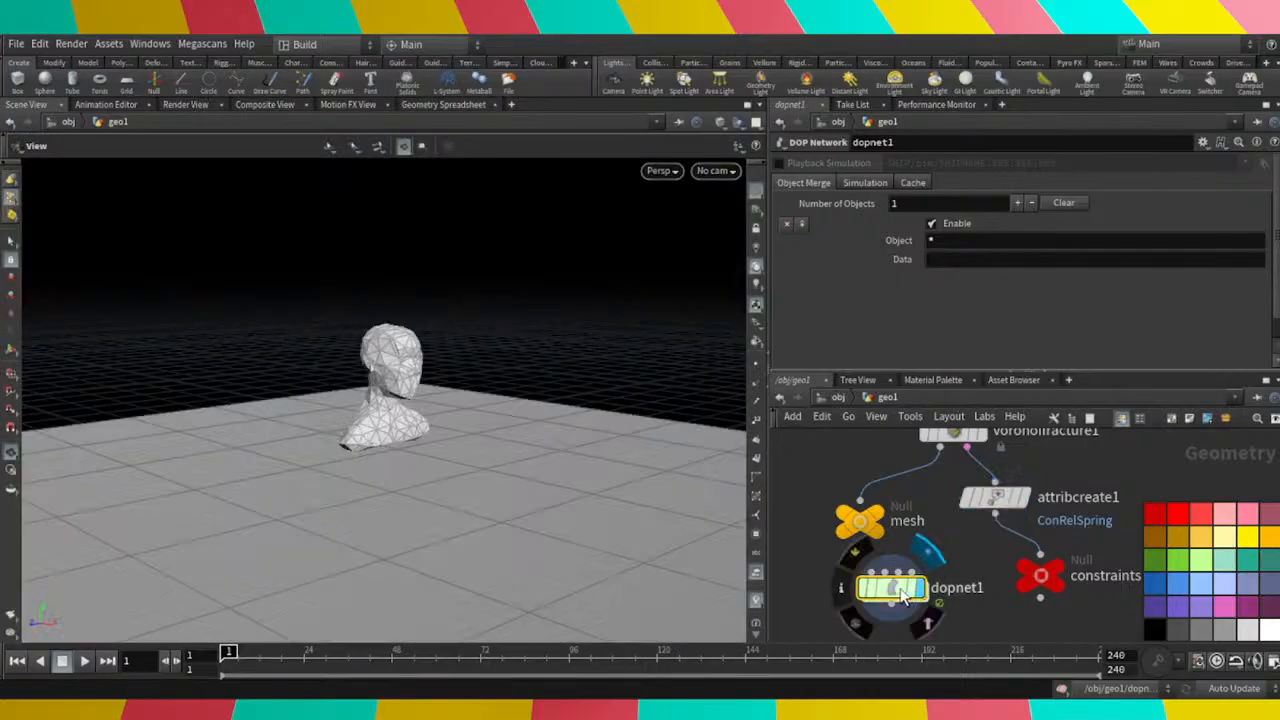
Play the fracture simulation, stop it and rewind to frame 1.
left_click(84, 661)
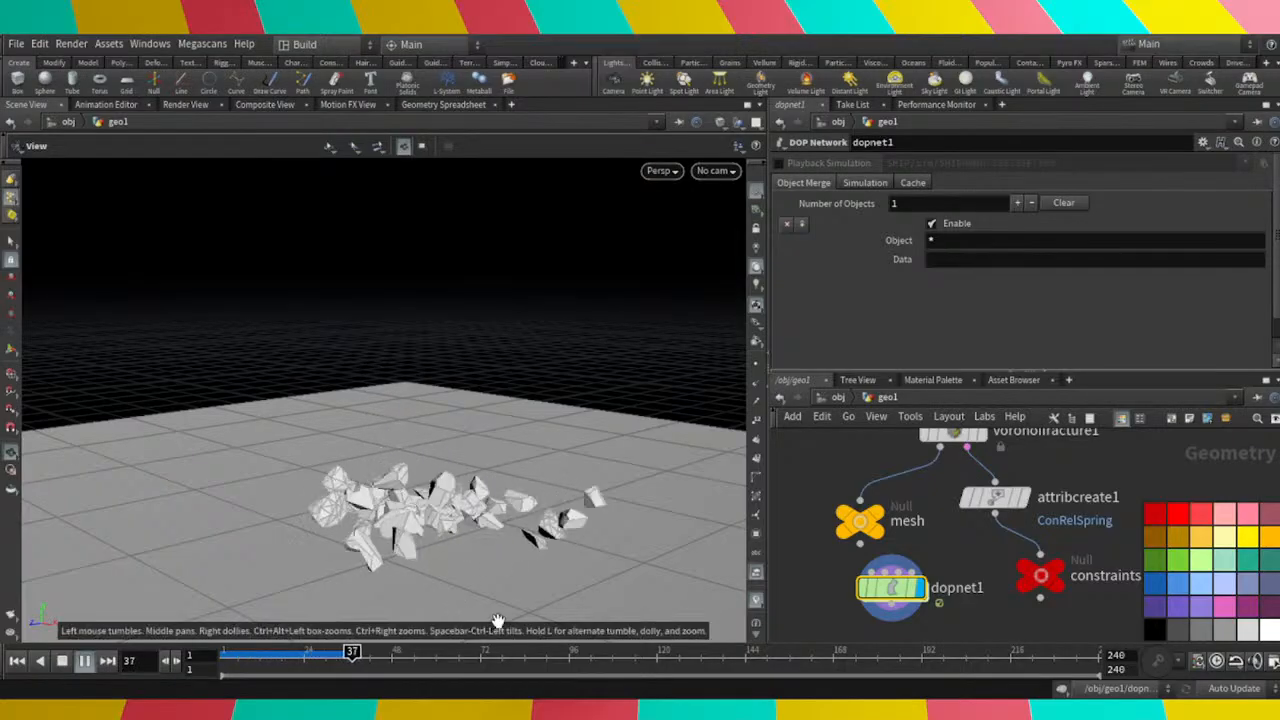
left_click(62, 661)
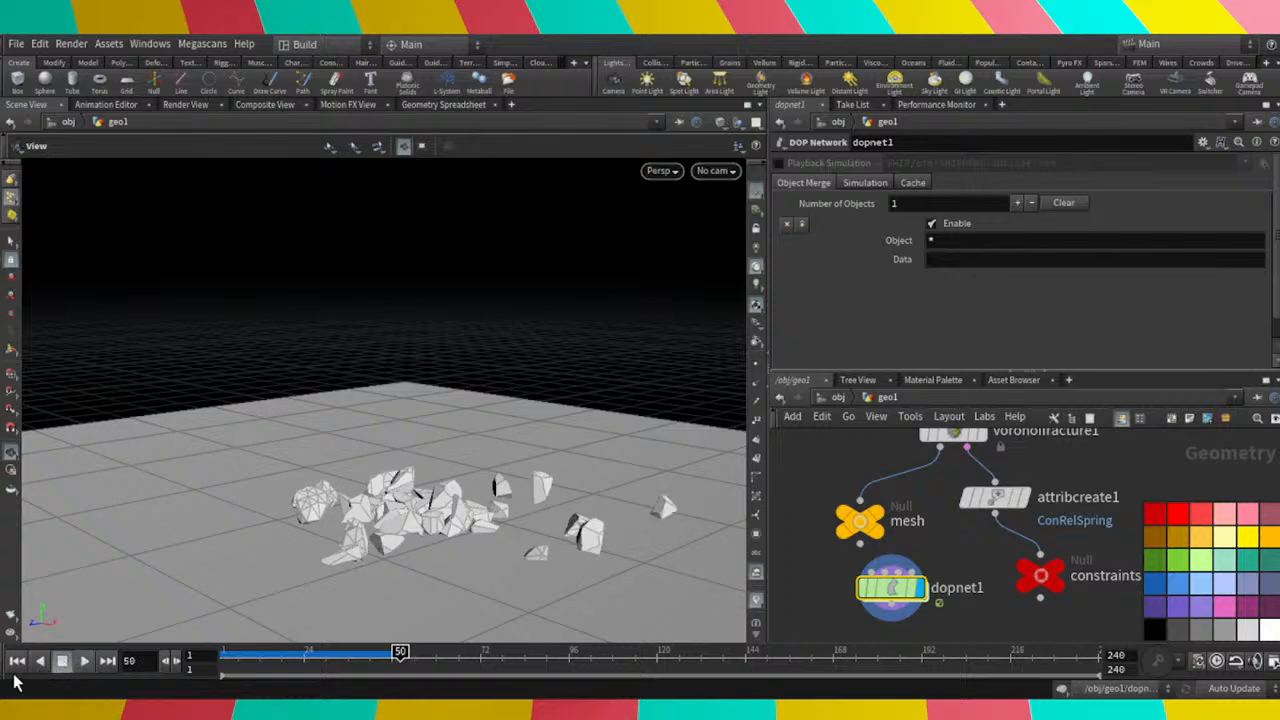
left_click(17, 661)
Inside dopnet1, set the display flag on constraintnetworkrelationship1 and move the node below gravity1.
double_click(893, 590)
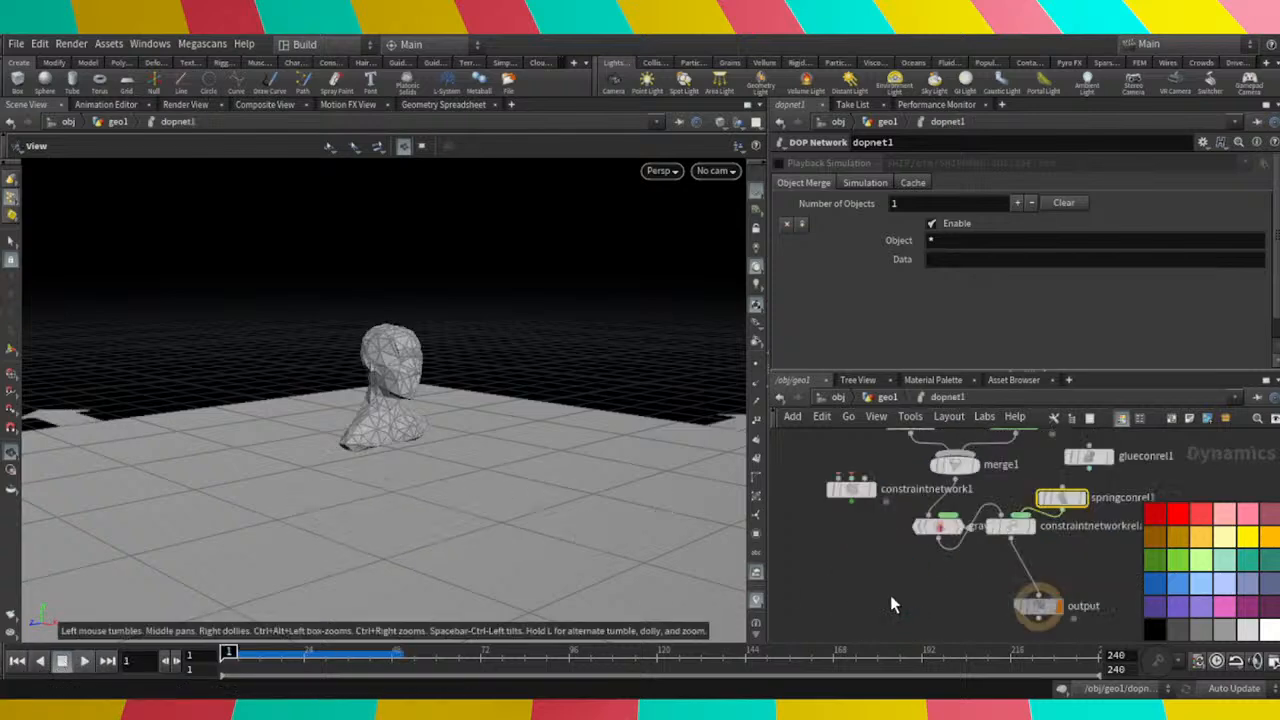
left_click(1060, 498)
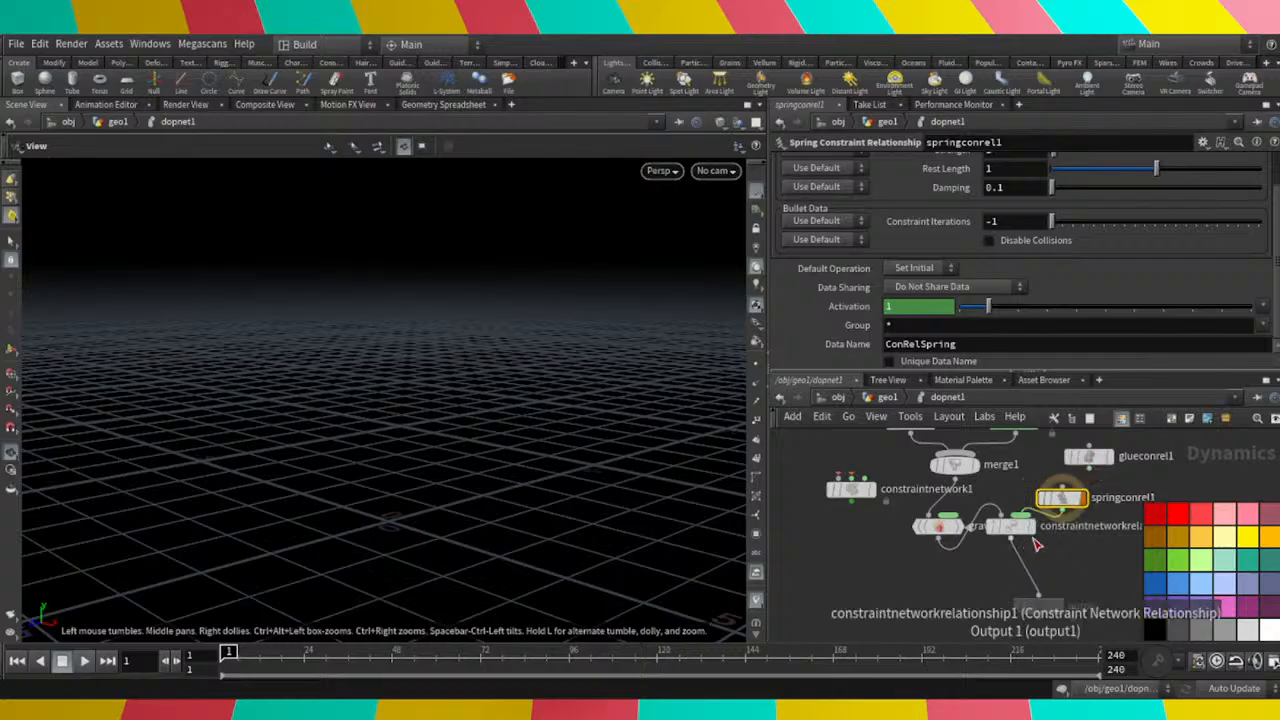
left_click(1028, 527)
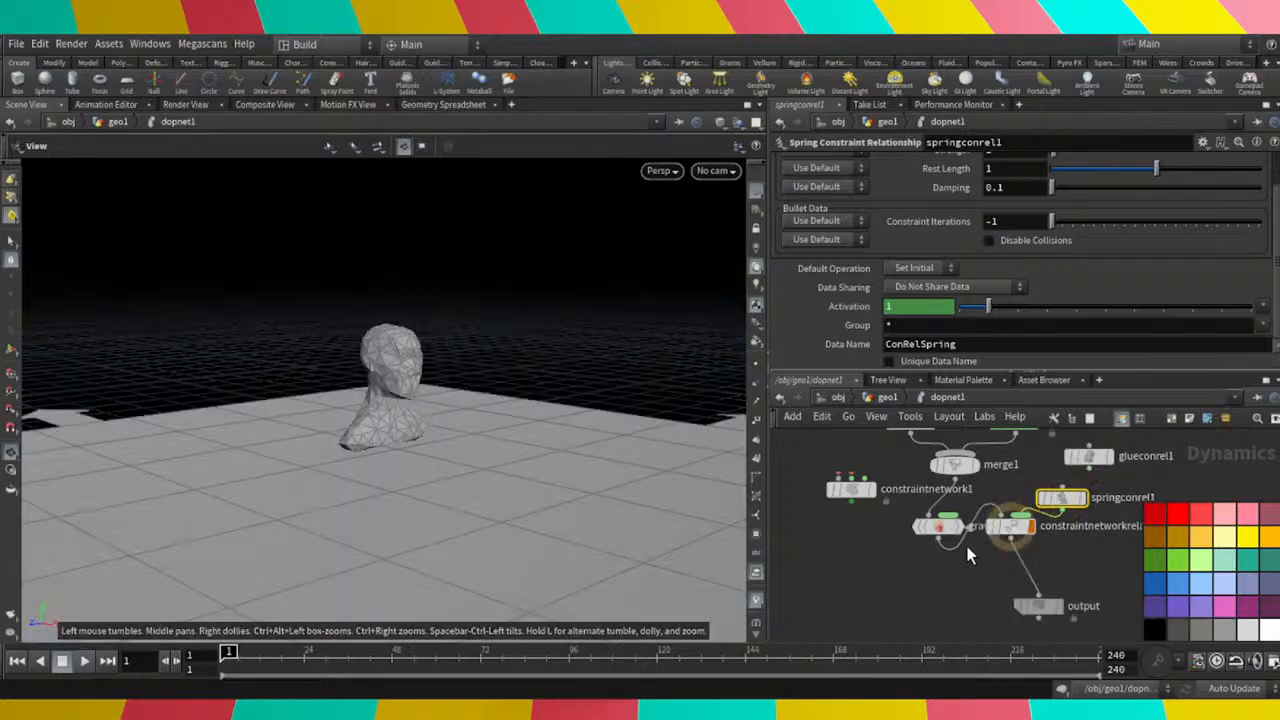
left_click_drag(1008, 528, 997, 570)
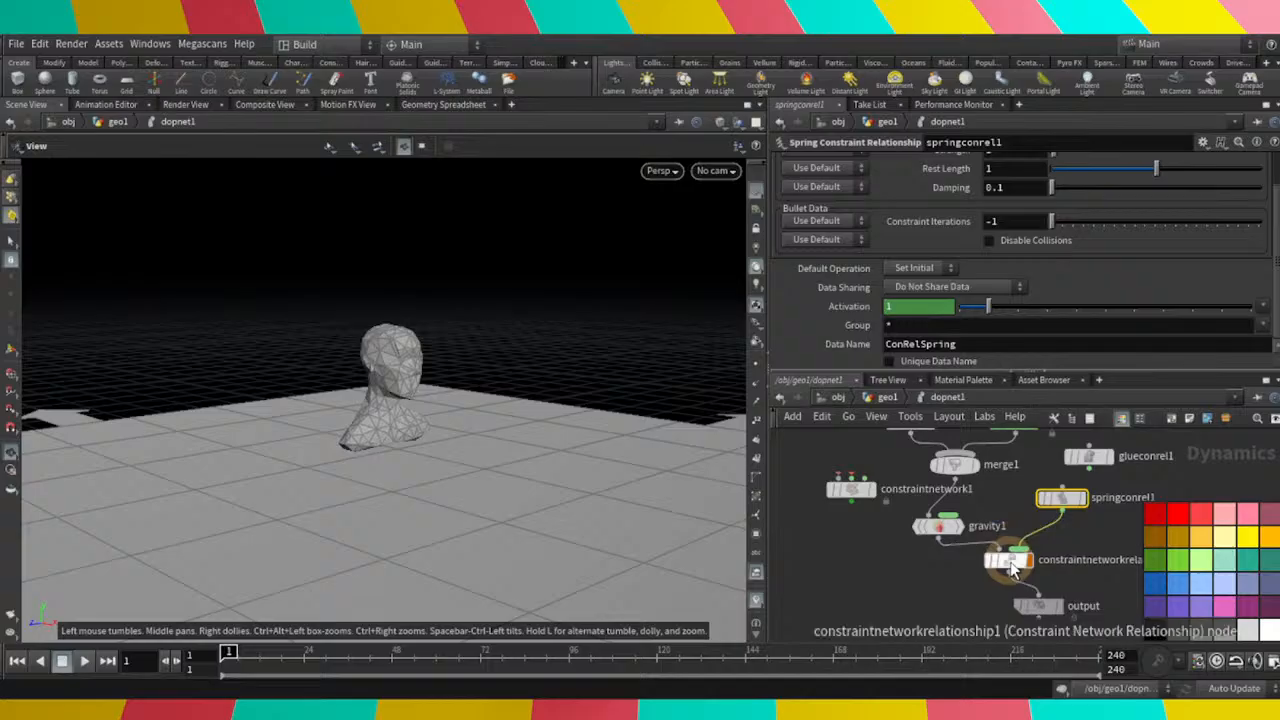
Examine the parameters of constraintnetworkrelationship1 and the guide options of springconrel1.
left_click(1010, 566)
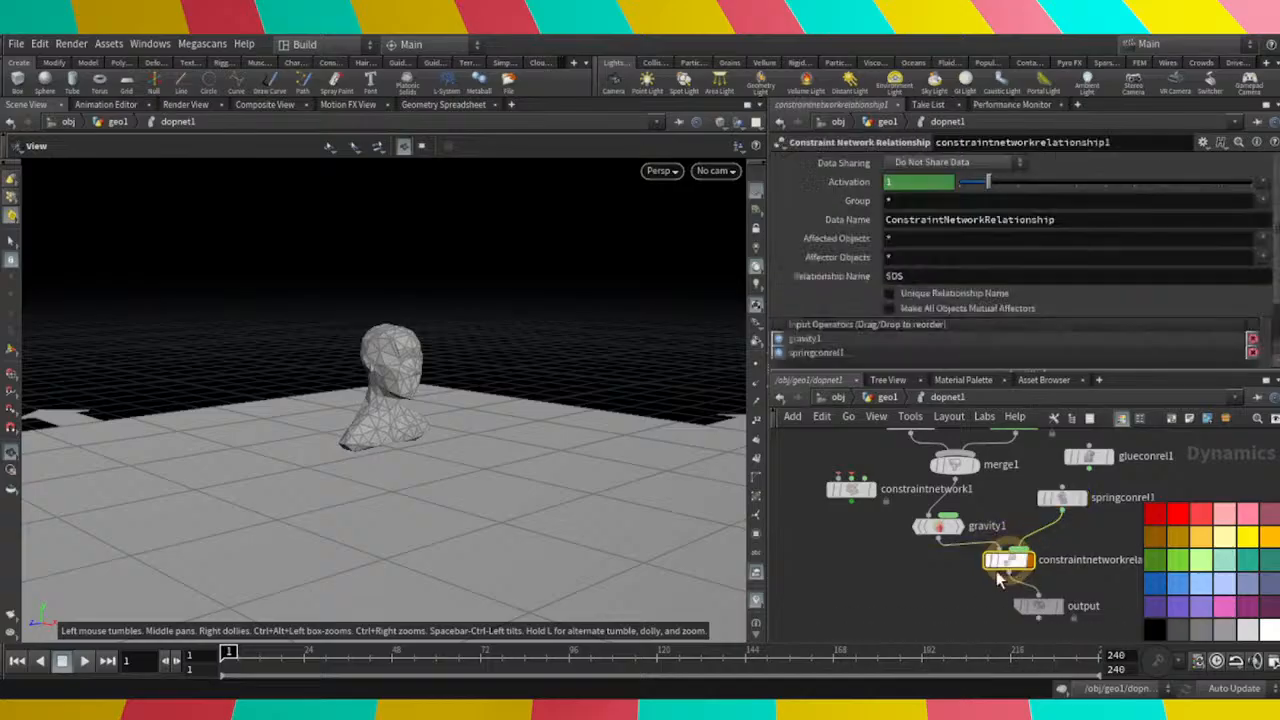
scroll(1012, 568, "up", 6)
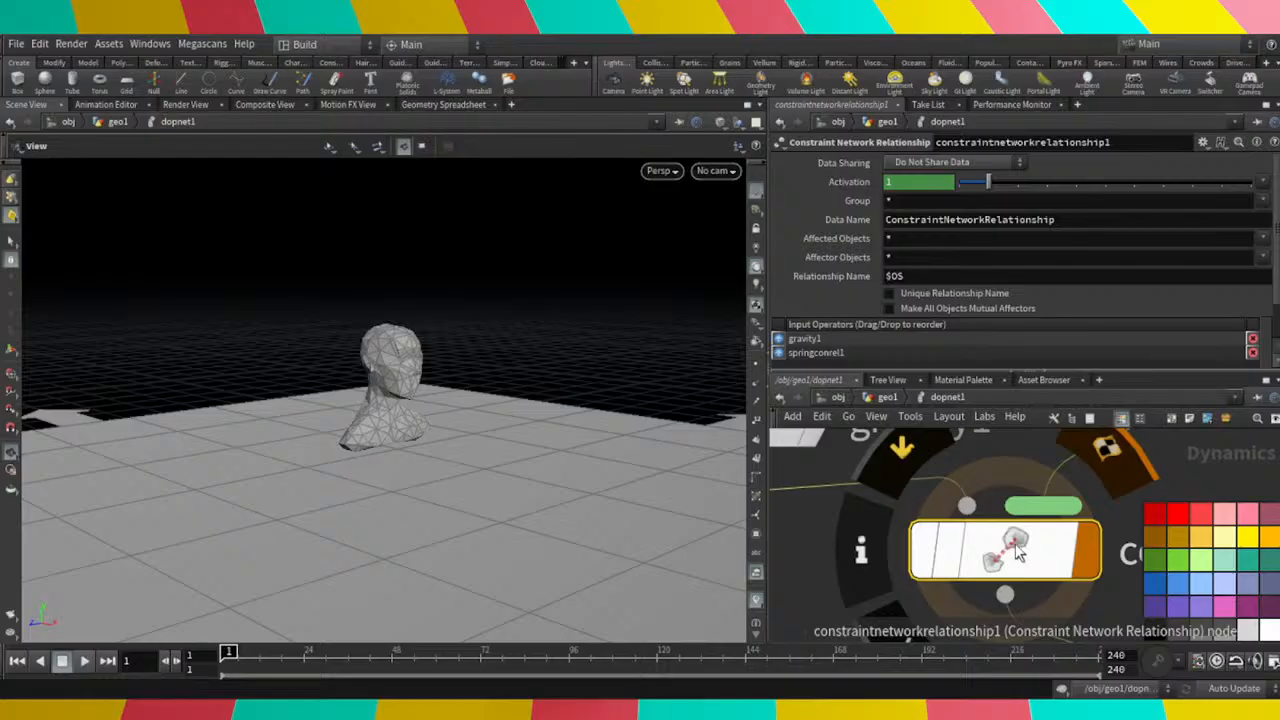
scroll(1012, 556, "down", 5)
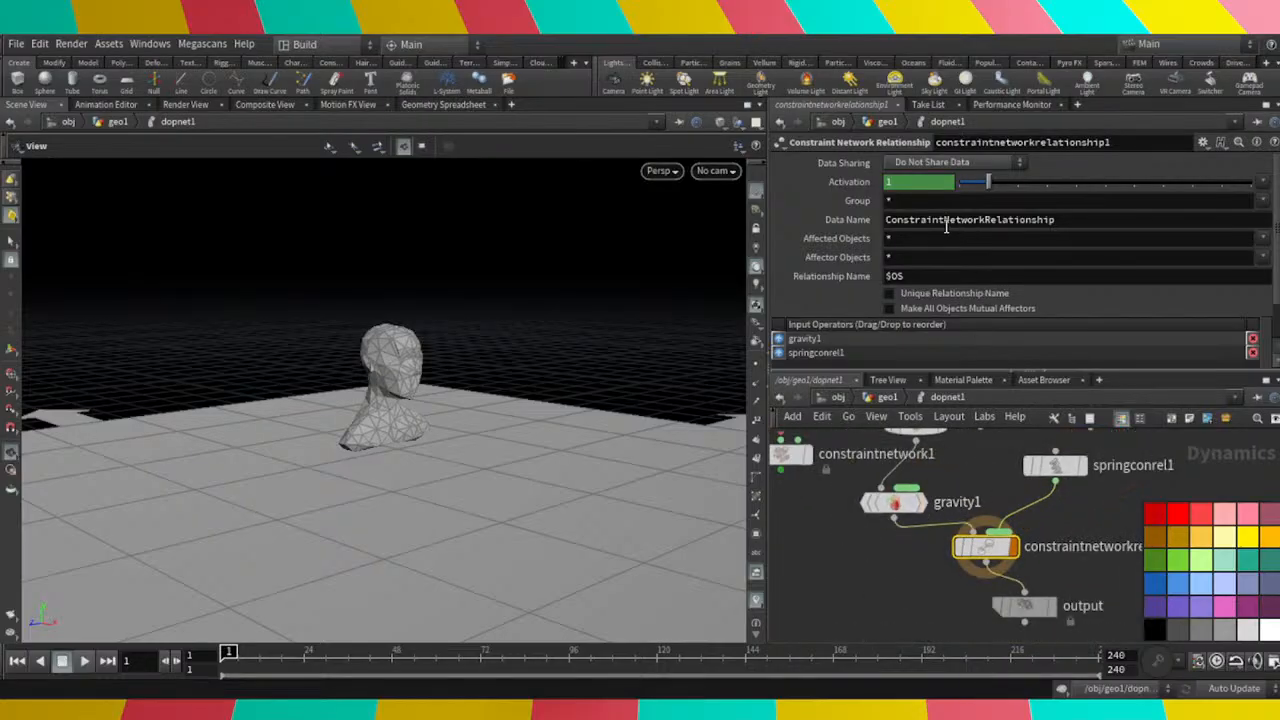
scroll(946, 232, "down", 2)
scroll(946, 232, "up", 2)
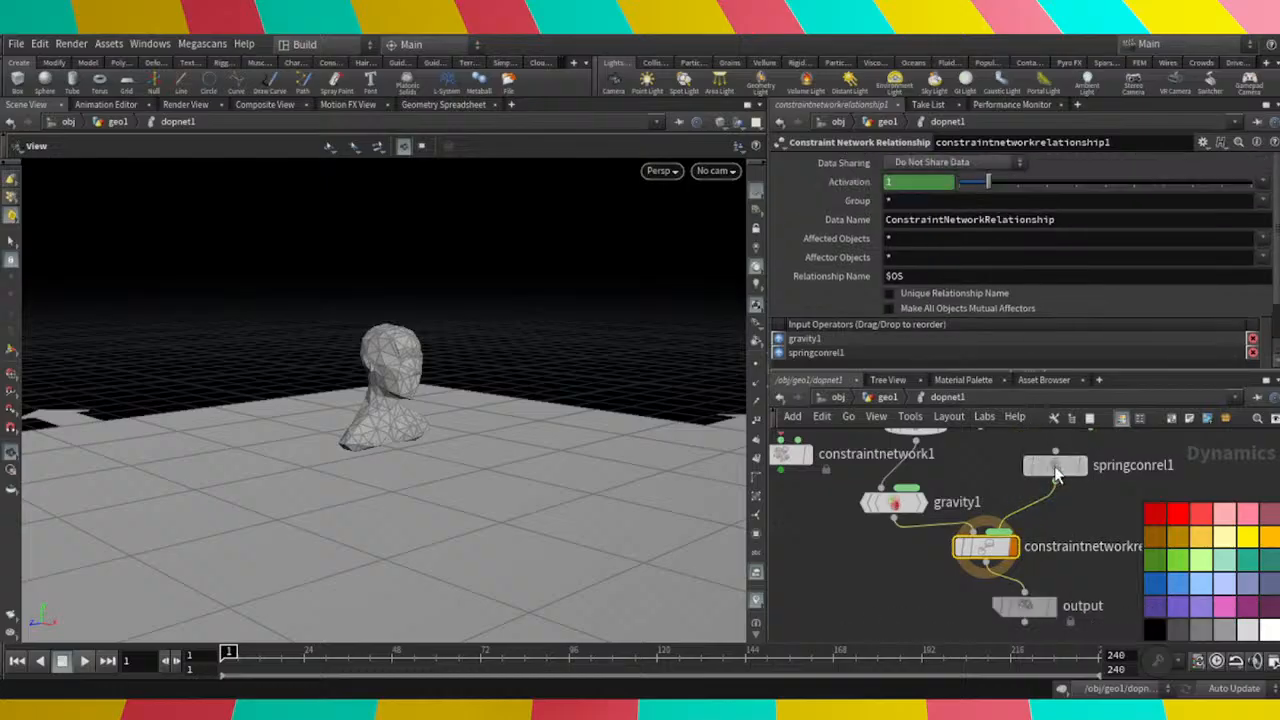
left_click(1057, 470)
scroll(943, 188, "up", 2)
left_click(871, 164)
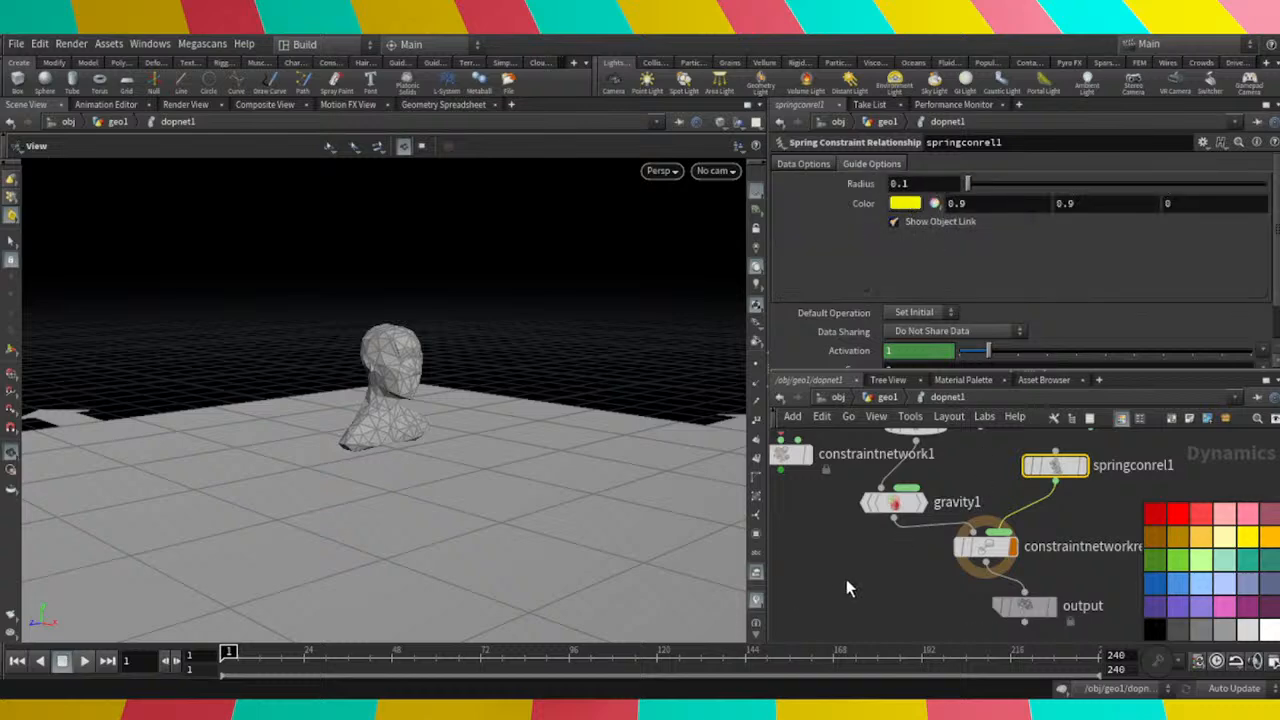
Recheck constraintnetworkrelationship1's parameters and return to the geo1 network.
left_click(988, 548)
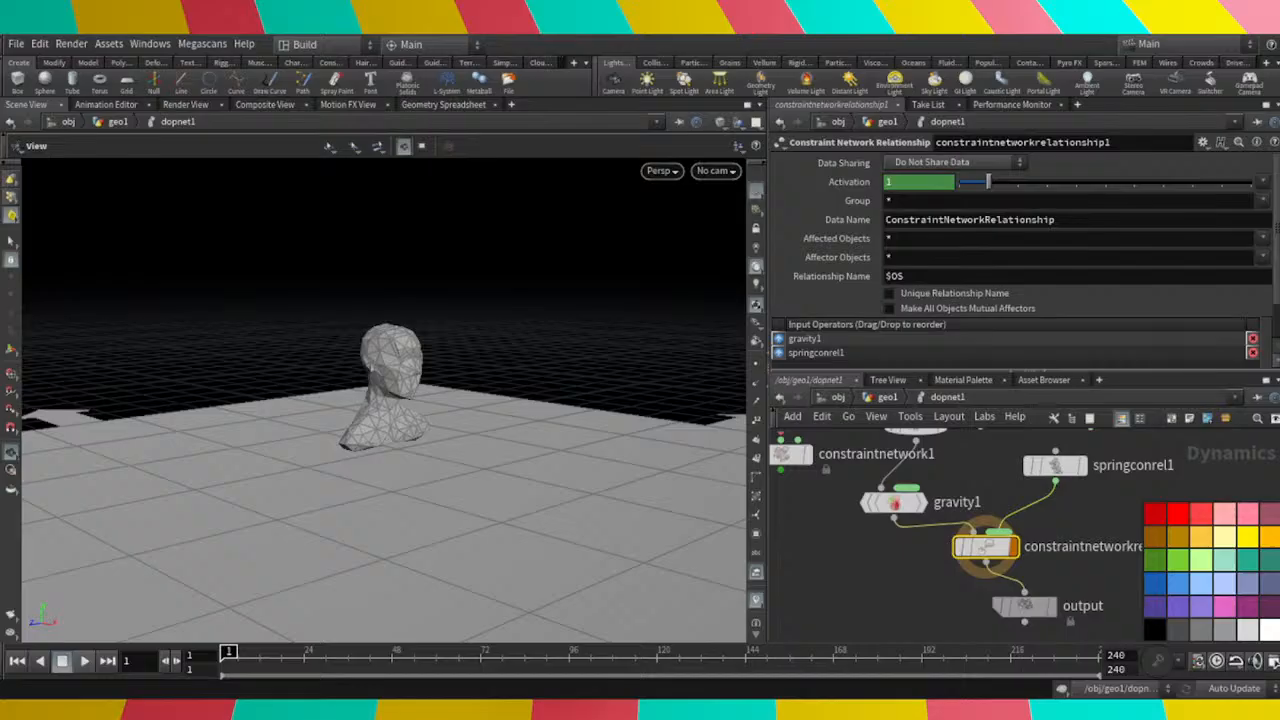
scroll(906, 618, "down", 2)
scroll(906, 618, "up", 2)
key("u")
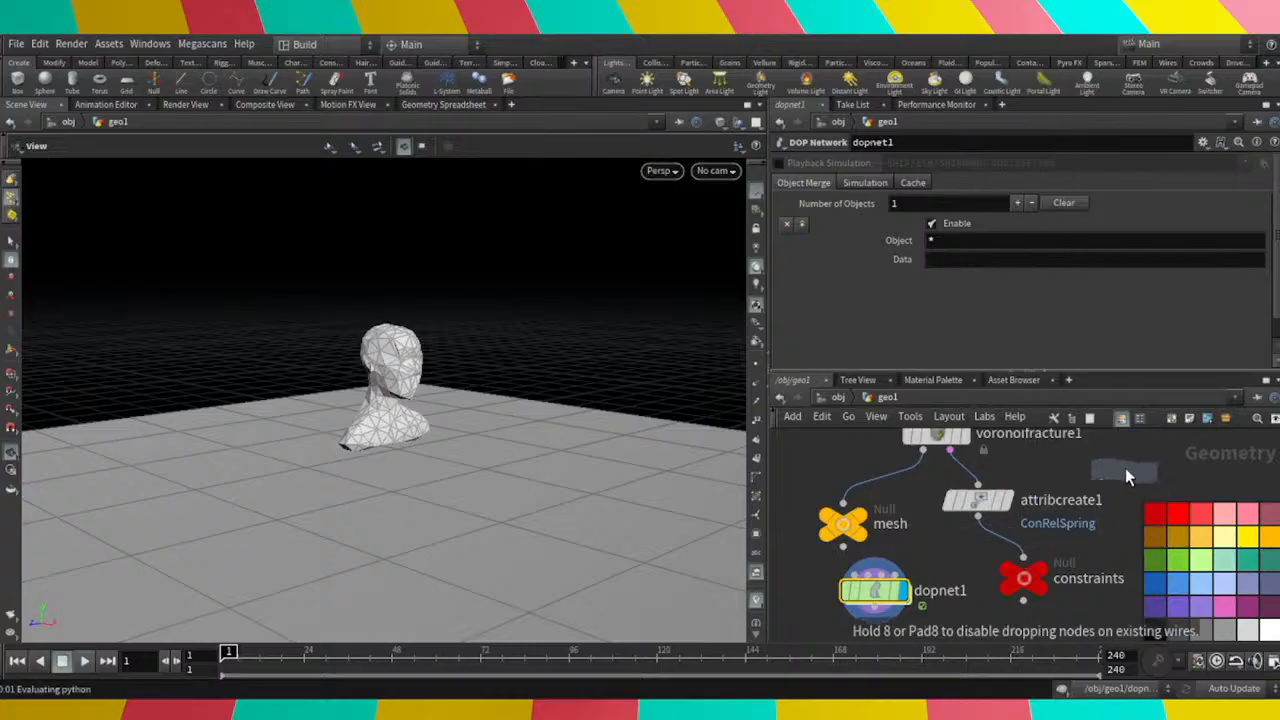
Add a primitive wrangle fed by voronoifracture1's constraint geometry output and give it the expression s@name = "spring";.
left_click(1125, 466)
scroll(1008, 548, "down", 1)
mouse_move(981, 514)
left_mouse_down()
mouse_move(971, 482)
mouse_move(1030, 520)
mouse_move(980, 520)
left_mouse_up()
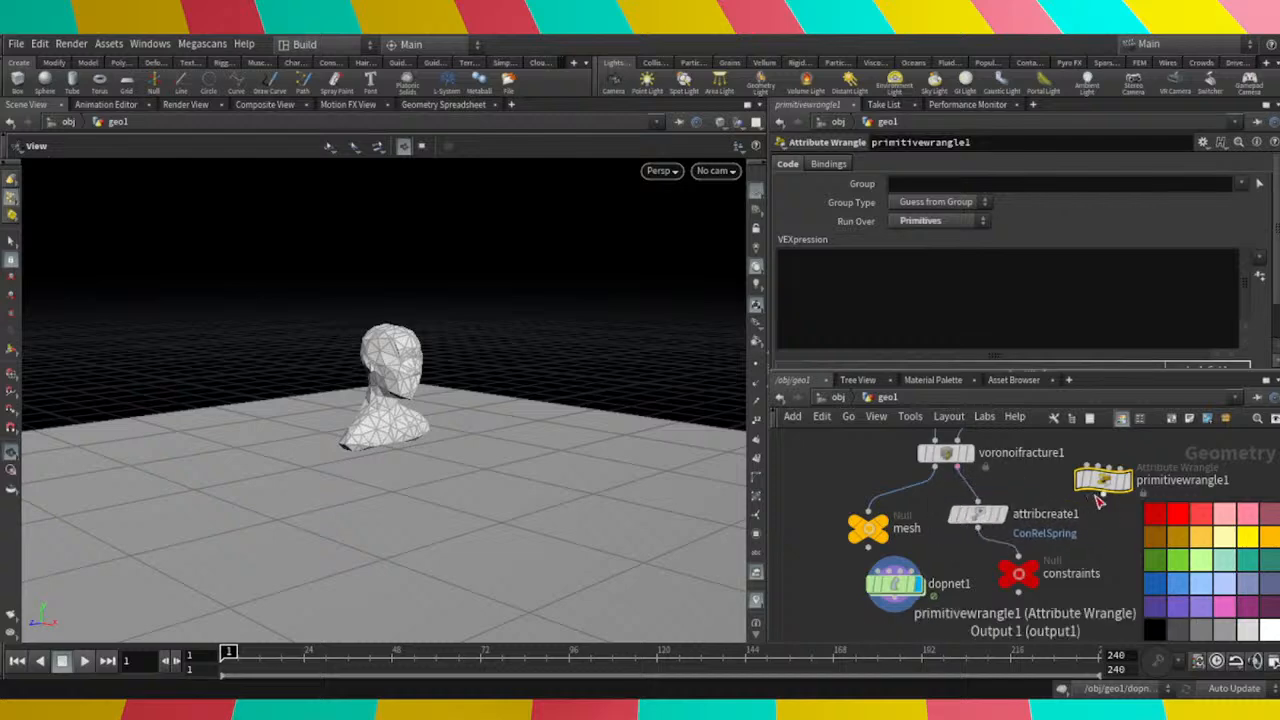
mouse_move(1103, 492)
left_mouse_down()
mouse_move(1050, 512)
mouse_move(1084, 498)
left_mouse_up()
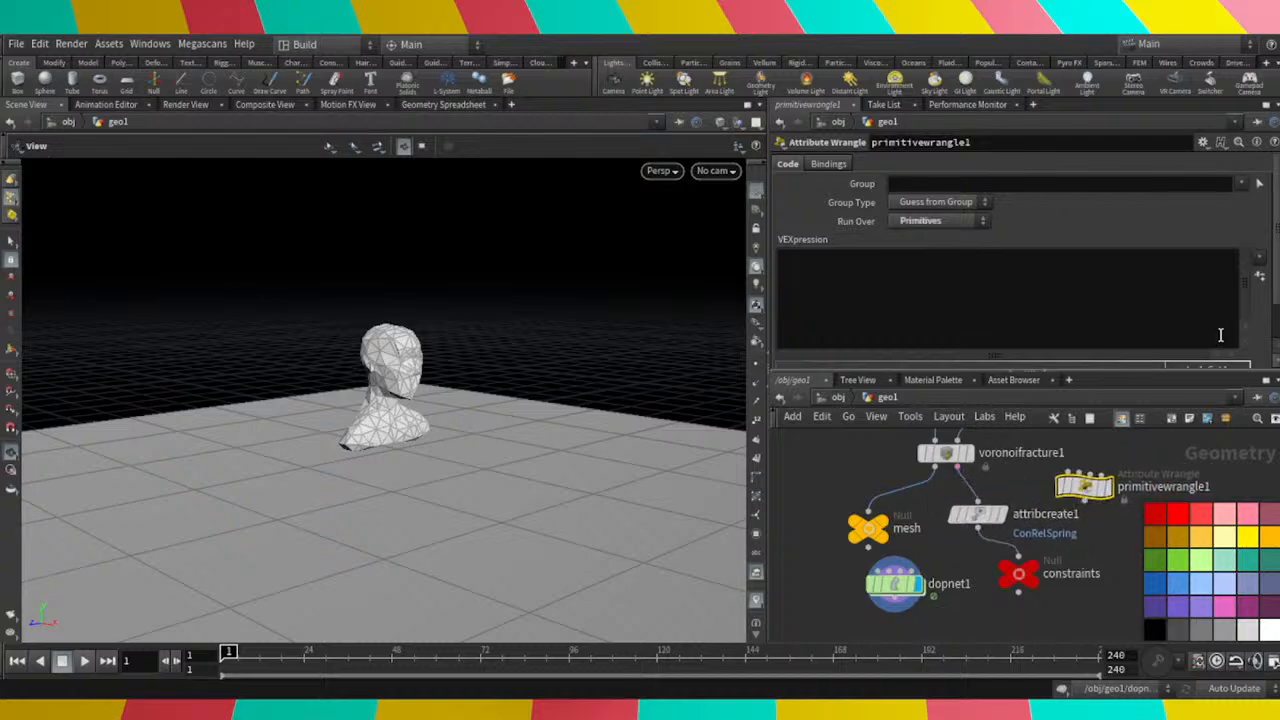
left_click_drag(962, 514, 1006, 514)
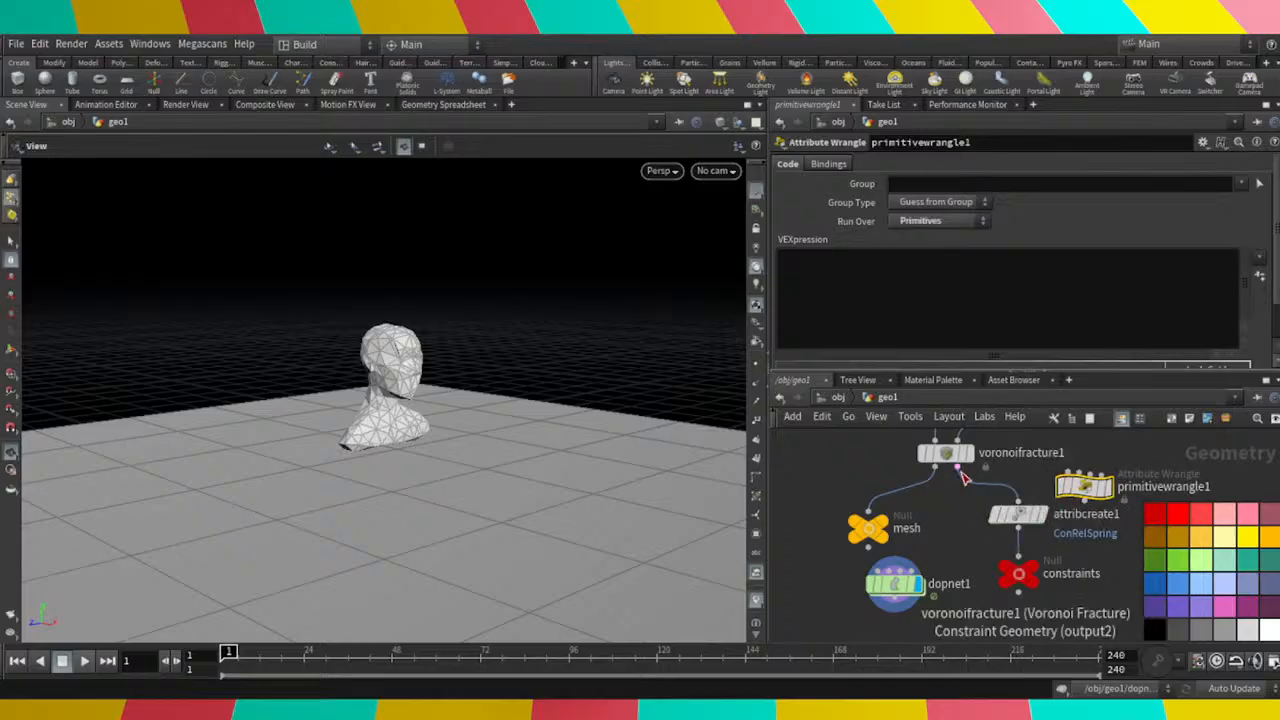
left_click(958, 467)
left_click(1048, 482)
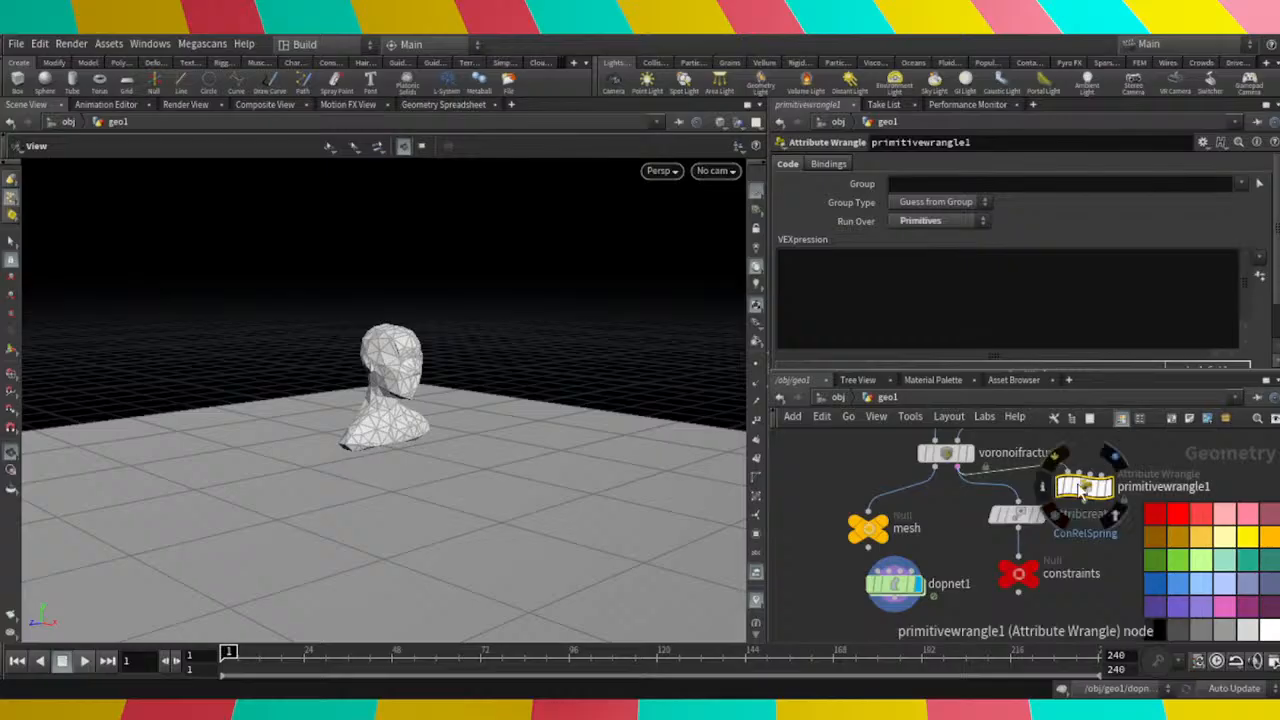
left_click(865, 280)
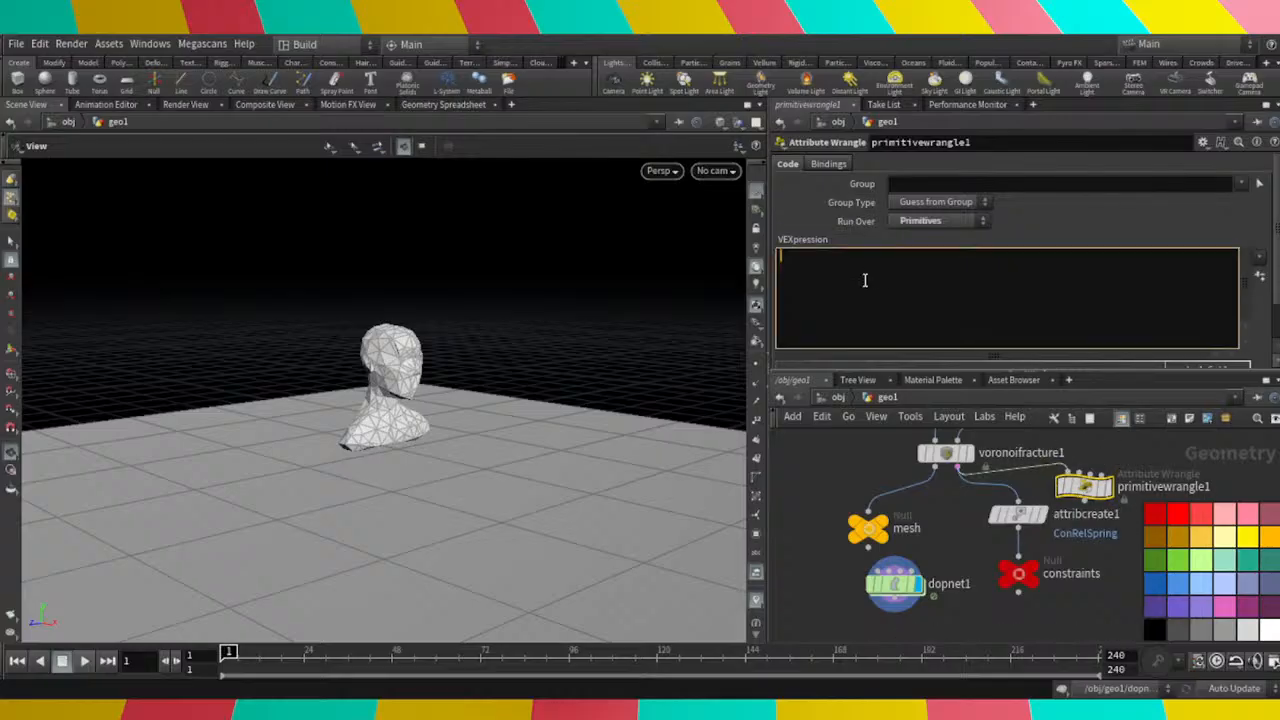
type("s@name = \"spring\";")
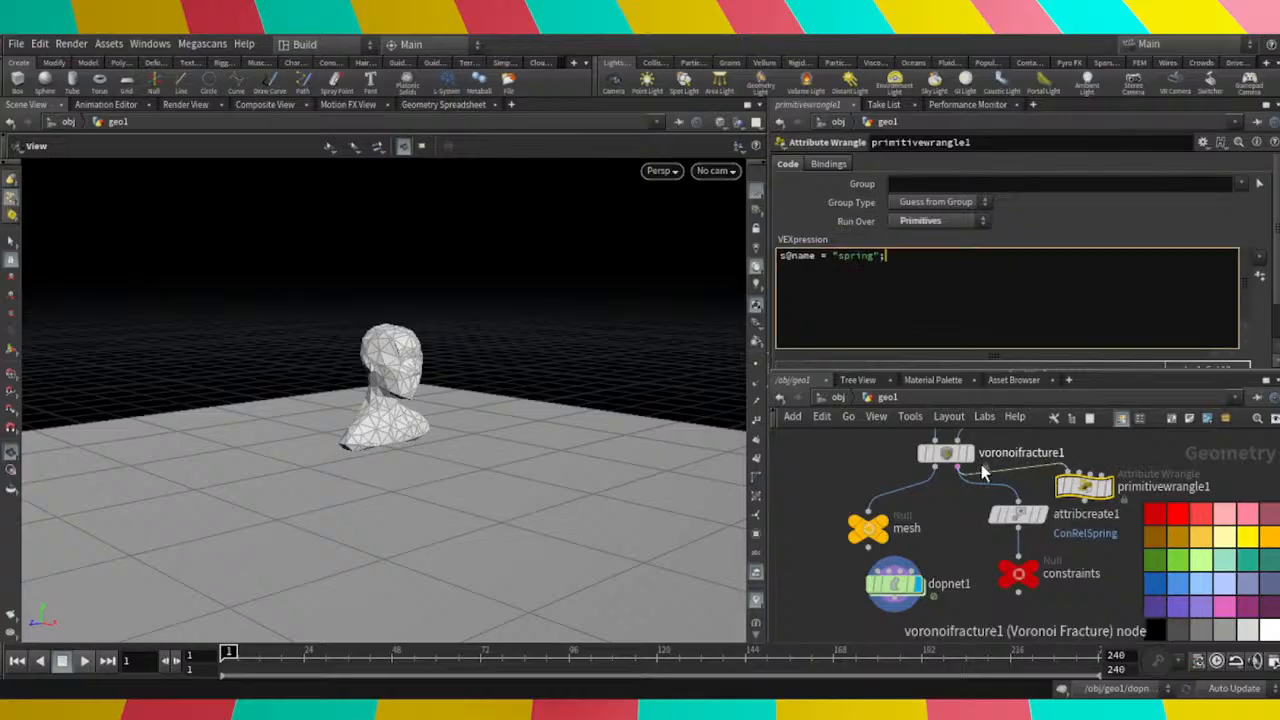
Replace spring in primitivewrangle1's expression with the attribute name ConRelSpring copied from attribcreate1.
left_click(945, 453)
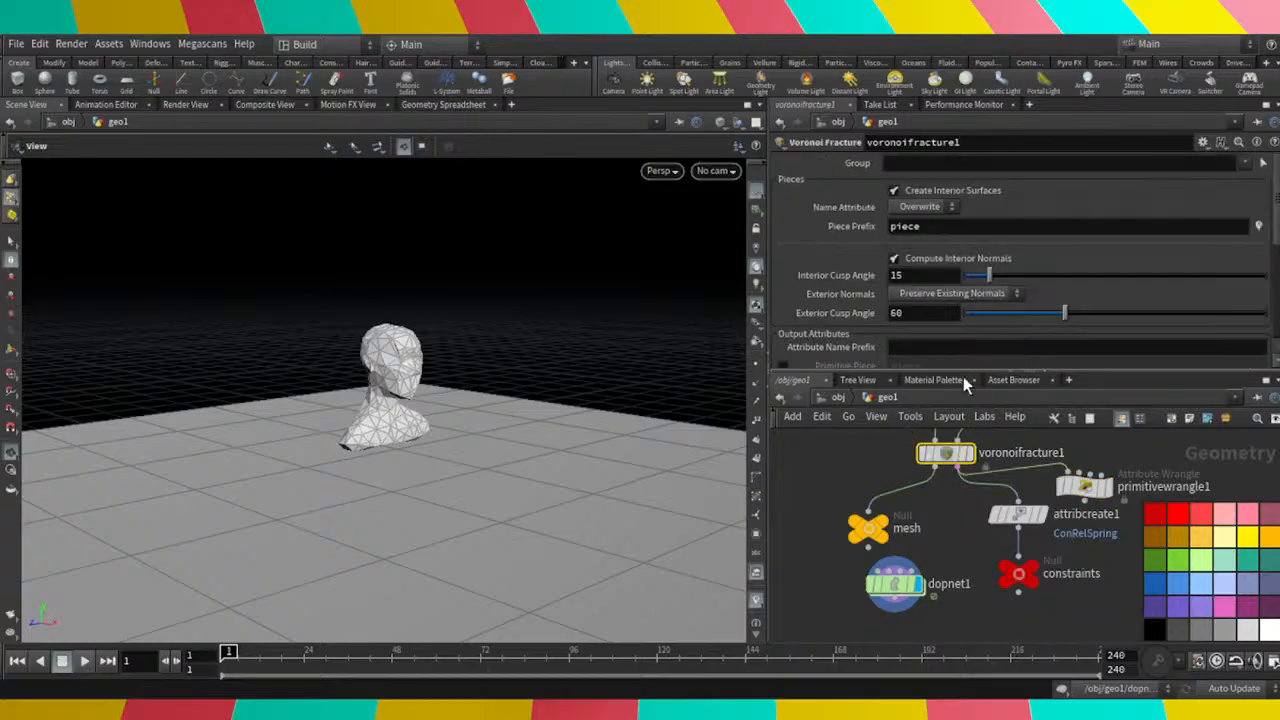
left_click(1018, 514)
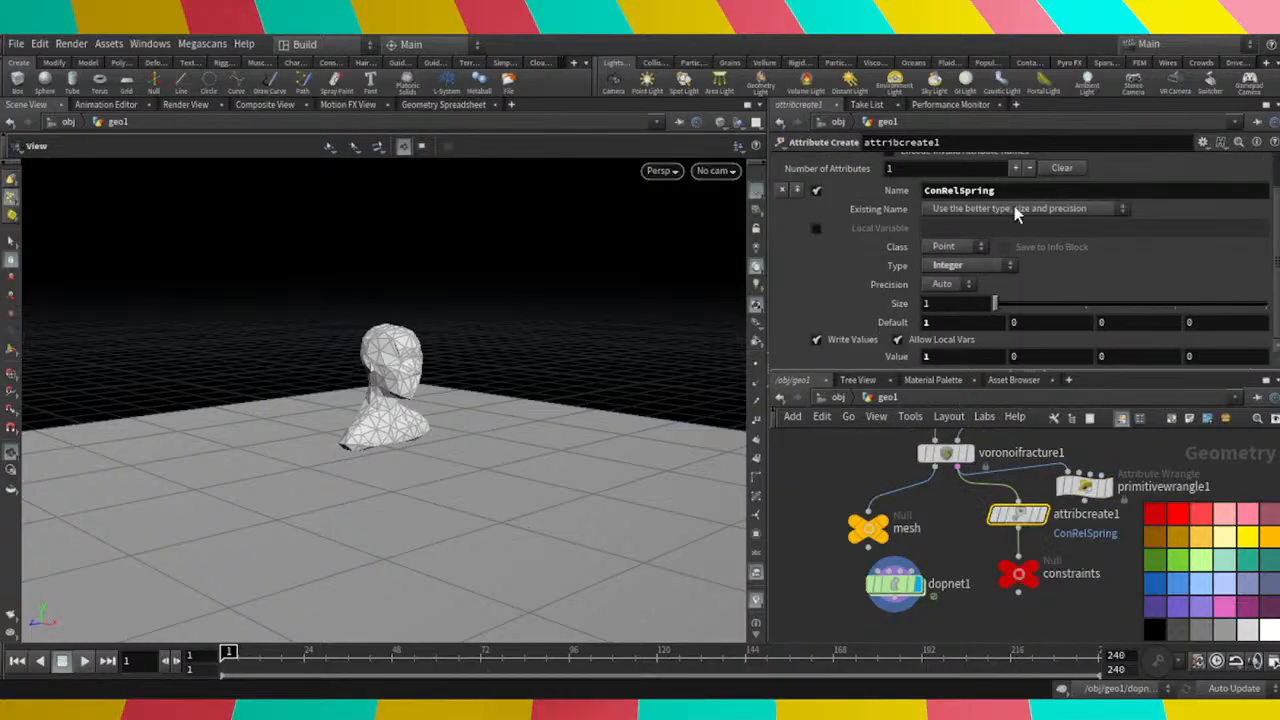
left_click_drag(1012, 189, 891, 200)
key("ctrl+c")
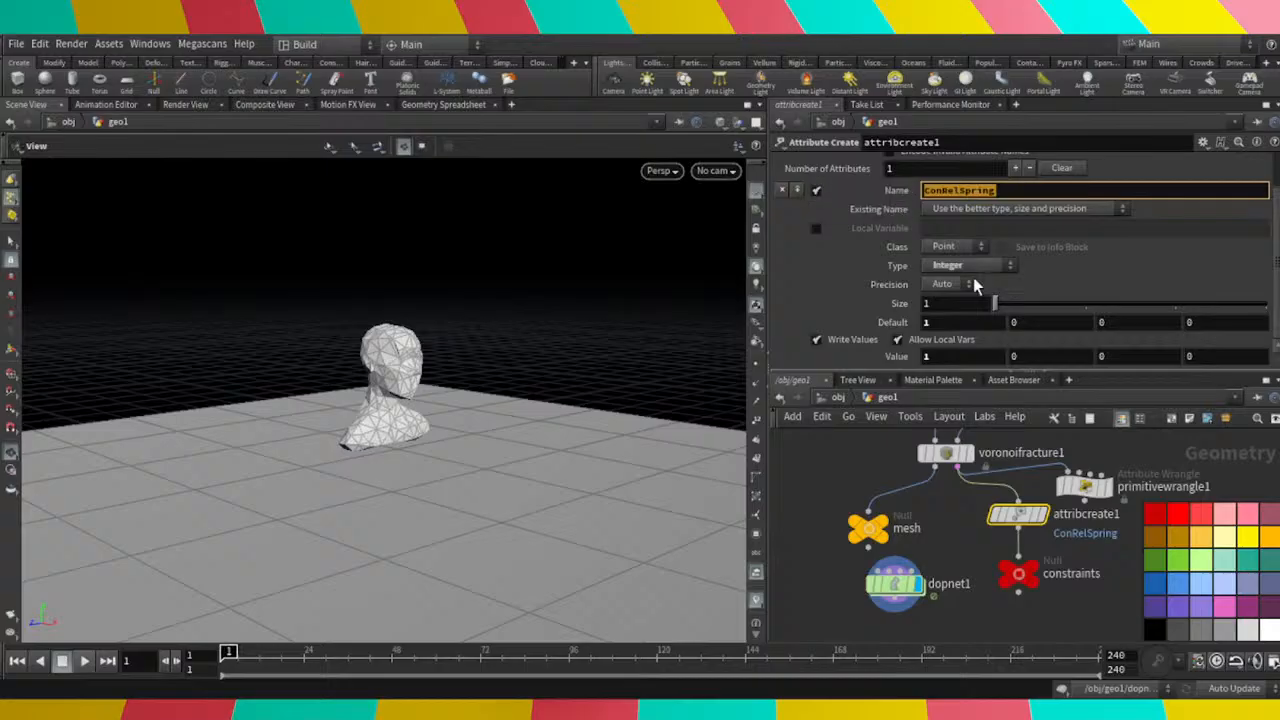
left_click(1083, 486)
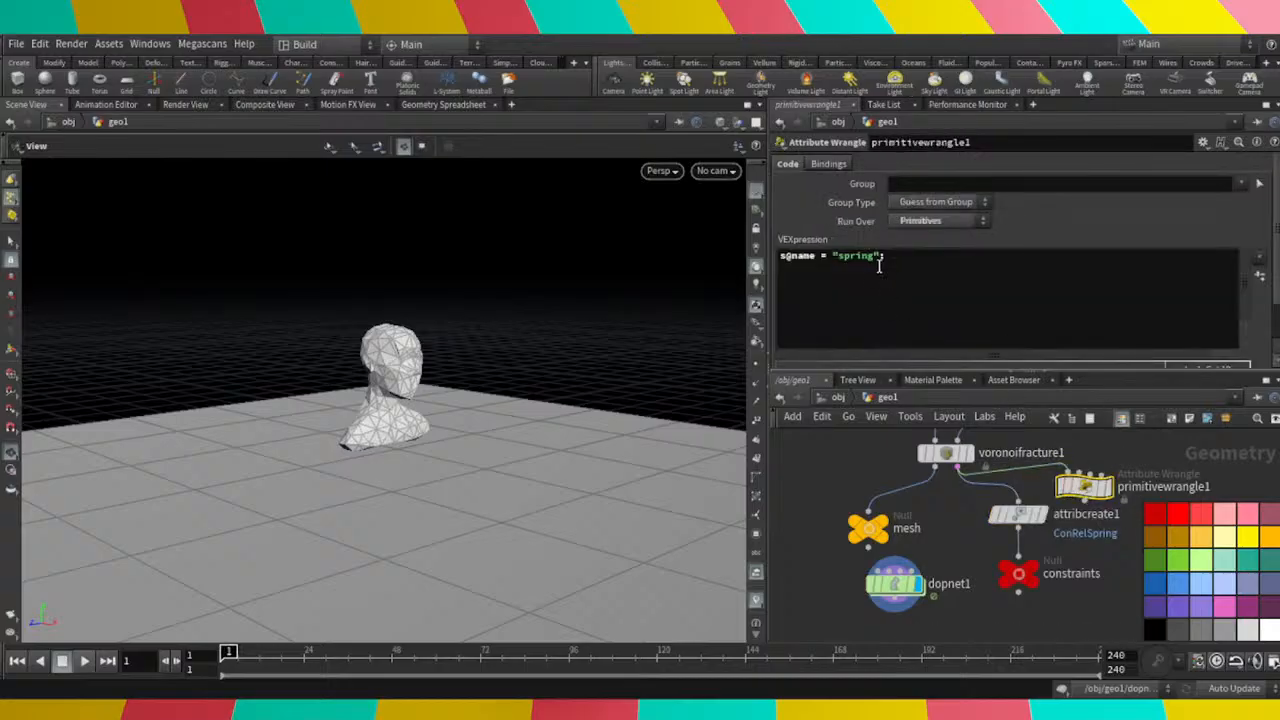
mouse_move(877, 256)
left_mouse_down()
mouse_move(843, 256)
mouse_move(874, 254)
left_mouse_up()
left_click(843, 256)
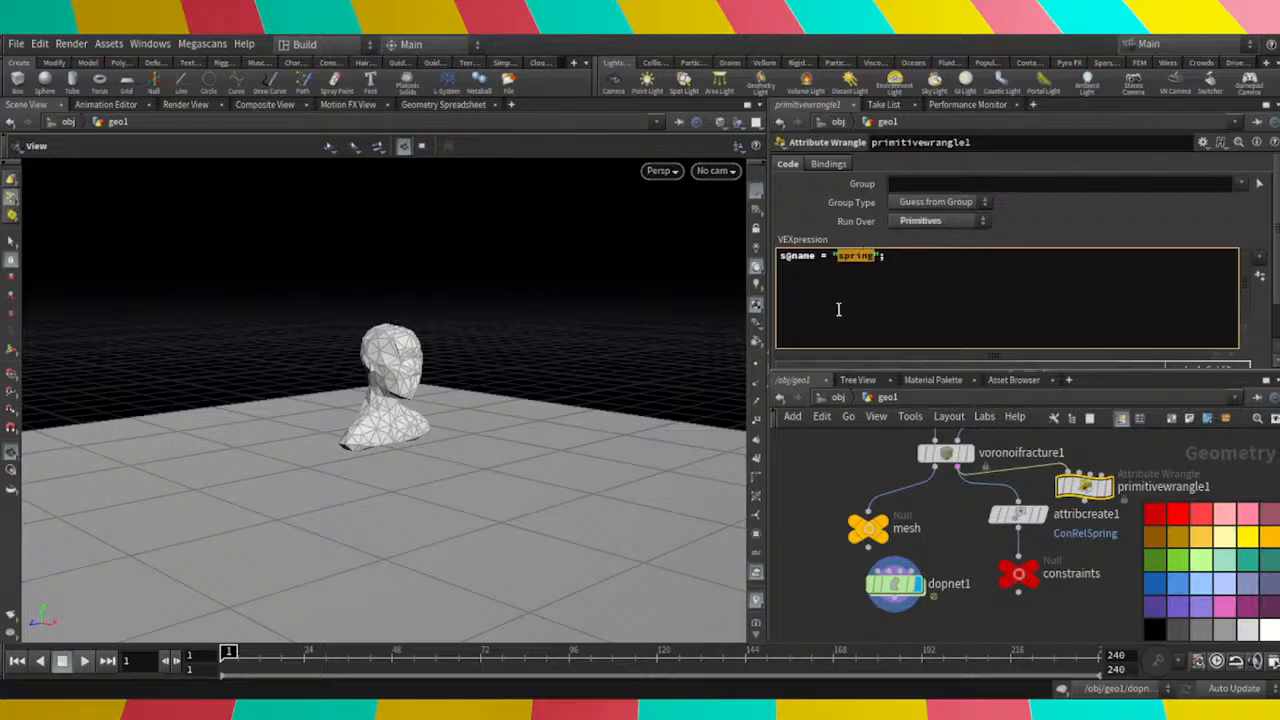
key("ctrl+v")
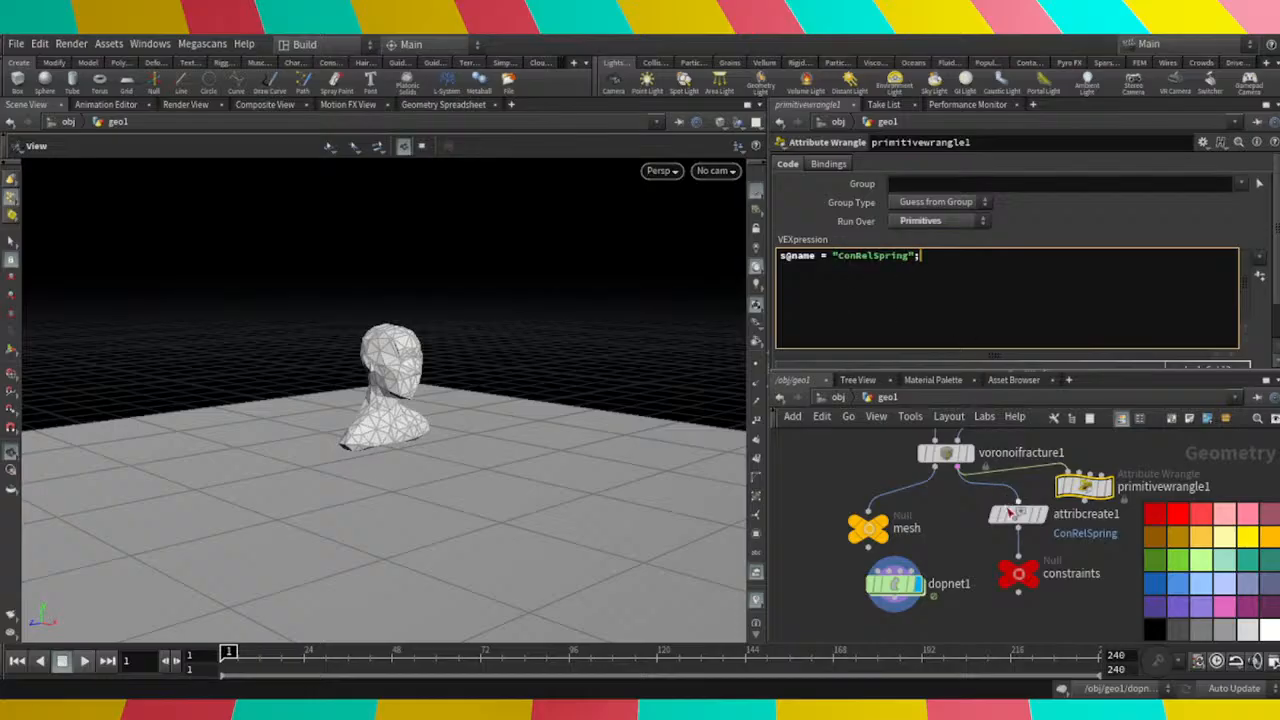
Take attribcreate1 out of the chain, insert primitivewrangle1 between voronoifracture1 and constraints, and display the constraints null.
left_click_drag(1032, 527, 1099, 564)
left_click_drag(947, 593, 1102, 553)
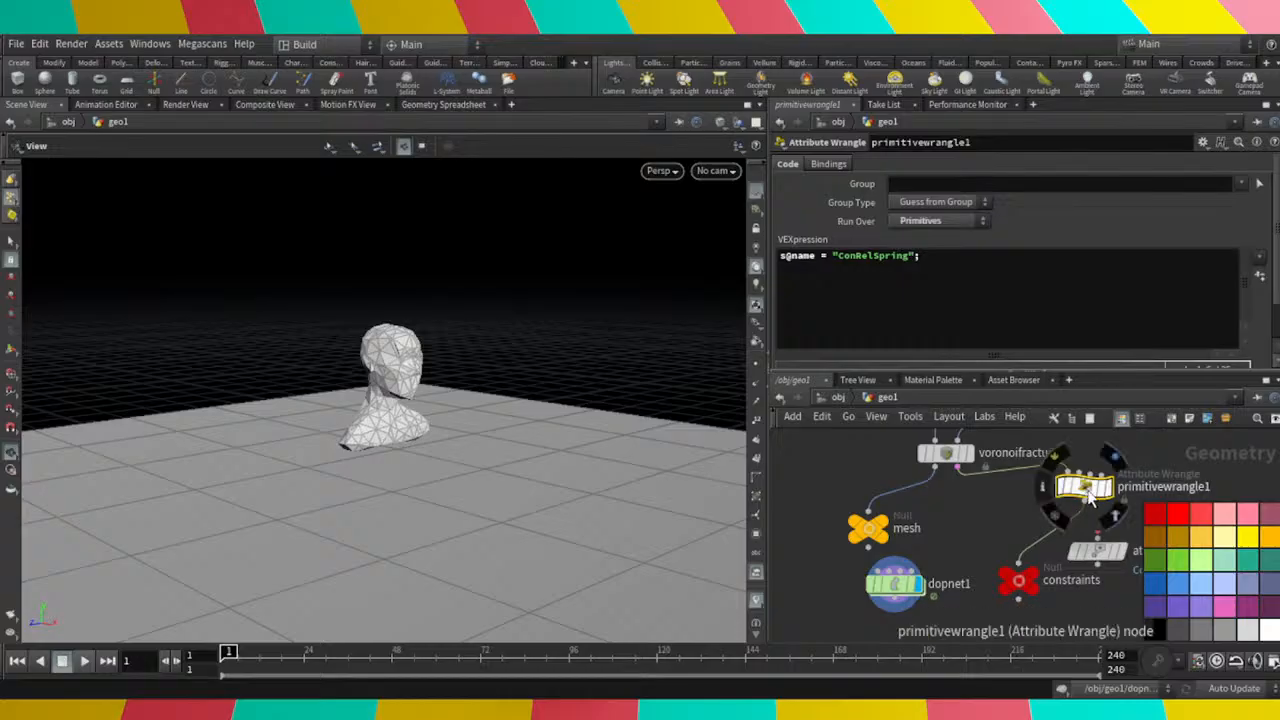
left_click_drag(1087, 503, 990, 530)
left_click(1037, 580)
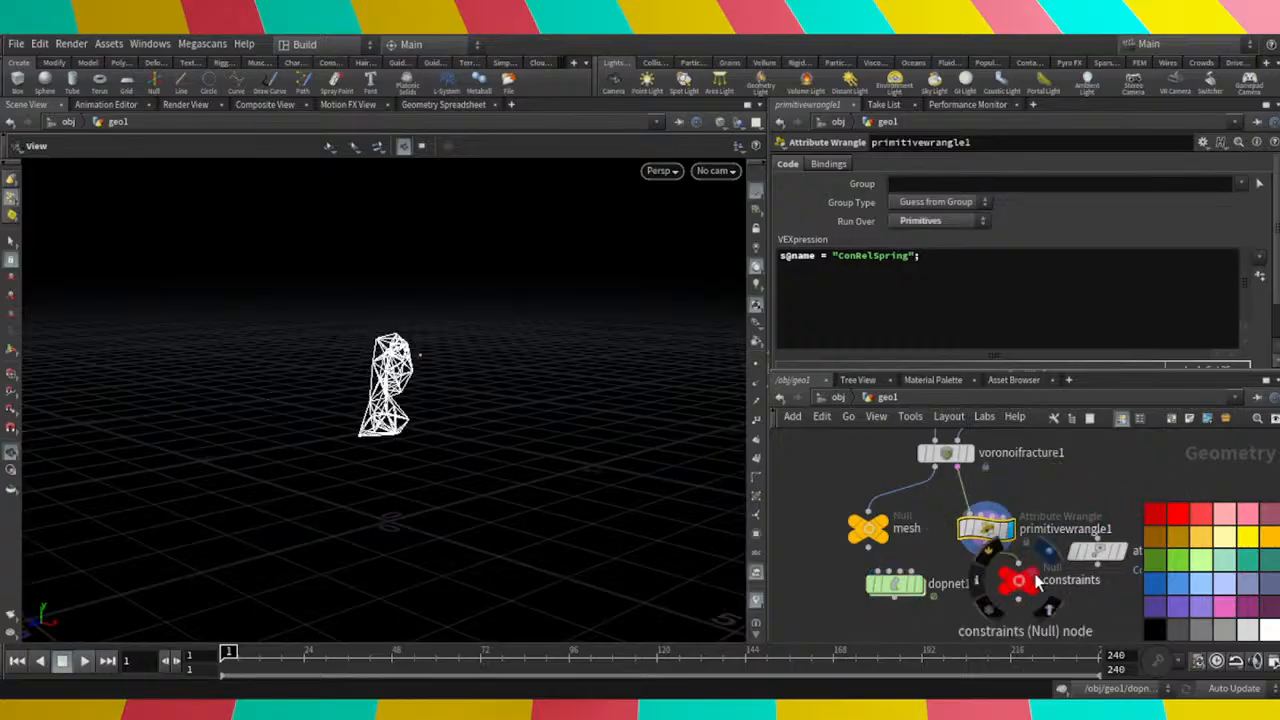
Inside dopnet1, set the display flag on output, play the simulation, stop it and rewind to frame 1.
double_click(895, 583)
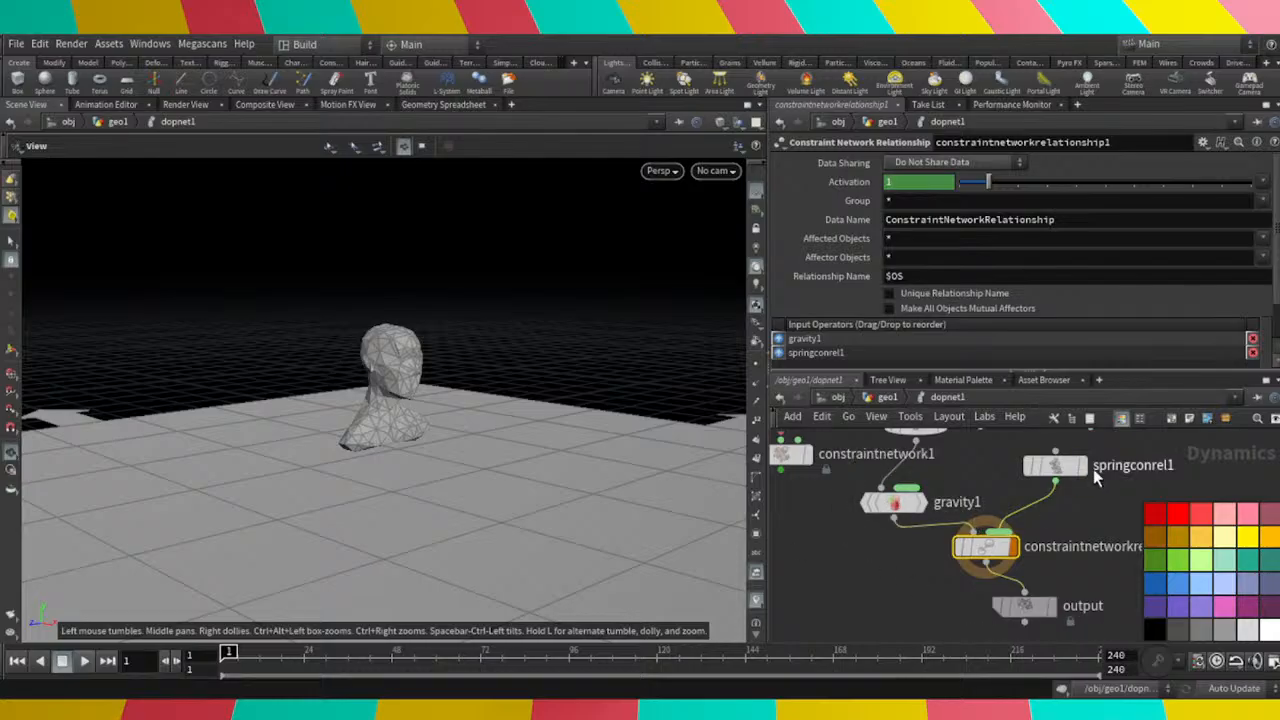
mouse_move(1090, 475)
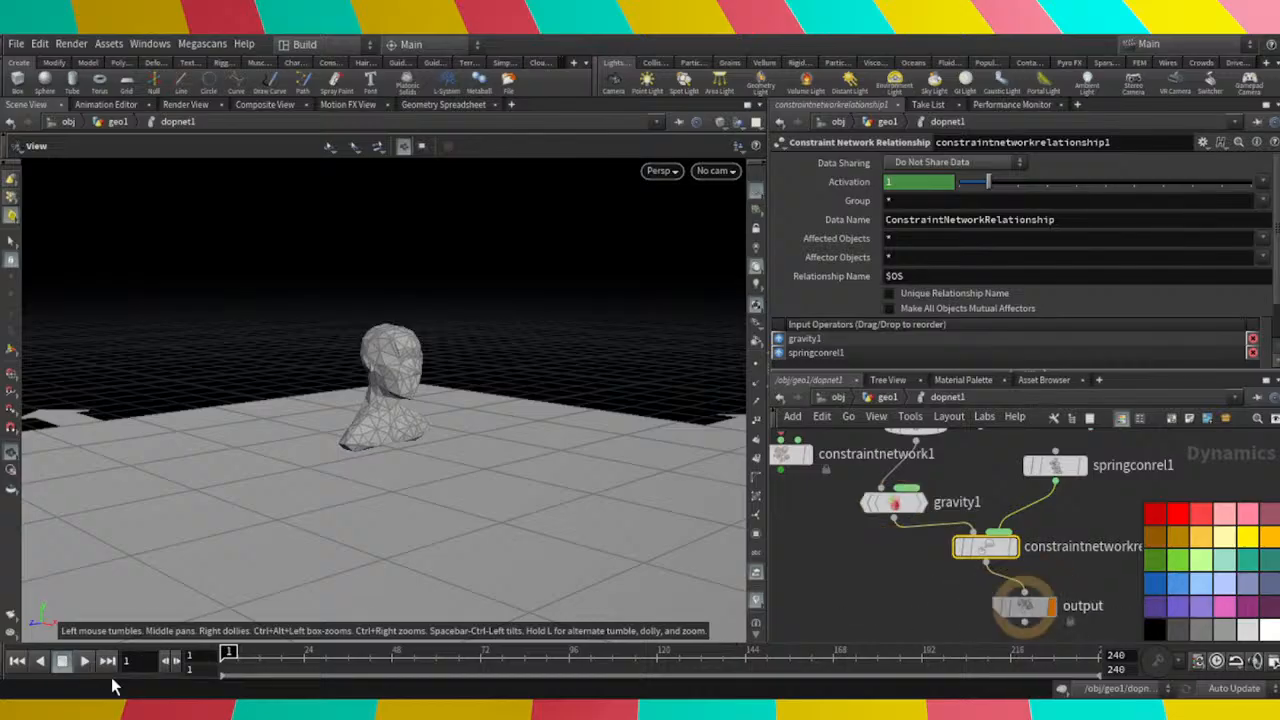
left_click(84, 661)
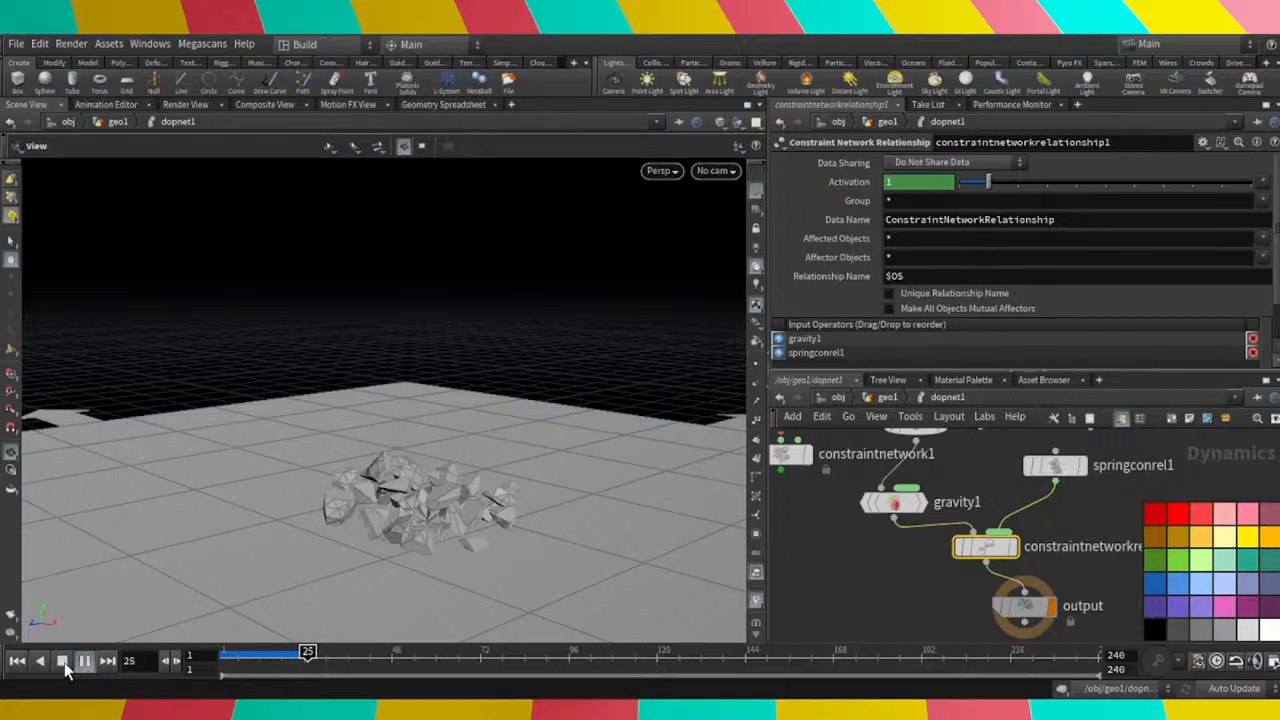
left_click(63, 664)
left_click(17, 665)
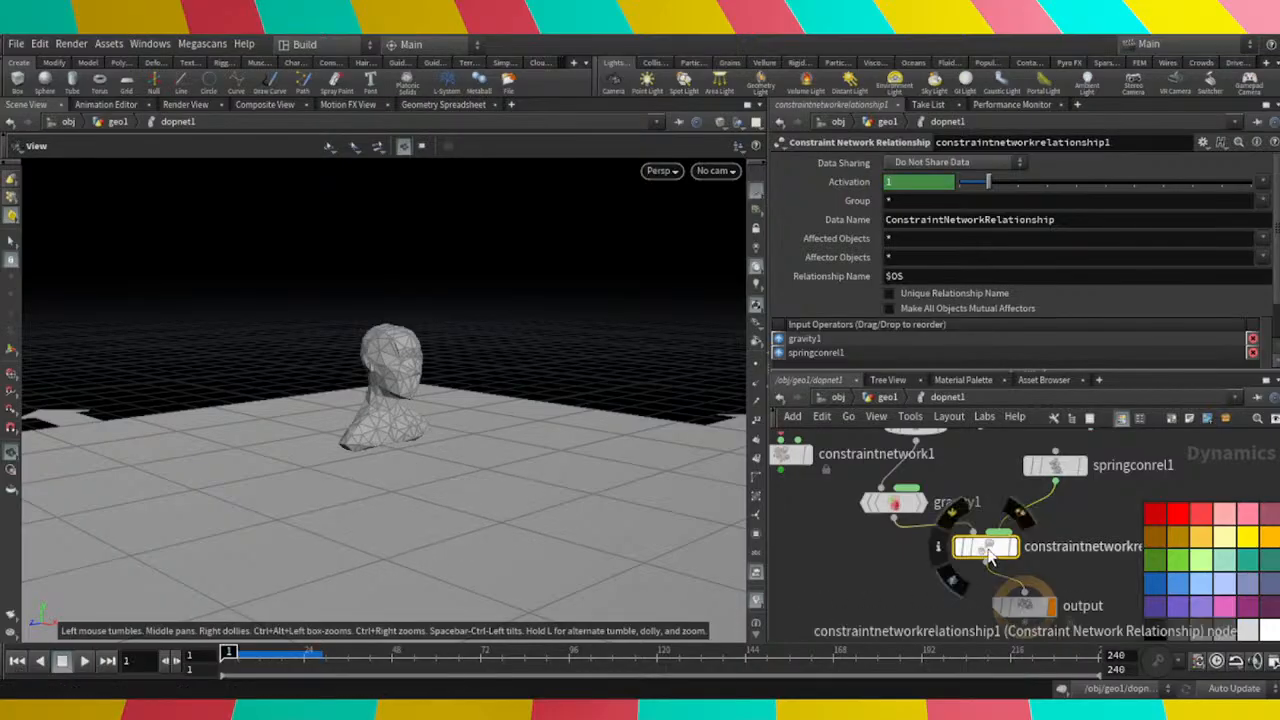
Rewire dopnet1 so merge1 feeds constraintnetworkrelationship1 and gravity1 follows it, with the display flag on constraintnetworkrelationship1.
mouse_move(989, 550)
left_mouse_down()
mouse_move(963, 556)
mouse_move(1015, 548)
mouse_move(1001, 547)
left_mouse_up()
scroll(927, 565, "down", 5)
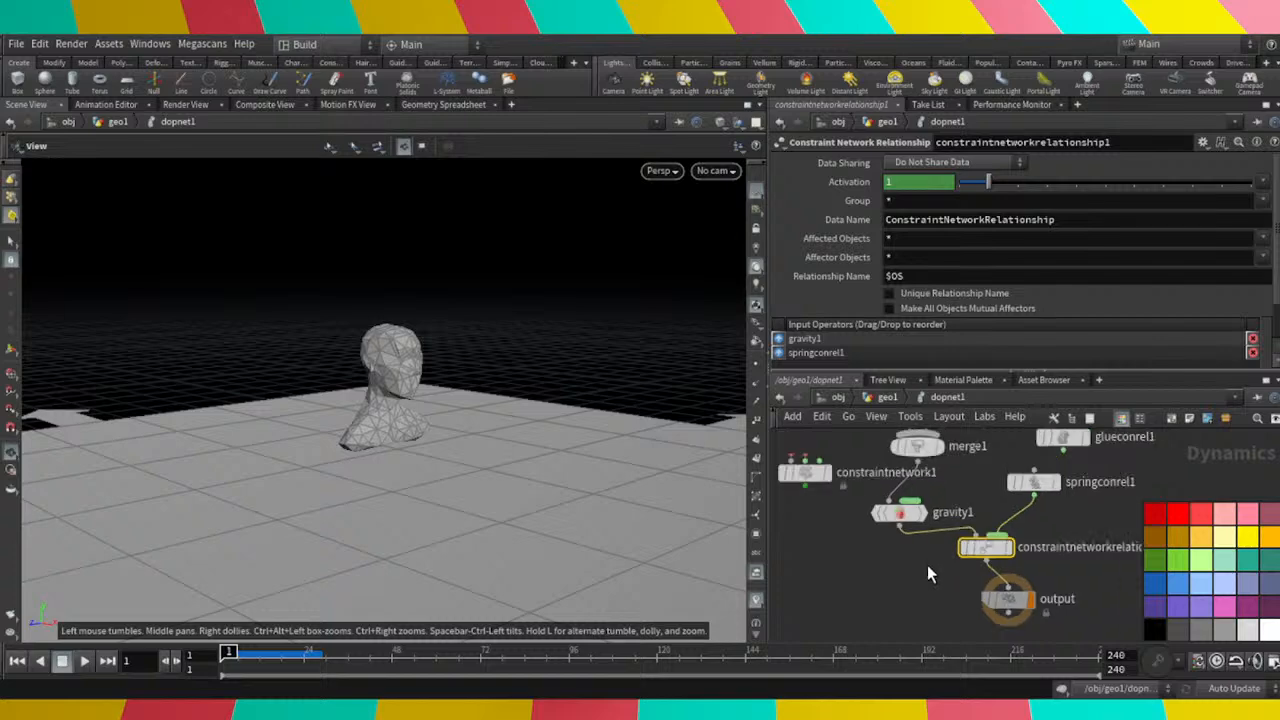
scroll(1025, 570, "up", 3)
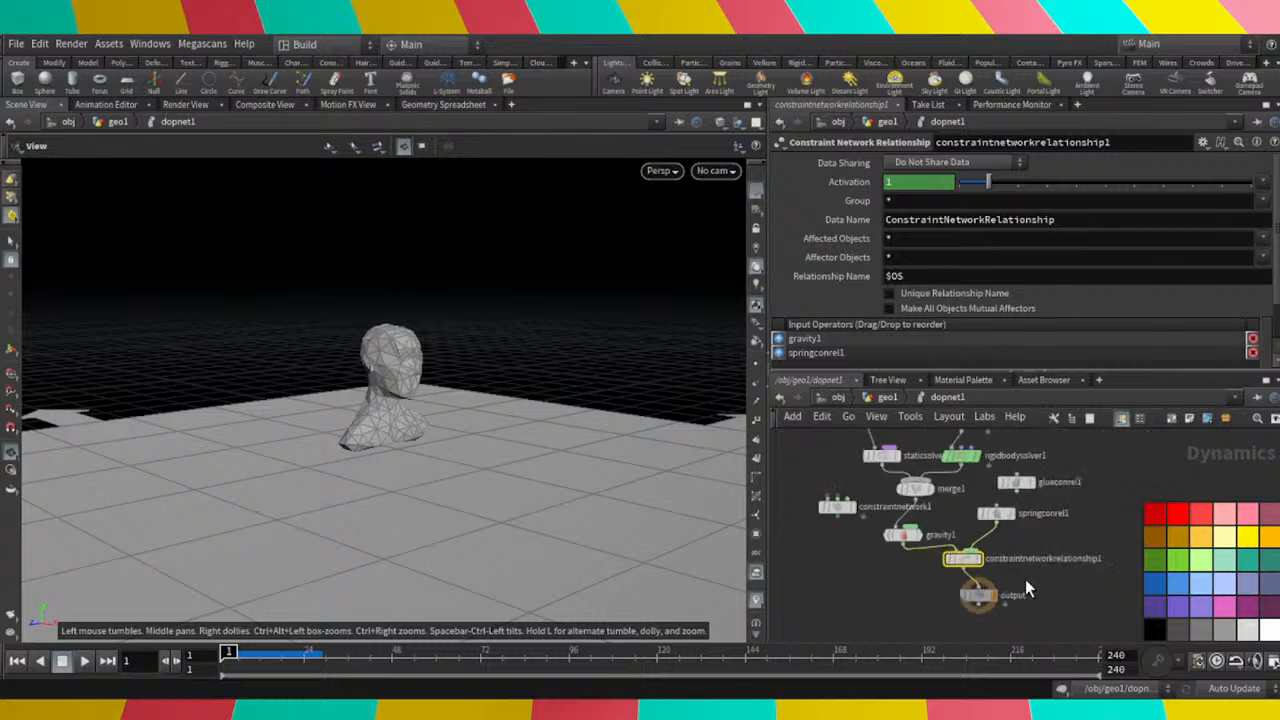
mouse_move(855, 524)
left_click_drag(855, 524, 950, 603)
mouse_move(960, 558)
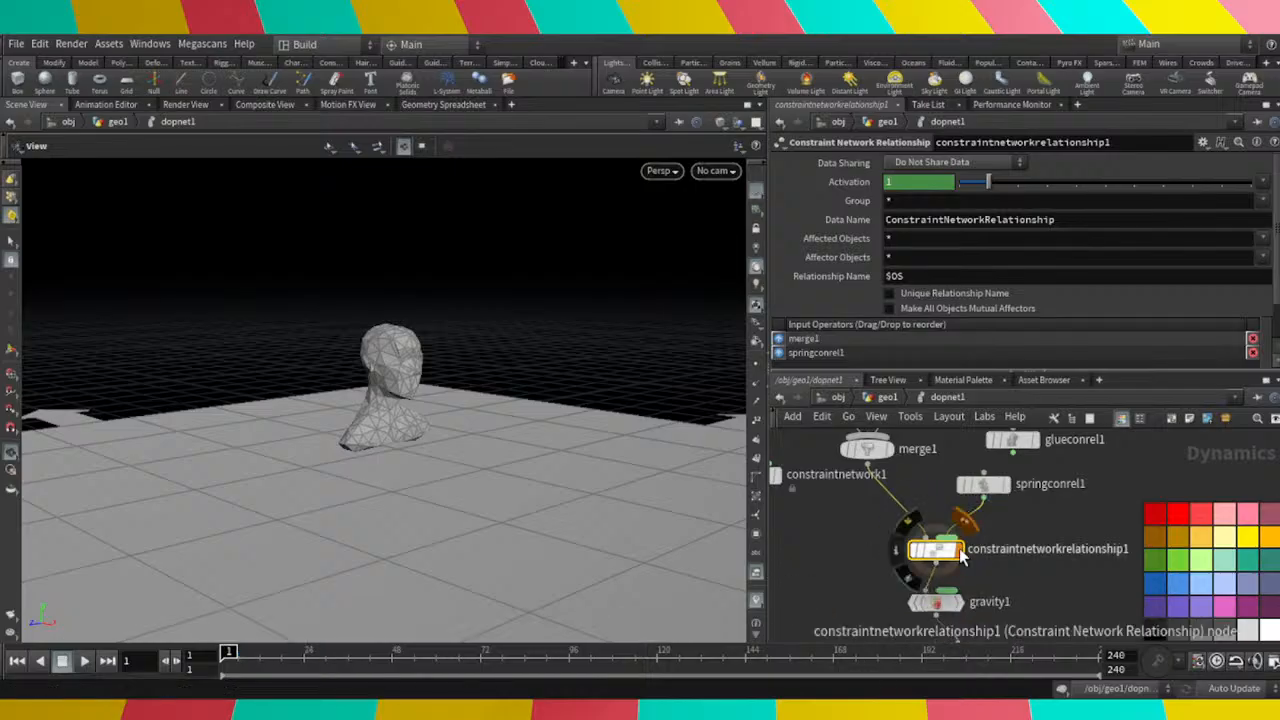
Adjust springconrel1's guide radius, check its data options and move the node away from glueconrel1.
left_click(997, 487)
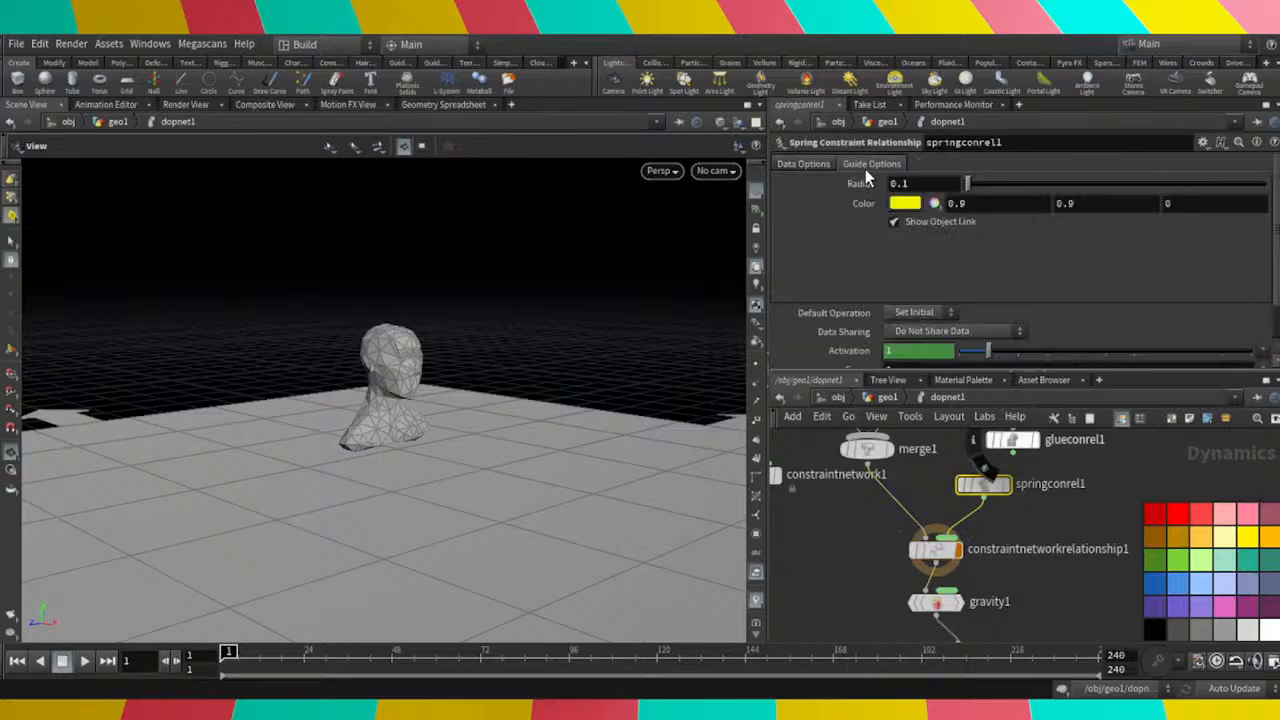
left_click_drag(966, 184, 975, 184)
left_click(805, 165)
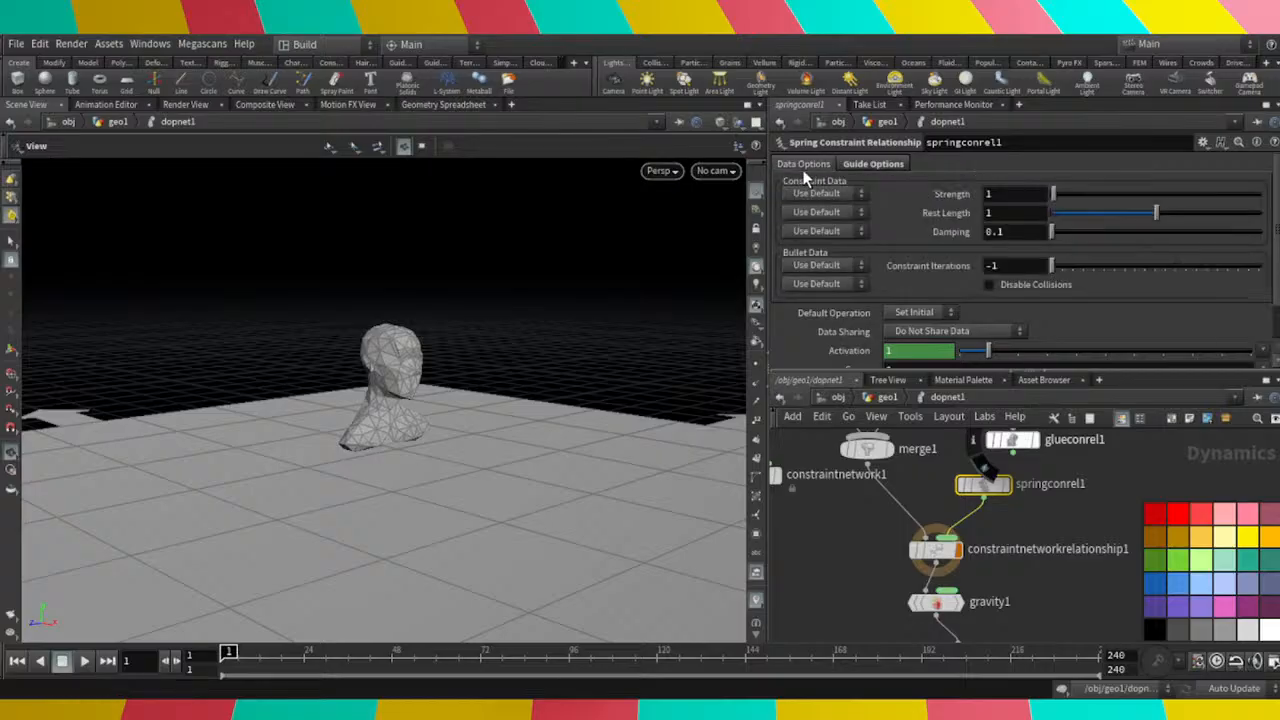
scroll(860, 260, "down", 2)
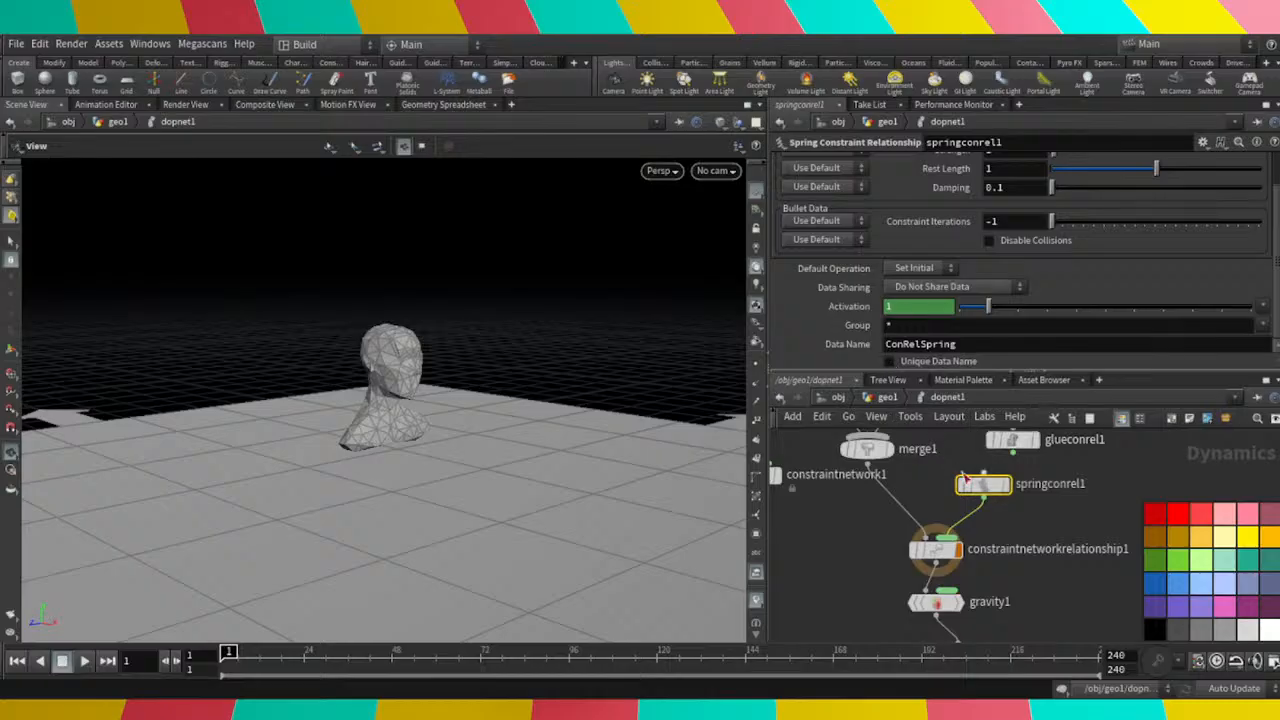
left_click_drag(992, 492, 1058, 506)
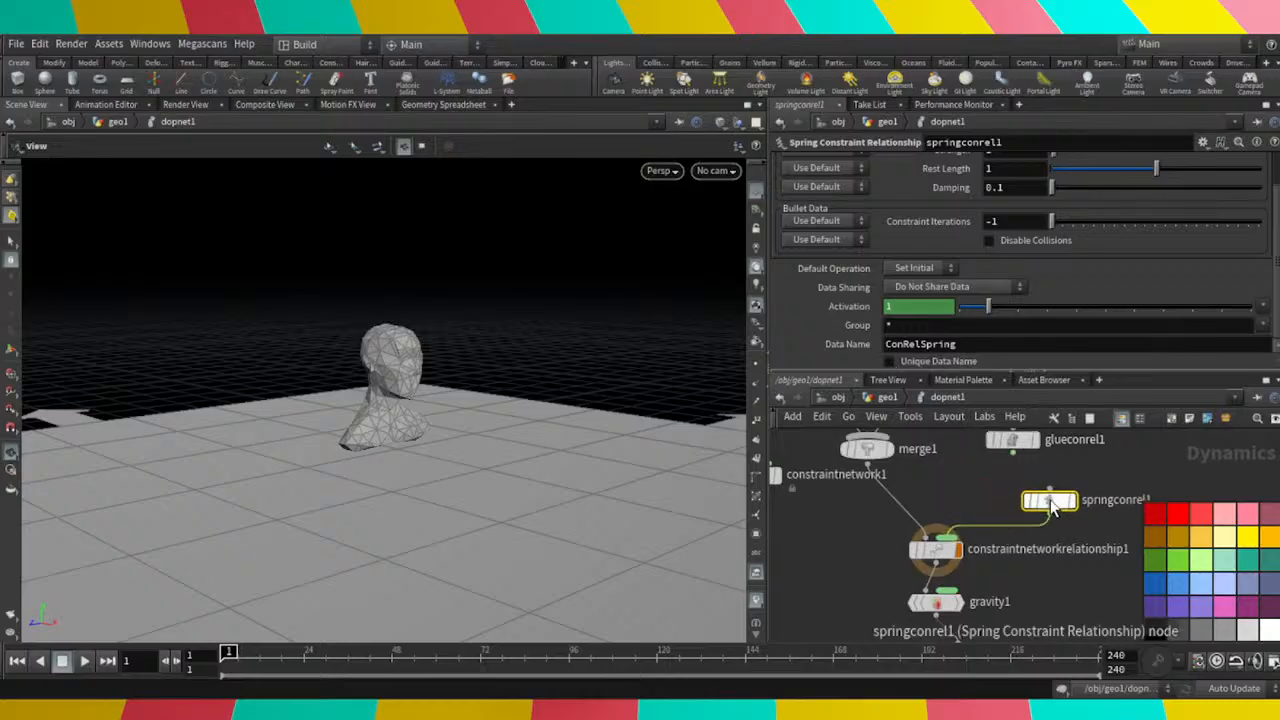
left_click(936, 554)
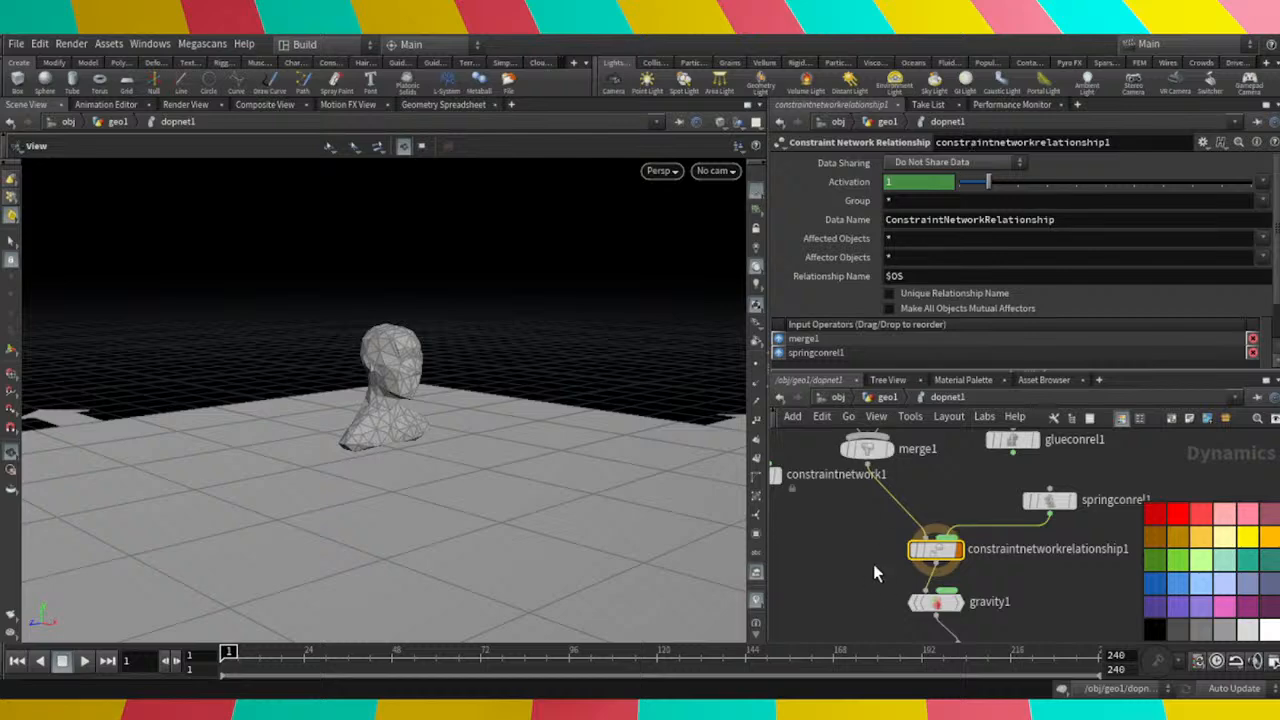
key("Tab")
left_click(845, 541)
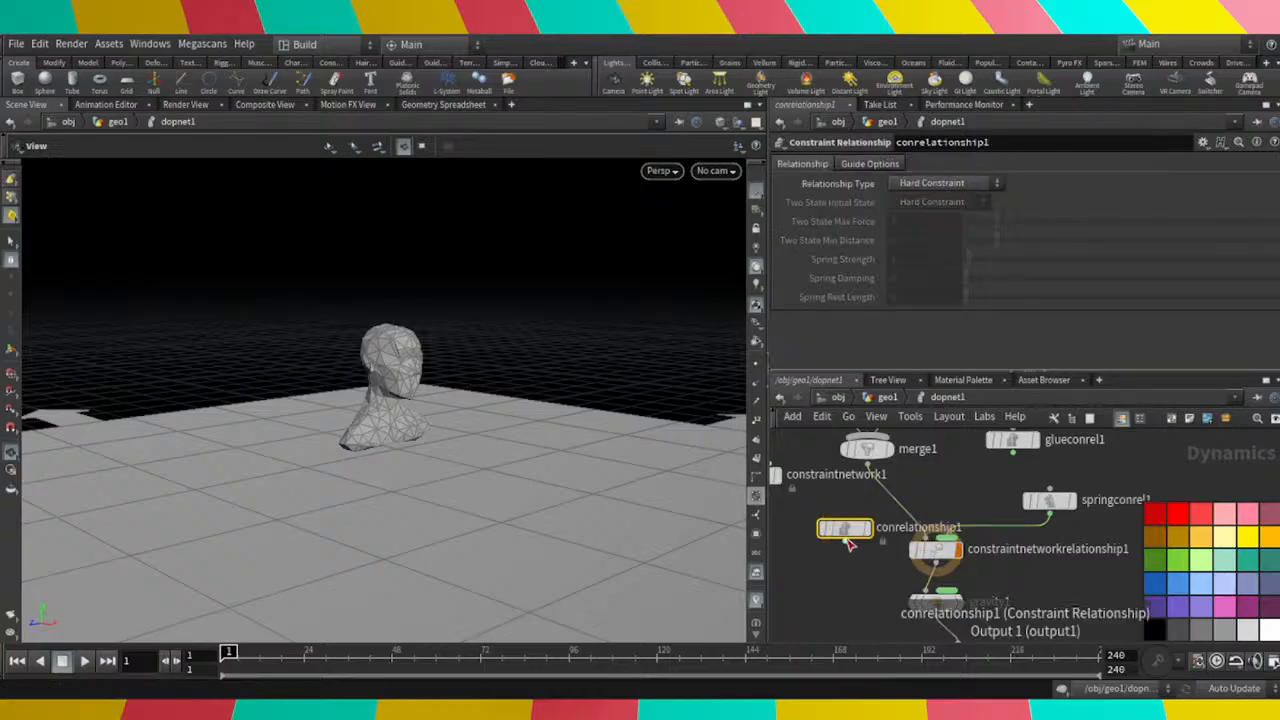
mouse_move(848, 541)
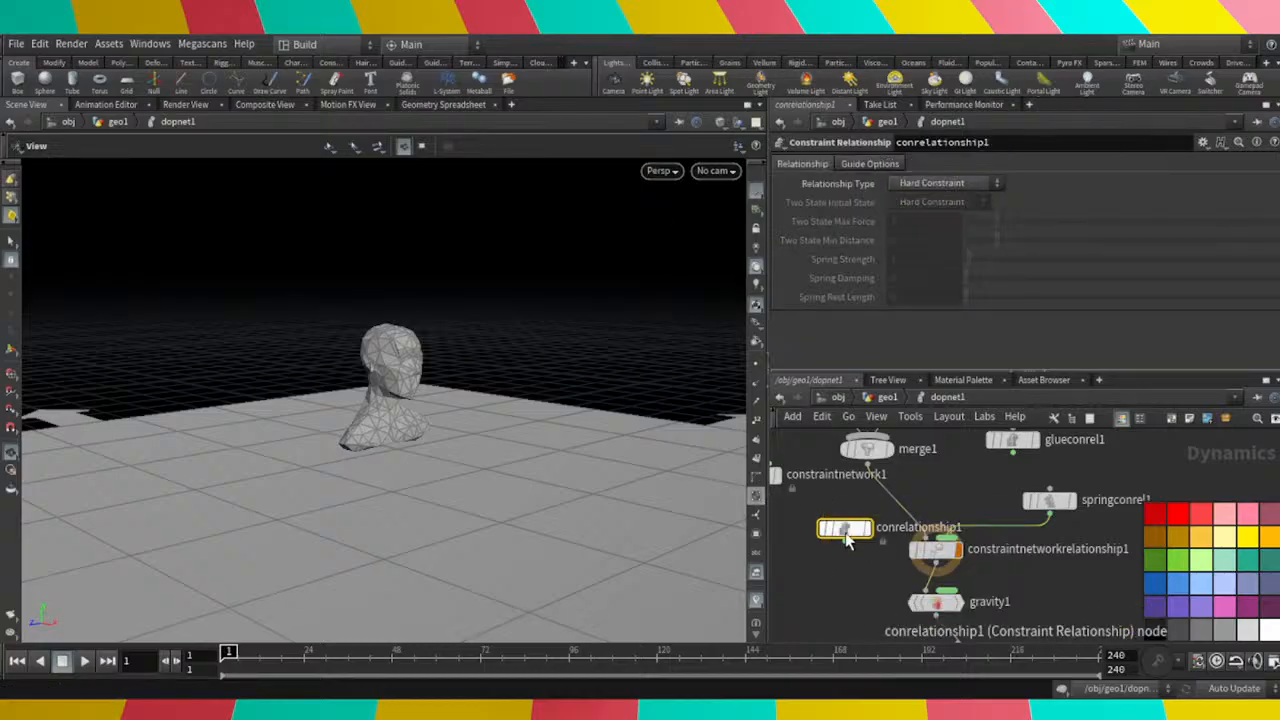
left_click_drag(848, 541, 1105, 457)
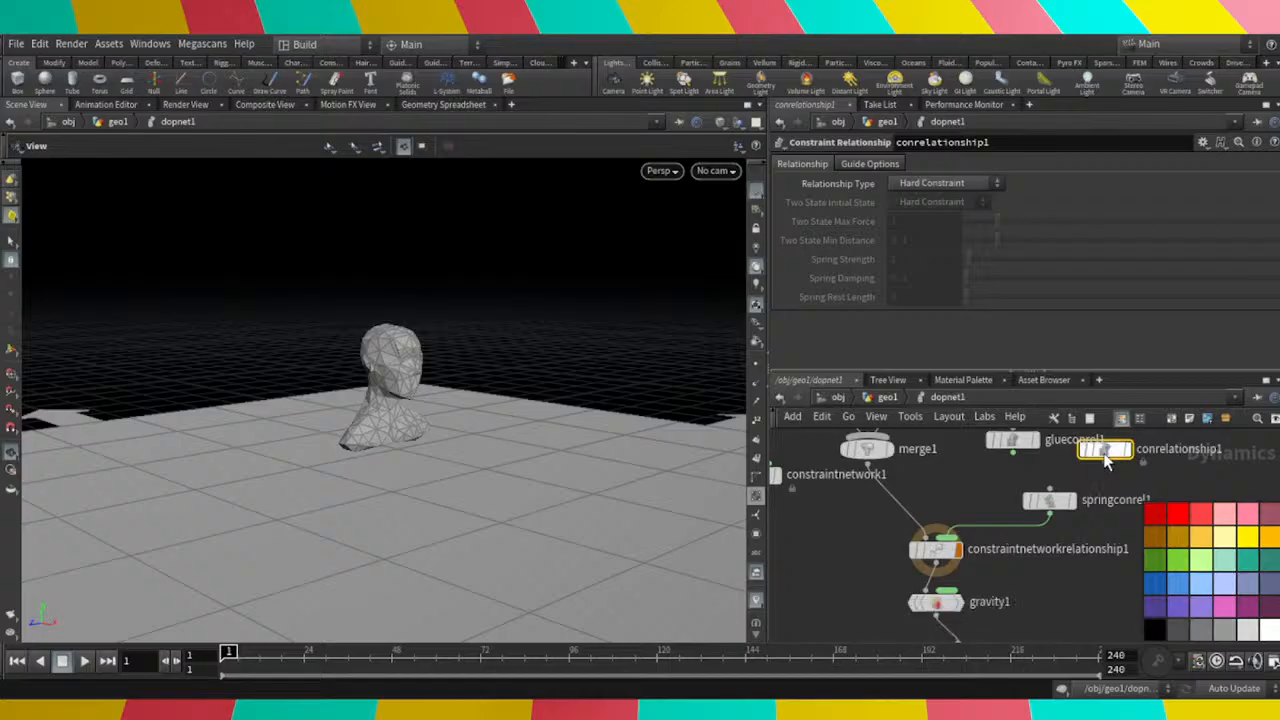
key("Delete")
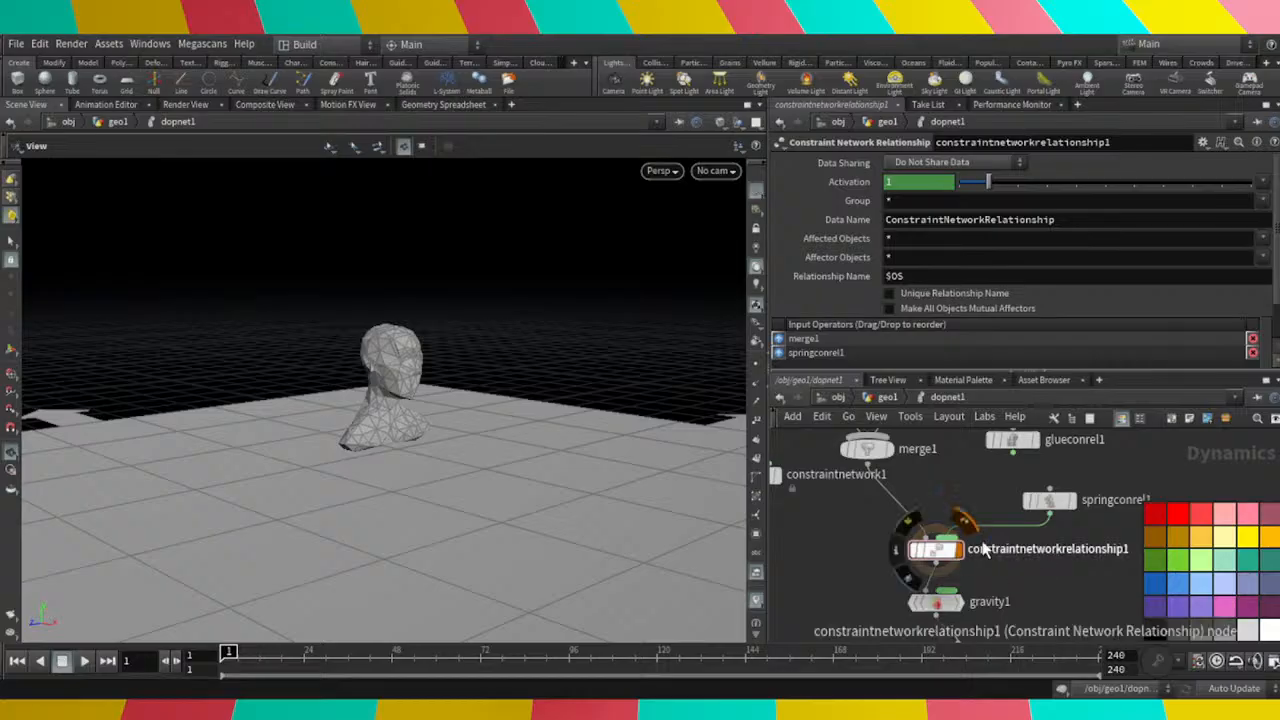
Return to geo1 and examine primitivewrangle1's primitive attributes in the Geometry Spreadsheet, widening the name column.
left_click(870, 397)
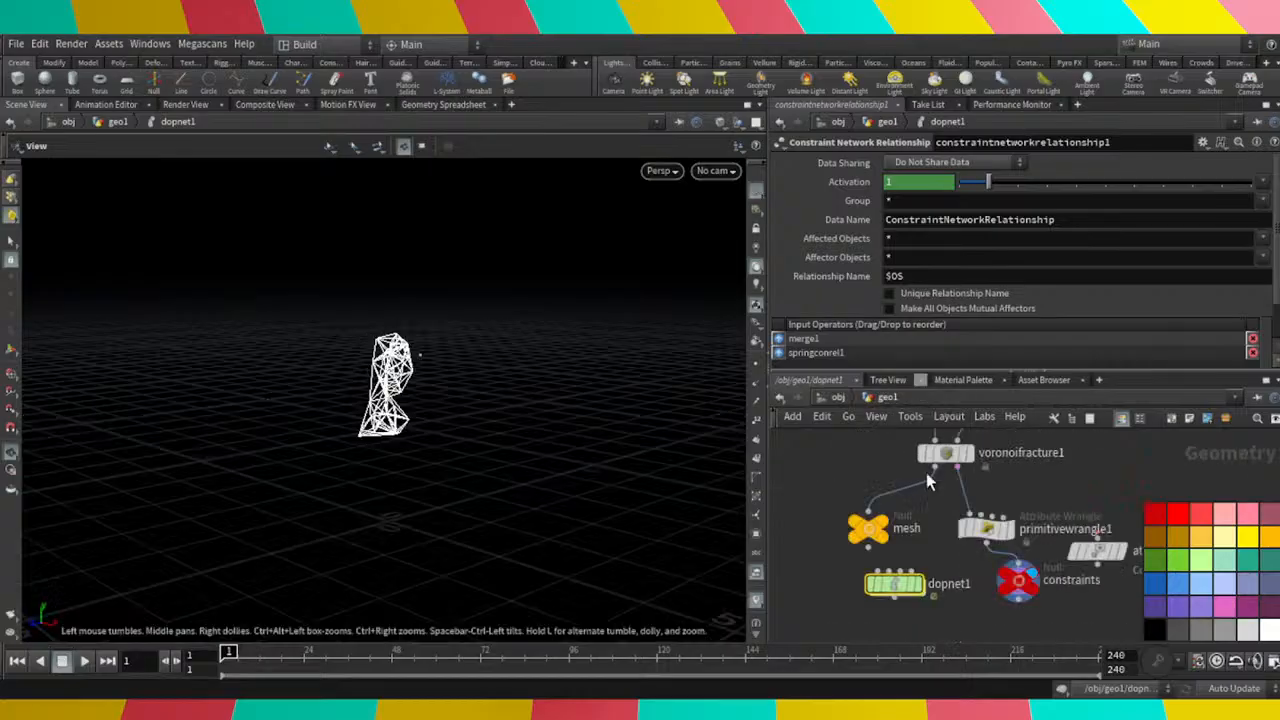
left_click(985, 528)
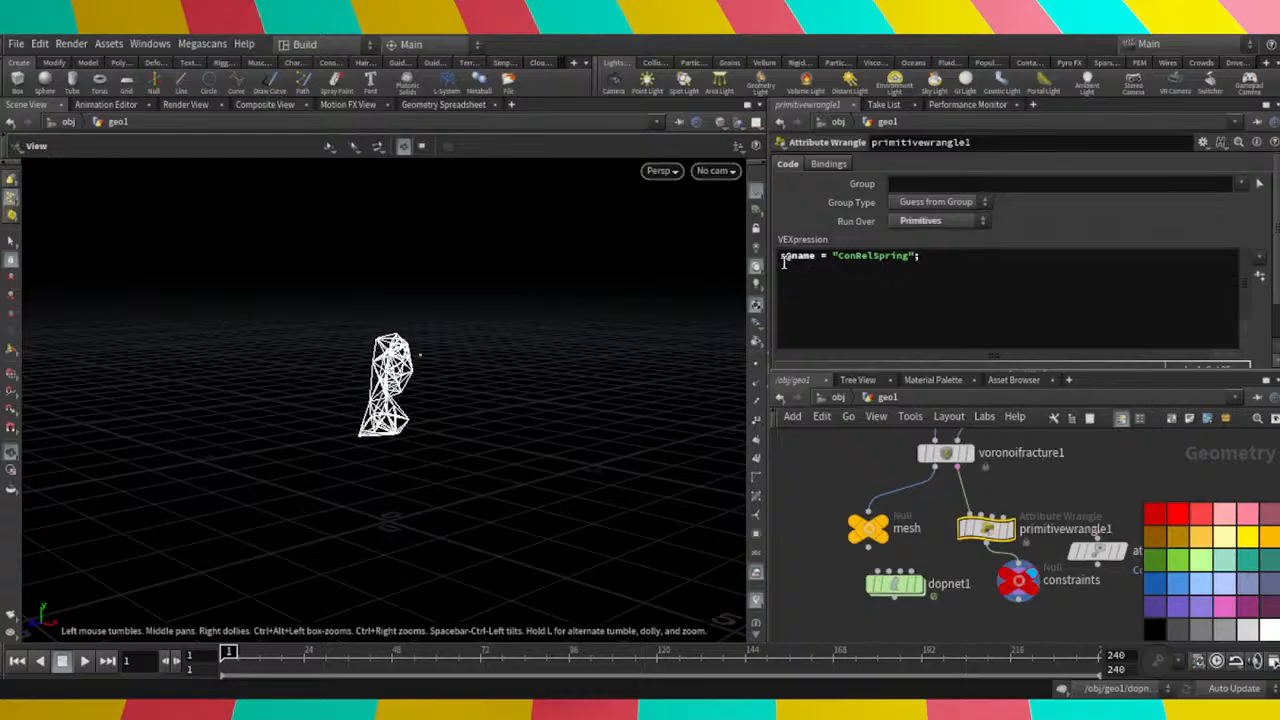
left_click(432, 105)
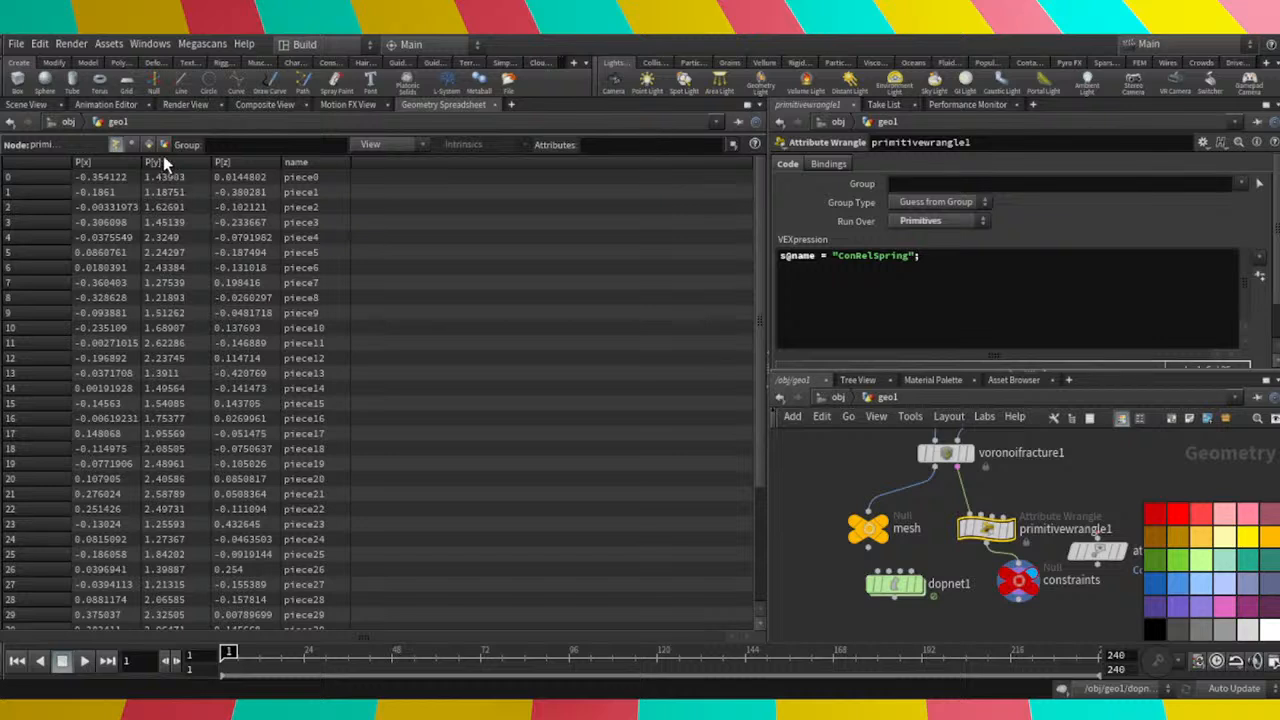
left_click(148, 144)
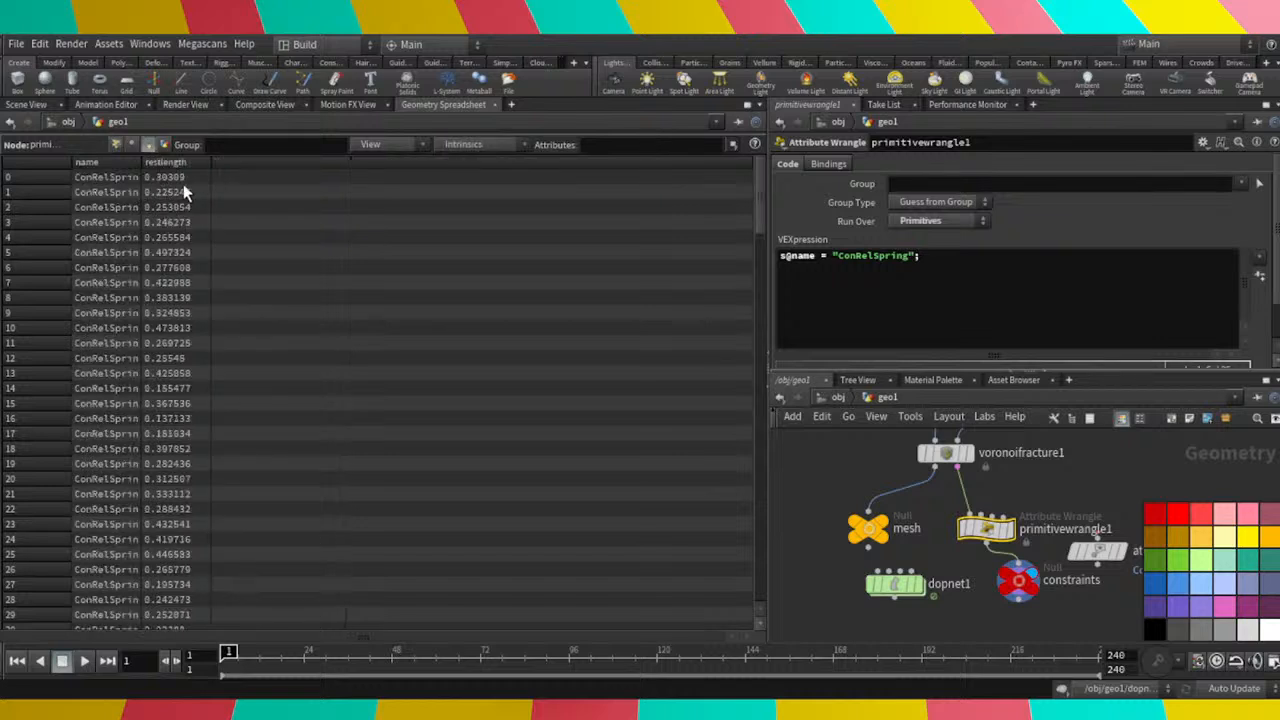
mouse_move(143, 163)
left_mouse_down()
mouse_move(178, 168)
mouse_move(162, 168)
left_mouse_up()
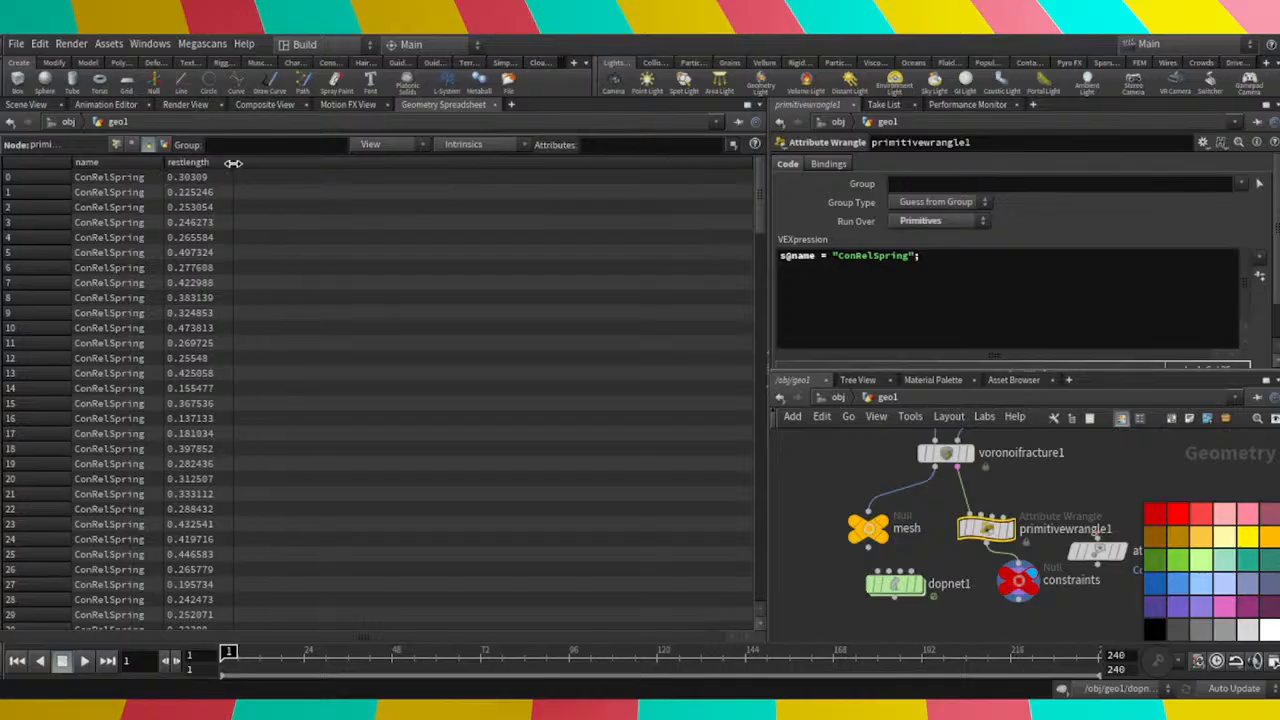
Widen the restlength column and read through the name and restlength values of primitivewrangle1's primitives in the Geometry Spreadsheet.
left_click_drag(247, 167, 261, 168)
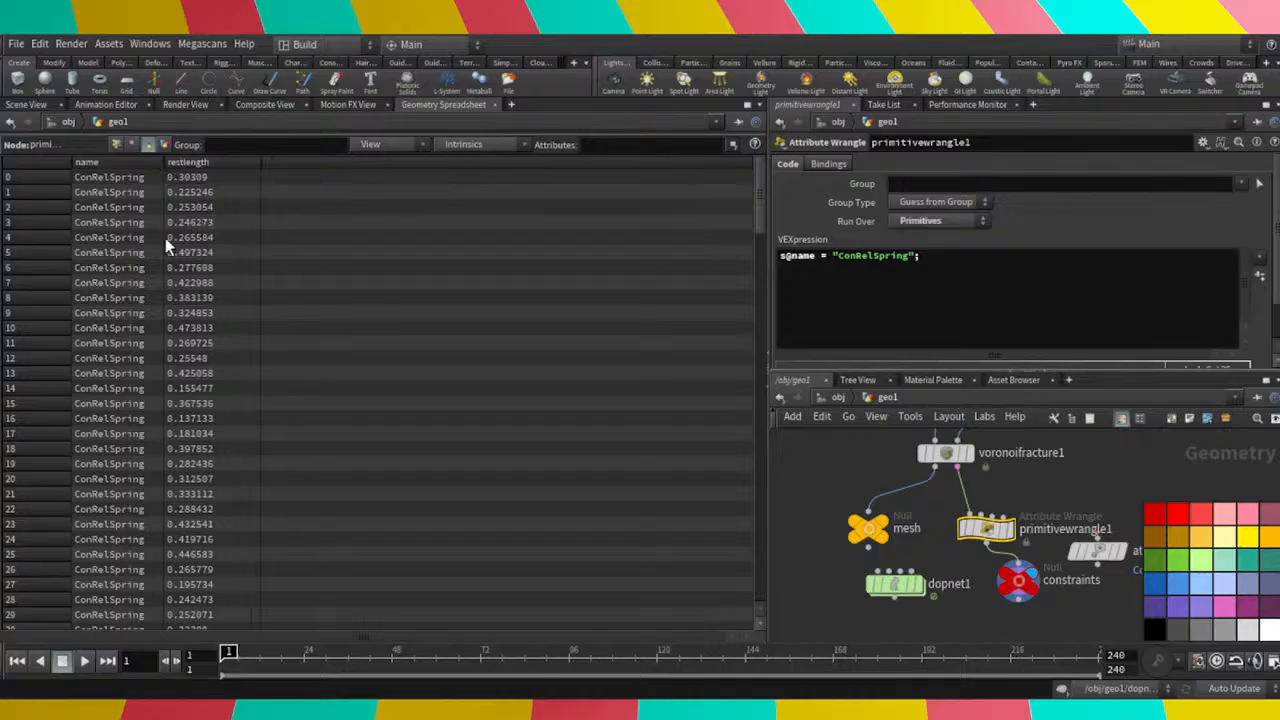
scroll(140, 280, "down", 2)
scroll(110, 320, "down", 10)
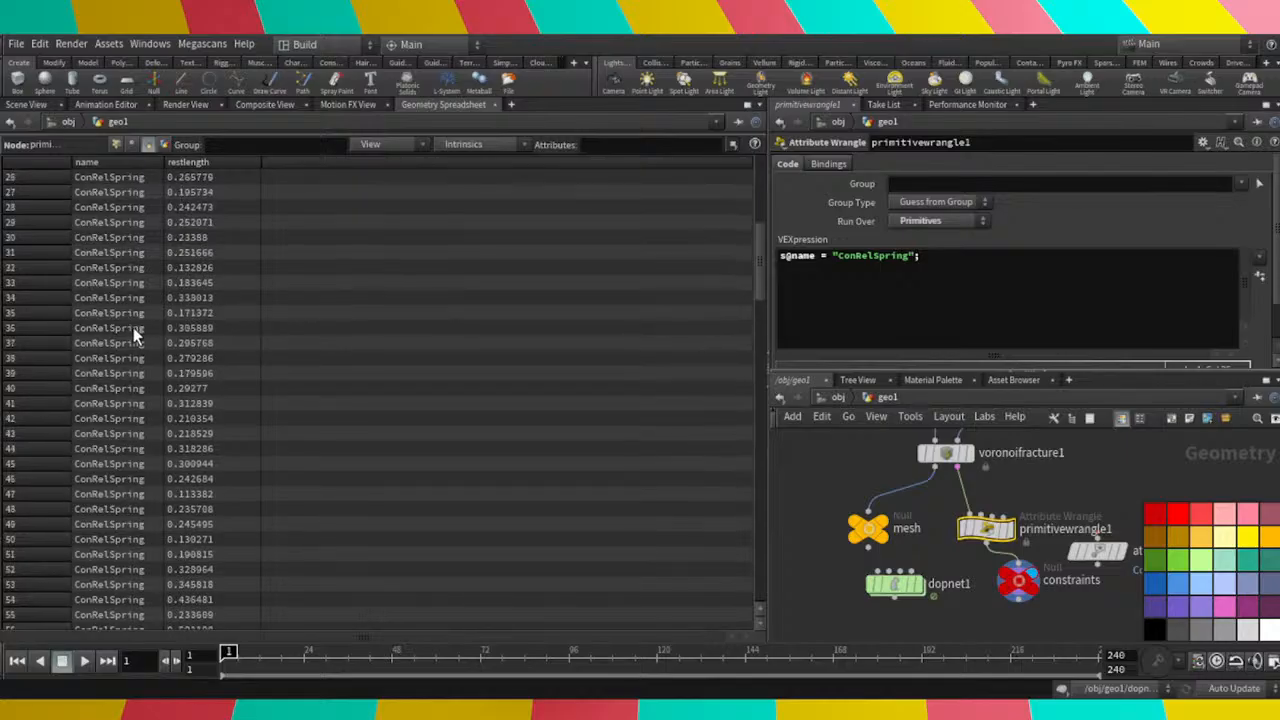
scroll(113, 350, "down", 3)
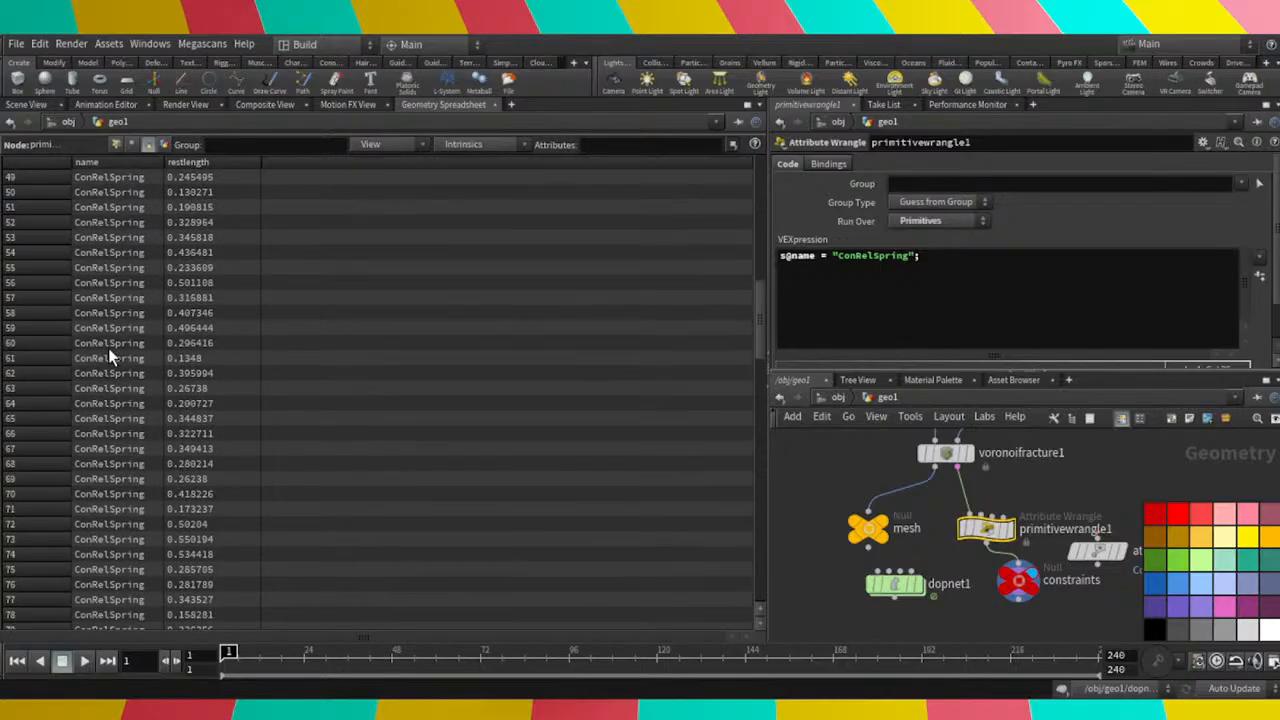
Rewrite primitivewrangle1's VEXpression as s@constraint_type = "ConRelSpring"; and select the constraints null to check its primitive attributes.
mouse_move(1000, 535)
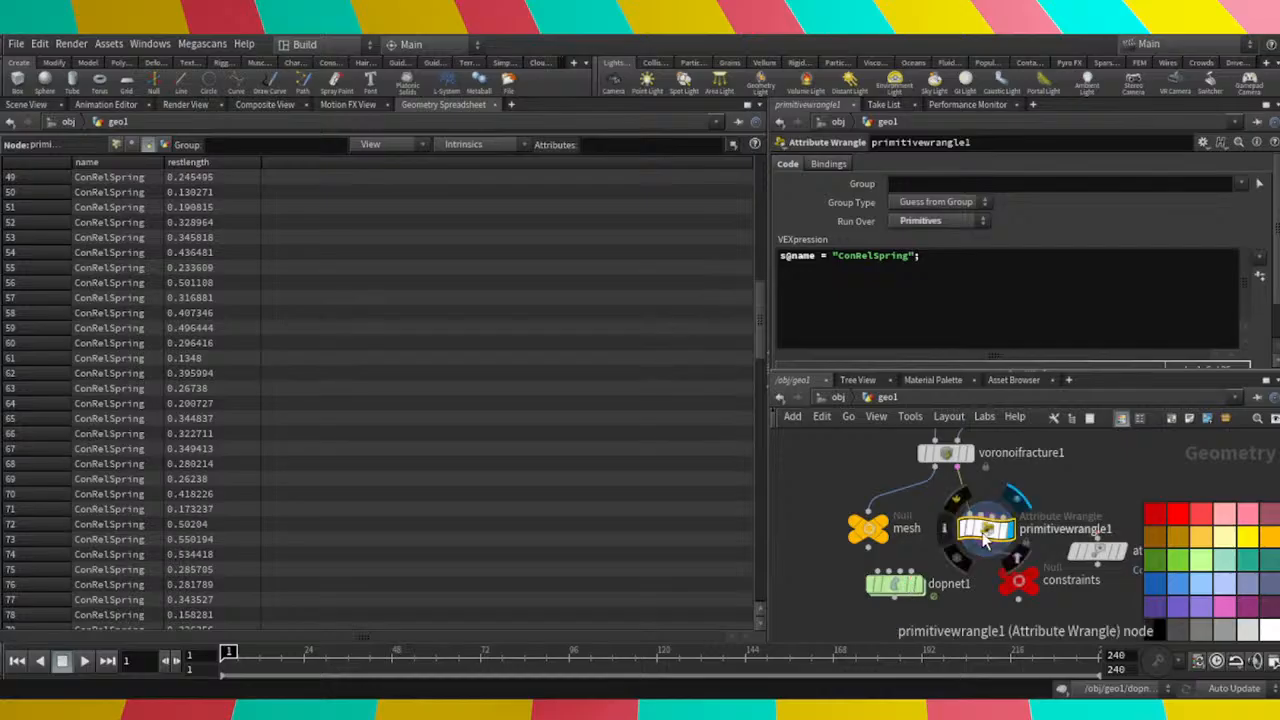
left_click_drag(820, 263, 779, 258)
key("BackSpace")
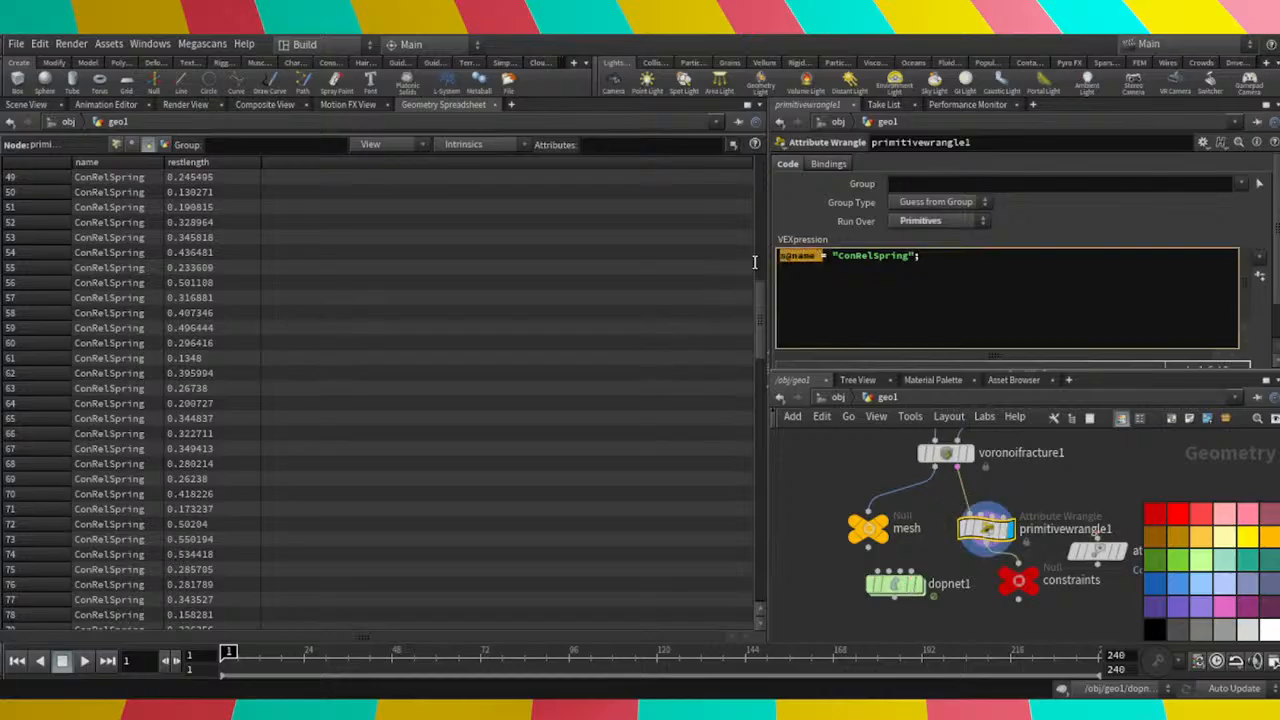
type("s@constraint_type = \"spring\";")
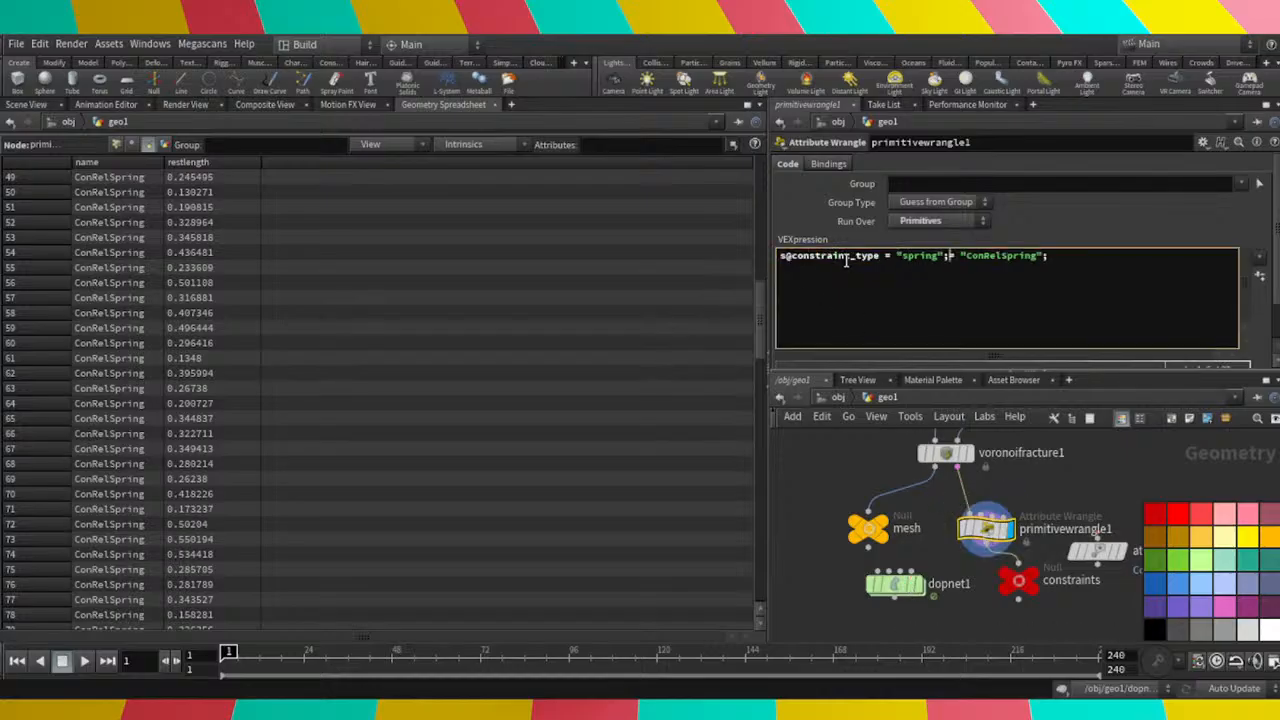
key("BackSpace")
key("BackSpace")
key("BackSpace")
key("BackSpace")
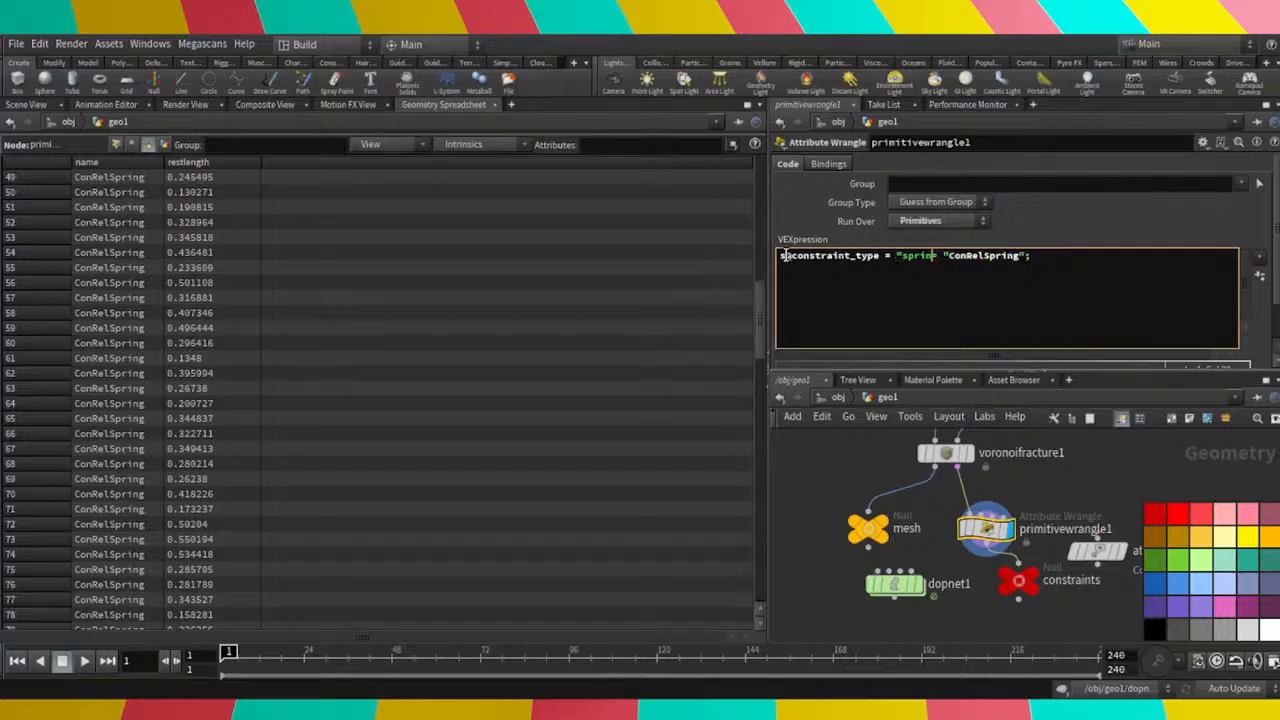
left_click(795, 256)
key("BackSpace")
key("BackSpace")
key("BackSpace")
key("BackSpace")
key("BackSpace")
key("BackSpace")
key("BackSpace")
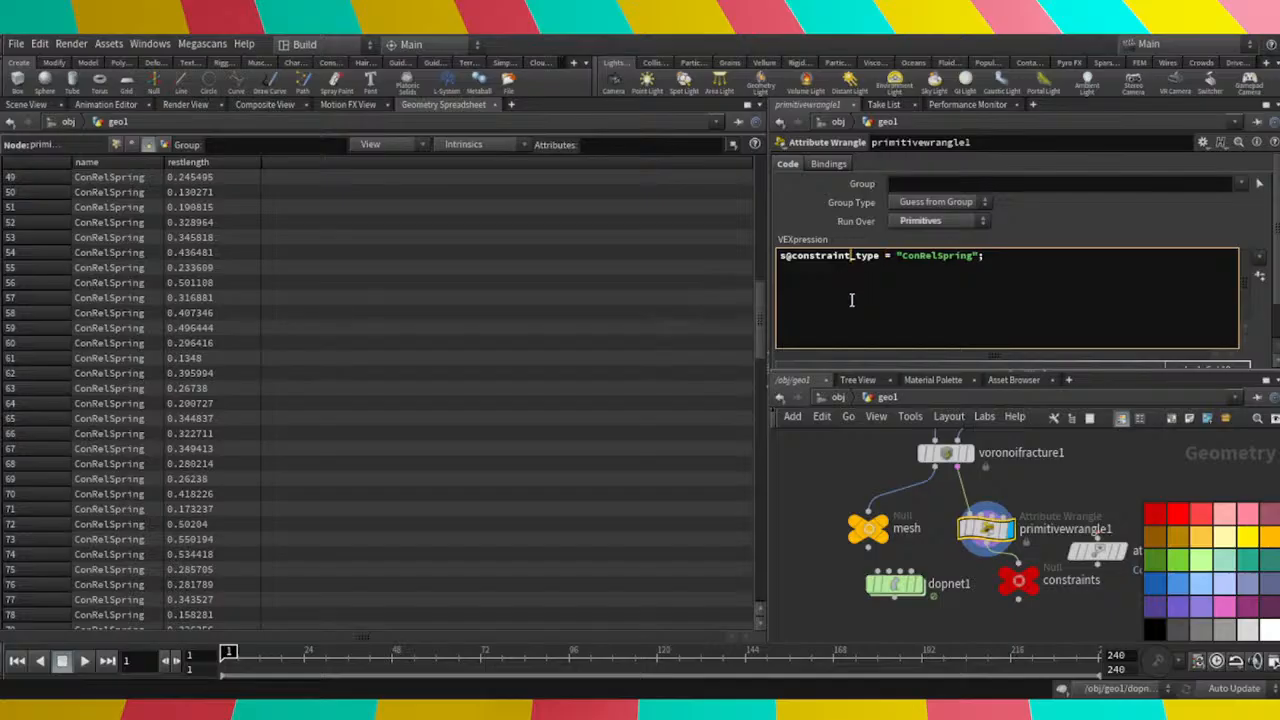
left_click(1018, 582)
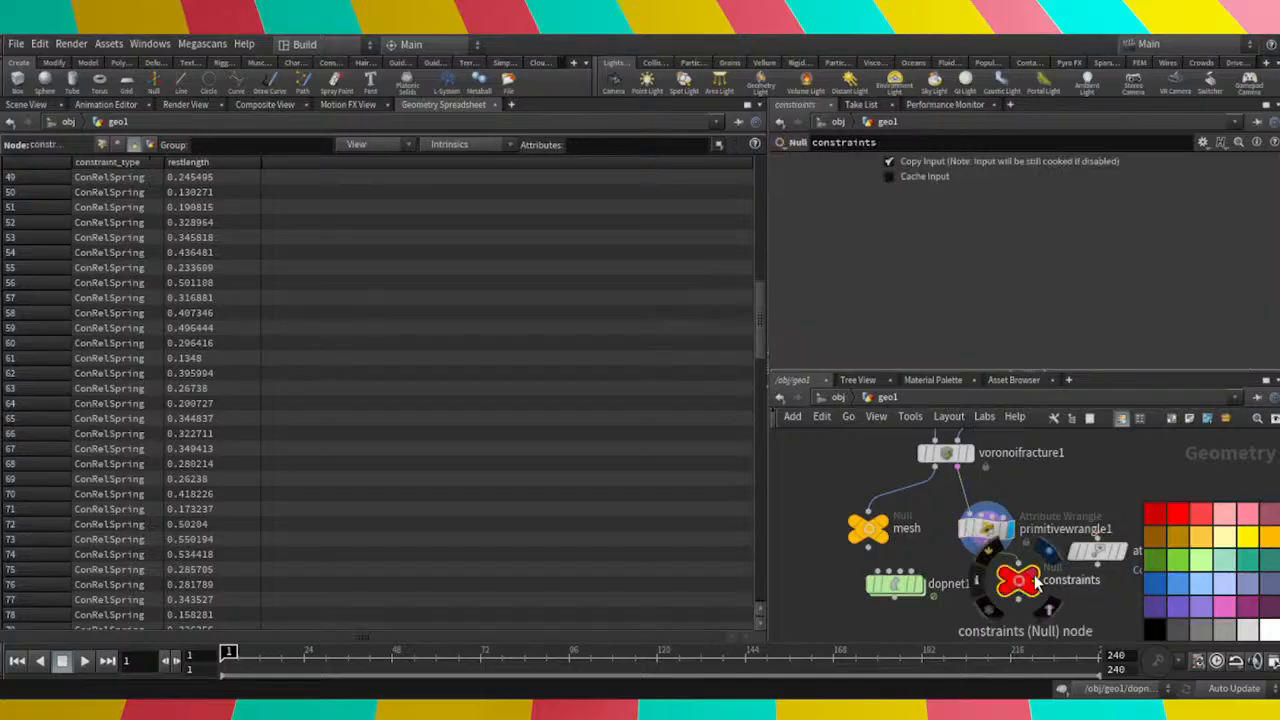
Enter dopnet1, bring up the Scene View and check springconrel1's Data Name, finishing back in geo1.
double_click(899, 588)
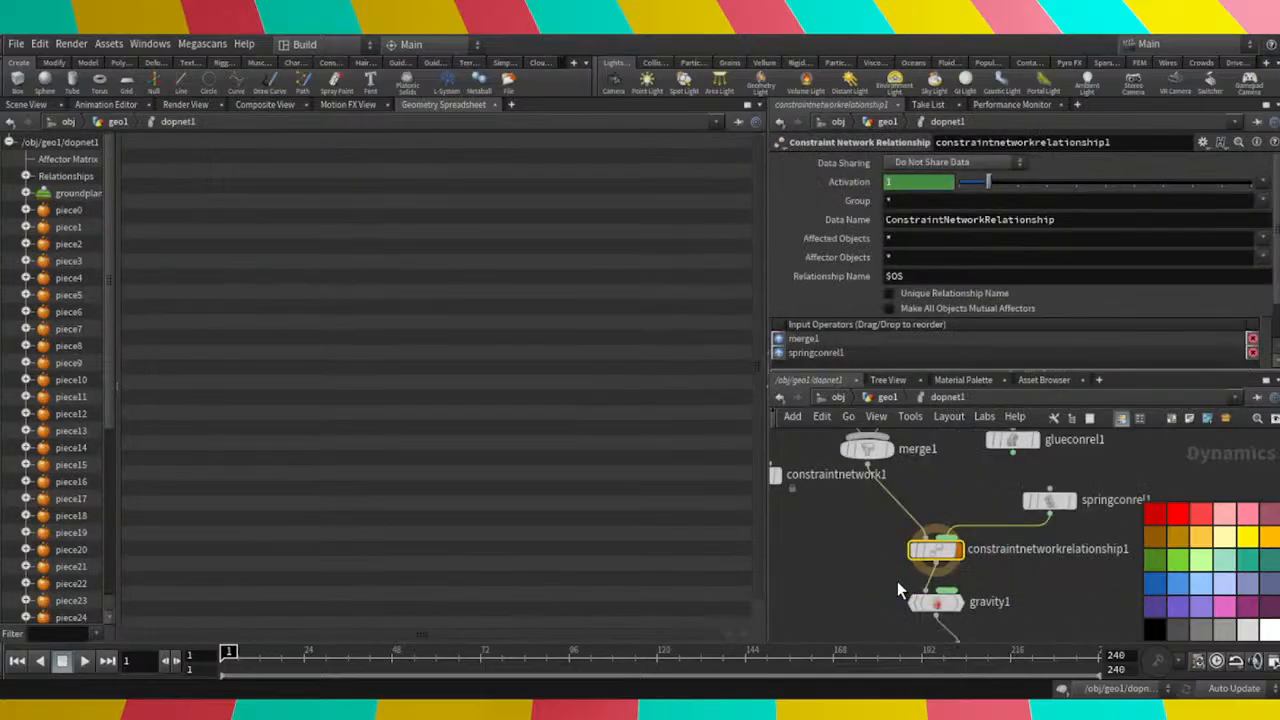
left_click(40, 105)
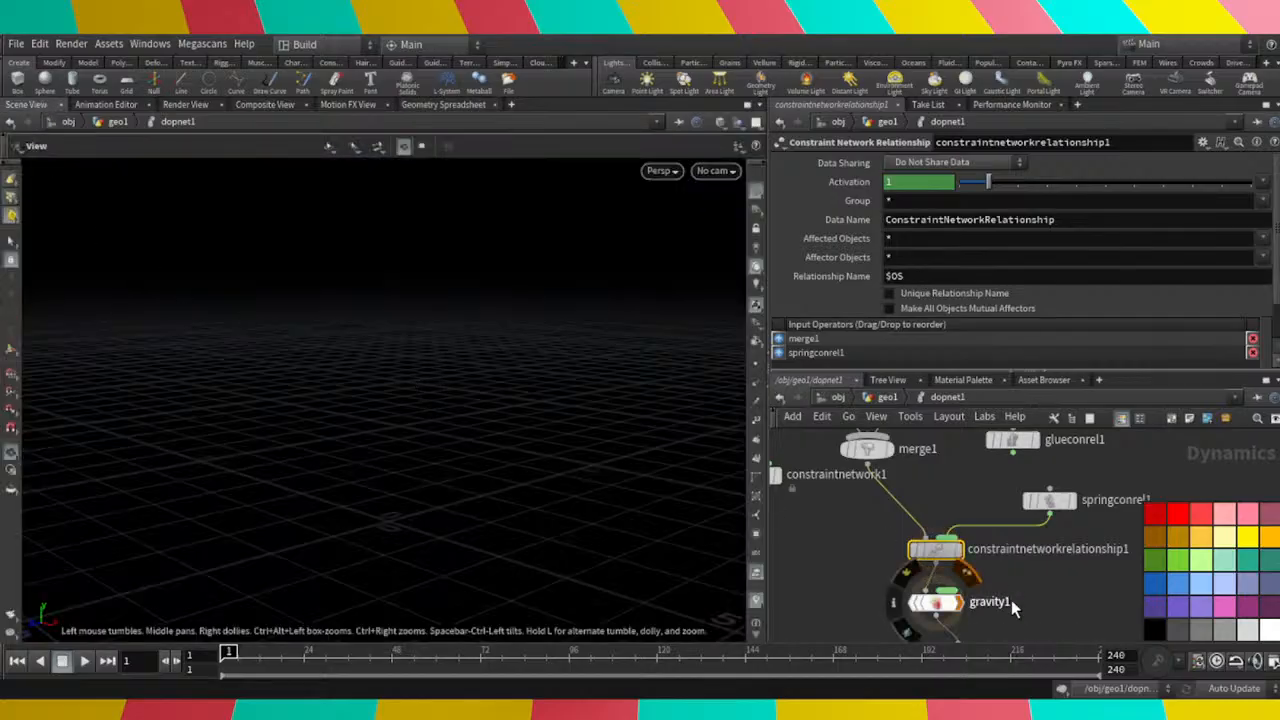
left_click(1050, 504)
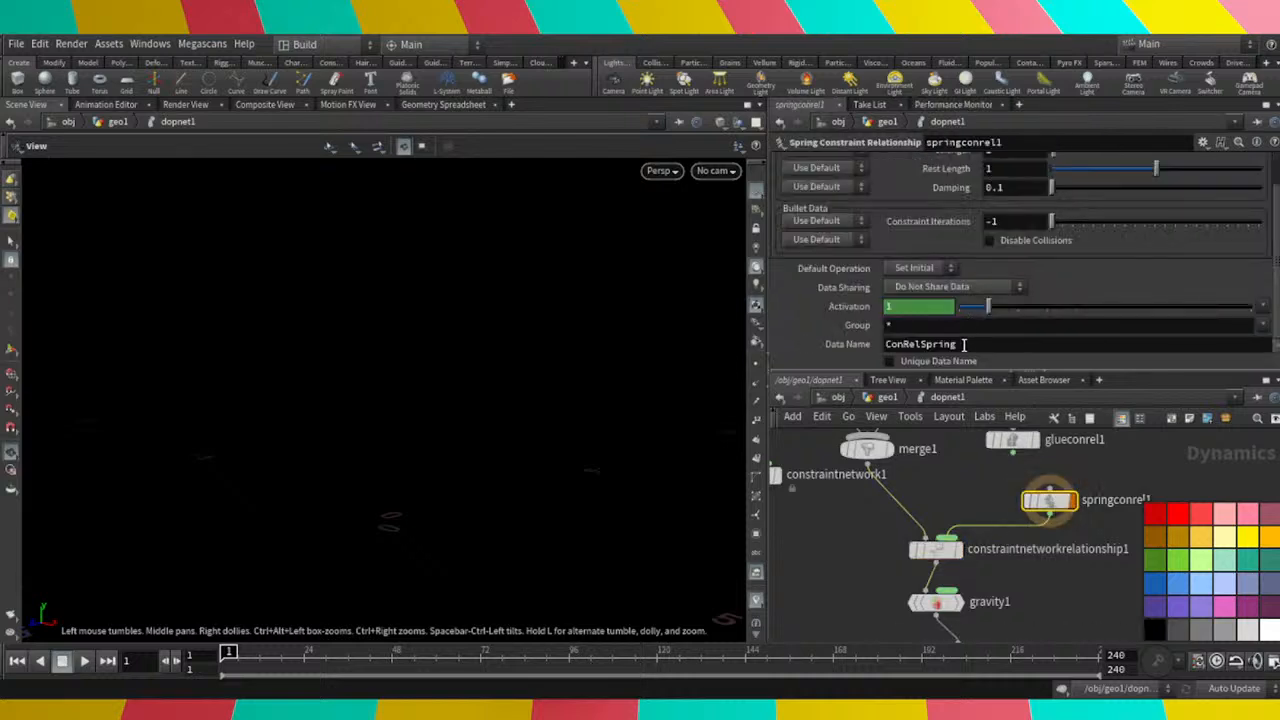
key("u")
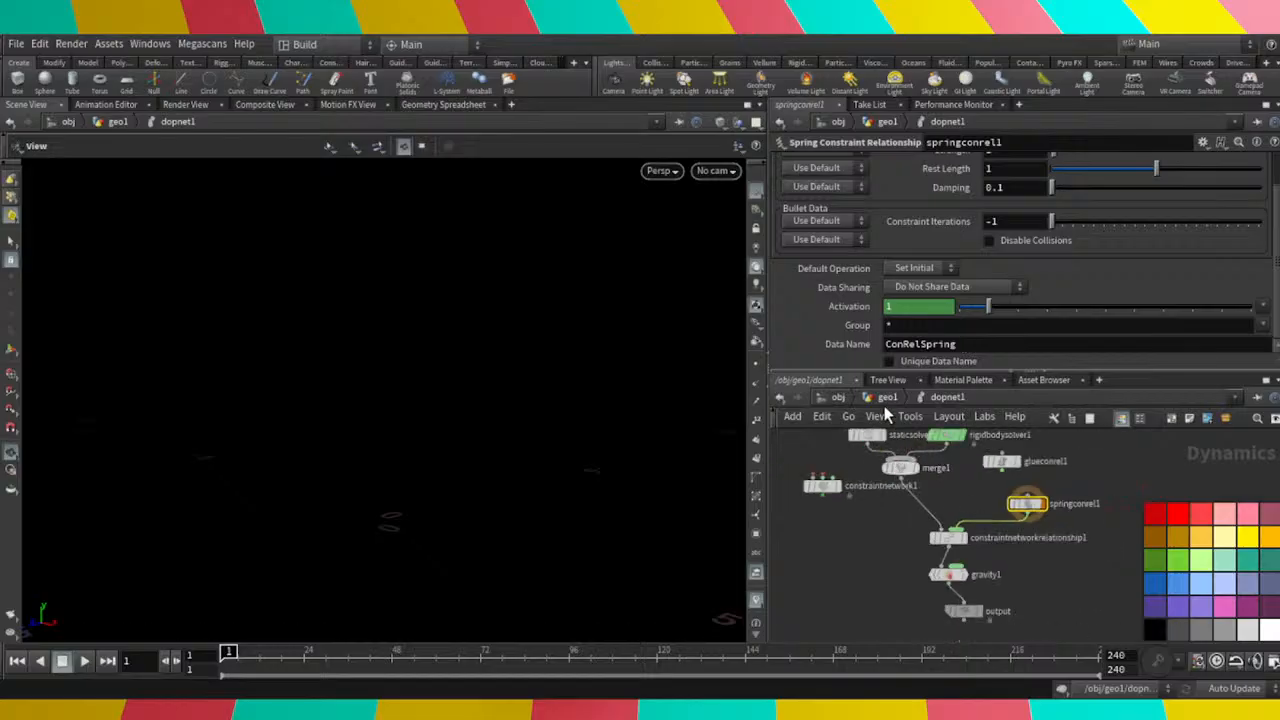
scroll(944, 582, "down", 1)
Place an unconnected Null node beside the mesh null in geo1.
middle_click_drag(943, 585, 1031, 587)
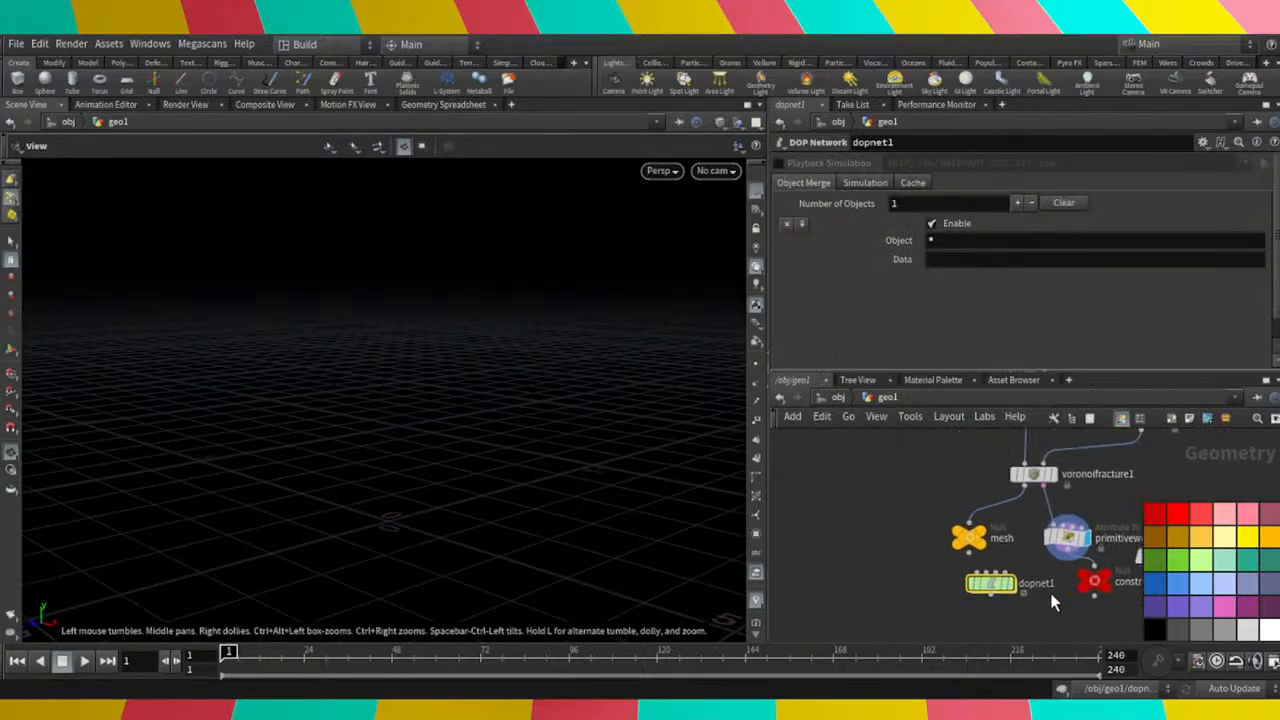
middle_click_drag(891, 568, 894, 571)
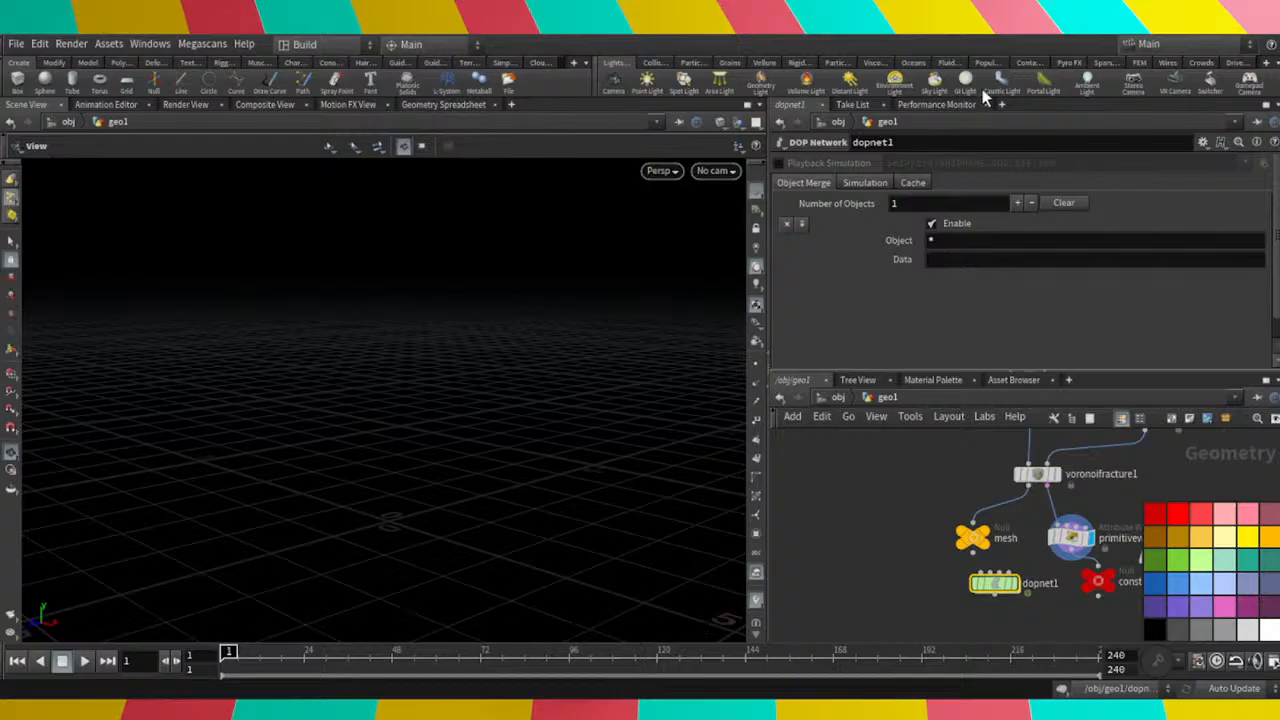
key("Return")
left_click(897, 524)
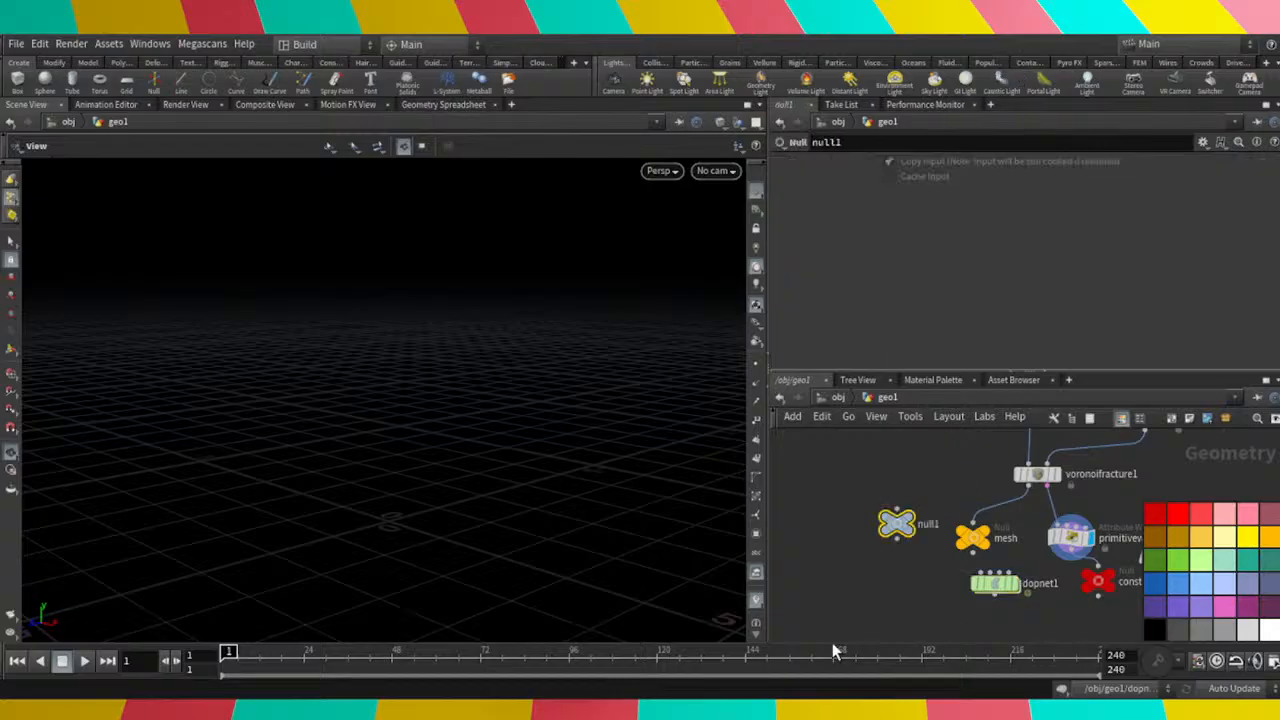
mouse_move(900, 526)
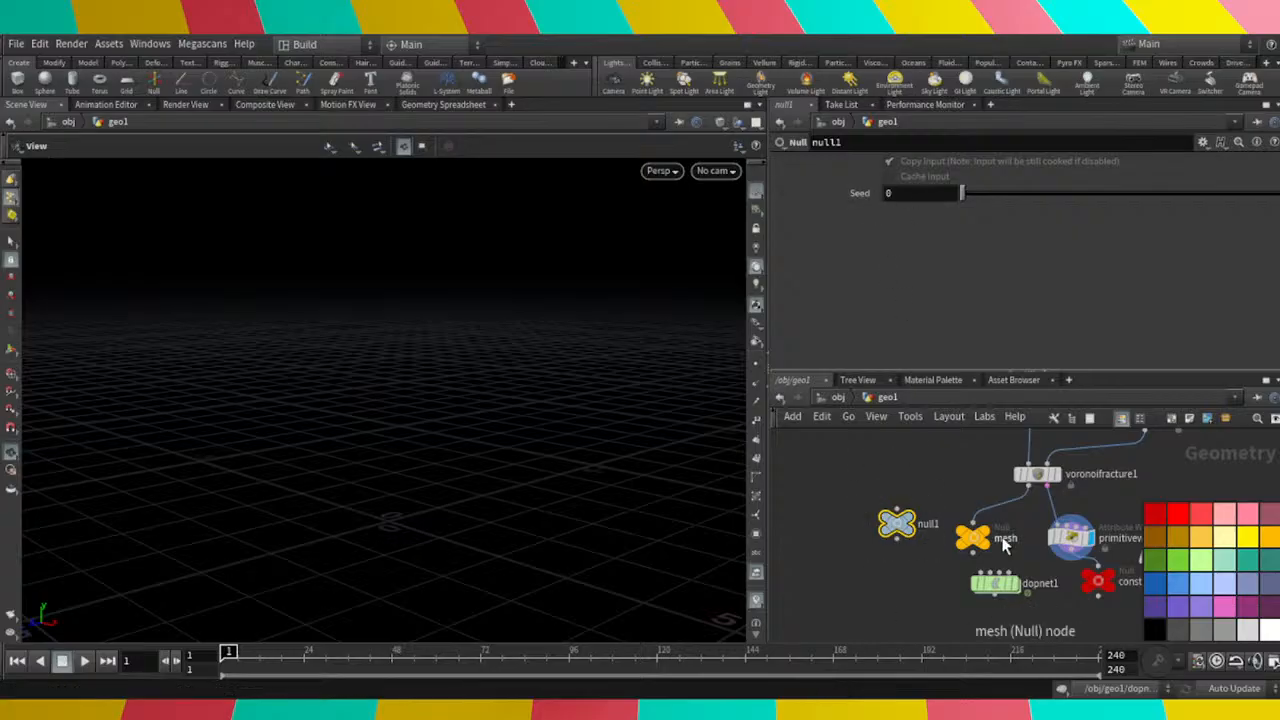
Review voronoifracture1's piece, interior and exterior group, and cut parameters.
left_click(1030, 473)
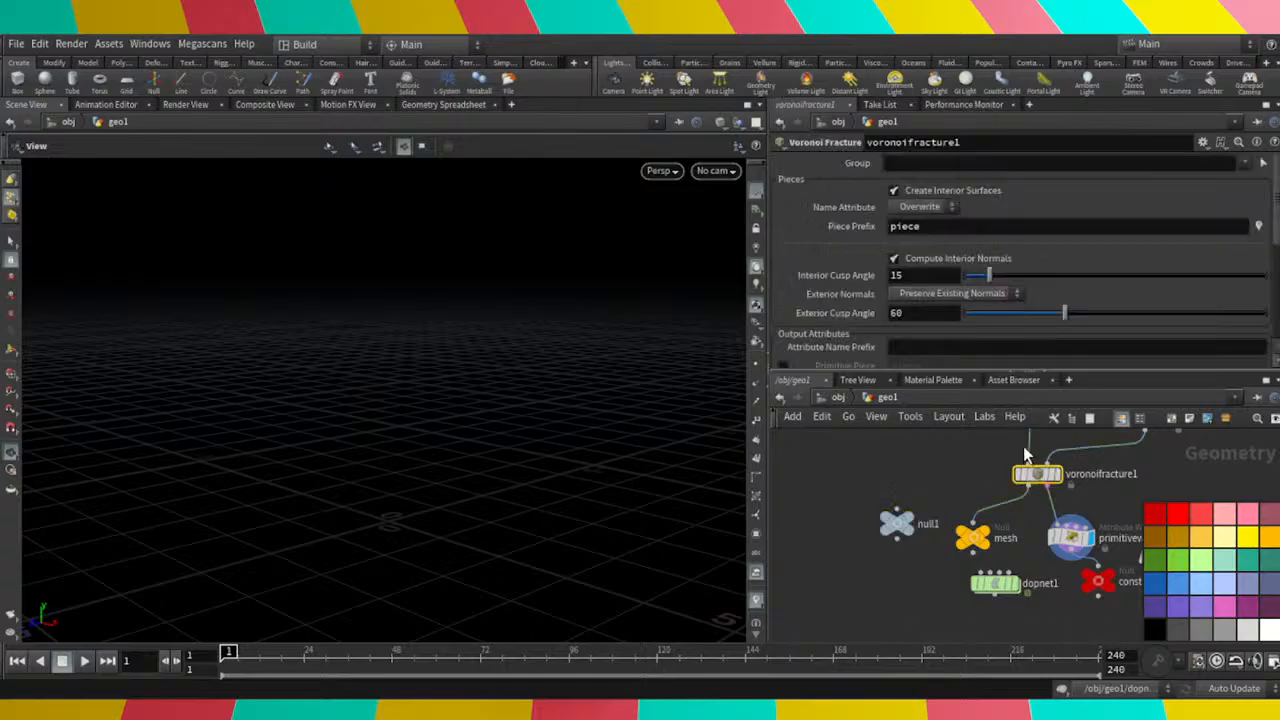
scroll(912, 311, "down", 2)
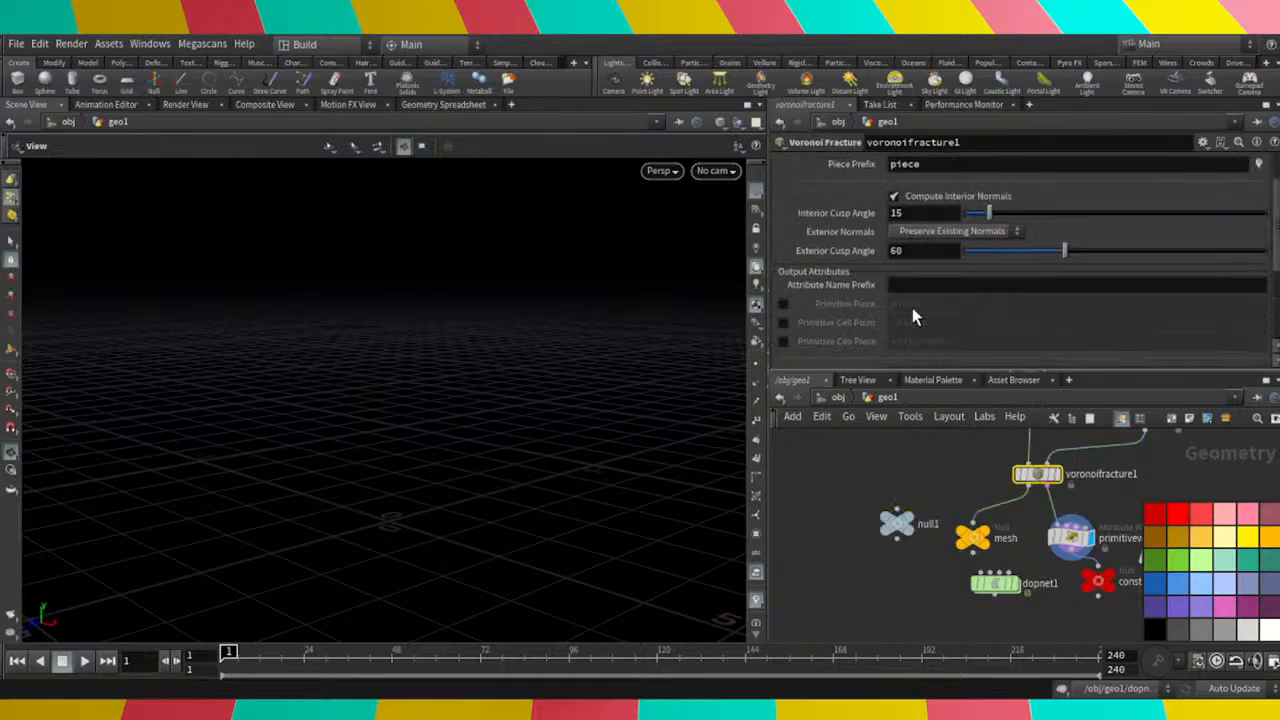
scroll(912, 307, "up", 2)
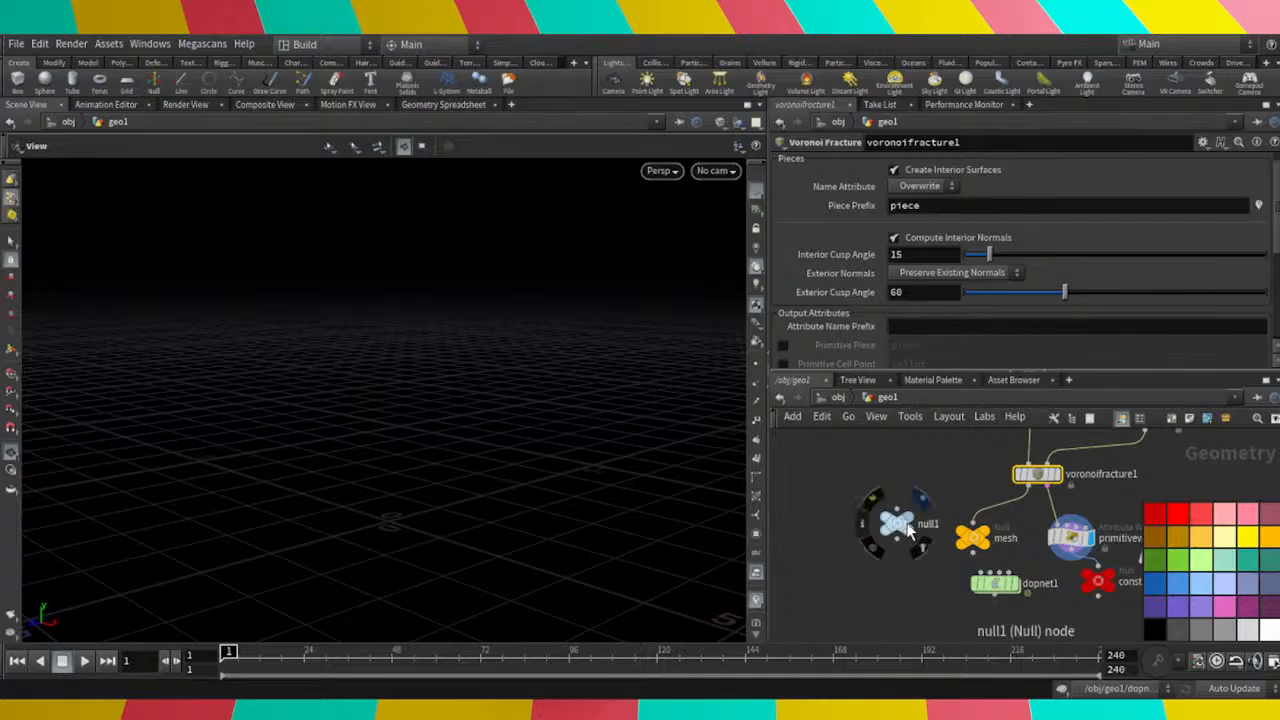
scroll(923, 292, "down", 6)
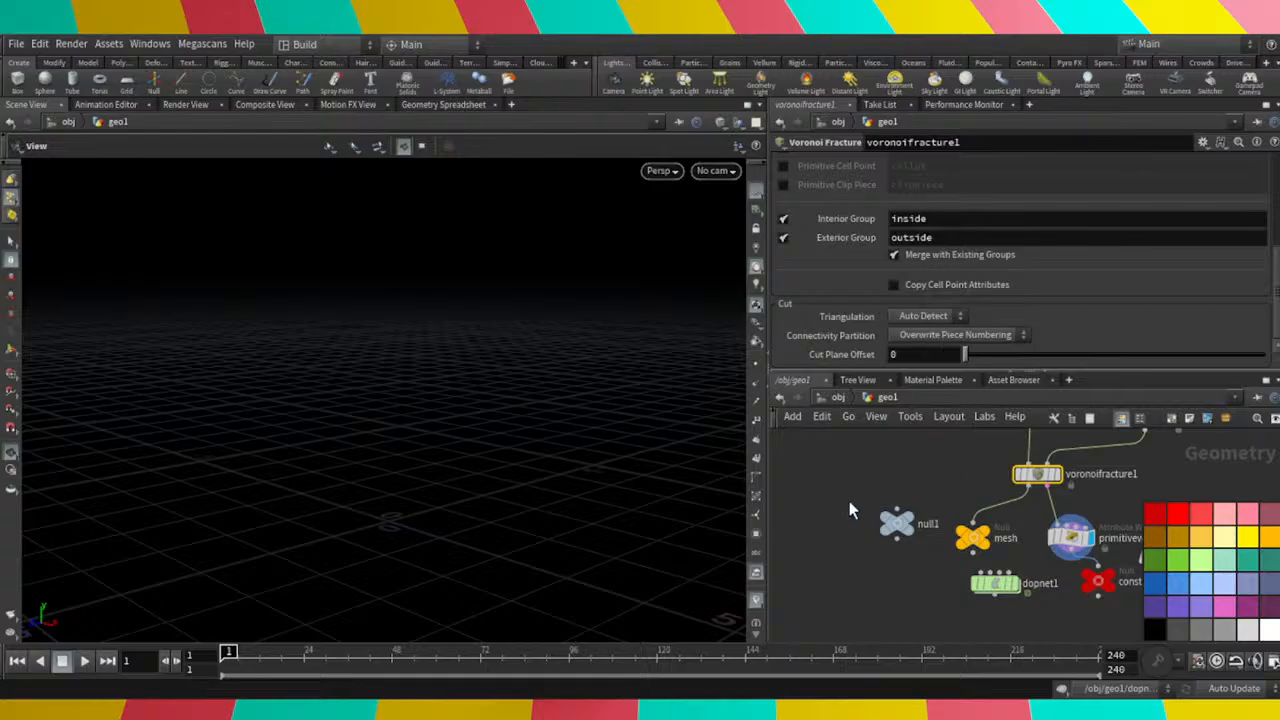
Insert a Mountain node between voronoifracture1 and the mesh null, with the display flag on the new node.
key("Tab")
left_click(1040, 84)
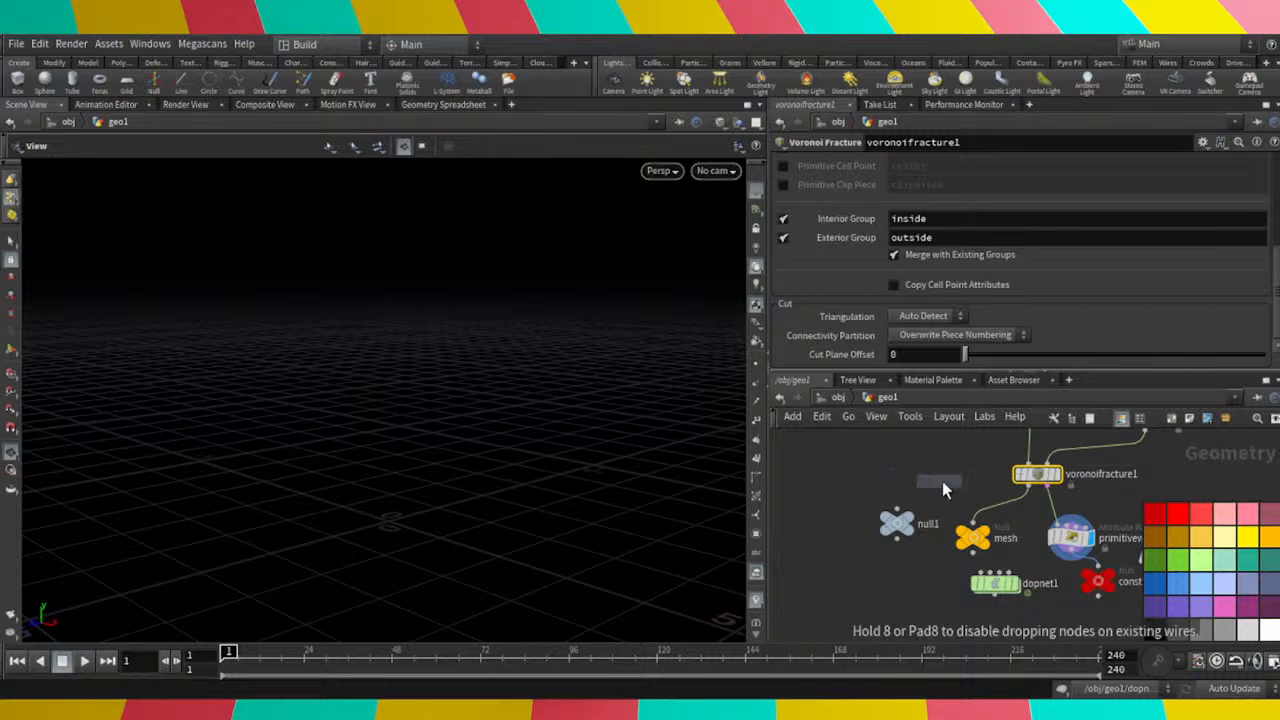
left_click(936, 545)
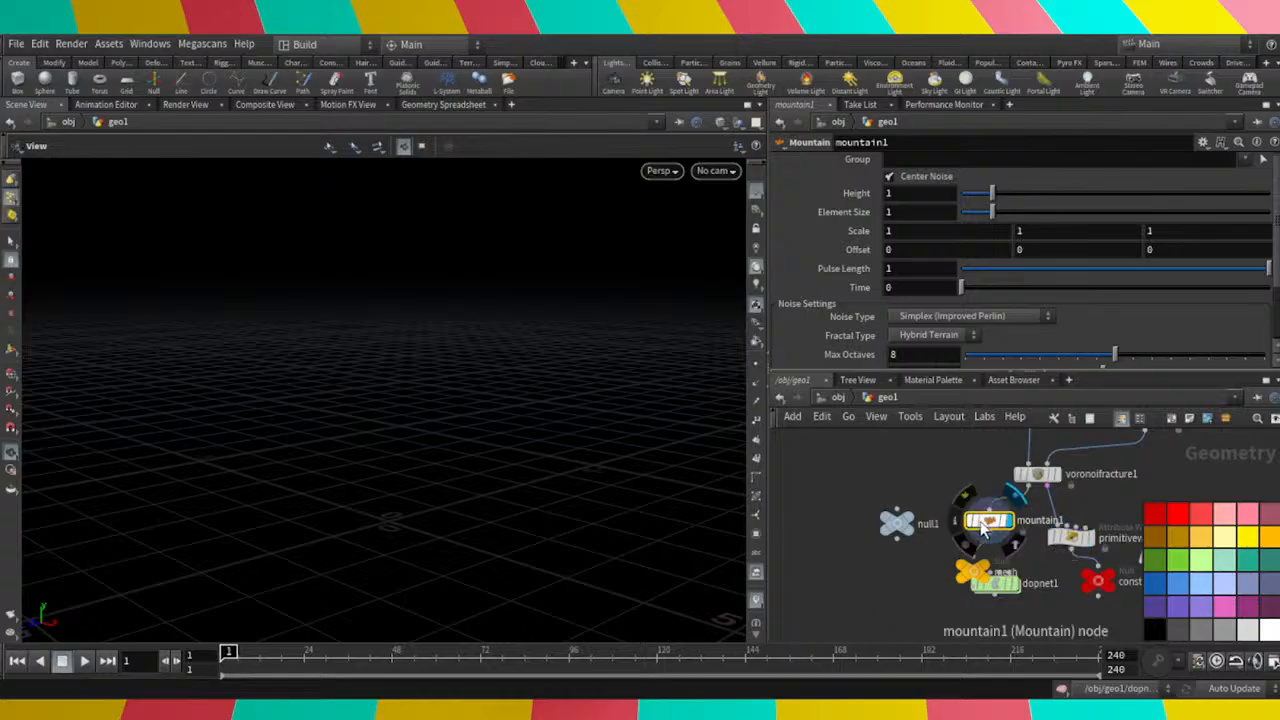
mouse_move(986, 538)
scroll(449, 463, "down", 4)
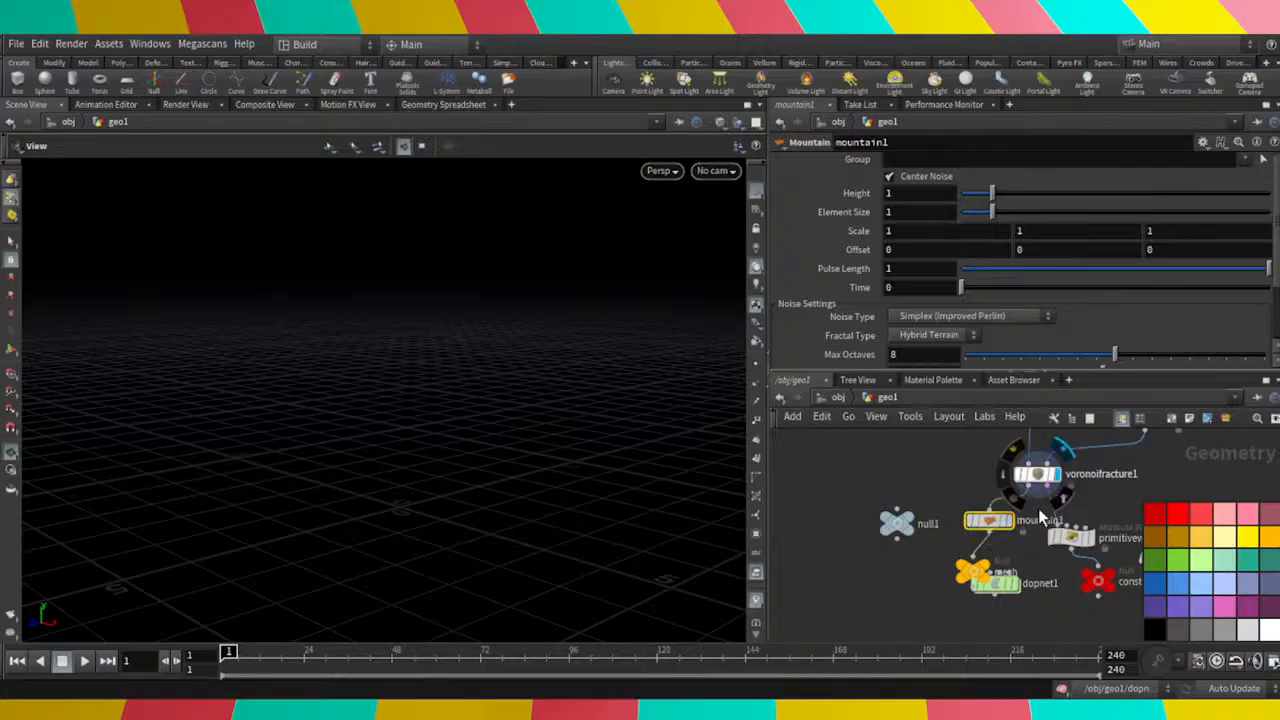
Set the display flag on voronoifracture1 and hide the colour palette in the network editor.
left_click(1054, 478)
scroll(341, 480, "up", 3)
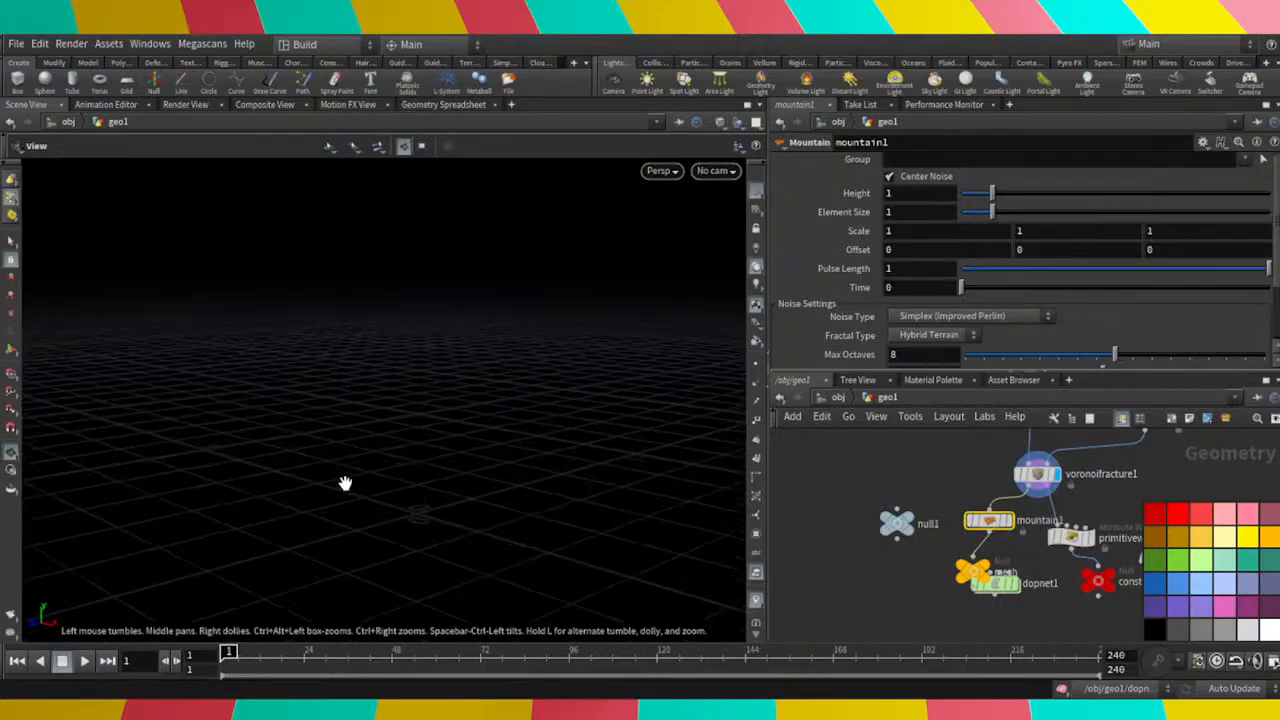
left_click(1120, 420)
scroll(594, 430, "down", 2)
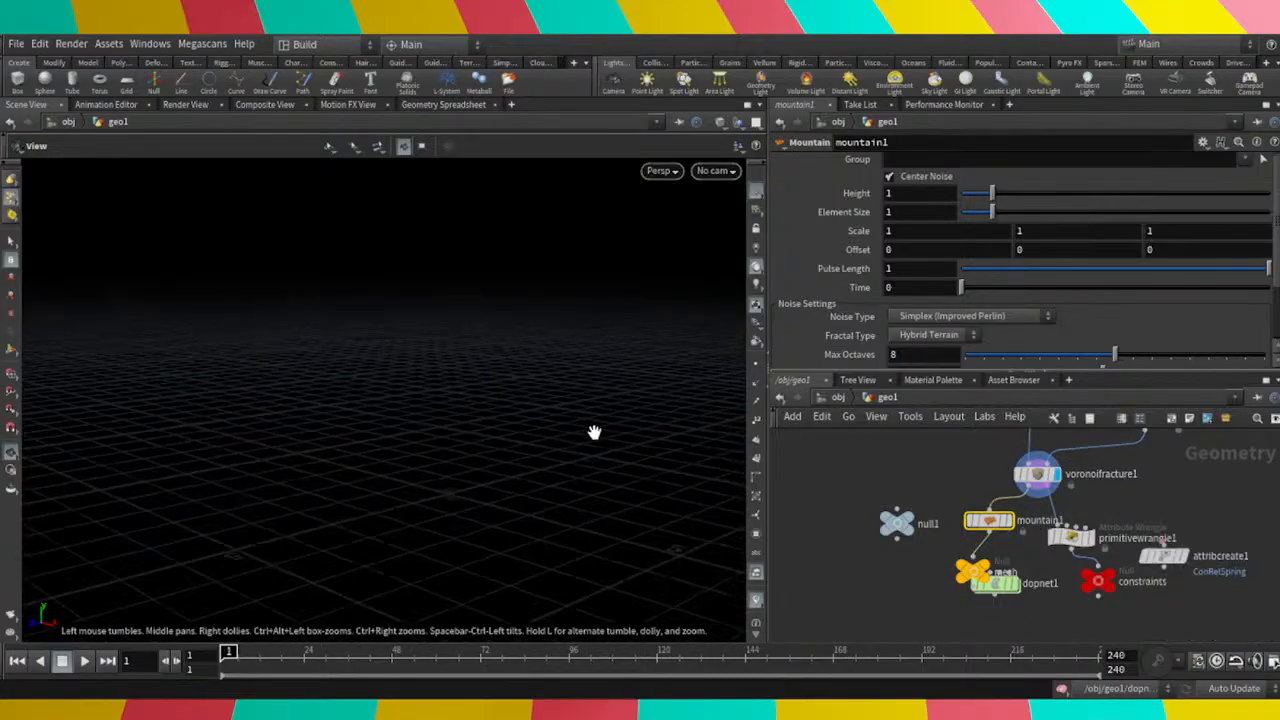
Show mountain1 in the viewport for comparison, and return the display flag to voronoifracture1.
left_click(1010, 521)
scroll(319, 387, "down", 5)
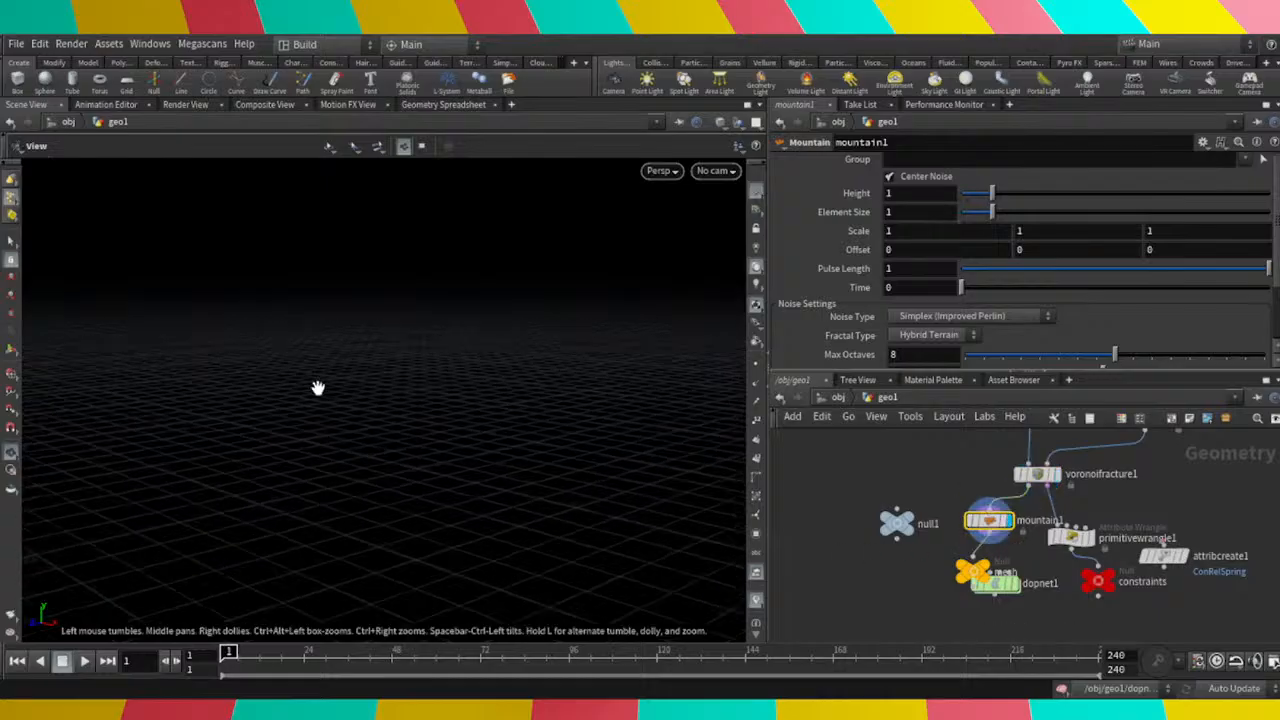
left_click_drag(314, 396, 390, 470)
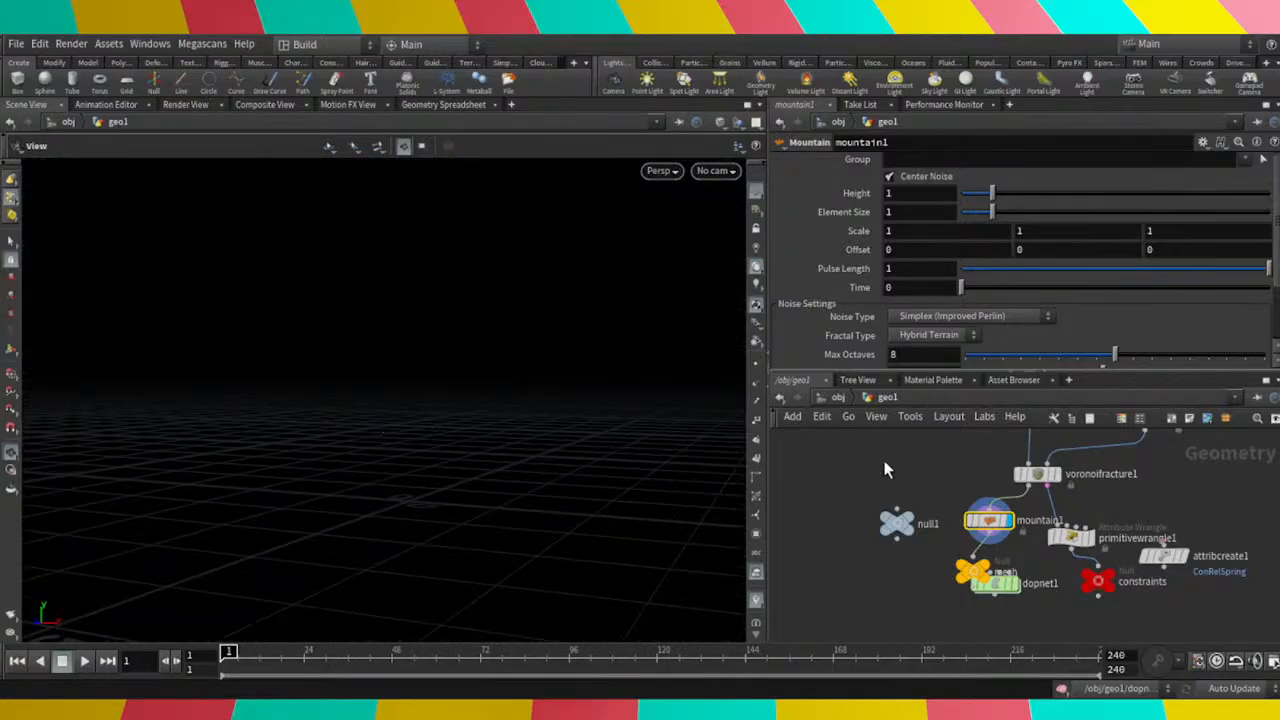
scroll(923, 517, "down", 4)
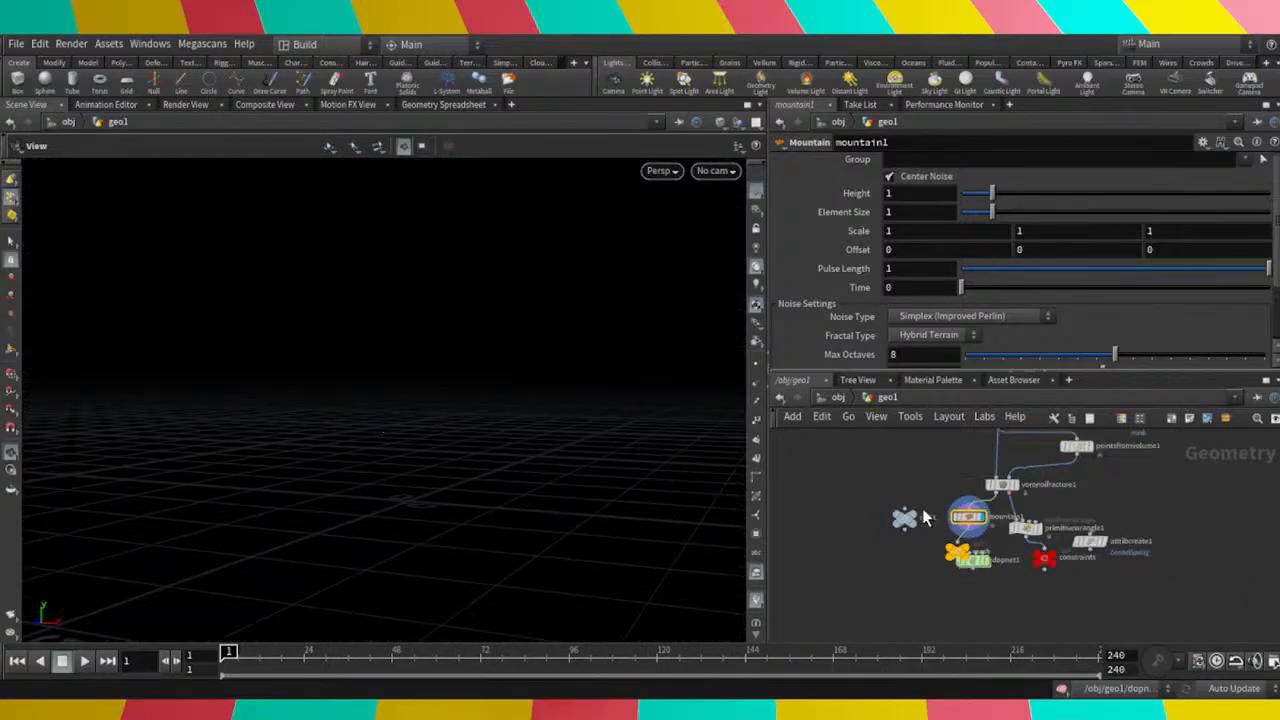
left_click(1000, 488)
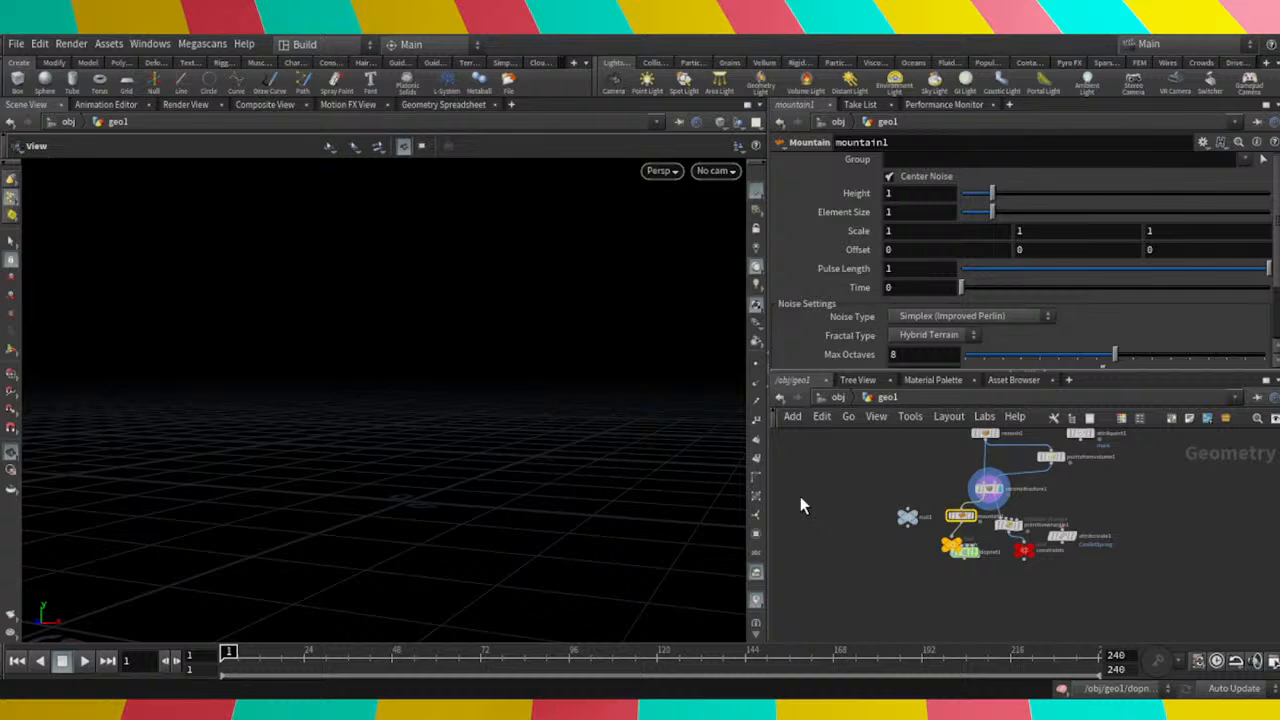
Set mountain1's Noise Type to Perlin and deselect the node.
middle_click_drag(1170, 483, 1097, 532)
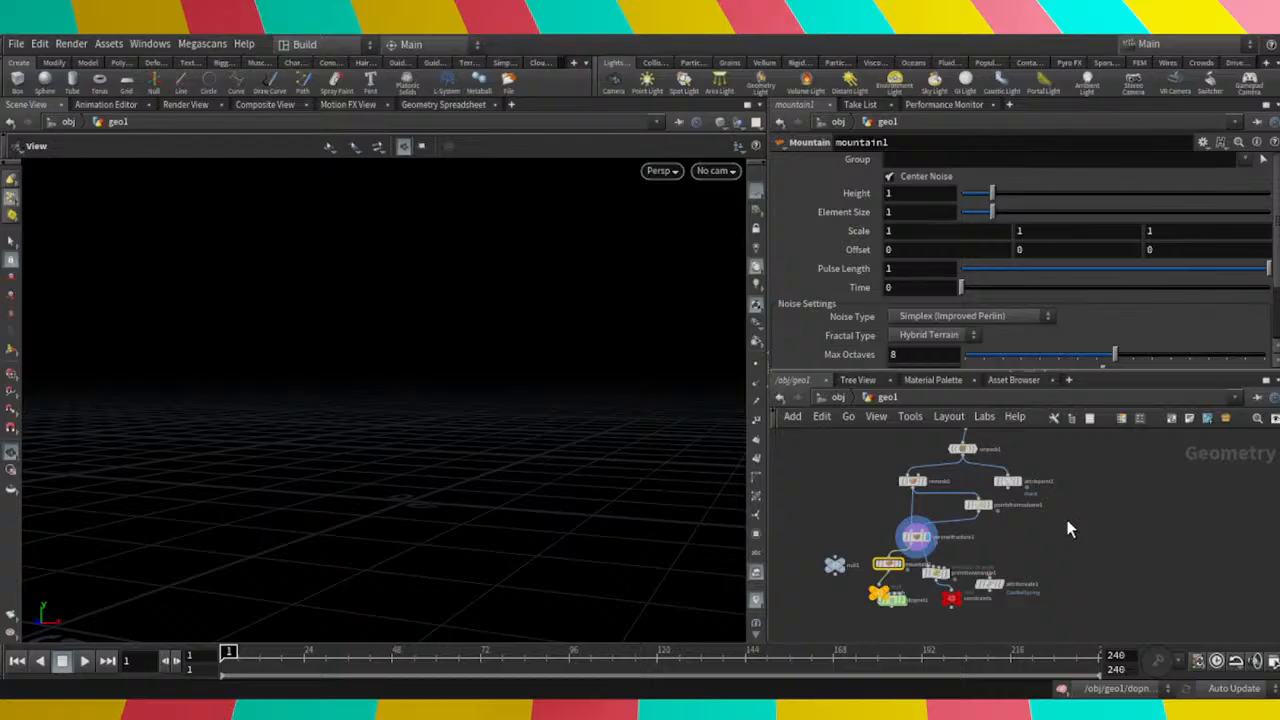
scroll(959, 524, "up", 3)
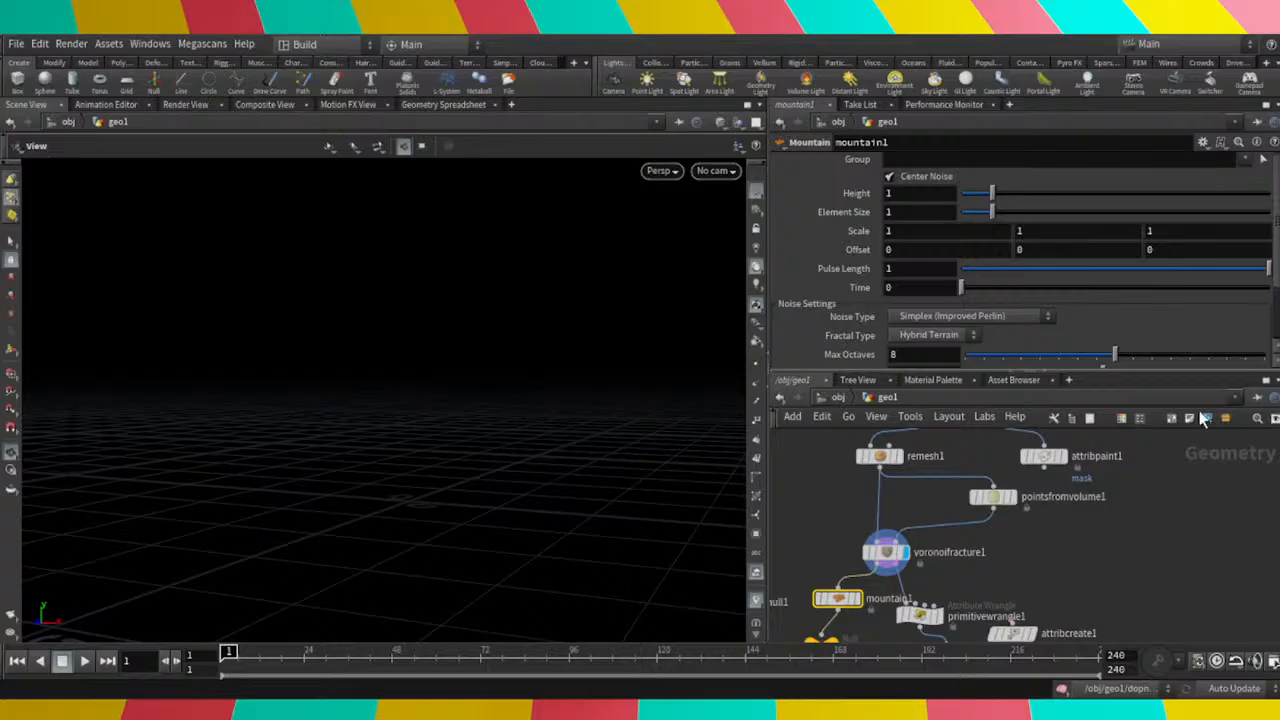
left_click(980, 356)
left_click(1017, 318)
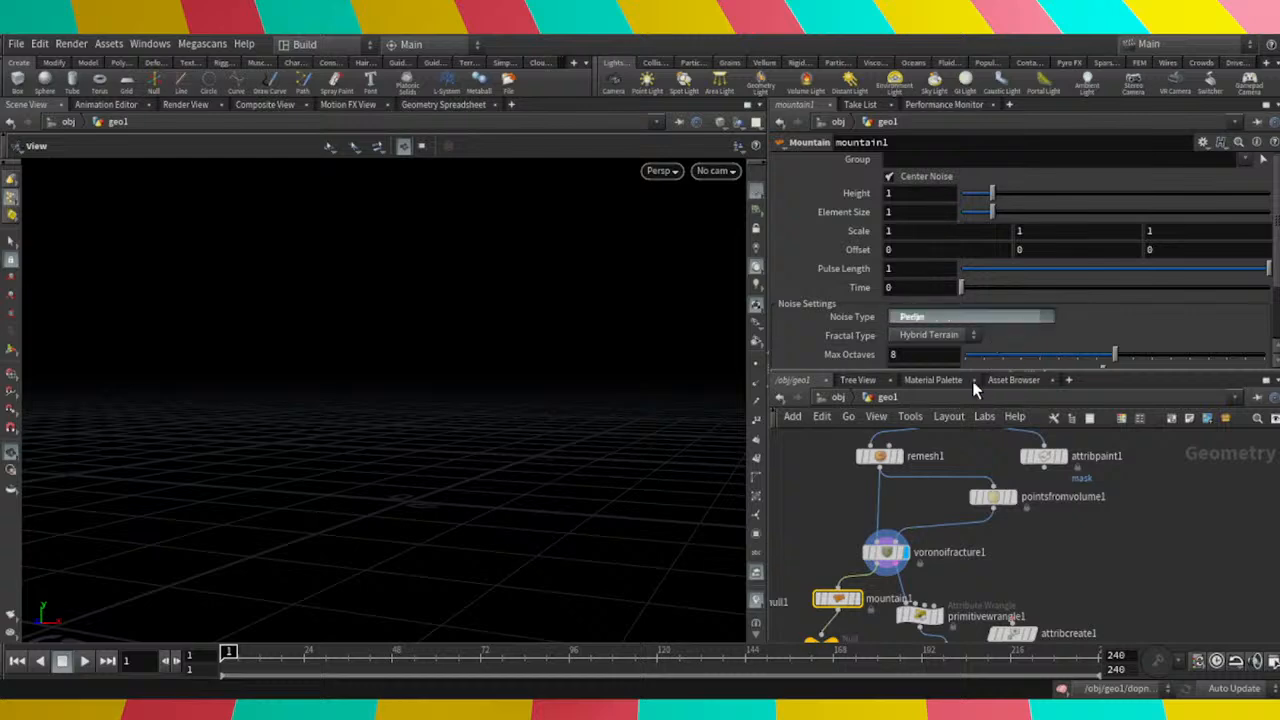
left_click(972, 373)
left_click(1020, 318)
left_click(994, 334)
left_click(992, 318)
left_click(980, 354)
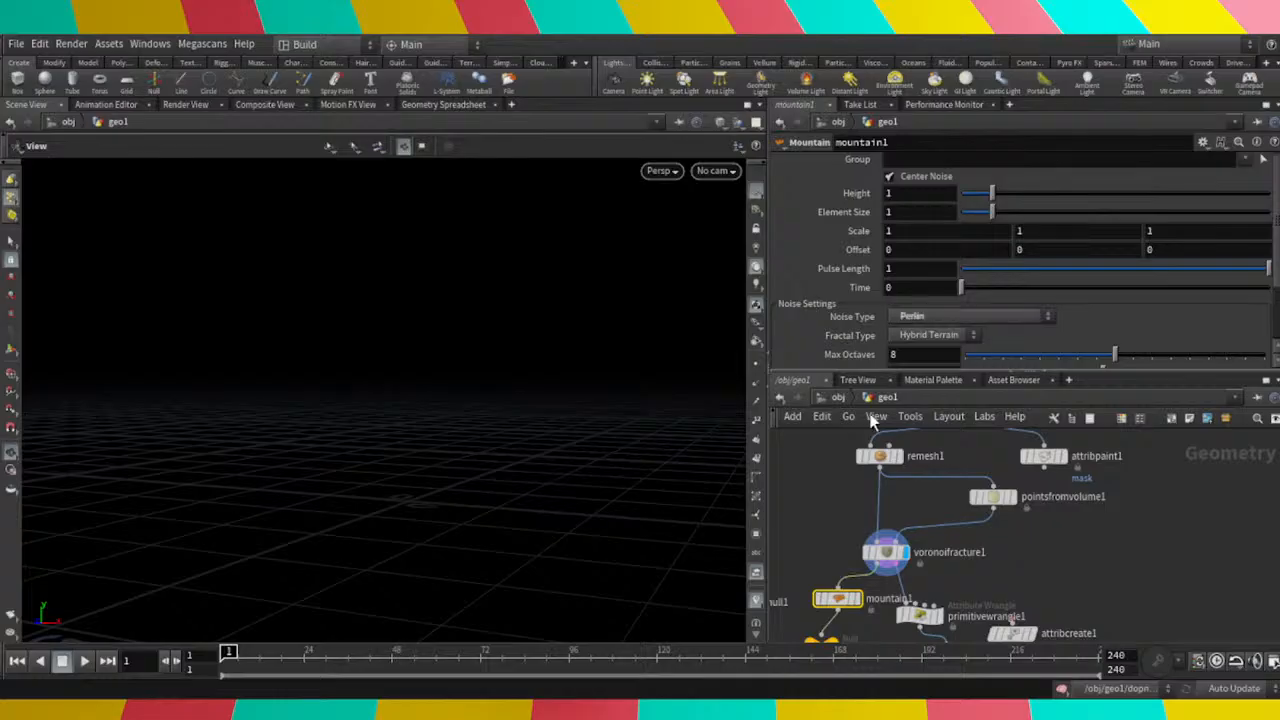
left_click(827, 508)
scroll(856, 509, "down", 4)
middle_click_drag(862, 511, 942, 486)
scroll(919, 550, "up", 6)
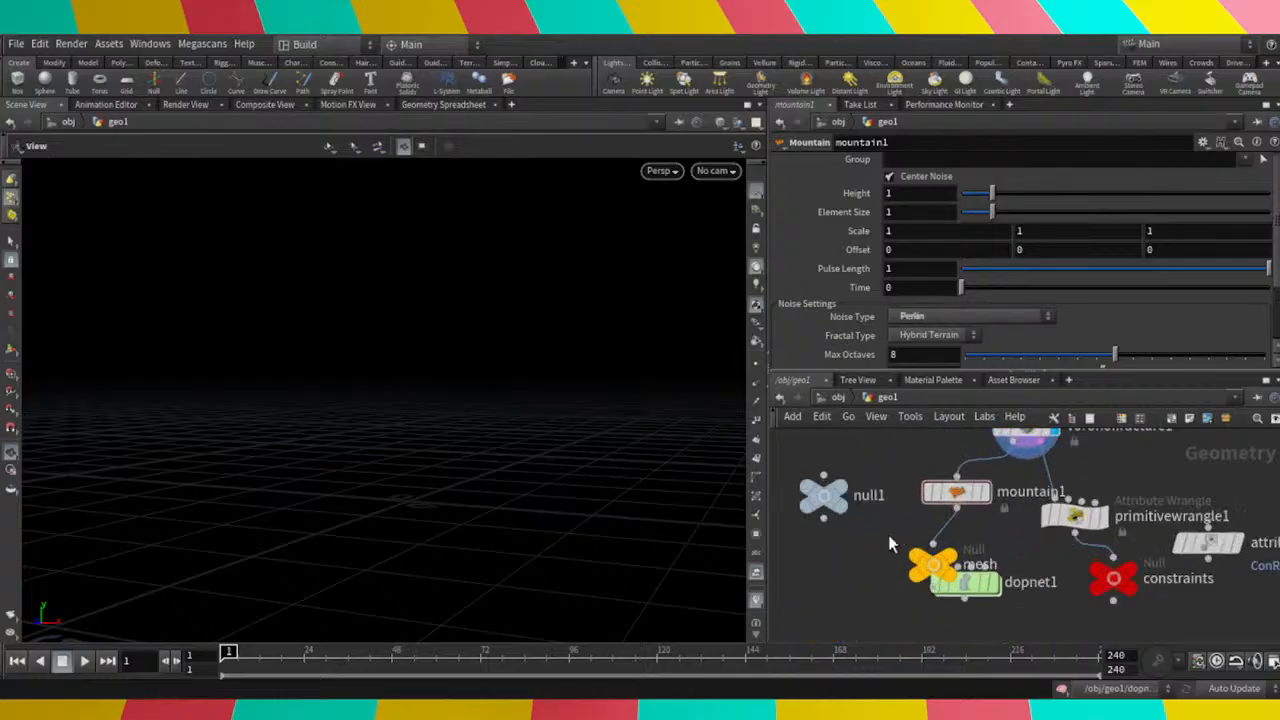
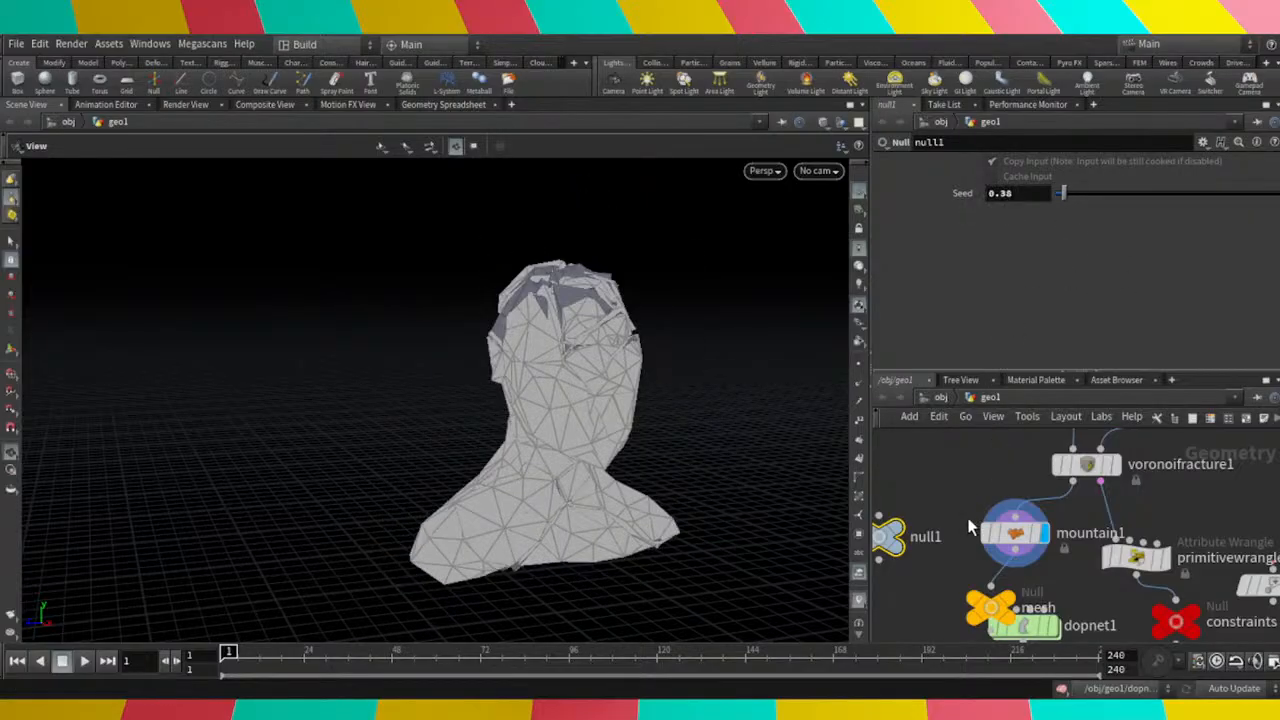
Delete the null1 node that holds the Seed parameter.
scroll(960, 535, "down", 1)
middle_click_drag(972, 508, 1034, 497)
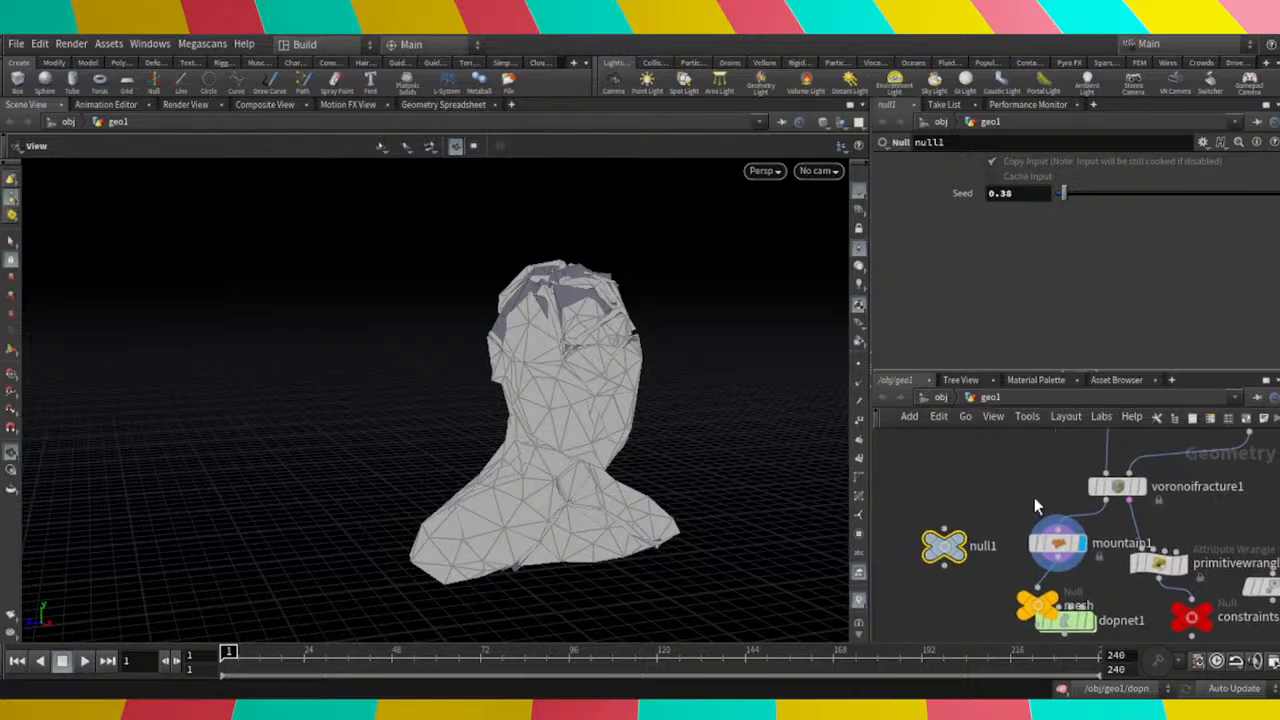
scroll(948, 553, "up", 3)
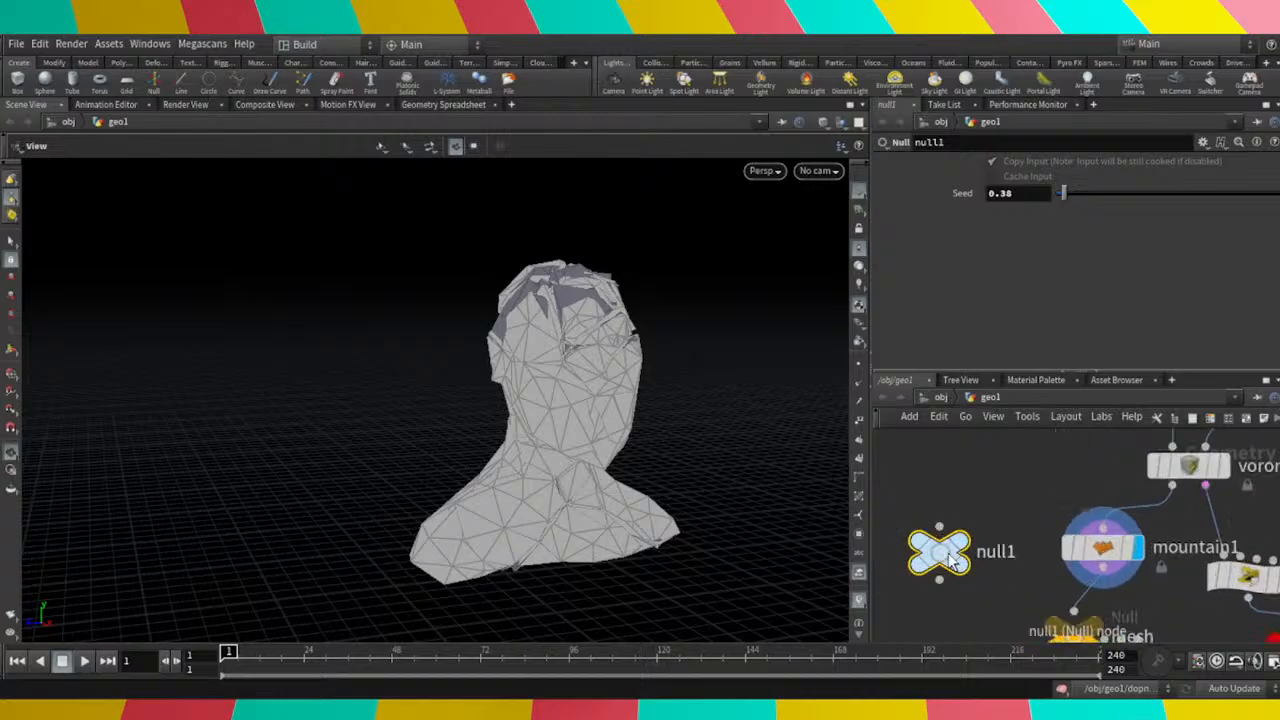
key("Delete")
scroll(973, 560, "down", 3)
scroll(975, 555, "up", 5)
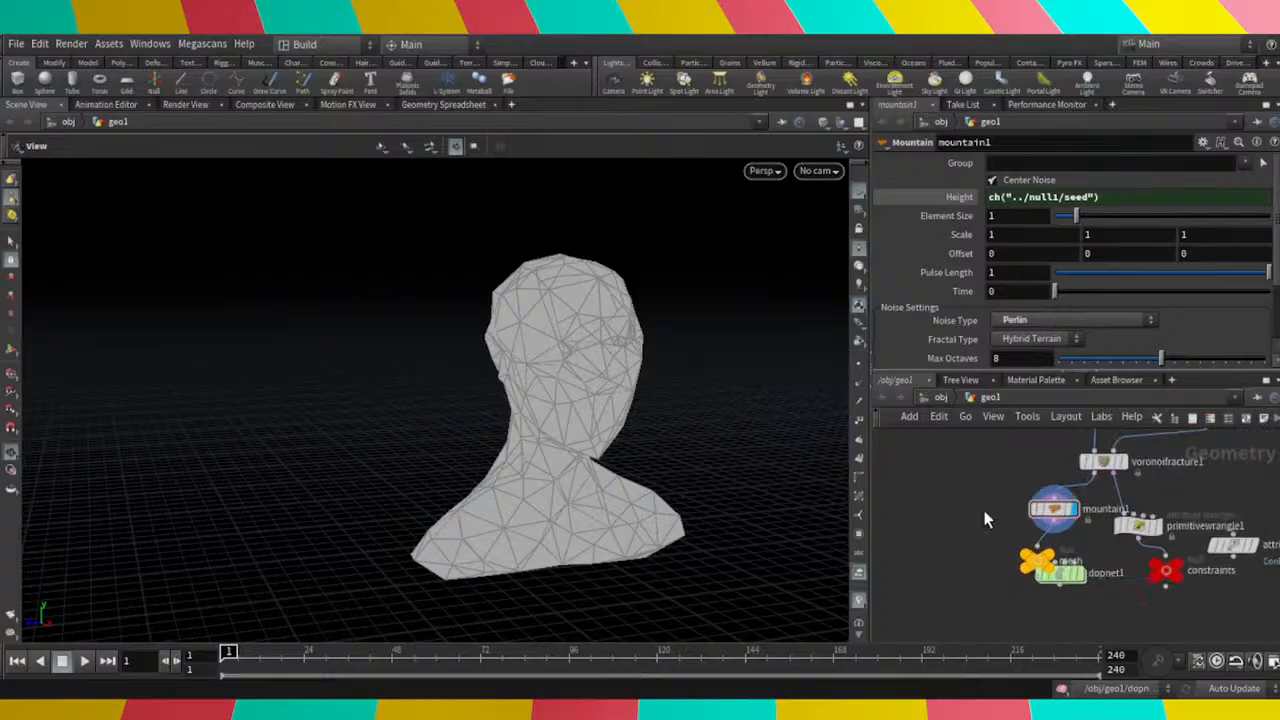
Separate the mesh null from dopnet1, then detach mountain1 from the fracture branch and delete it.
left_click_drag(1055, 569, 1013, 522)
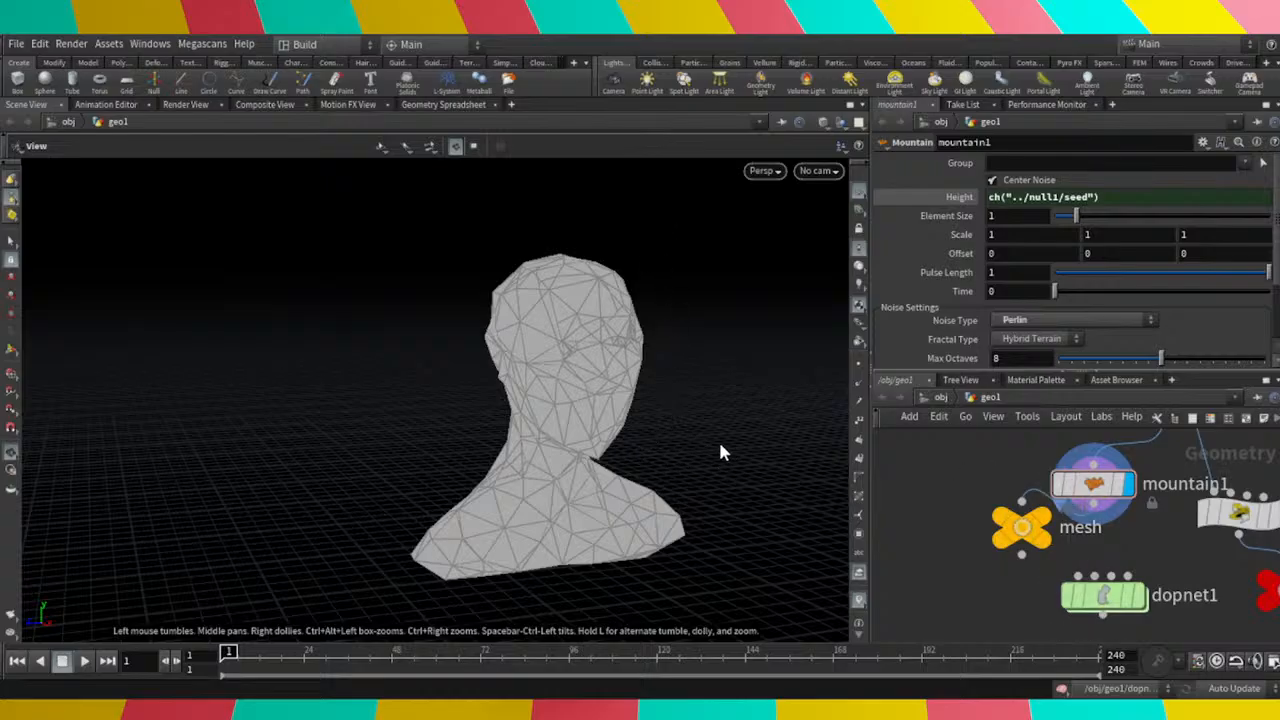
left_click_drag(1116, 495, 1032, 572)
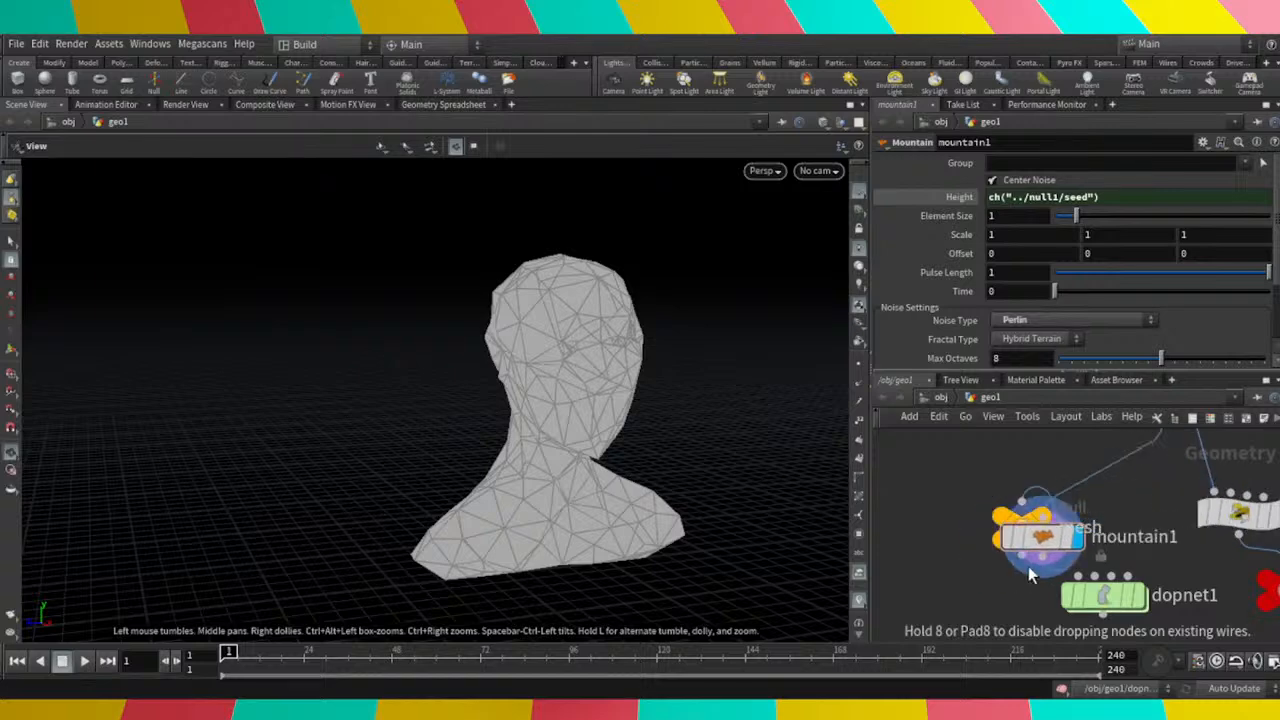
key("ctrl+z")
left_click_drag(1094, 485, 898, 468)
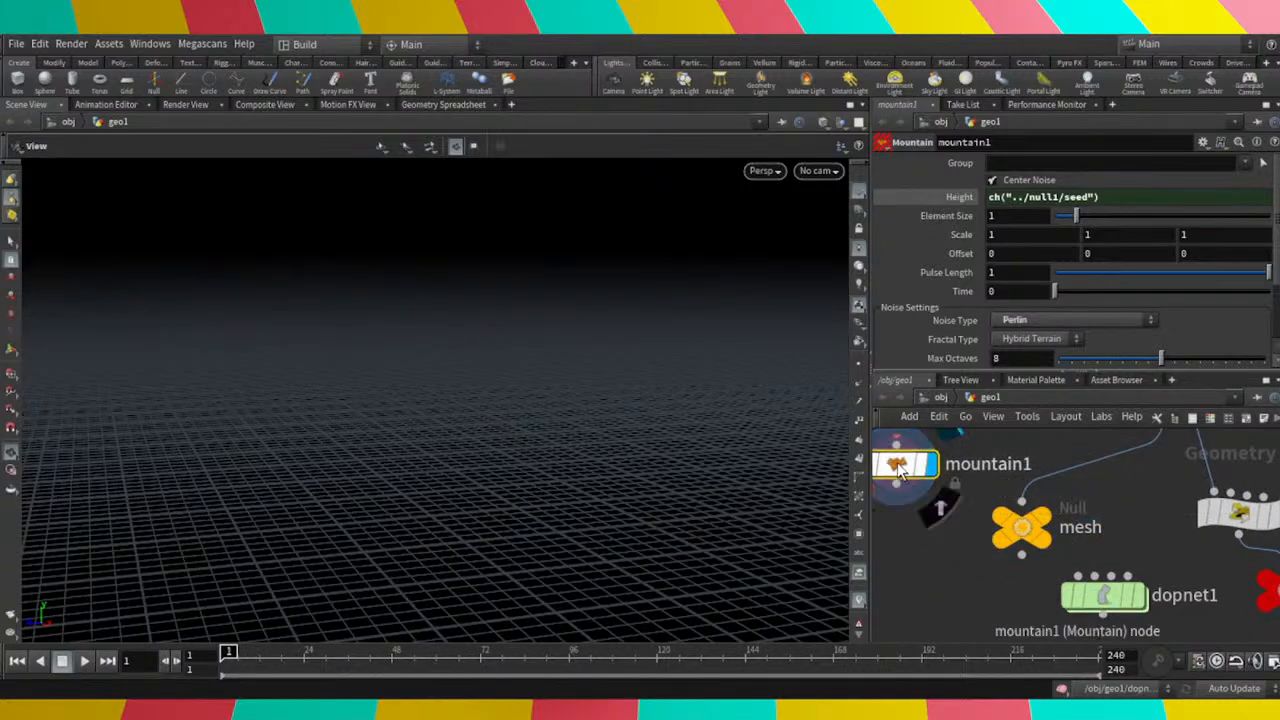
key("Delete")
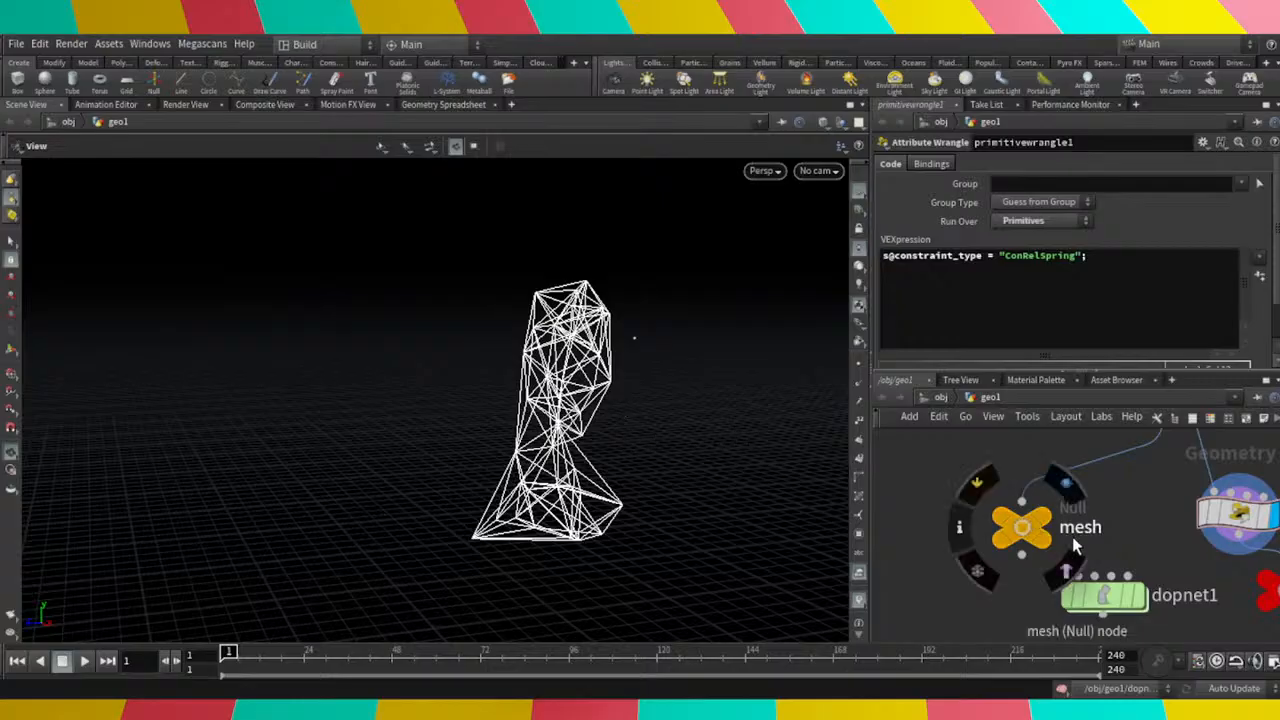
Set the display flag on voronoifracture1 and view the fractured head from another angle.
scroll(1142, 503, "down", 5)
middle_click_drag(1141, 502, 1129, 560)
scroll(1154, 512, "up", 1)
scroll(1157, 518, "up", 2)
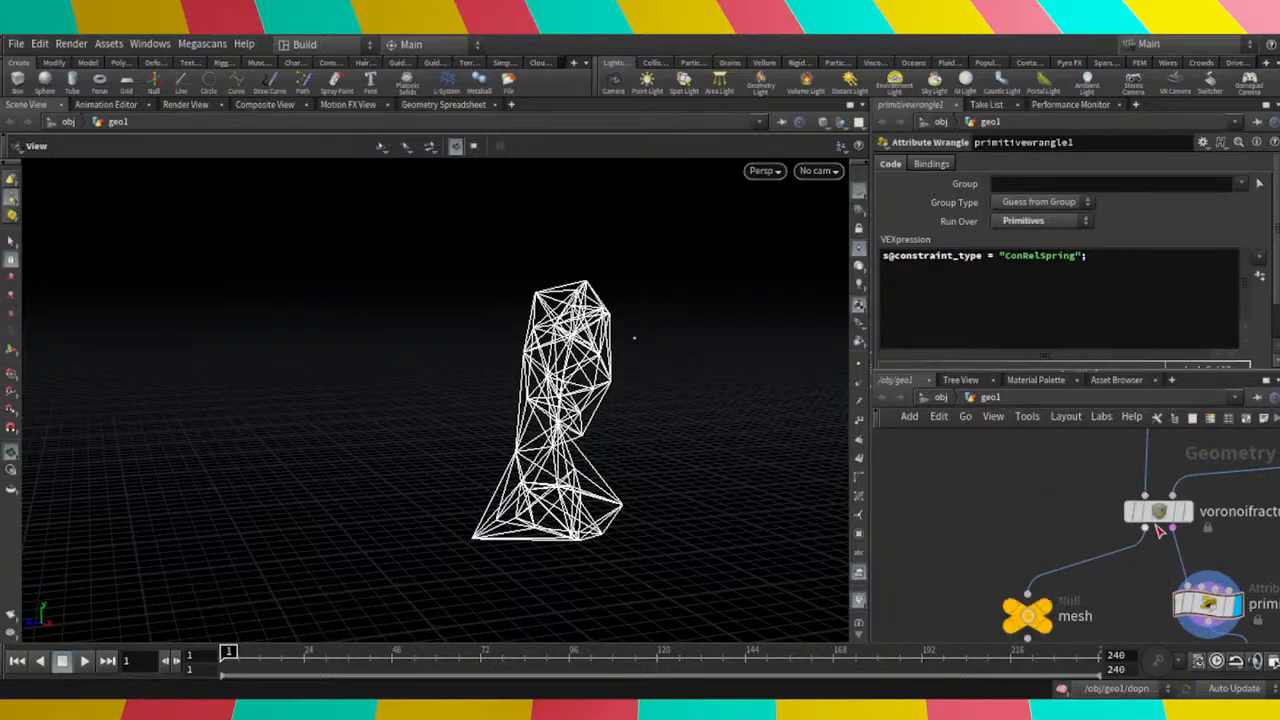
left_click(1155, 512)
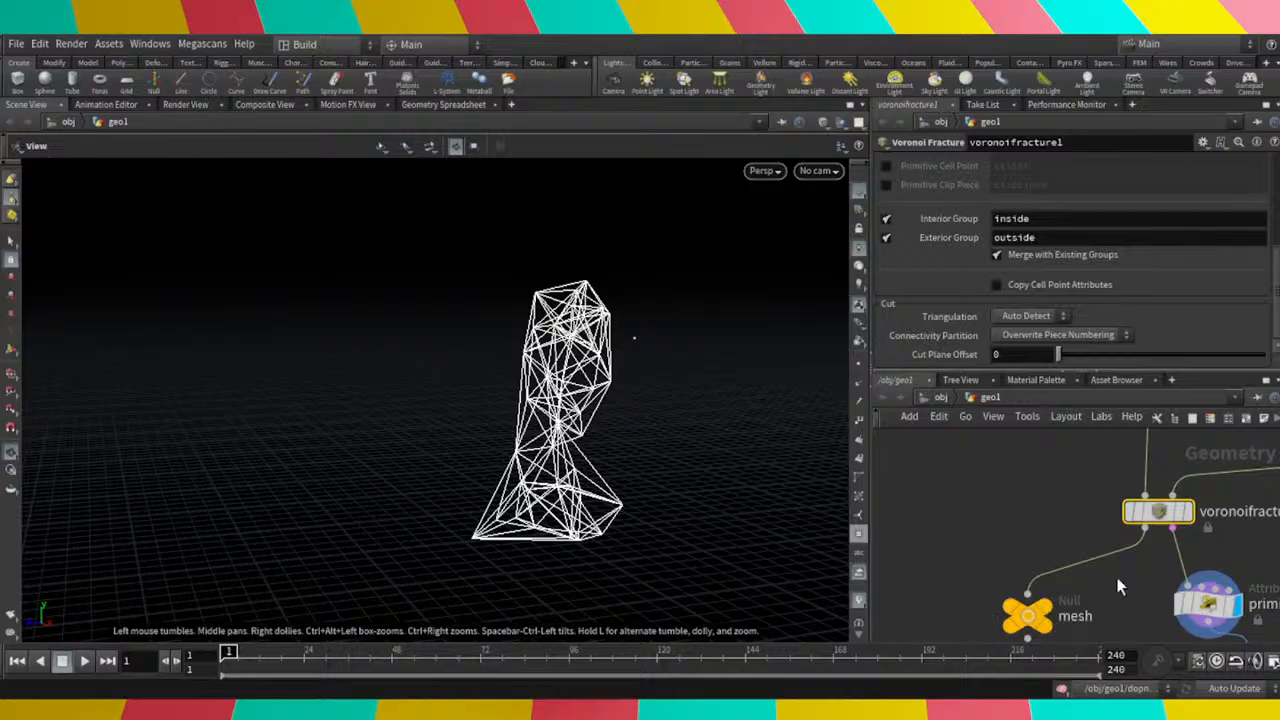
left_click(1184, 511)
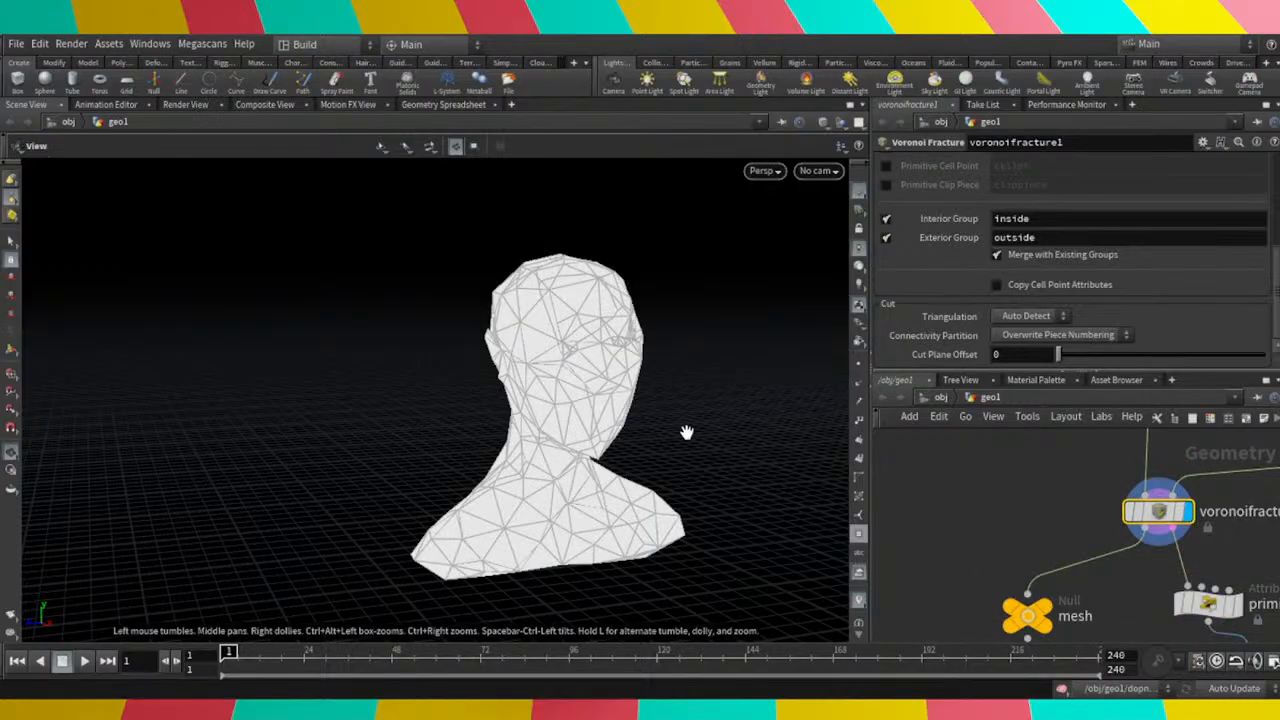
scroll(986, 544, "down", 4)
scroll(520, 380, "up", 2)
left_click_drag(520, 380, 566, 368)
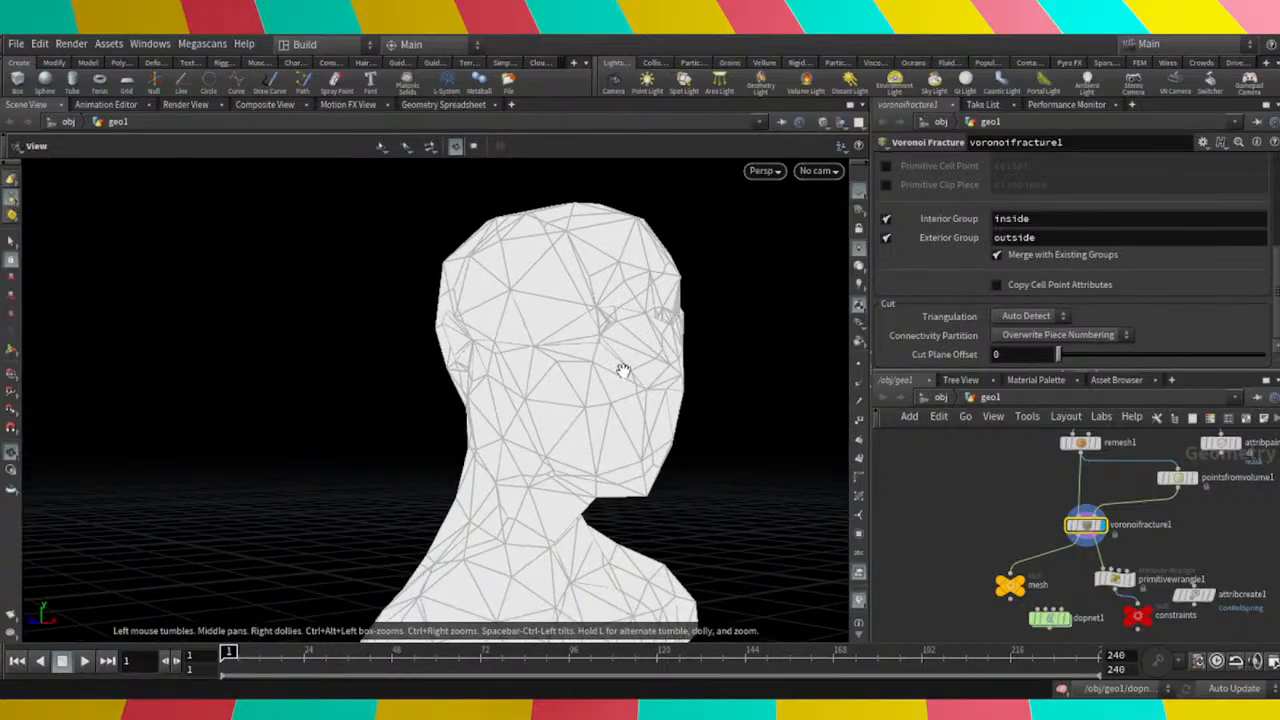
left_click_drag(655, 535, 797, 533)
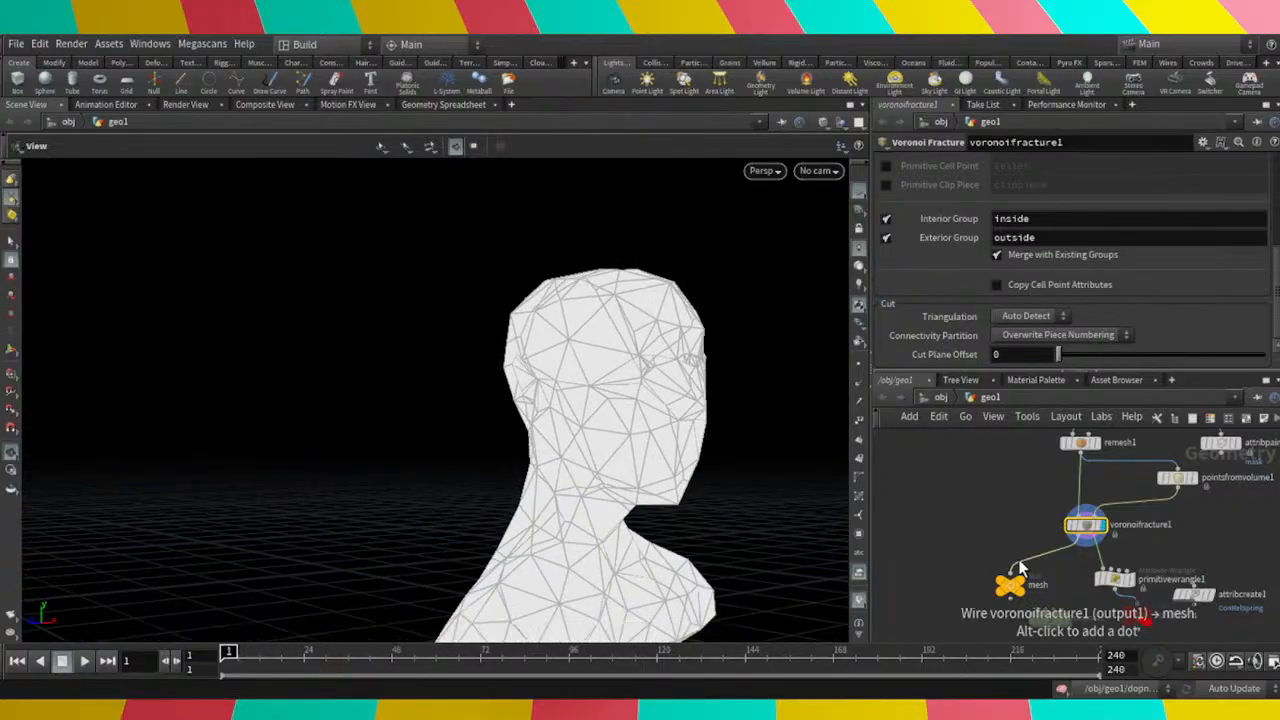
Set the display flag on the mesh null and enter the dopnet1 network.
scroll(1004, 554, "up", 4)
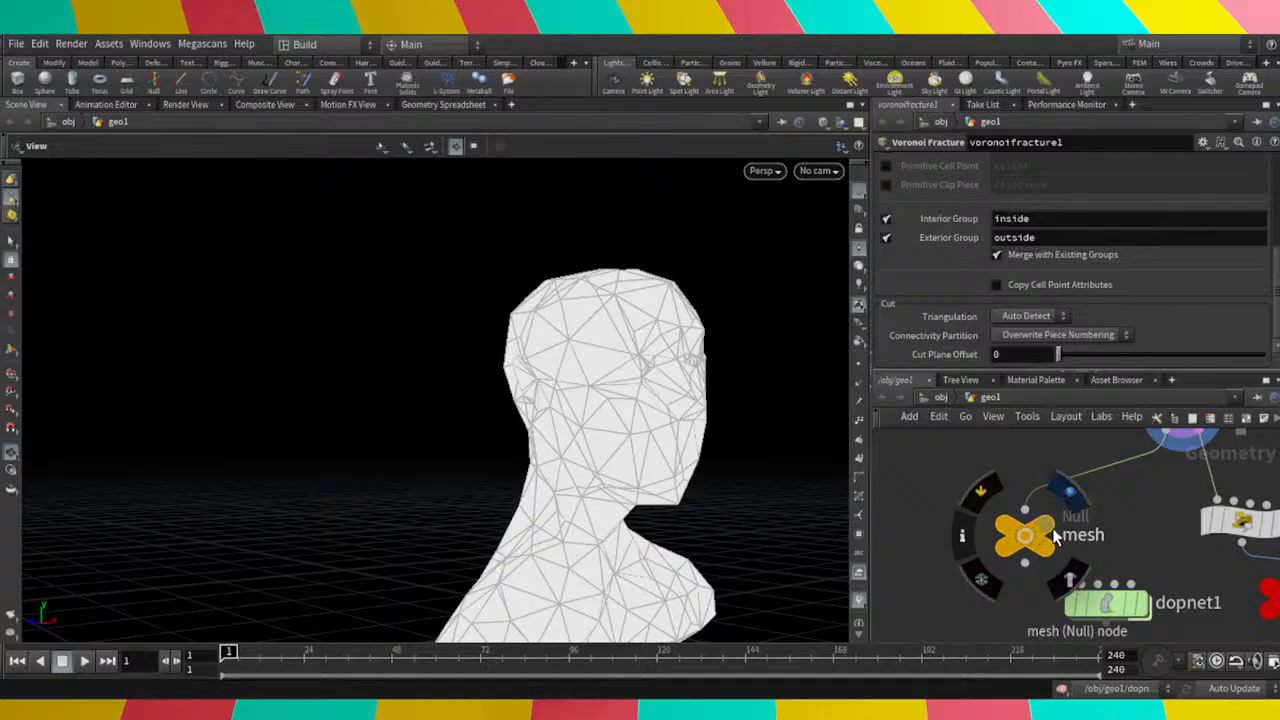
scroll(1175, 565, "down", 3)
scroll(1140, 545, "up", 2)
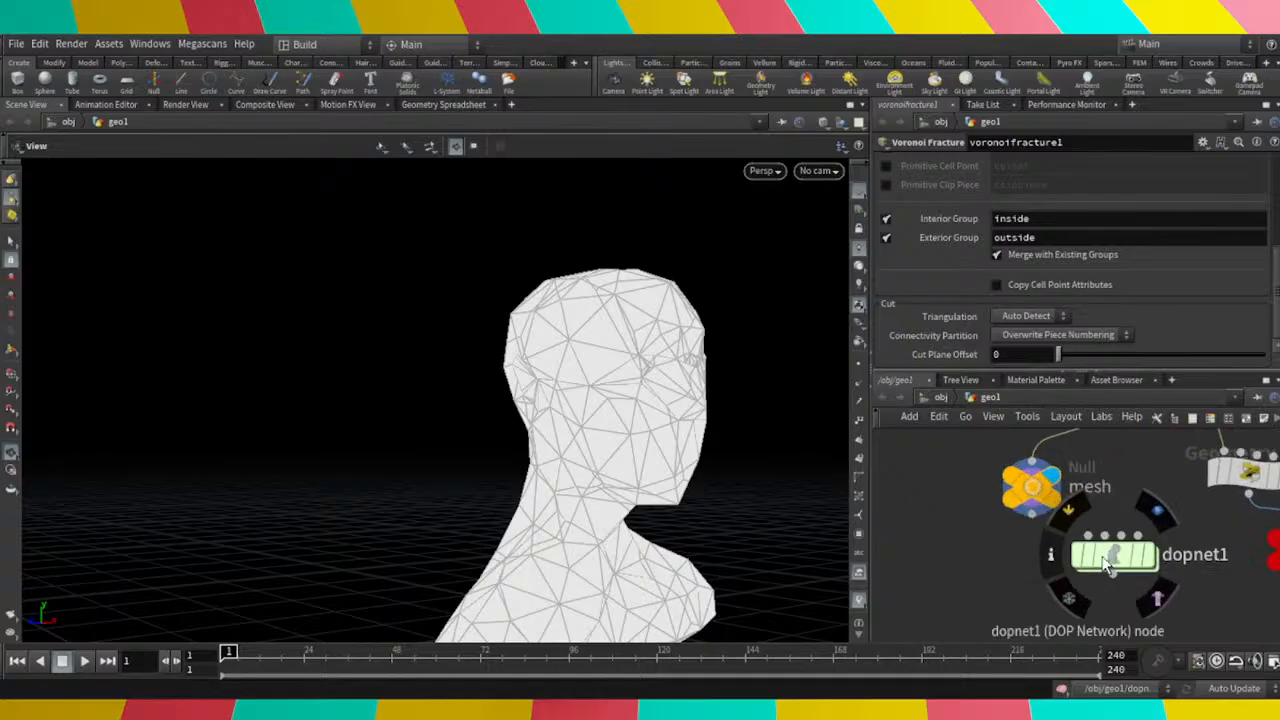
double_click(1110, 556)
scroll(1154, 542, "up", 2)
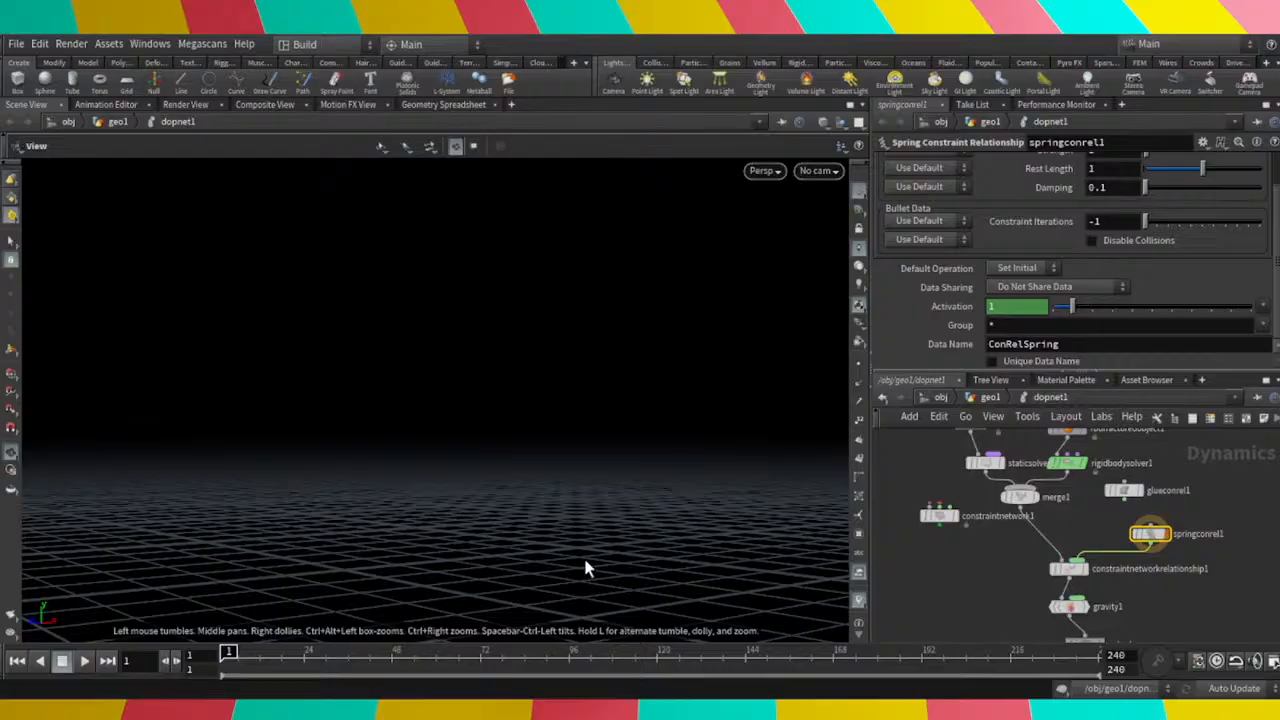
Save the current scene and open the FlipFructure.hip file.
key("ctrl+s")
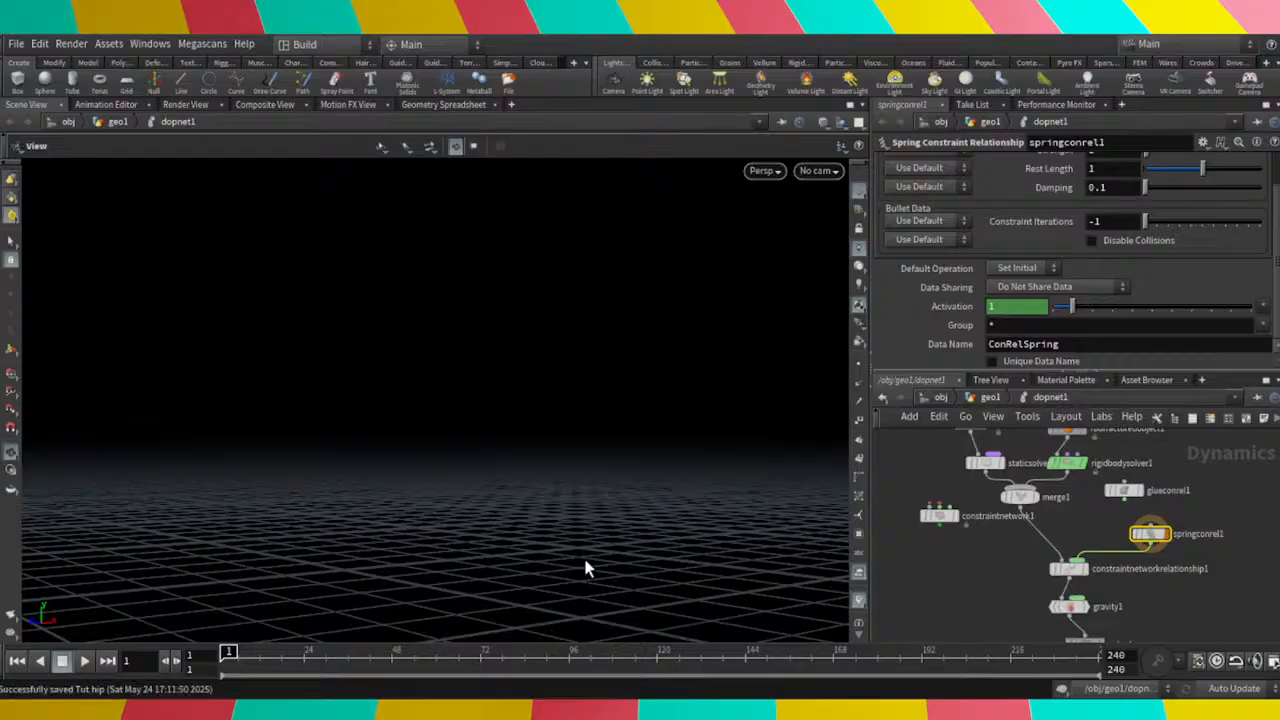
left_click(13, 46)
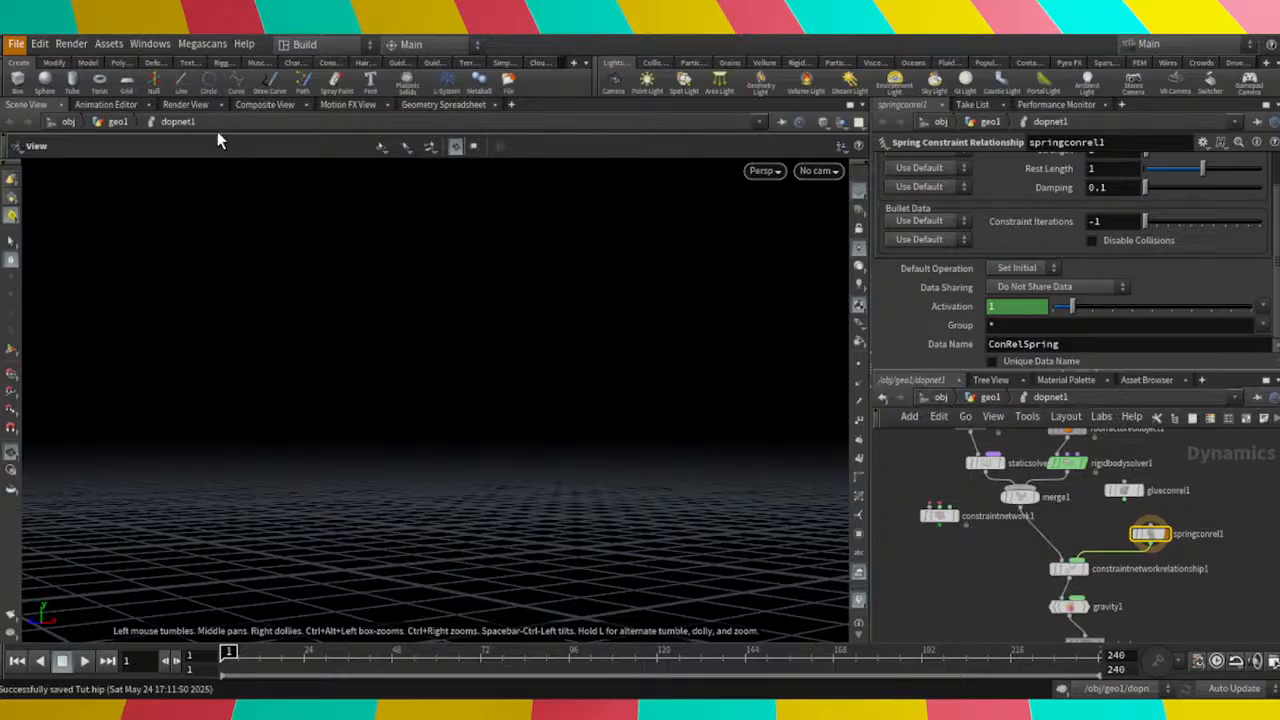
left_click(285, 198)
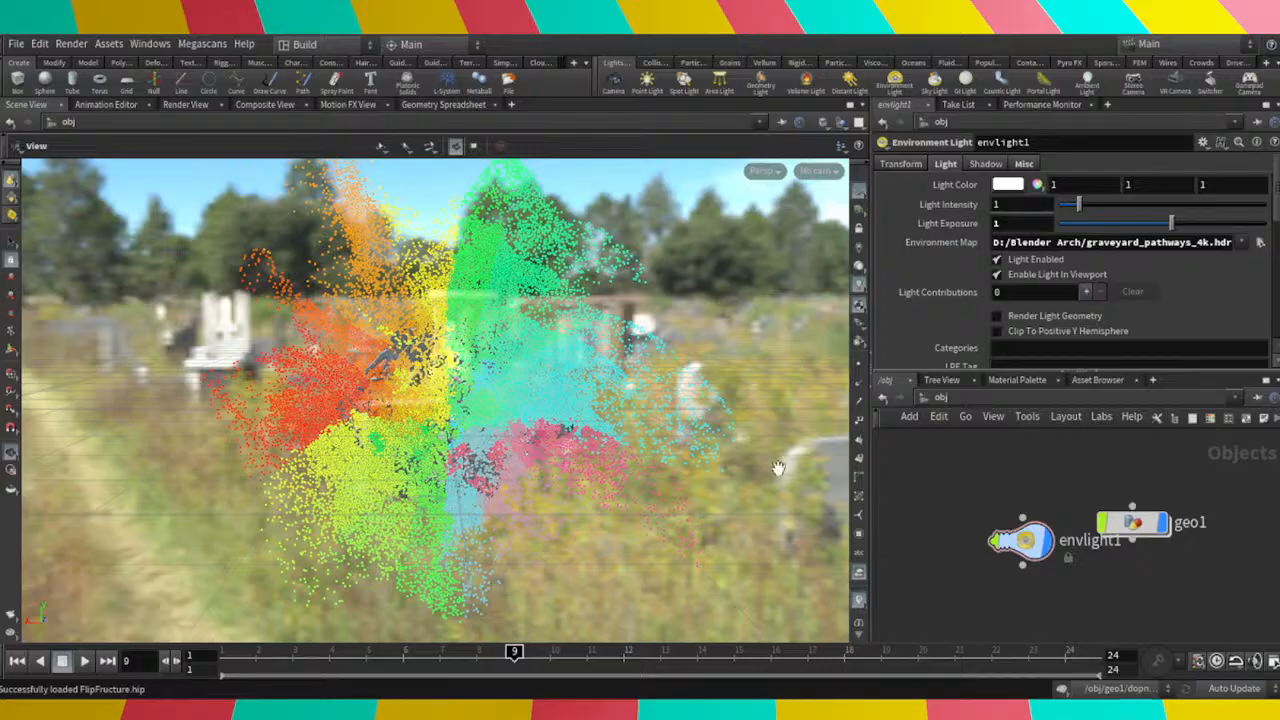
Enter geo1 and look over its node network, from the final output nodes back up to the source branches.
left_click(1131, 523)
double_click(1131, 524)
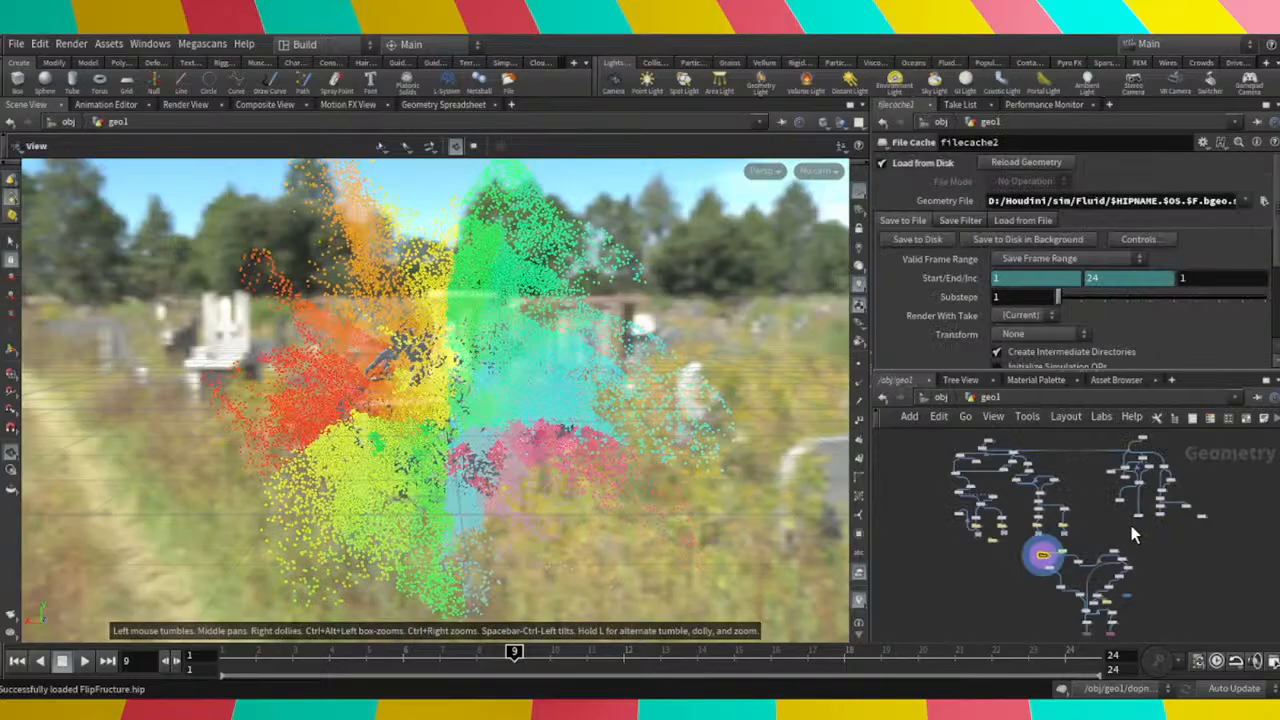
scroll(1008, 588, "up", 3)
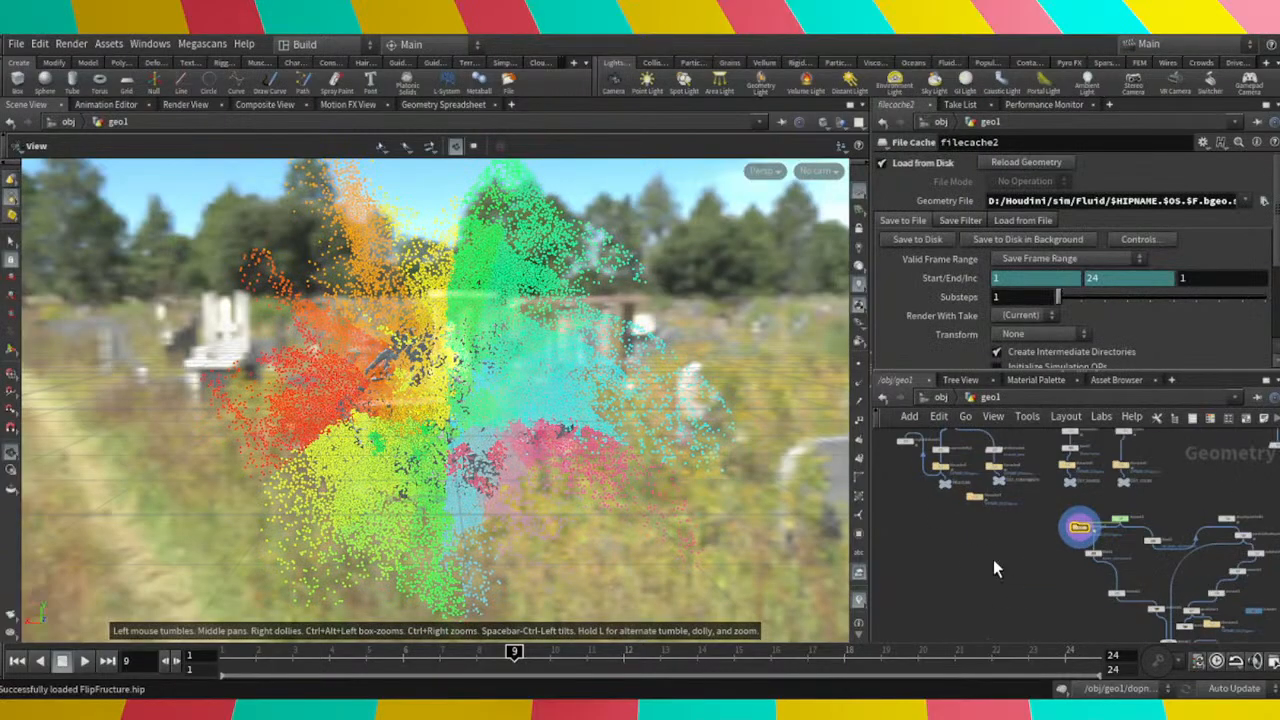
middle_click_drag(994, 564, 951, 508)
scroll(955, 509, "down", 2)
scroll(1030, 590, "up", 3)
scroll(1140, 560, "up", 4)
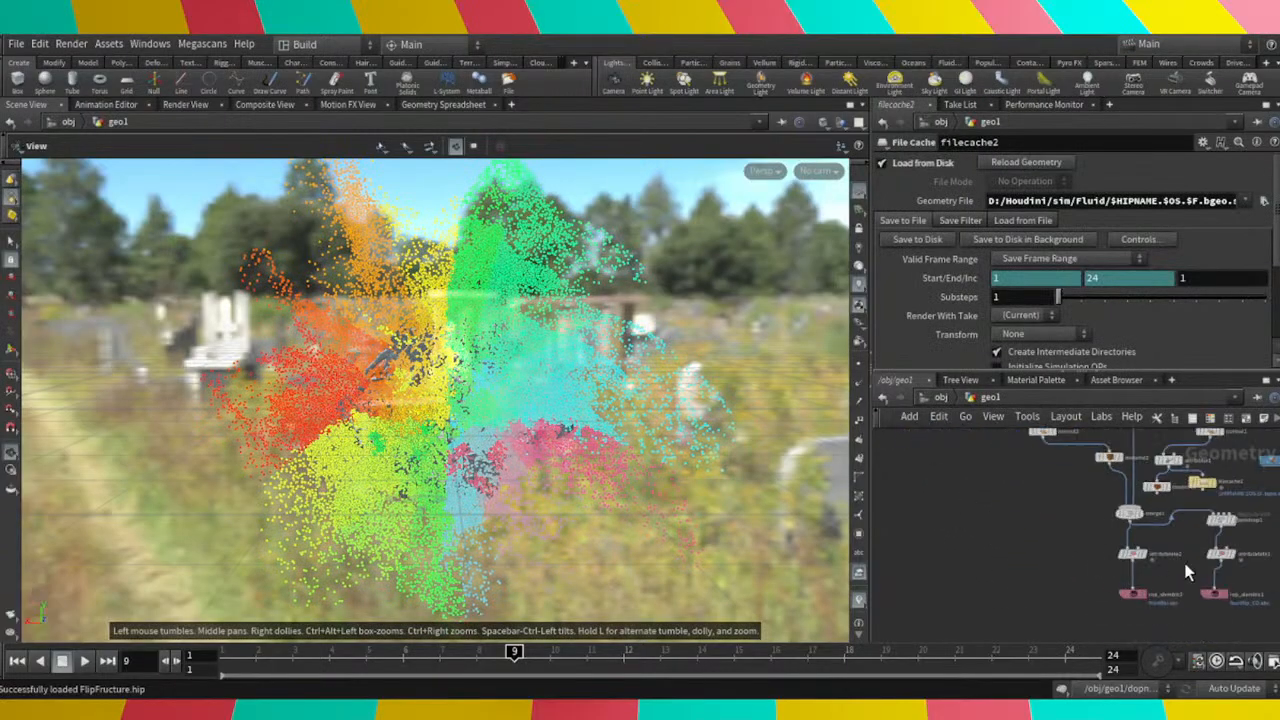
scroll(1183, 565, "down", 5)
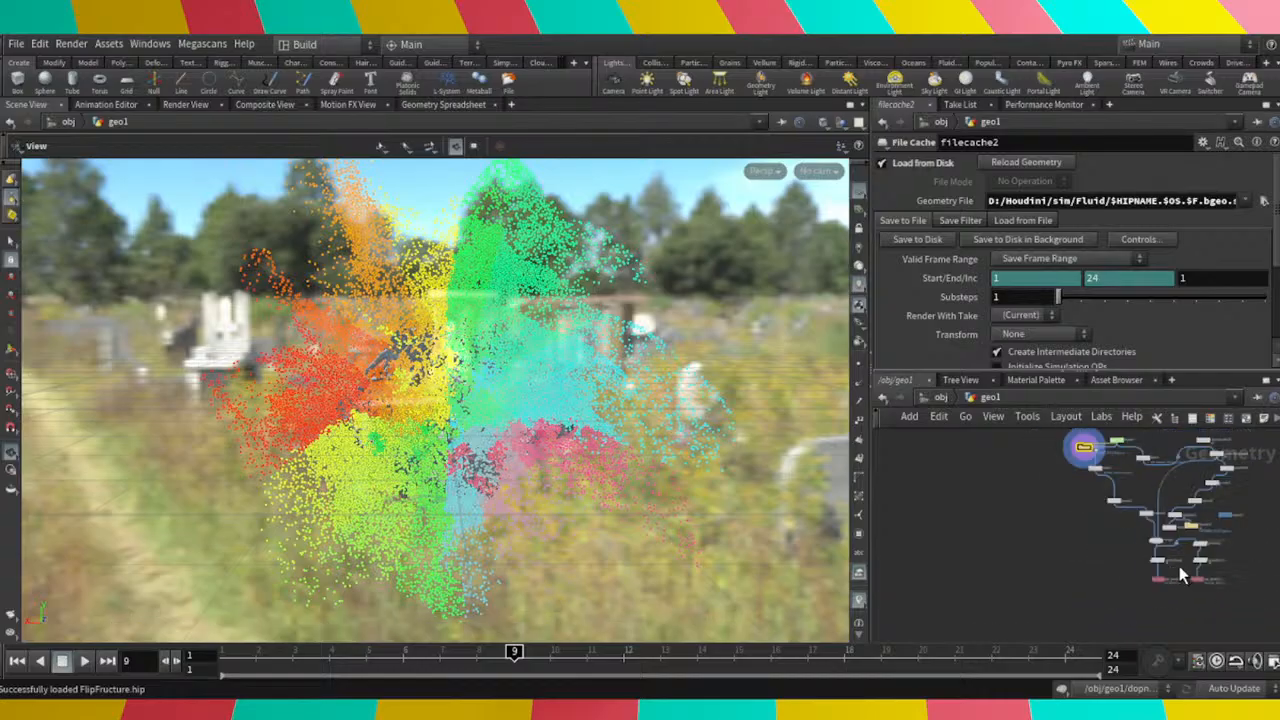
middle_click_drag(1058, 526, 1103, 610)
middle_click_drag(1054, 549, 1071, 615)
scroll(957, 497, "up", 2)
middle_click_drag(957, 502, 958, 570)
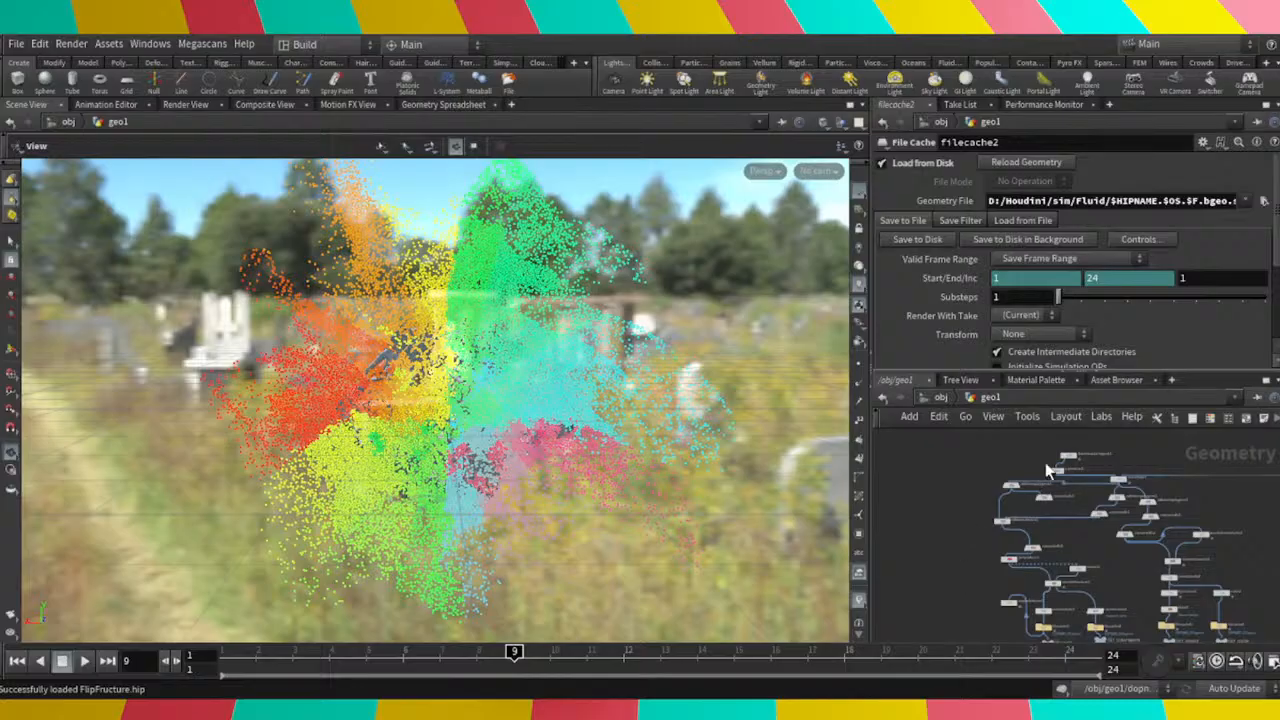
Examine the VDB and fracture branches from fbxcharacterimport1 down to the file caches and output nulls.
scroll(1045, 462, "up", 3)
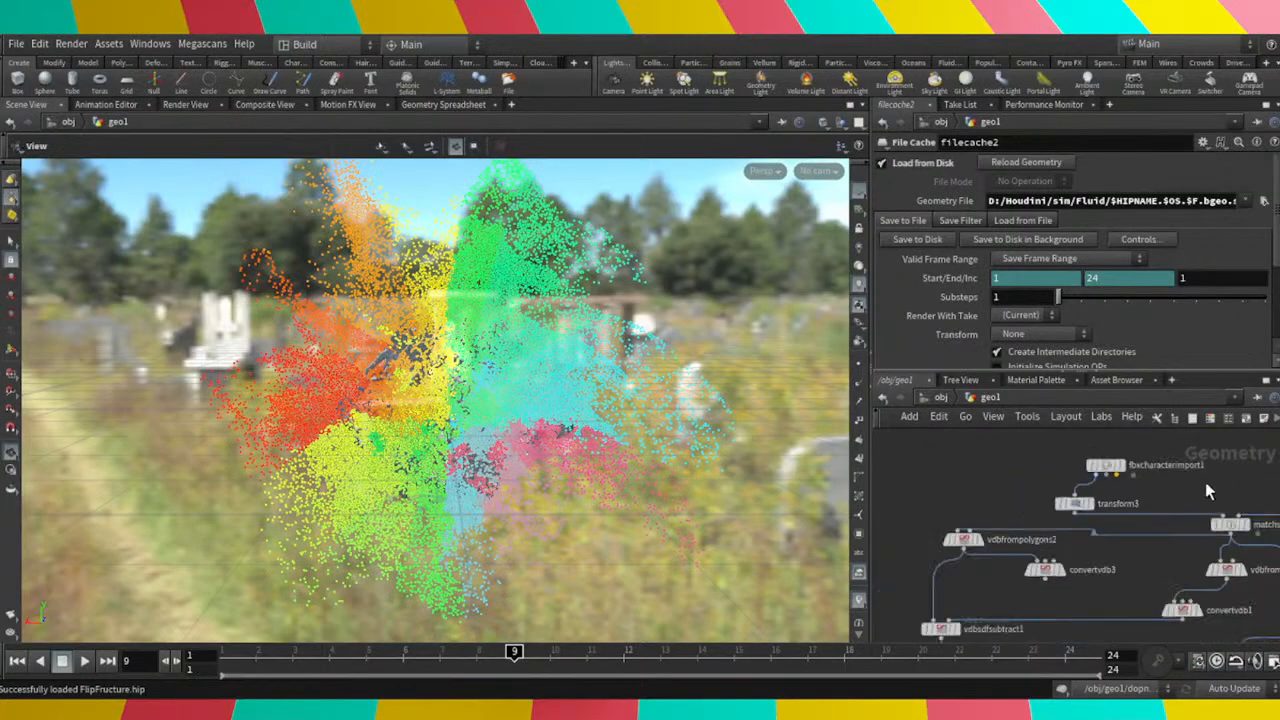
scroll(1206, 484, "down", 1)
scroll(1206, 484, "up", 2)
scroll(1206, 484, "down", 4)
middle_click_drag(1174, 545, 1136, 494)
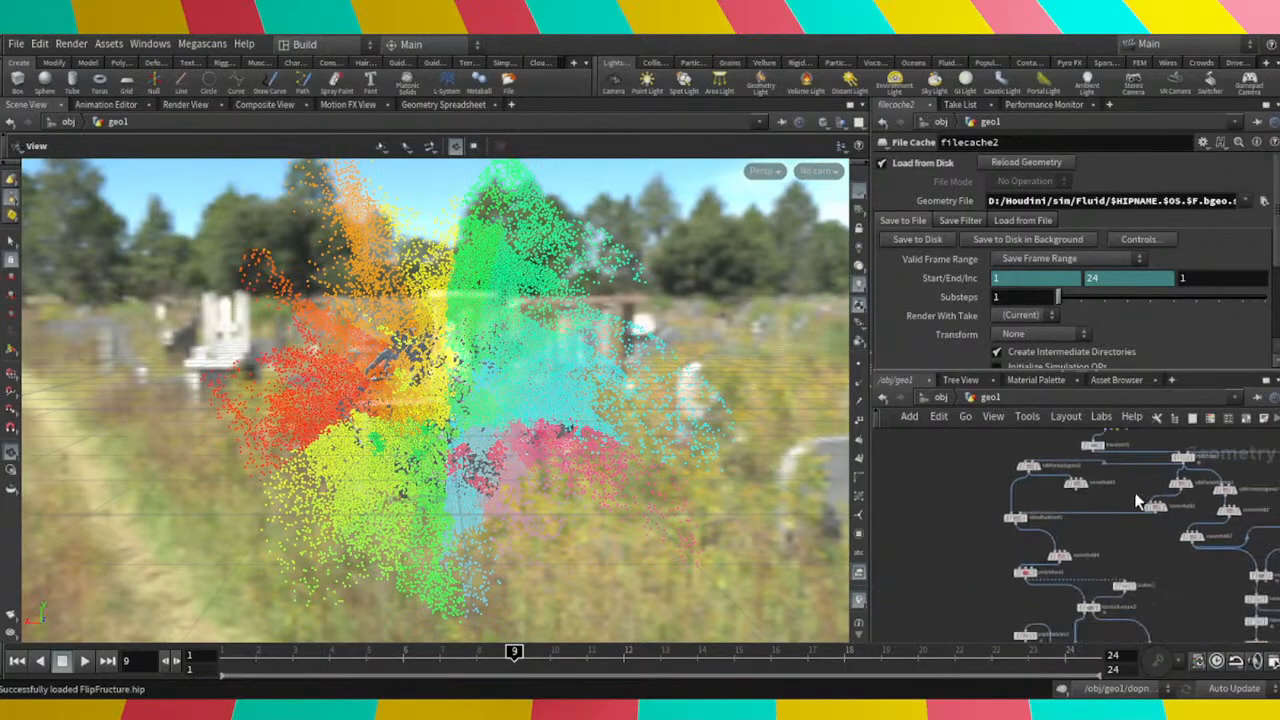
scroll(1132, 512, "up", 3)
scroll(1039, 555, "down", 2)
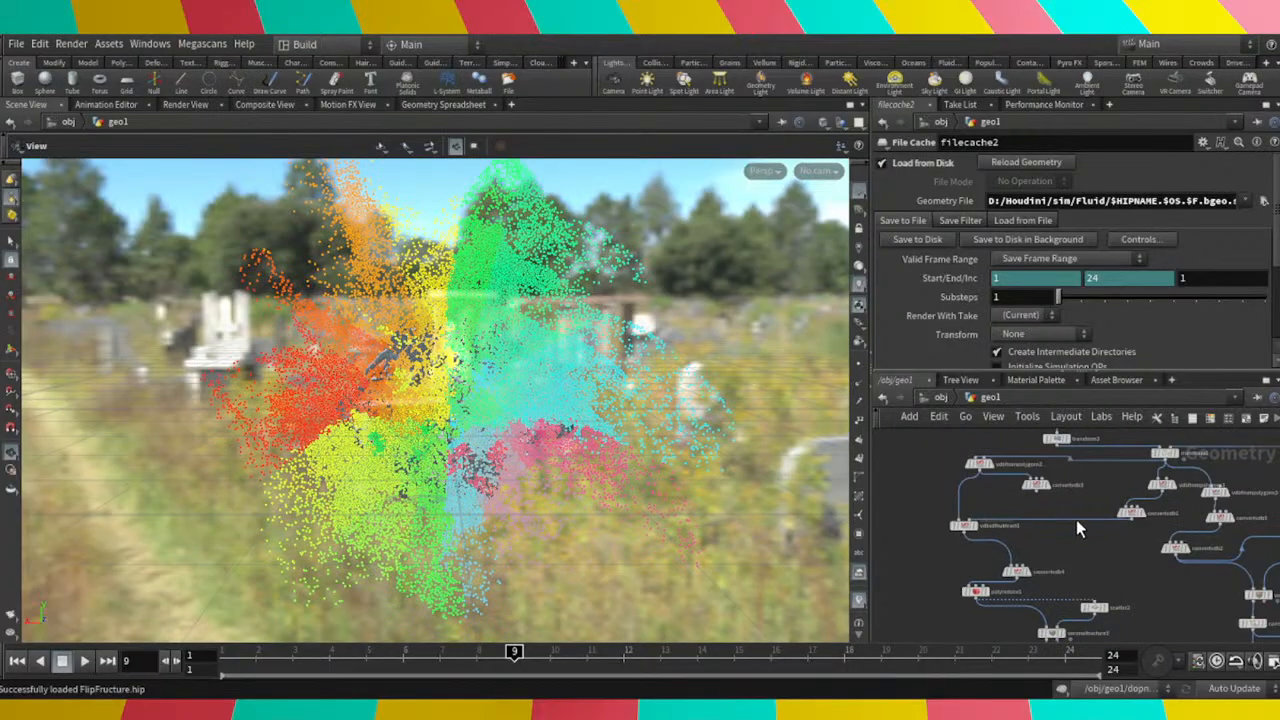
middle_click_drag(1129, 566, 1157, 540)
scroll(1111, 521, "up", 3)
scroll(1146, 557, "down", 2)
scroll(1157, 540, "down", 2)
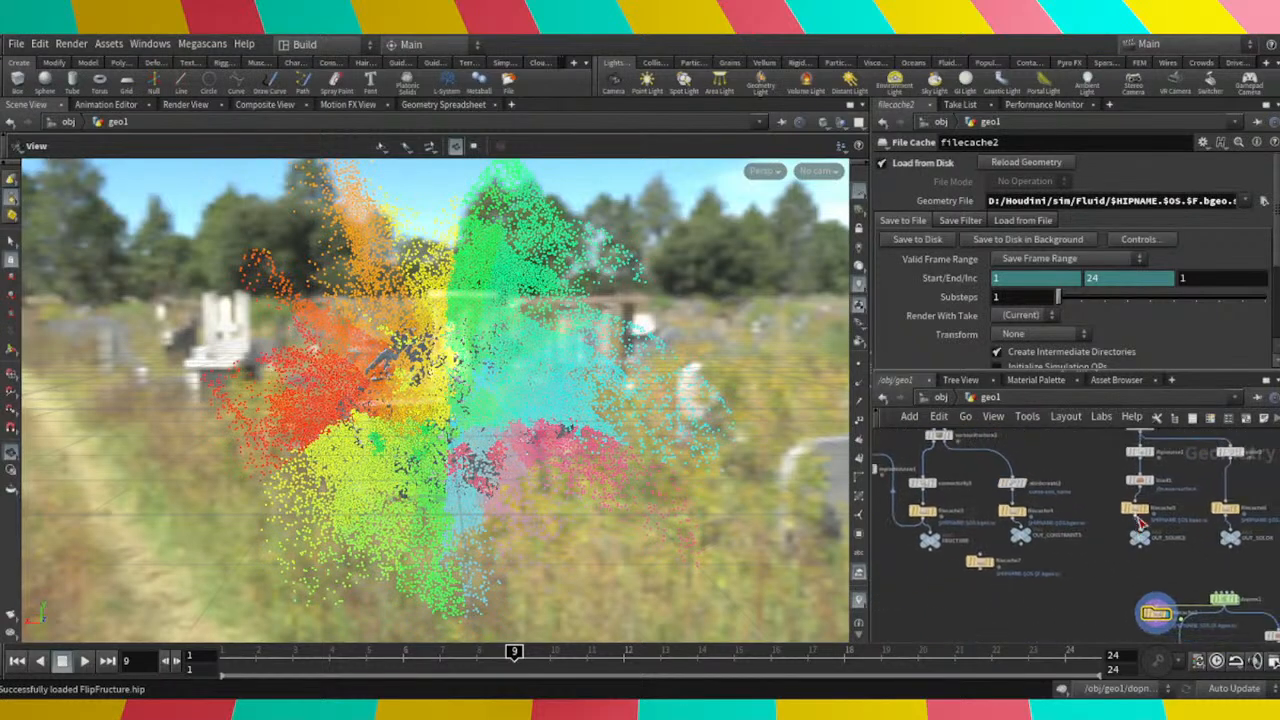
Inspect filecache6, the OUT_CONSTRAINTS null, and the constraint_name attribute with its string value in attribcreate2.
left_click(1228, 511)
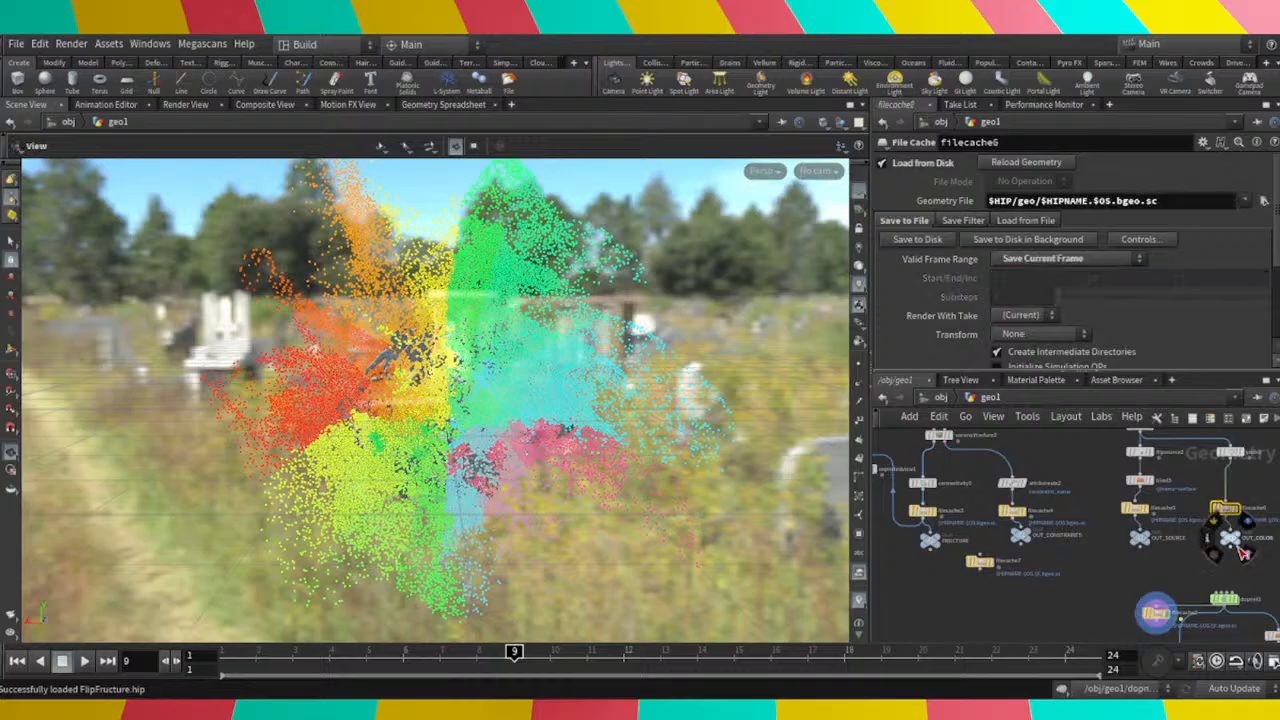
scroll(1245, 553, "up", 2)
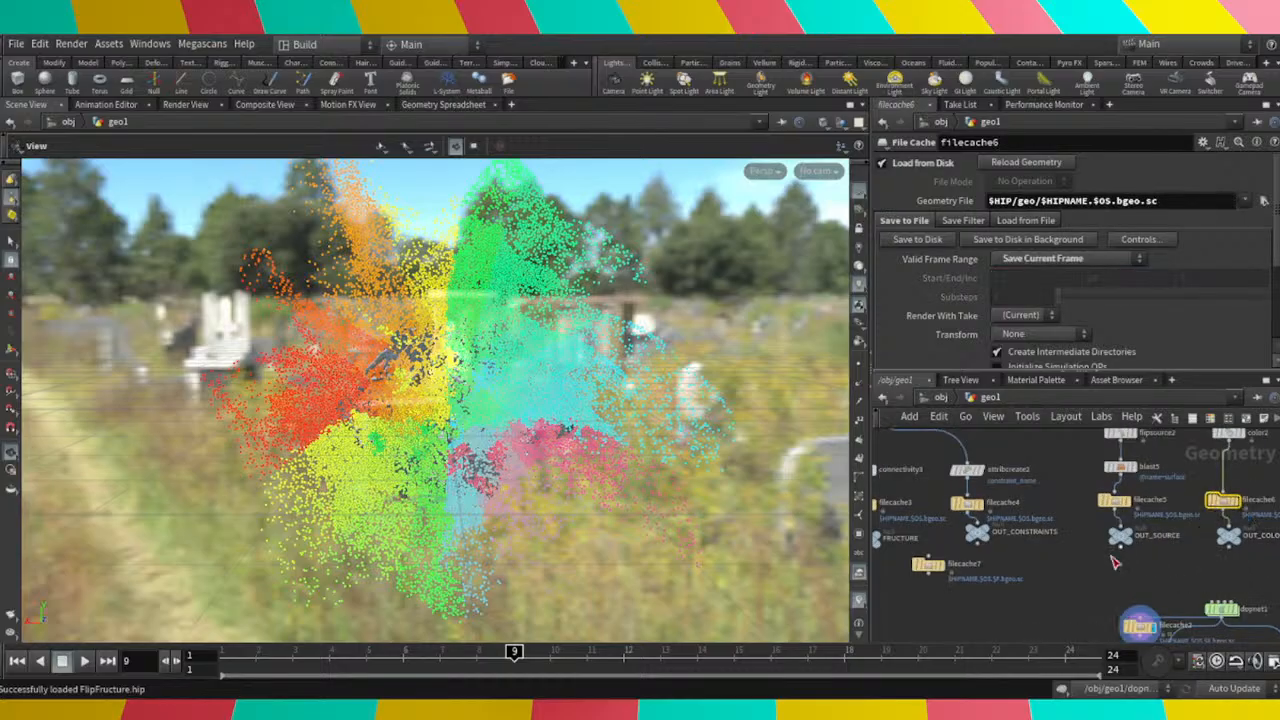
middle_click_drag(1092, 563, 1166, 542)
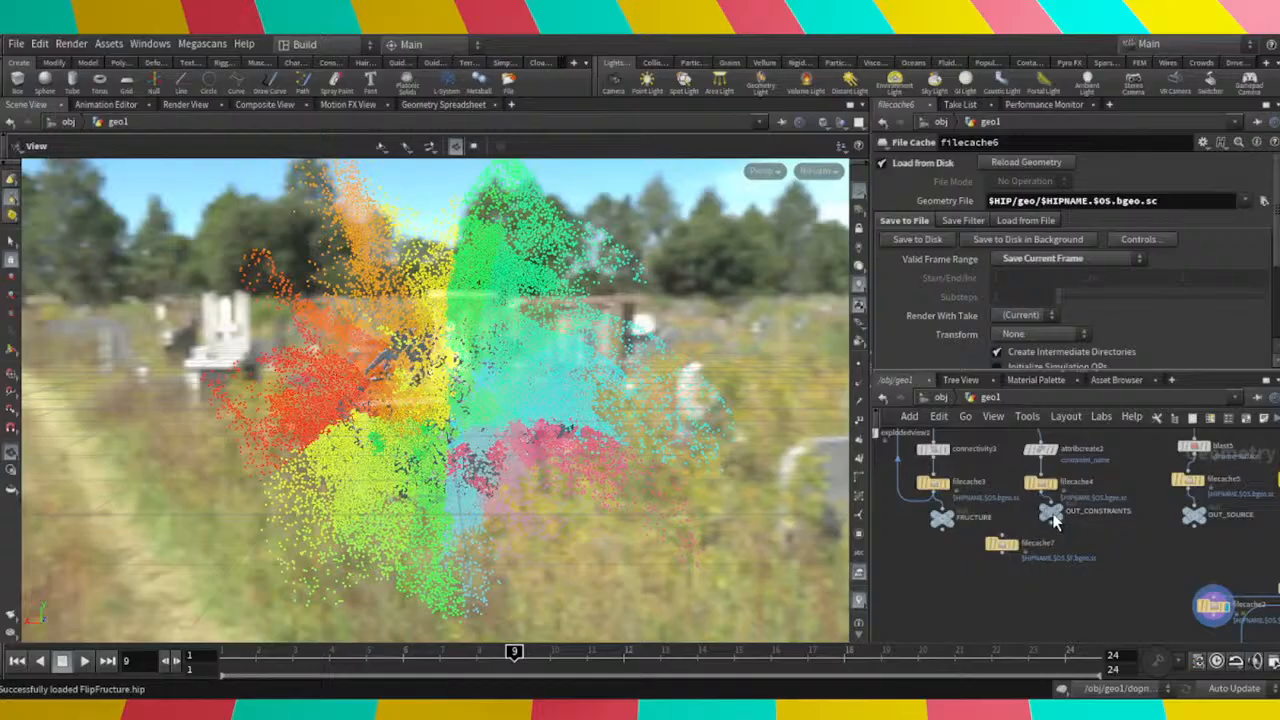
left_click(1051, 513)
scroll(1066, 472, "up", 3)
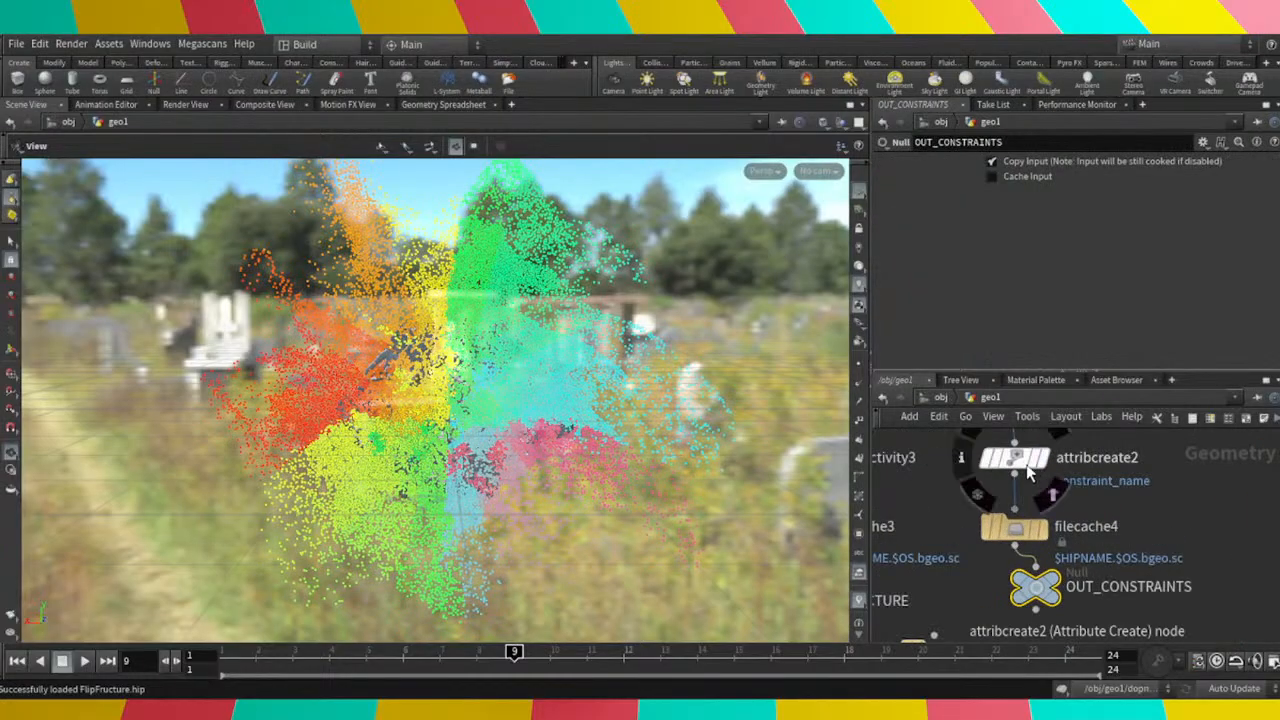
left_click(1027, 462)
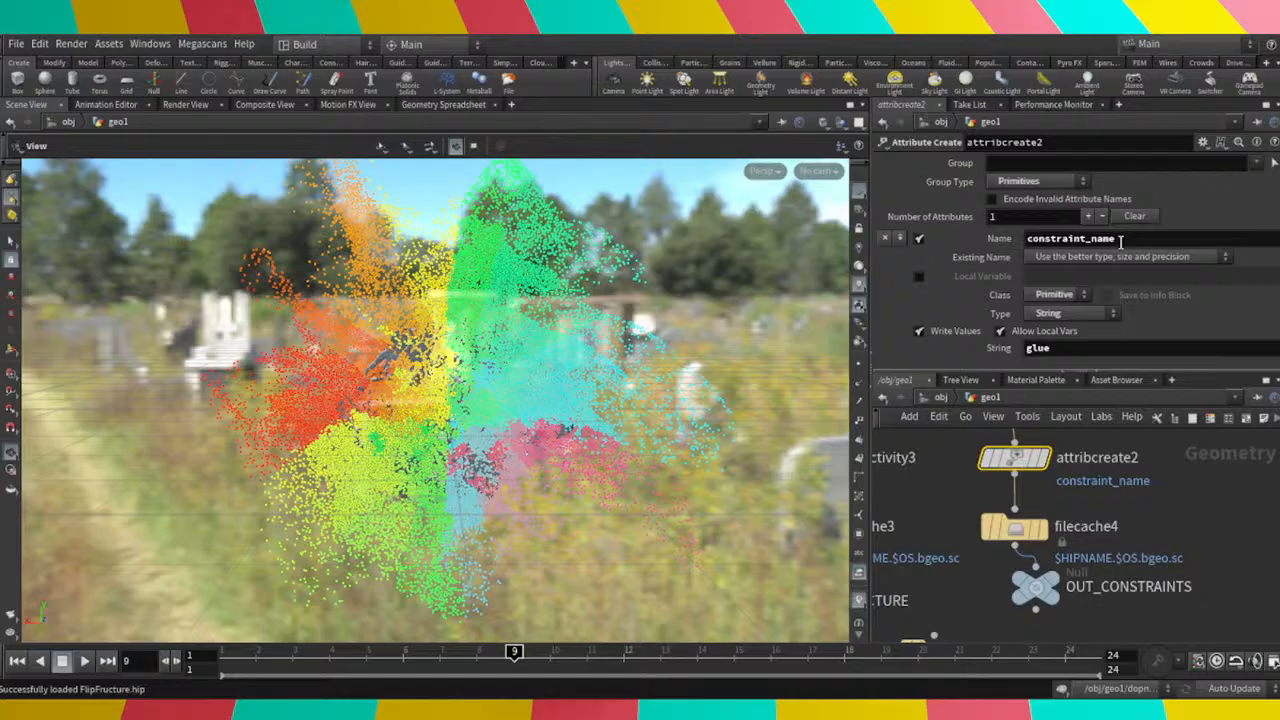
left_click(1083, 347)
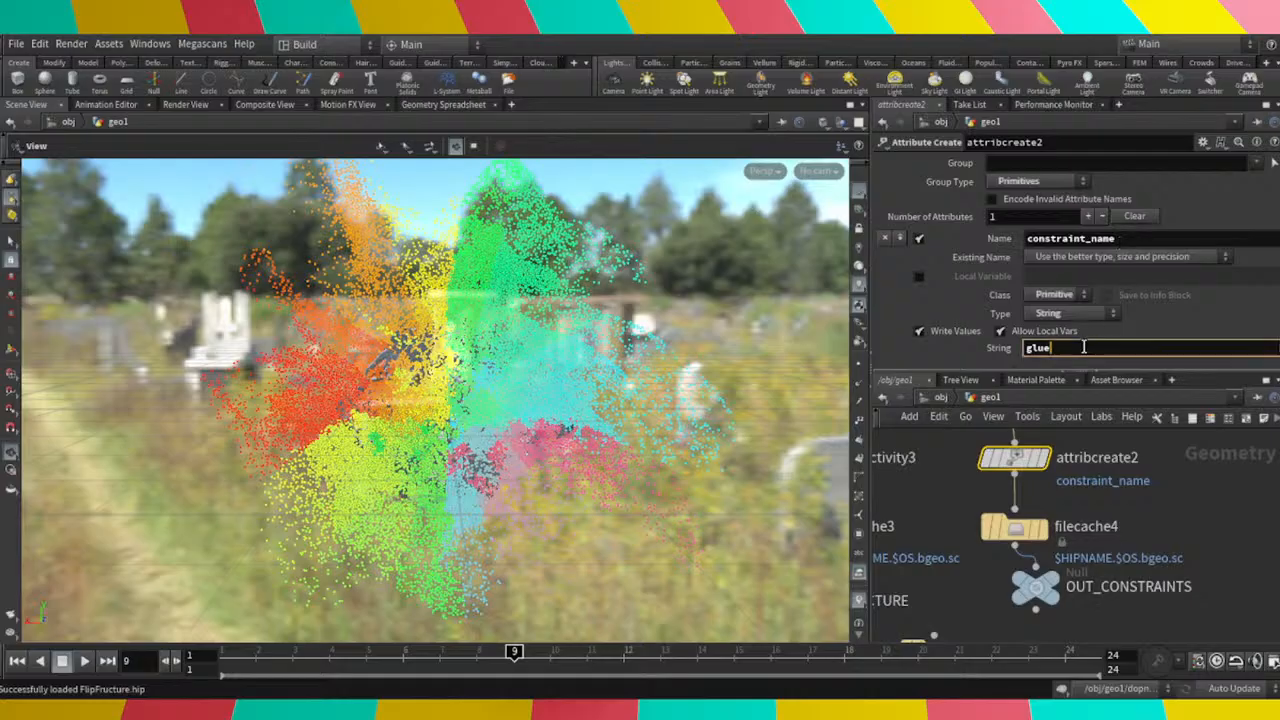
scroll(1104, 500, "down", 4)
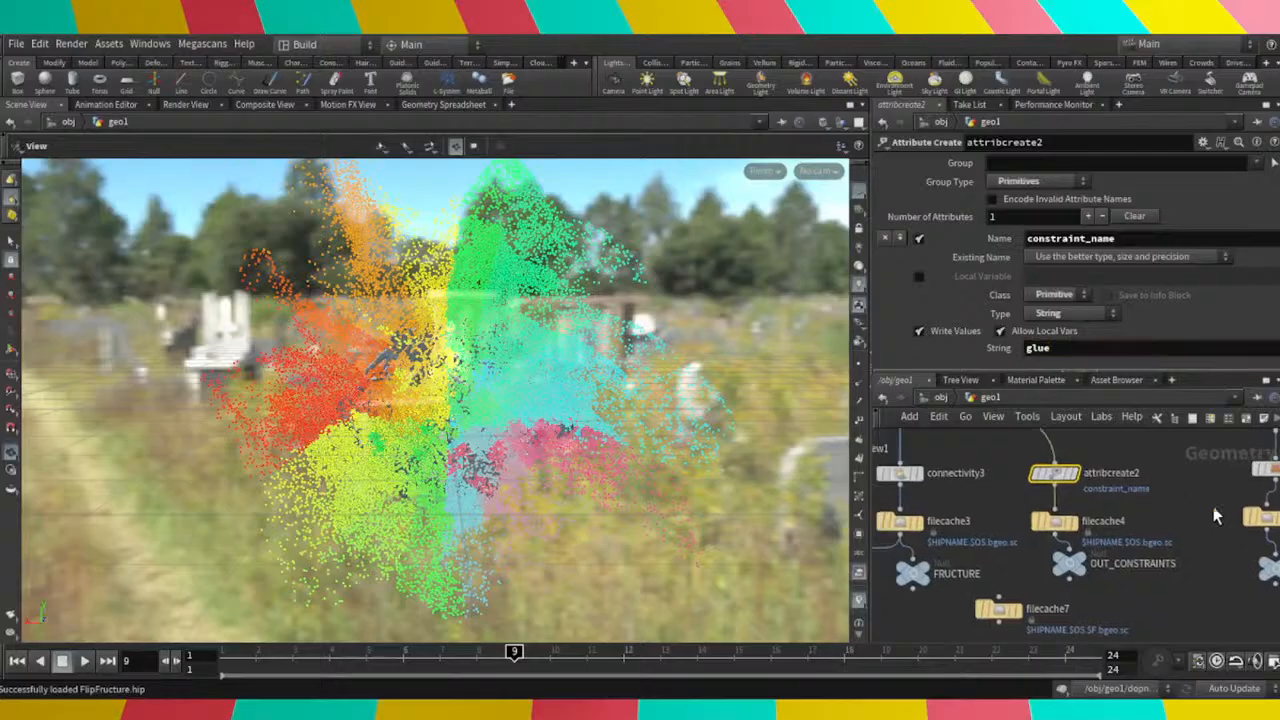
Examine the constraint_name attribute in attribcreate2 and the node's place above filecache4 and OUT_CONSTRAINTS.
scroll(1043, 530, "up", 3)
scroll(1038, 528, "down", 3)
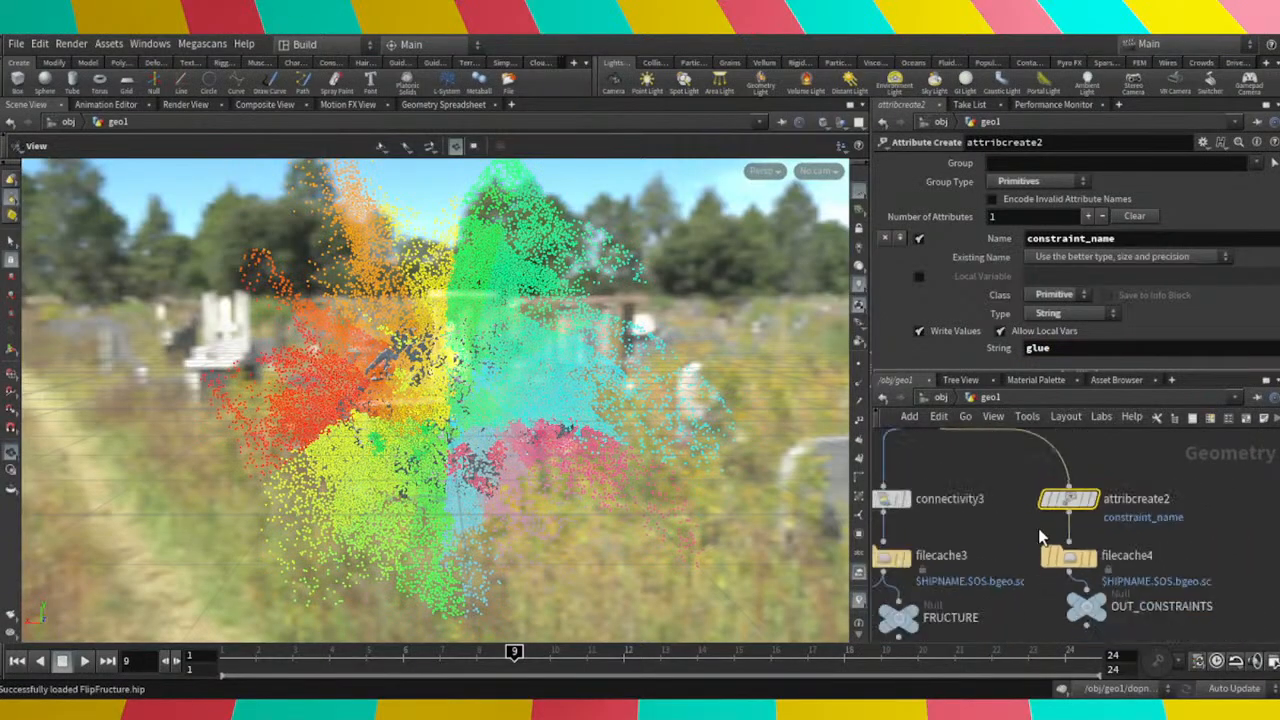
scroll(1038, 528, "up", 2)
scroll(1040, 524, "down", 2)
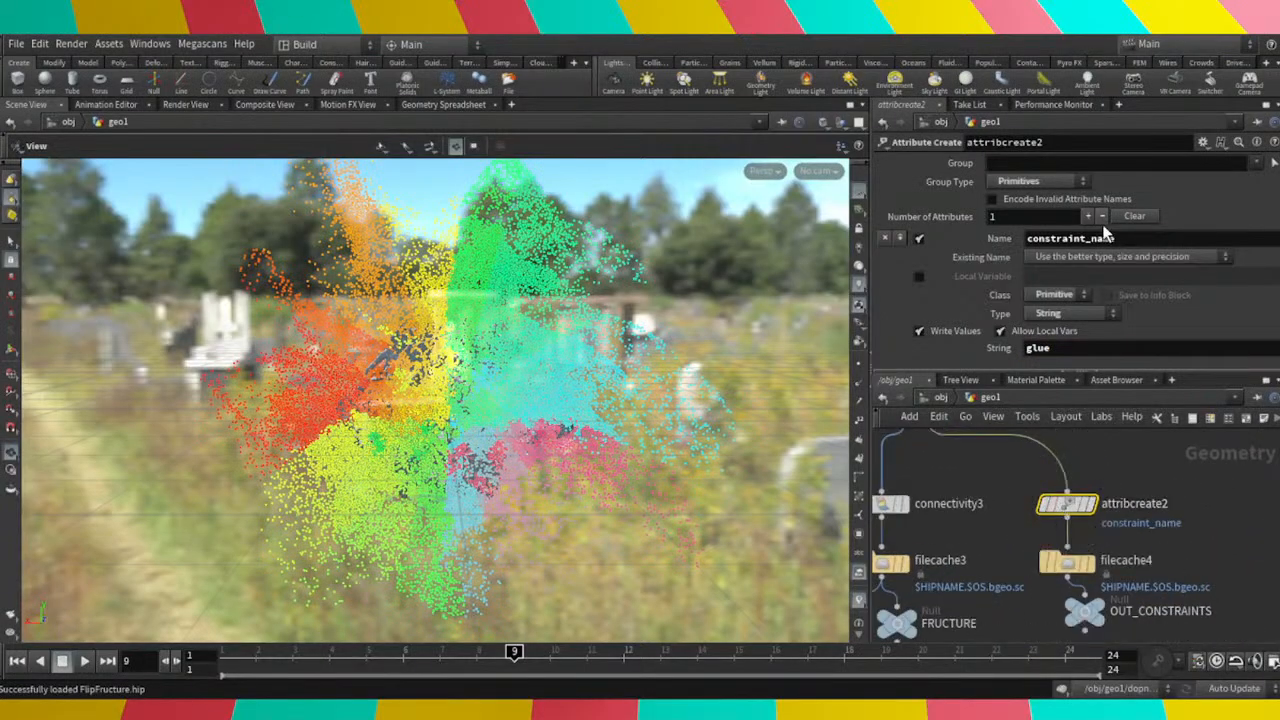
left_click_drag(1117, 238, 1022, 239)
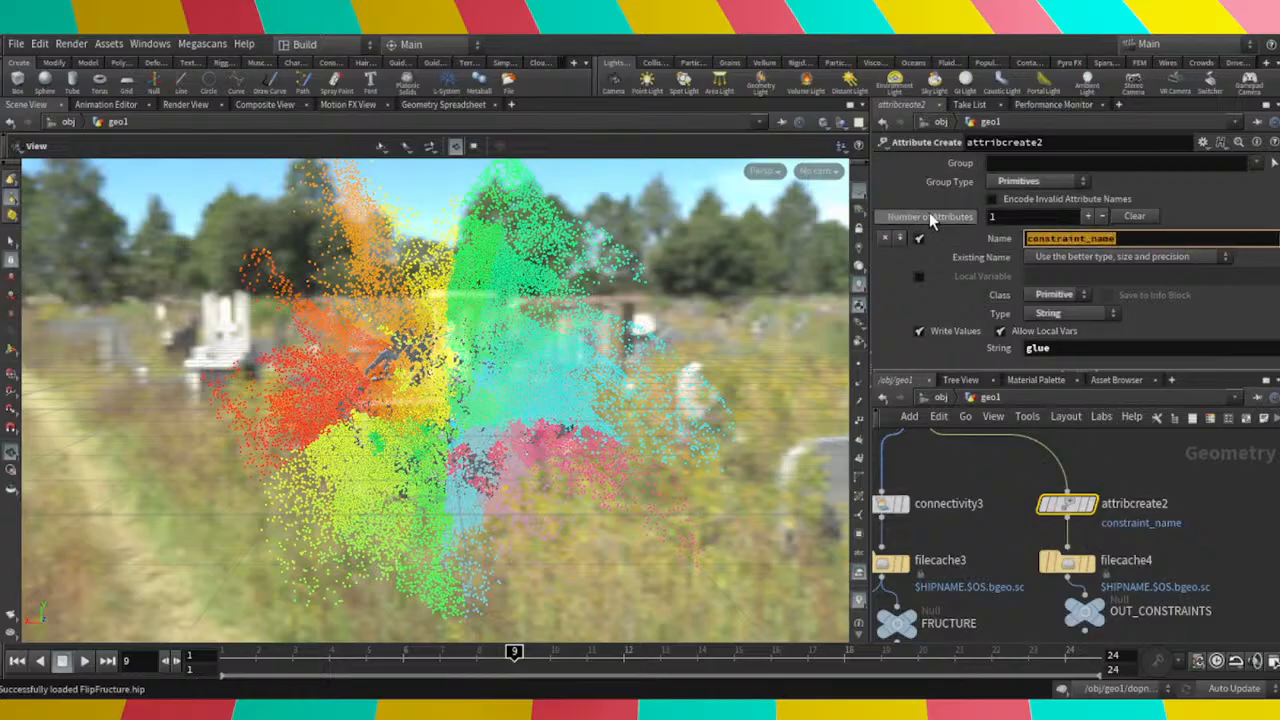
Enter dopnet1 and examine the constraint geometry in the viewport and the nodes leading into the output.
scroll(1000, 530, "down", 6)
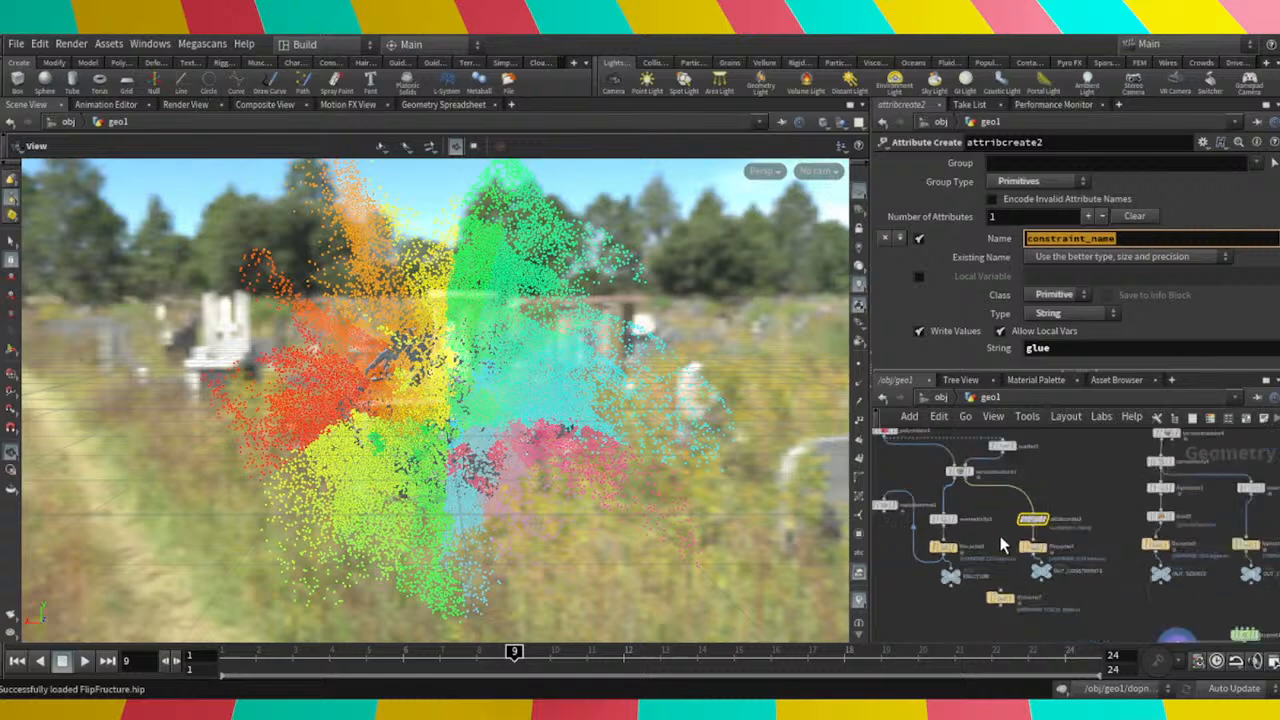
scroll(1055, 513, "up", 5)
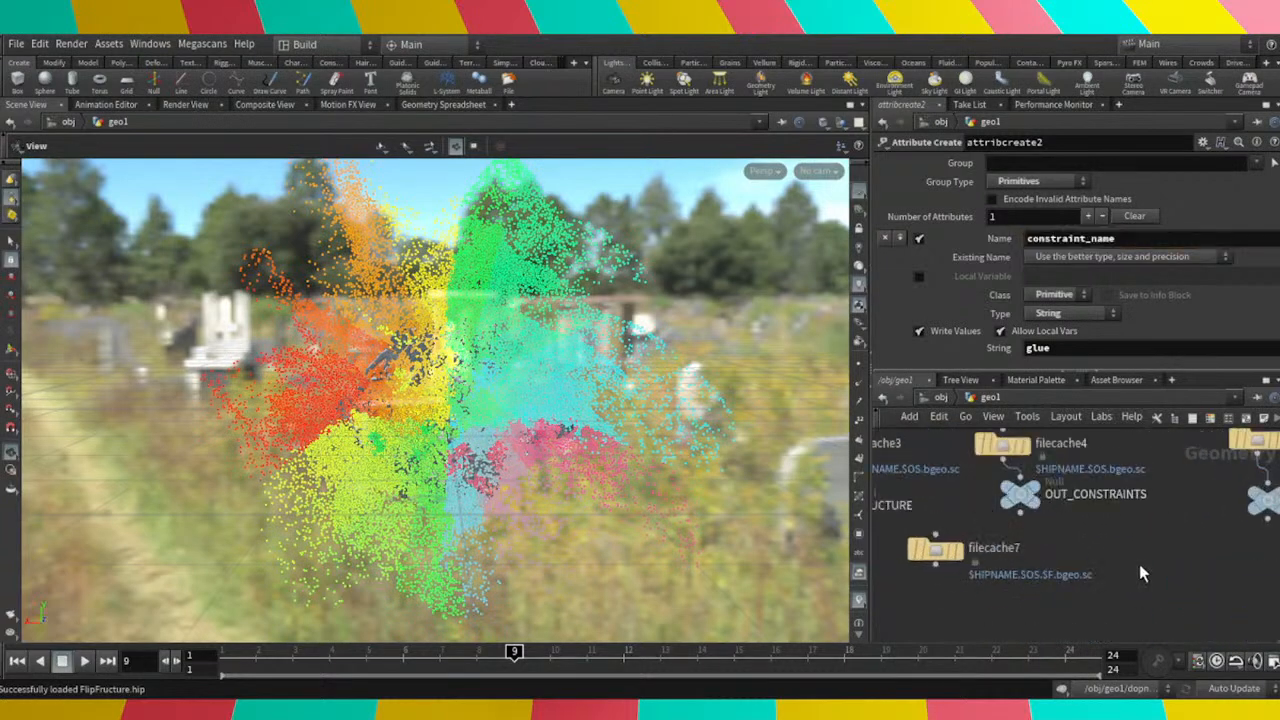
scroll(1139, 564, "down", 5)
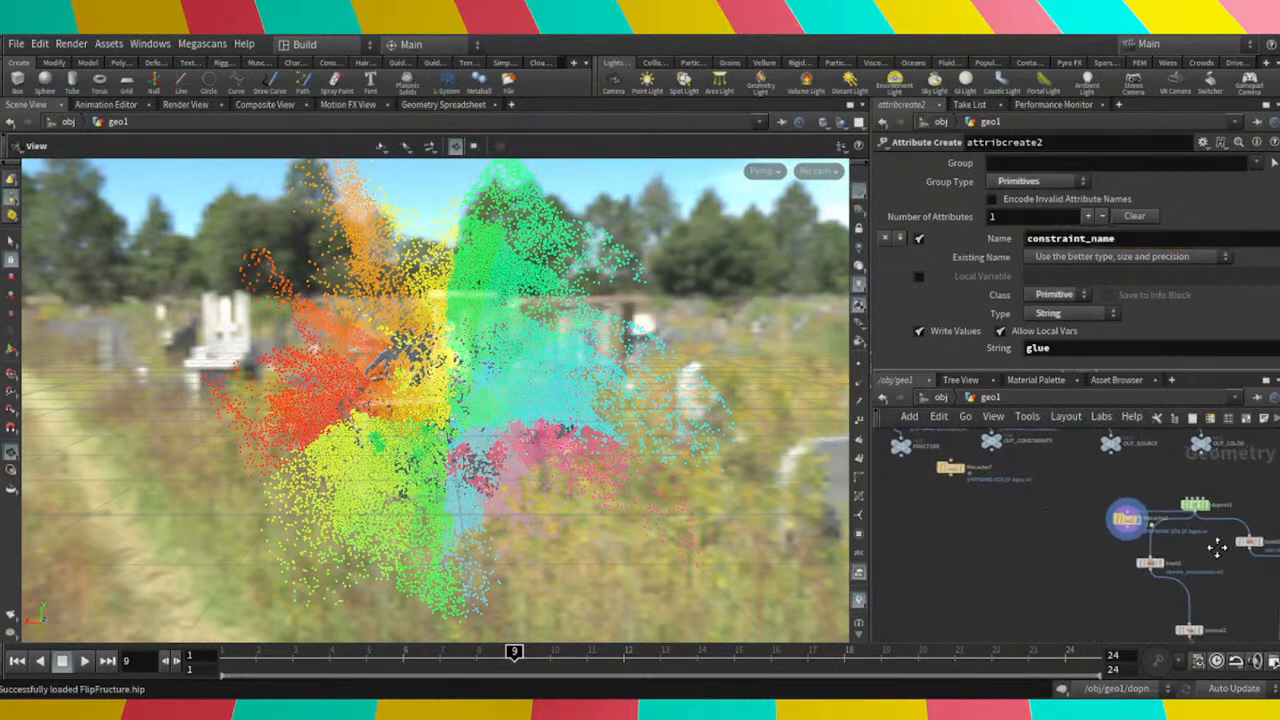
scroll(1163, 562, "up", 5)
double_click(1117, 500)
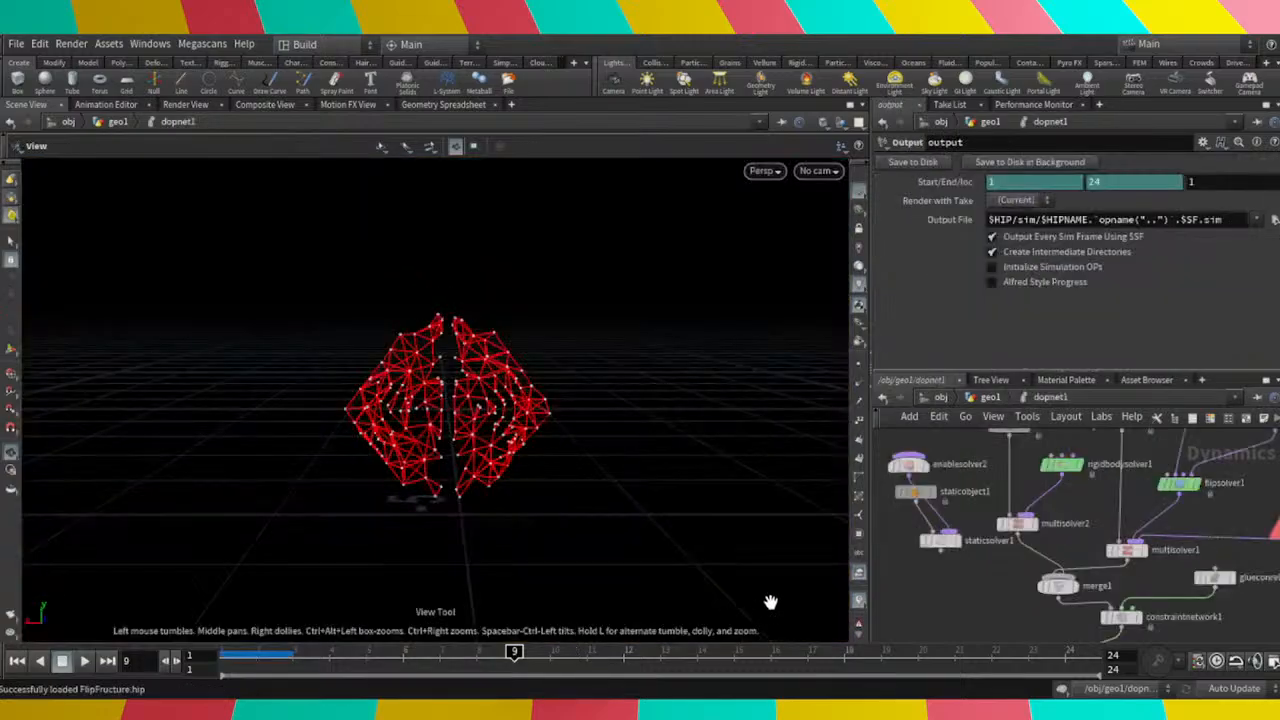
left_click_drag(486, 463, 421, 358)
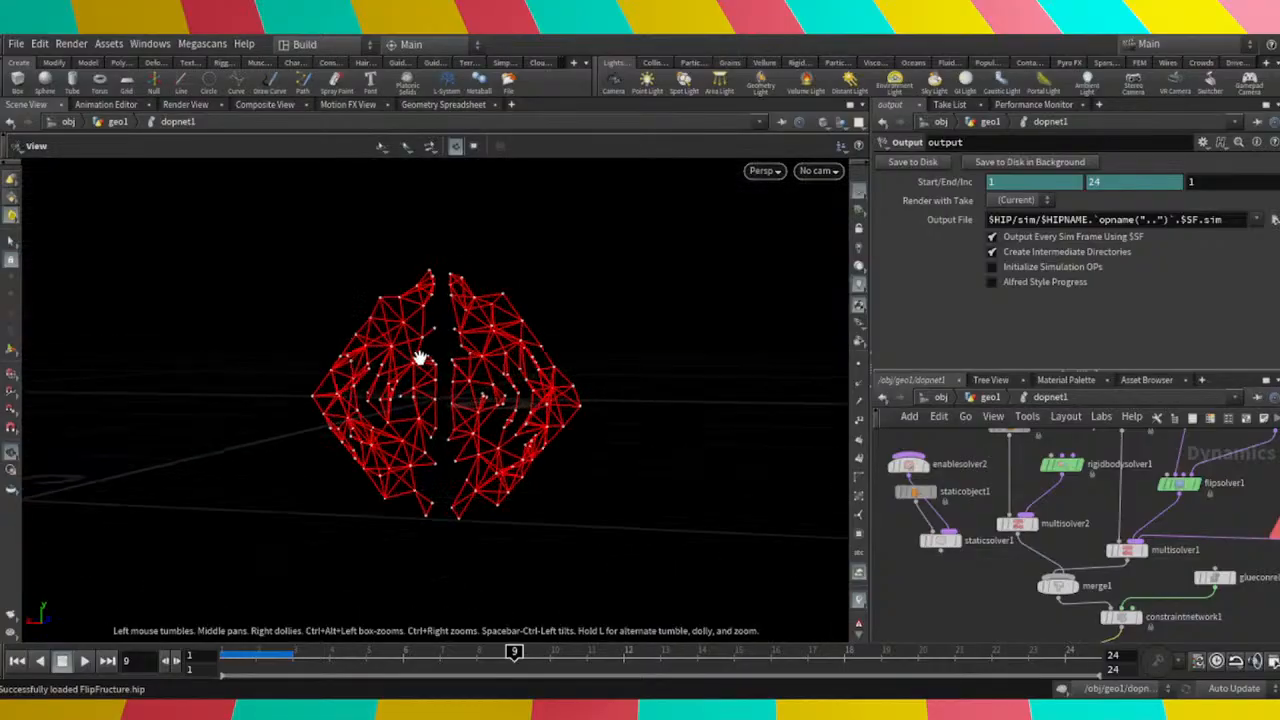
scroll(421, 358, "up", 3)
scroll(1190, 625, "down", 2)
scroll(1183, 543, "down", 2)
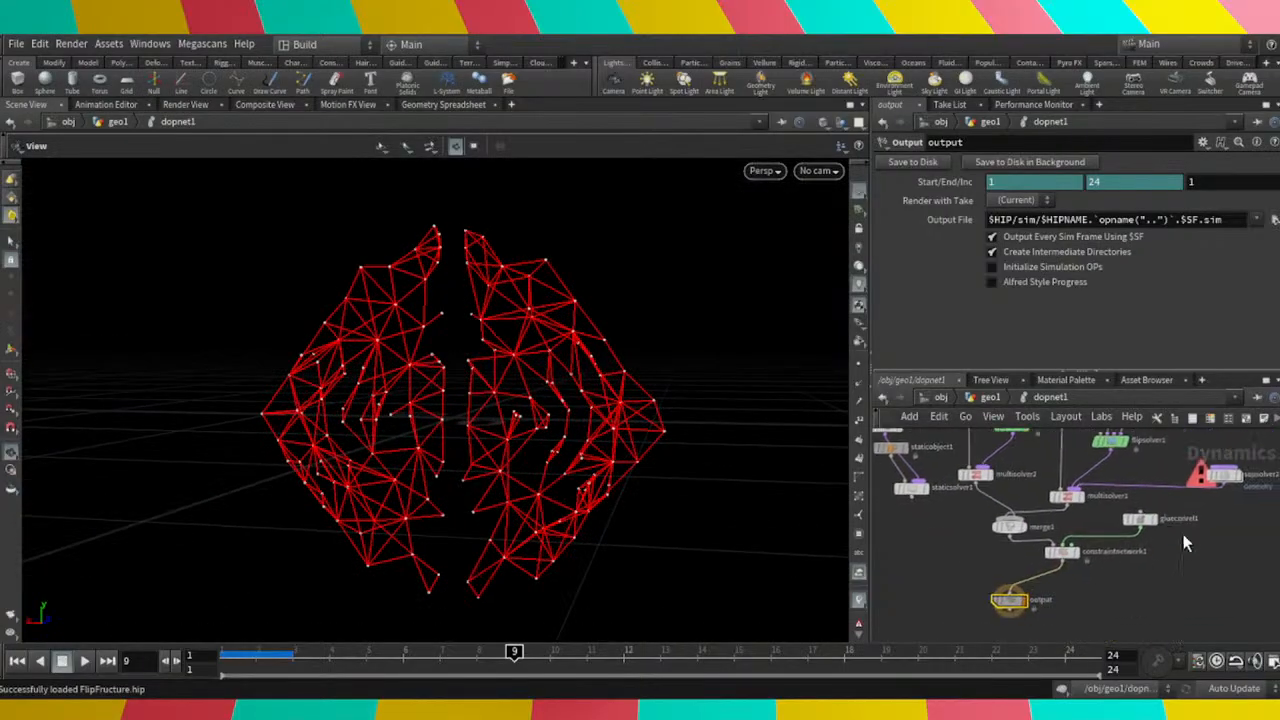
Inspect the glueconrel1 settings and the SOP path used by constraintnetwork1.
scroll(1183, 543, "up", 2)
left_click(1145, 518)
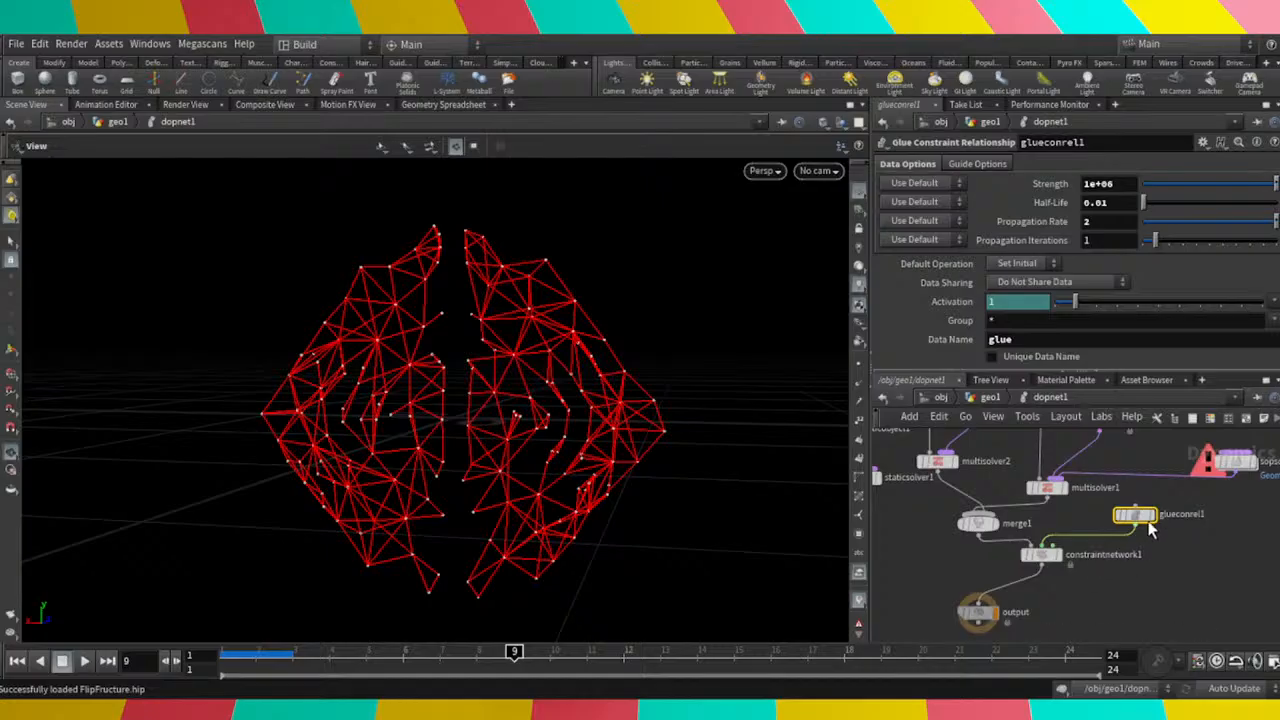
left_click(1042, 556)
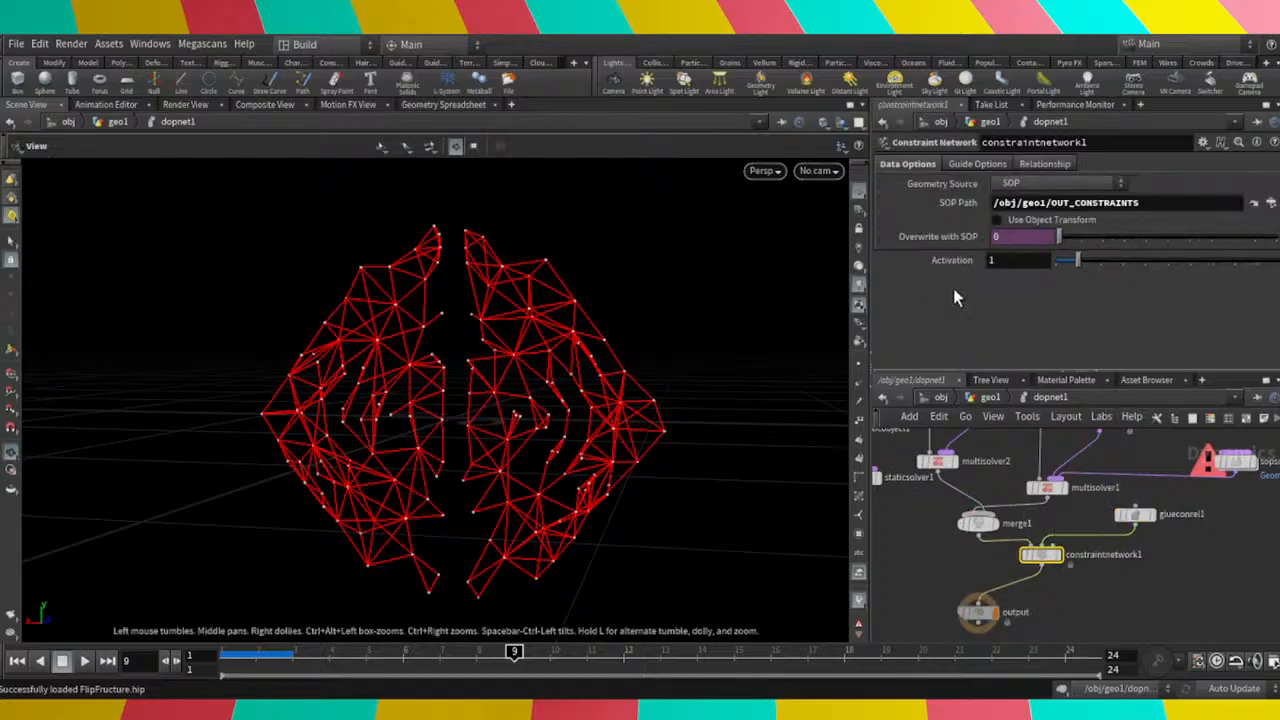
scroll(1063, 573, "up", 3)
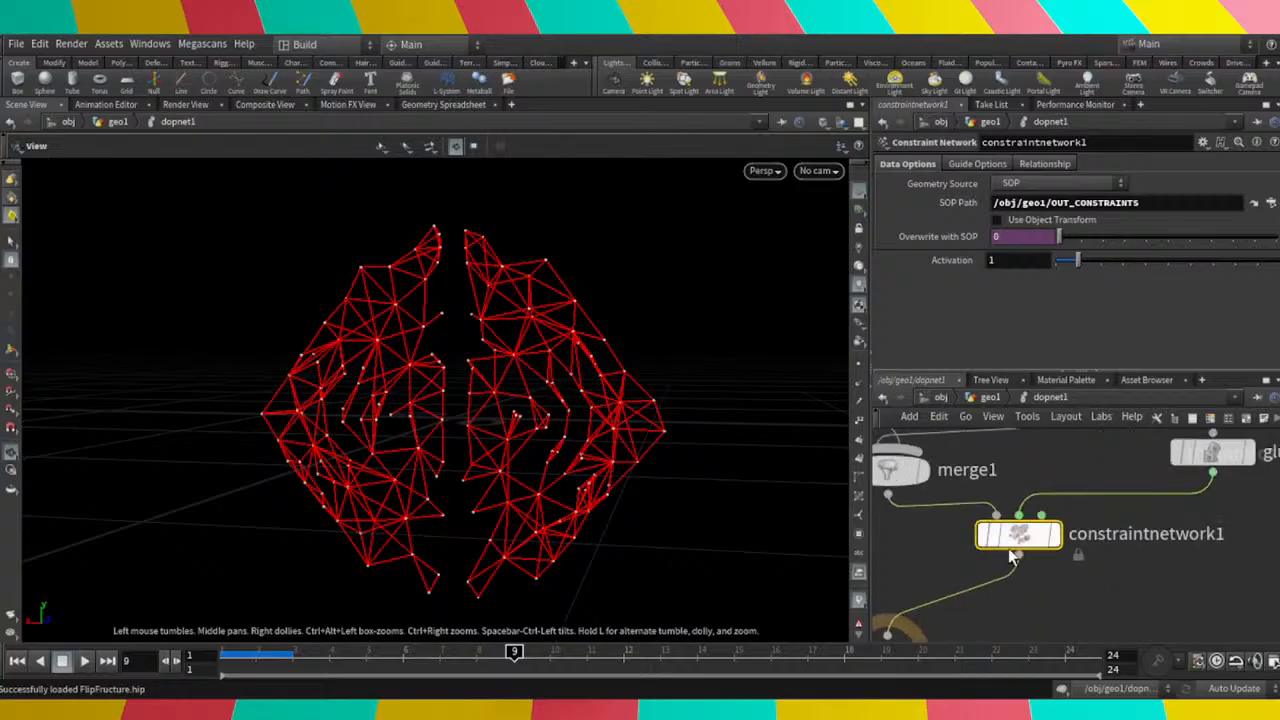
scroll(1018, 540, "up", 4)
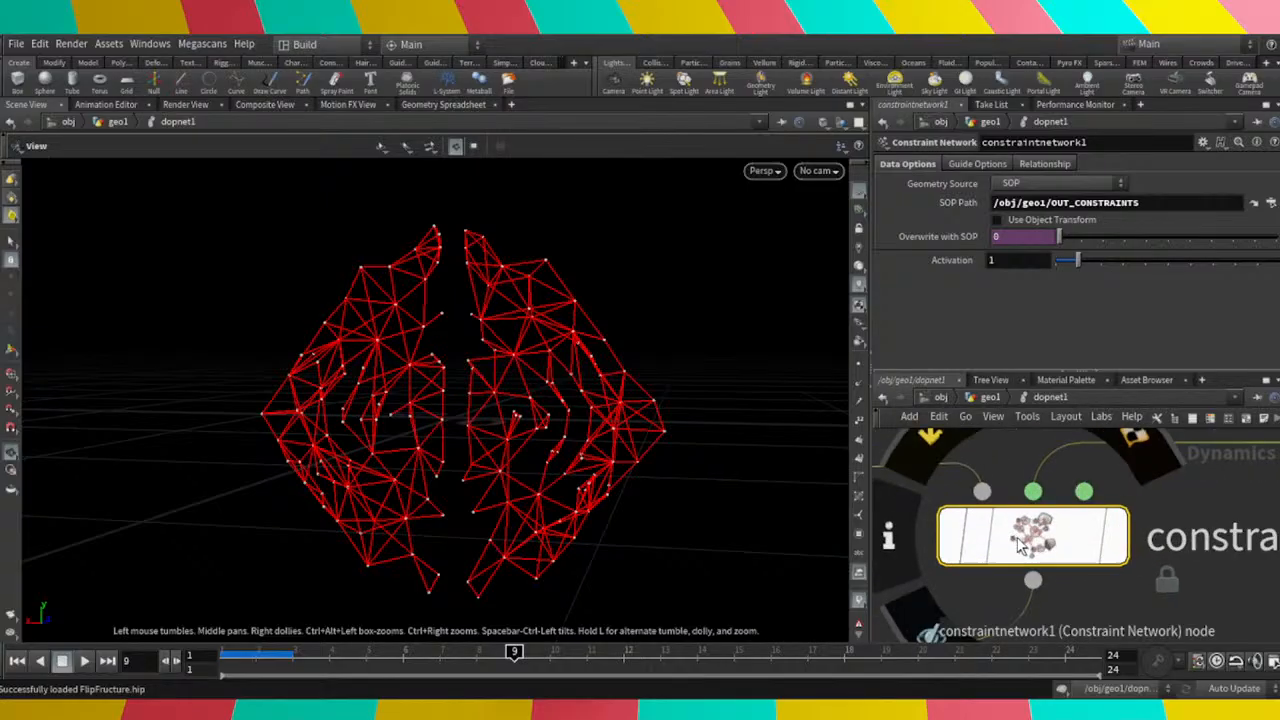
scroll(1025, 545, "down", 6)
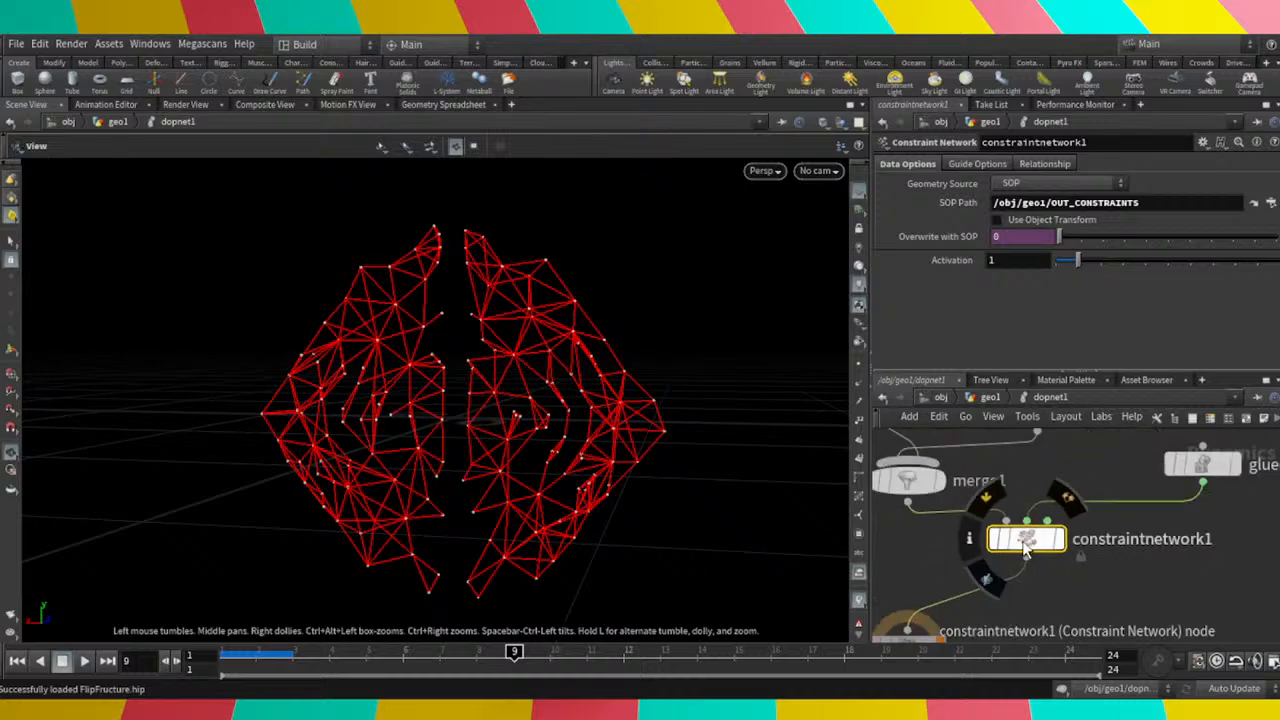
scroll(1080, 594, "down", 2)
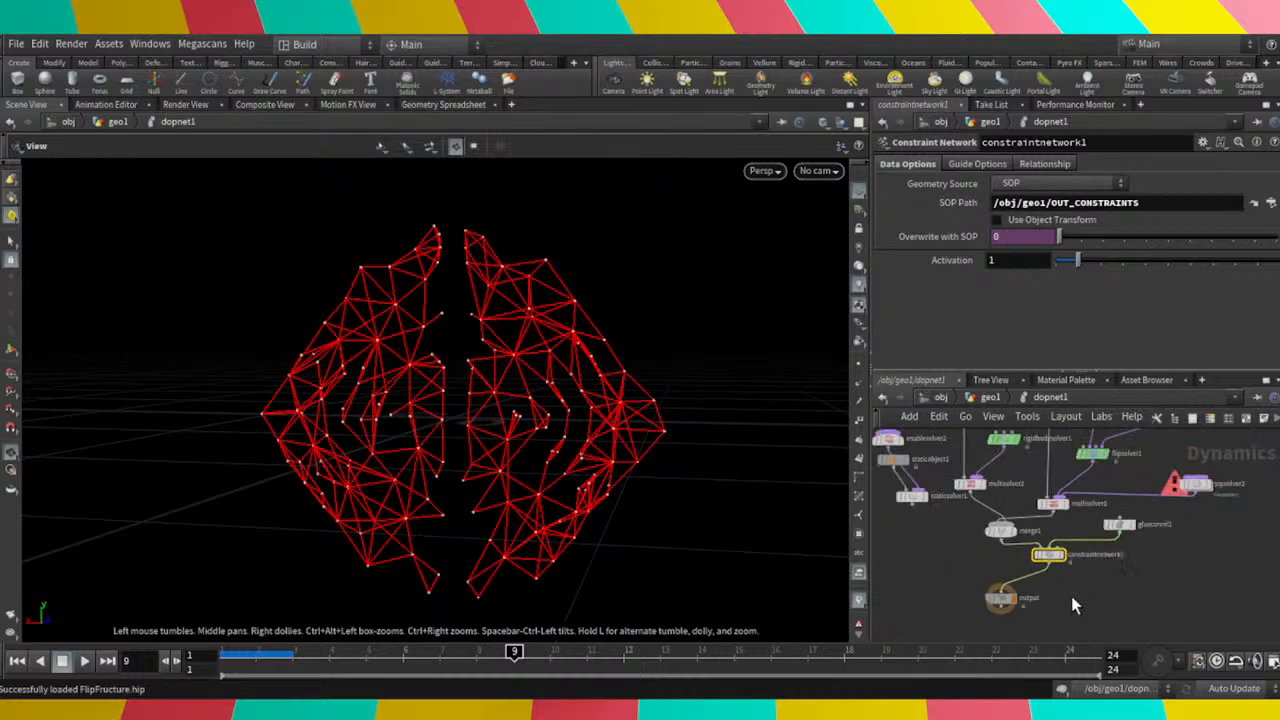
Look over the static, rigid body and FLIP solver branches in dopnet1, up to sopsolver1 and volumesource1.
scroll(990, 545, "up", 3)
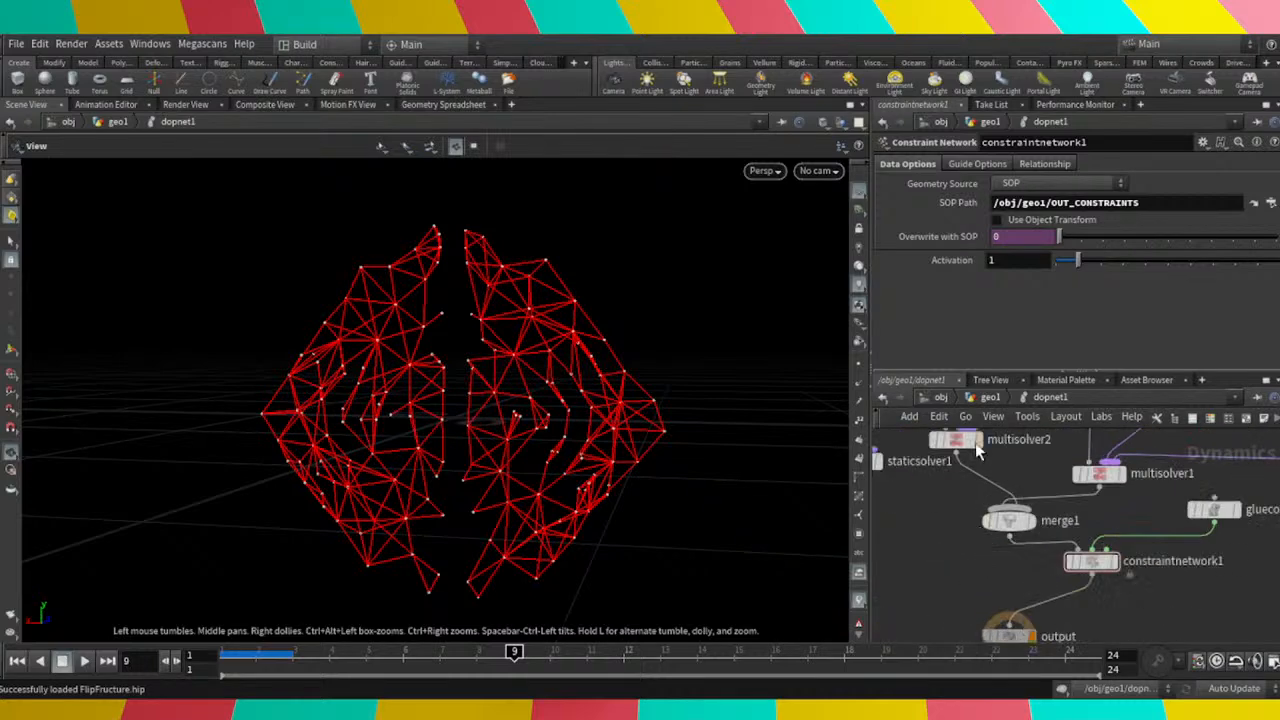
scroll(966, 552, "down", 4)
middle_click_drag(966, 552, 1016, 589)
scroll(939, 545, "up", 5)
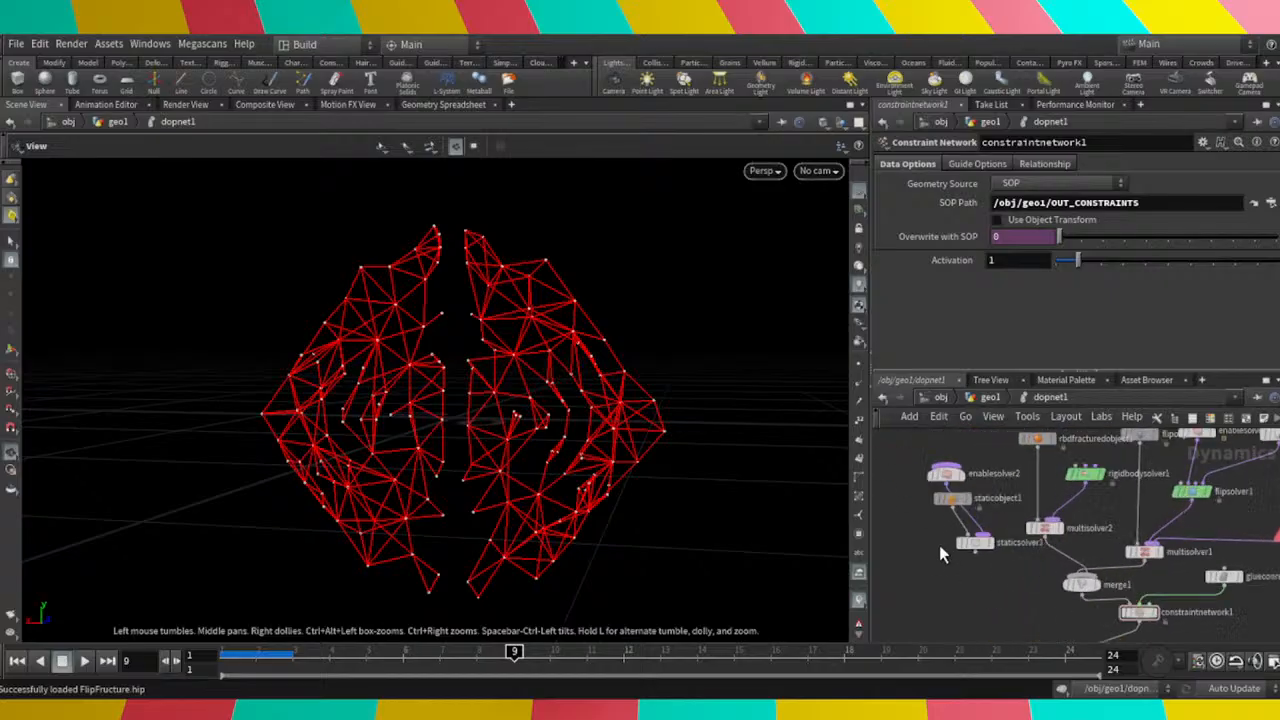
scroll(939, 545, "down", 3)
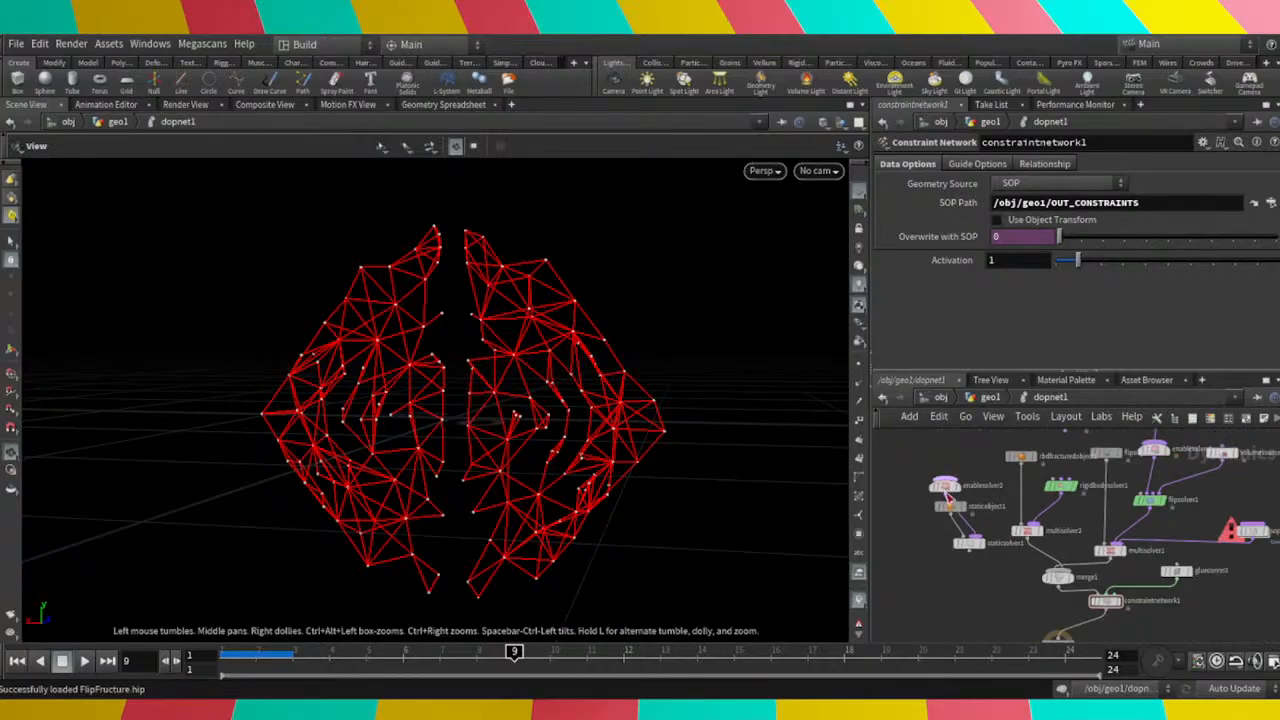
scroll(1062, 520, "down", 1)
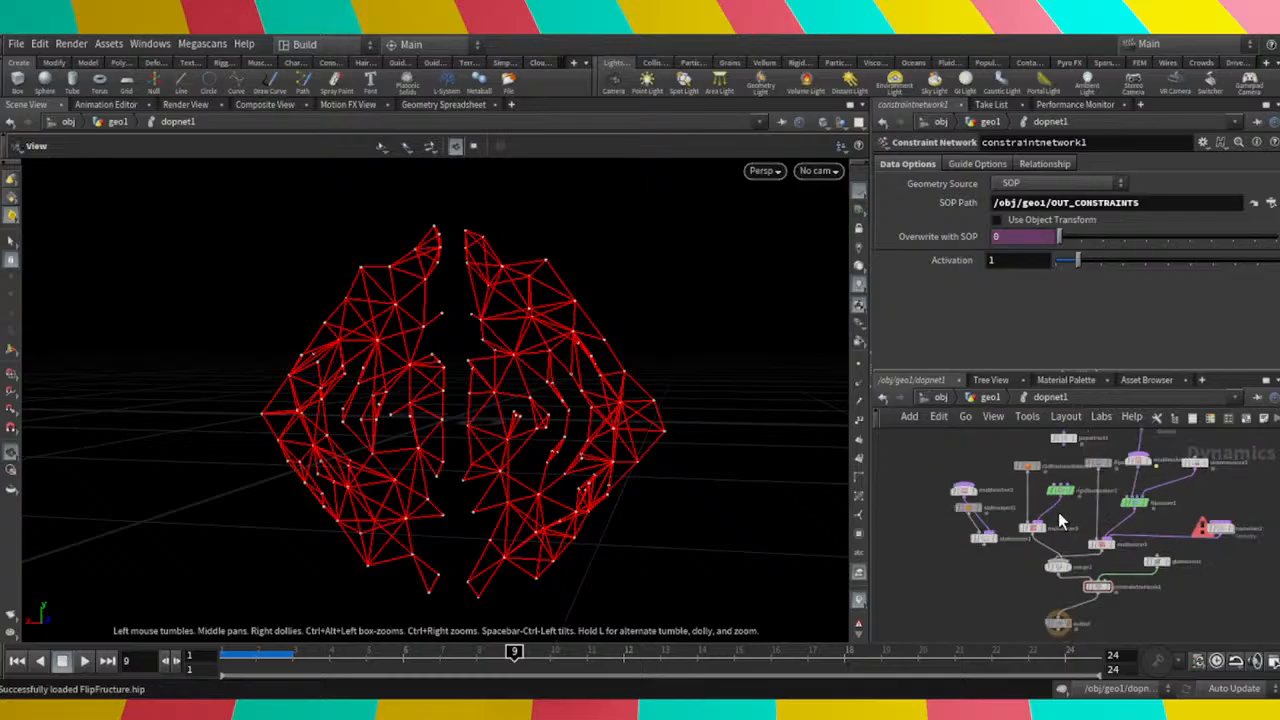
middle_click_drag(1061, 520, 1026, 599)
scroll(1038, 547, "up", 3)
scroll(1004, 538, "down", 4)
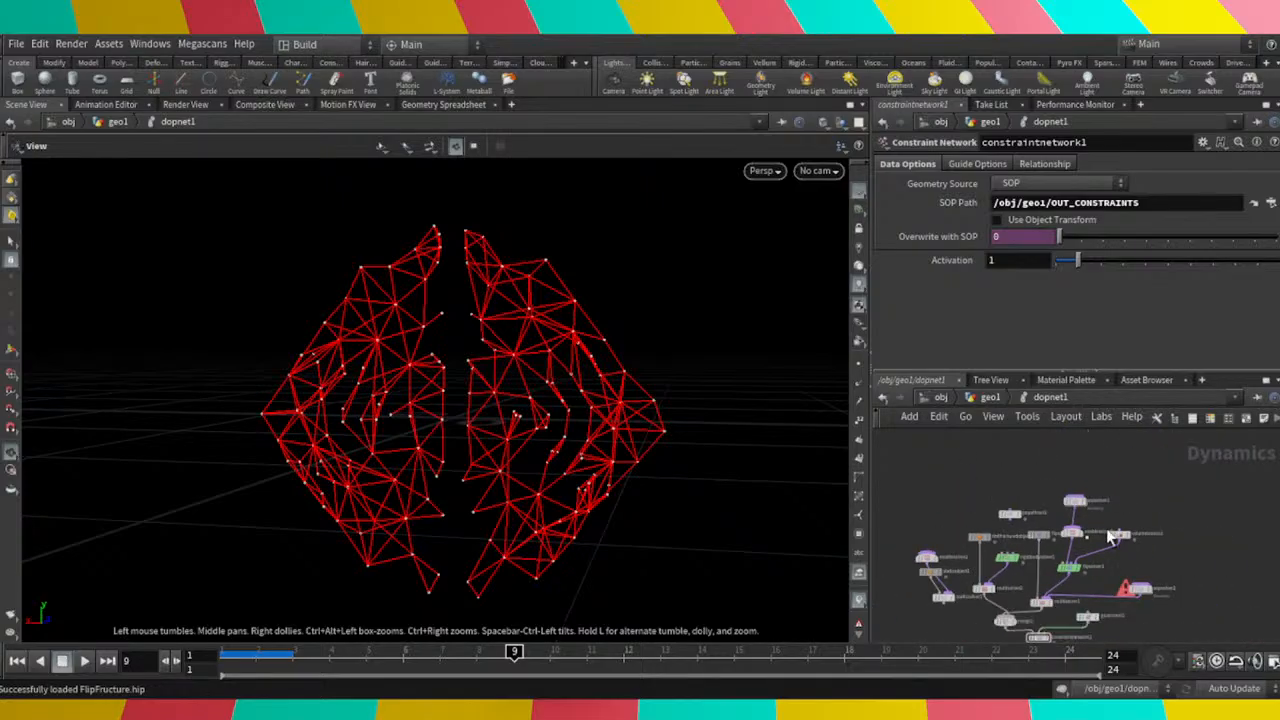
scroll(1110, 537, "up", 3)
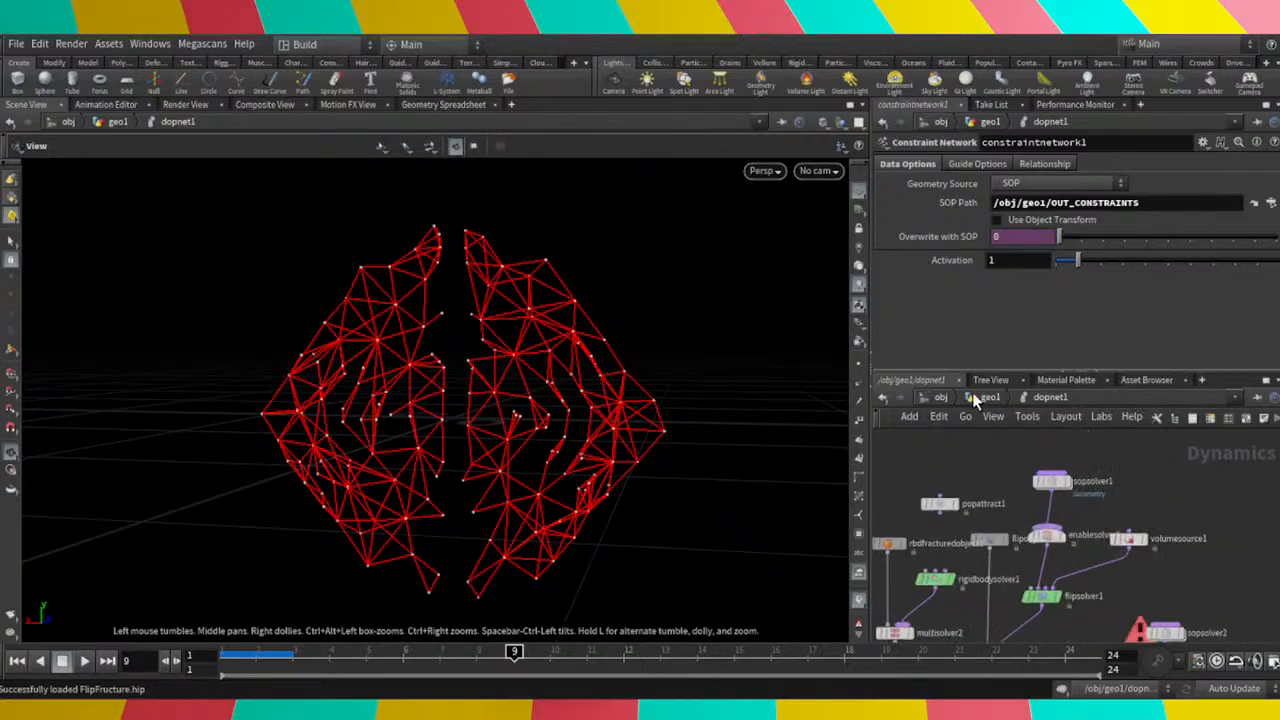
Return to geo1, inspect filecache2's settings, and look over the downstream branches to the final output nodes.
key("u")
scroll(975, 583, "up", 4)
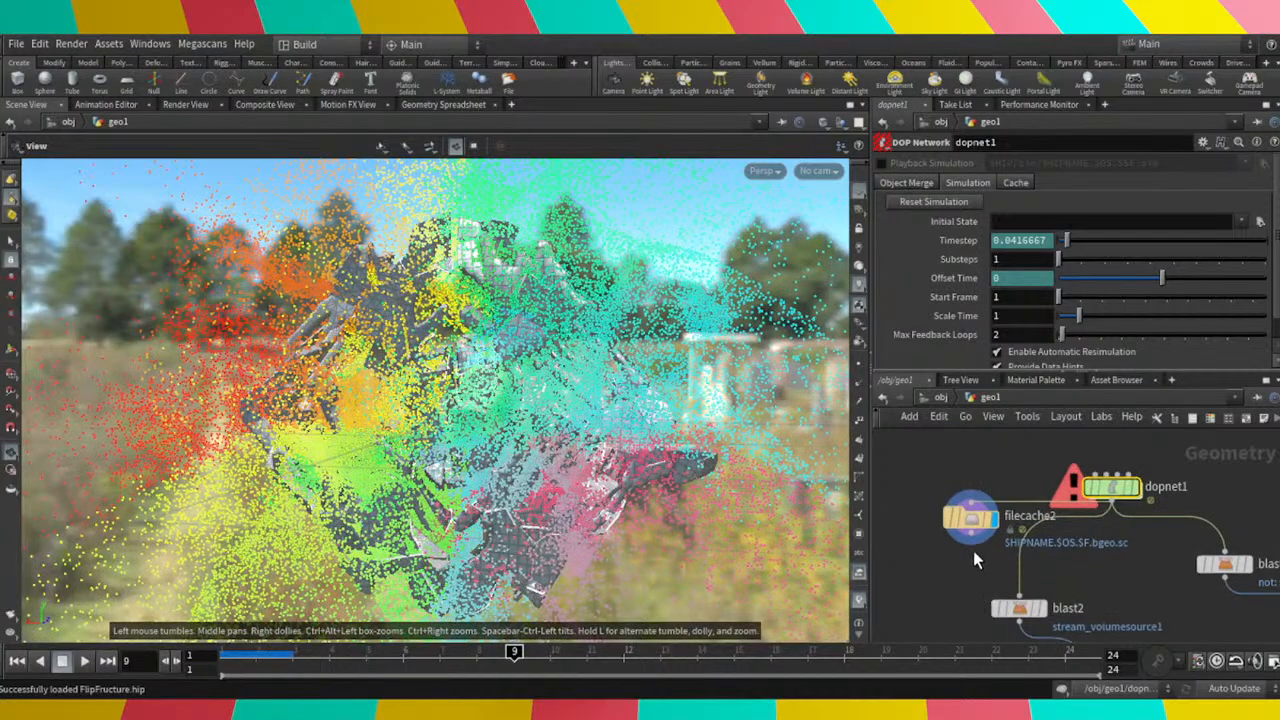
left_click(974, 506)
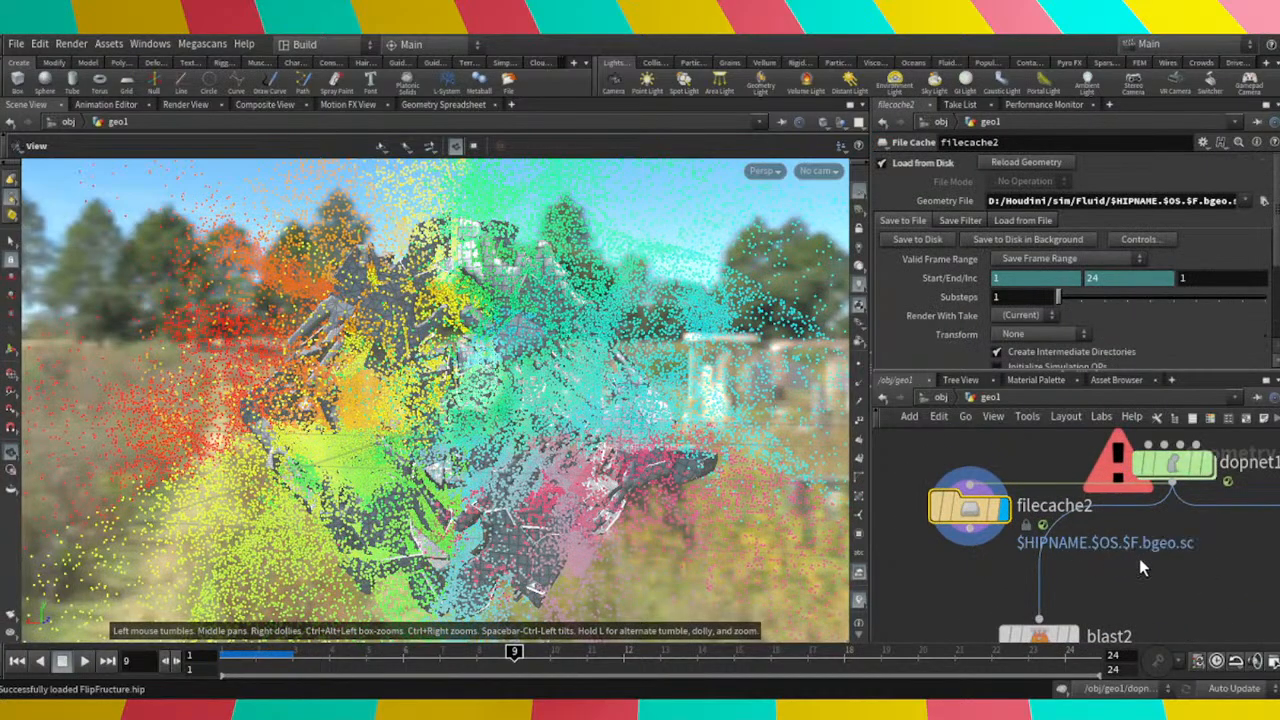
scroll(1139, 558, "down", 5)
scroll(1138, 600, "up", 3)
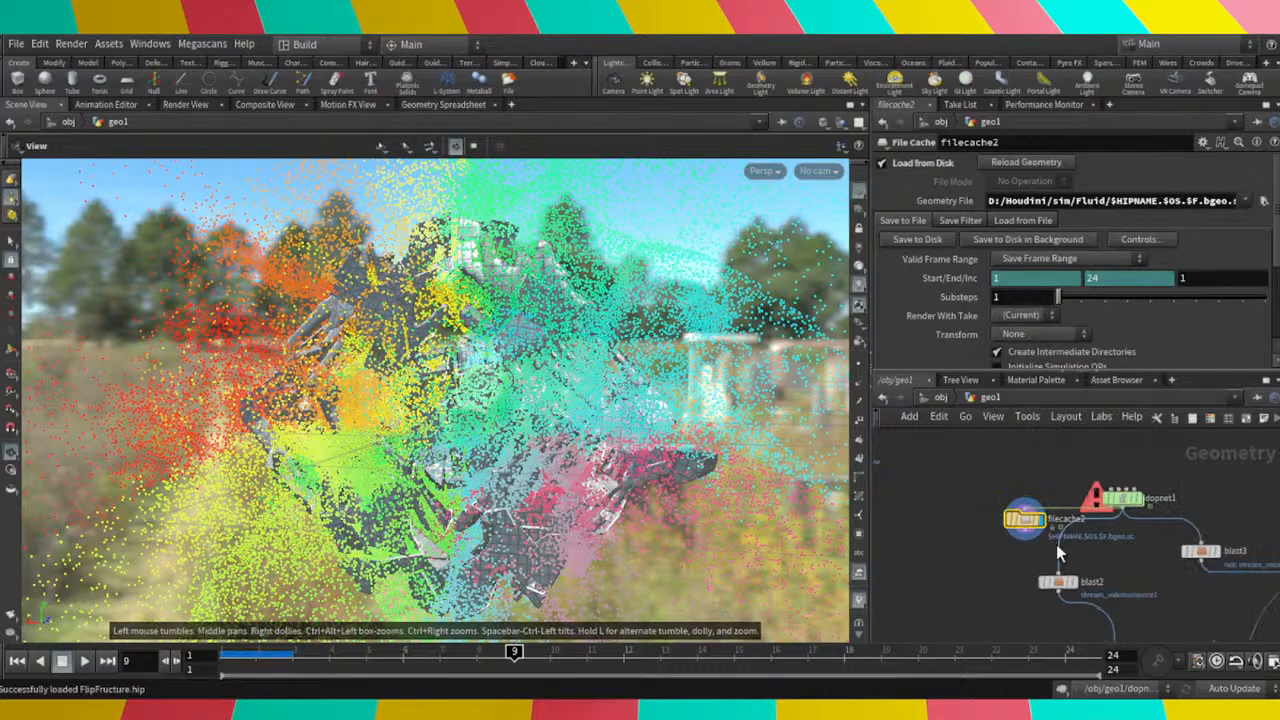
scroll(1140, 578, "down", 2)
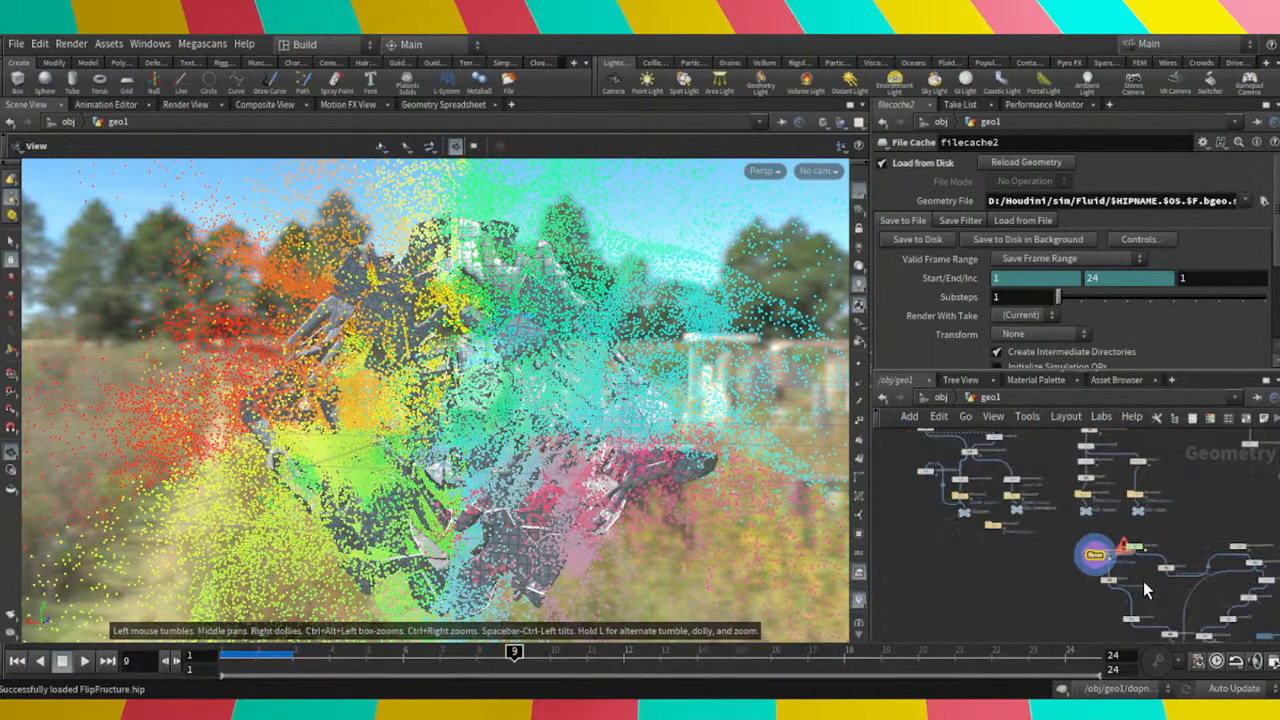
scroll(1112, 596, "down", 4)
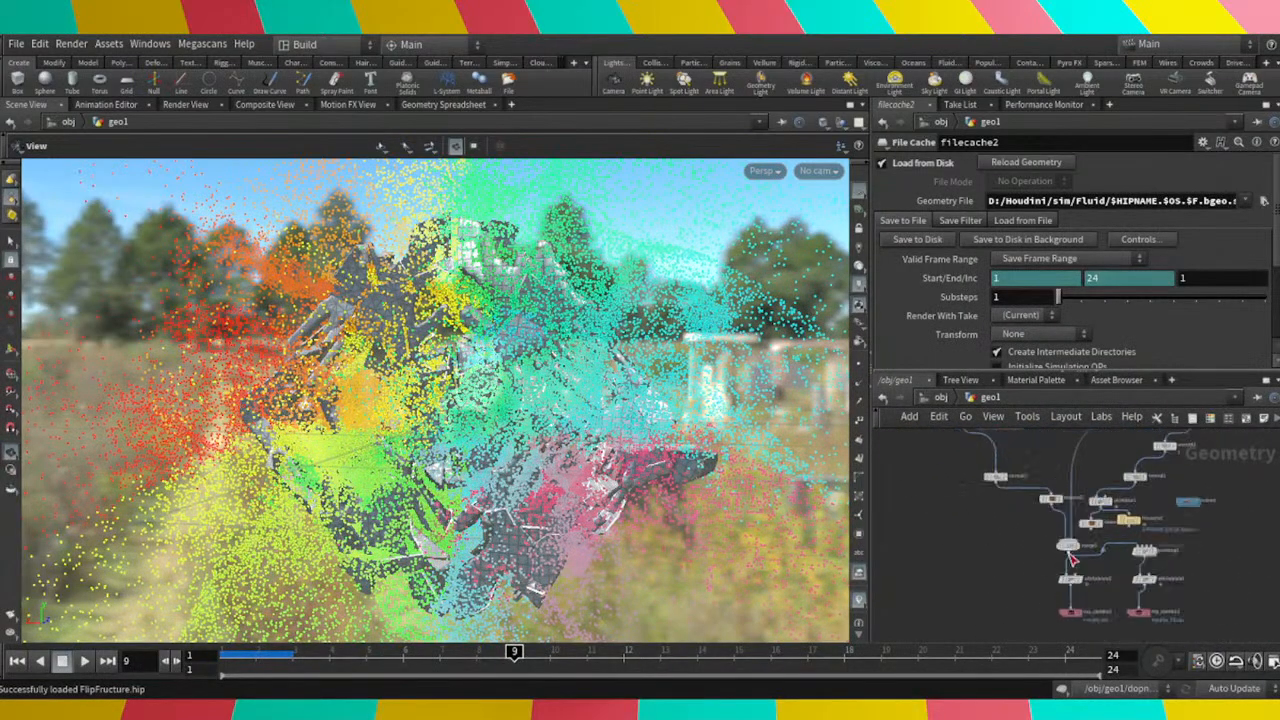
scroll(1046, 491, "up", 5)
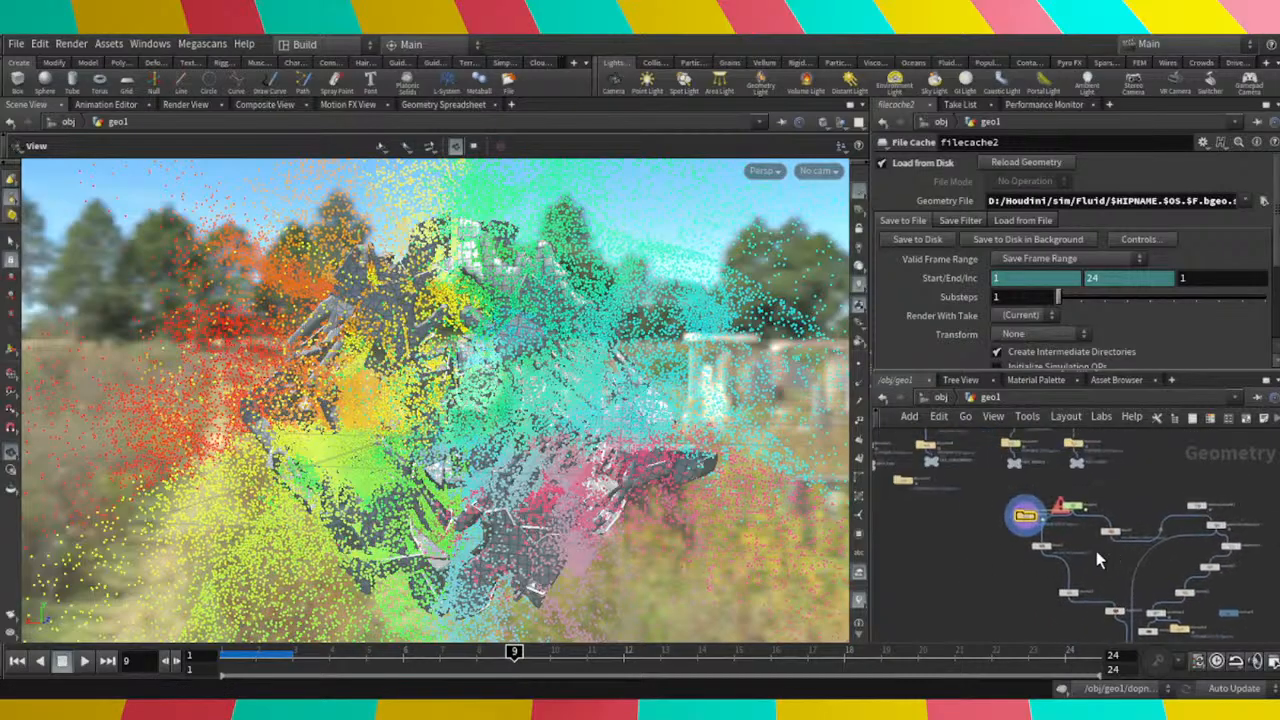
Review filecache2's cached fracture and fluid simulation by playing it from frame 1, stopping at frame 14, and viewing it from different angles.
mouse_move(1025, 535)
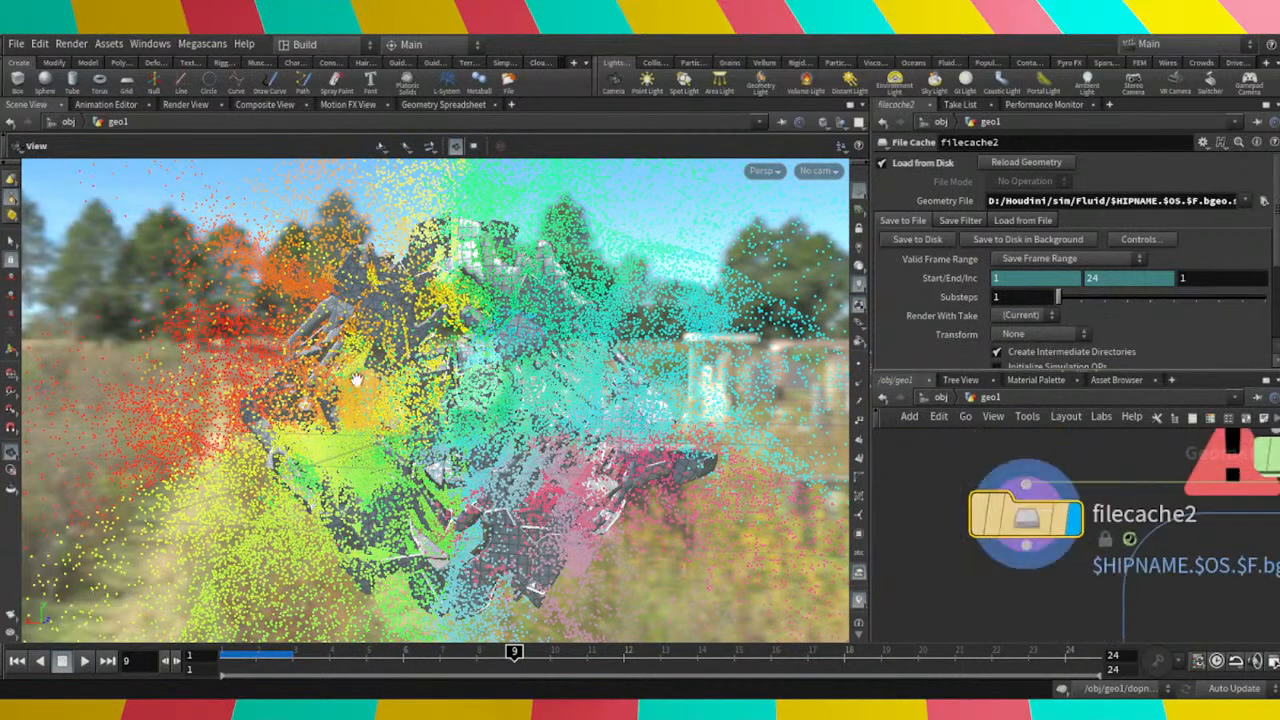
left_click_drag(414, 394, 520, 425)
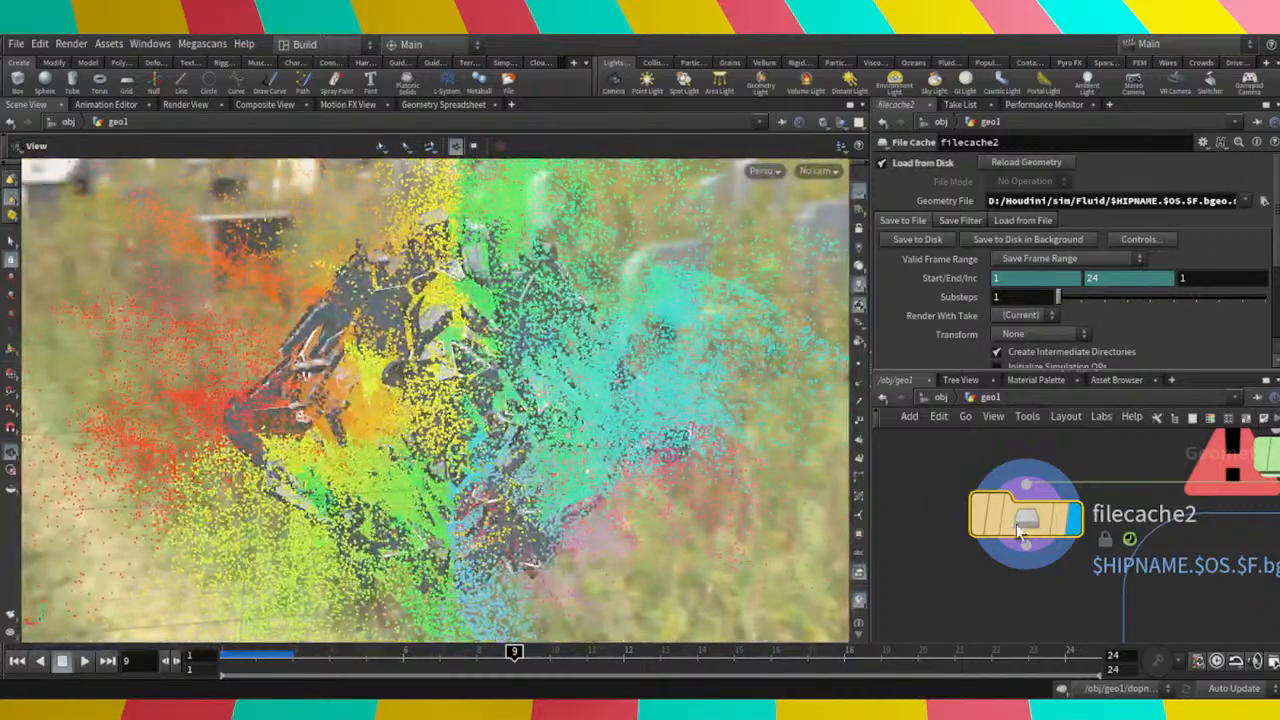
scroll(1020, 525, "down", 3)
scroll(1012, 540, "up", 3)
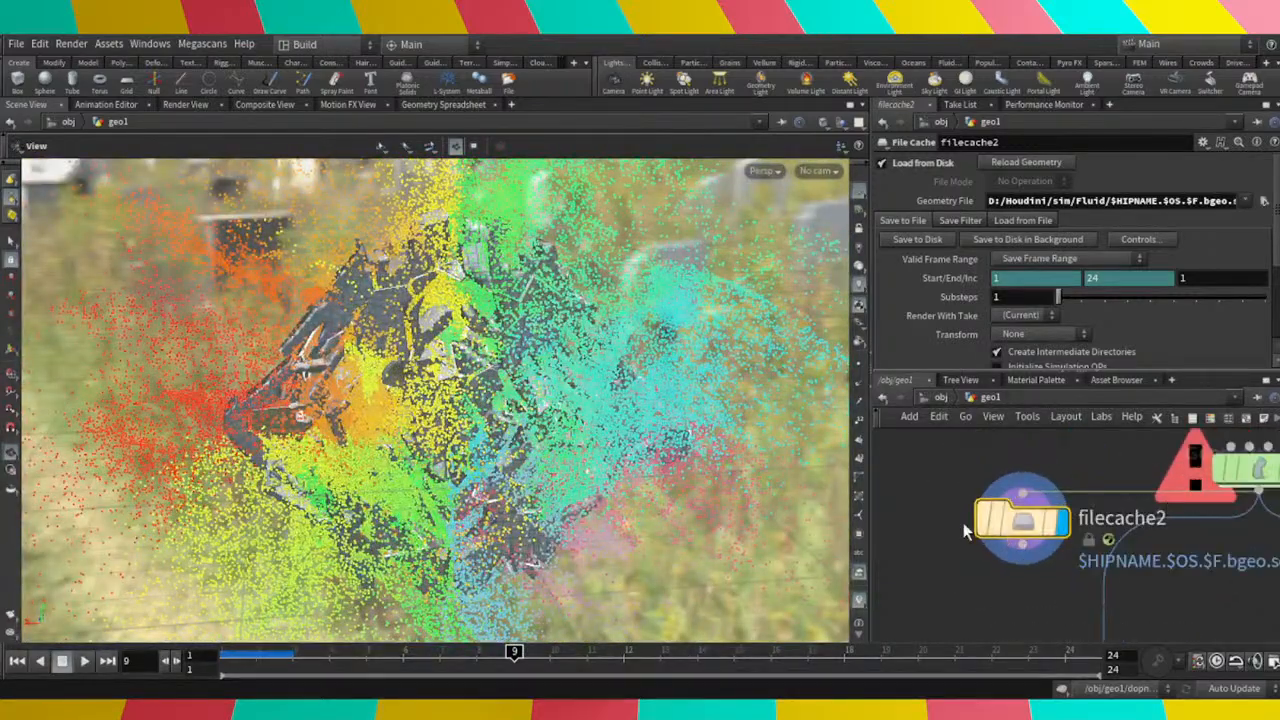
left_click(17, 662)
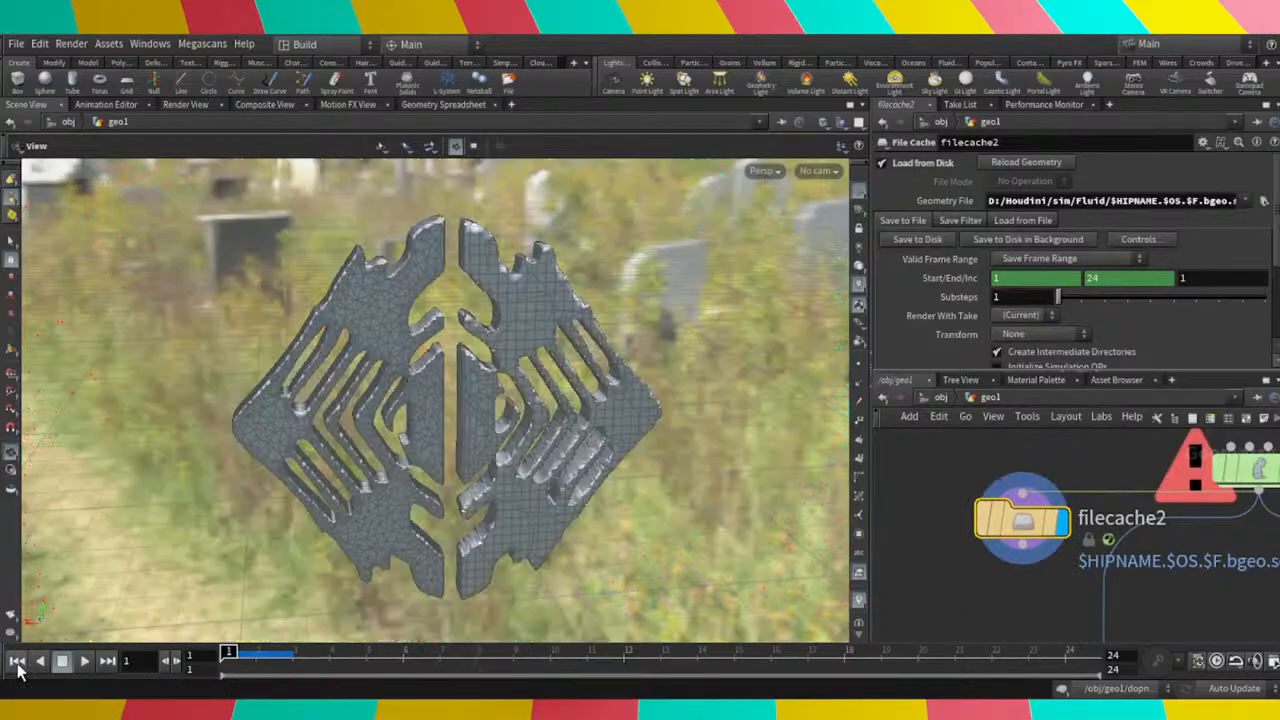
left_click(85, 662)
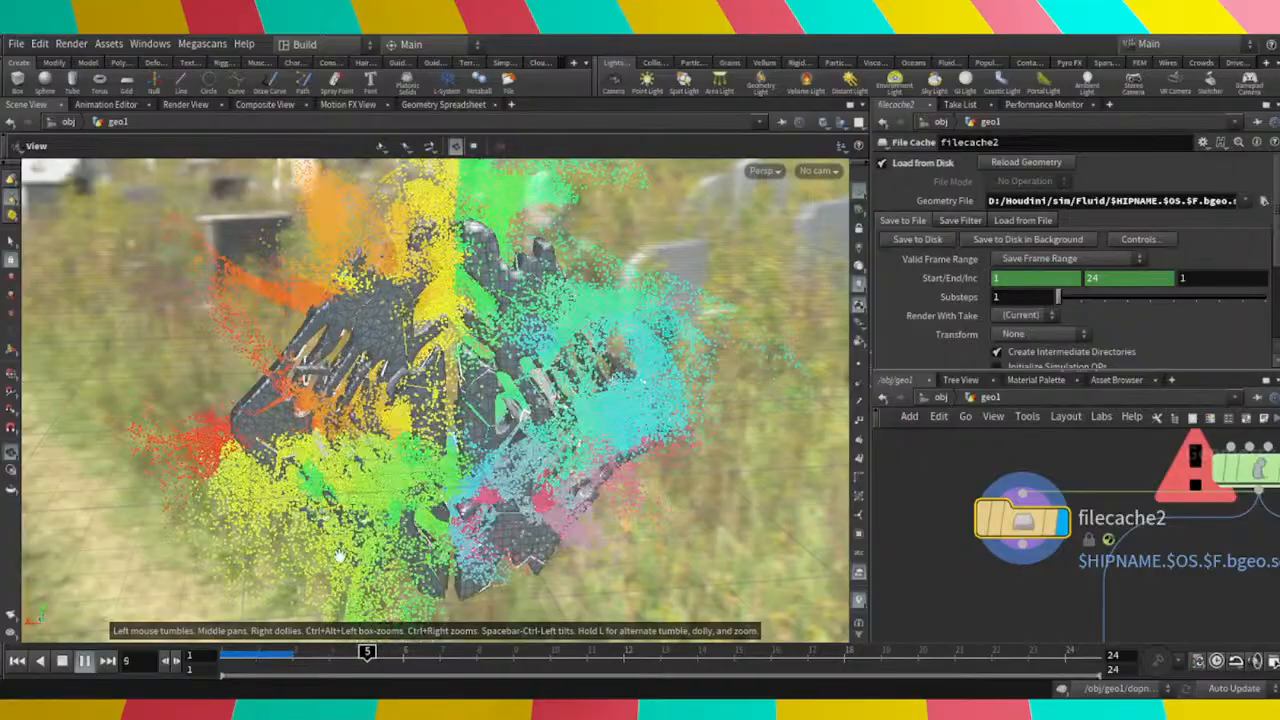
left_click(62, 661)
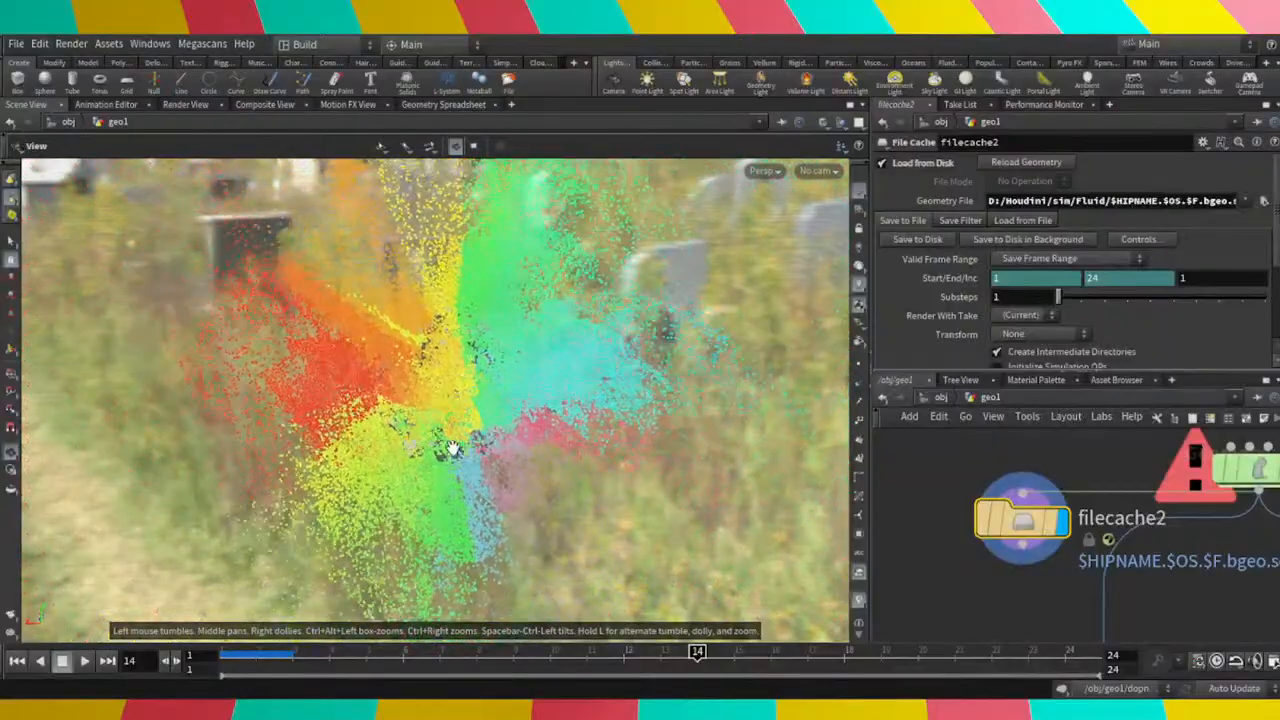
left_click_drag(452, 450, 533, 446)
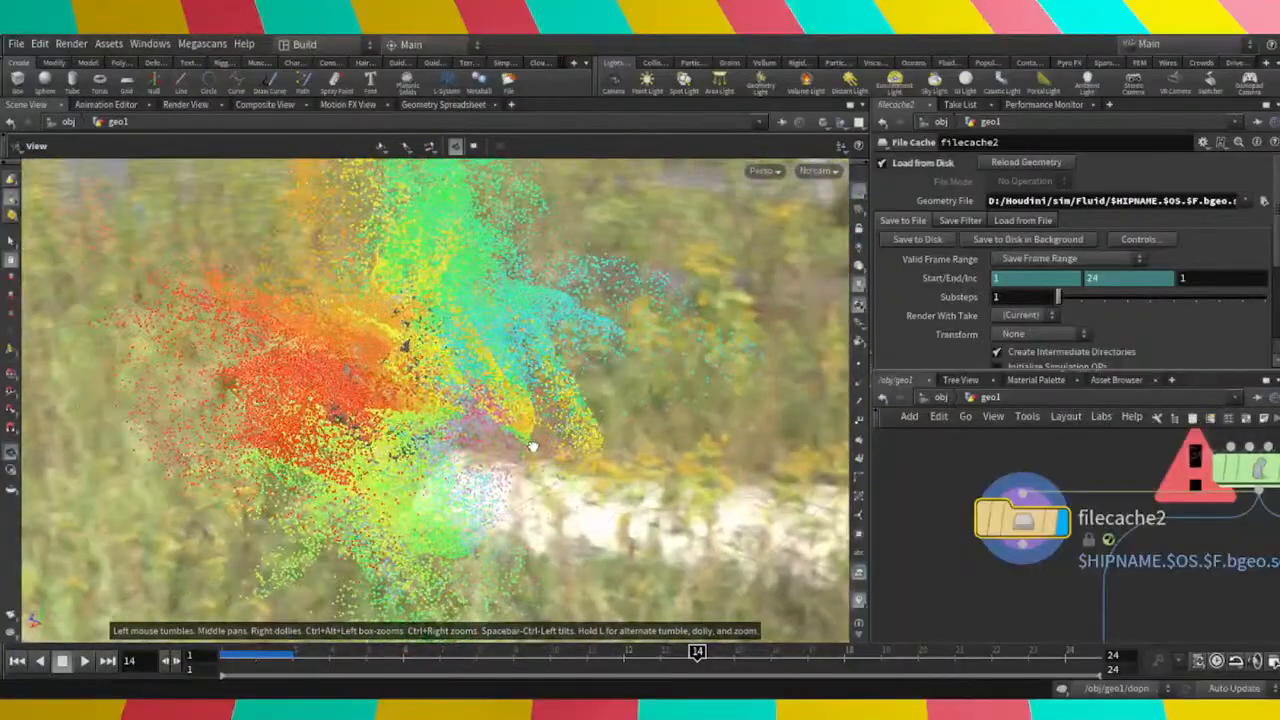
scroll(928, 525, "down", 6)
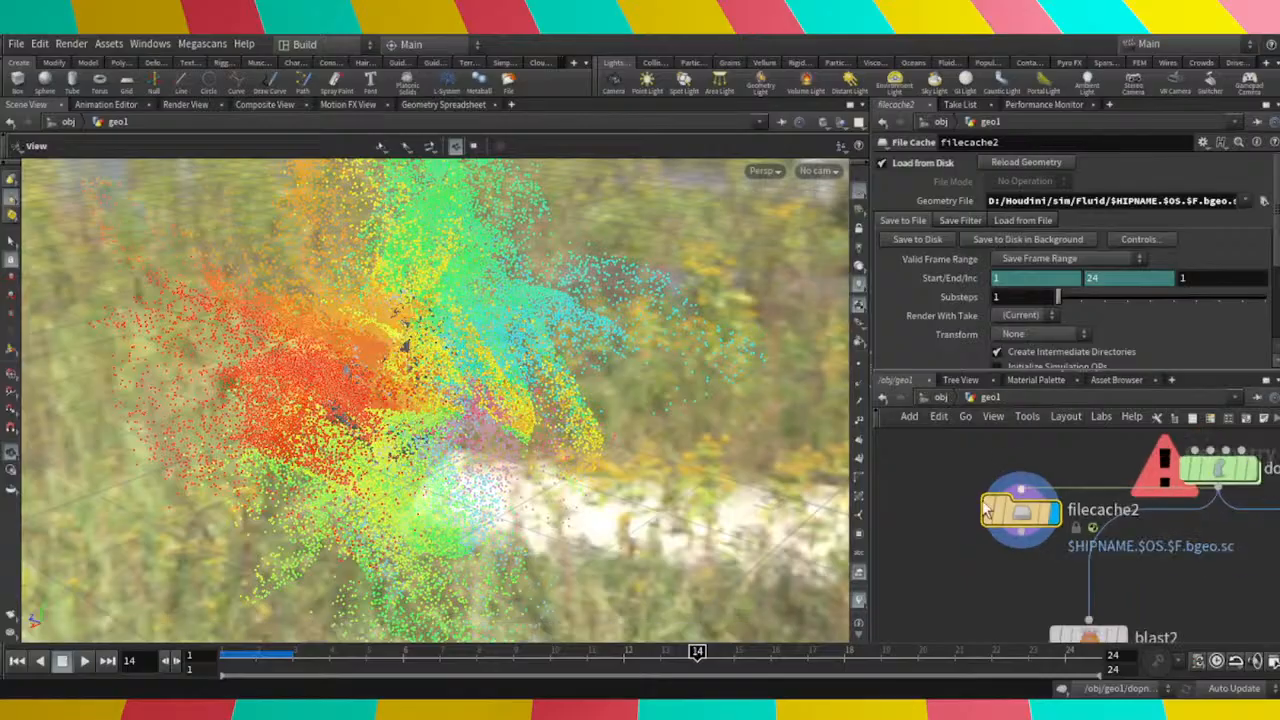
Locate the FRUCTURE null below filecache3 in geo1 and select it to check its settings.
middle_click_drag(925, 525, 1047, 631)
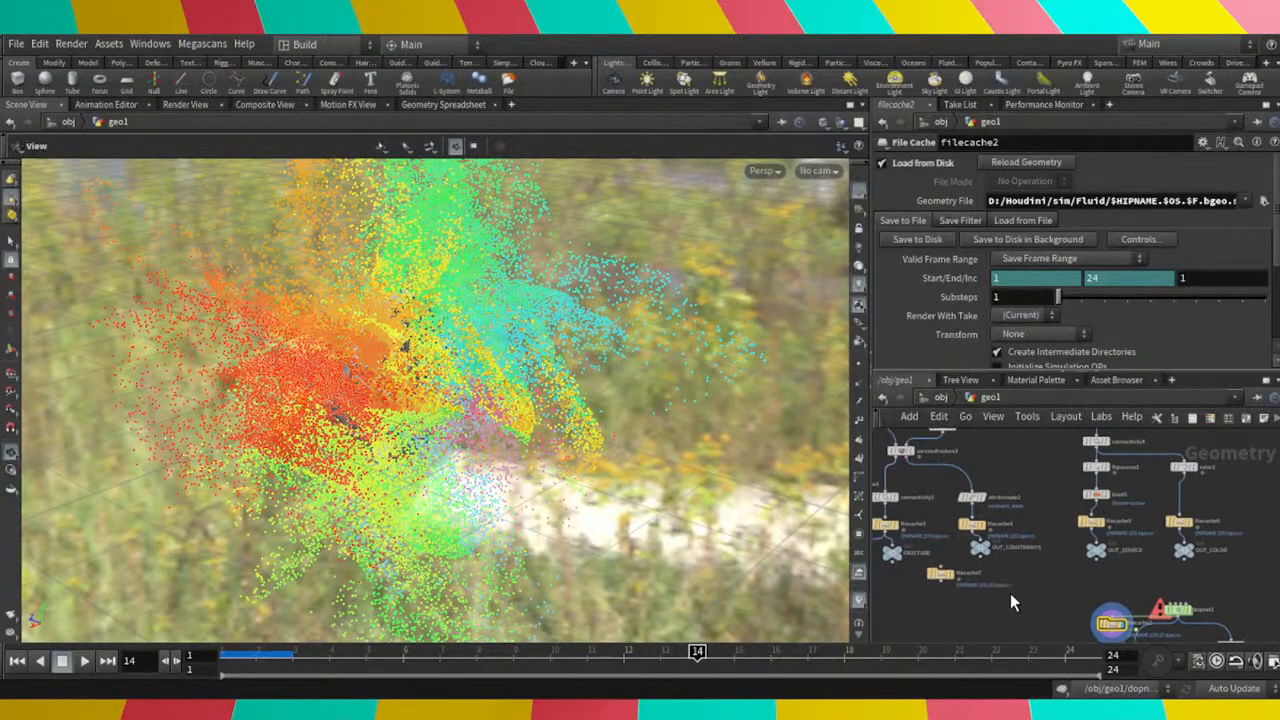
scroll(1010, 593, "up", 5)
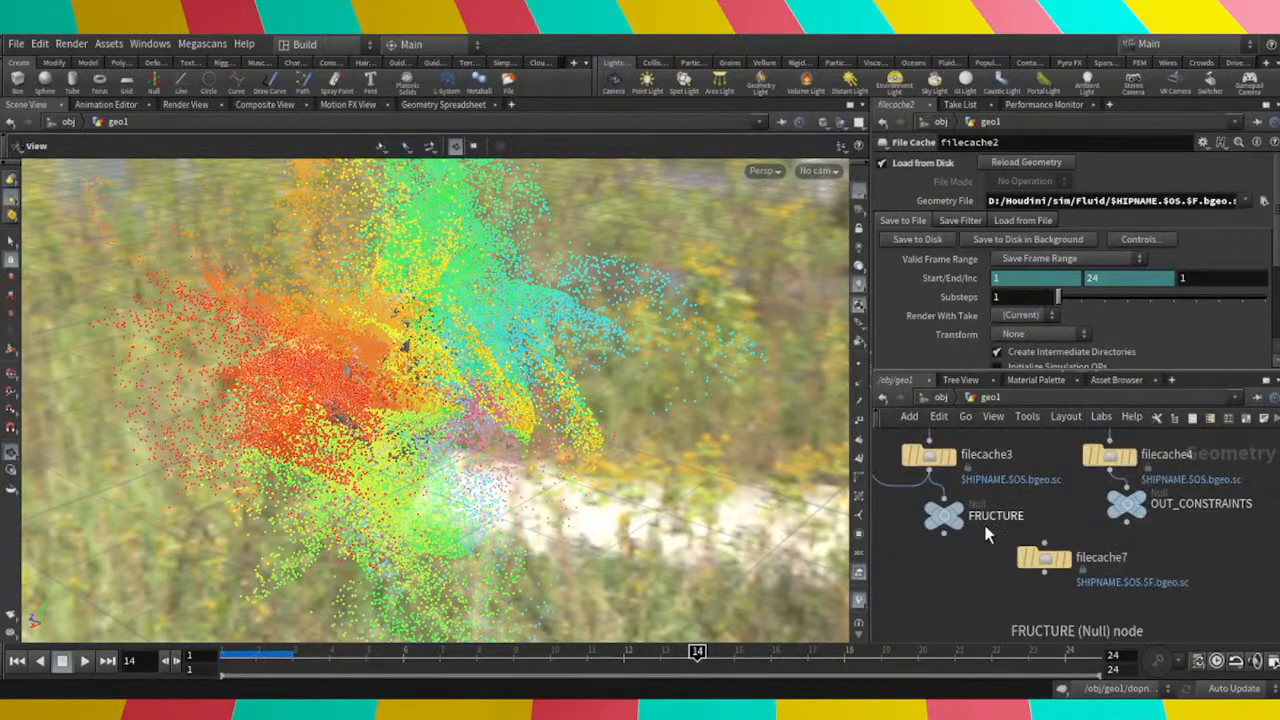
scroll(928, 565, "down", 1)
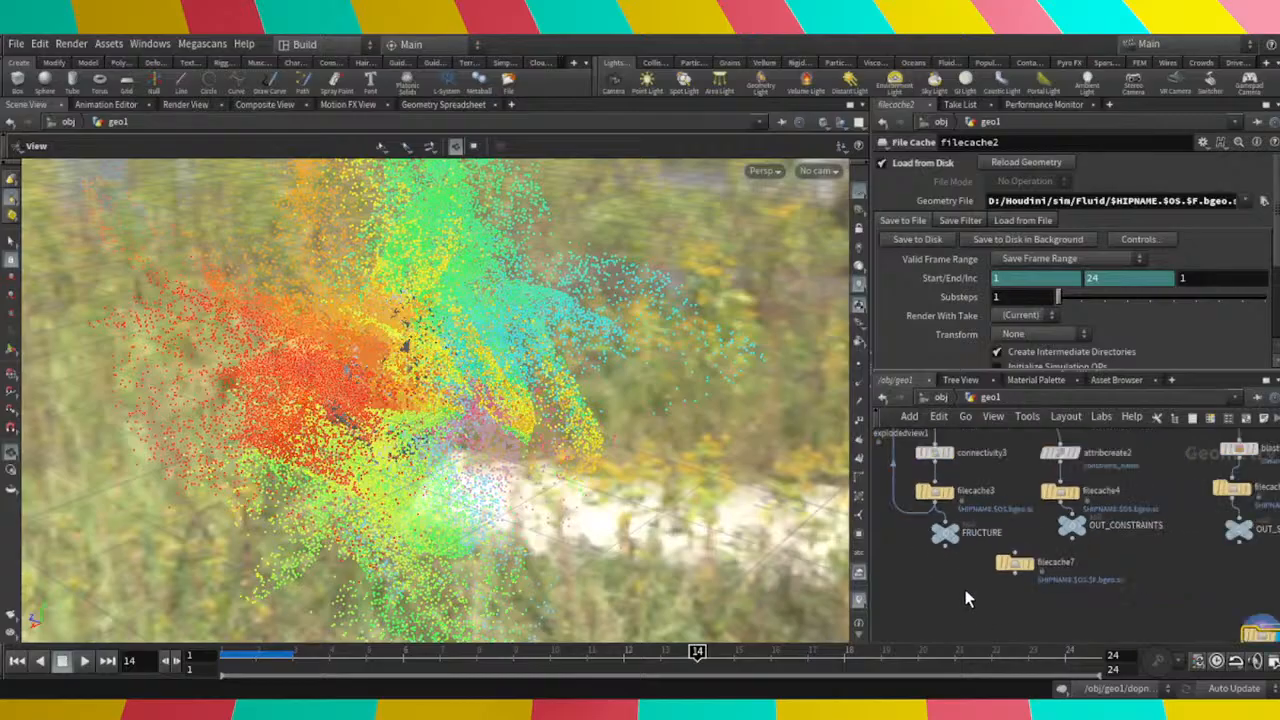
scroll(965, 580, "up", 2)
left_click(963, 563)
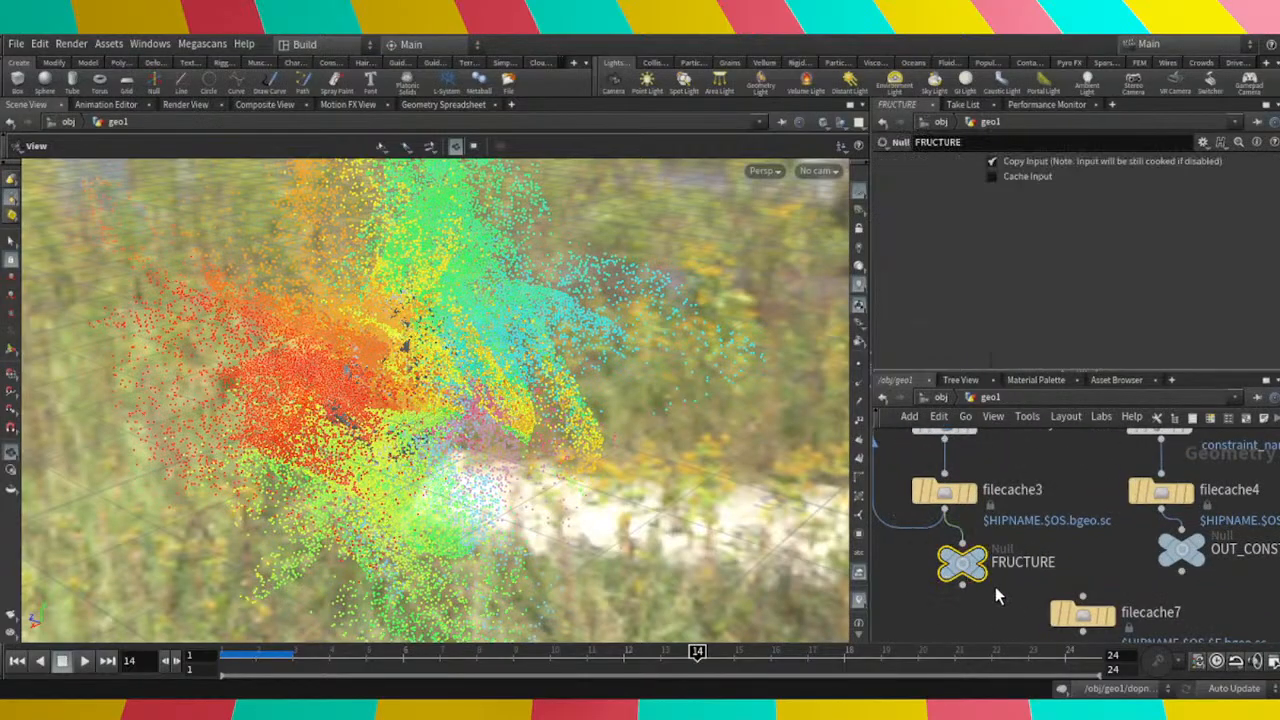
Examine the fractured pieces and surrounding fluid particles at frame 14, up close and from different angles.
left_click_drag(464, 384, 430, 378)
scroll(393, 357, "up", 3)
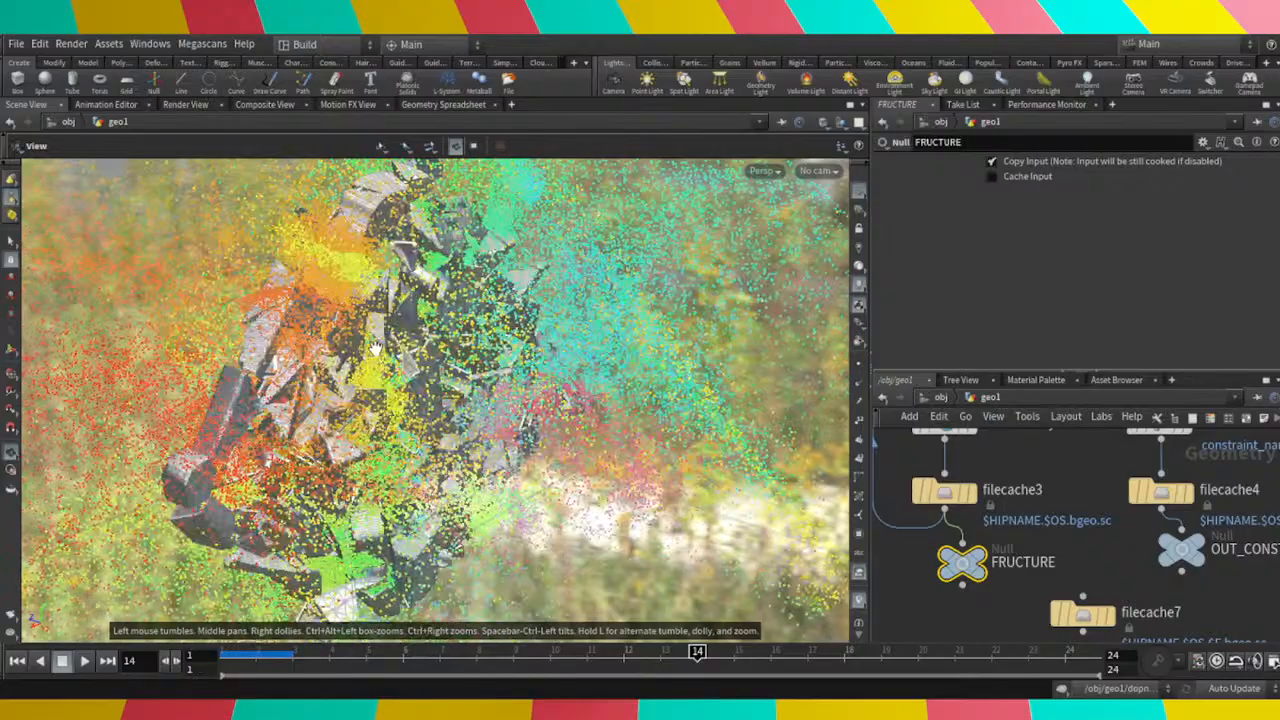
left_click_drag(356, 363, 257, 339)
scroll(195, 364, "up", 4)
scroll(195, 364, "up", 3)
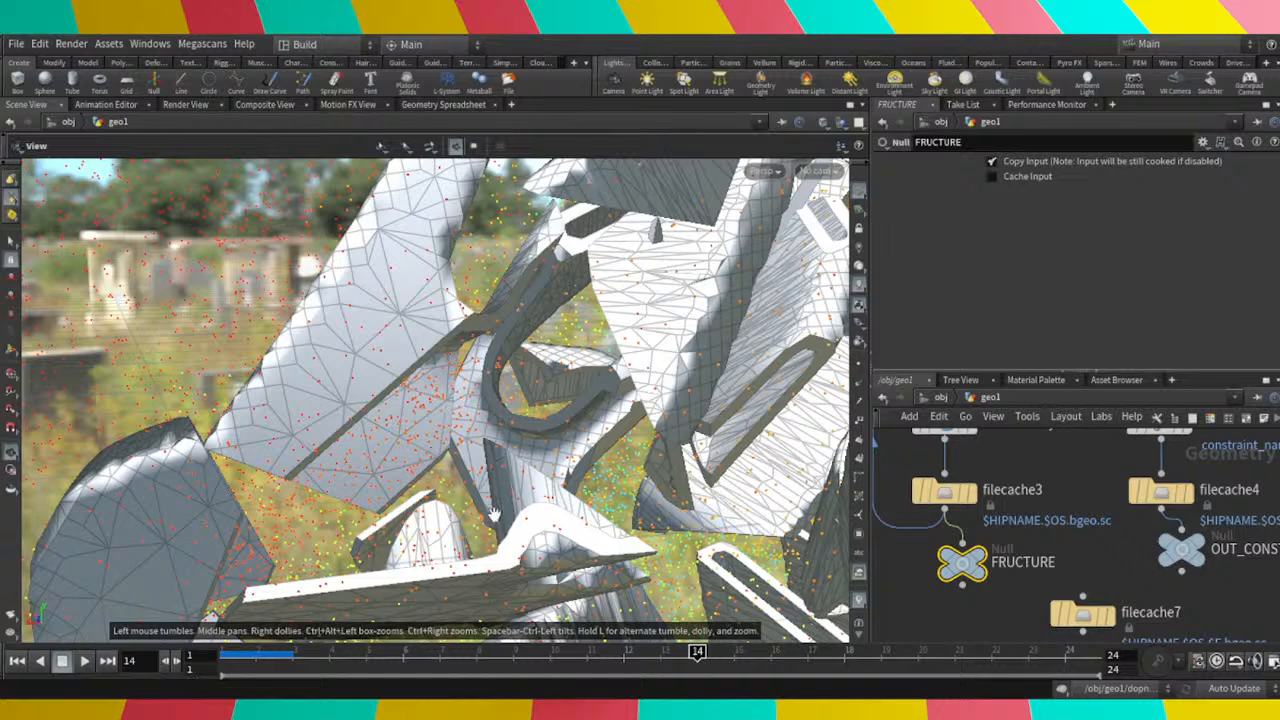
scroll(494, 430, "up", 3)
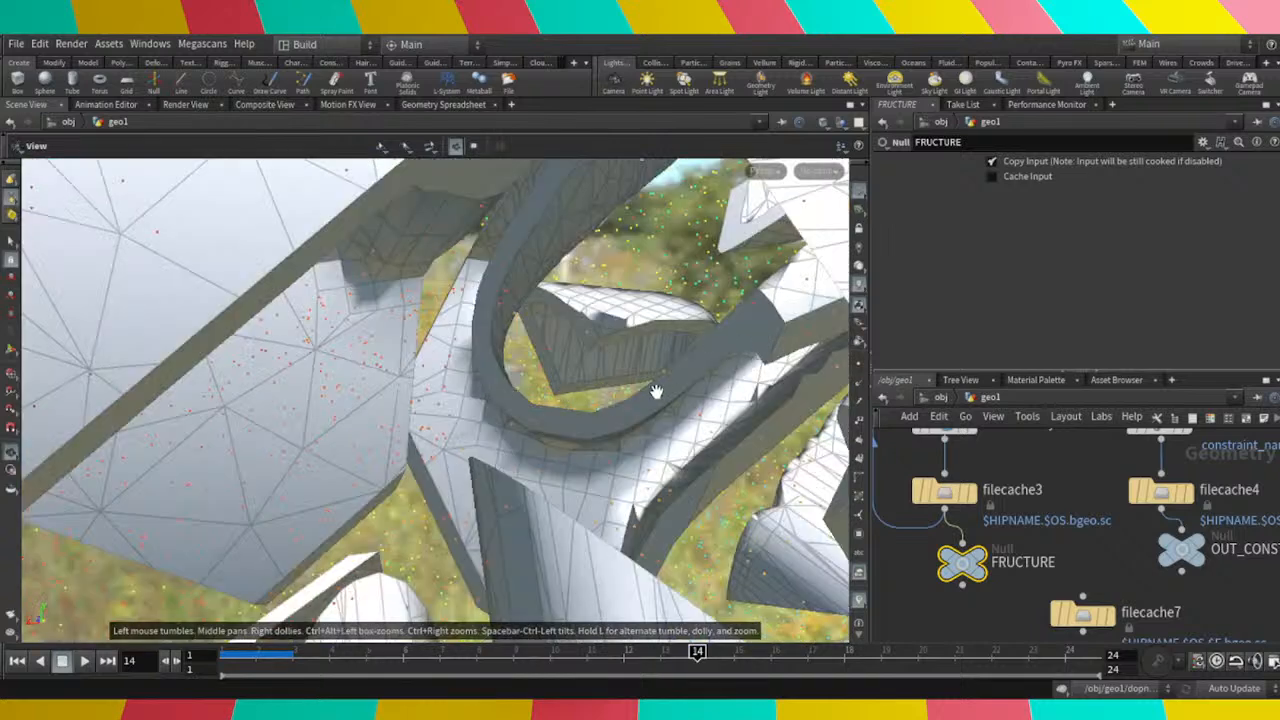
scroll(480, 400, "down", 5)
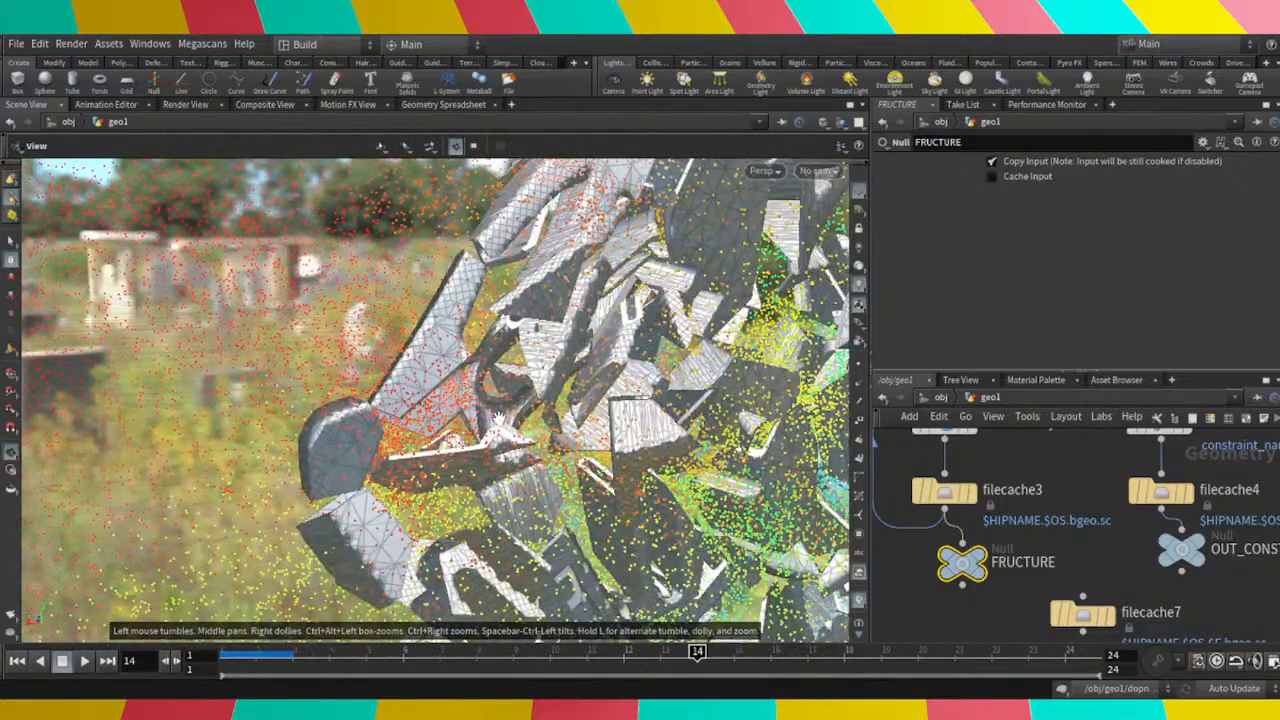
left_click_drag(498, 418, 455, 400)
scroll(476, 398, "down", 3)
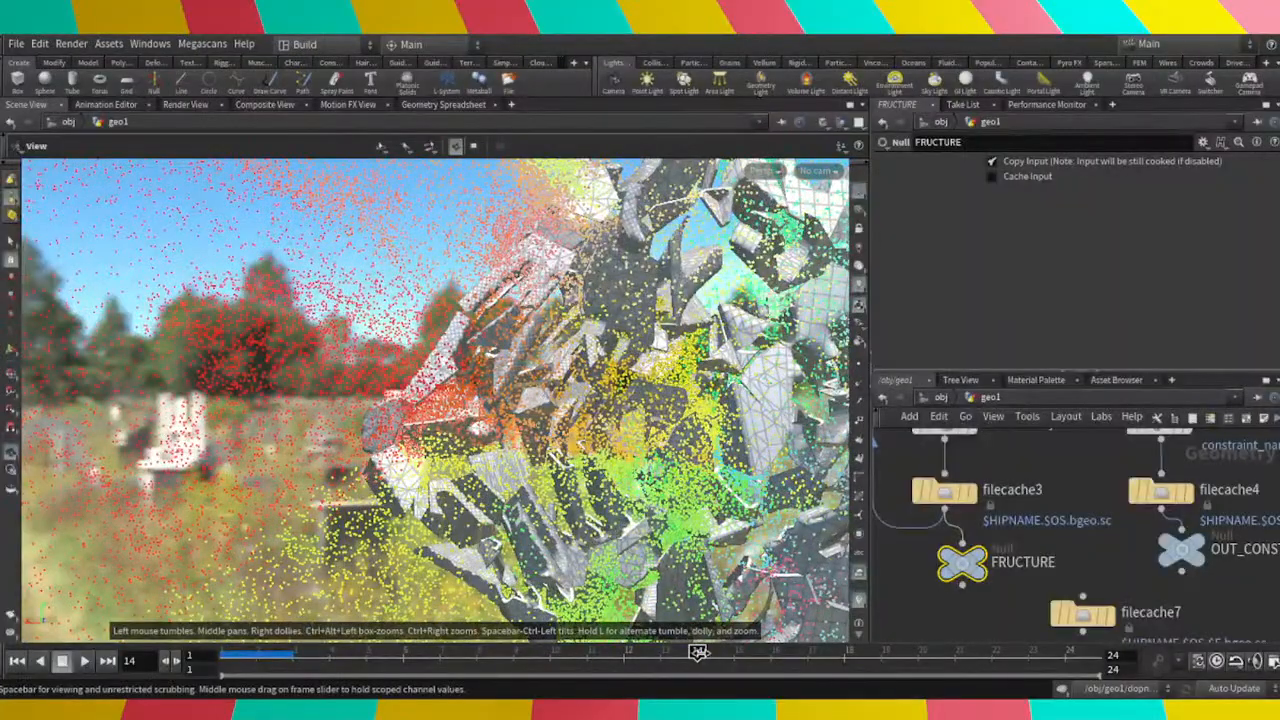
Scrub the simulation back to frame 4 and examine the cracks between the pieces from several angles.
left_click_drag(630, 651, 404, 651)
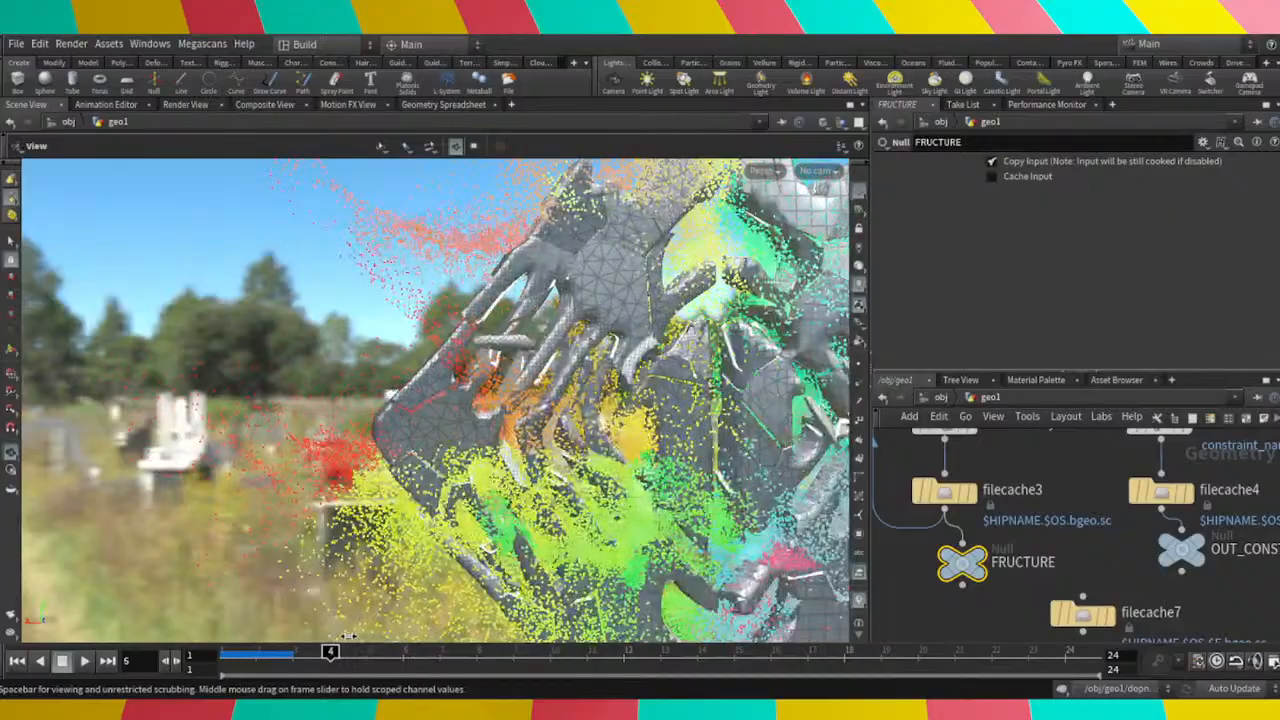
scroll(361, 438, "down", 1)
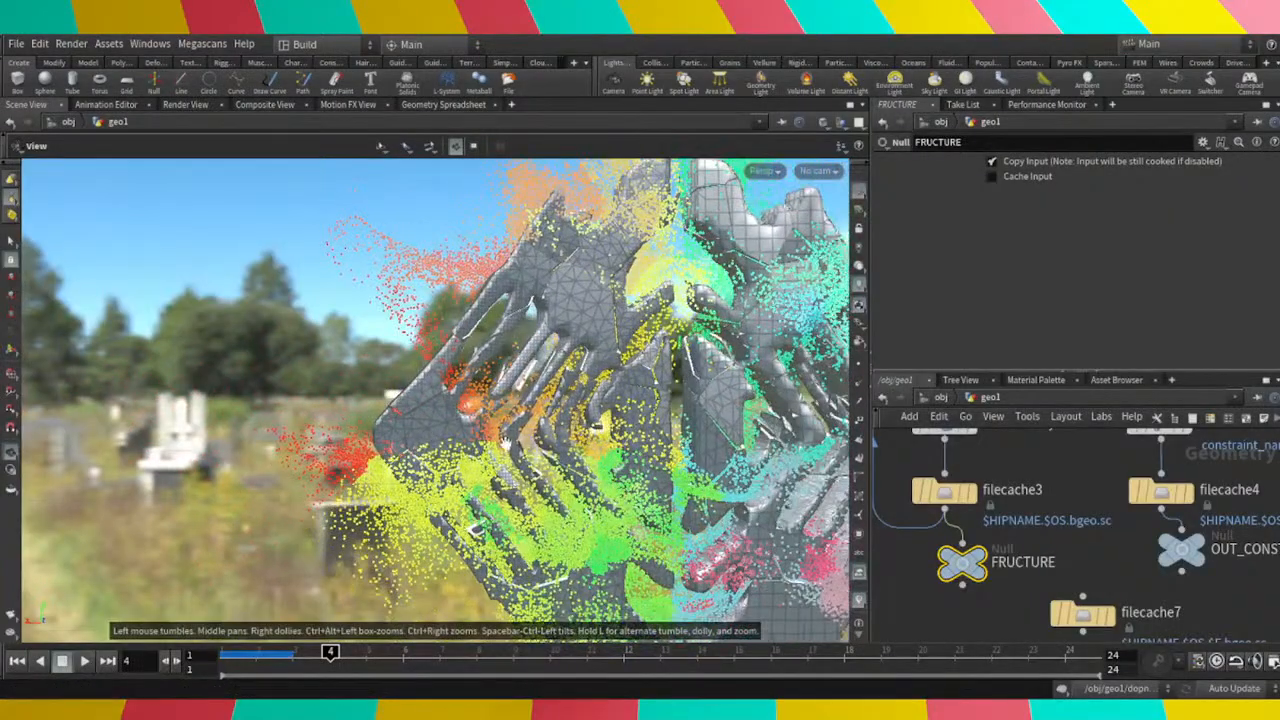
left_click_drag(505, 442, 395, 466)
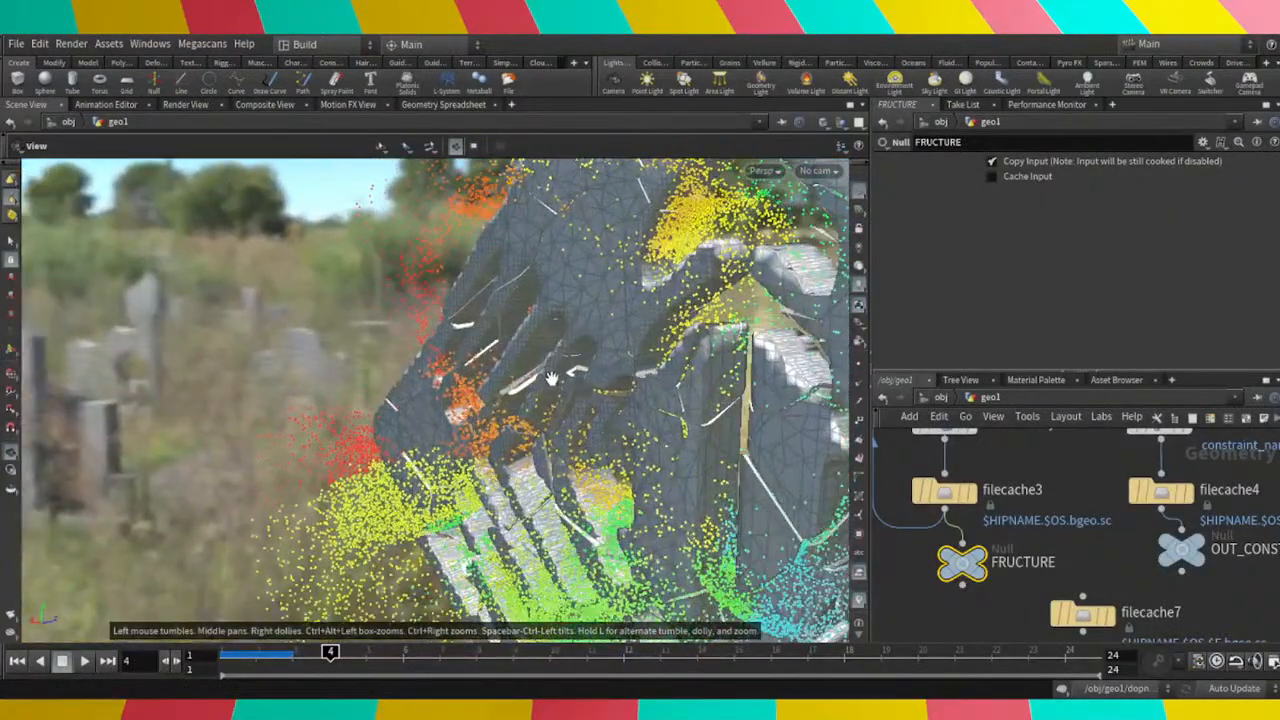
left_click_drag(588, 378, 537, 384)
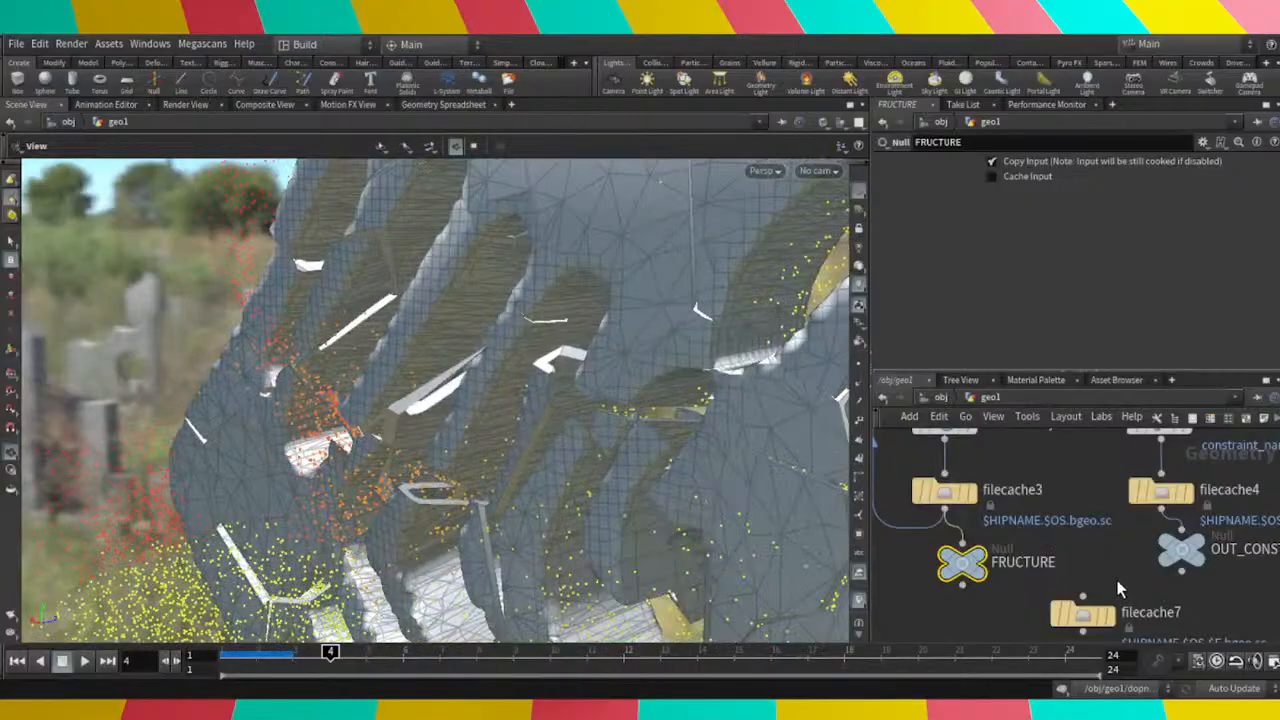
right_click_drag(519, 373, 656, 377)
left_click_drag(656, 377, 587, 406)
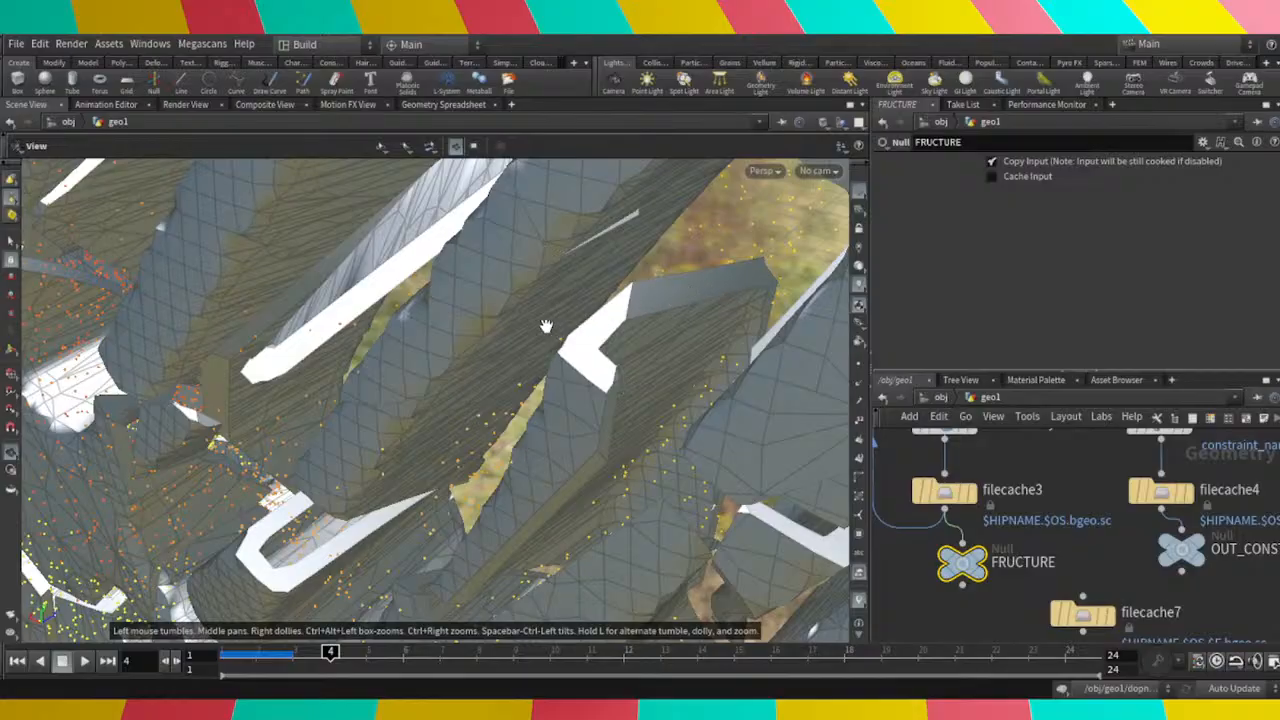
left_click_drag(546, 326, 630, 310)
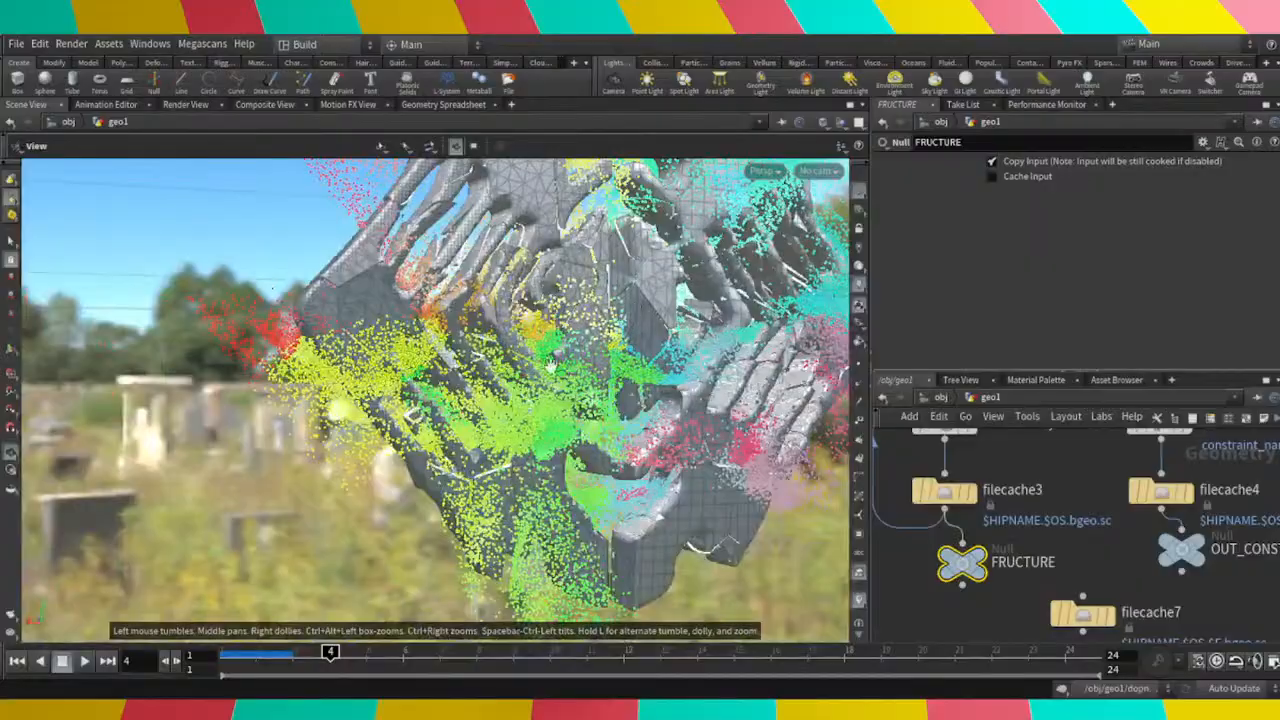
left_click_drag(549, 366, 505, 450)
Look over the final attribdelete and rop_alembic export nodes at the end of both downstream branches.
scroll(1056, 574, "down", 2)
middle_click_drag(1059, 578, 923, 423)
scroll(1058, 515, "down", 4)
middle_click_drag(1016, 530, 982, 486)
scroll(985, 505, "up", 2)
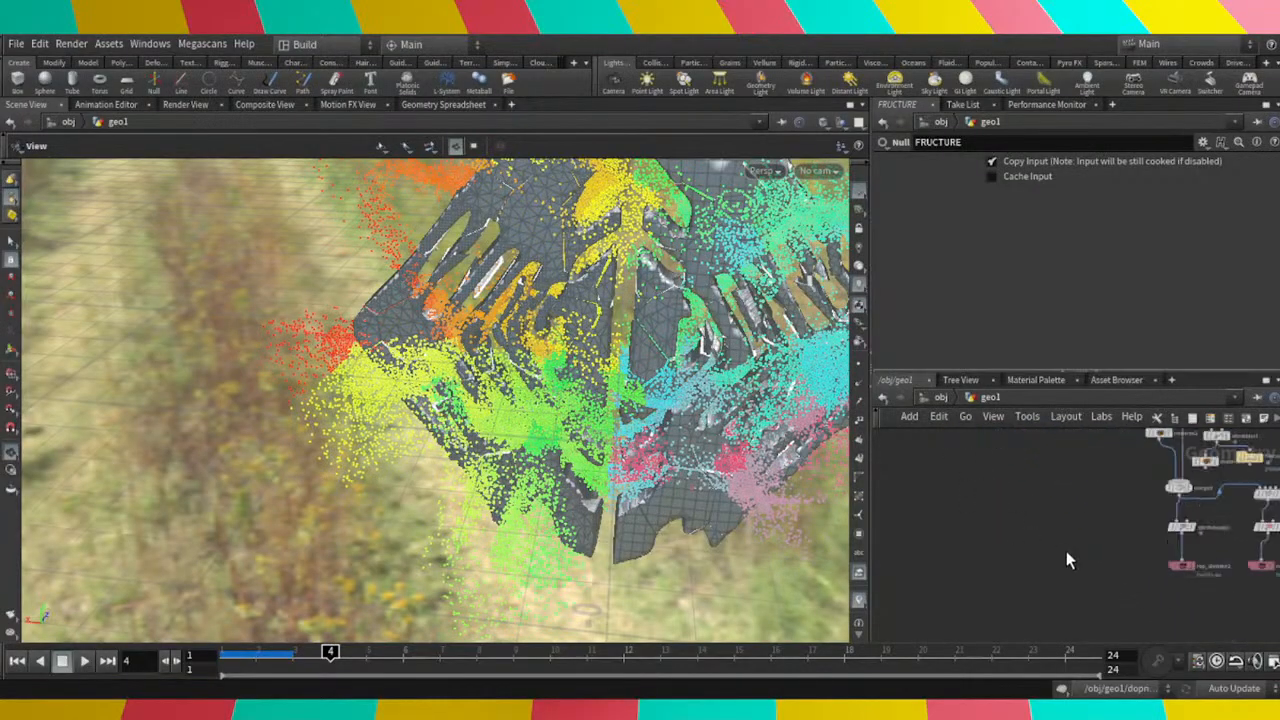
scroll(1179, 593, "up", 2)
middle_click_drag(1179, 593, 1011, 555)
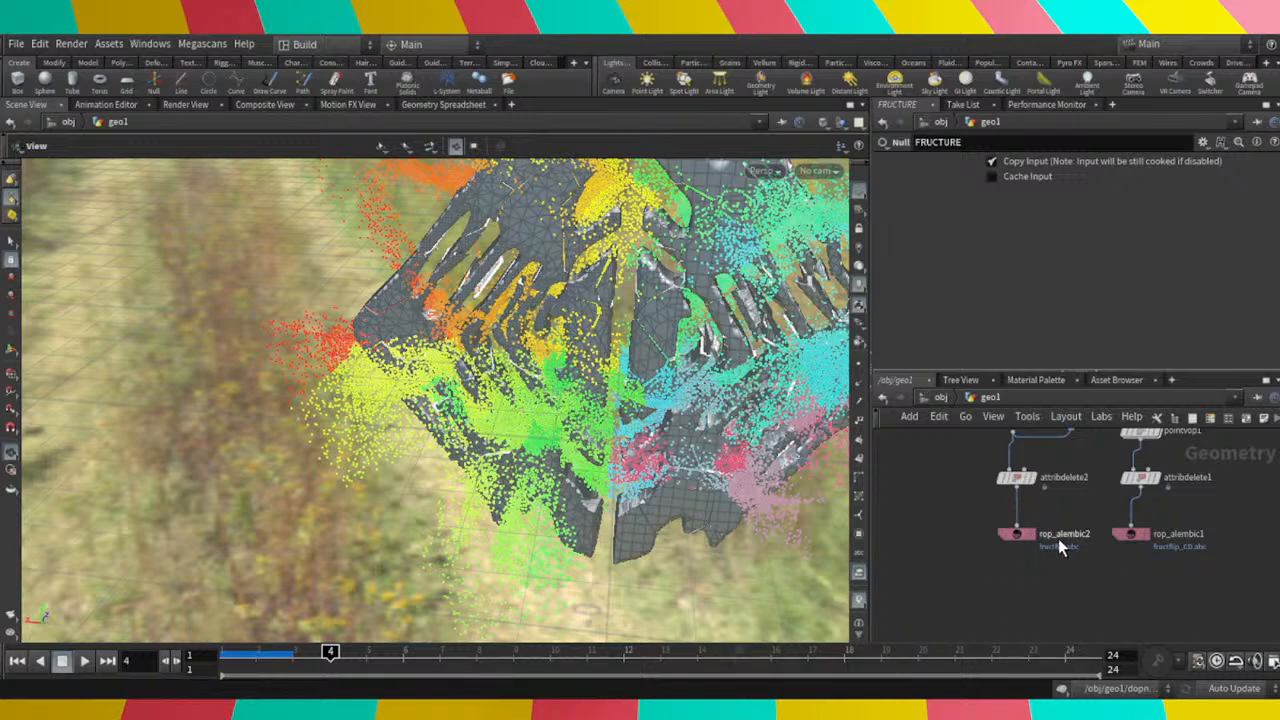
scroll(1020, 577, "down", 3)
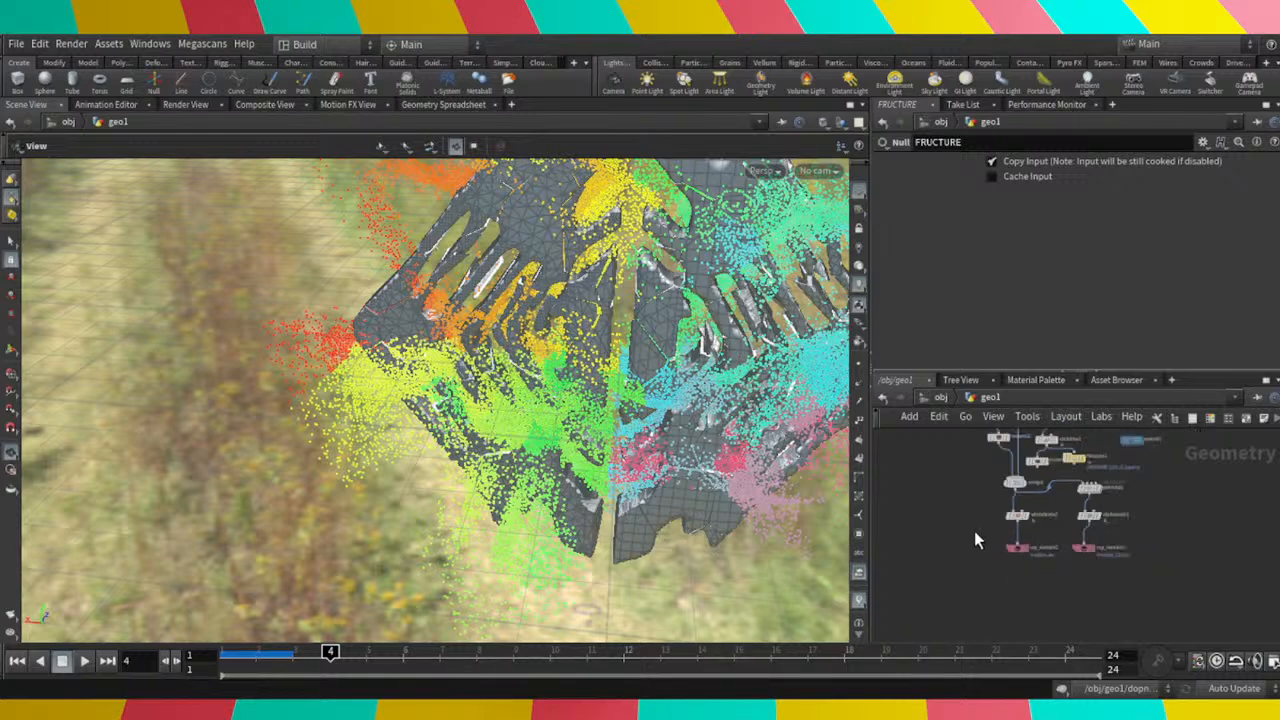
scroll(974, 531, "up", 3)
middle_click_drag(985, 592, 922, 569)
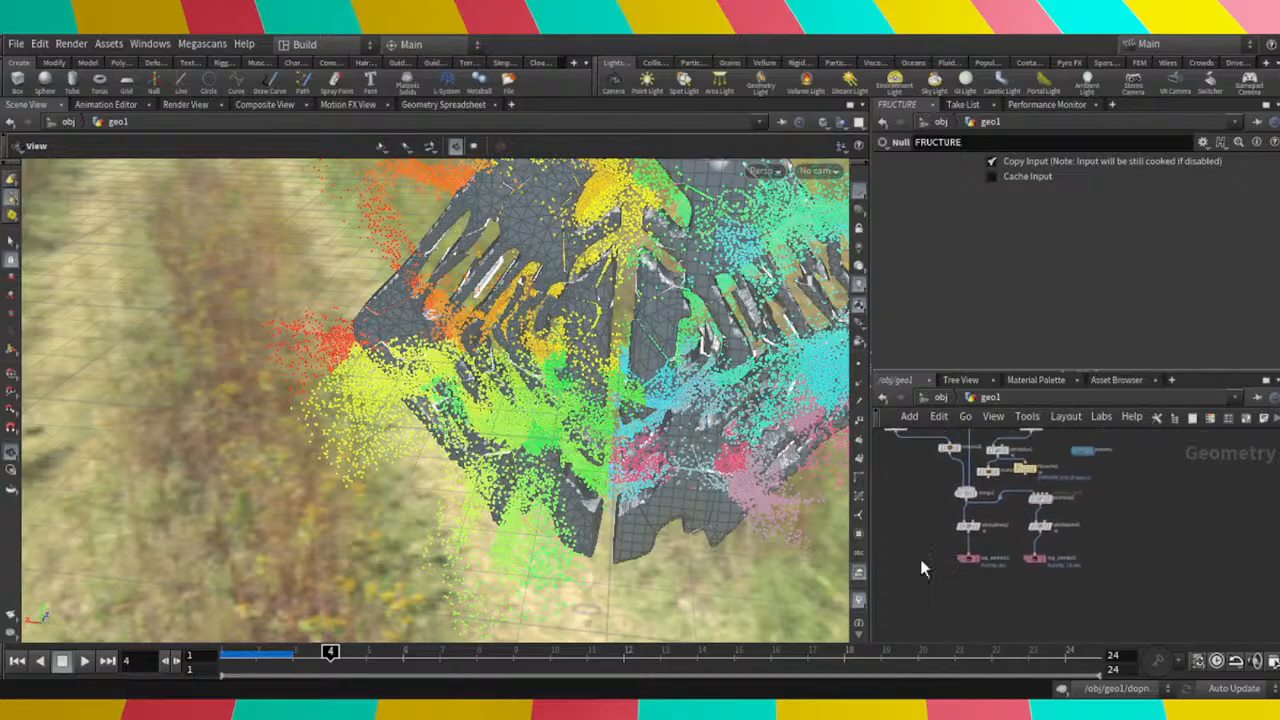
Look over the geo1 network again, from the whole node tree to the branches below filecache2 and dopnet1.
scroll(972, 573, "up", 2)
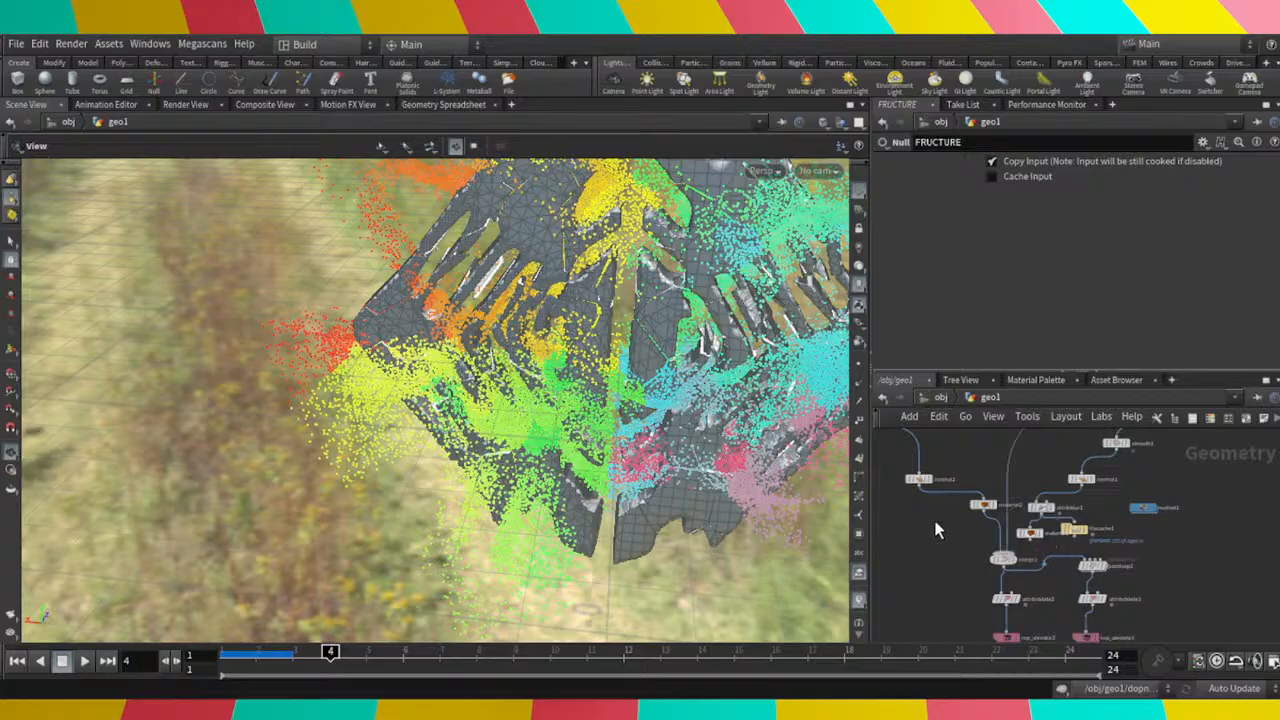
scroll(1020, 614, "up", 2)
middle_click_drag(1022, 527, 1043, 574)
scroll(1020, 566, "down", 3)
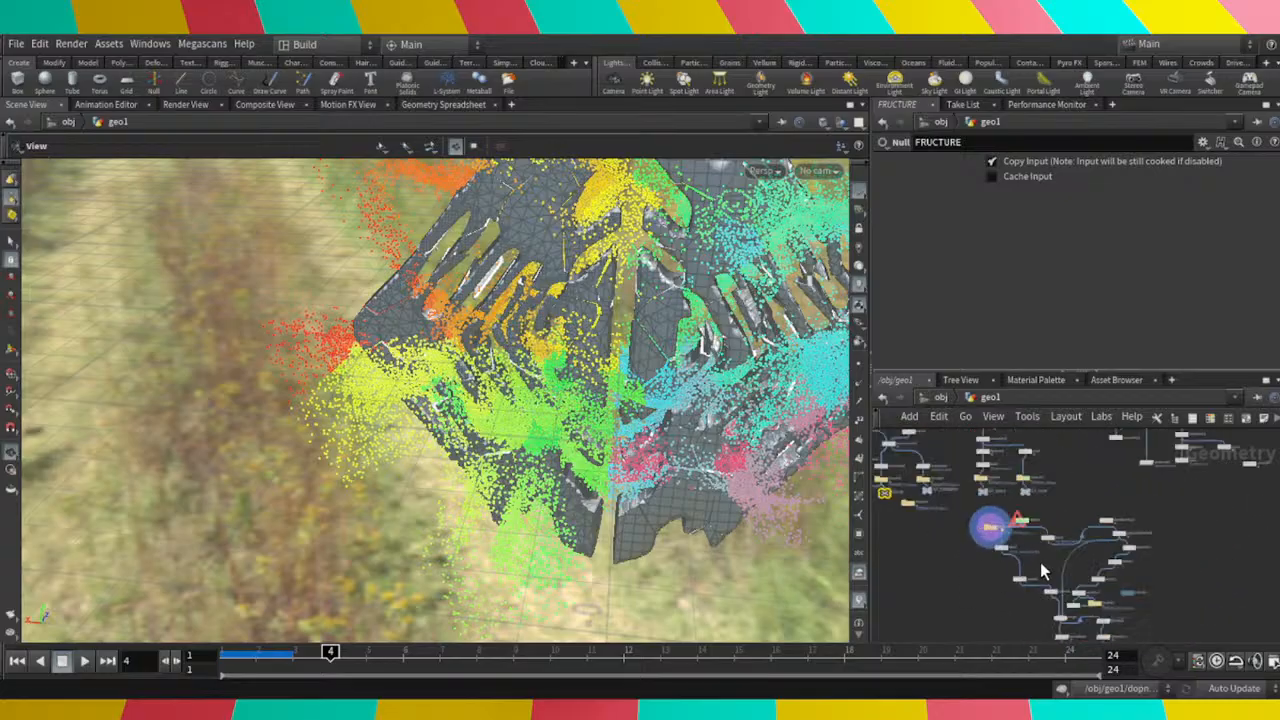
scroll(1057, 568, "down", 4)
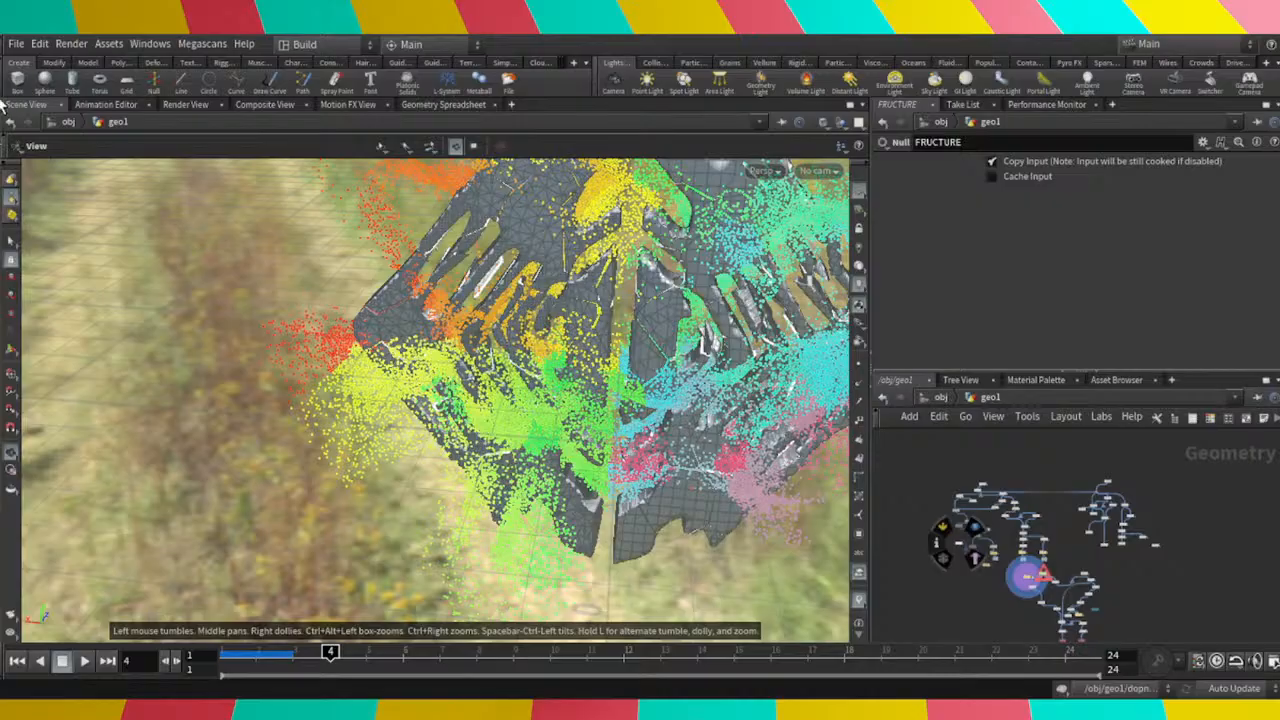
left_click(17, 45)
scroll(1007, 588, "up", 5)
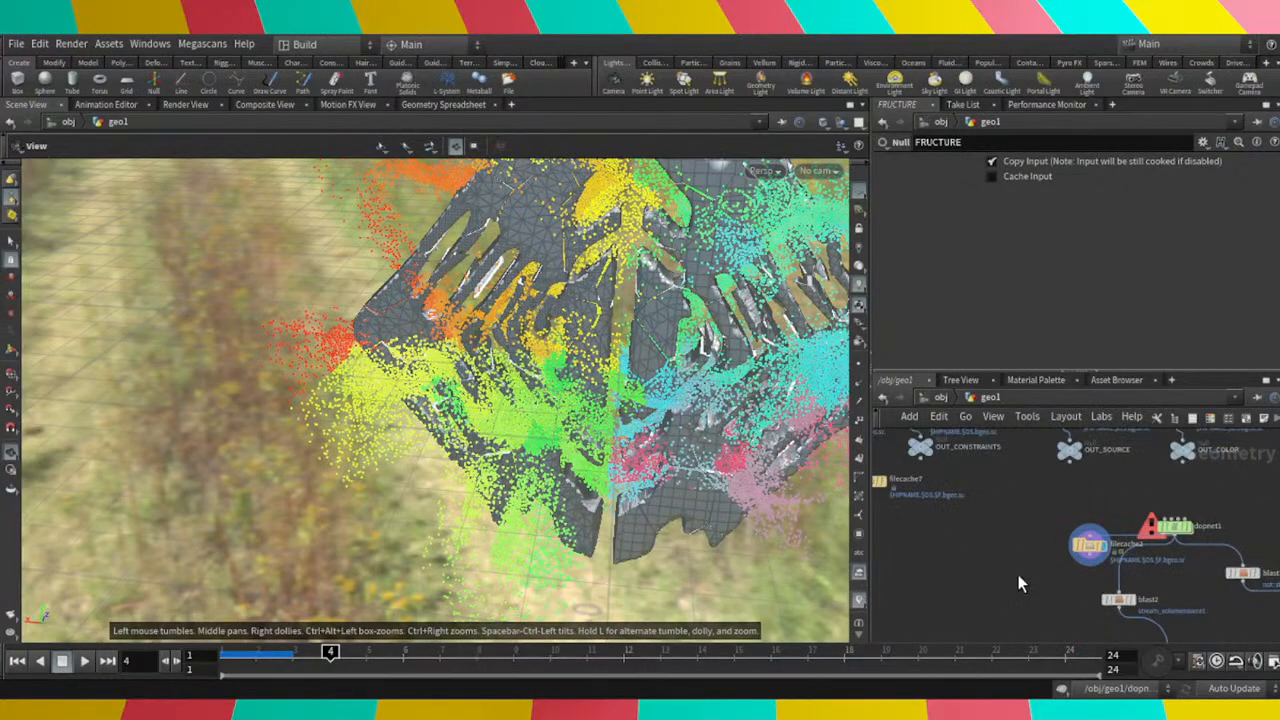
middle_click_drag(1023, 574, 791, 543)
middle_click_drag(1024, 566, 1090, 577)
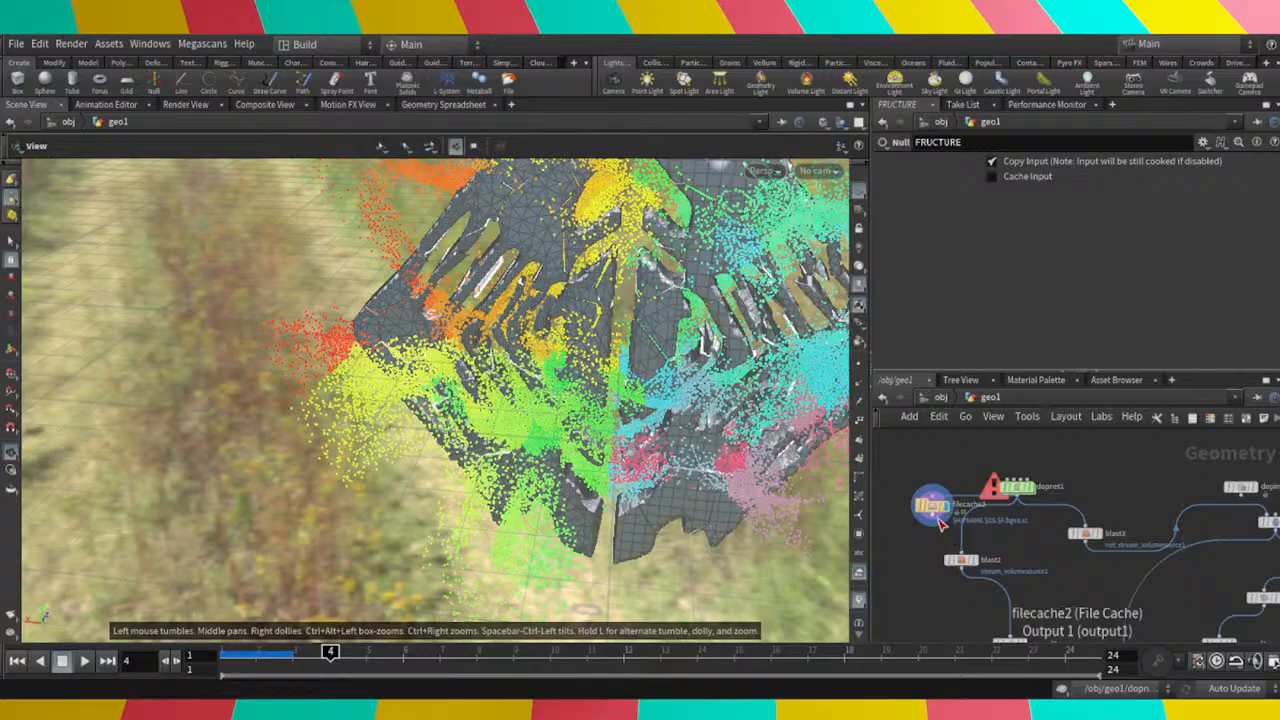
left_click_drag(958, 522, 1078, 535)
scroll(1078, 542, "down", 2)
middle_click_drag(1040, 566, 966, 537)
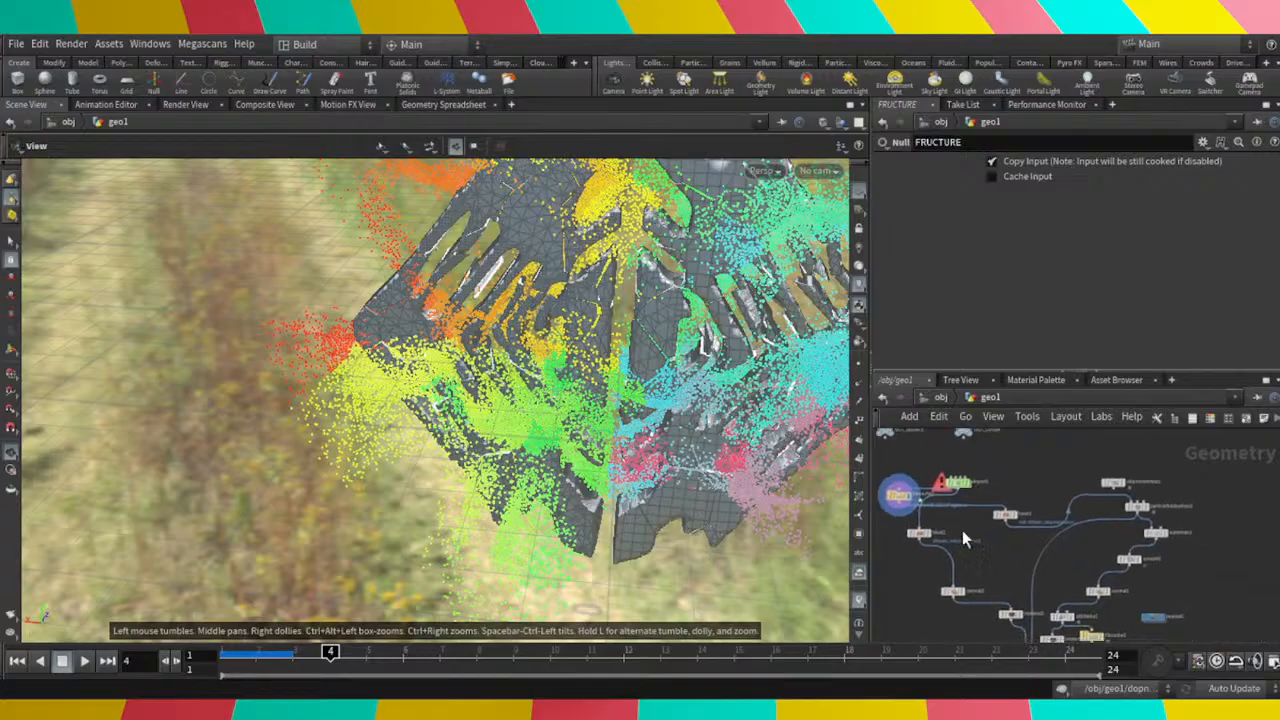
Try to display the particlefluidsurface1 fluid mesh at frame 4, interrupting its cooking.
scroll(966, 537, "up", 1)
scroll(1203, 500, "up", 3)
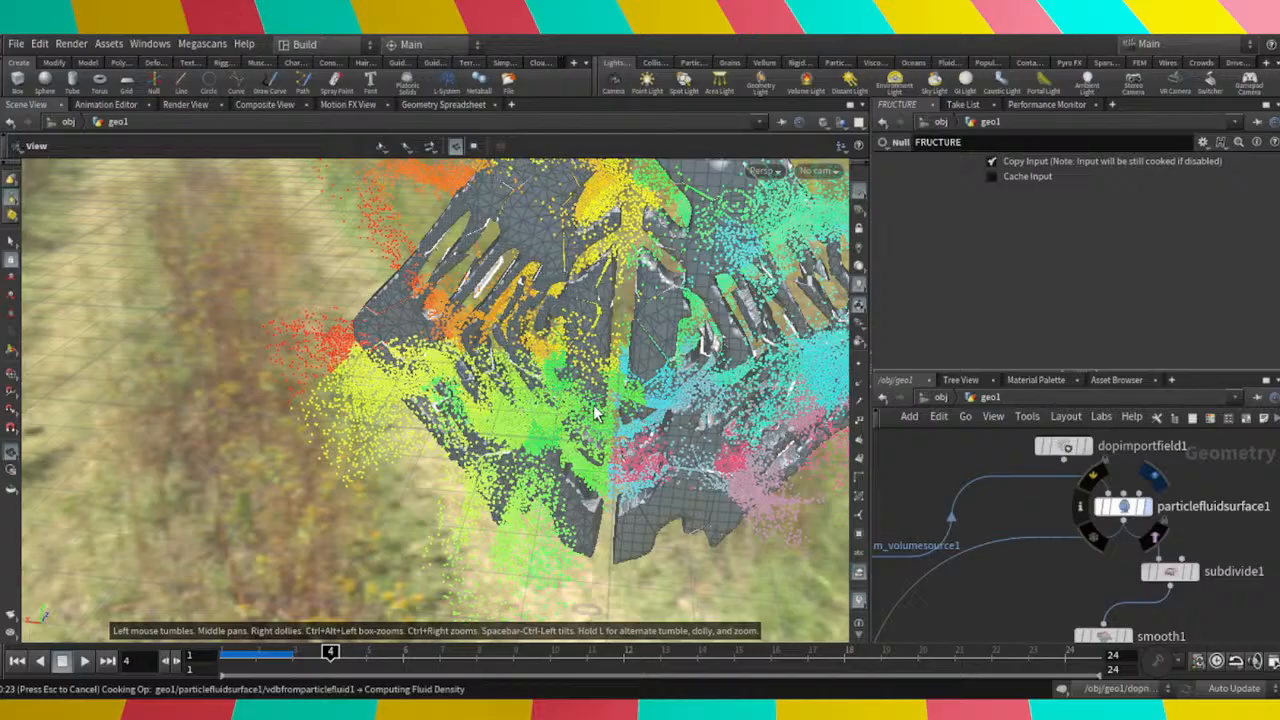
key("Escape")
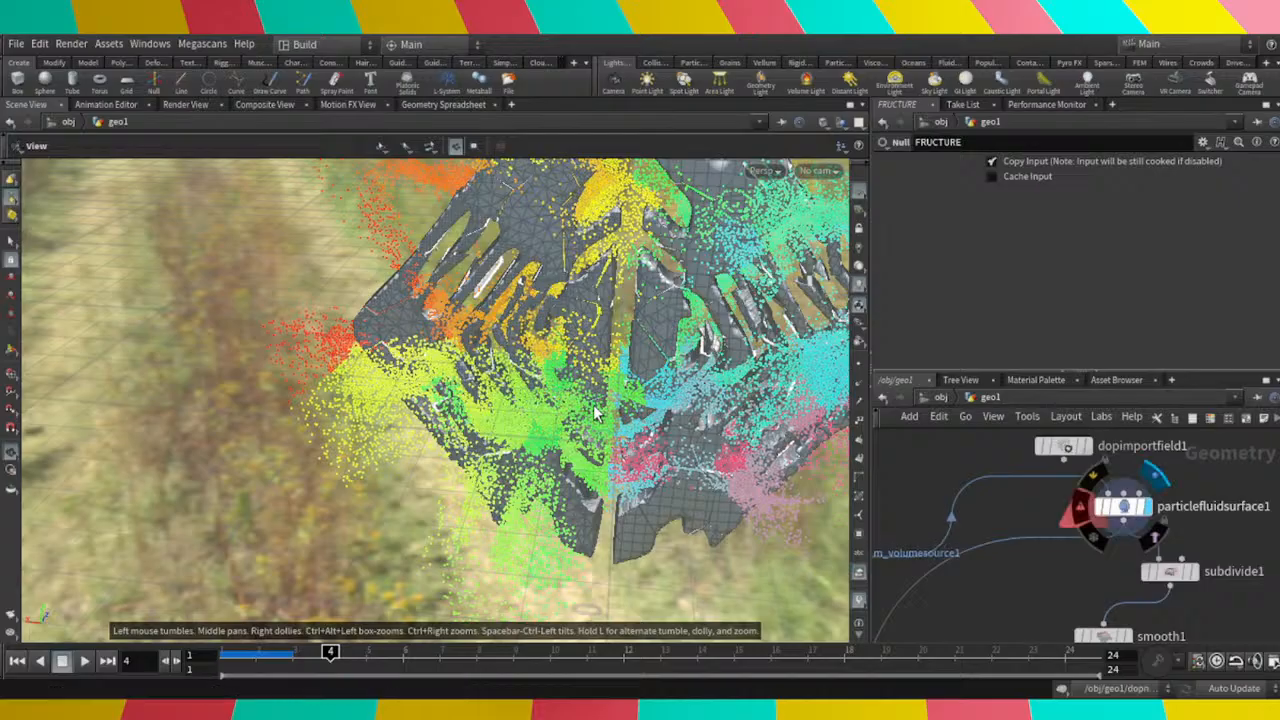
scroll(514, 400, "down", 3)
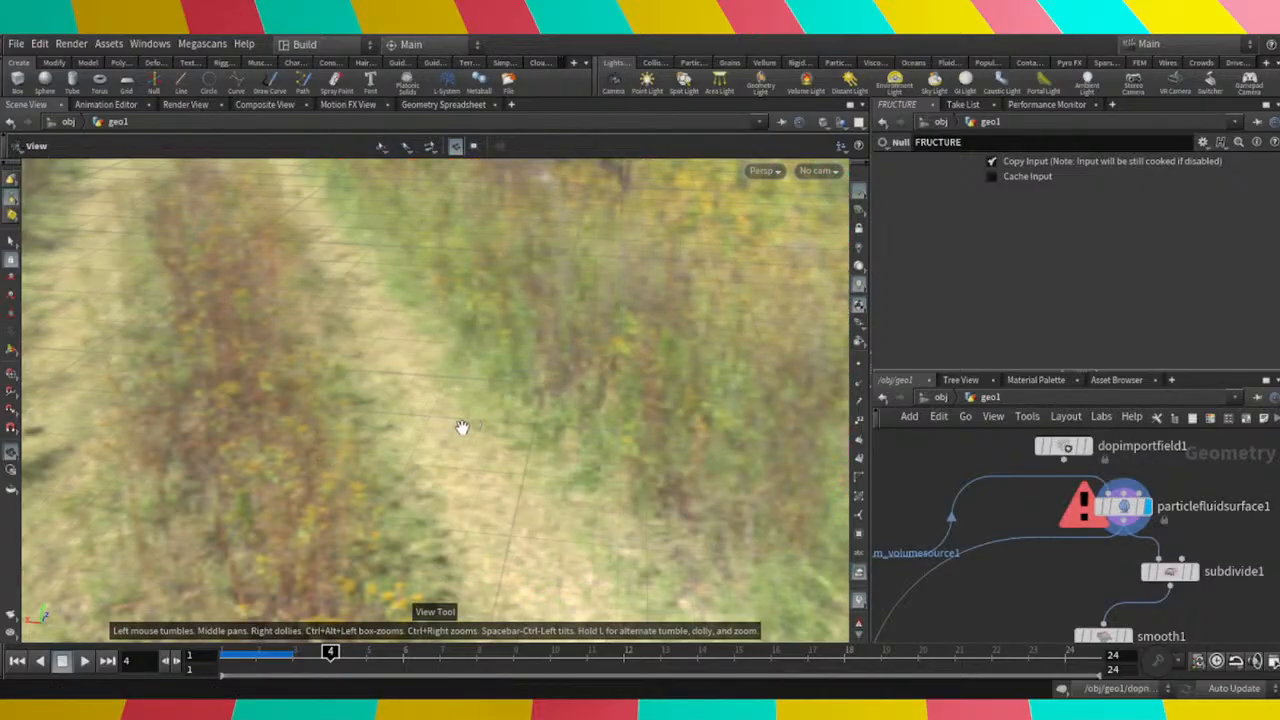
scroll(383, 443, "down", 2)
scroll(379, 454, "up", 1)
scroll(585, 322, "up", 2)
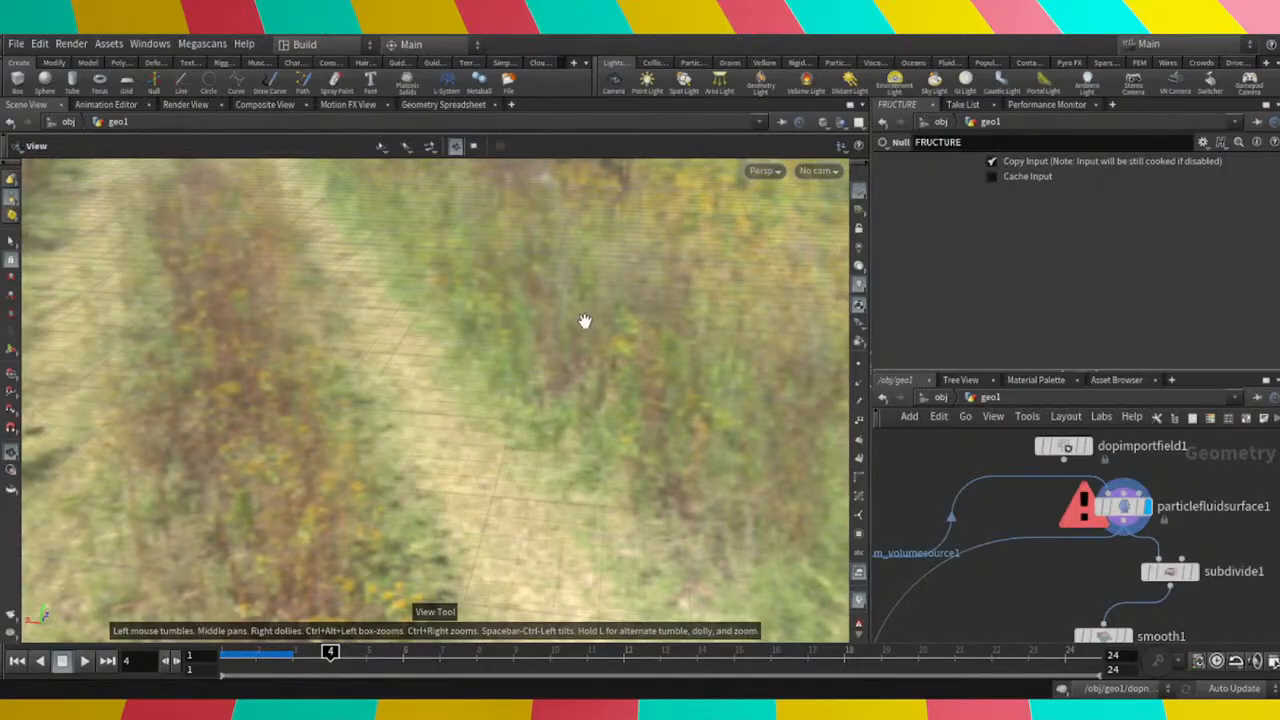
scroll(294, 439, "down", 1)
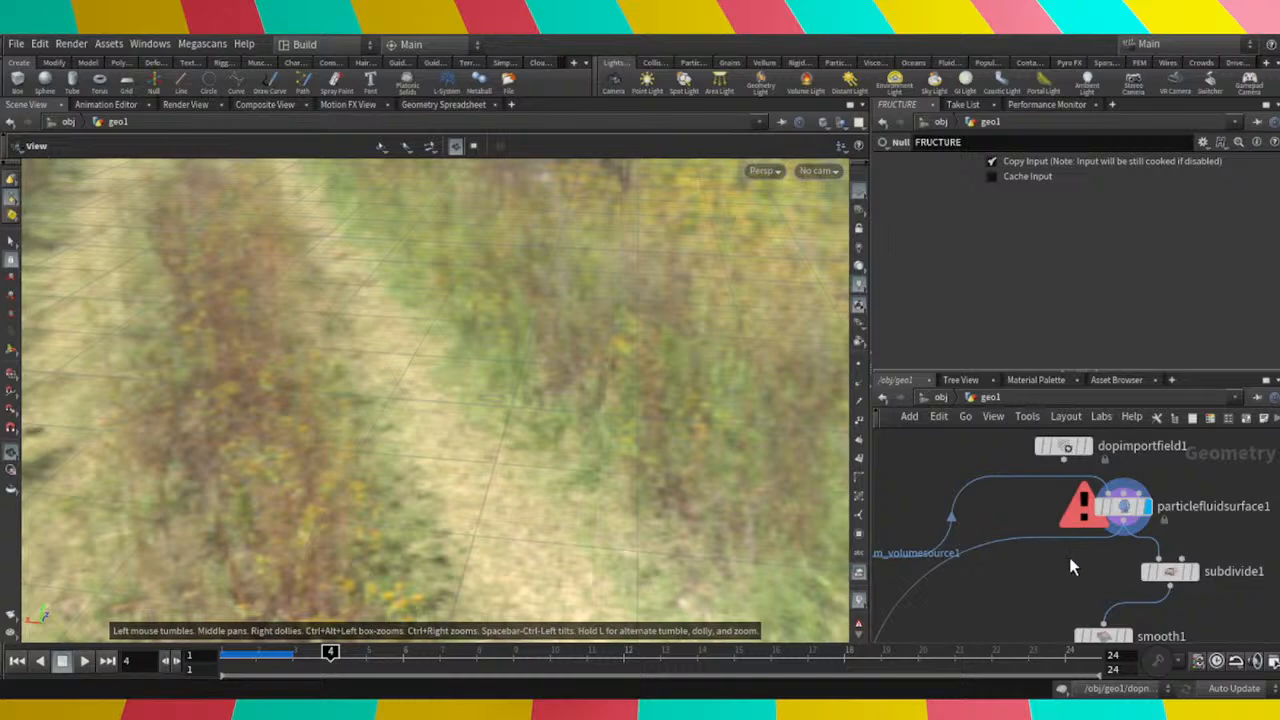
Set the display back to filecache2 and view the cached simulation at frame 4.
scroll(1069, 557, "down", 3)
middle_click_drag(973, 582, 1176, 606)
scroll(1070, 560, "up", 3)
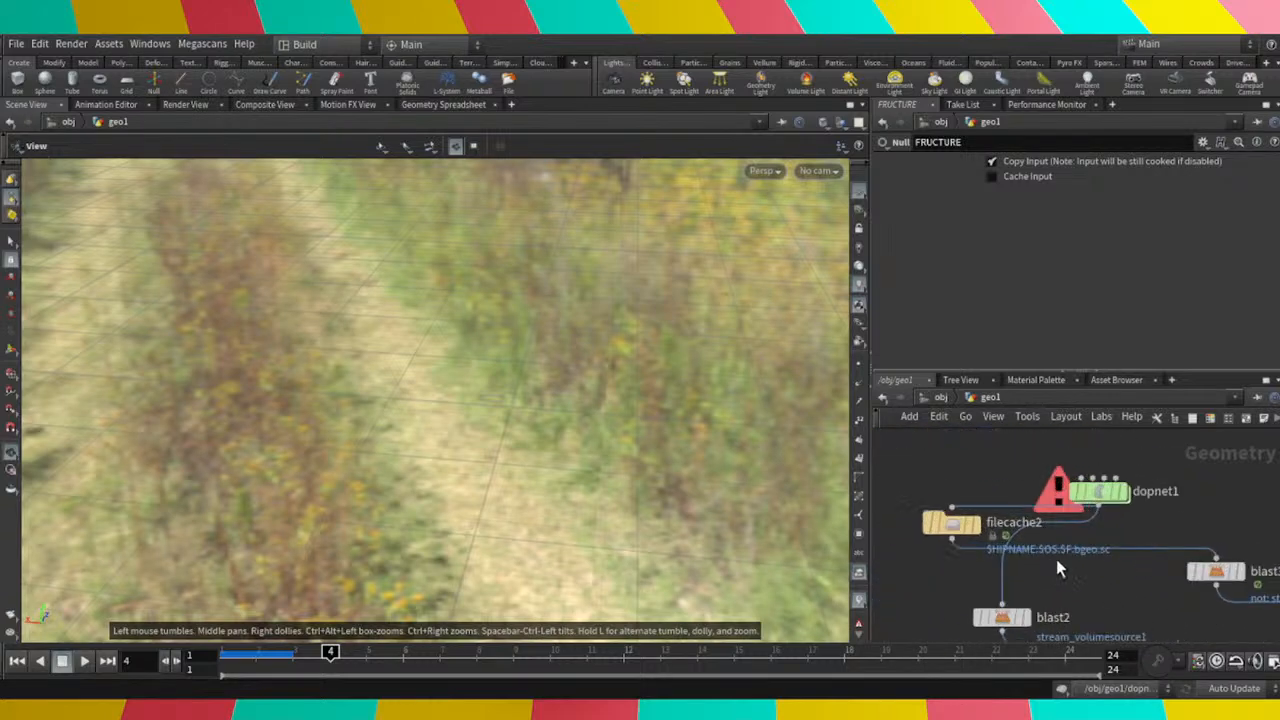
left_click(978, 527)
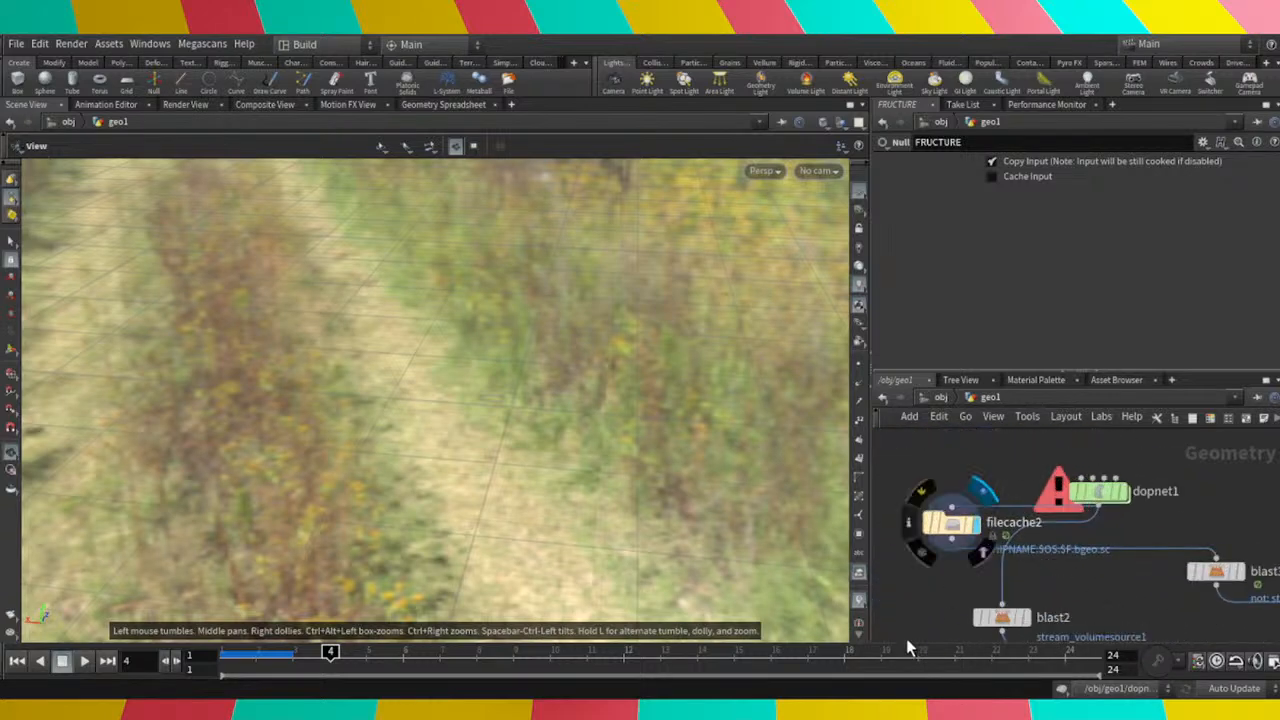
left_click_drag(497, 364, 534, 382)
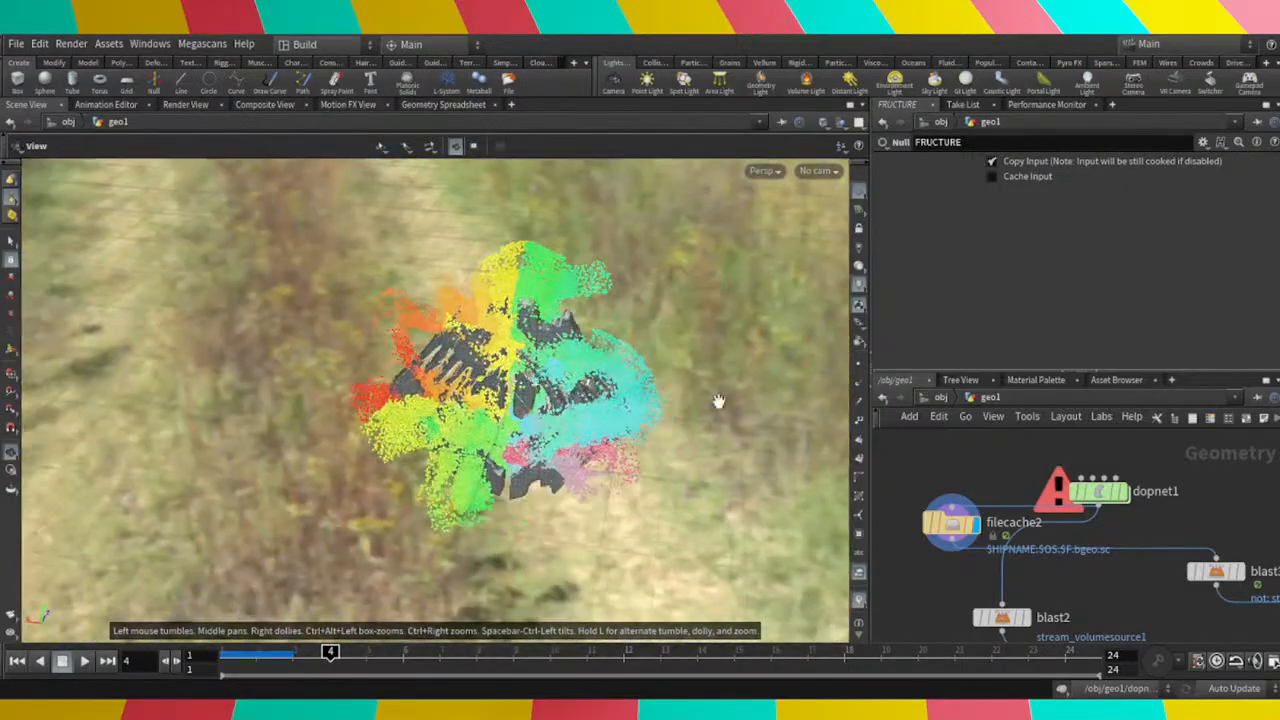
scroll(1013, 512, "down", 3)
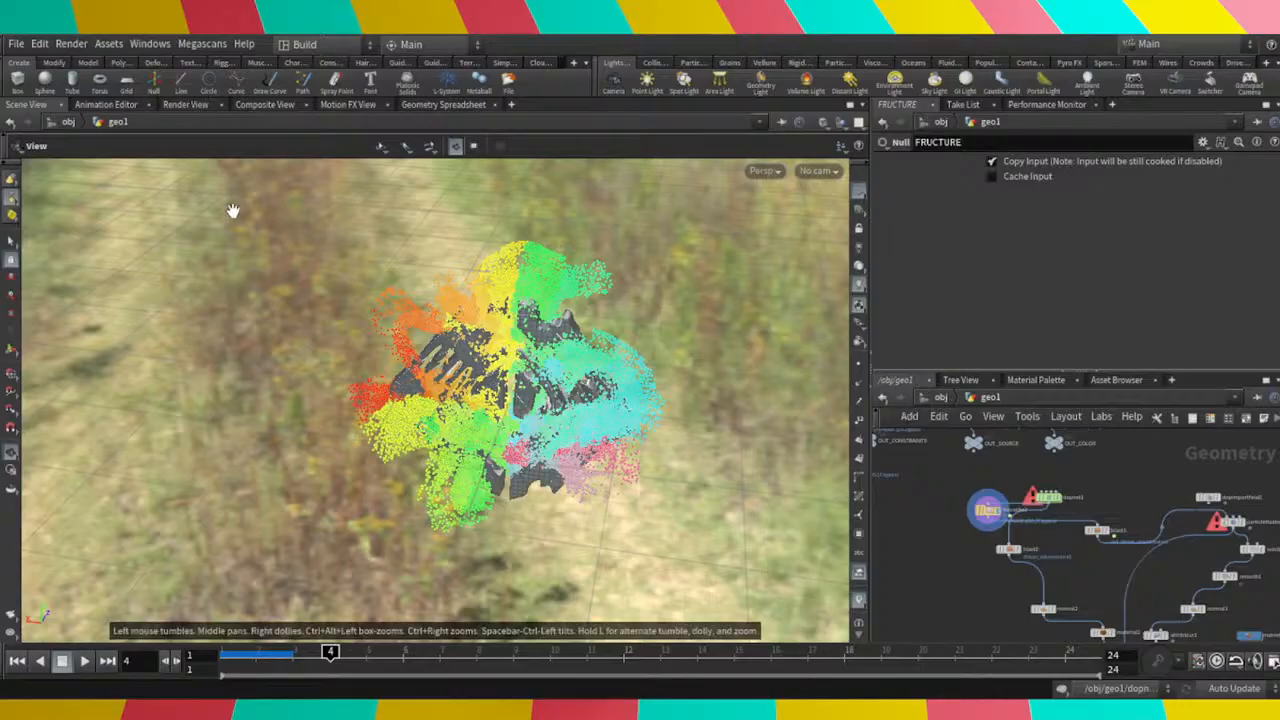
scroll(1055, 513, "down", 3)
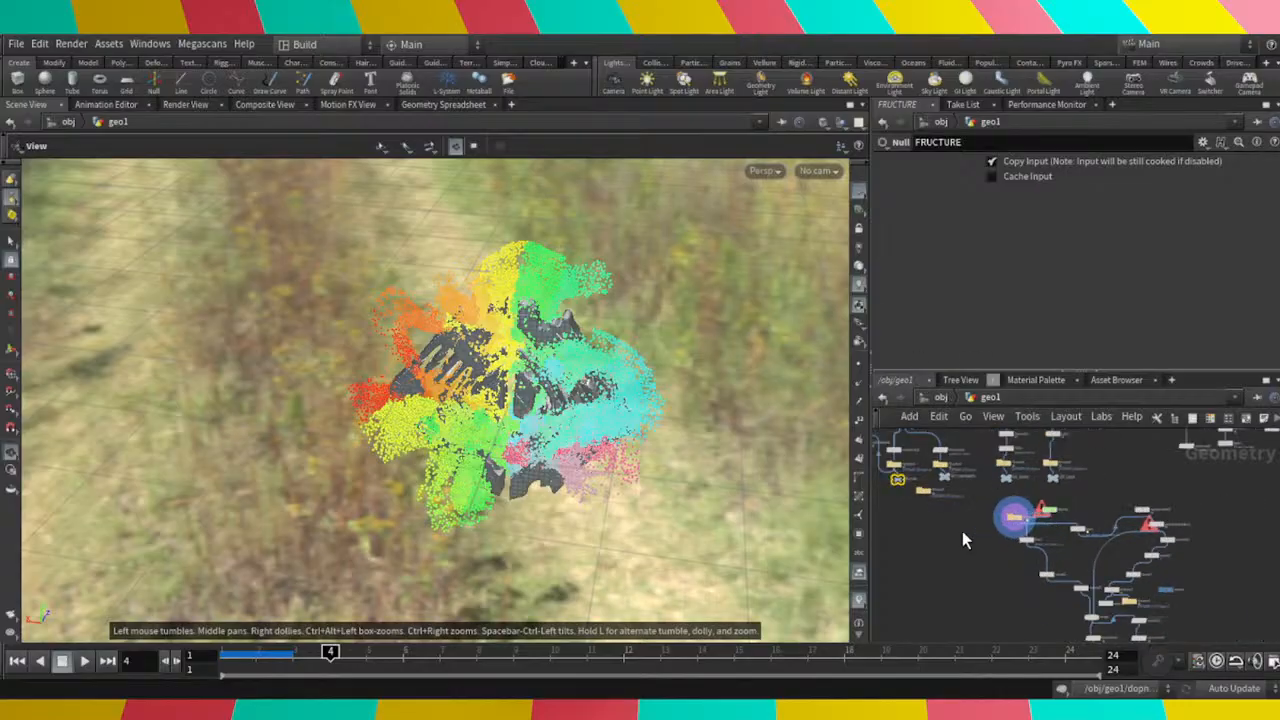
View the cached fracture and fluid simulation at frame 4 up close and from a lower side angle.
scroll(654, 400, "up", 3)
left_click_drag(623, 369, 490, 322)
scroll(1211, 519, "up", 3)
scroll(1211, 519, "down", 3)
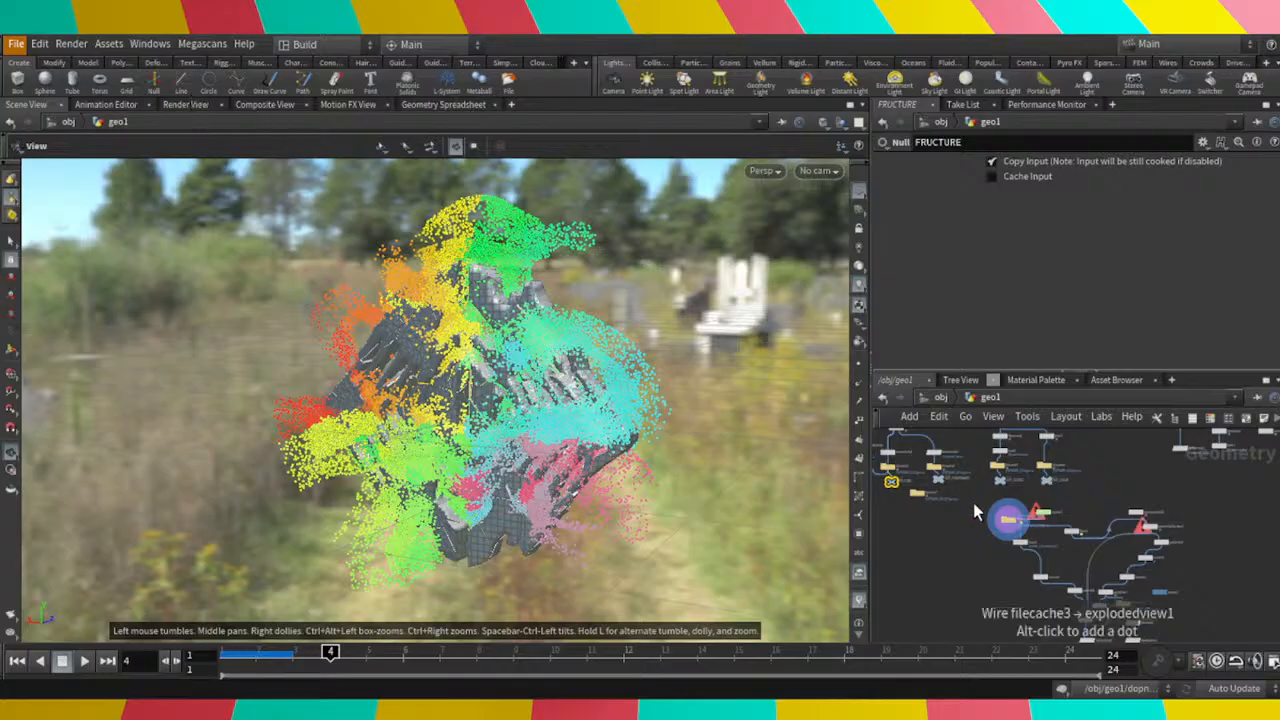
Look over the source and constraint branches in geo1 and inspect the settings of attribcreate2 above OUT_CONSTRAINTS.
scroll(973, 503, "up", 3)
scroll(1020, 478, "down", 2)
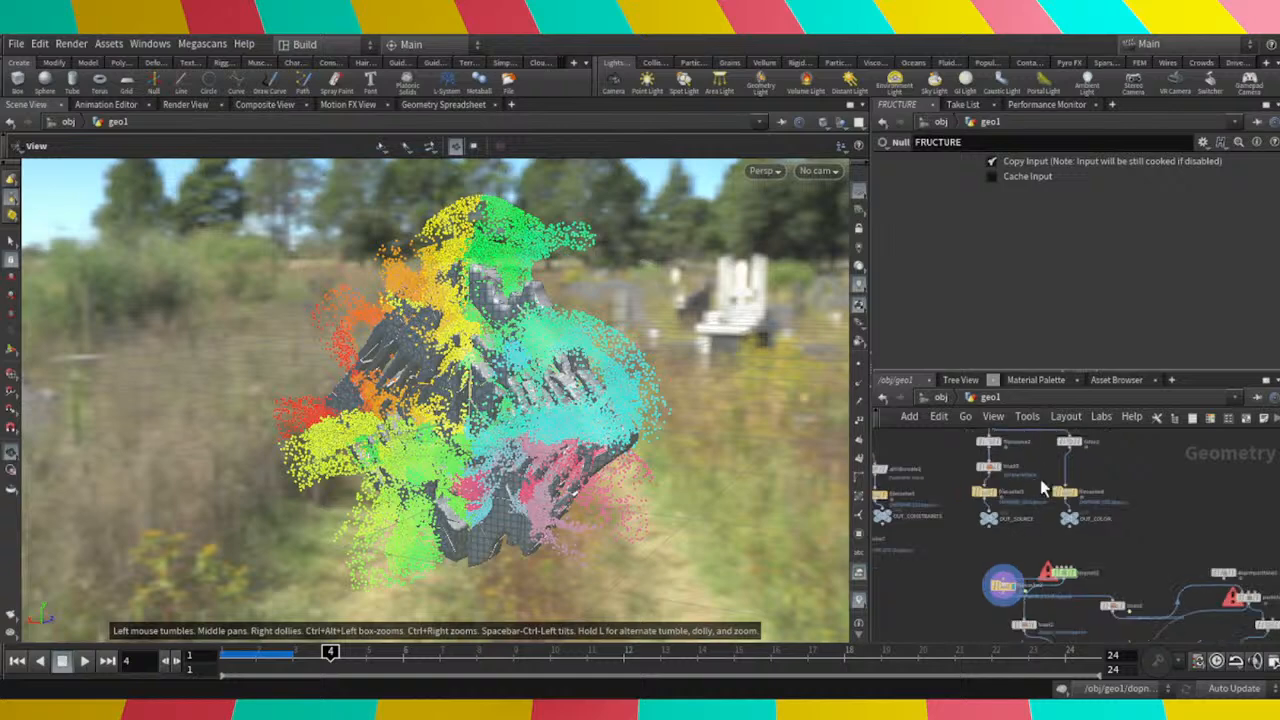
middle_click_drag(1042, 485, 1071, 528)
scroll(1066, 528, "up", 3)
scroll(1059, 527, "down", 3)
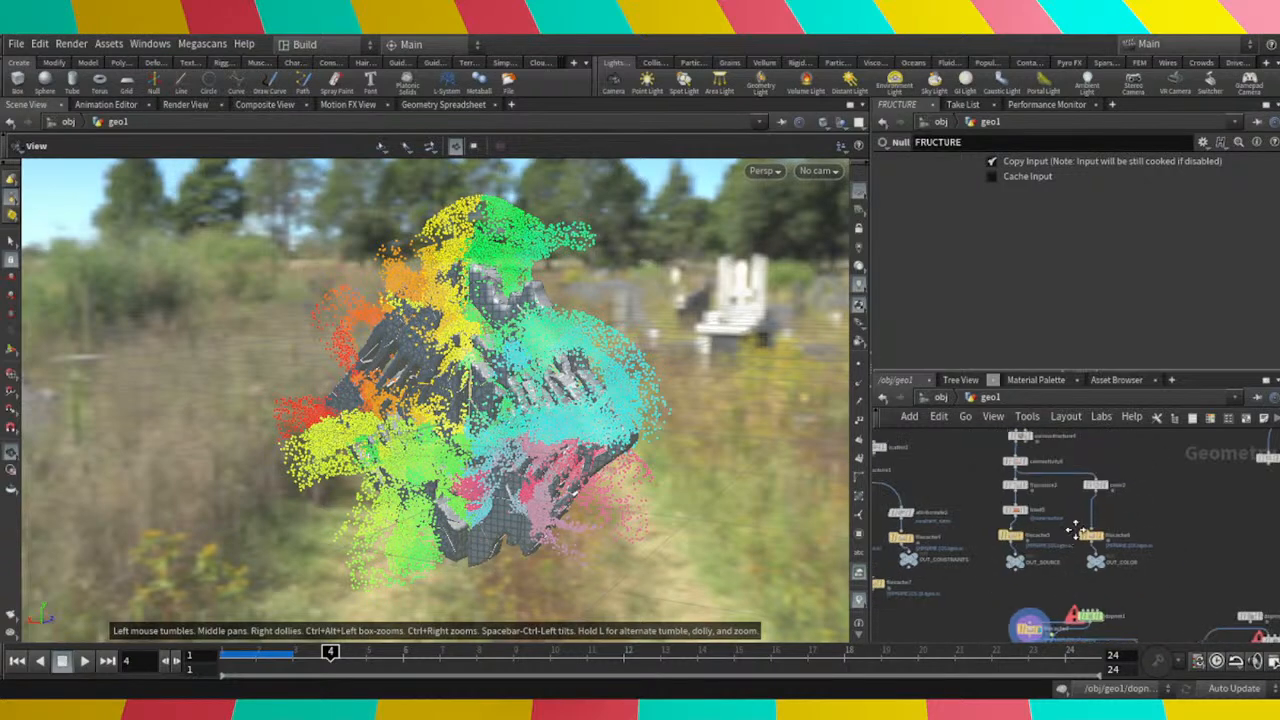
scroll(930, 515, "up", 5)
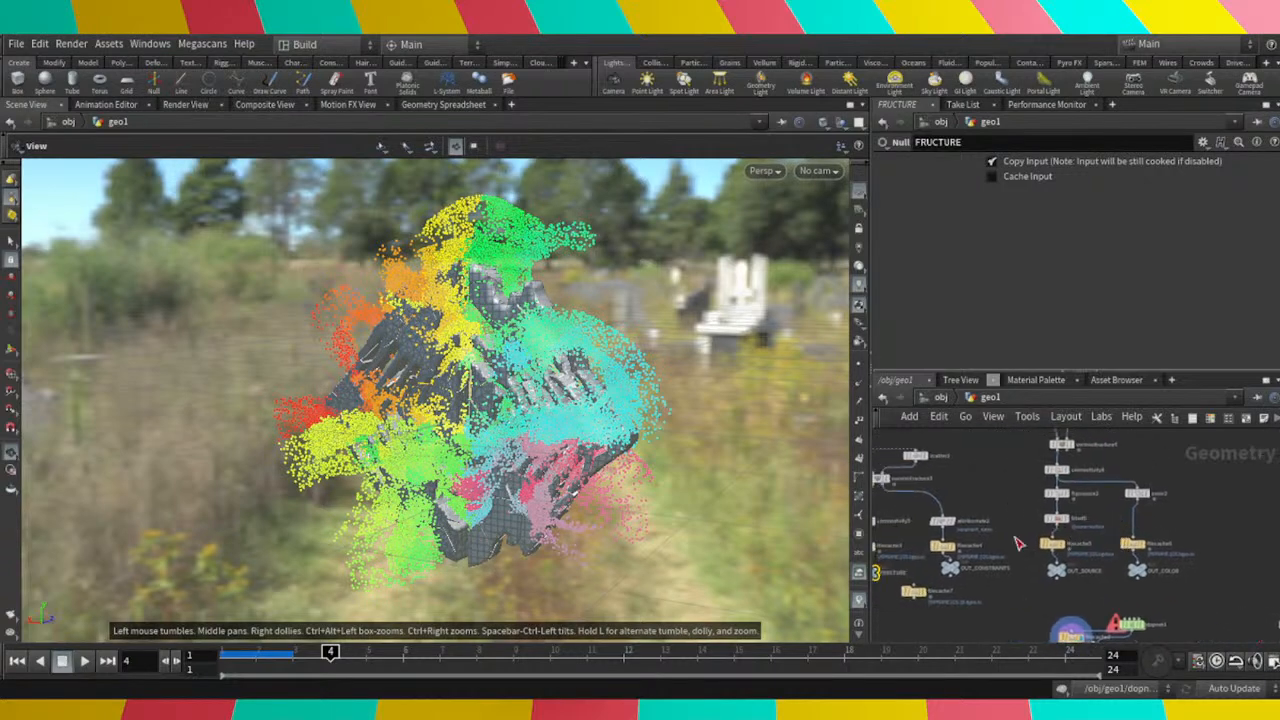
left_click(925, 510)
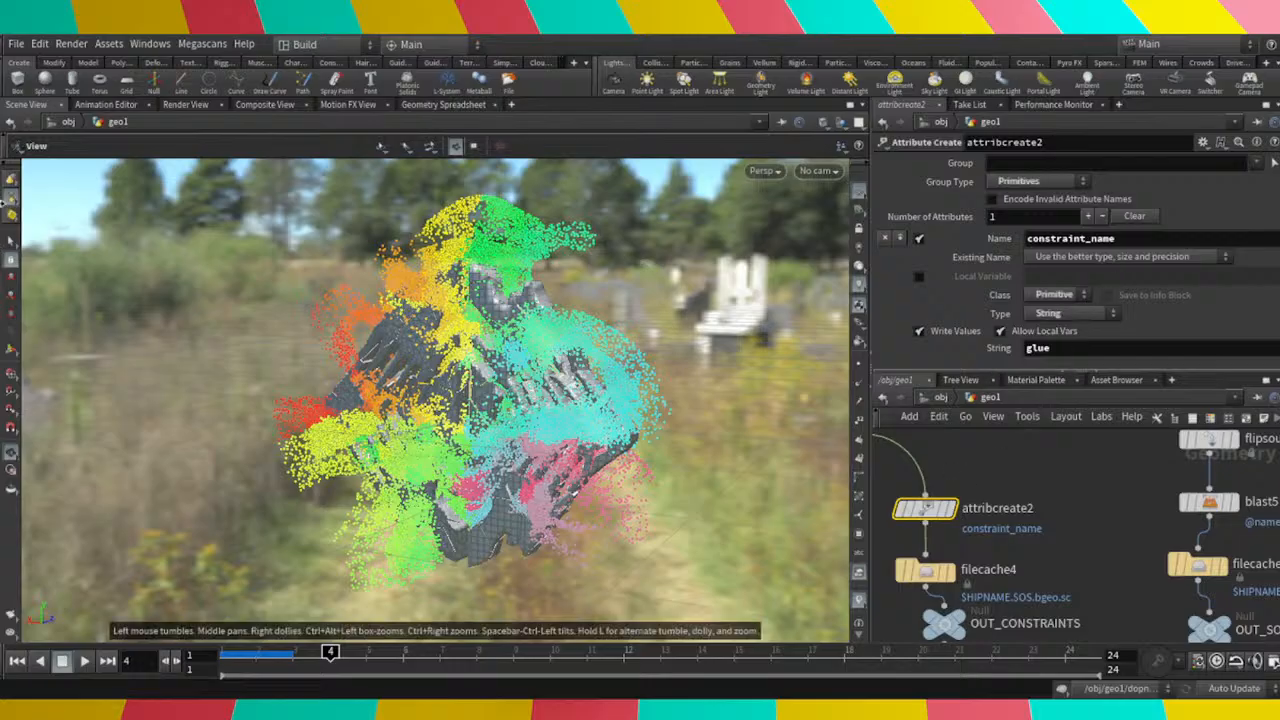
Return to the spring constraint scene and delete the constraintnetworkrelationship1 node from dopnet1.
left_click(17, 44)
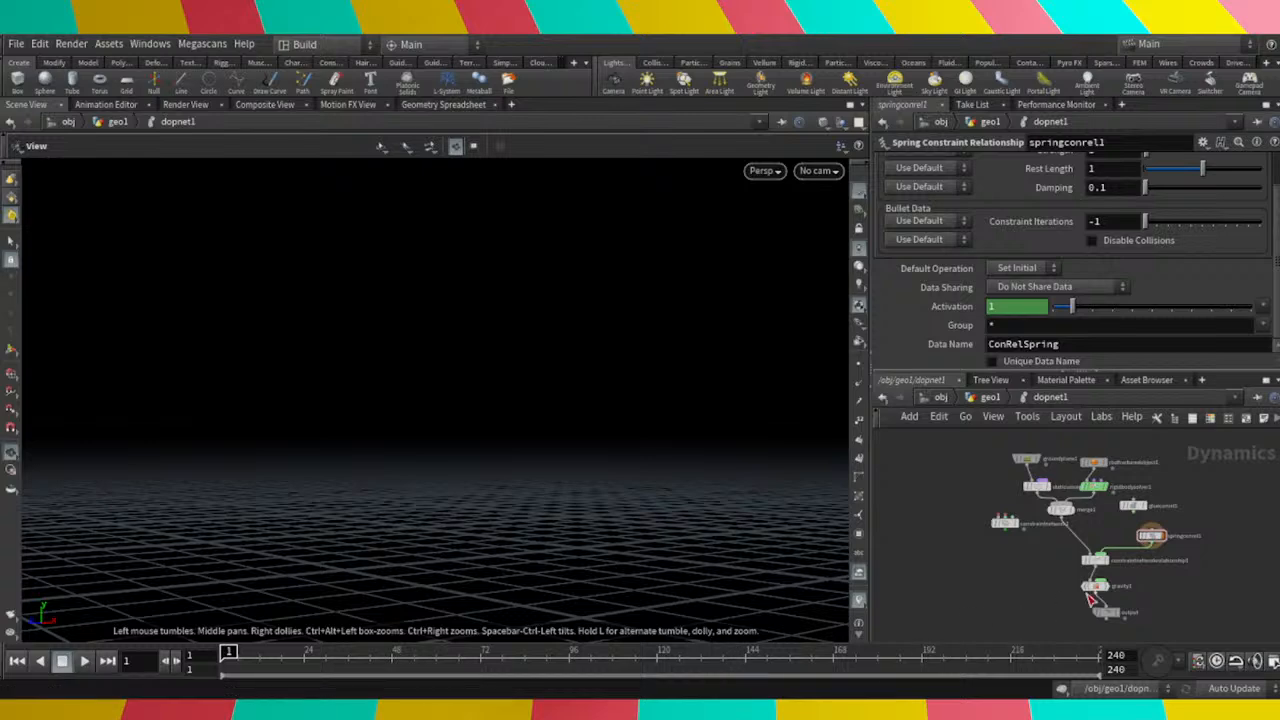
scroll(1130, 535, "up", 5)
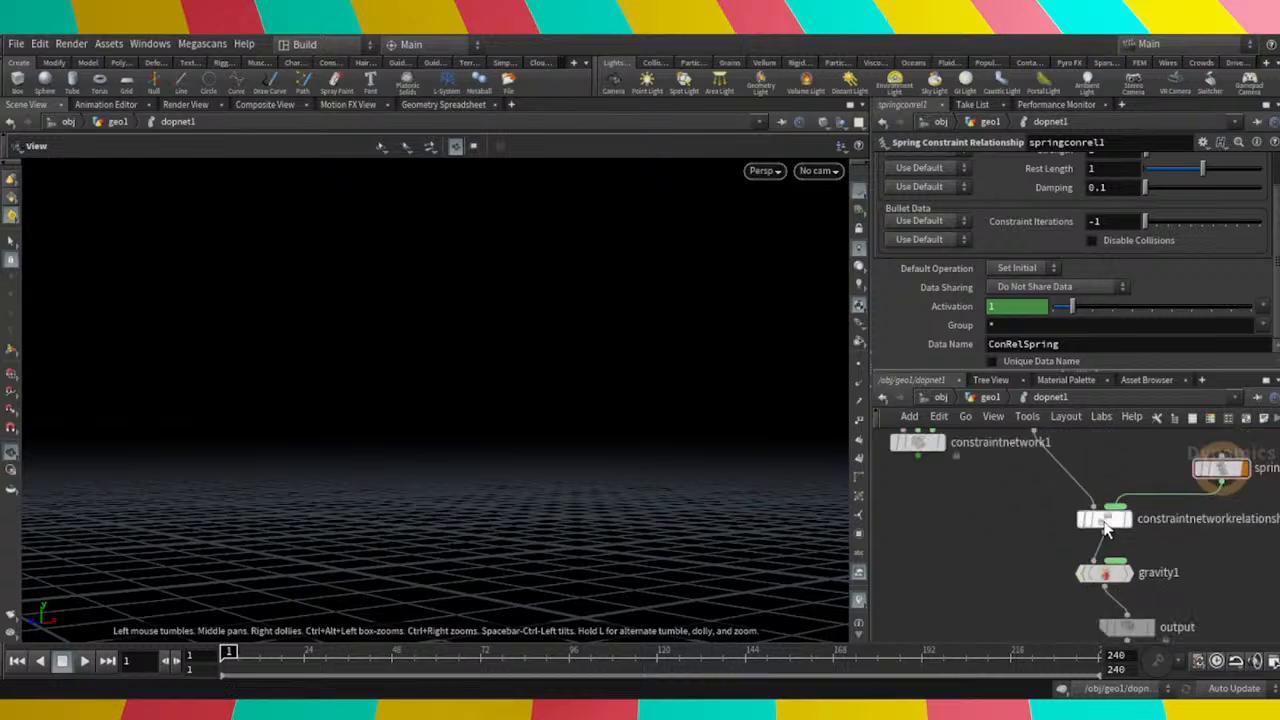
left_click_drag(1106, 528, 1222, 548)
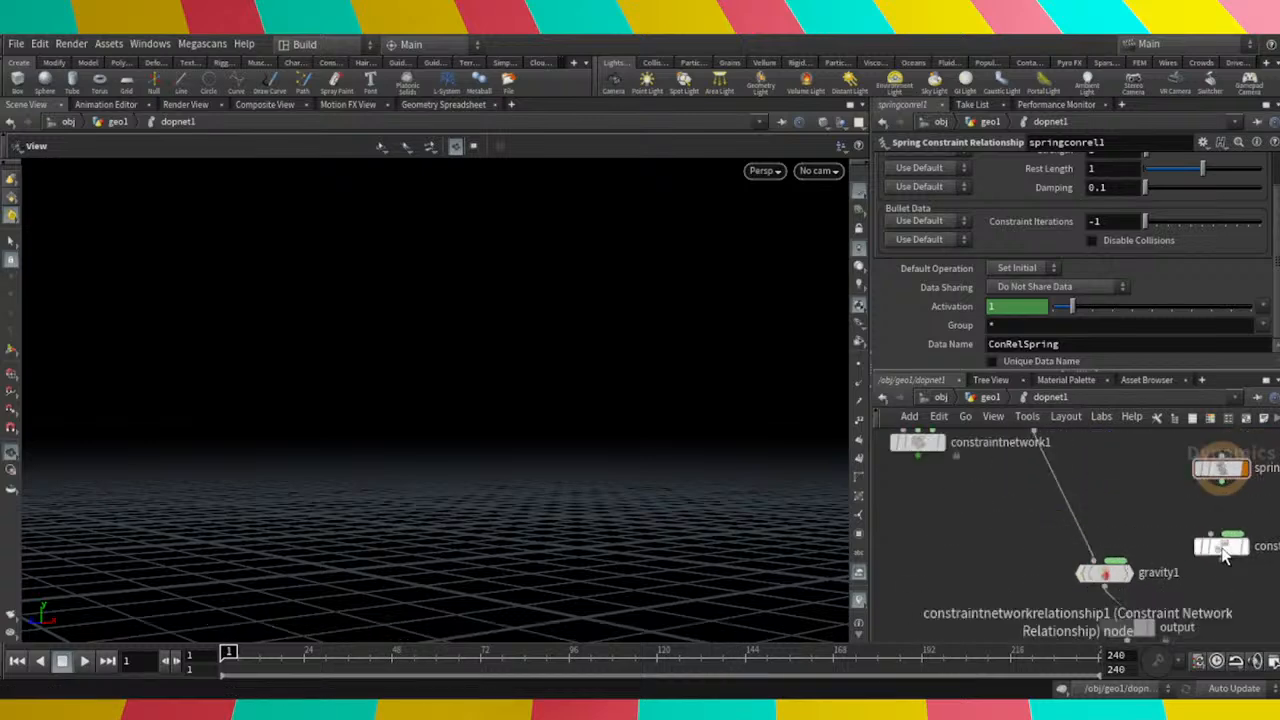
left_click(1222, 548)
key("Delete")
scroll(1160, 544, "down", 5)
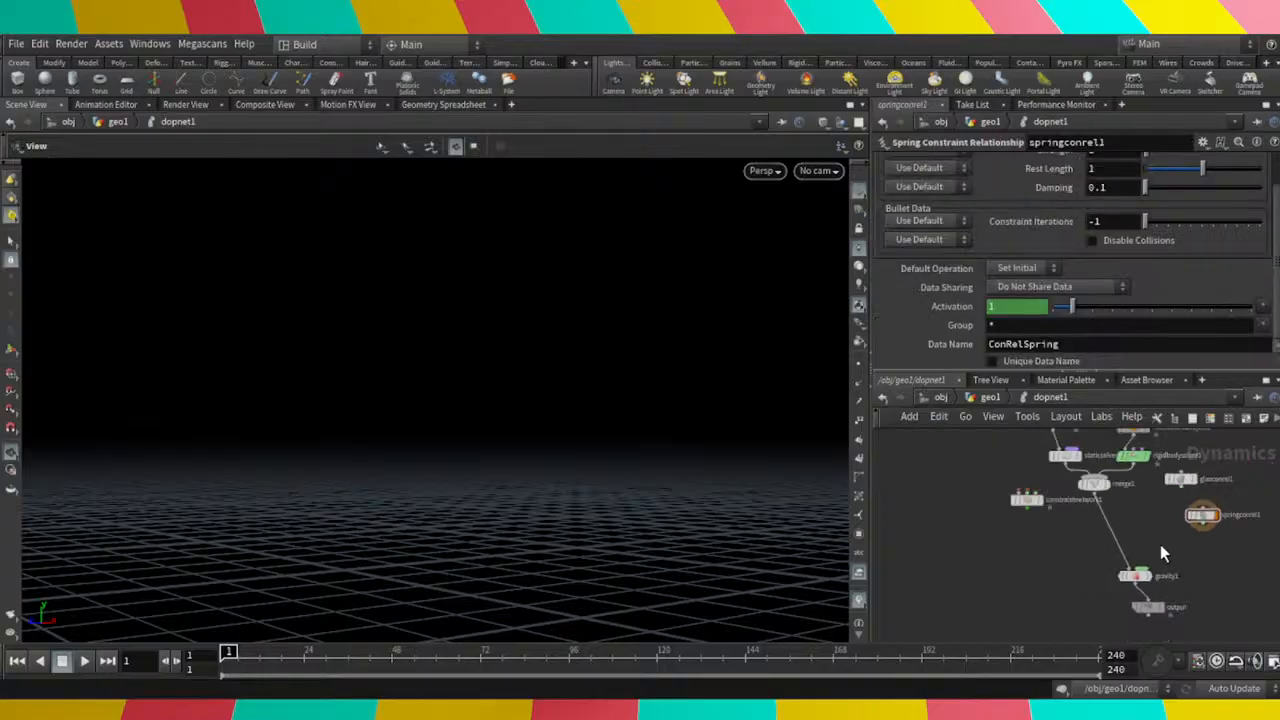
Add a new Constraint Network node above gravity1 and wire springconrel1 into its constraint relationship input.
scroll(1124, 560, "up", 4)
key("Tab")
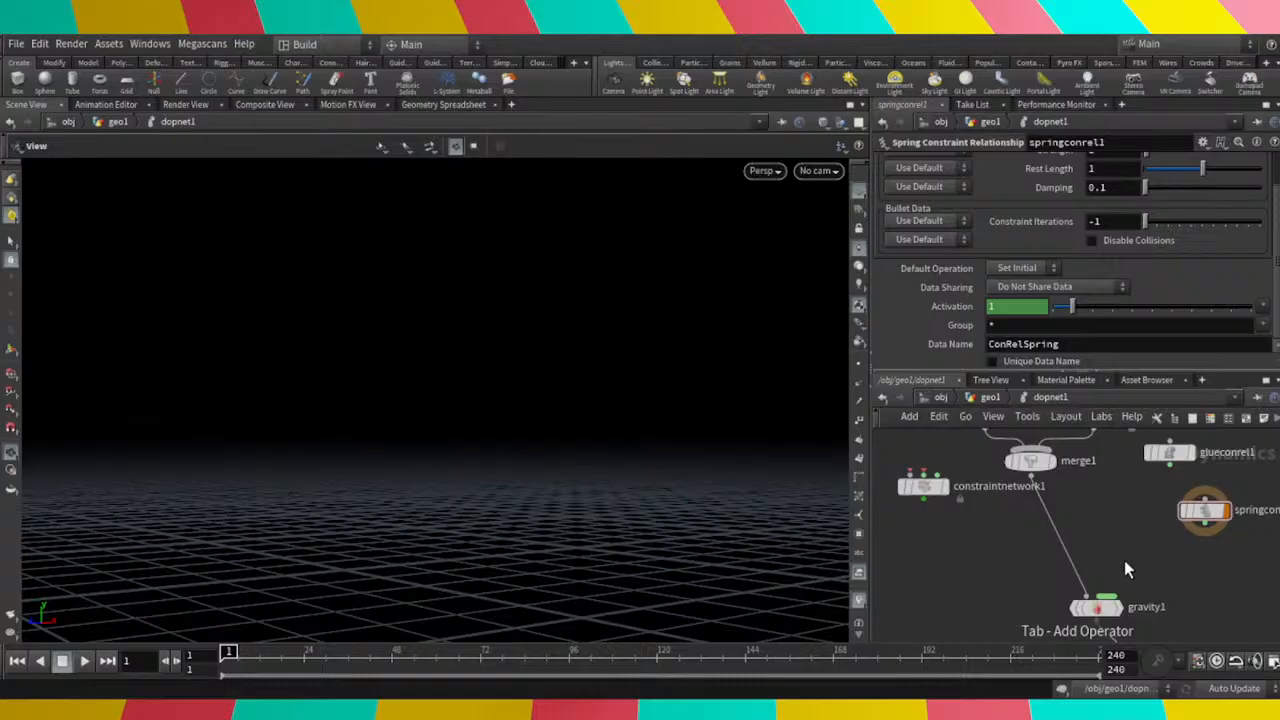
key("Return")
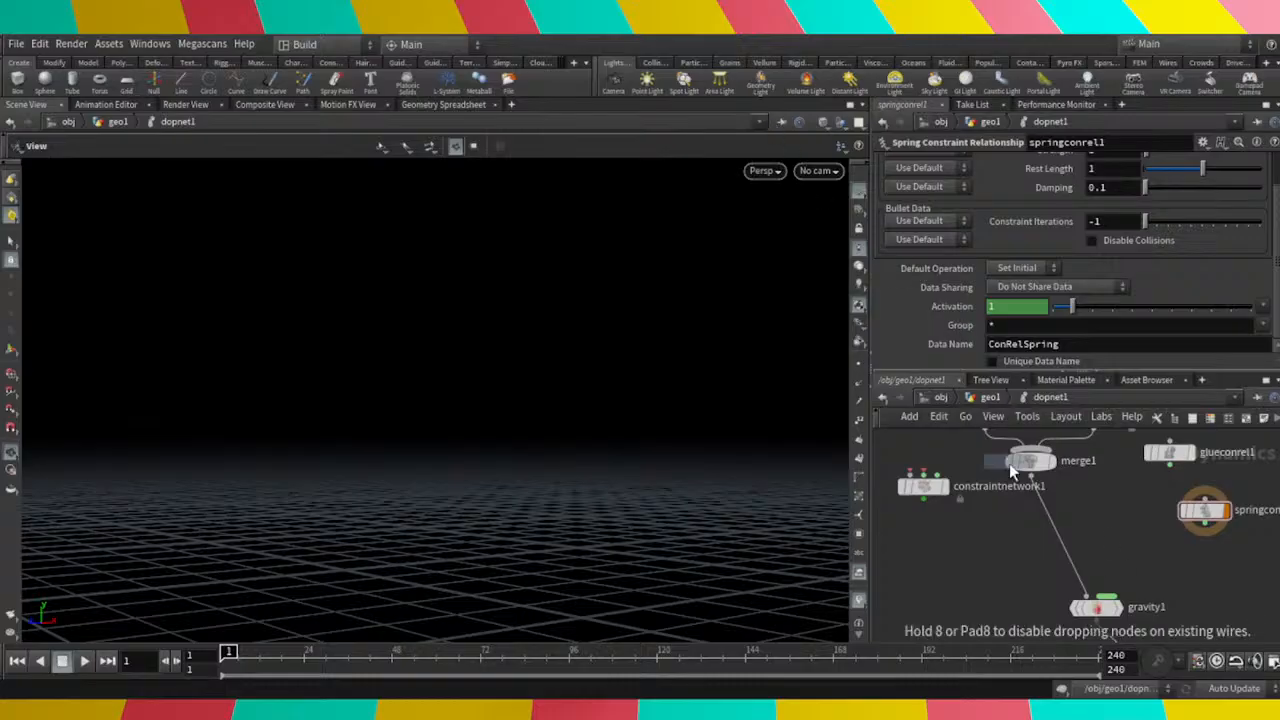
left_click(1118, 547)
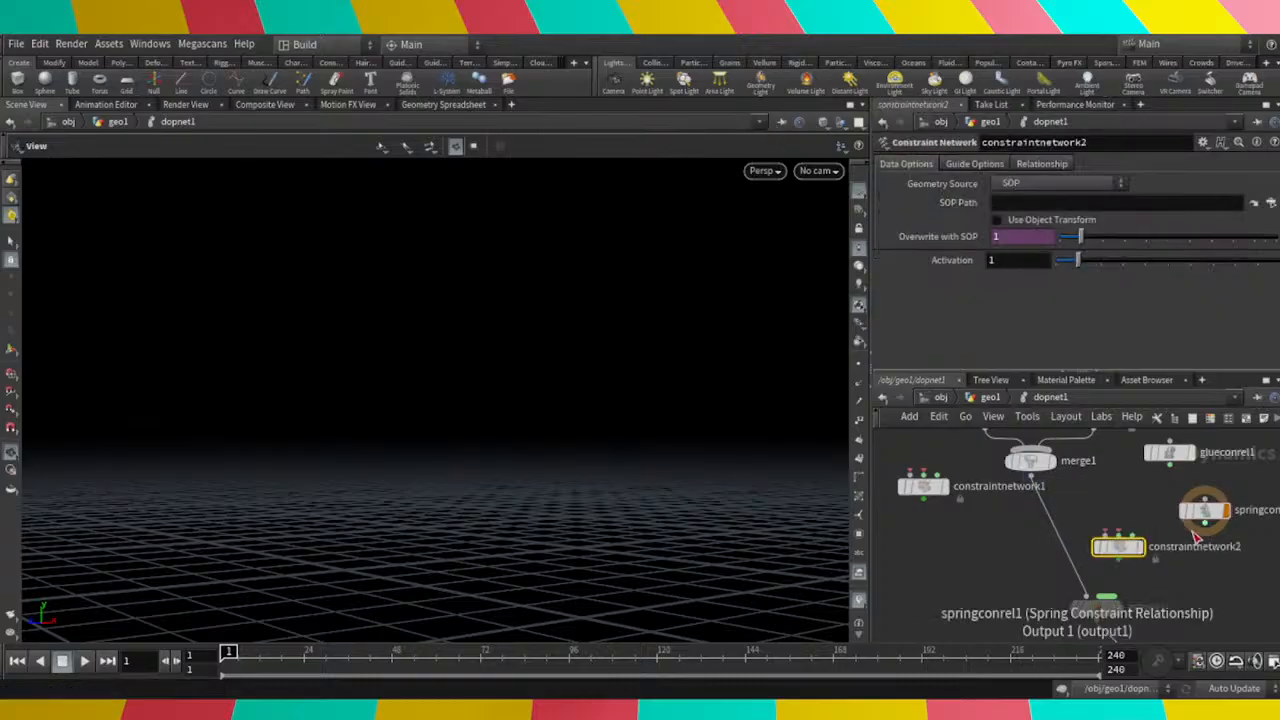
left_click_drag(1204, 522, 1118, 533)
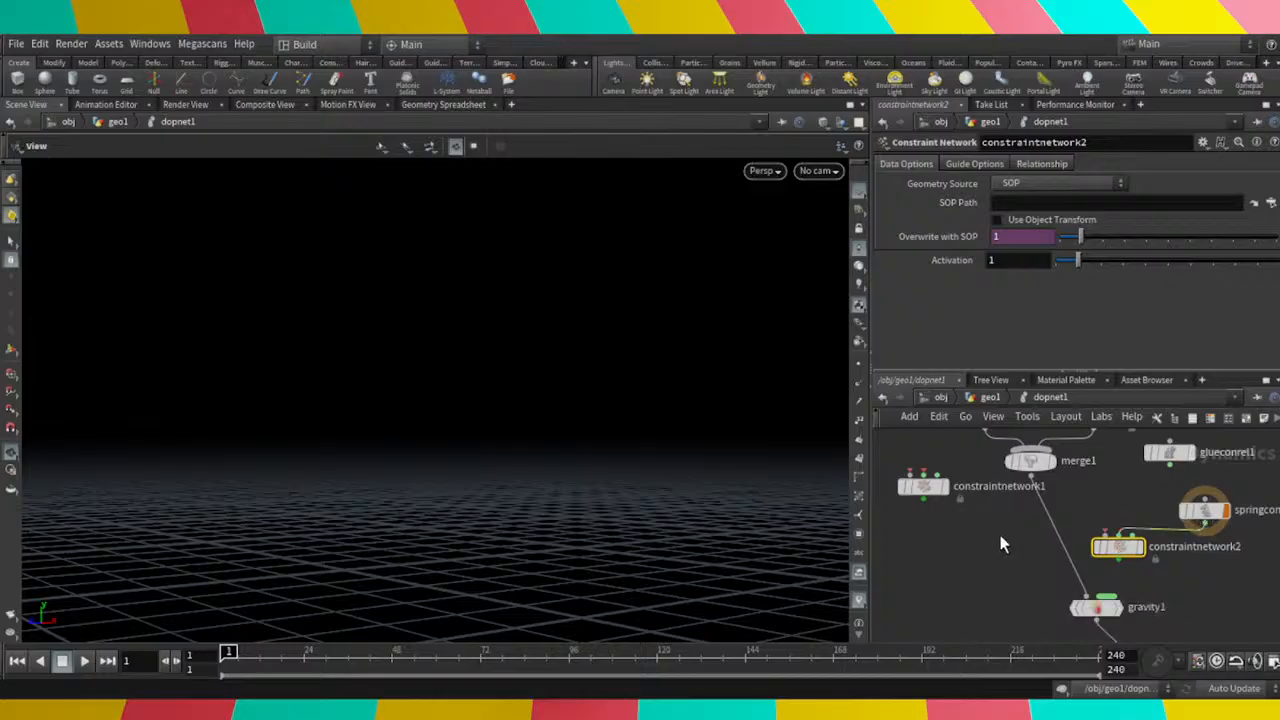
Insert constraintnetwork2 into the wire between merge1 and gravity1.
left_click_drag(1036, 488, 1100, 598)
left_click_drag(1120, 552, 1064, 548)
mouse_move(1091, 552)
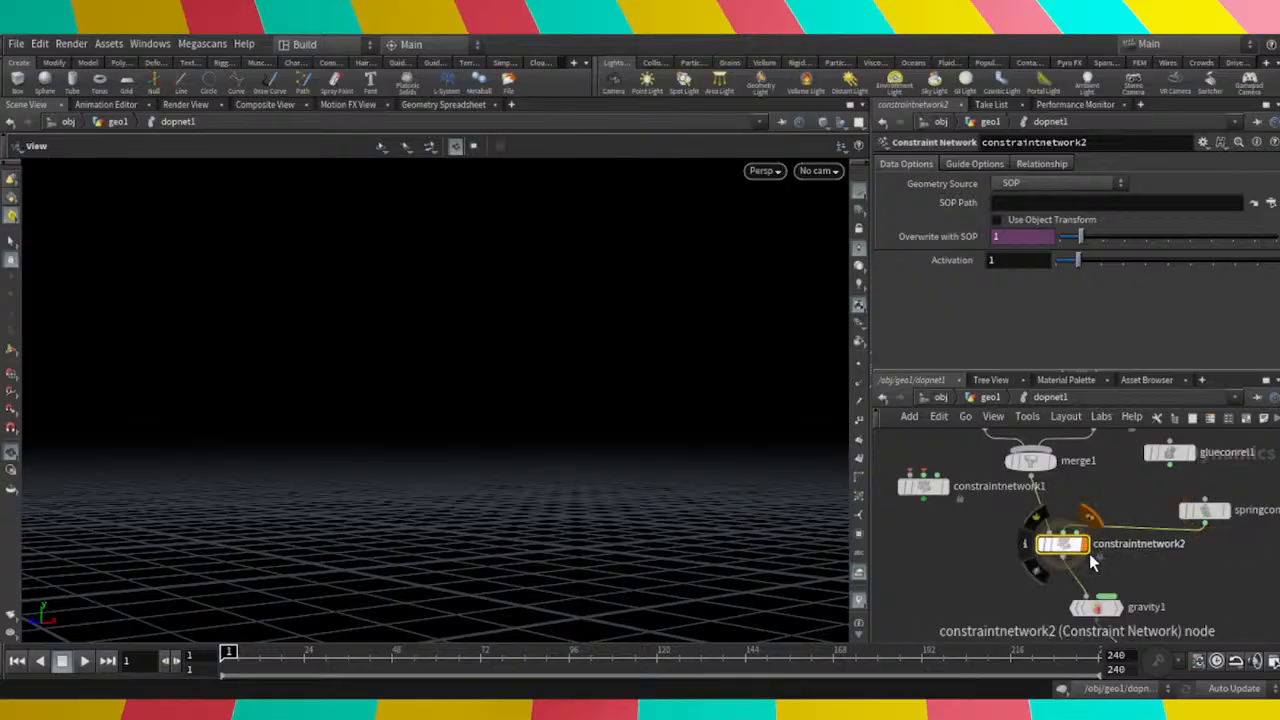
left_click(1227, 511)
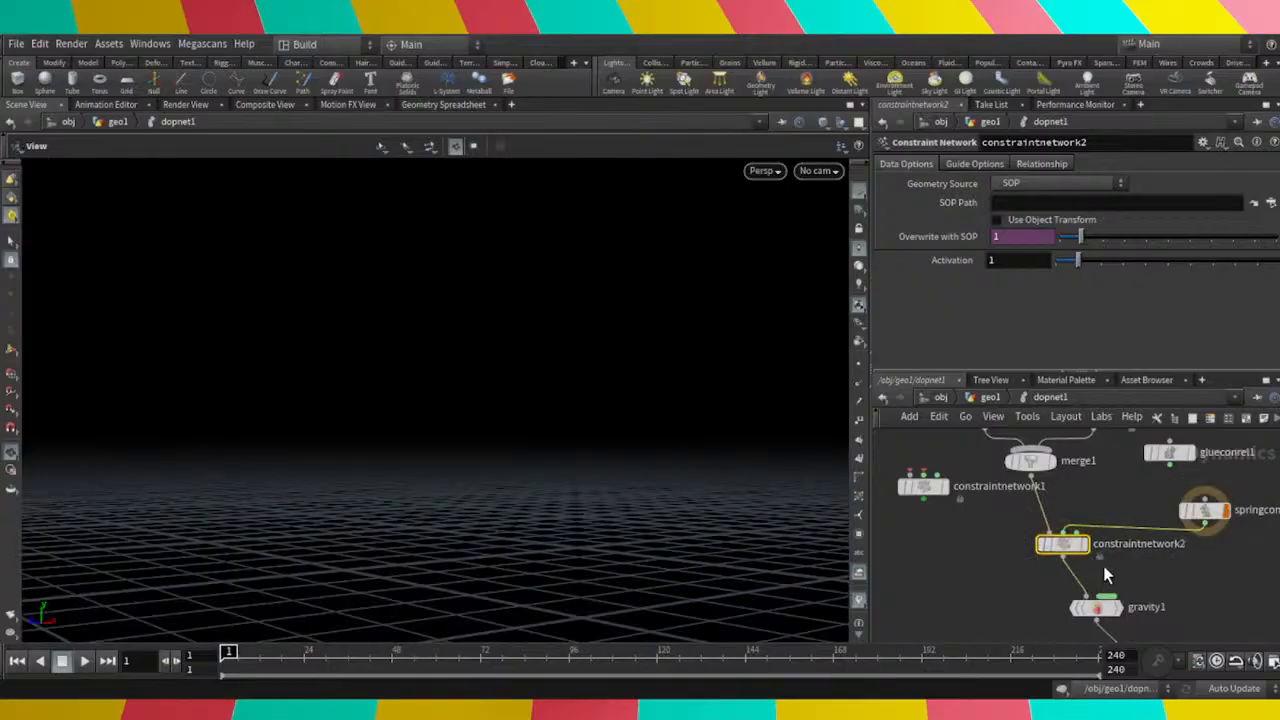
In geo1, change the attribute in primitivewrangle1's VEXpression to s@constraint_name, and place the wrangle directly under voronoifracture1.
left_click(989, 398)
scroll(1141, 591, "up", 3)
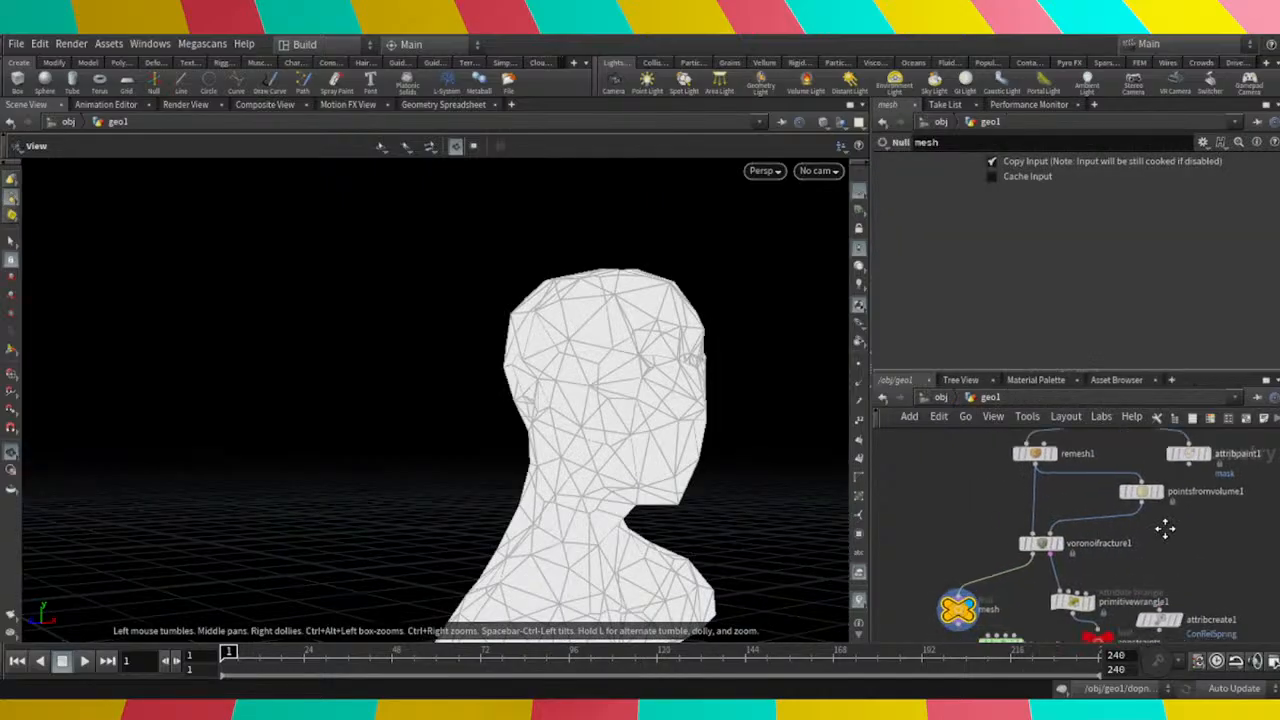
middle_click_drag(1165, 529, 1154, 484)
mouse_move(1063, 557)
left_mouse_down()
mouse_move(1026, 566)
mouse_move(1066, 563)
left_mouse_up()
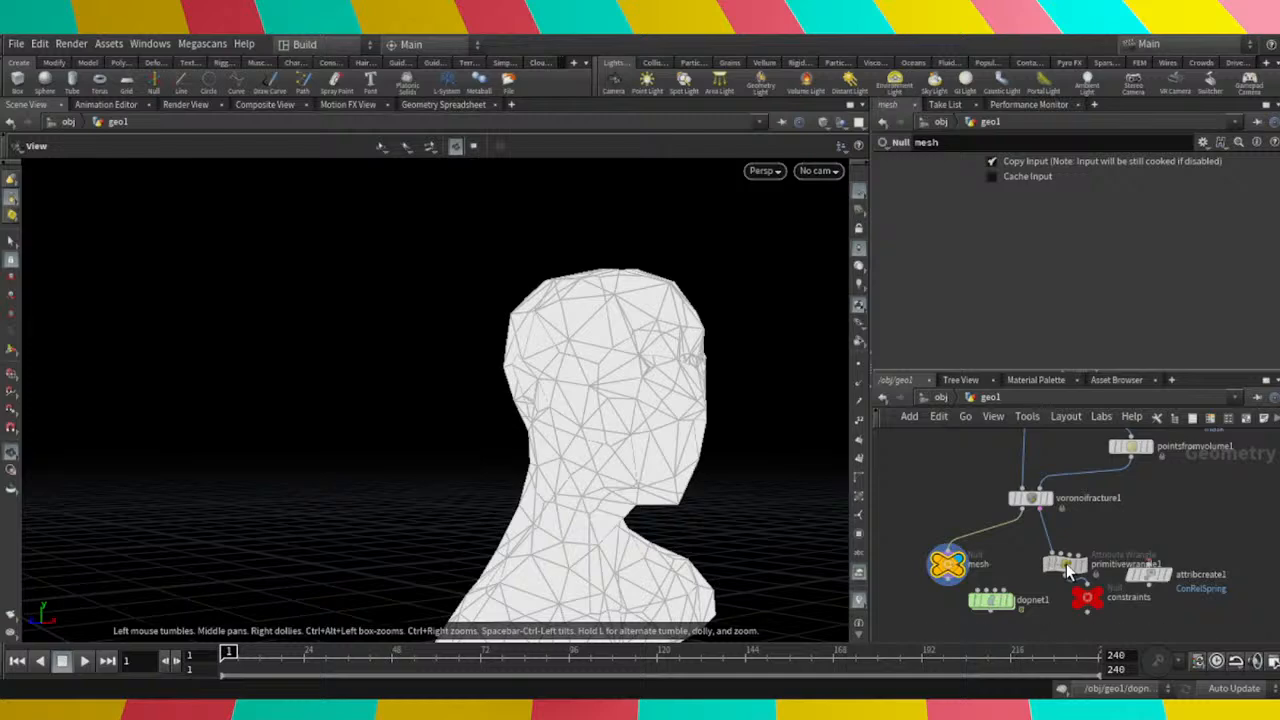
left_click(1066, 563)
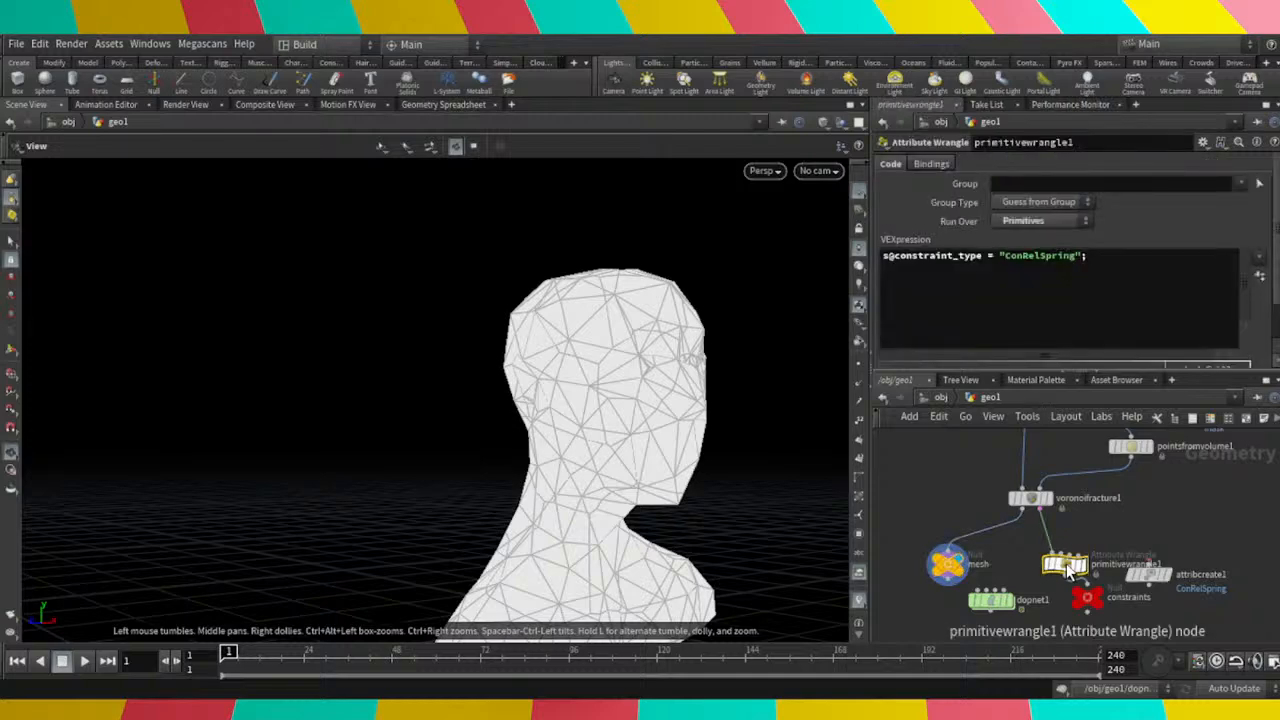
left_click(977, 258)
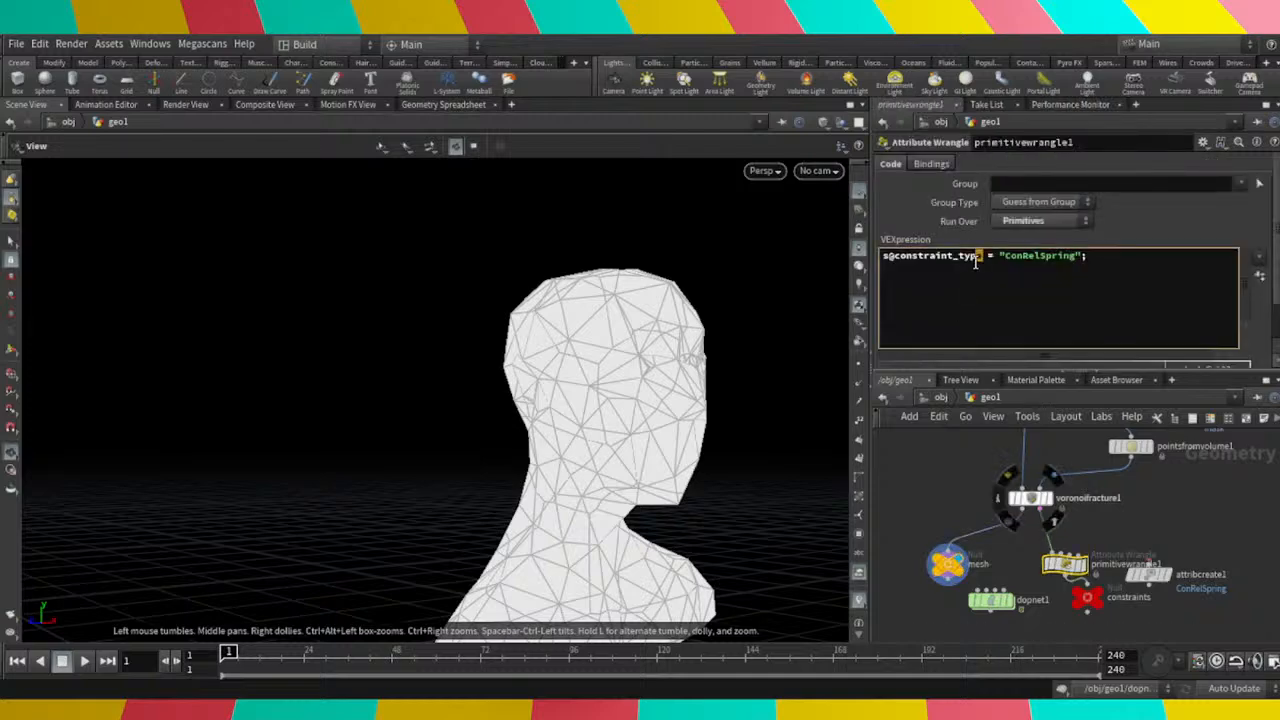
type("name")
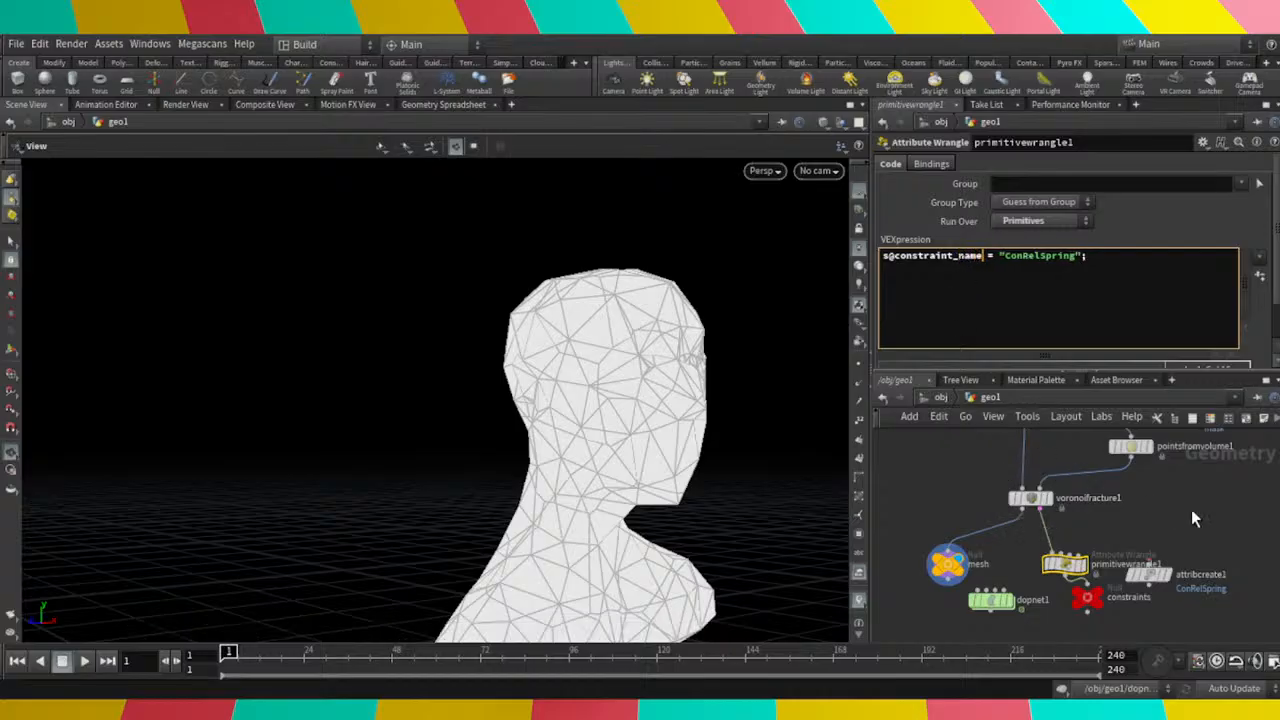
left_click_drag(1065, 566, 1050, 551)
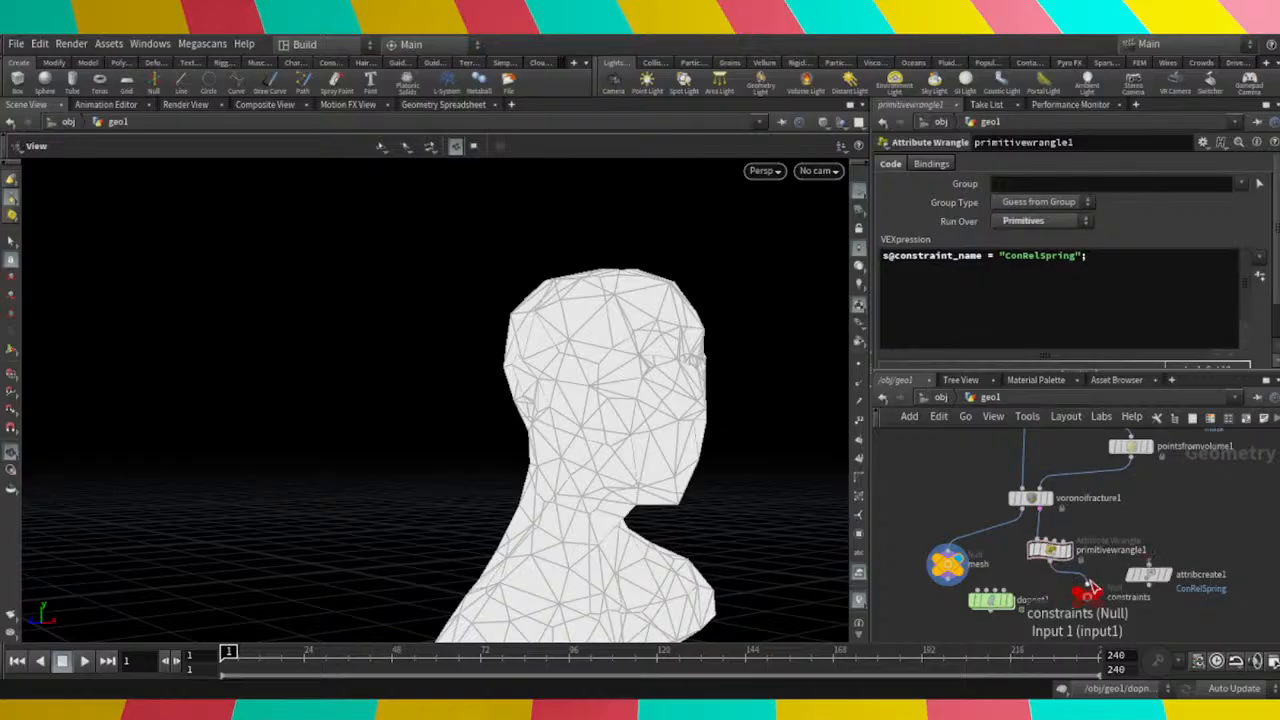
Go back inside dopnet1 and set the display to the output node below gravity1.
double_click(993, 603)
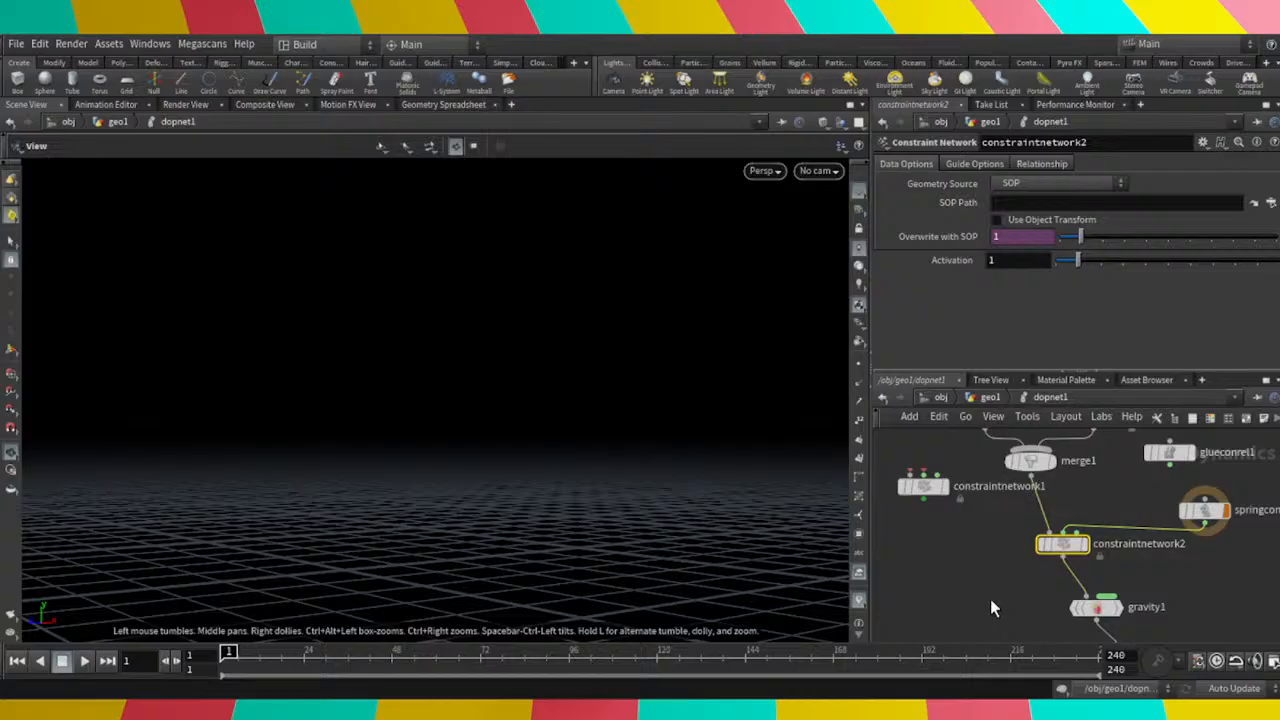
left_click(1208, 515)
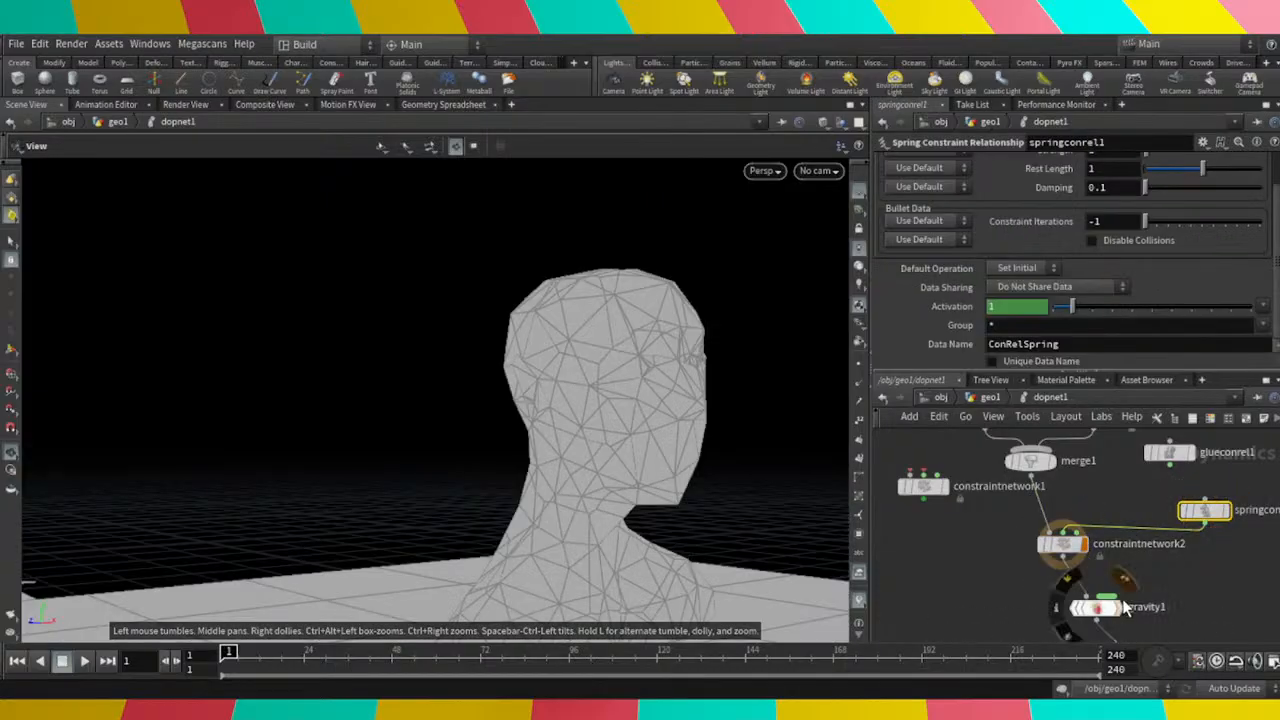
left_click(1123, 603)
scroll(862, 516, "down", 1)
scroll(958, 575, "down", 1)
middle_click_drag(958, 575, 943, 519)
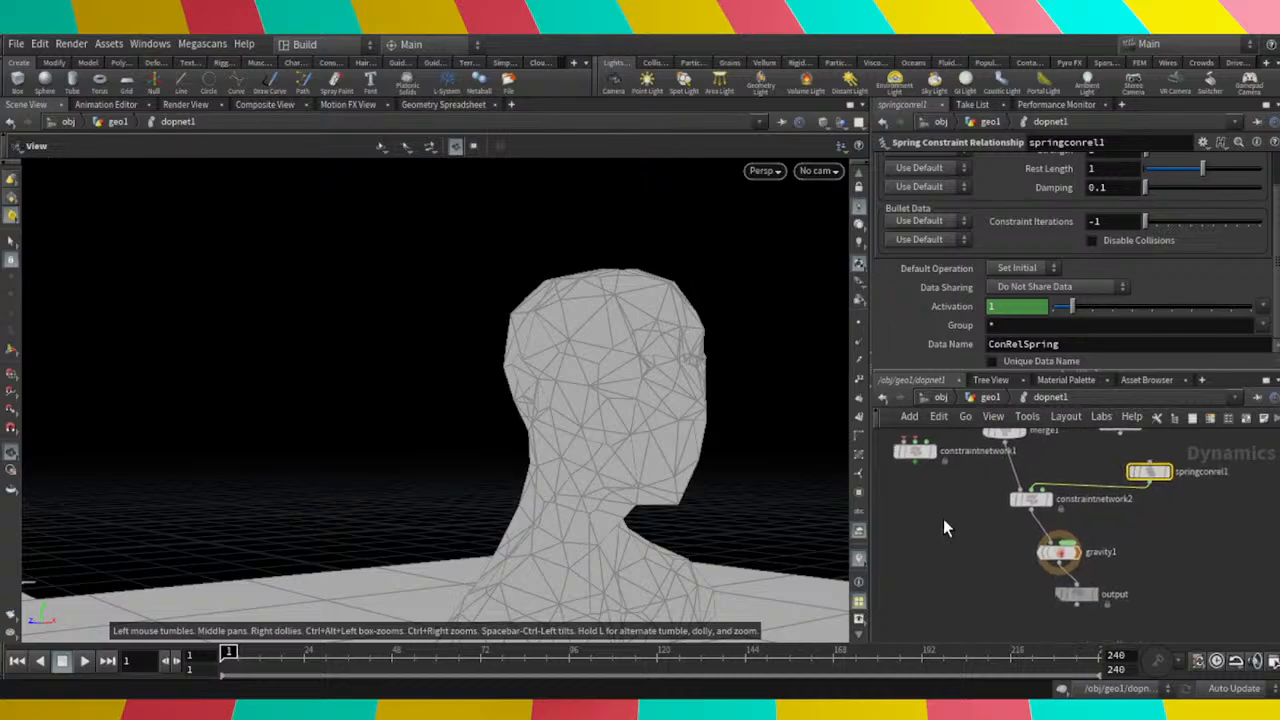
left_click(1088, 594)
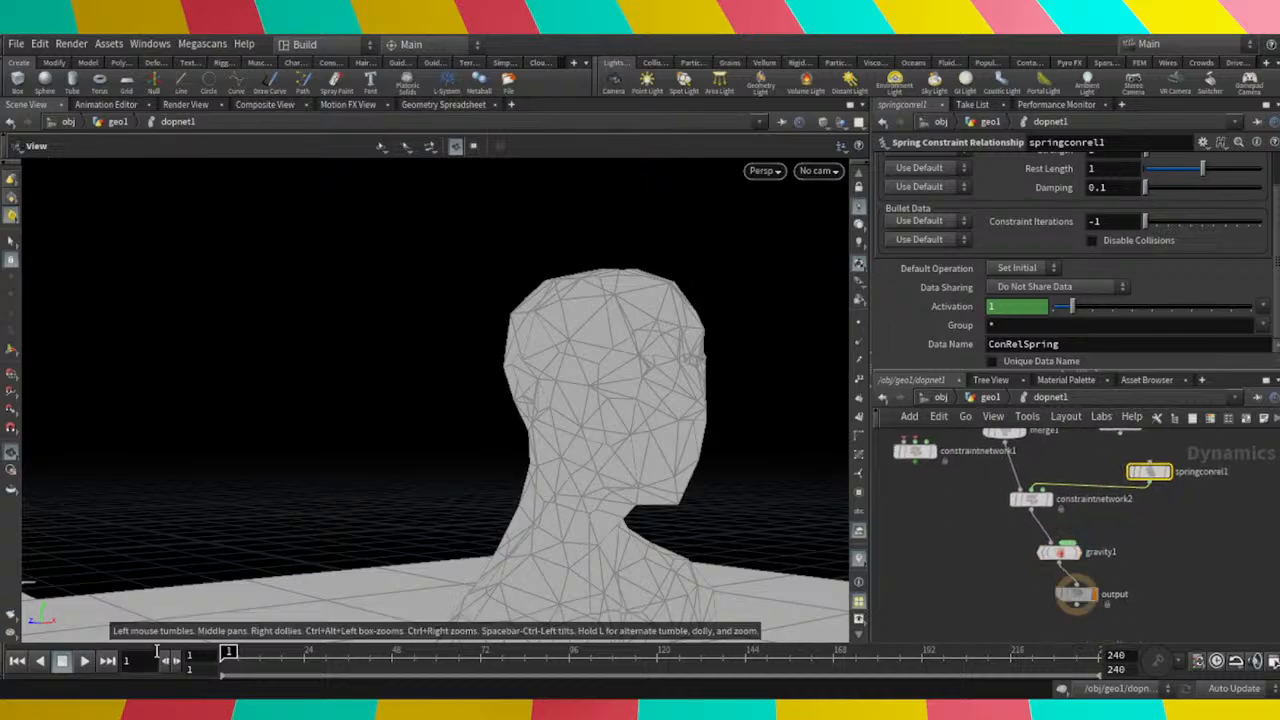
Play the simulation to check how the bust collapses, and return to frame 1.
left_click(85, 661)
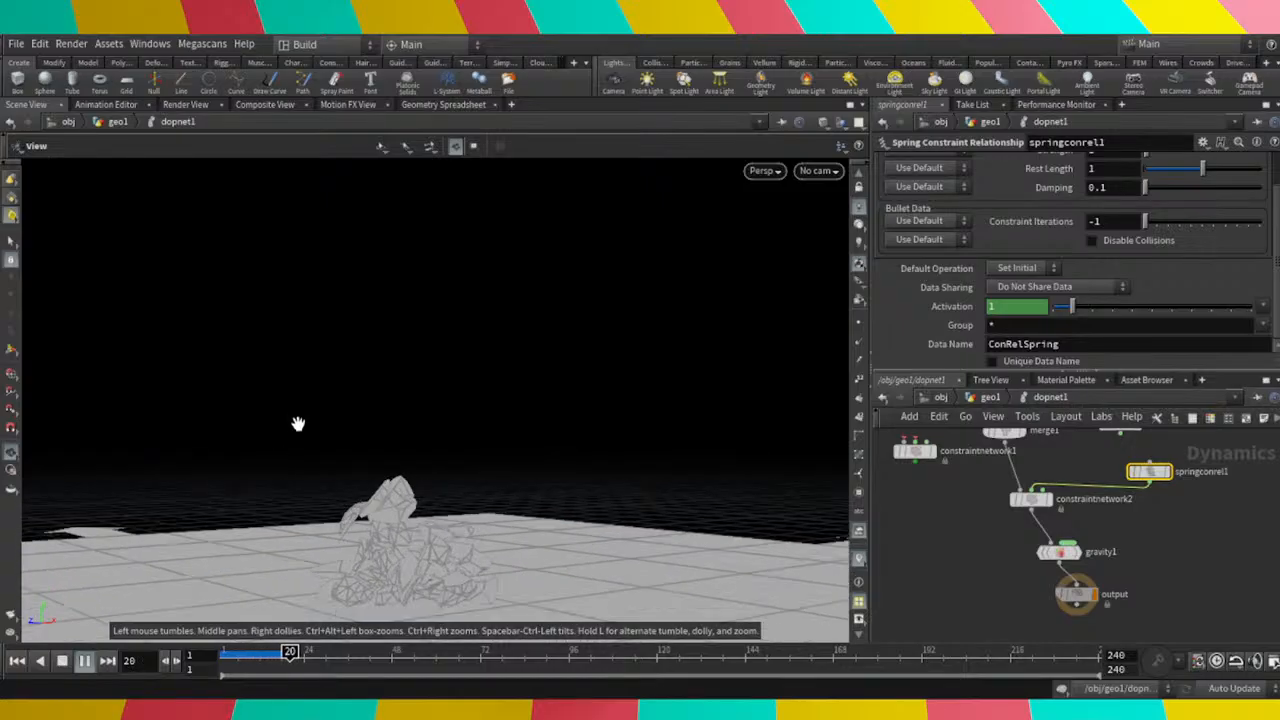
left_click(62, 661)
left_click(17, 661)
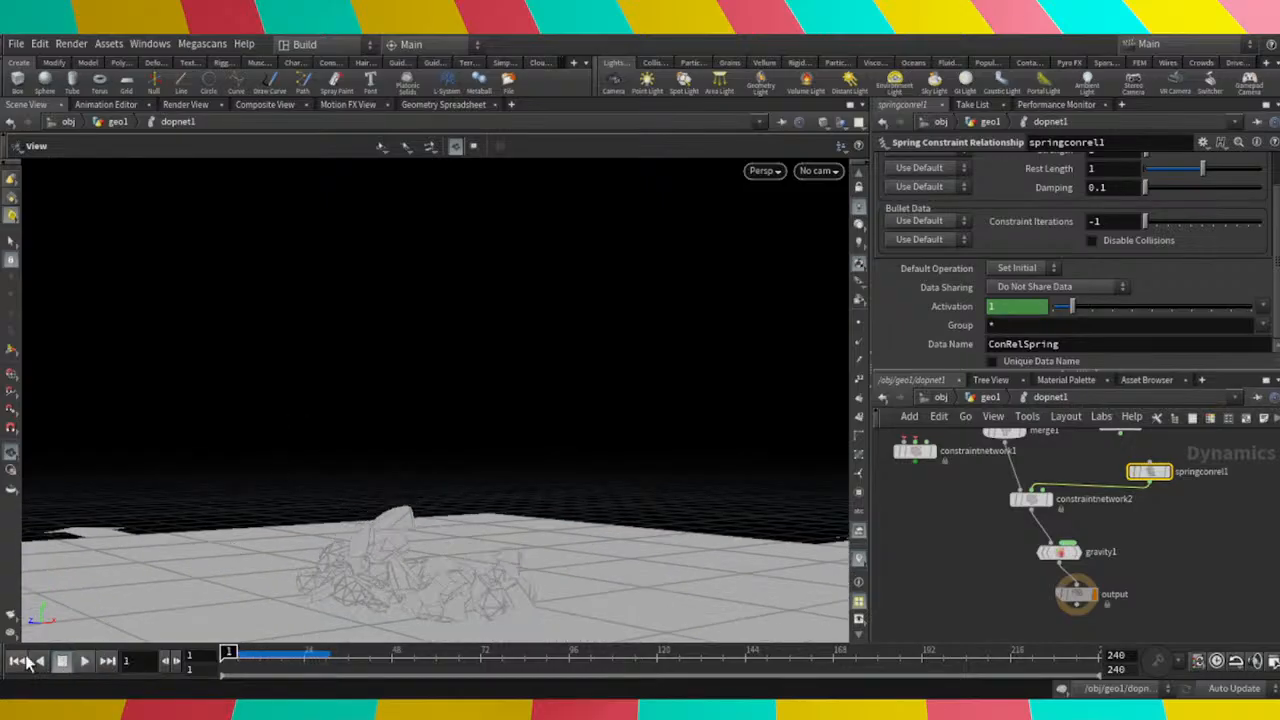
Set the SOP Path of constraintnetwork2 to /obj/geo1/constraints.
left_click(1038, 508)
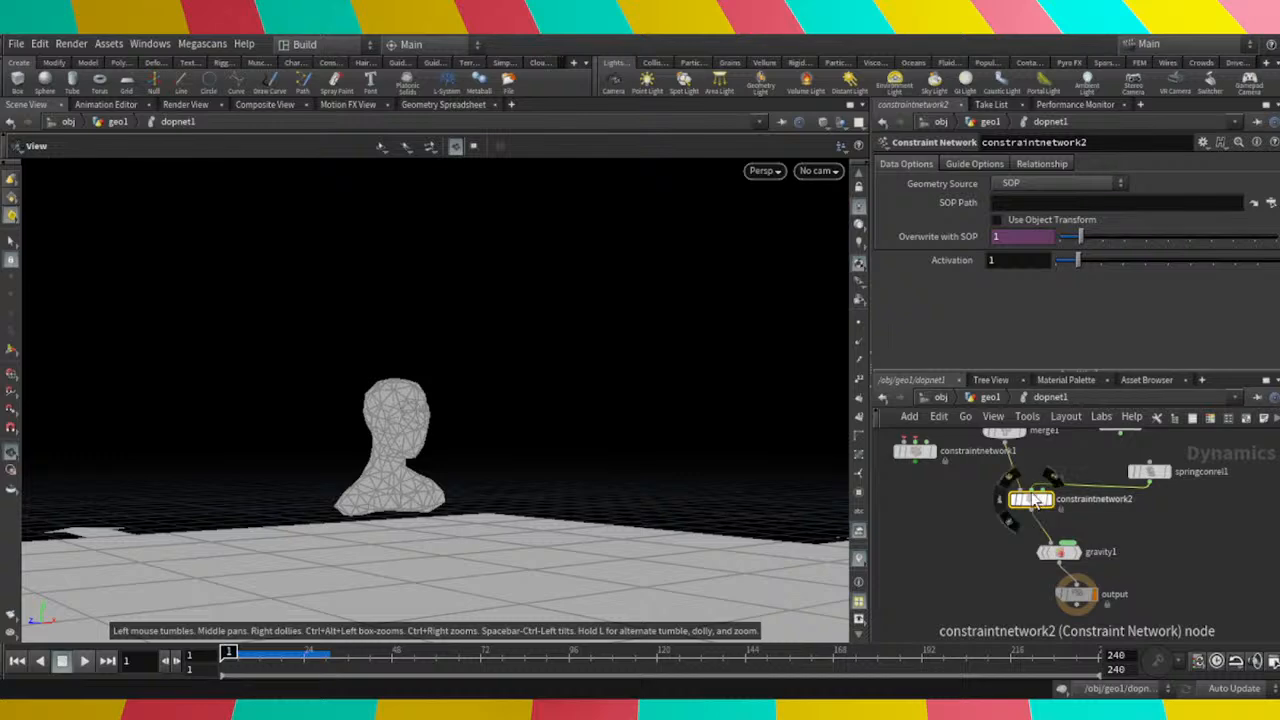
left_click(1269, 205)
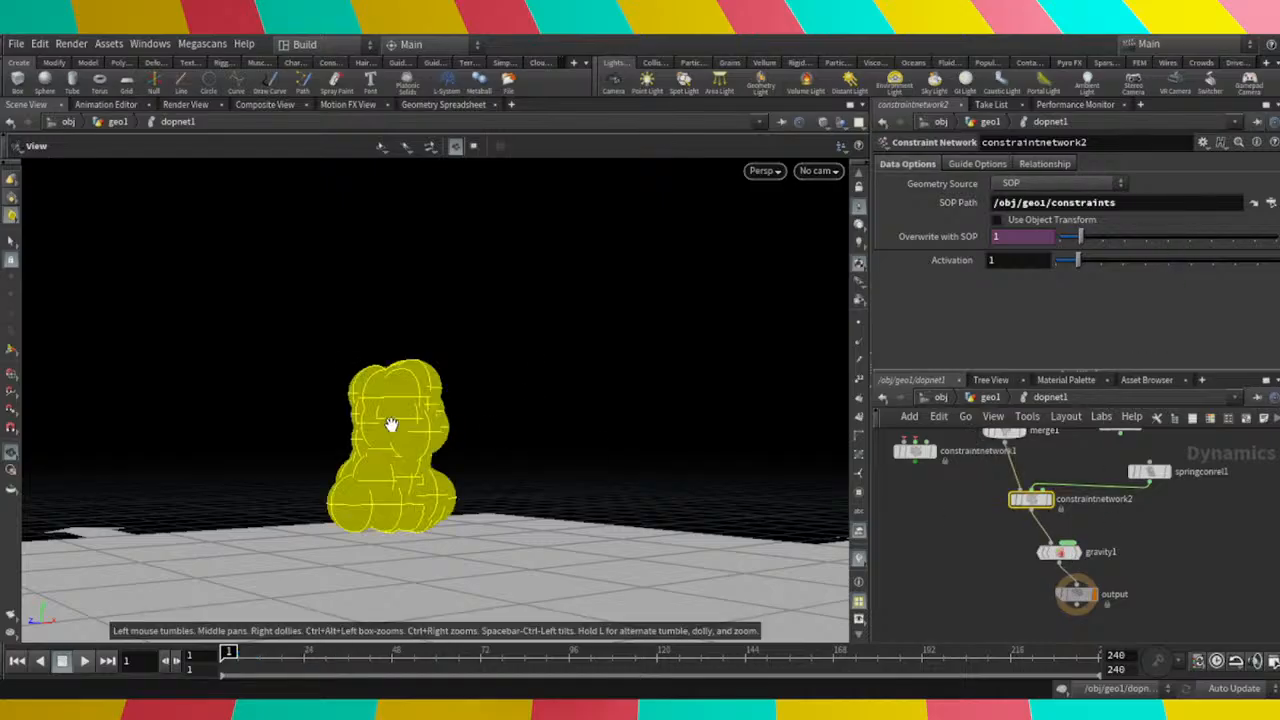
scroll(391, 424, "up", 5)
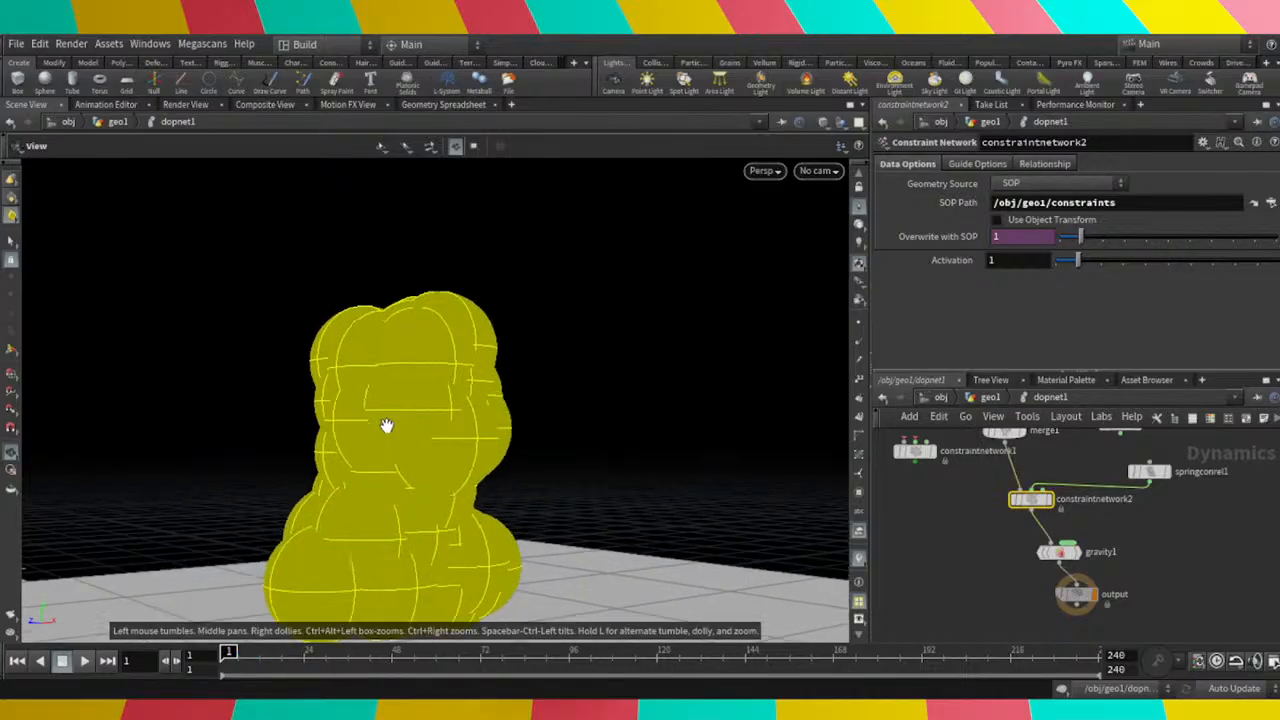
Set the guide radius of springconrel1 to 0.01.
left_click(1146, 472)
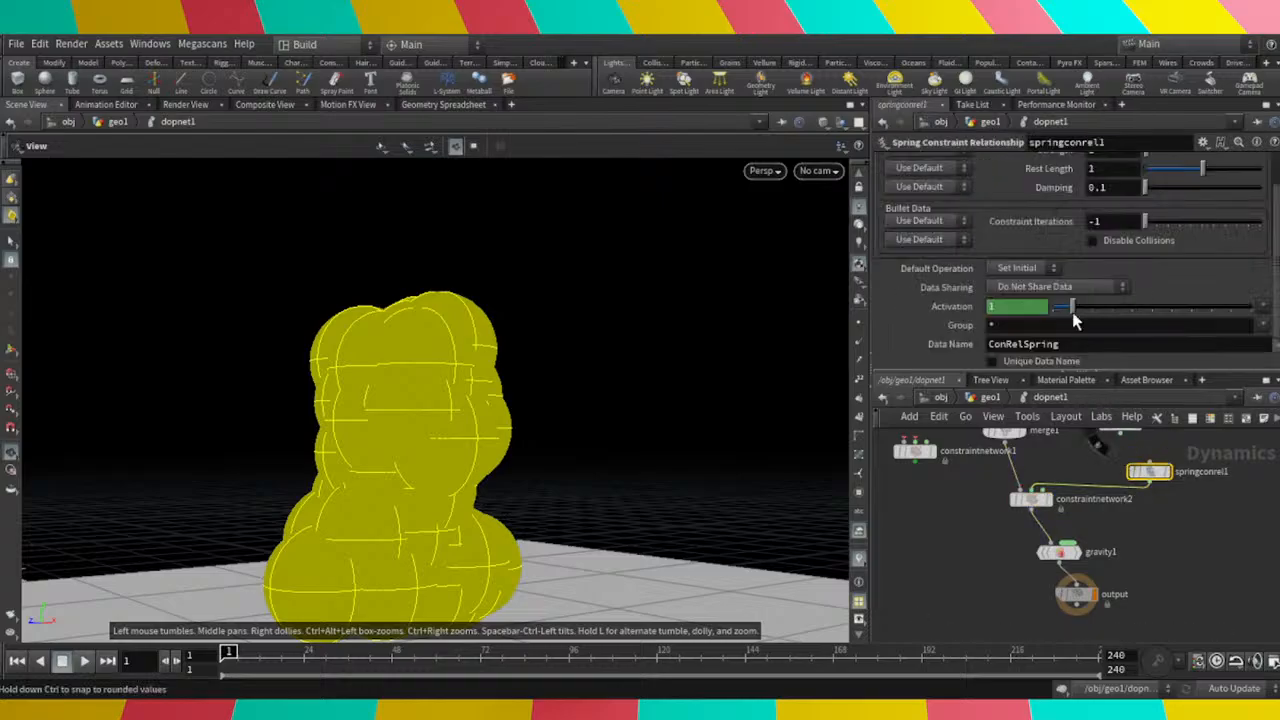
scroll(1045, 270, "up", 2)
left_click(966, 164)
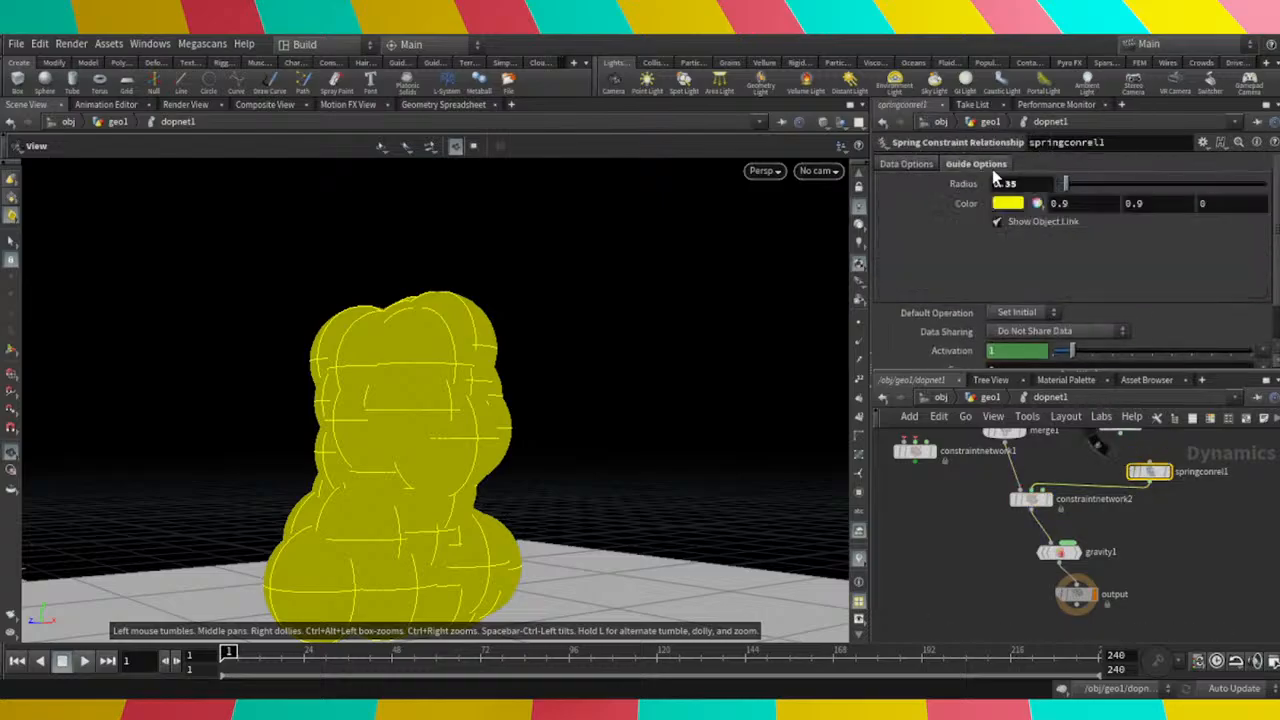
left_click(1008, 184)
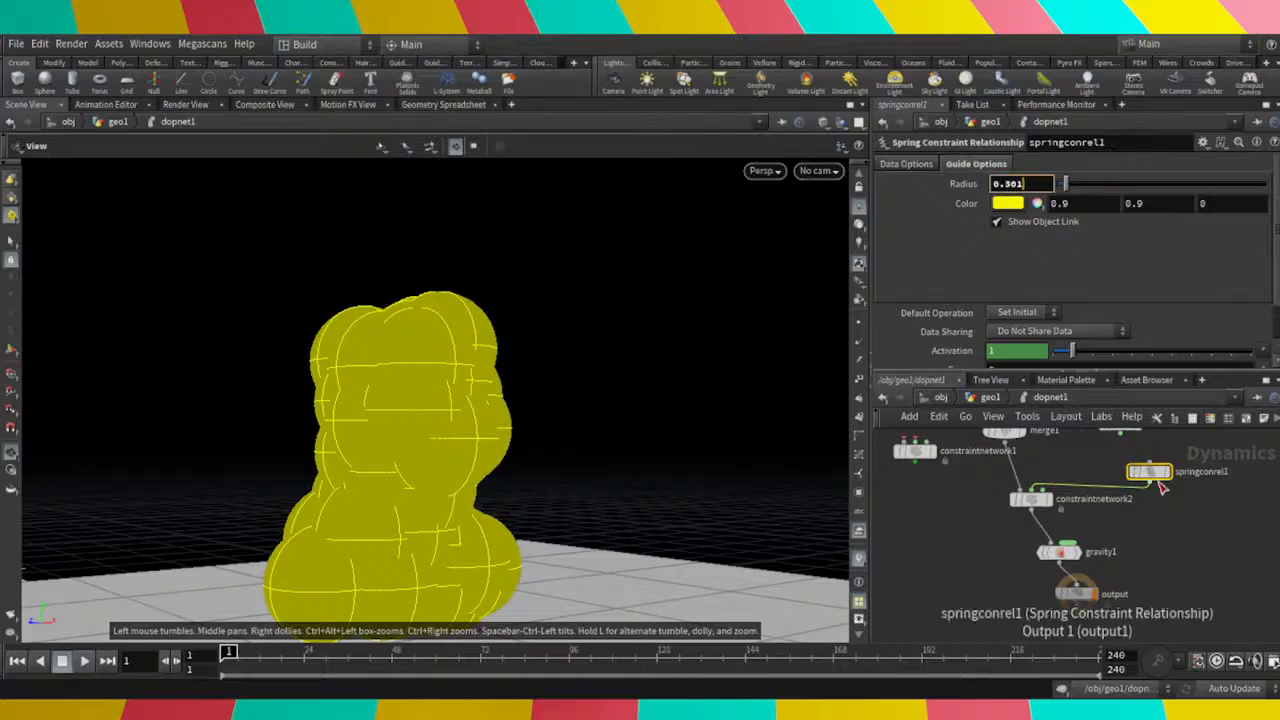
key("ctrl+z")
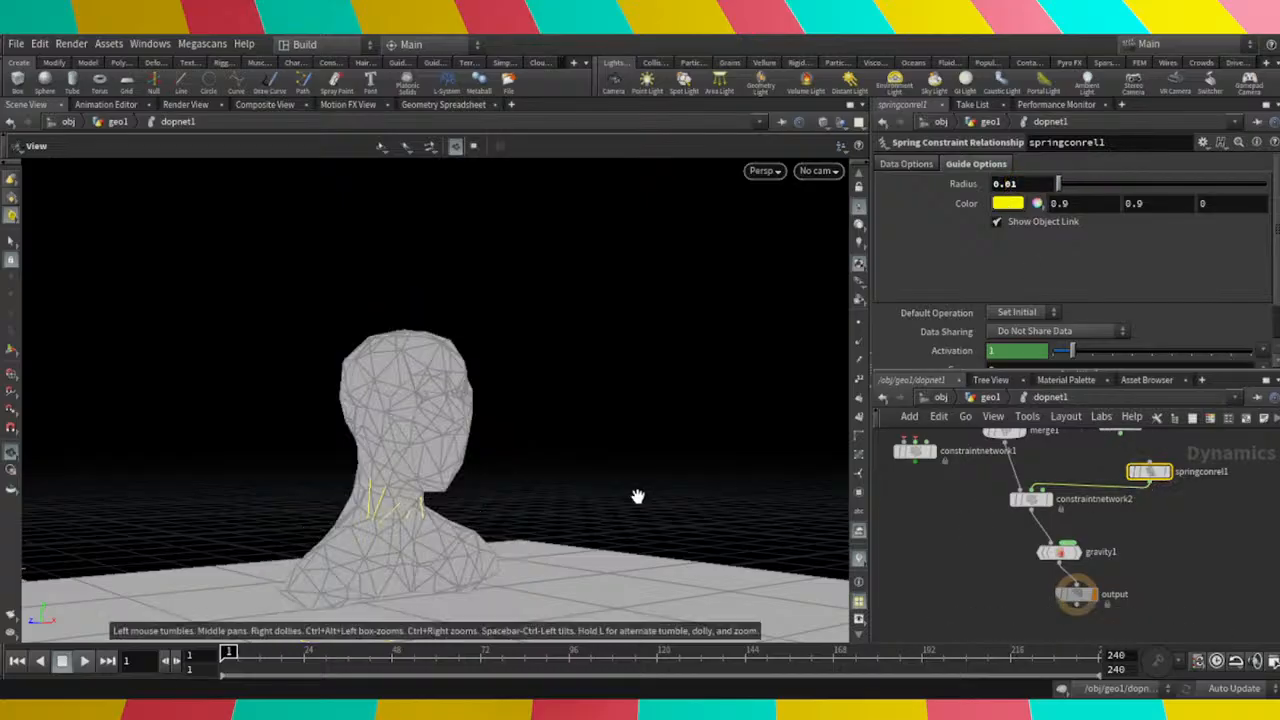
Play the simulation from another angle to examine the spring links between the fractured pieces.
scroll(420, 486, "up", 3)
left_click_drag(460, 466, 278, 474)
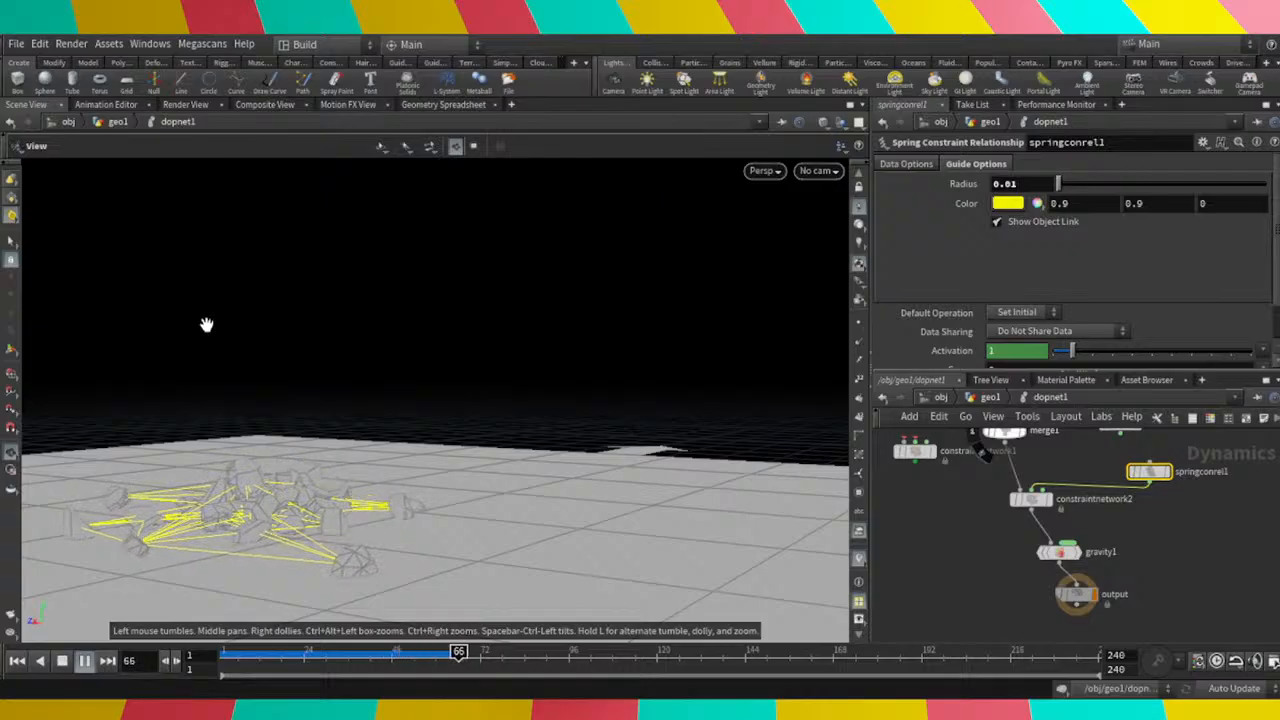
Stop the playback, return to frame 1, and set the Strength of springconrel1 to 100.
left_click(57, 664)
left_click(15, 662)
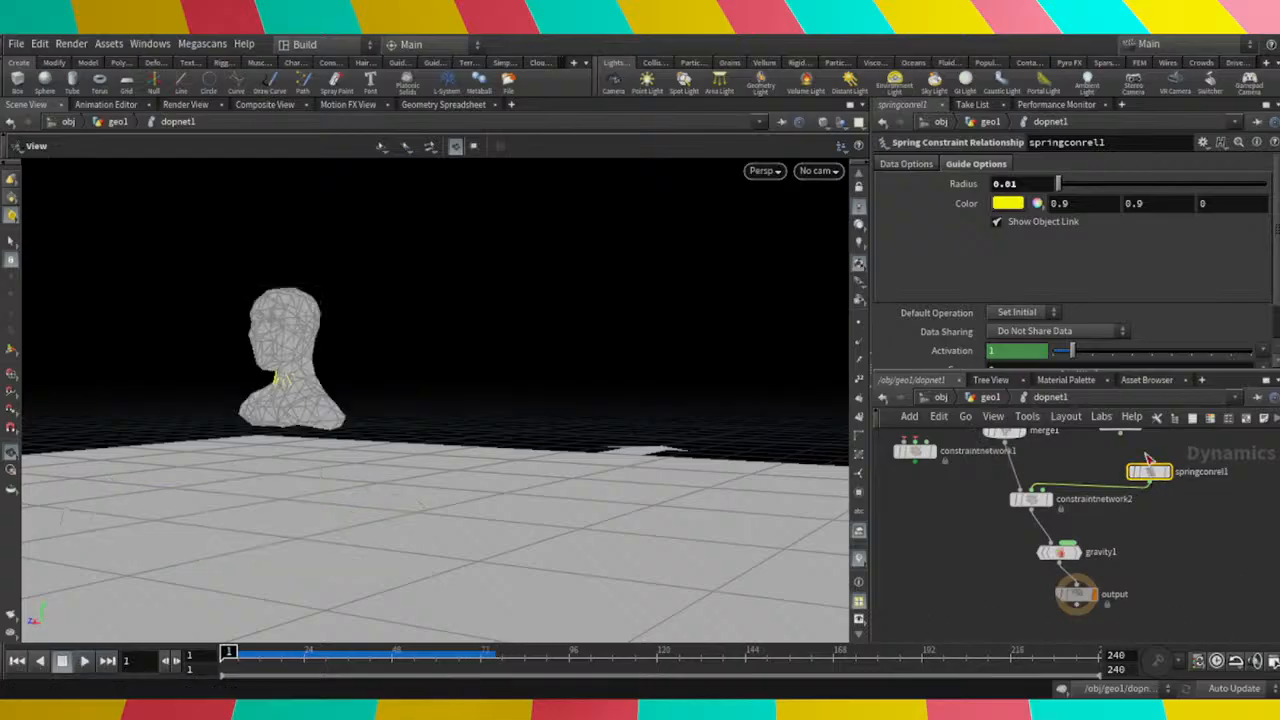
left_click(912, 166)
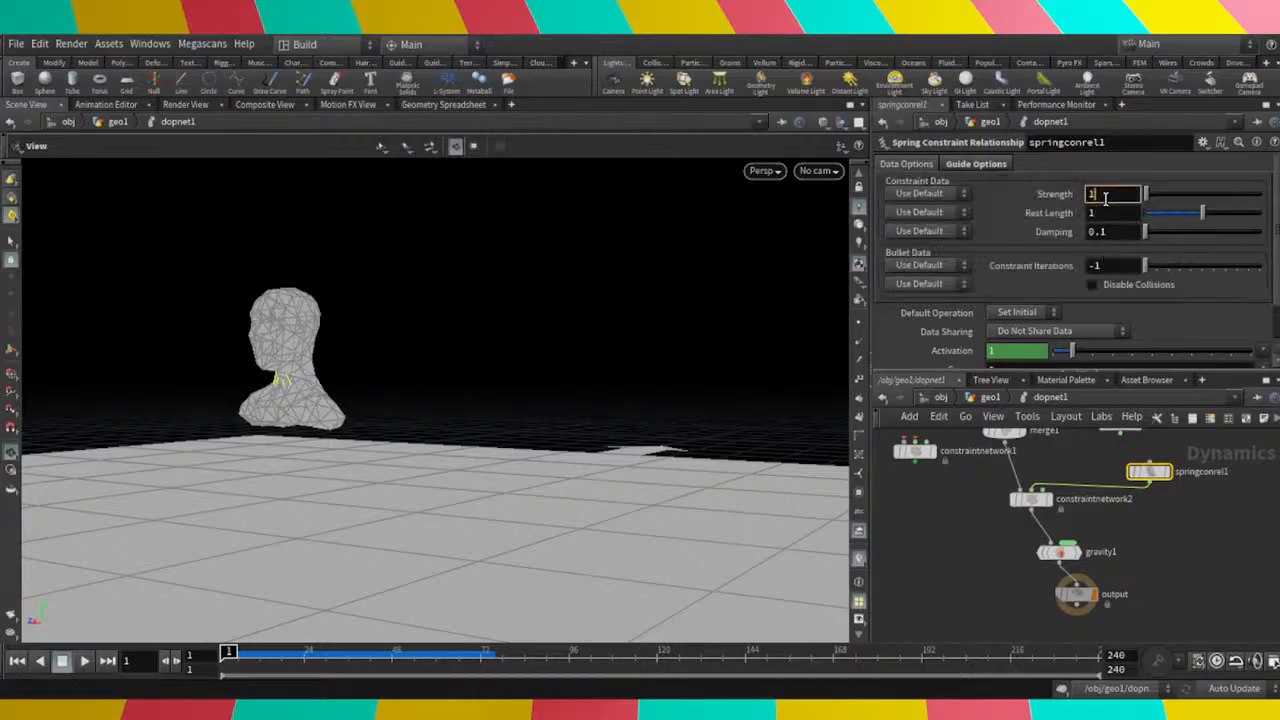
type("100")
key("Return")
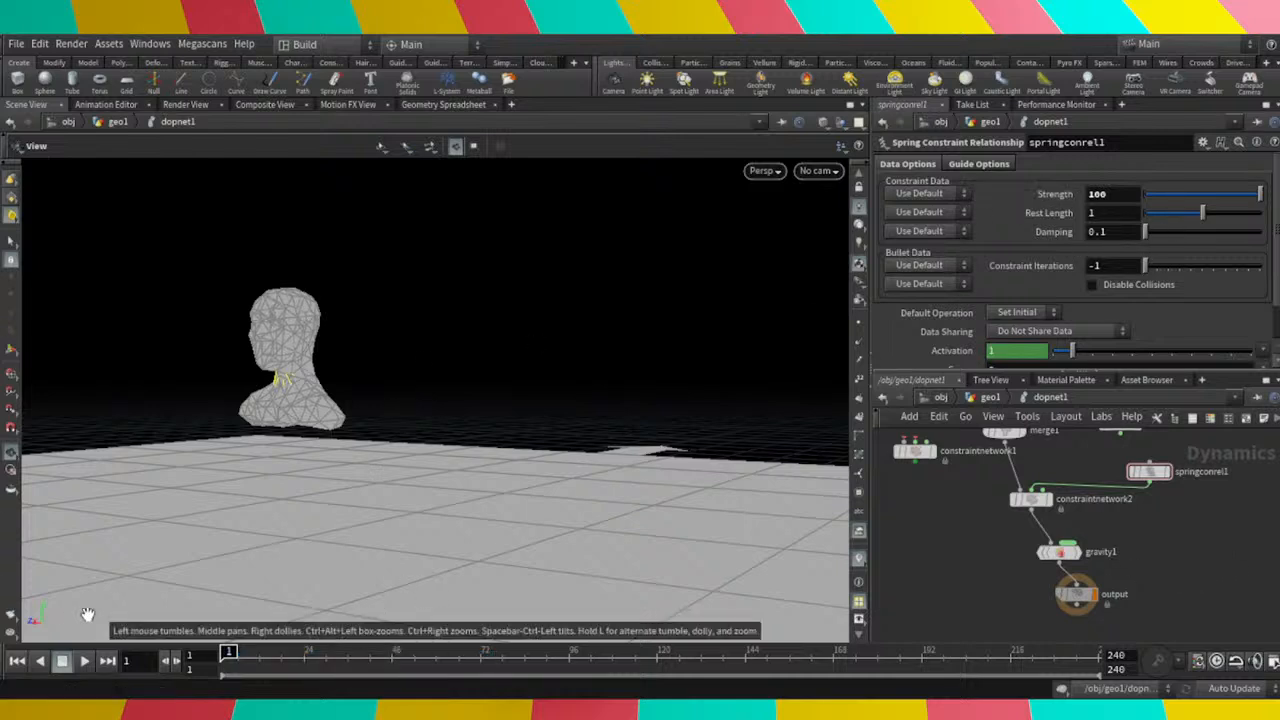
Play the simulation to test the springs, rewind to frame 1, and set the Strength of springconrel1 to 10000.
left_click(82, 664)
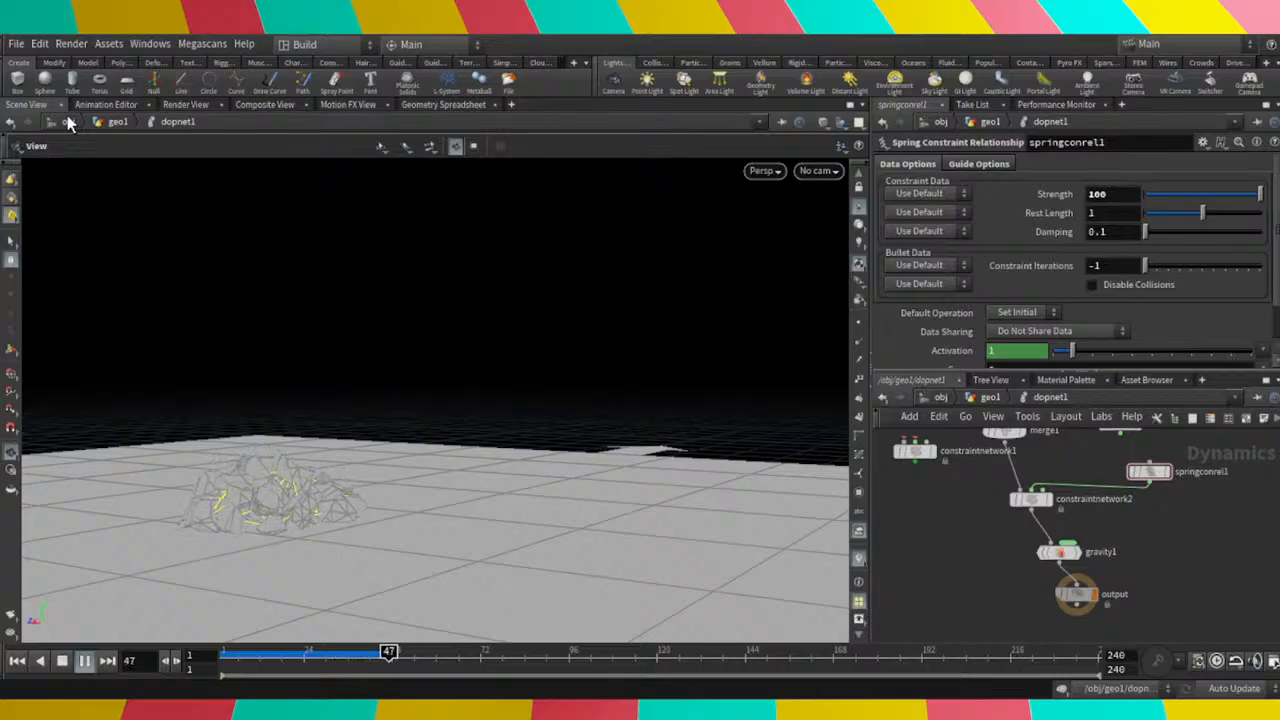
left_click(84, 660)
left_click(20, 662)
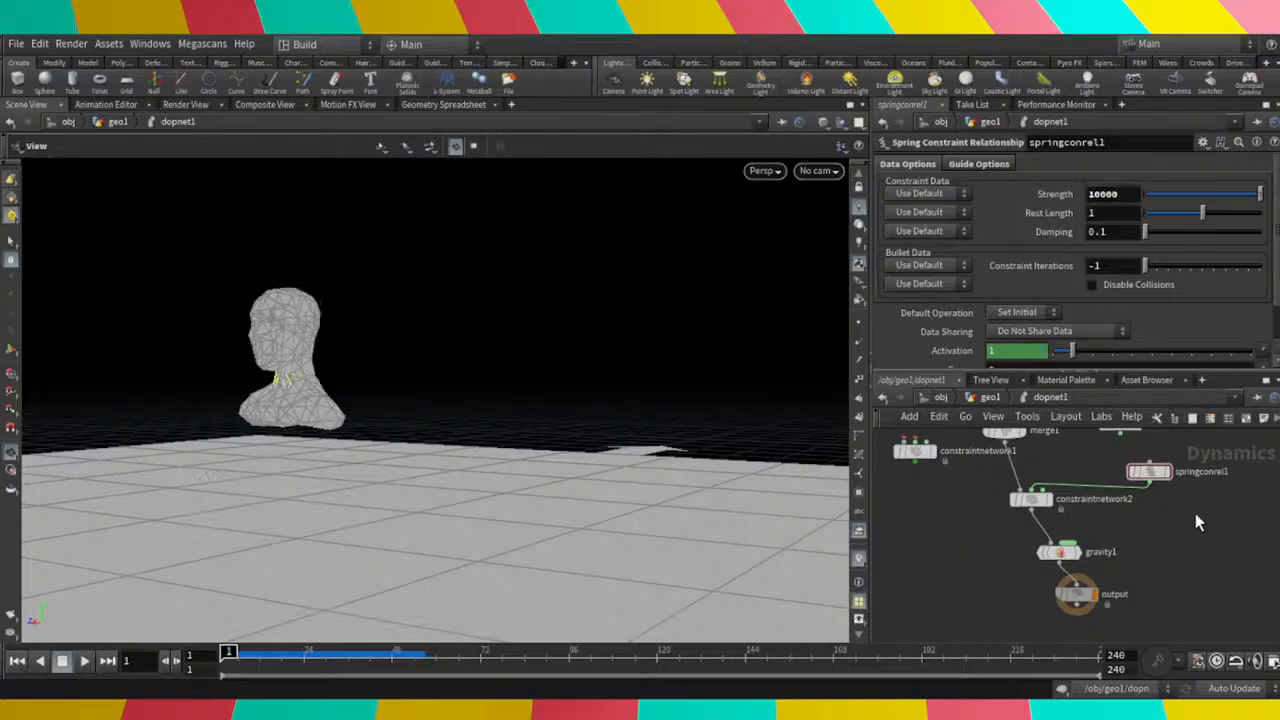
Replay the simulation with the raised spring Strength, return to frame 1, and examine the bust's neck springs from several angles.
left_click(84, 660)
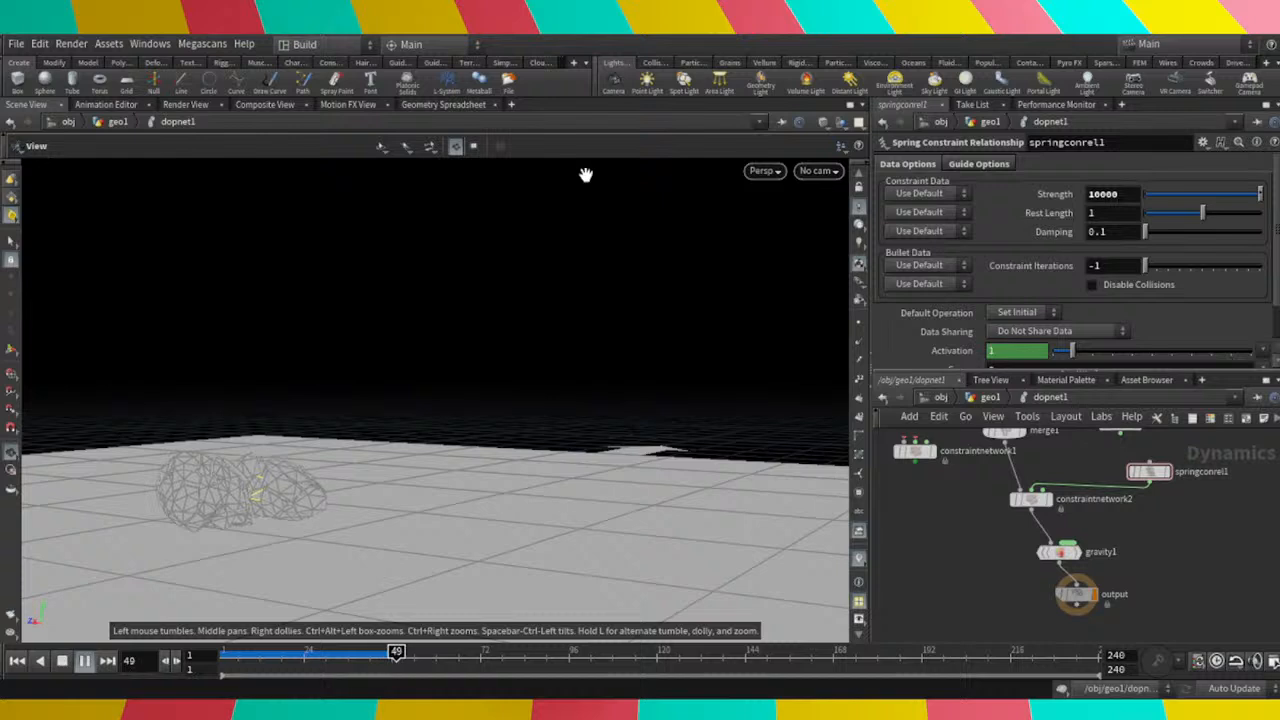
left_click(62, 660)
left_click(17, 660)
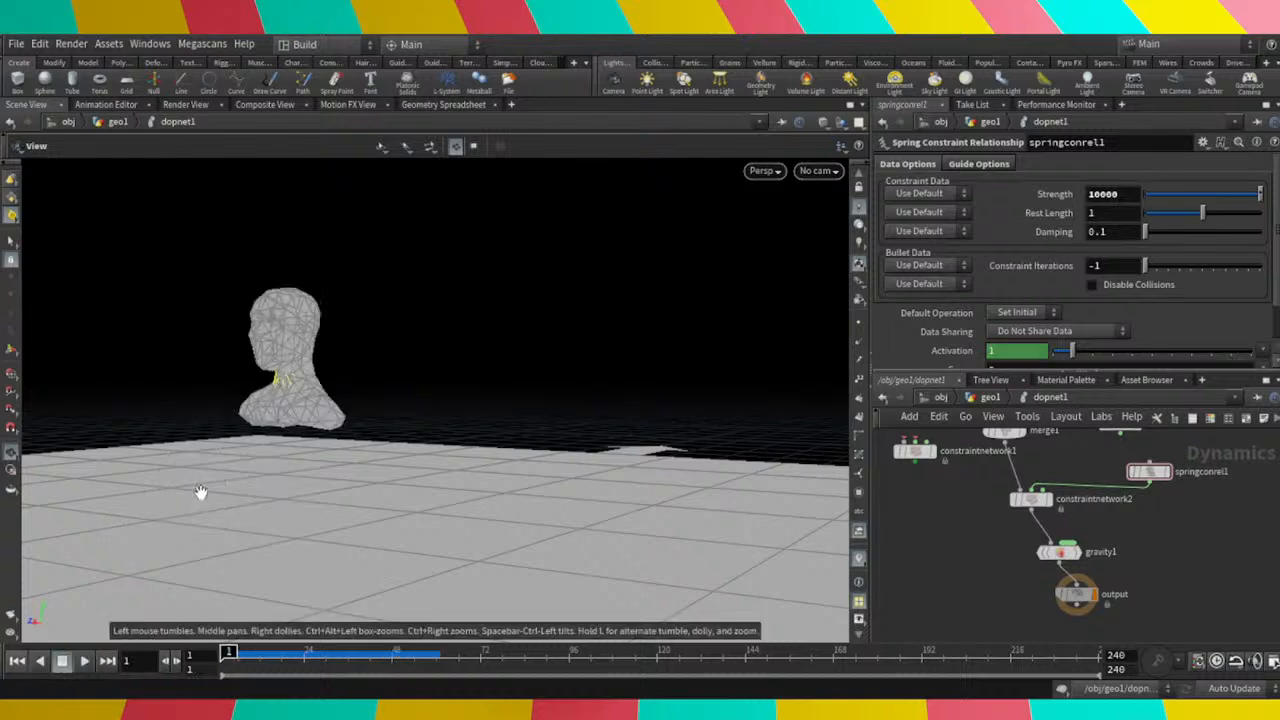
scroll(261, 345, "up", 3)
left_click_drag(289, 360, 406, 360)
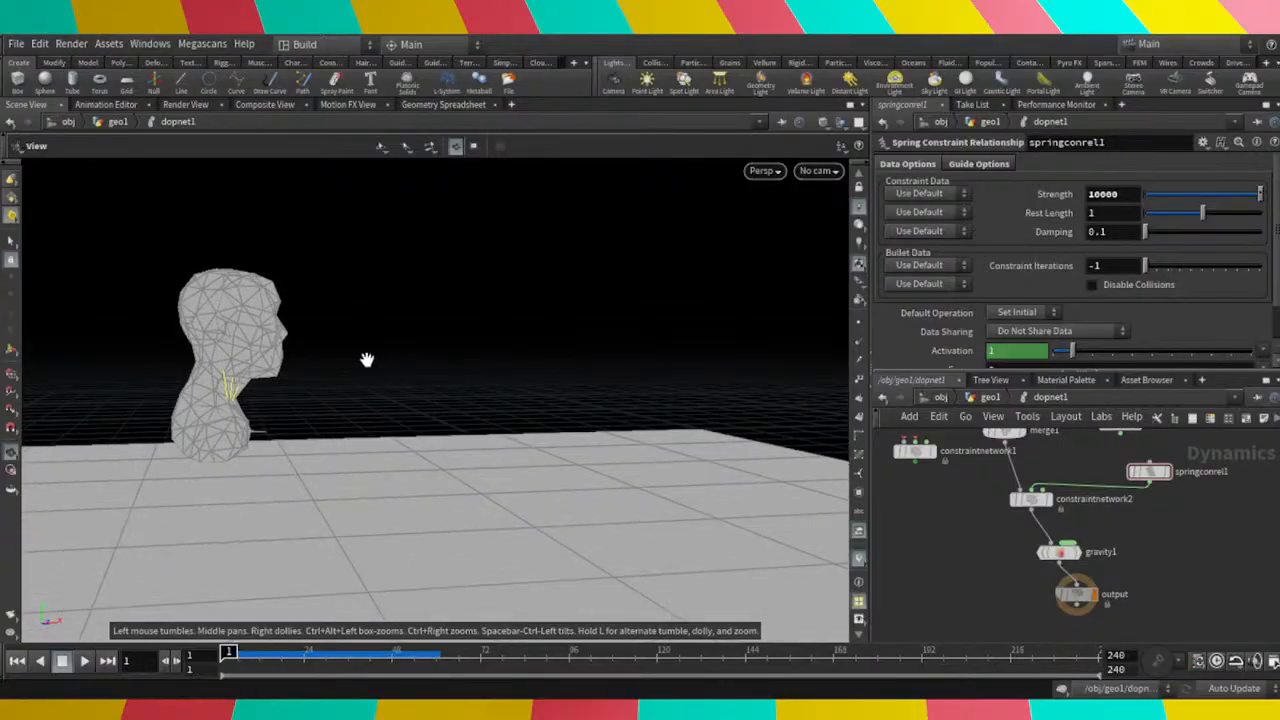
middle_click_drag(380, 357, 561, 351)
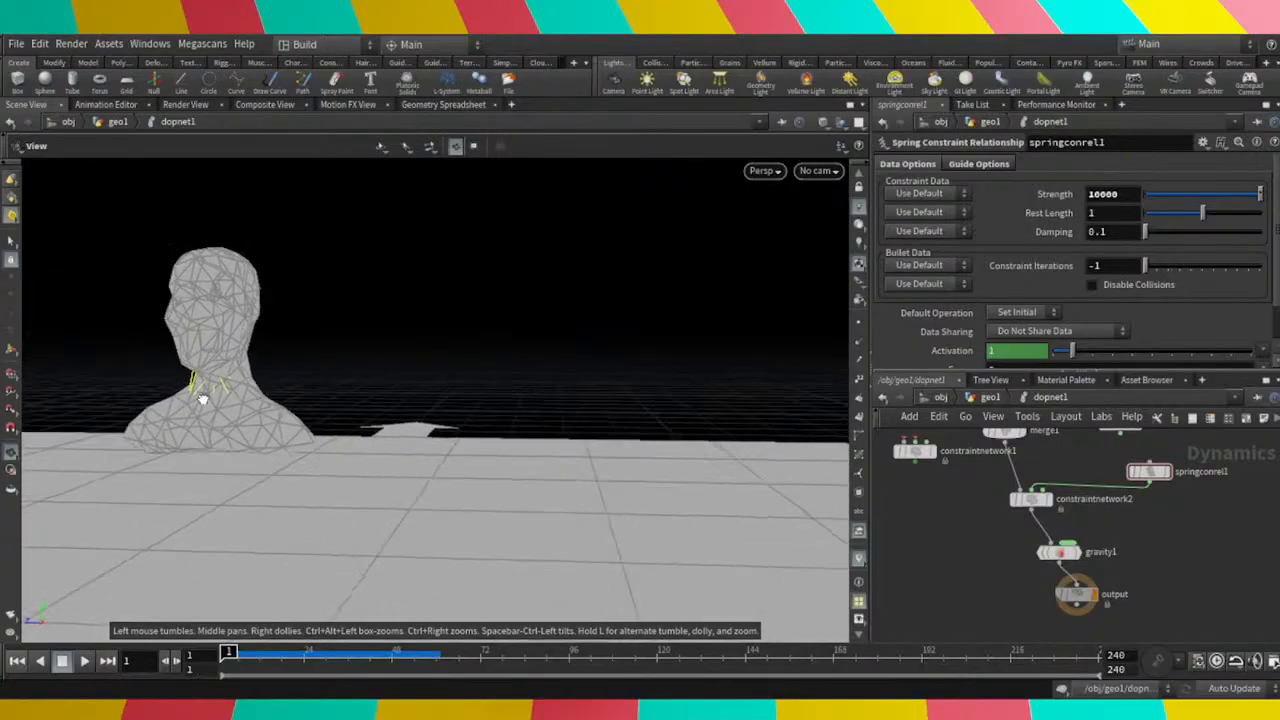
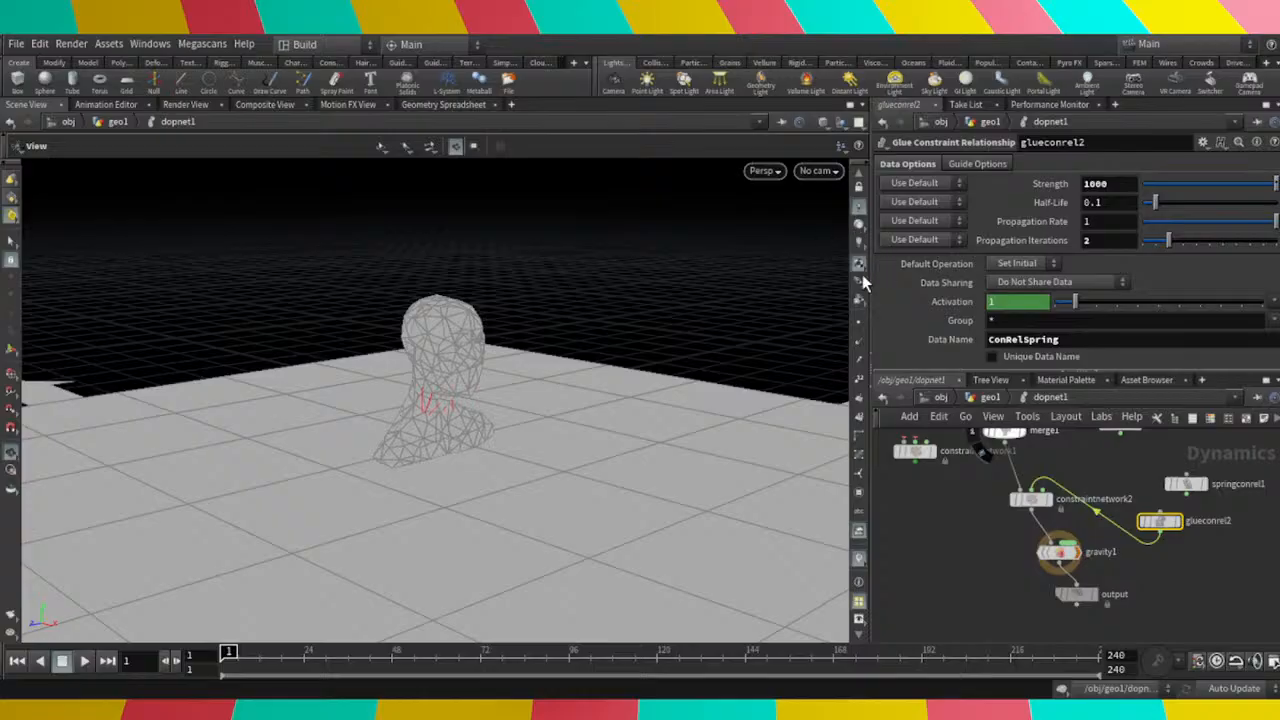
Switch the viewport to wireframe shading and play the glue-constrained simulation with the bust seen up close.
key("w")
right_click_drag(414, 358, 491, 354)
left_click_drag(491, 354, 528, 349)
right_click_drag(528, 349, 486, 390)
left_click(85, 661)
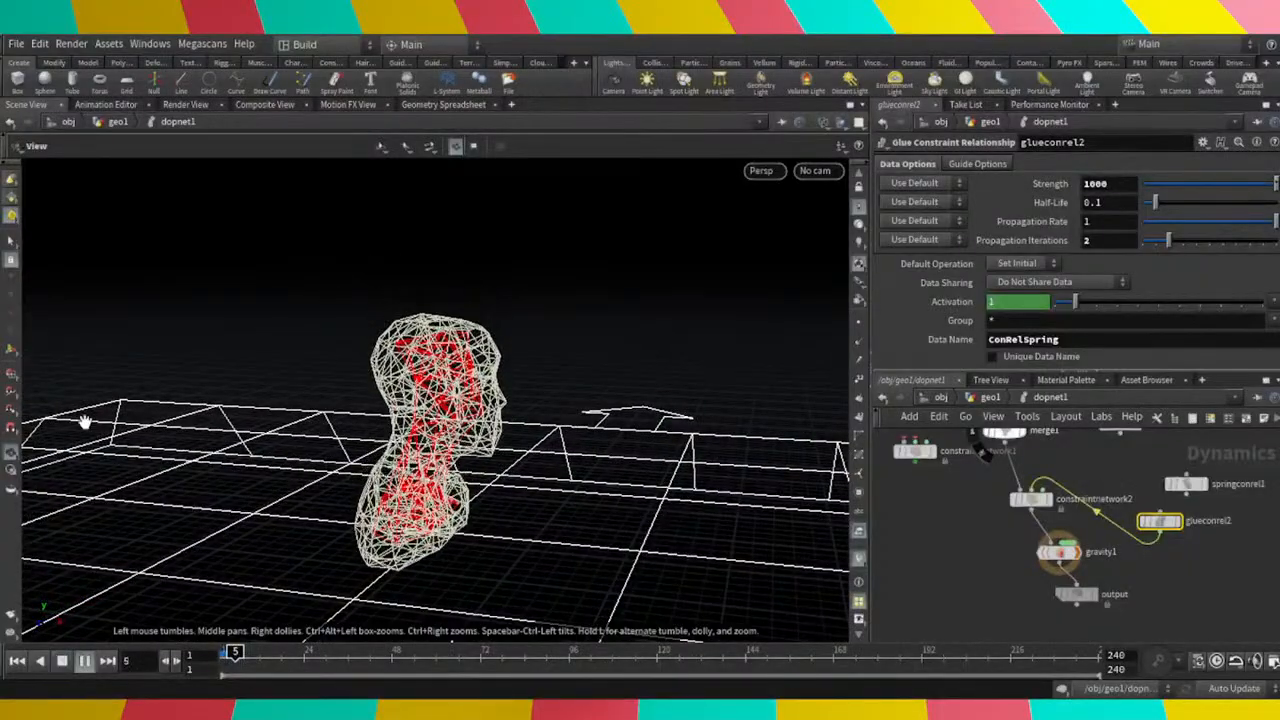
Examine the falling fragments and their glue links during playback, and return to frame 1.
scroll(127, 400, "down", 2)
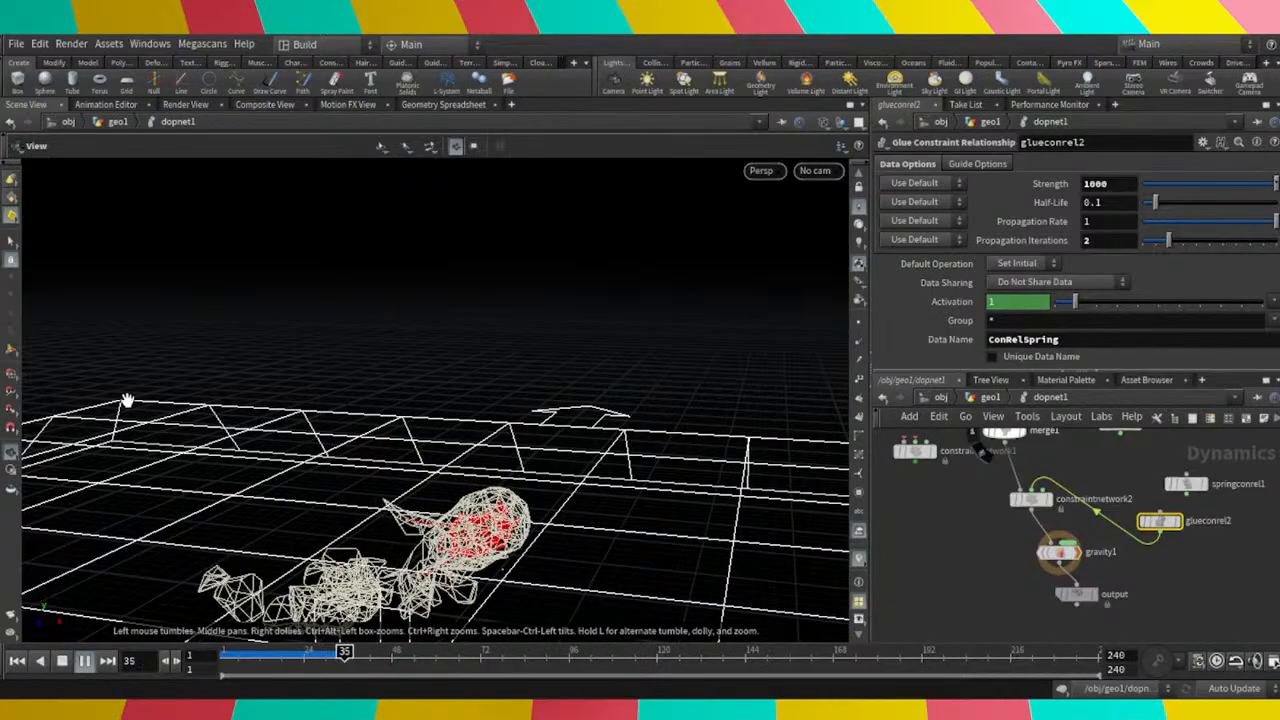
scroll(406, 430, "down", 2)
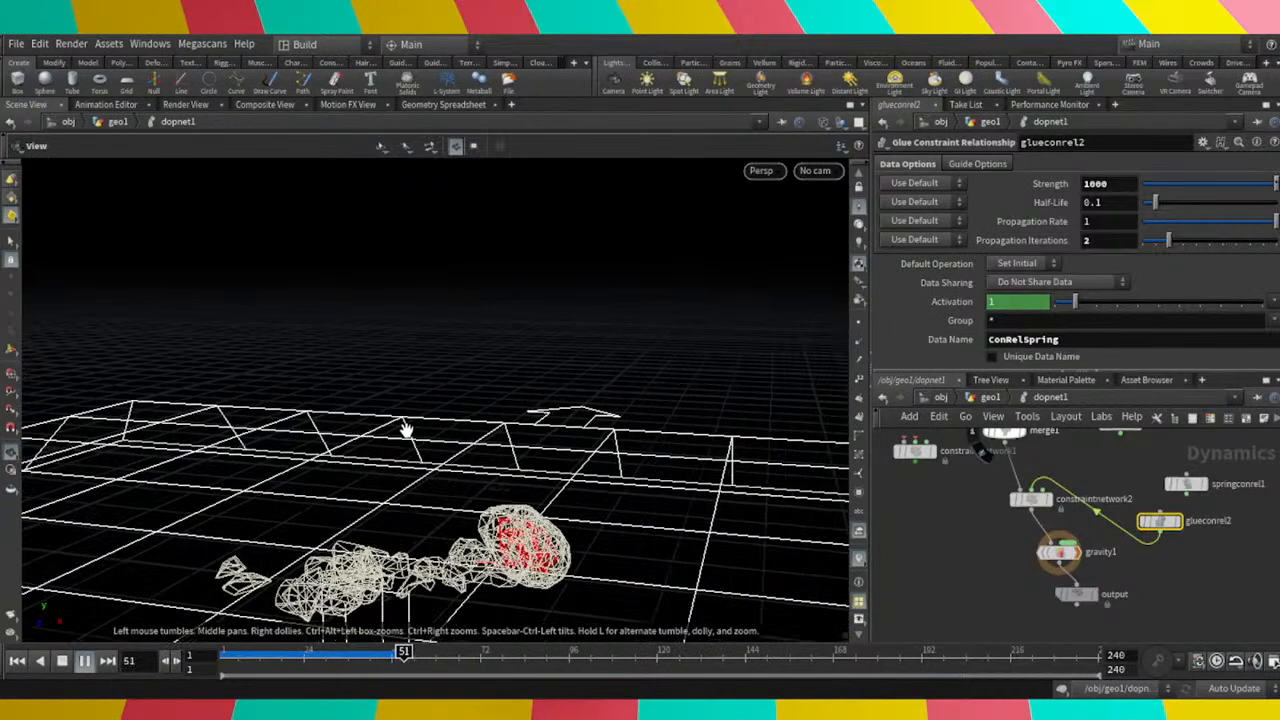
scroll(406, 430, "down", 1)
middle_click_drag(434, 451, 428, 322)
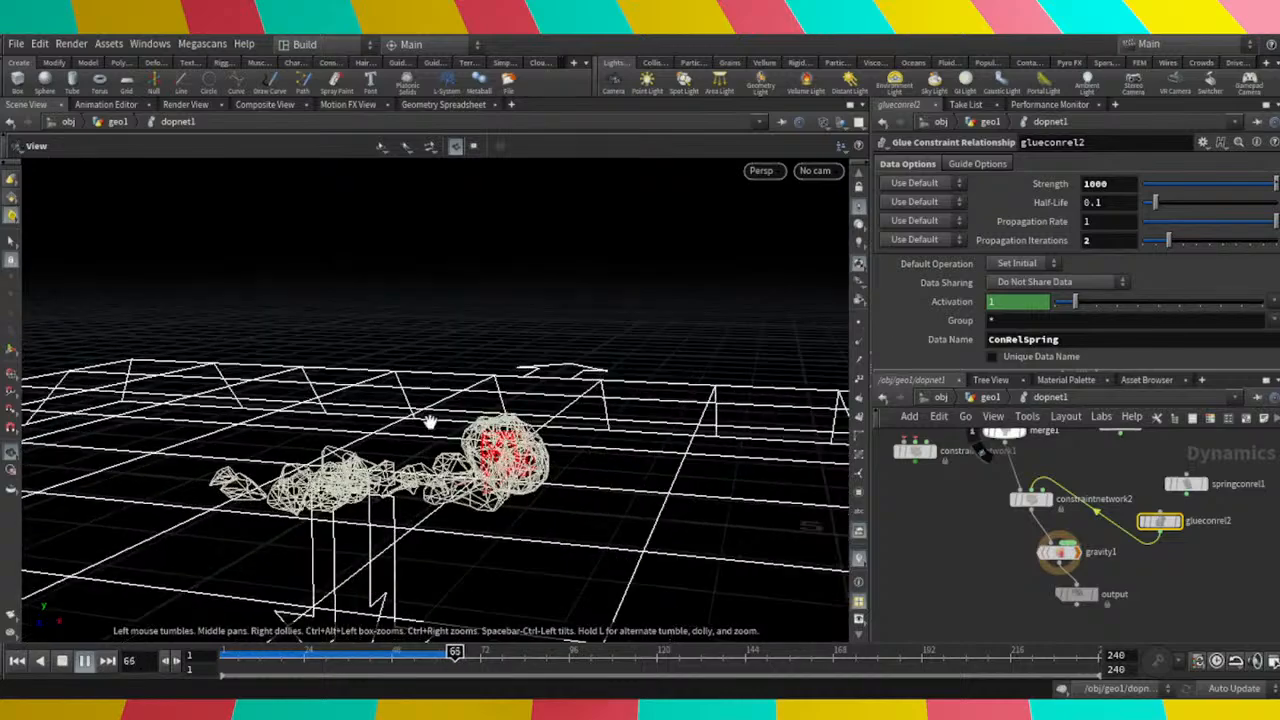
scroll(366, 506, "up", 2)
left_click_drag(366, 506, 404, 510)
scroll(484, 501, "down", 2)
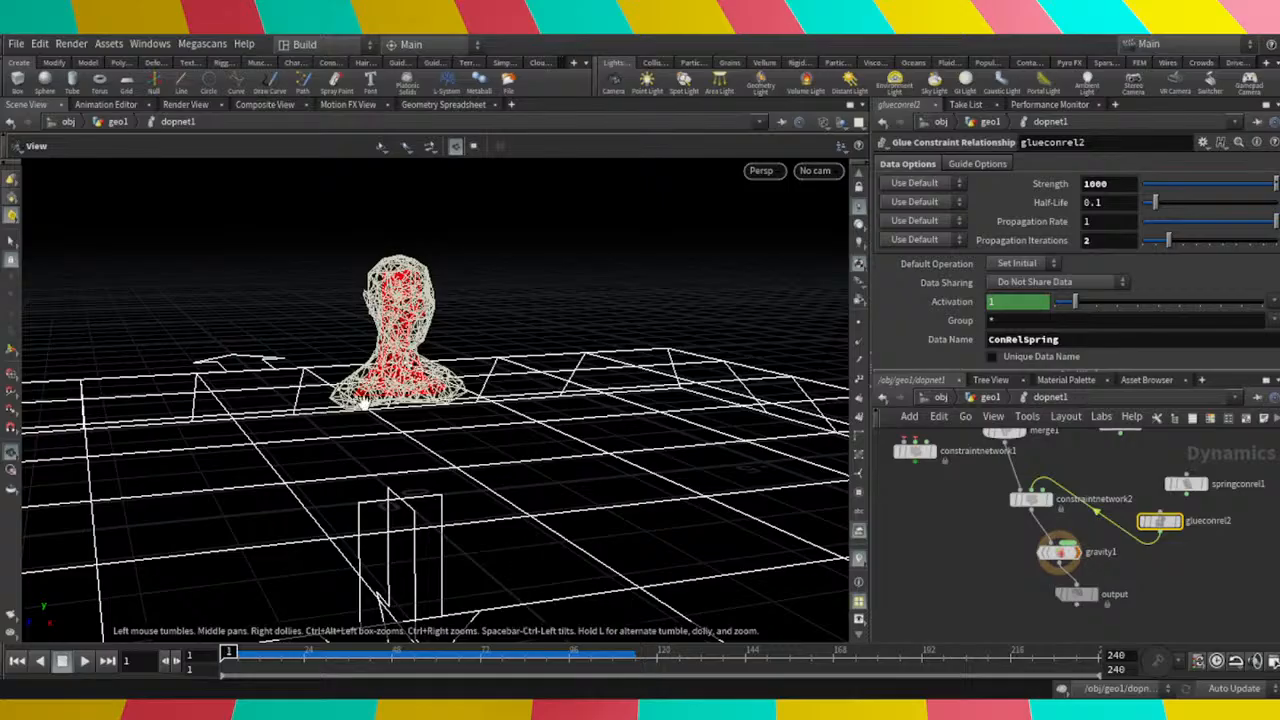
Replay the simulation from a side view, stop it at frame 64, and examine the still-glued head fragment from above.
left_click_drag(364, 402, 535, 378)
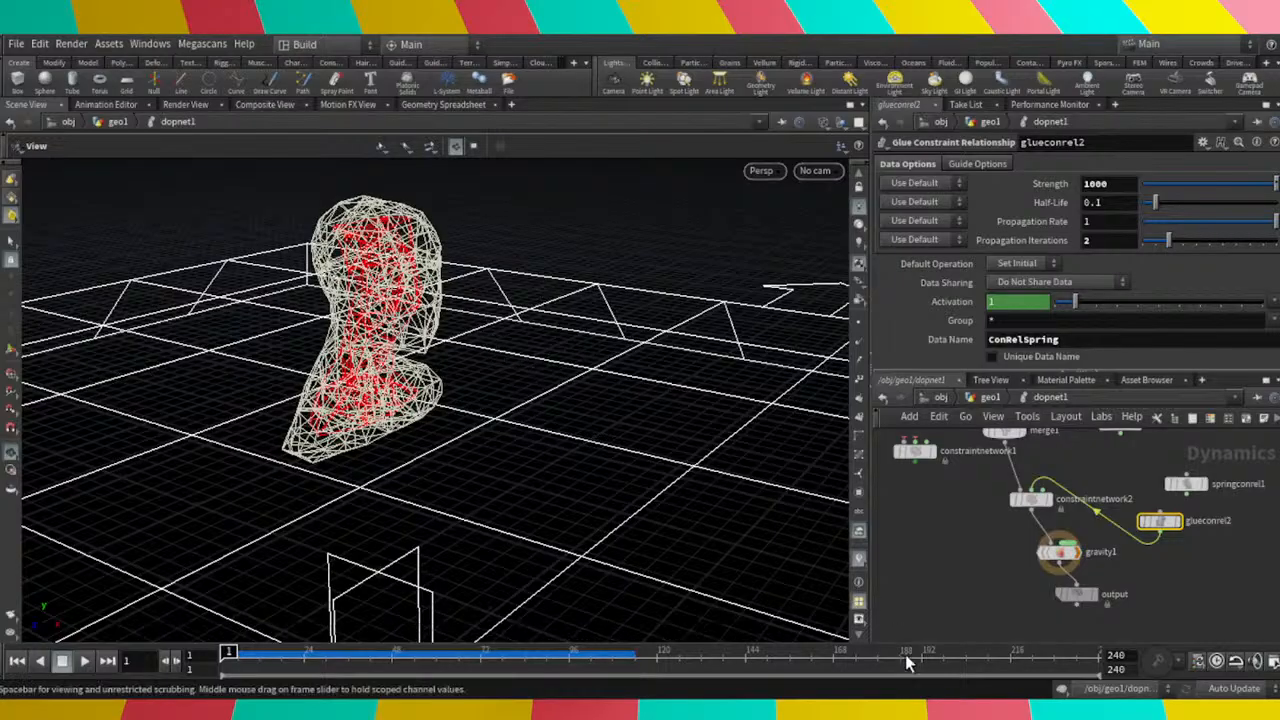
scroll(960, 598, "down", 2)
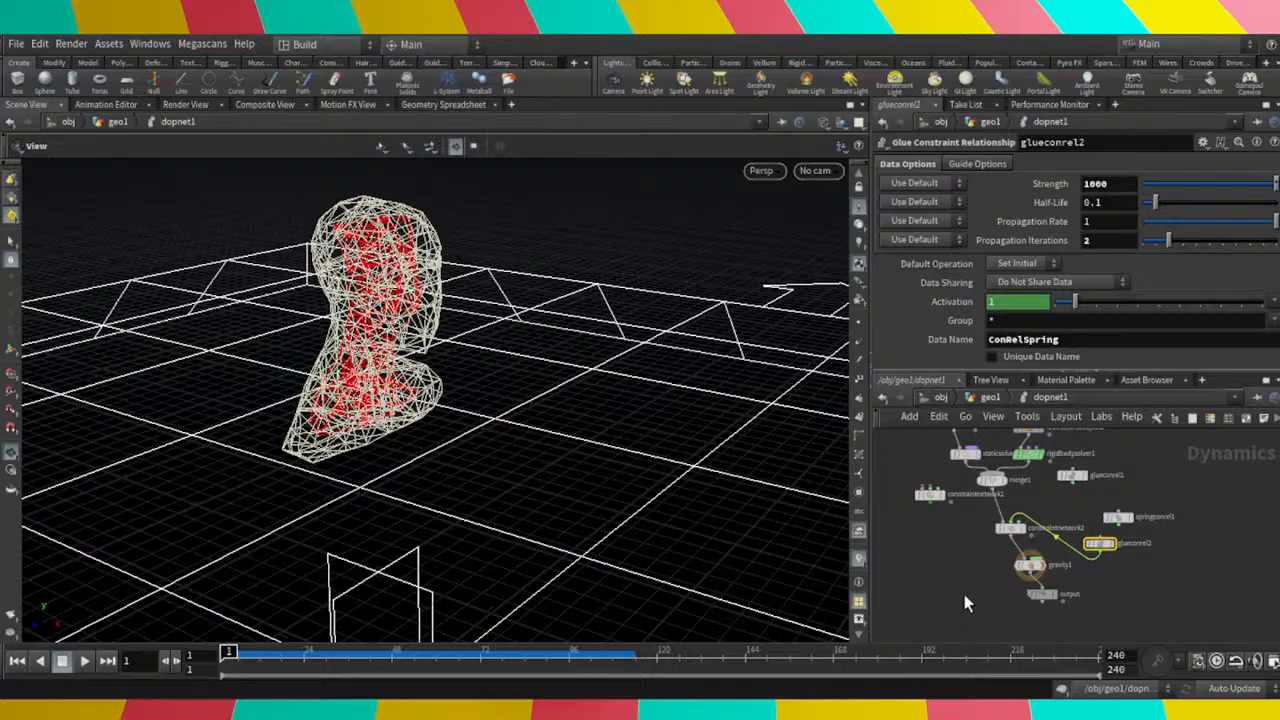
scroll(356, 427, "up", 5)
left_click_drag(342, 414, 380, 360)
scroll(380, 360, "down", 5)
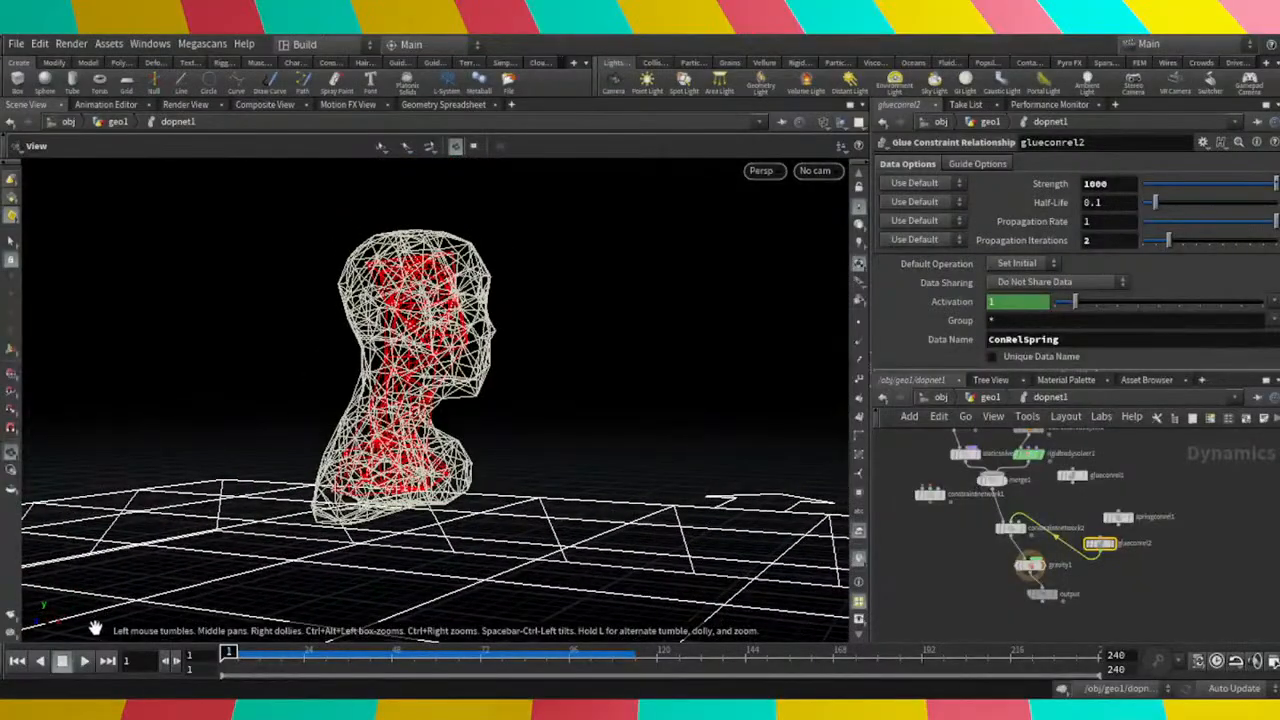
left_click(85, 662)
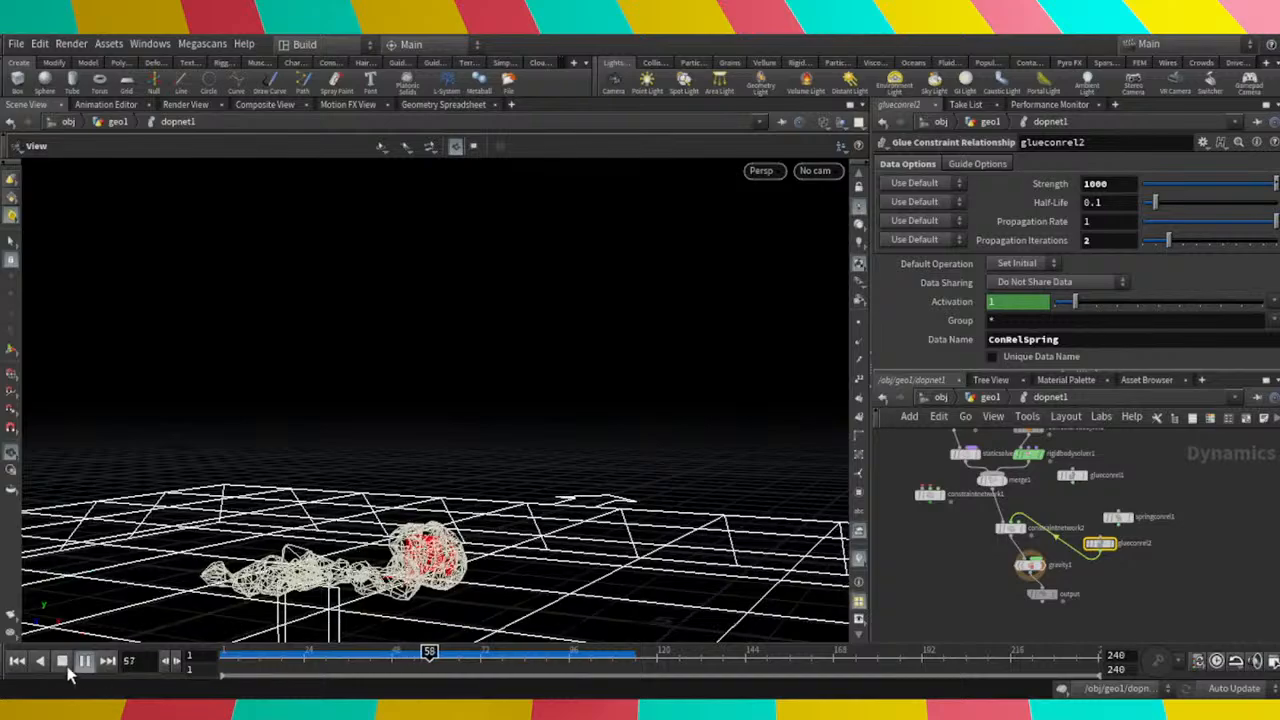
left_click(61, 661)
left_click_drag(168, 572, 324, 510)
middle_click_drag(324, 510, 334, 450)
mouse_move(334, 450)
right_mouse_down()
mouse_move(246, 429)
mouse_move(234, 443)
mouse_move(326, 446)
right_mouse_up()
left_click_drag(326, 446, 380, 510)
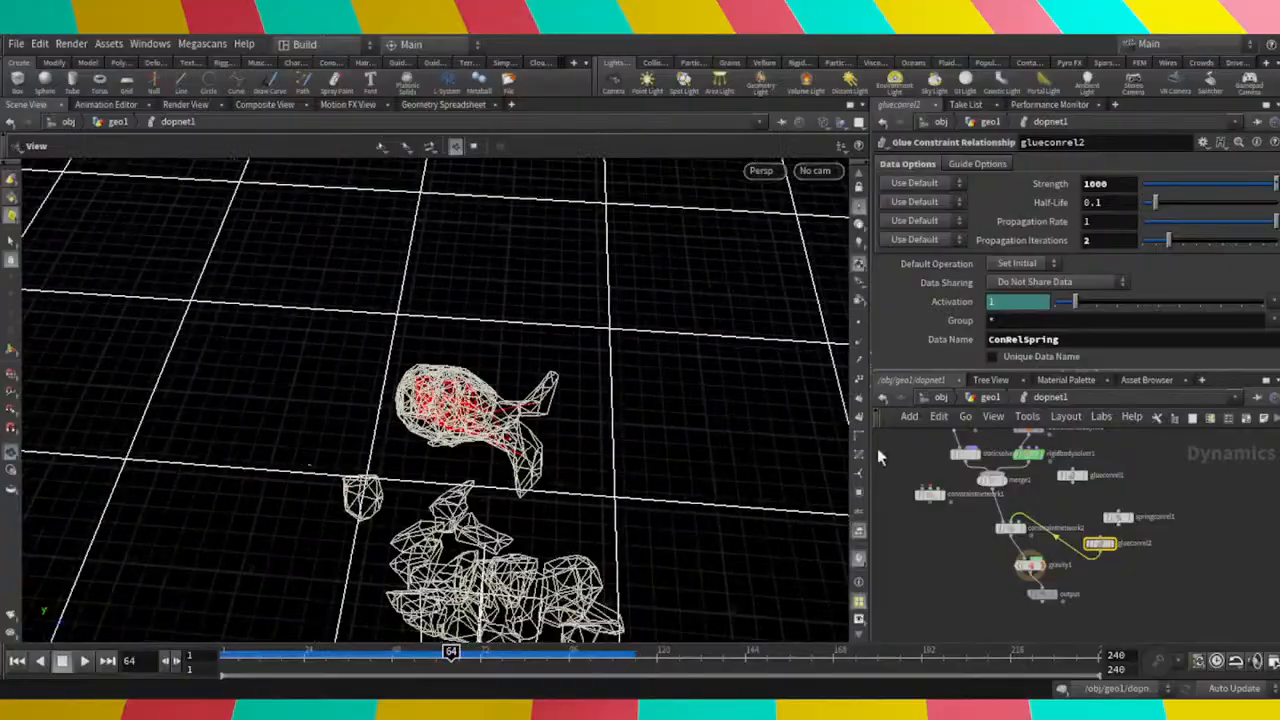
Rearrange the DOP nodes, moving constraintnetwork1 and springconrel1 aside and glueconrel2 up next to constraintnetwork2.
scroll(1100, 490, "up", 3)
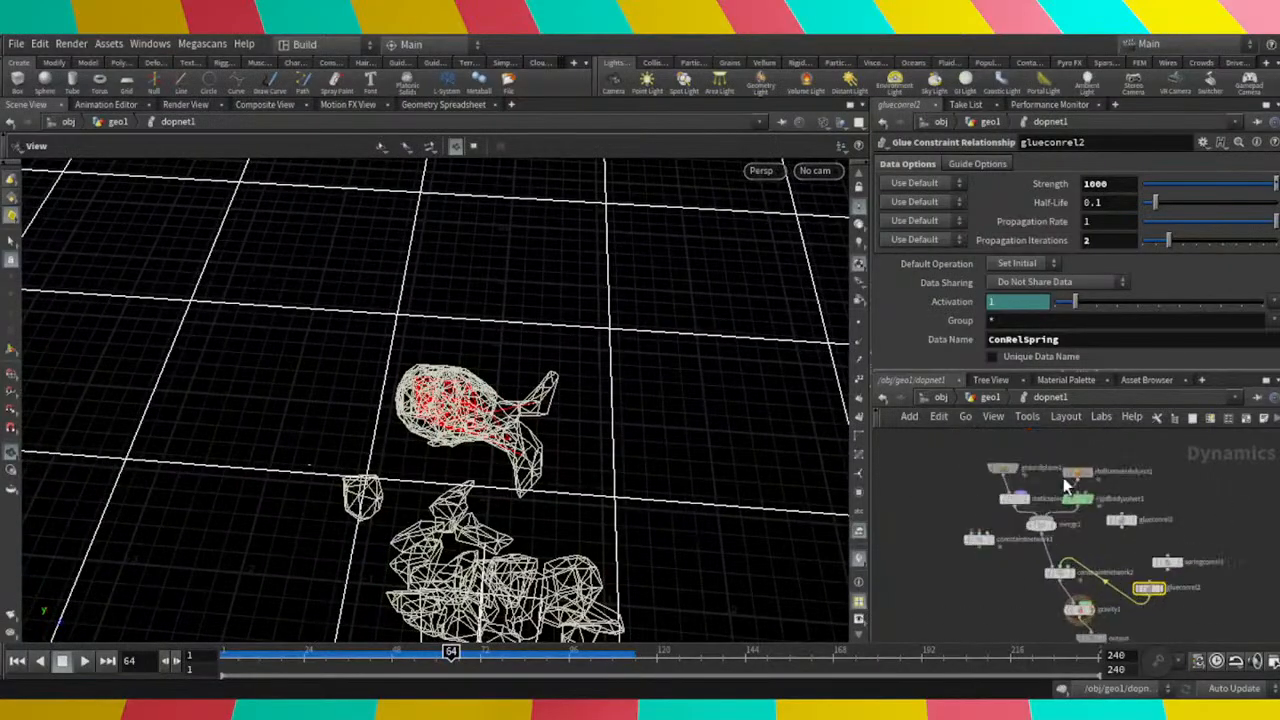
left_click_drag(969, 554, 941, 544)
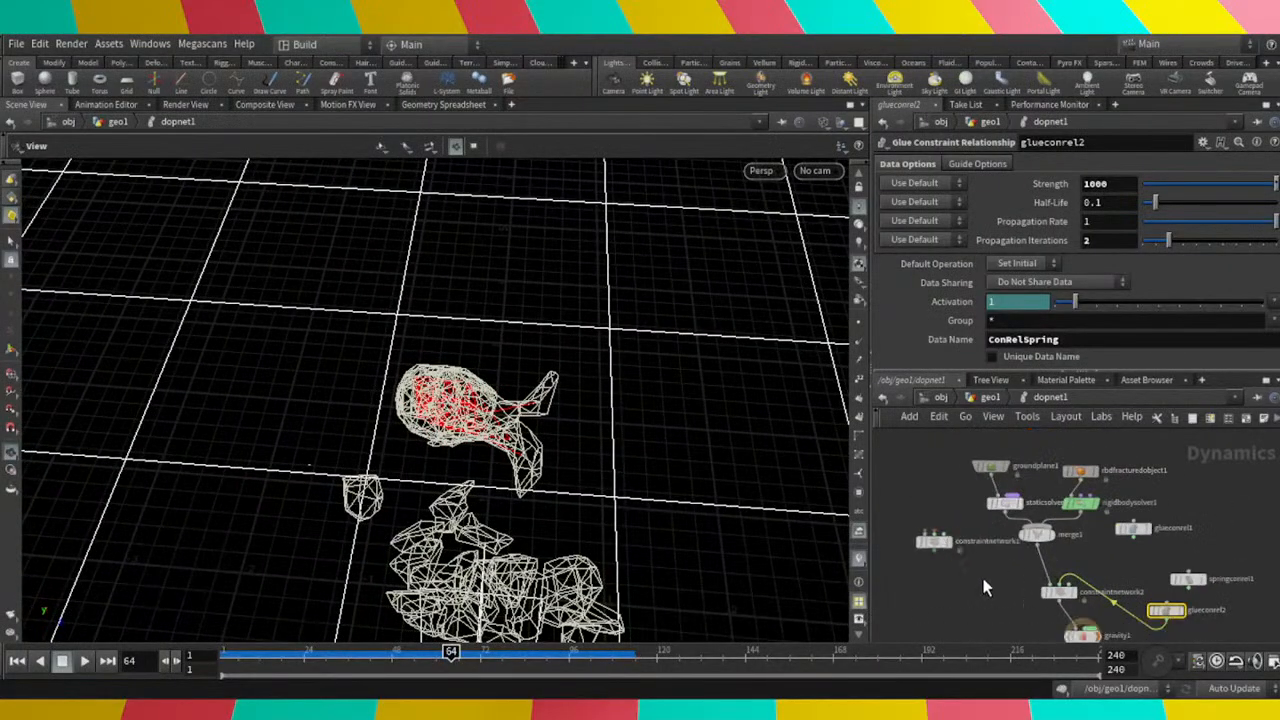
middle_click_drag(983, 565, 981, 554)
left_click_drag(1187, 569, 1232, 545)
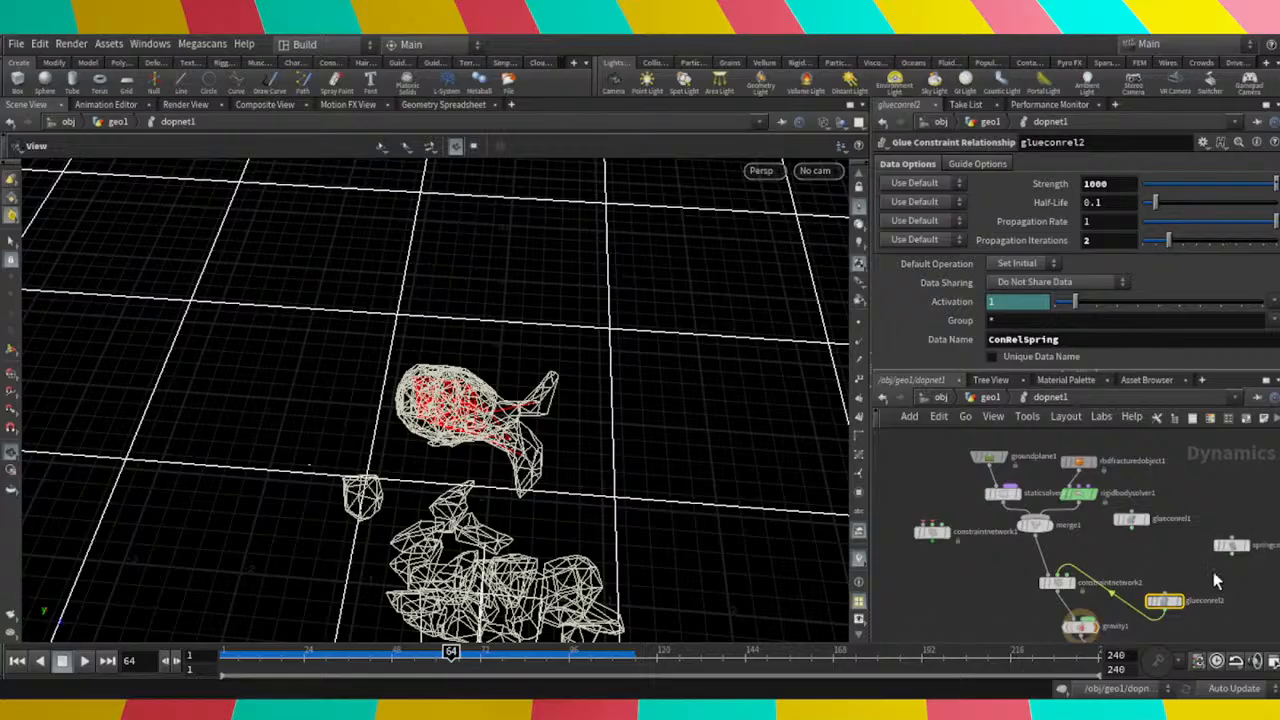
left_click_drag(1152, 601, 1137, 556)
scroll(1020, 588, "down", 3)
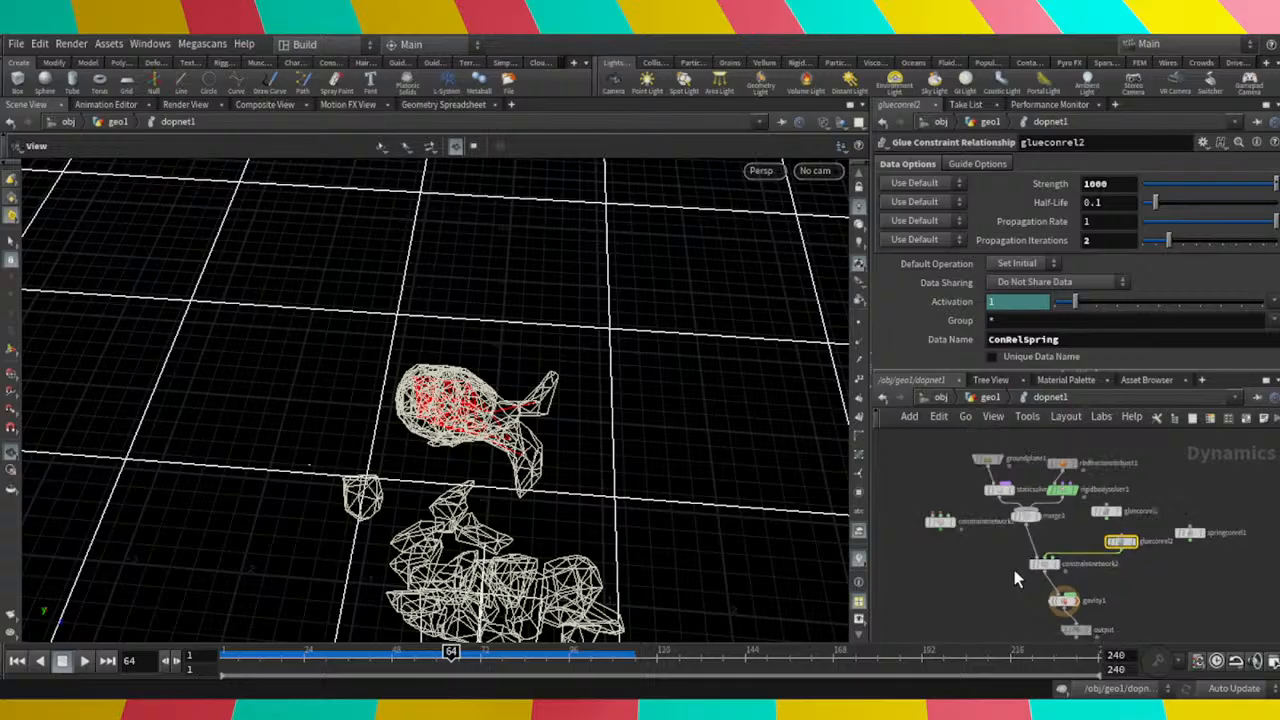
Review the mesh, constraints and dopnet1 nodes in the geo1 network, and go back inside dopnet1.
left_click(990, 398)
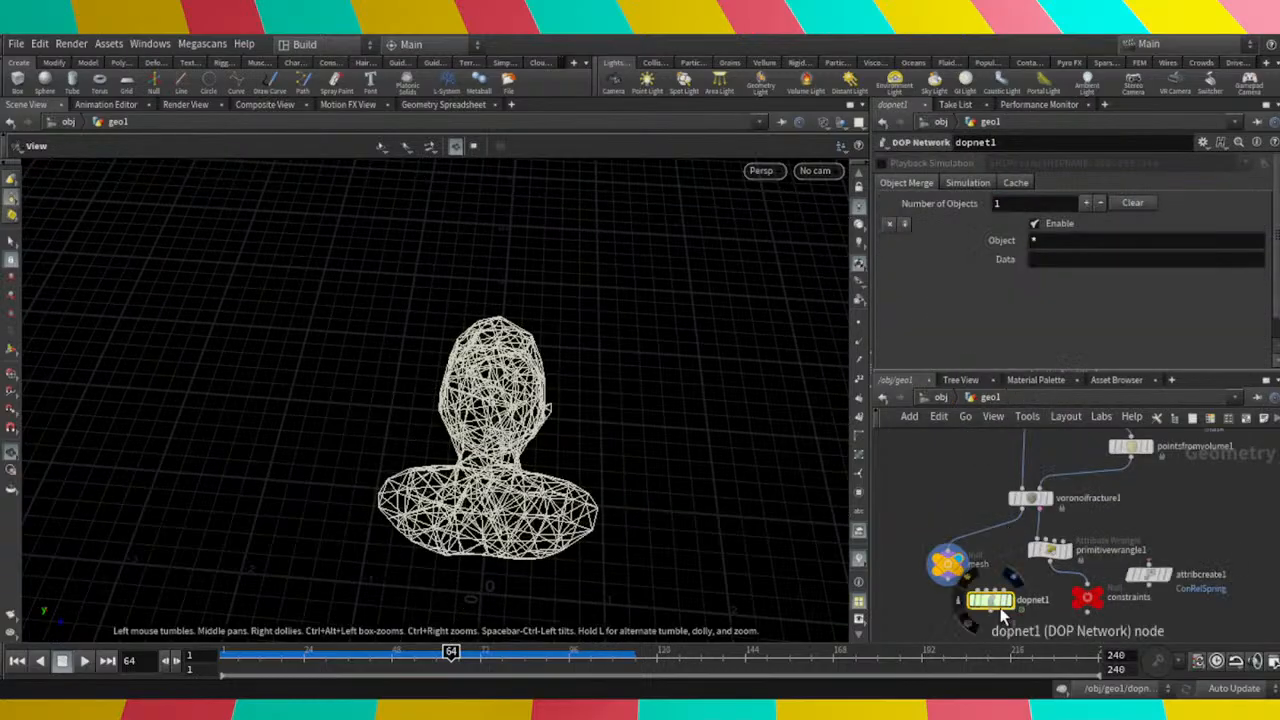
left_click_drag(986, 609, 1001, 614)
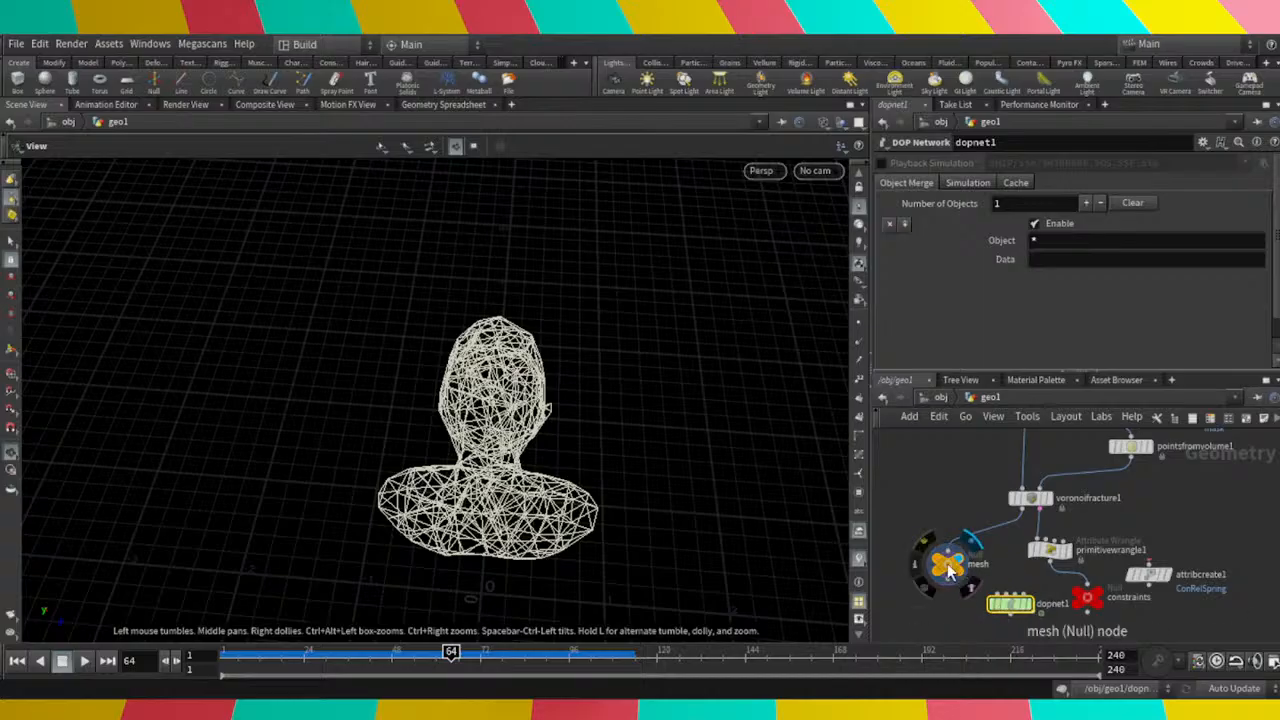
scroll(1012, 482, "down", 3)
scroll(966, 476, "up", 2)
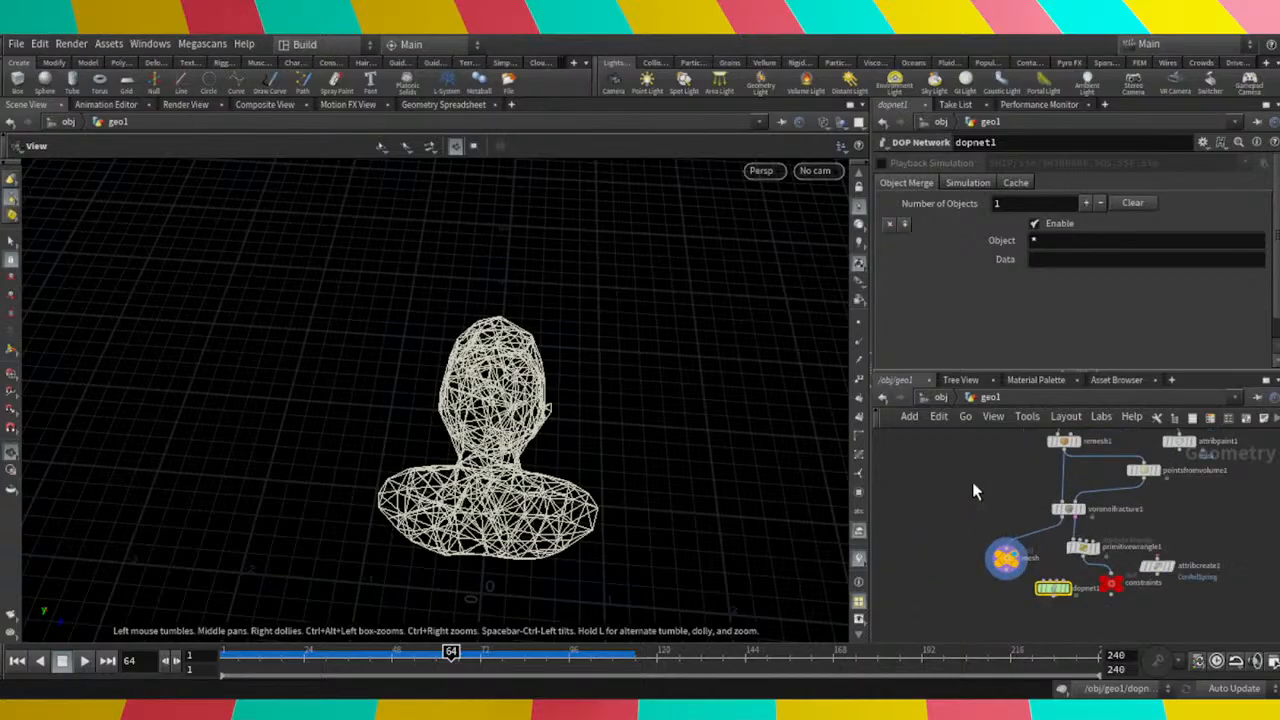
scroll(1055, 591, "up", 2)
double_click(1055, 590)
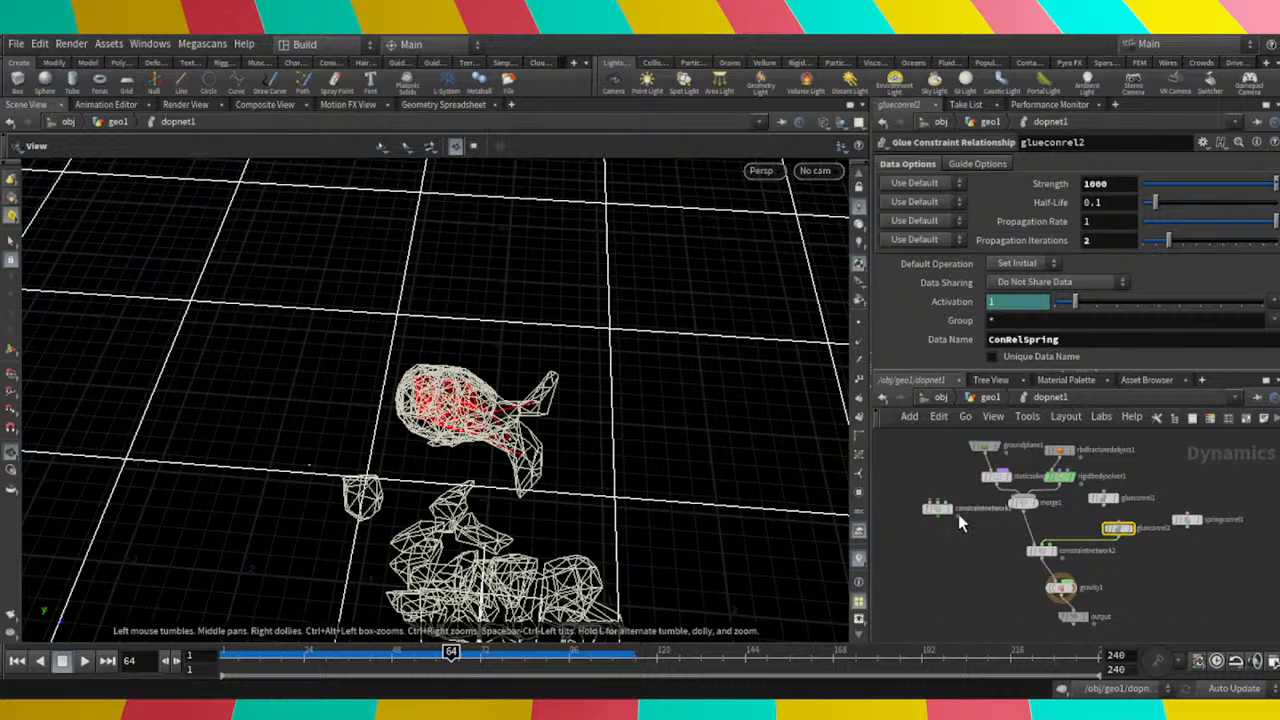
Move rbdfracturedobject1 higher above rigidbodysolver1 and show its parameters.
scroll(990, 530, "up", 3)
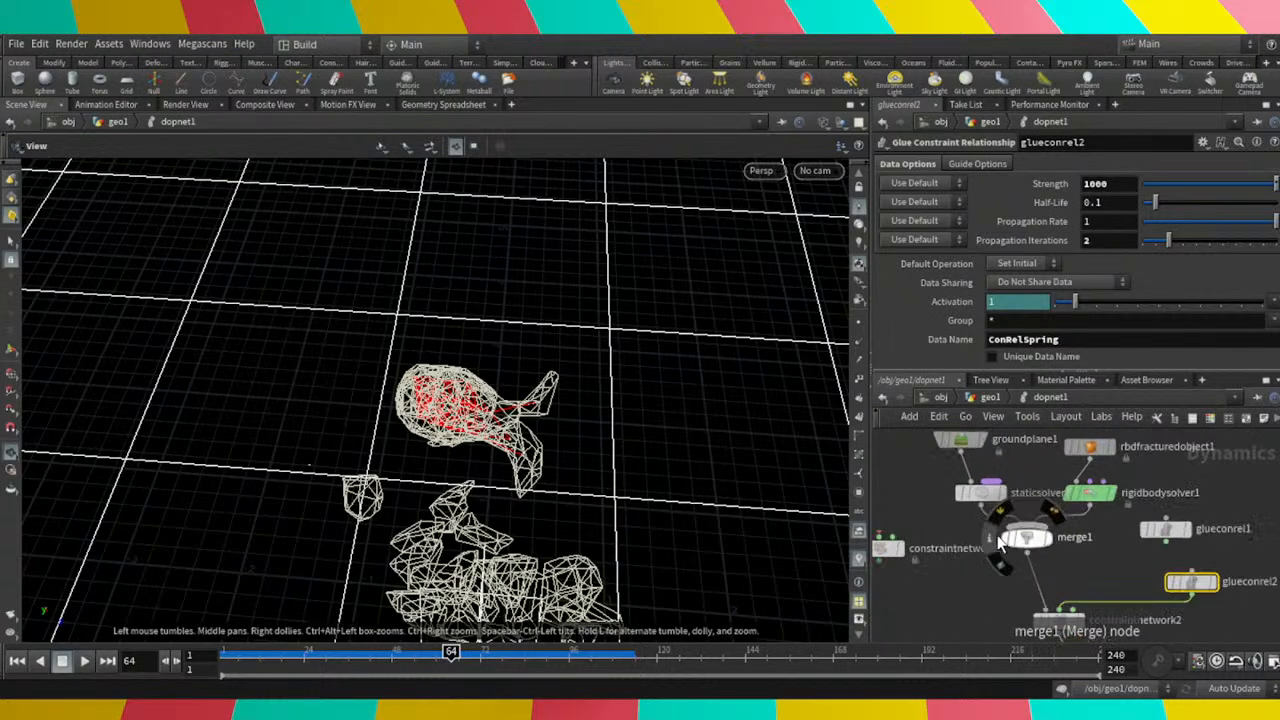
left_click(1102, 602)
scroll(1088, 568, "down", 2)
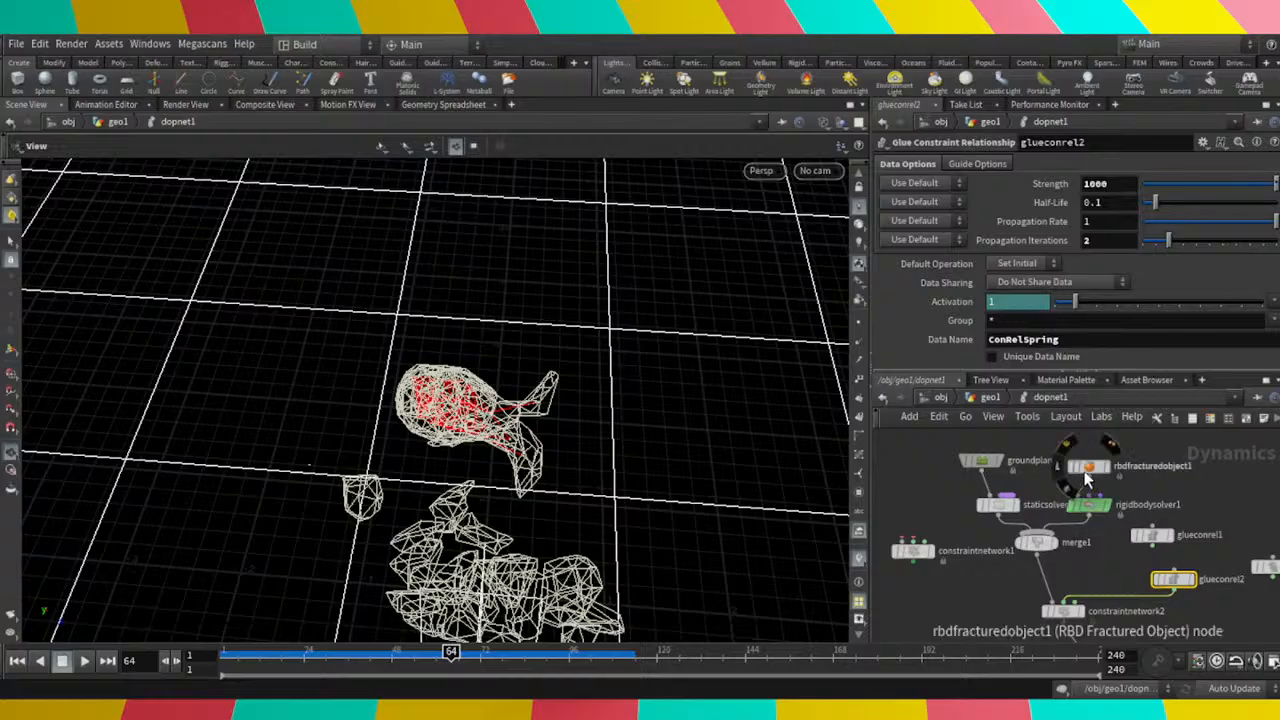
left_click_drag(1088, 472, 1101, 455)
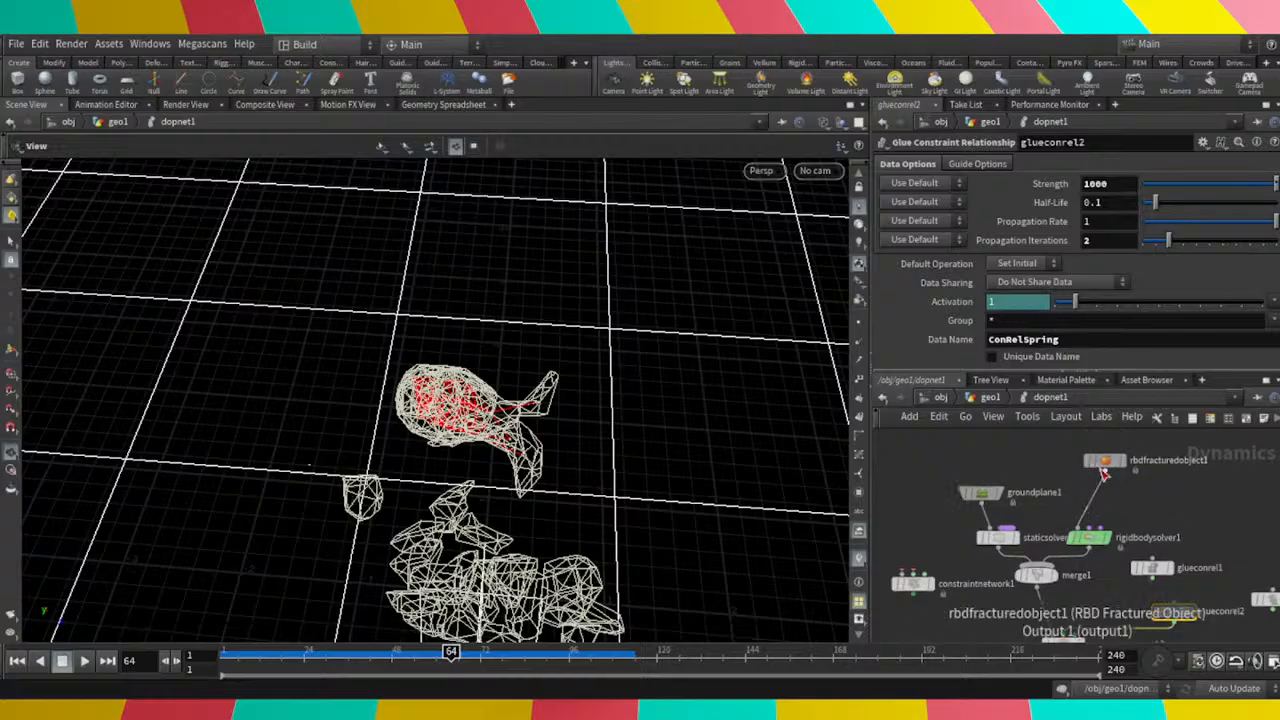
left_click(1104, 462)
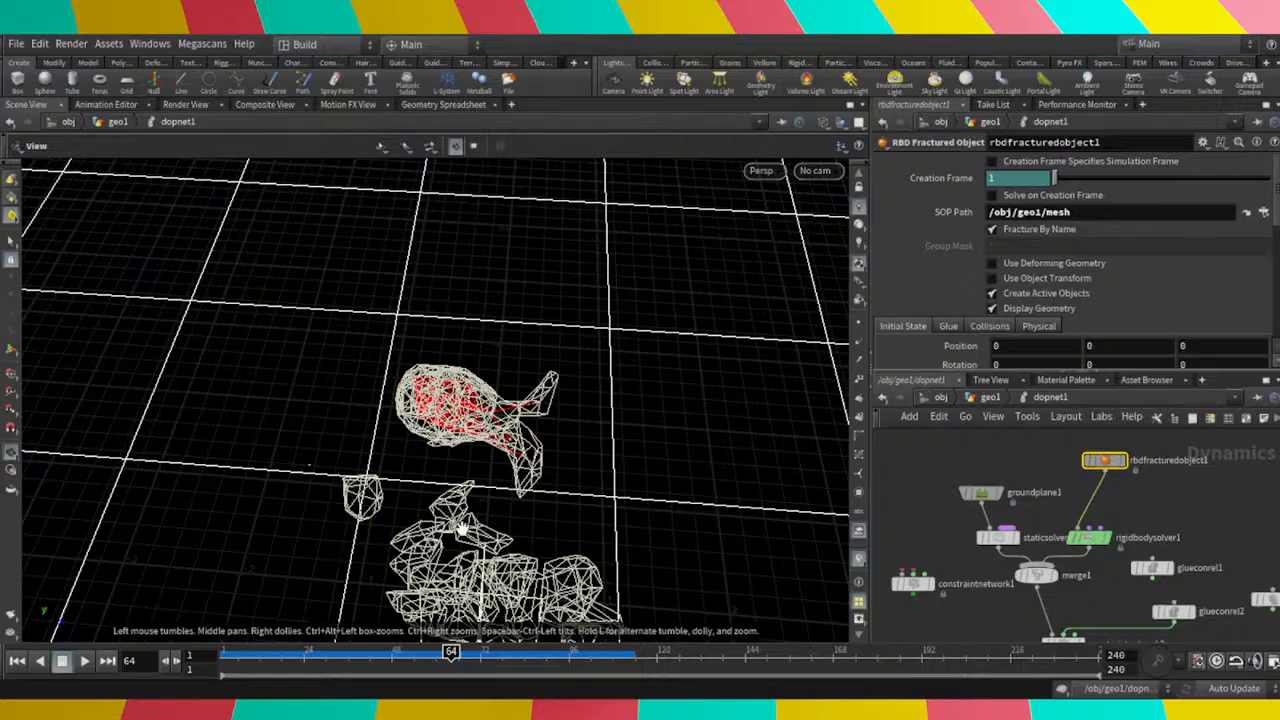
Show the parameters of rigidbodysolver1 and view the collapsed fragments from a lower angle.
left_click_drag(462, 530, 826, 492)
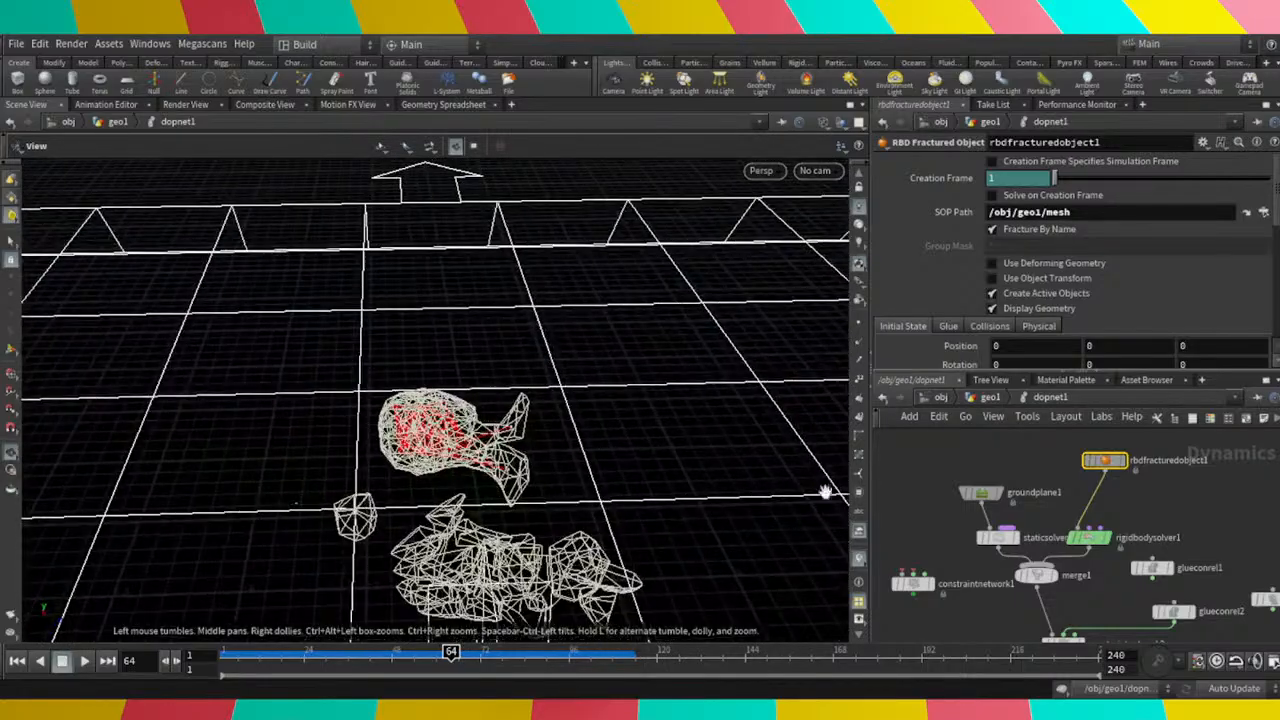
left_click(1089, 539)
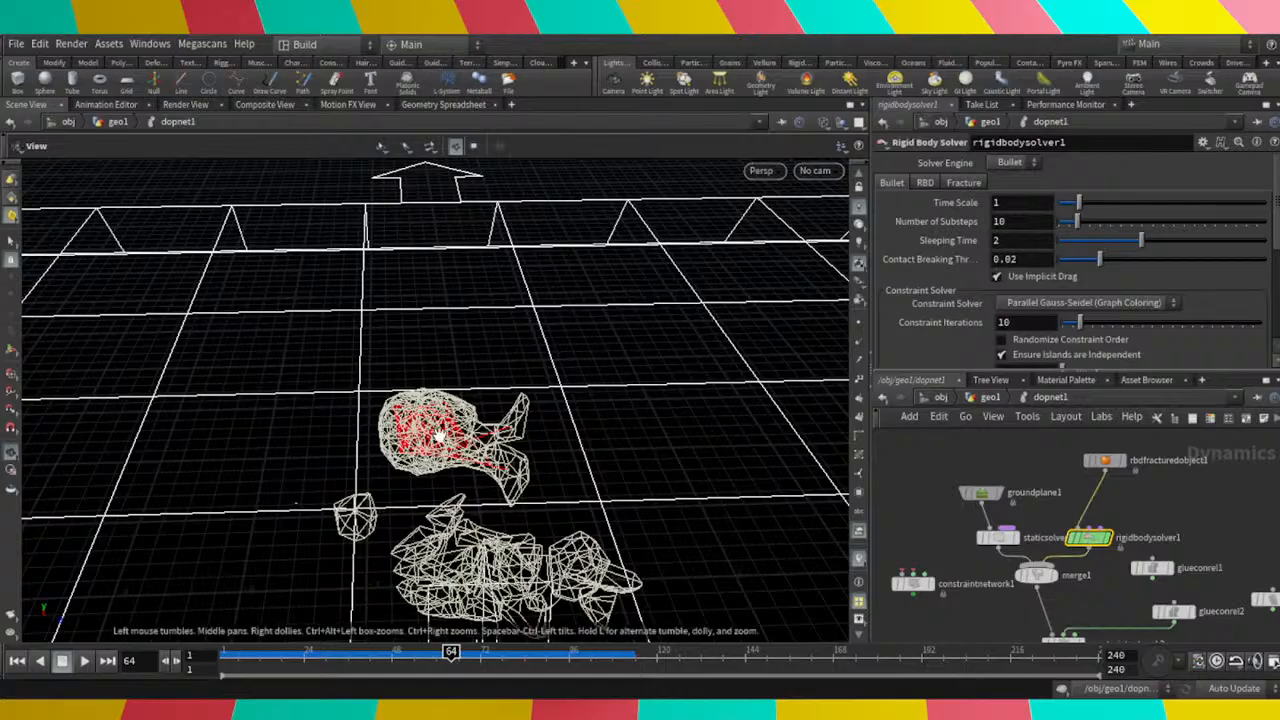
left_click_drag(438, 436, 320, 446)
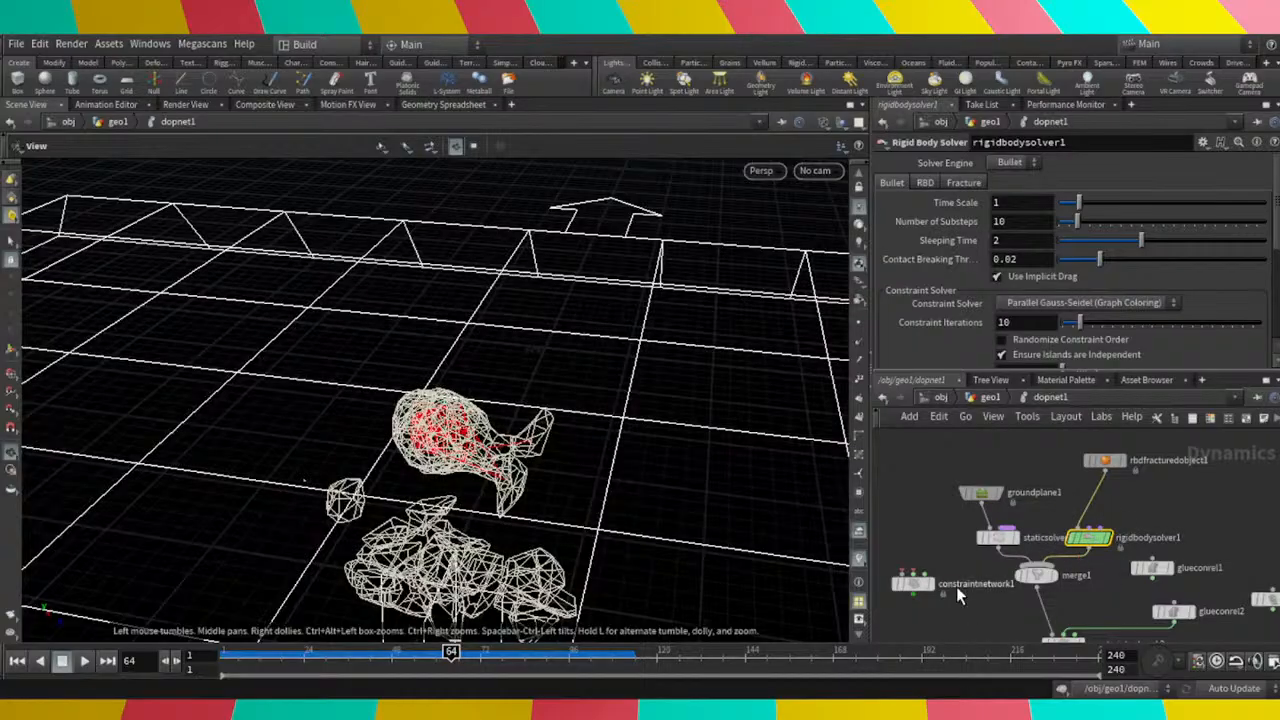
Show the parameters of merge1 and groundplane1, shift staticsolver1 slightly below groundplane1, and view the fragments on the ground from other angles.
left_click(1038, 577)
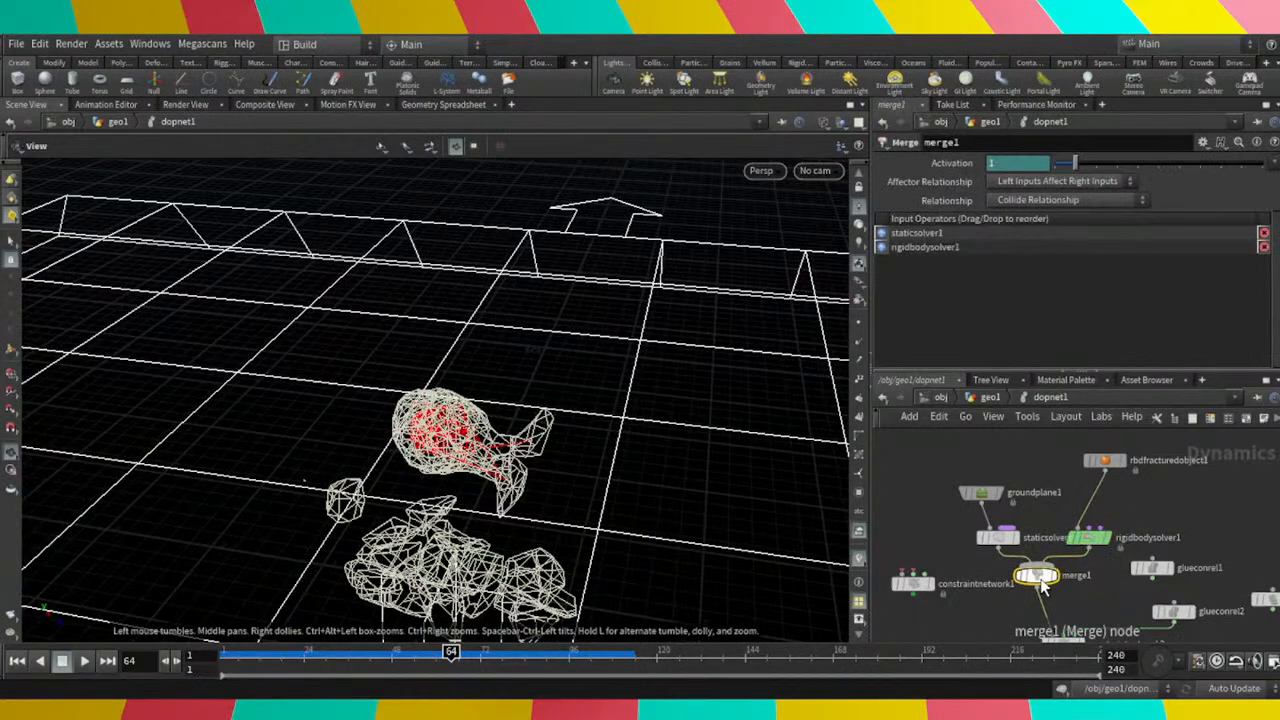
left_click_drag(1003, 545, 941, 541)
left_click_drag(582, 384, 609, 374)
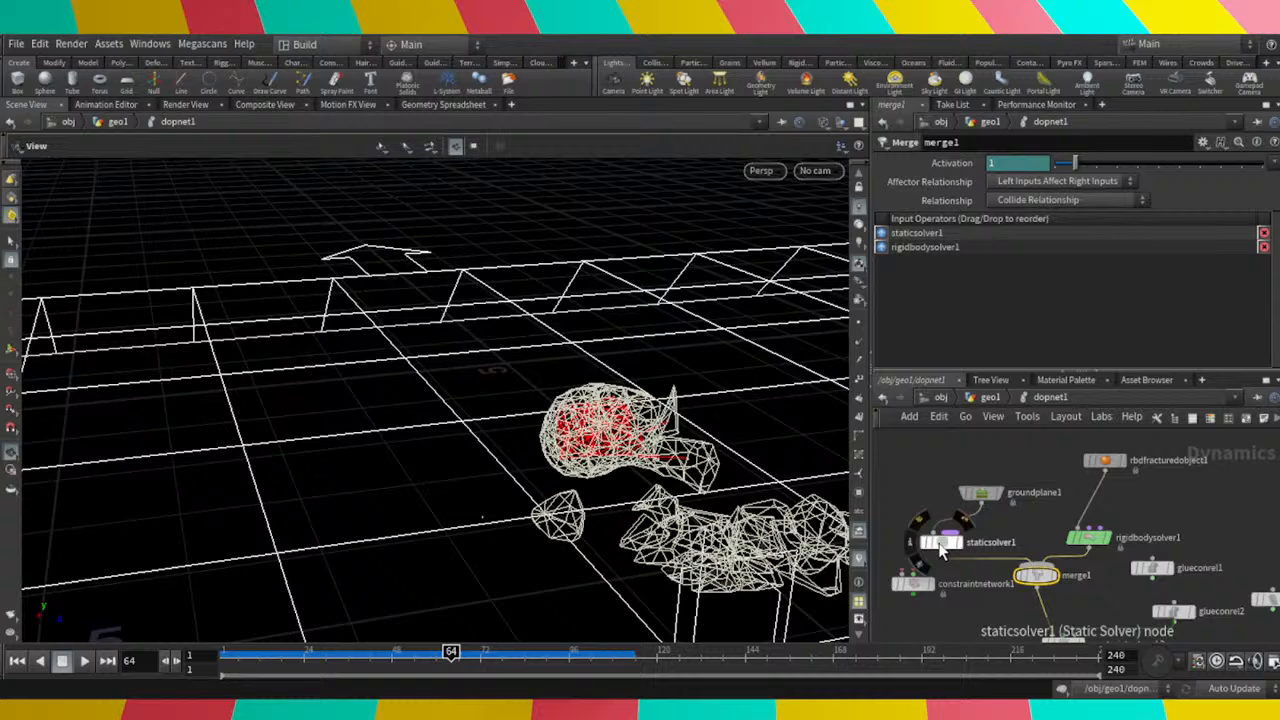
left_click(982, 496)
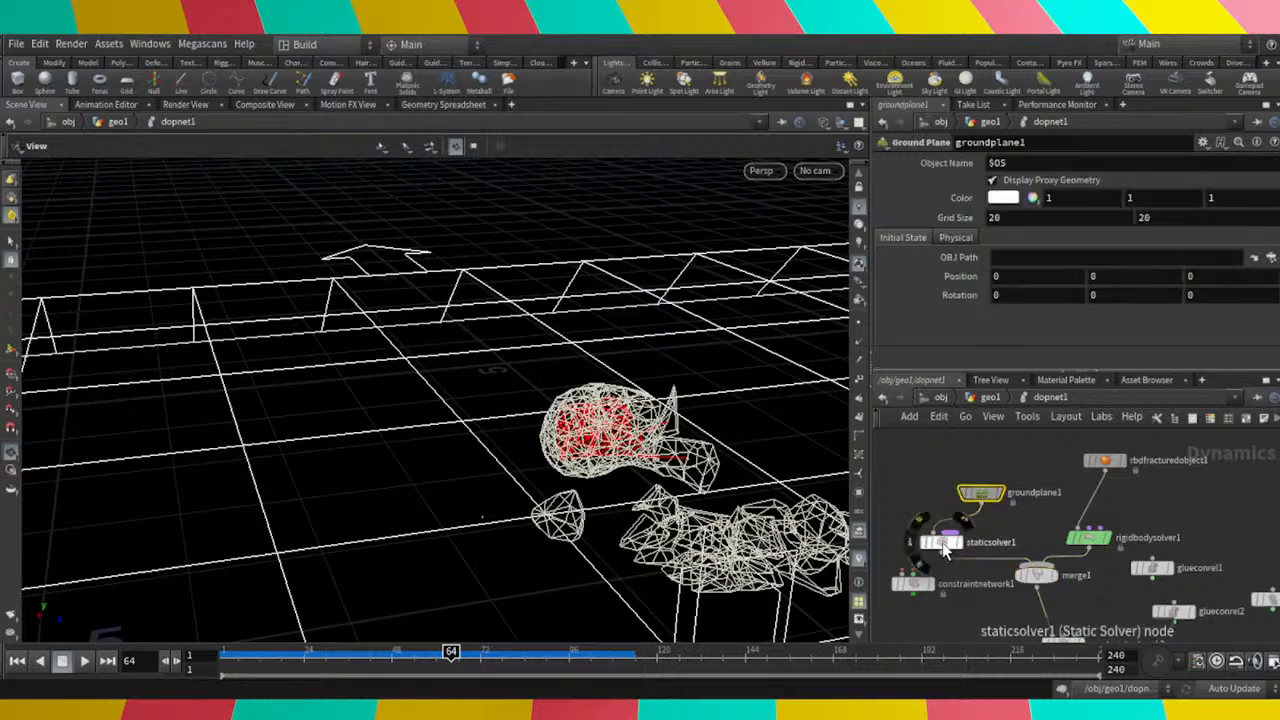
left_click_drag(946, 550, 968, 543)
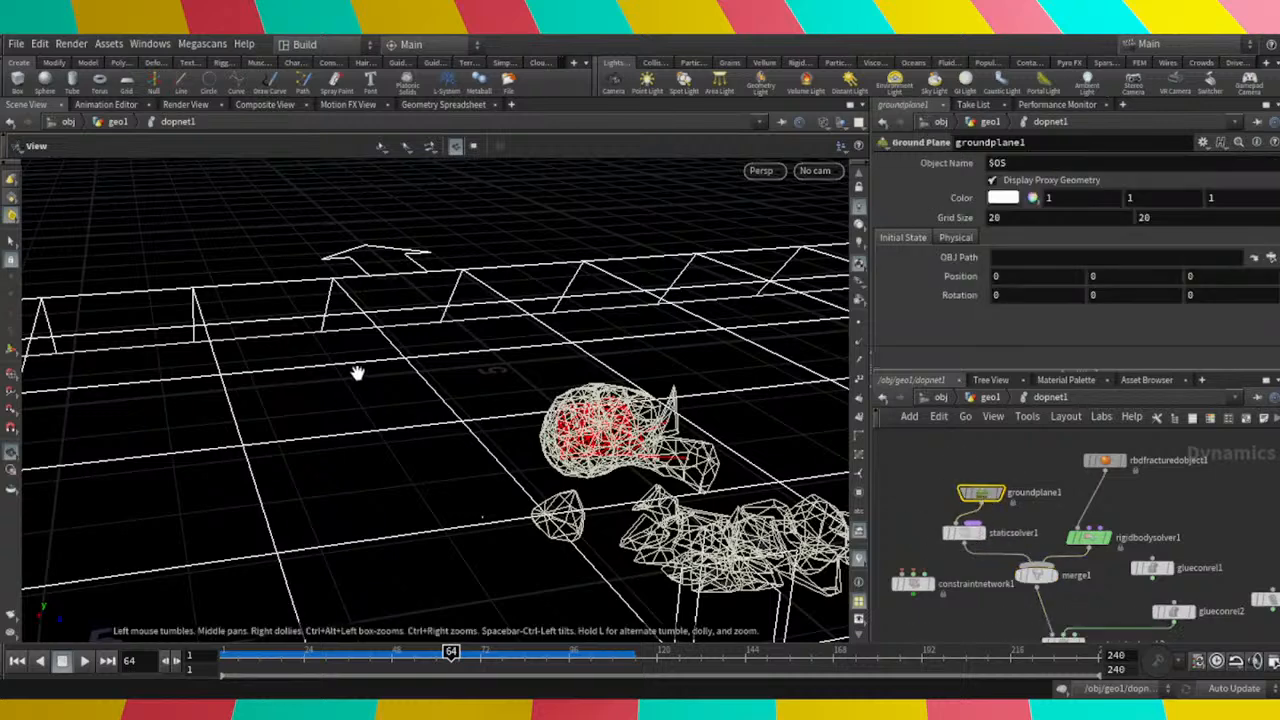
left_click_drag(357, 371, 634, 361)
left_click_drag(567, 409, 630, 385)
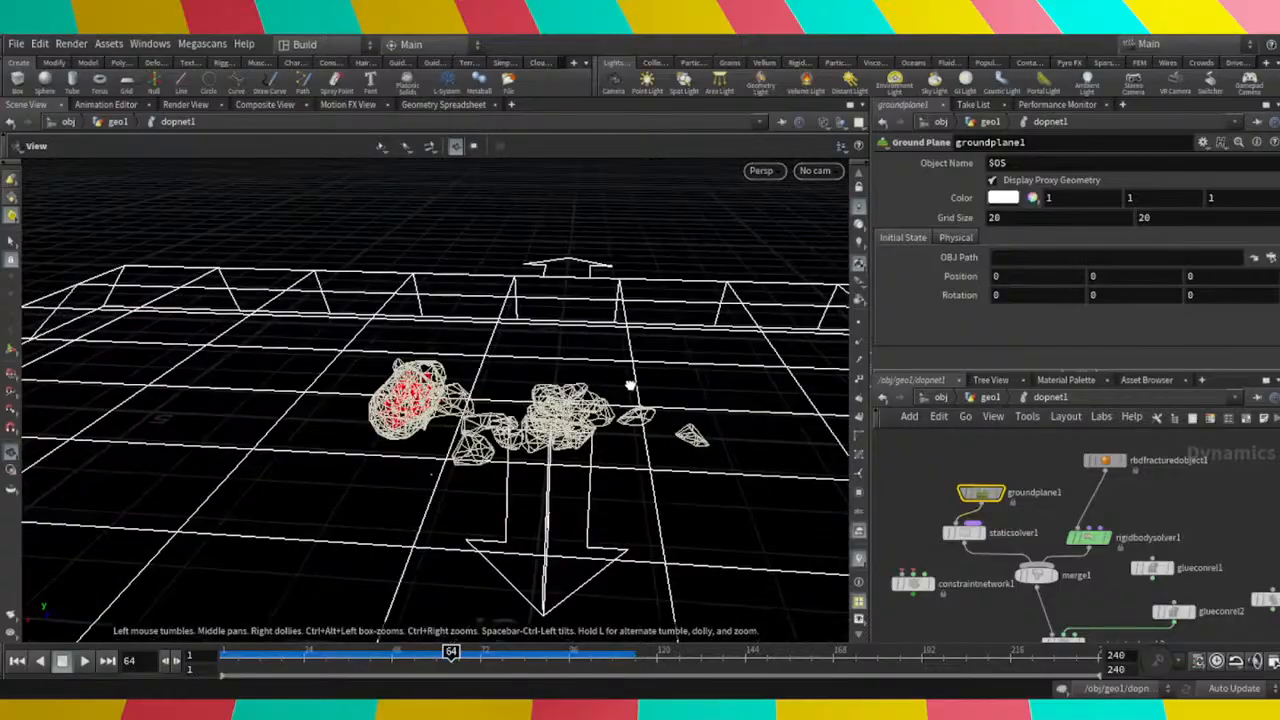
left_click_drag(546, 440, 590, 413)
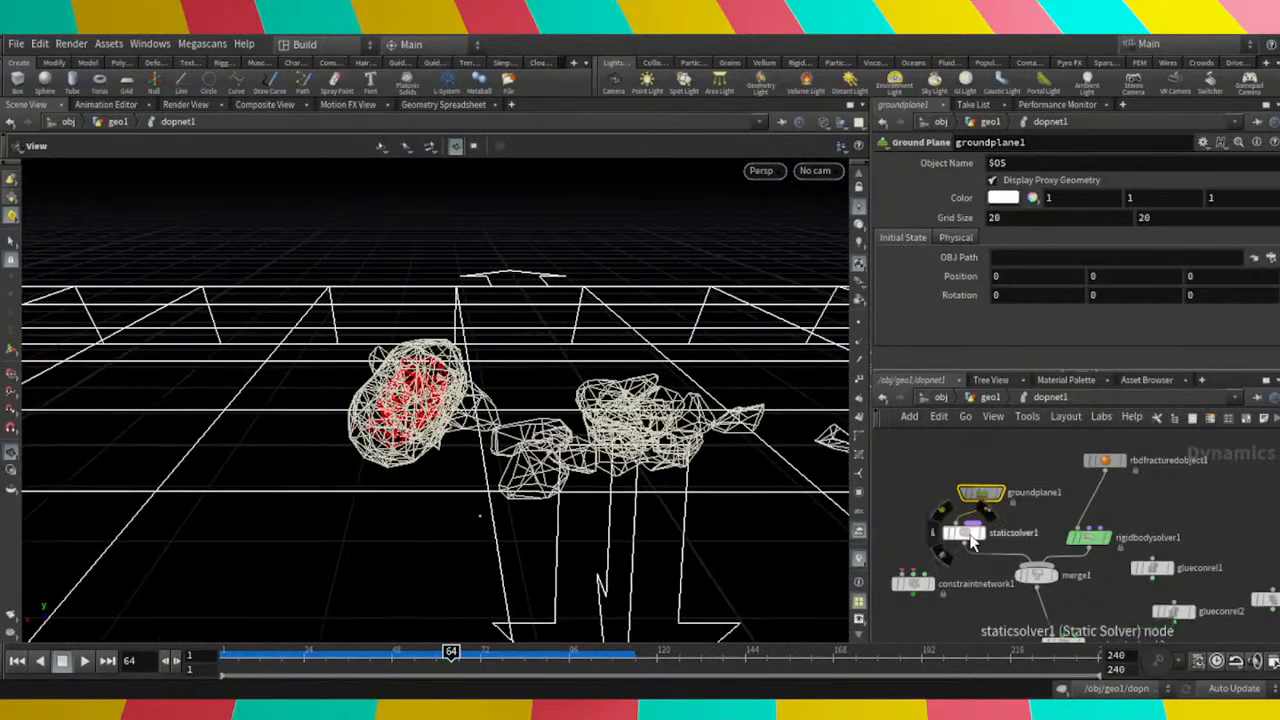
Review the parameters of staticsolver1, rigidbodysolver1 and rbdfracturedobject1, and scrub the timeline back to frame 5.
left_click(975, 535)
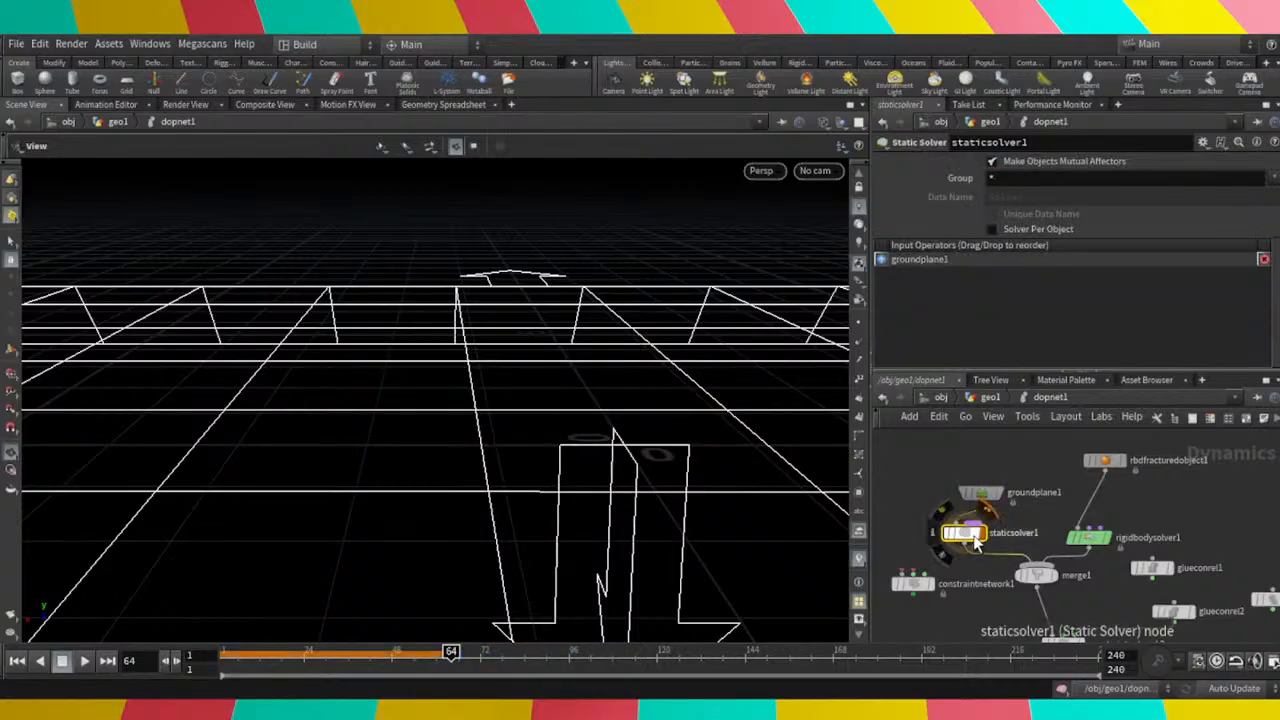
left_click(1088, 538)
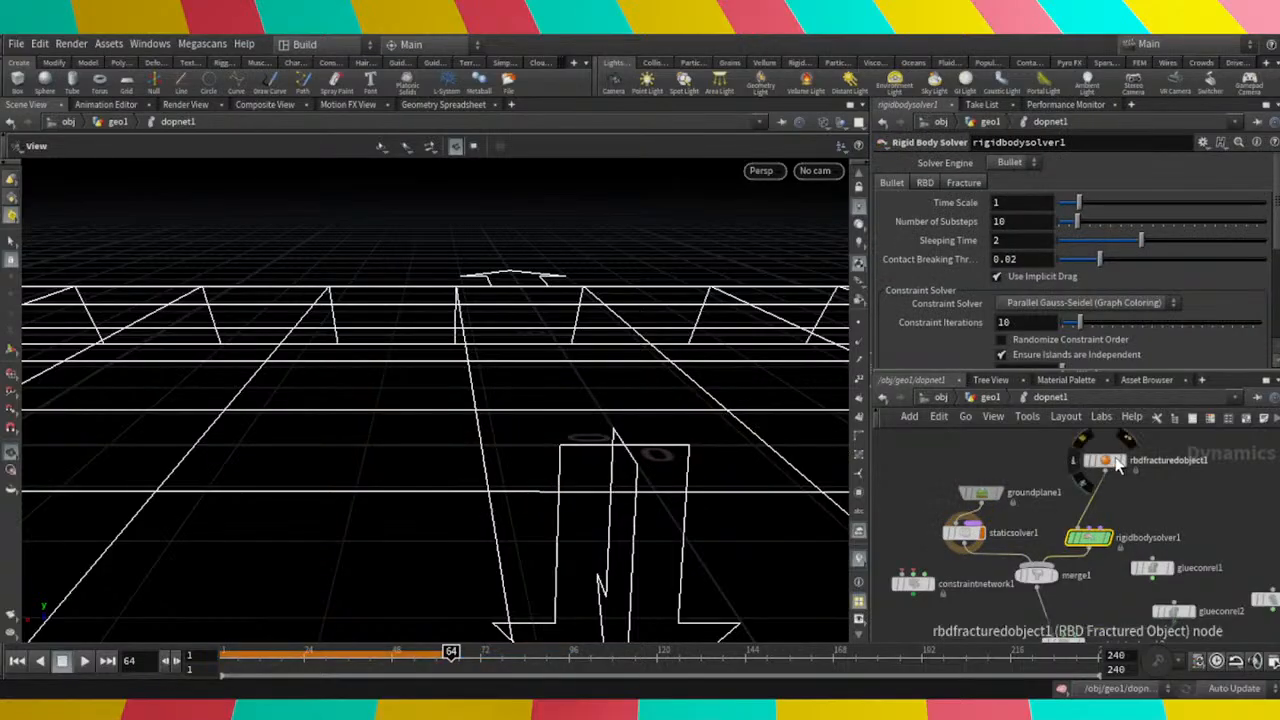
left_click(1122, 461)
left_click_drag(530, 442, 418, 428)
left_click_drag(450, 651, 235, 655)
Return to the geo1 network and show the parameters of voronoifracture1 above the primitivewrangle1 and constraints nodes.
left_click(968, 399)
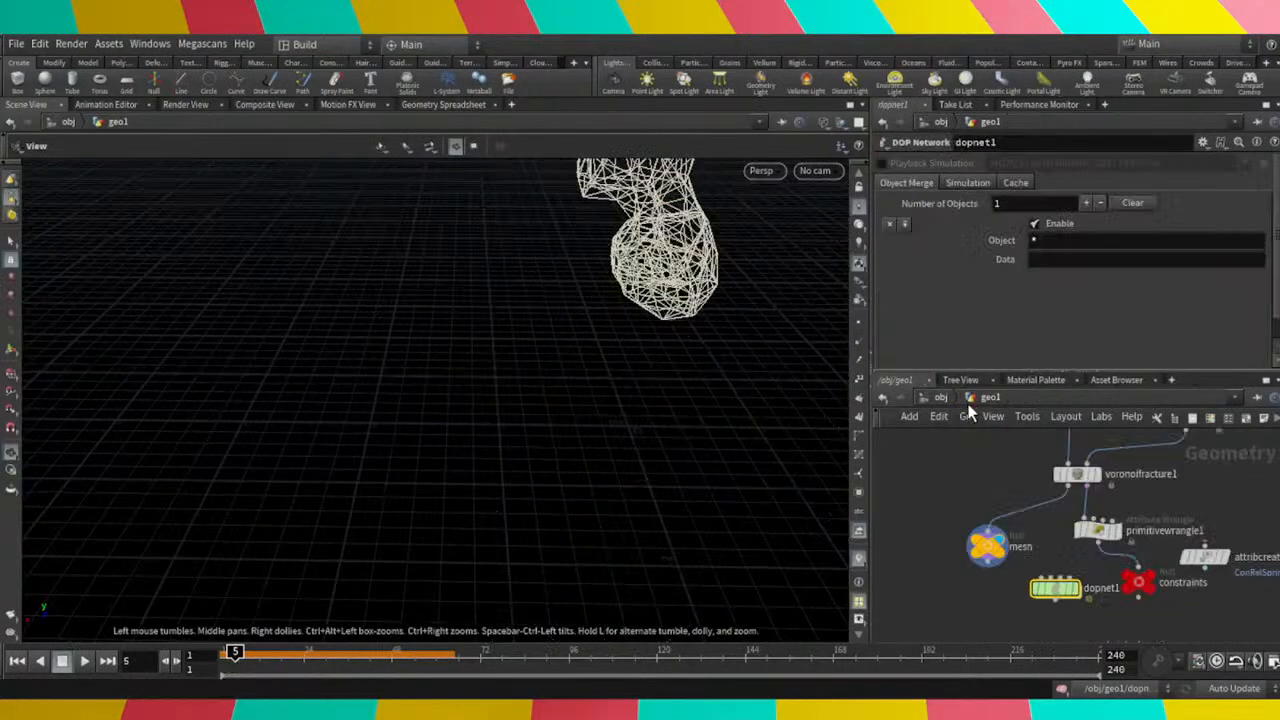
scroll(936, 543, "down", 3)
scroll(1008, 510, "up", 4)
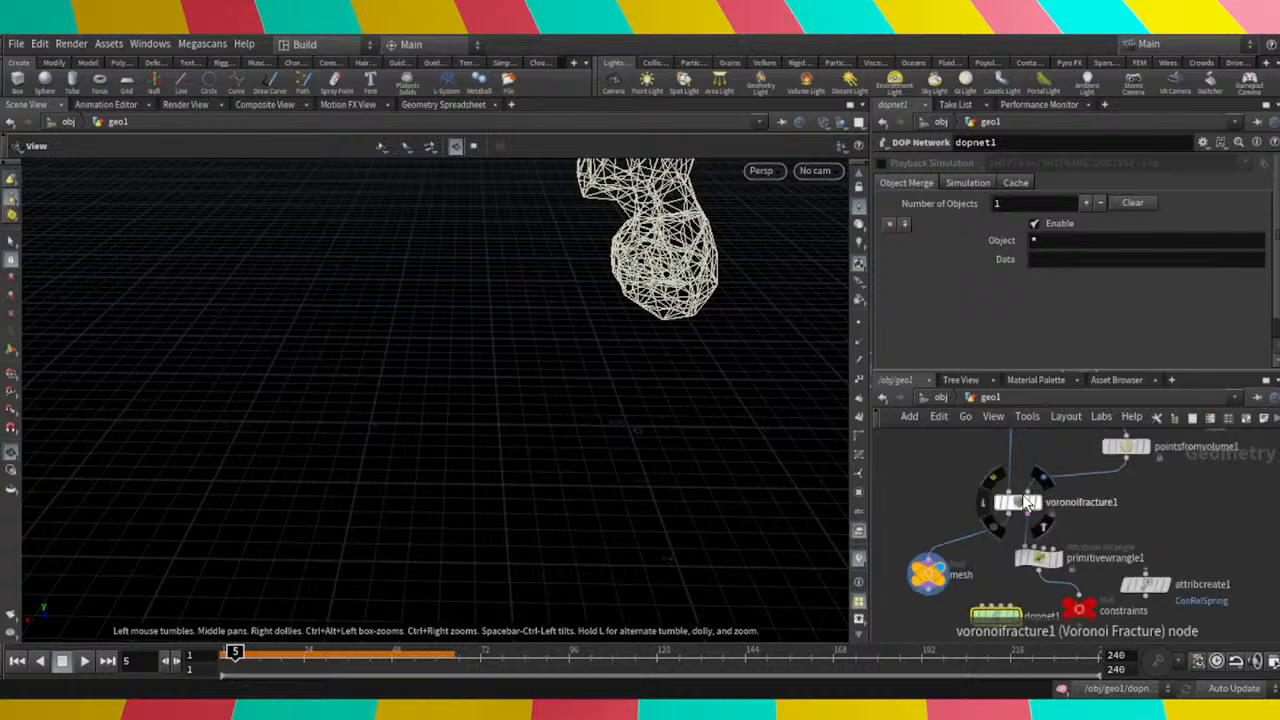
left_click(990, 508)
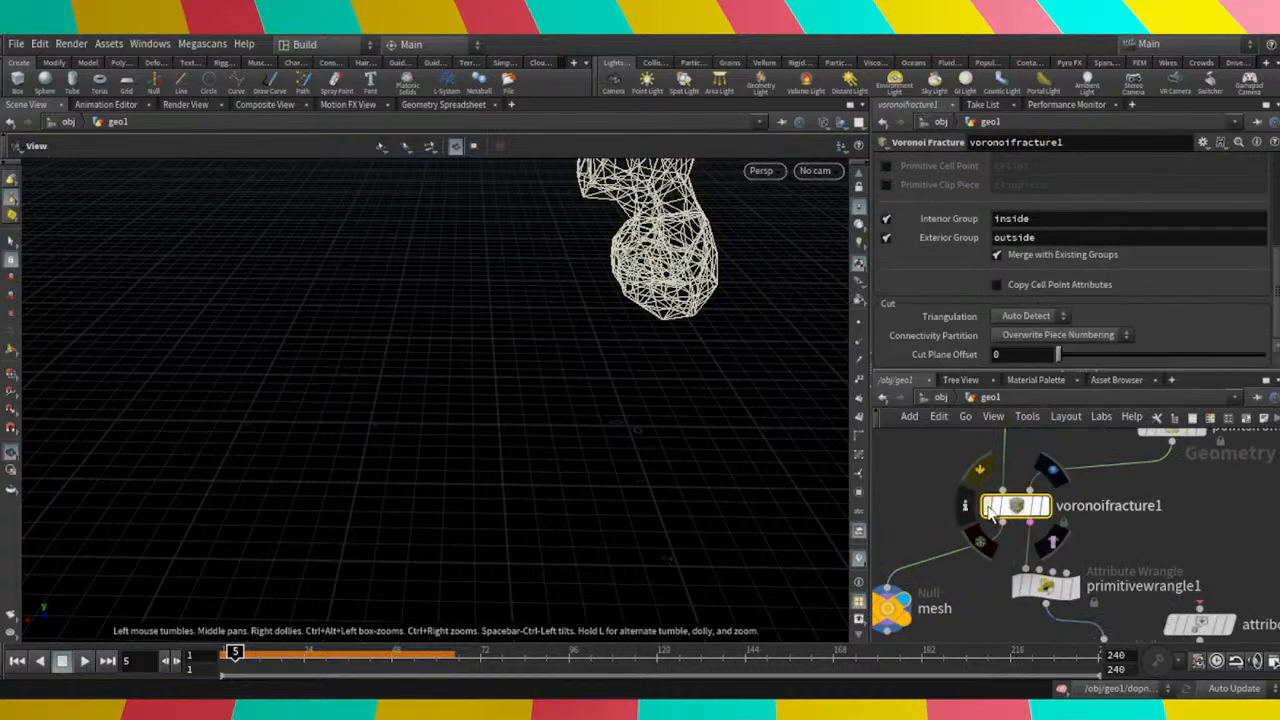
left_click(988, 507)
left_click(988, 507)
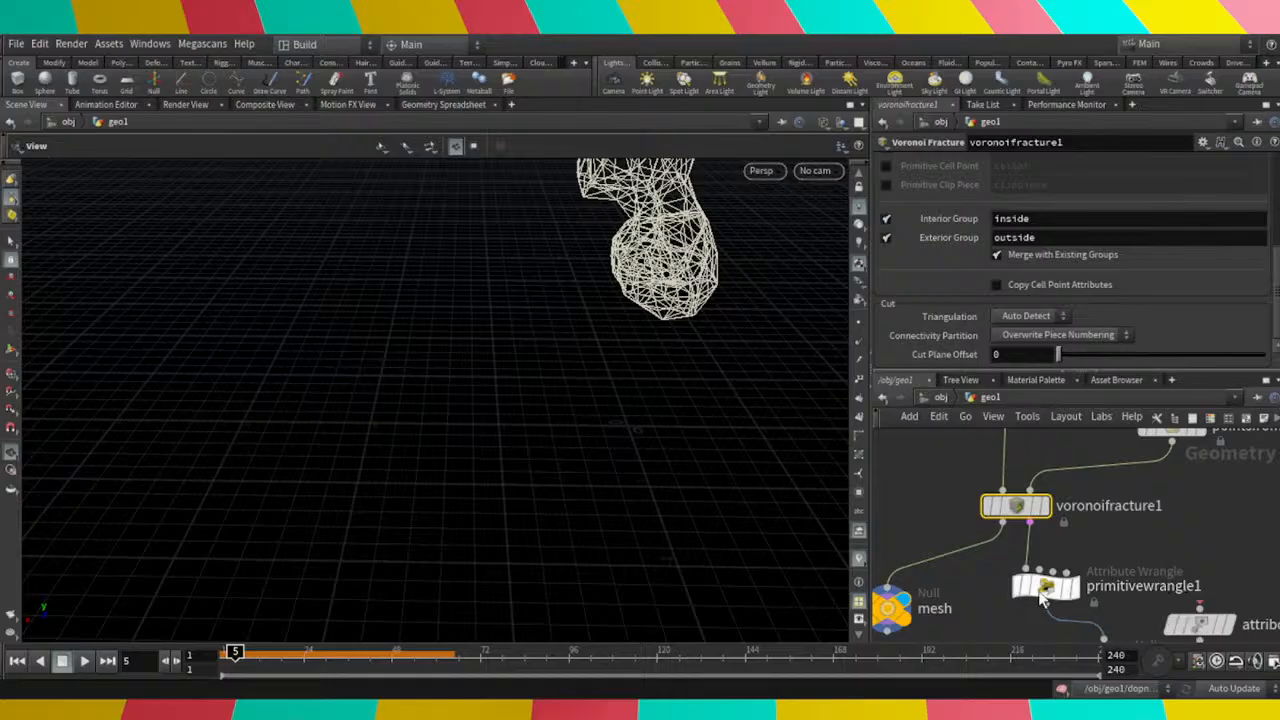
scroll(1150, 545, "down", 2)
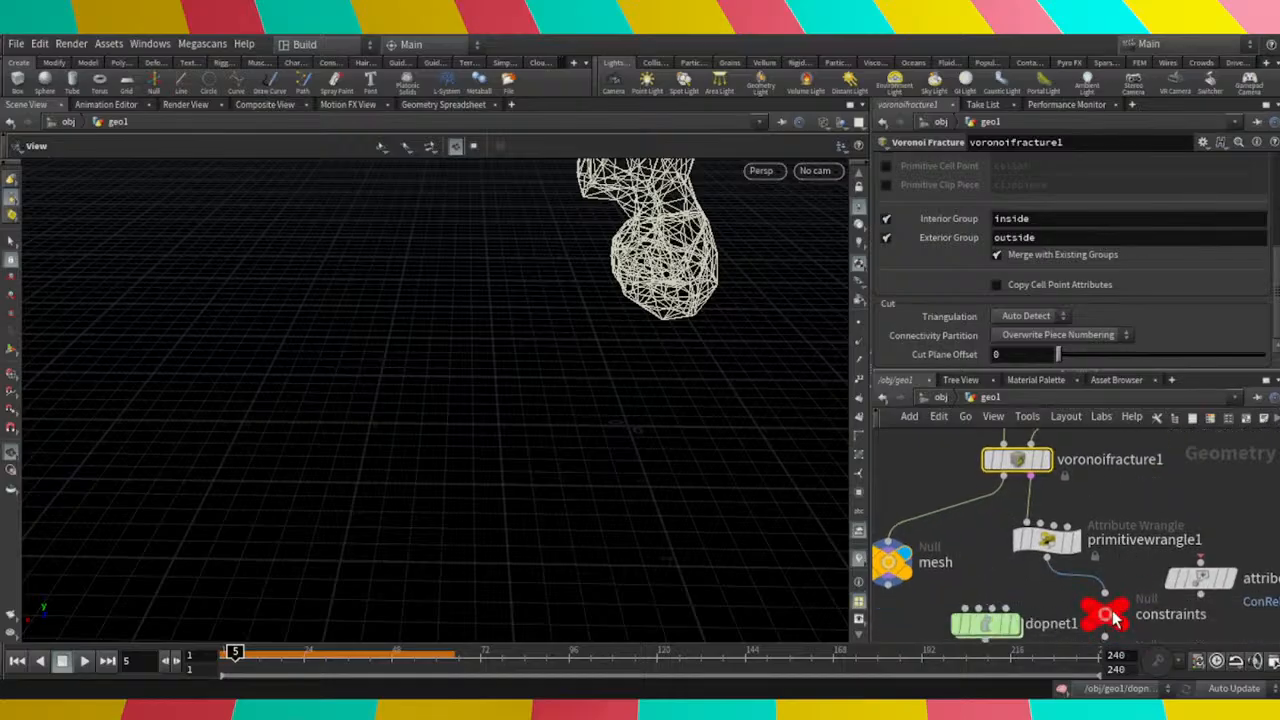
Examine the colored fracture pieces of the bust from the side, close up and from the front.
mouse_move(1097, 615)
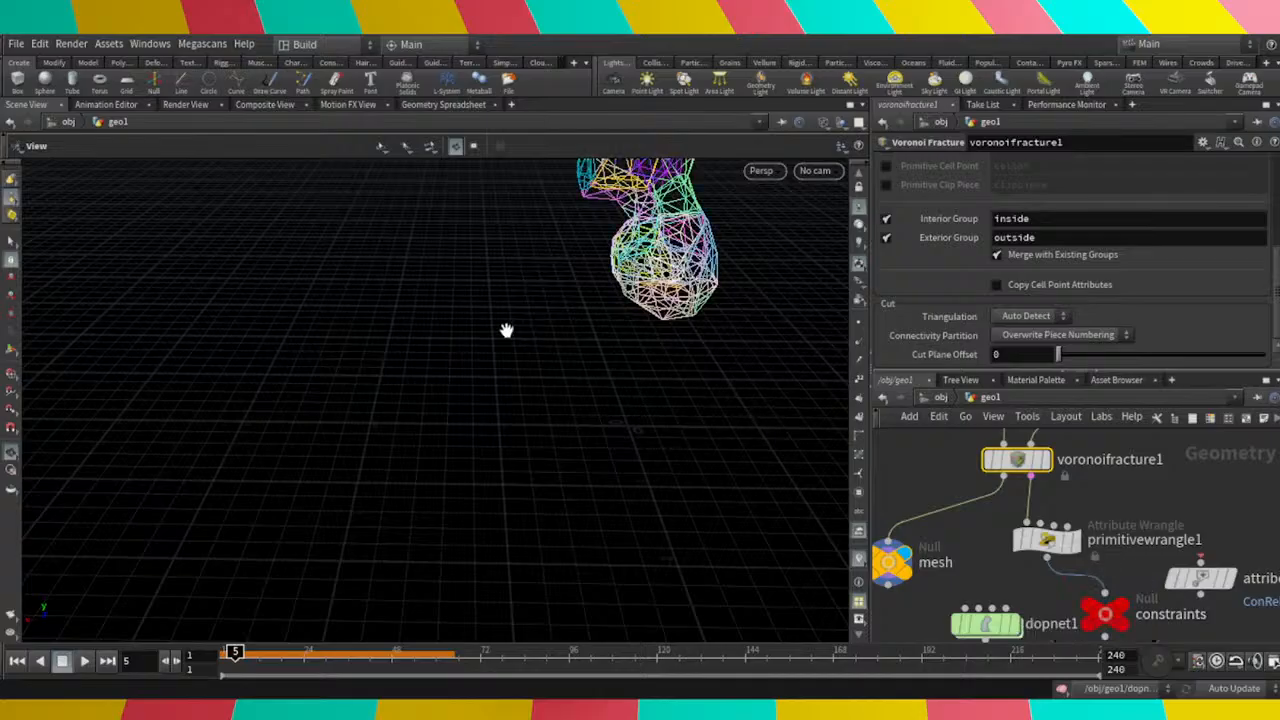
left_click_drag(506, 331, 354, 399)
middle_click_drag(354, 399, 249, 450)
left_click_drag(325, 303, 306, 366)
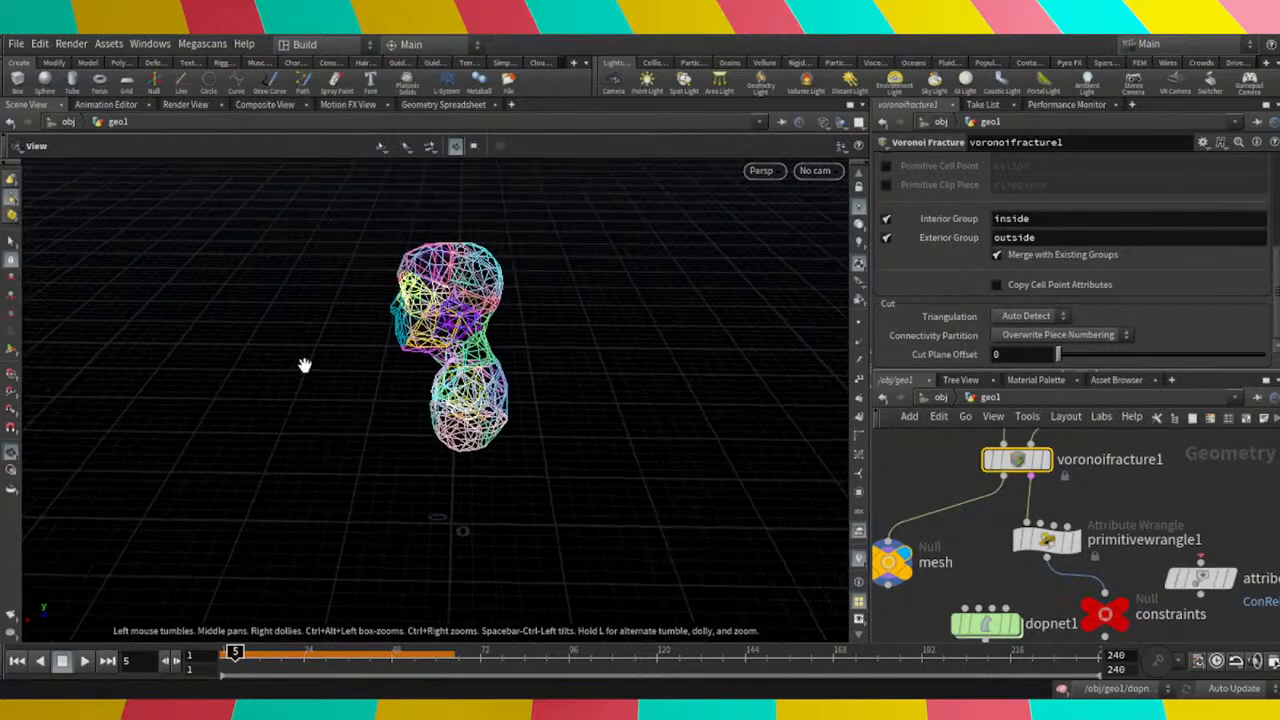
right_click_drag(429, 314, 460, 277)
left_click_drag(420, 309, 567, 295)
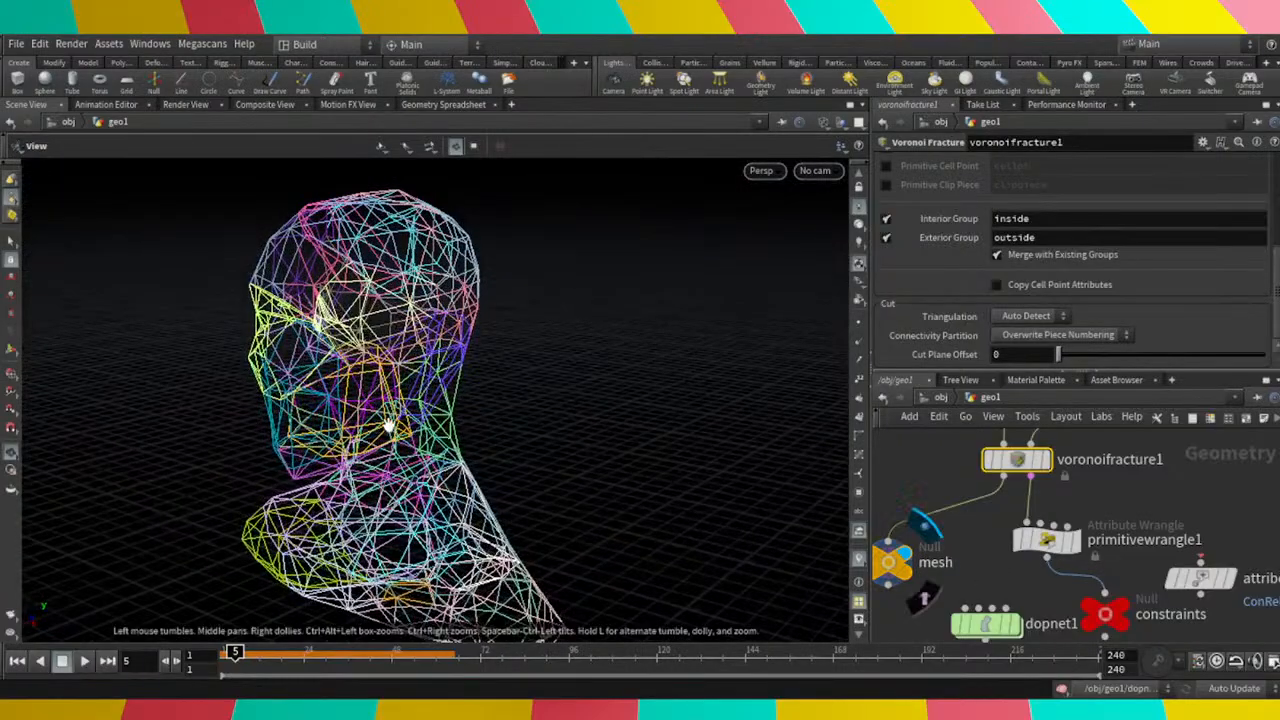
left_click_drag(386, 423, 438, 350)
left_click_drag(299, 368, 417, 371)
Move the mesh null closer to voronoifracture1's branch, turn off the colored piece display, and select the constraints null.
left_click(1110, 614)
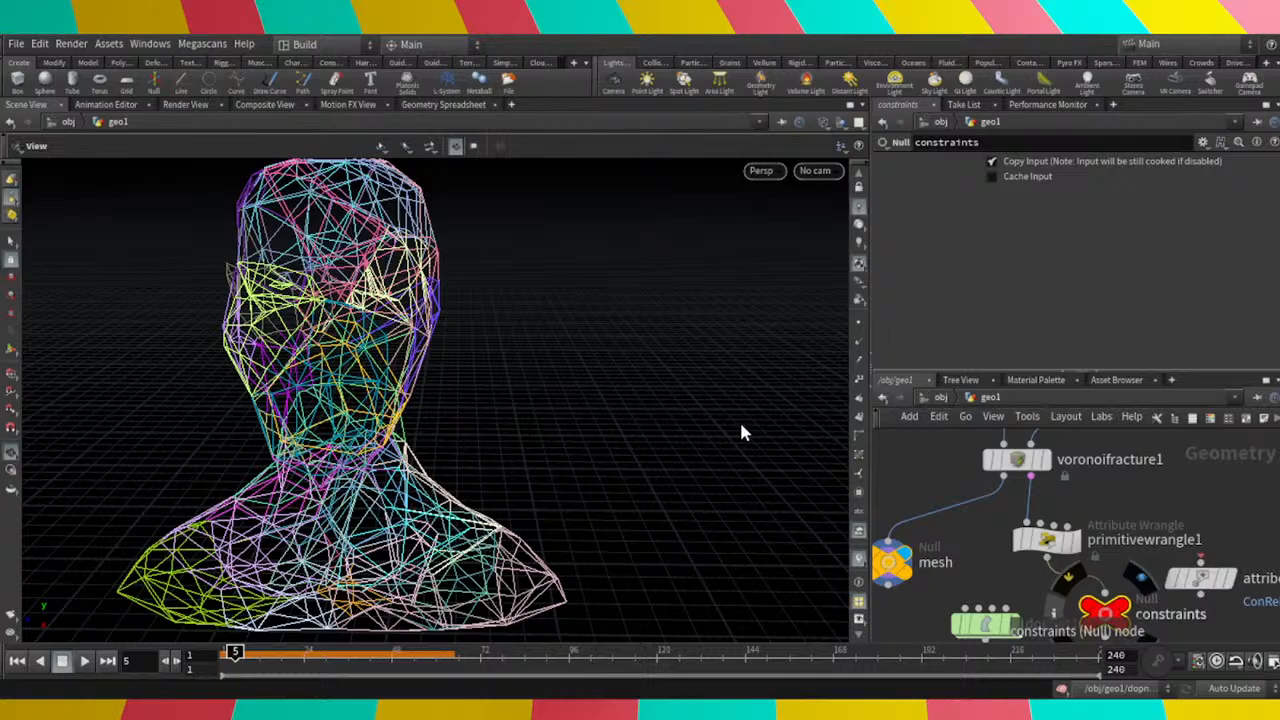
left_click_drag(369, 389, 460, 380)
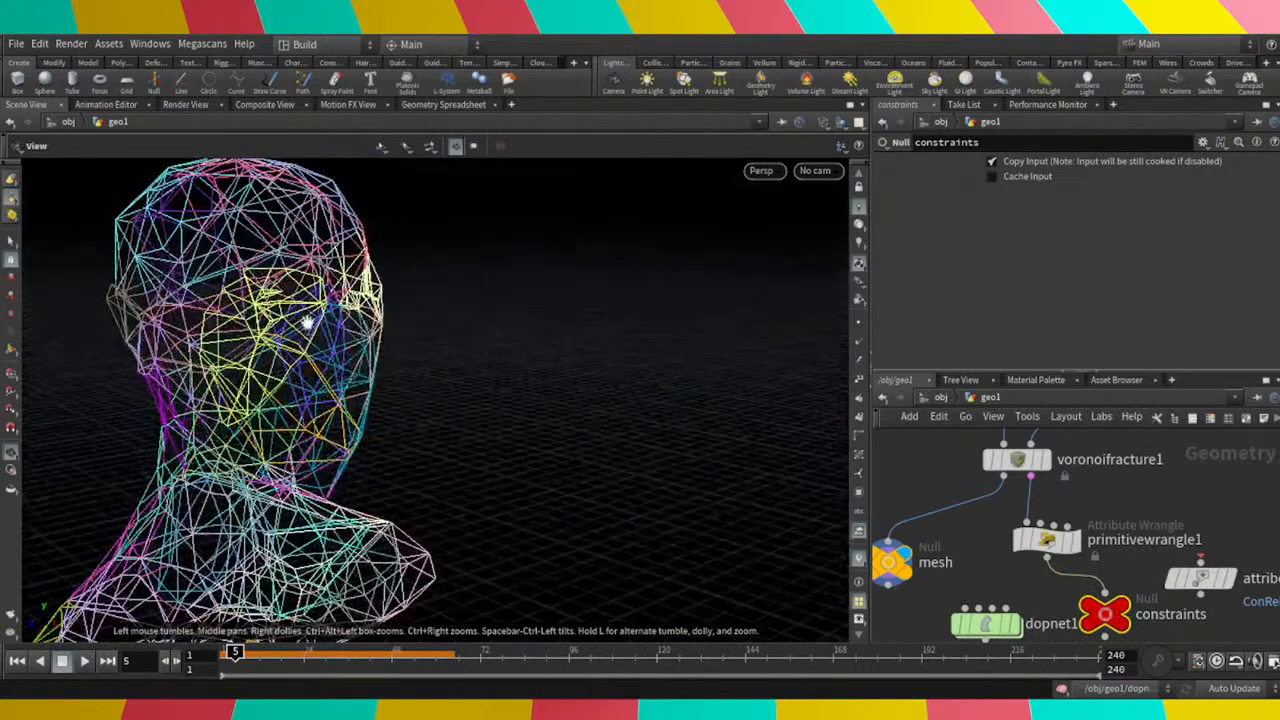
left_click(893, 563)
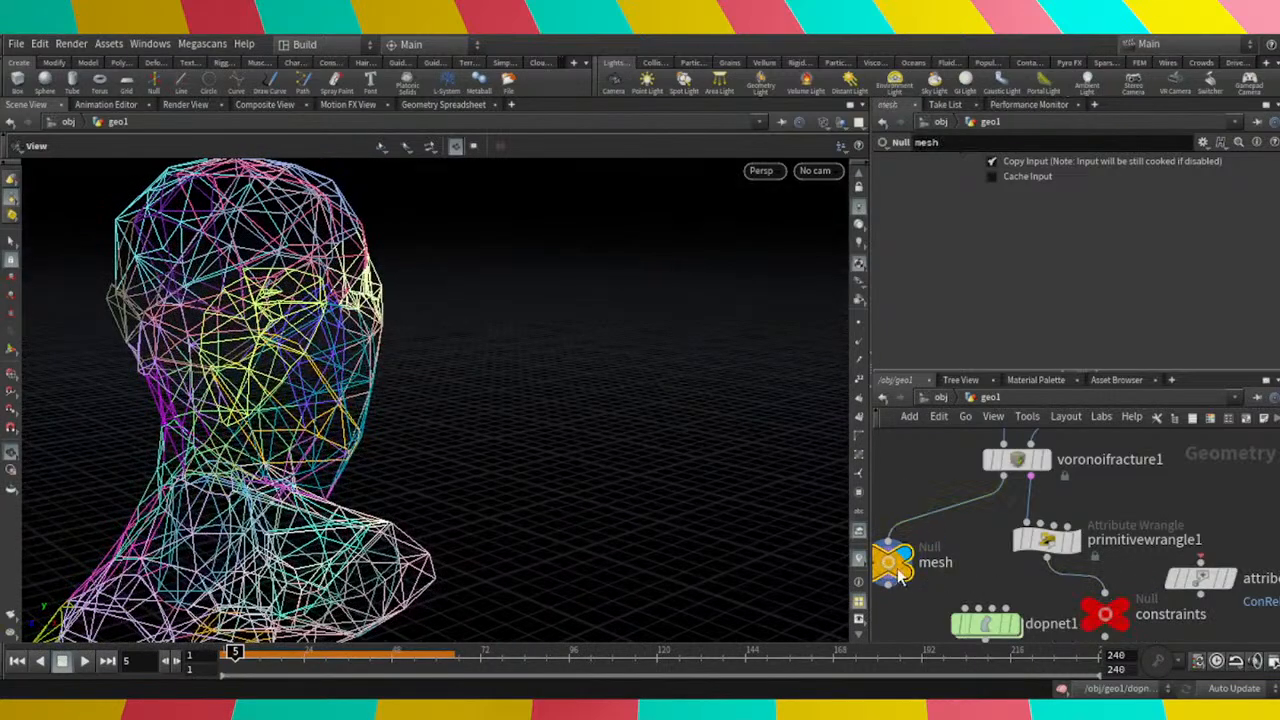
left_click_drag(898, 573, 928, 570)
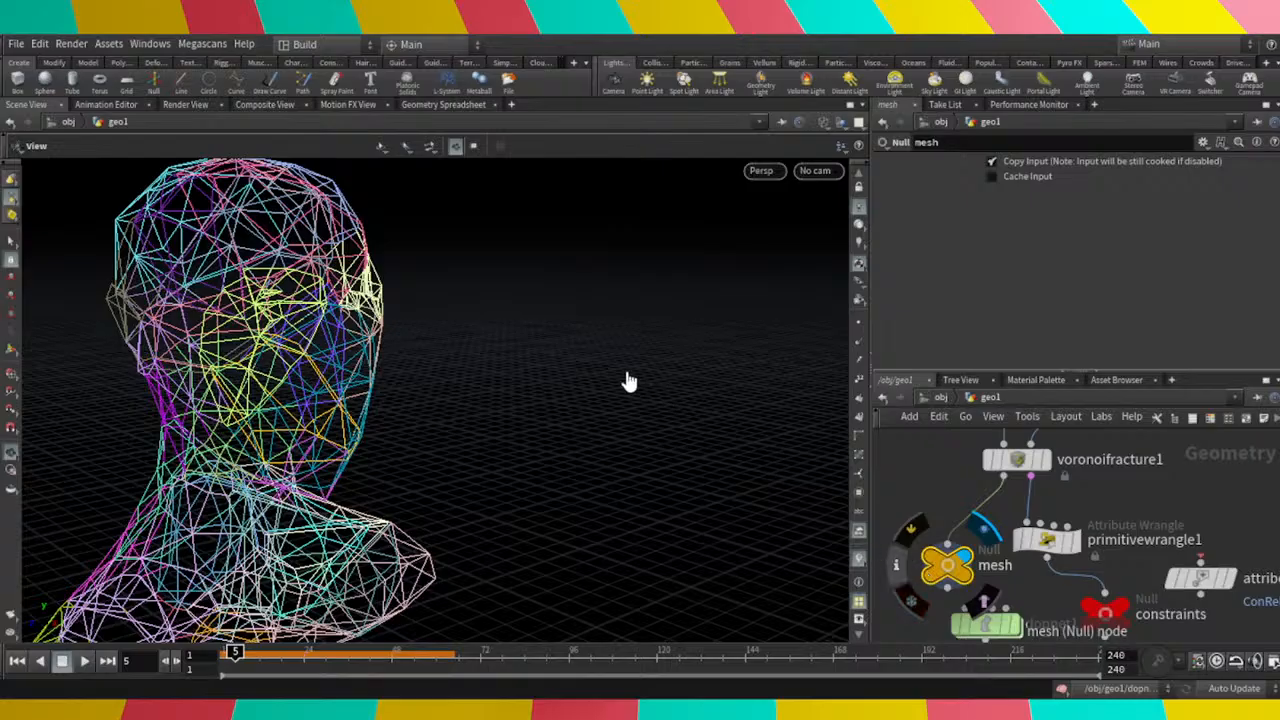
key("w")
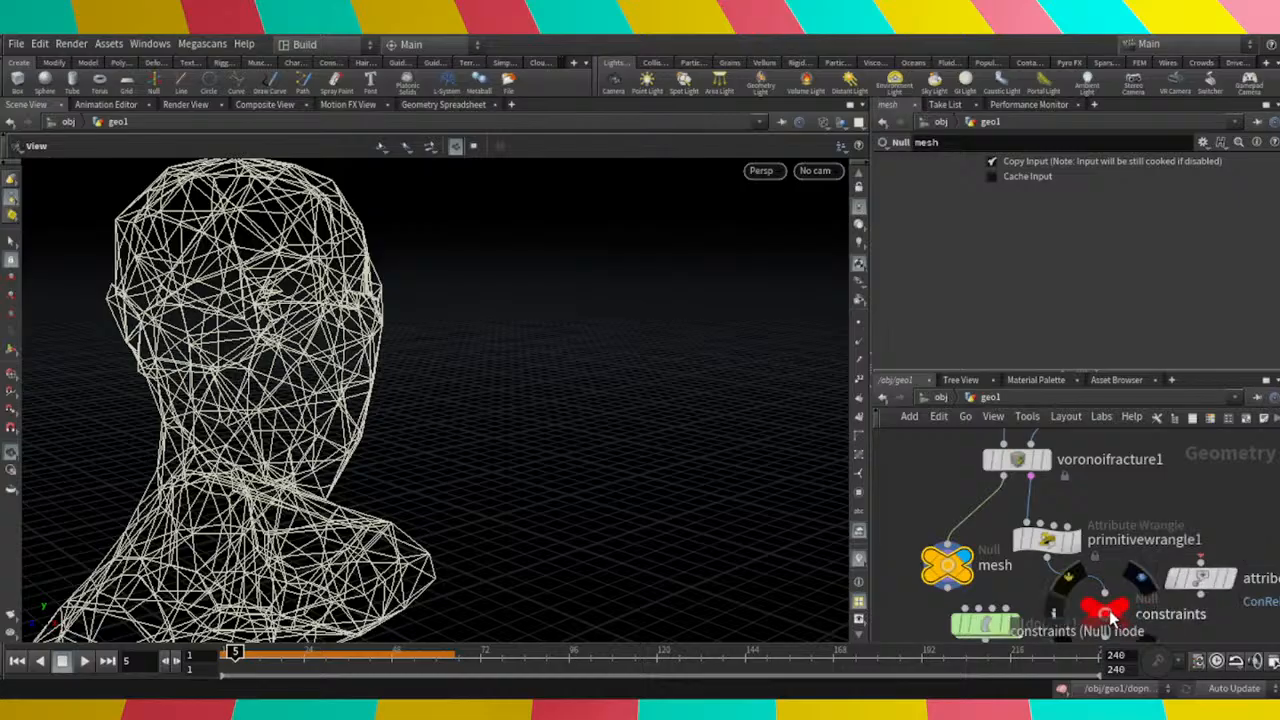
left_click(1106, 614)
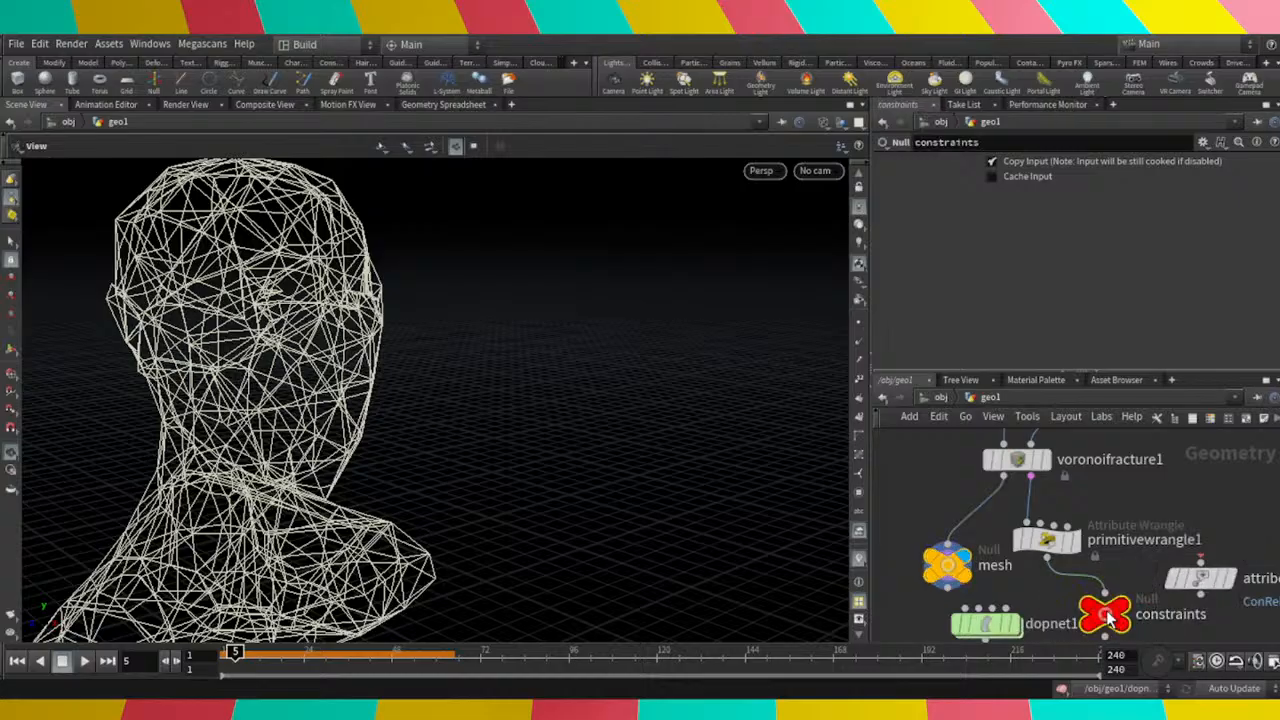
Examine the mesh null's point and primitive attributes, including the piece names, in the Geometry Spreadsheet.
left_click(932, 559)
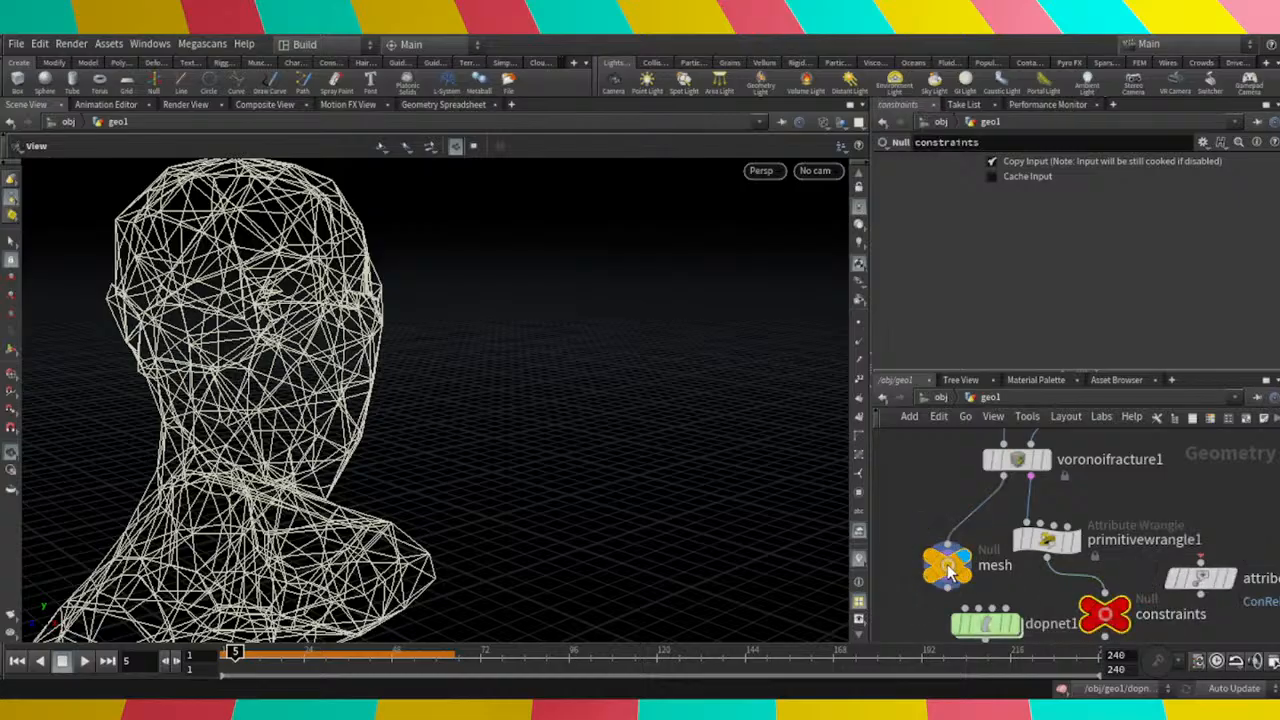
left_click(448, 104)
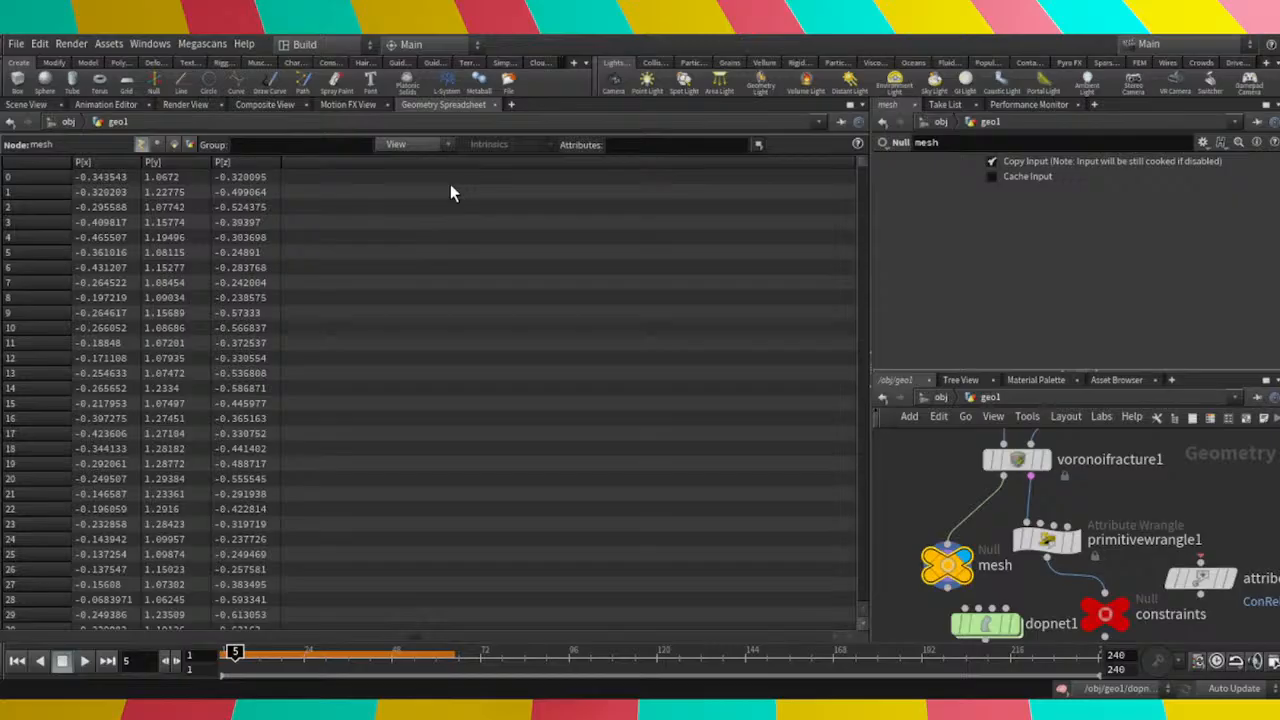
left_click(174, 144)
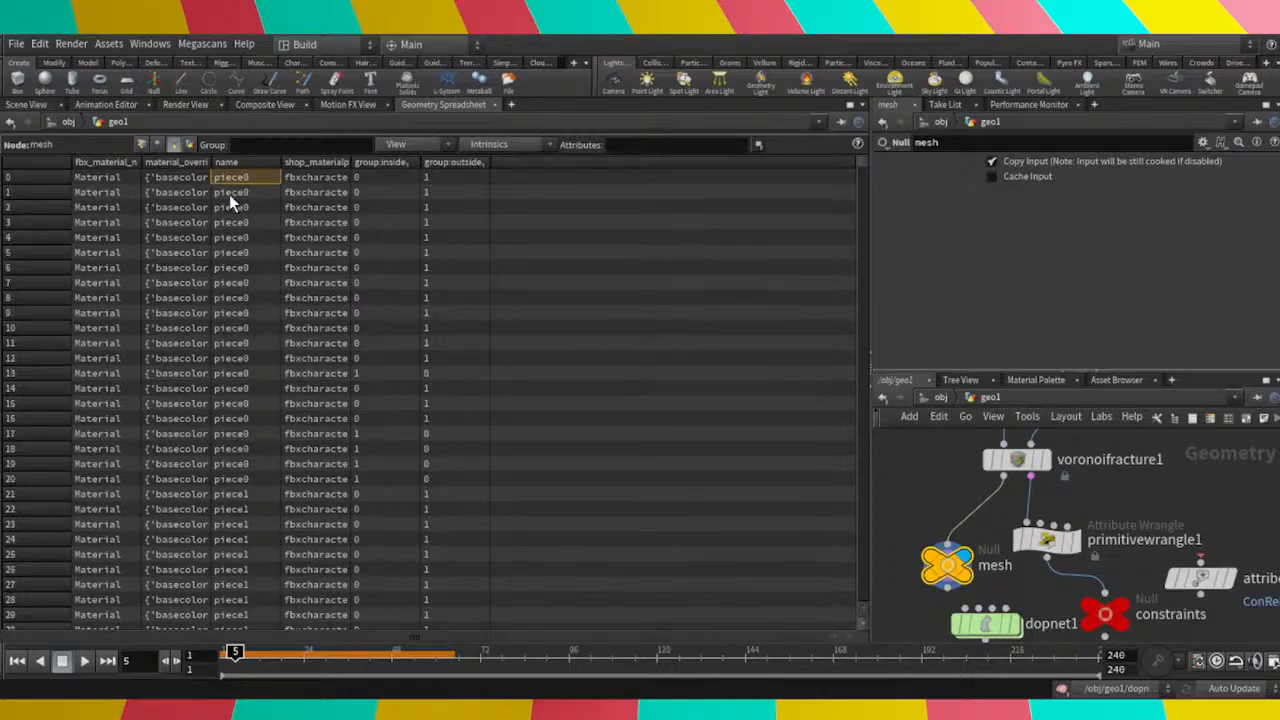
mouse_move(1127, 634)
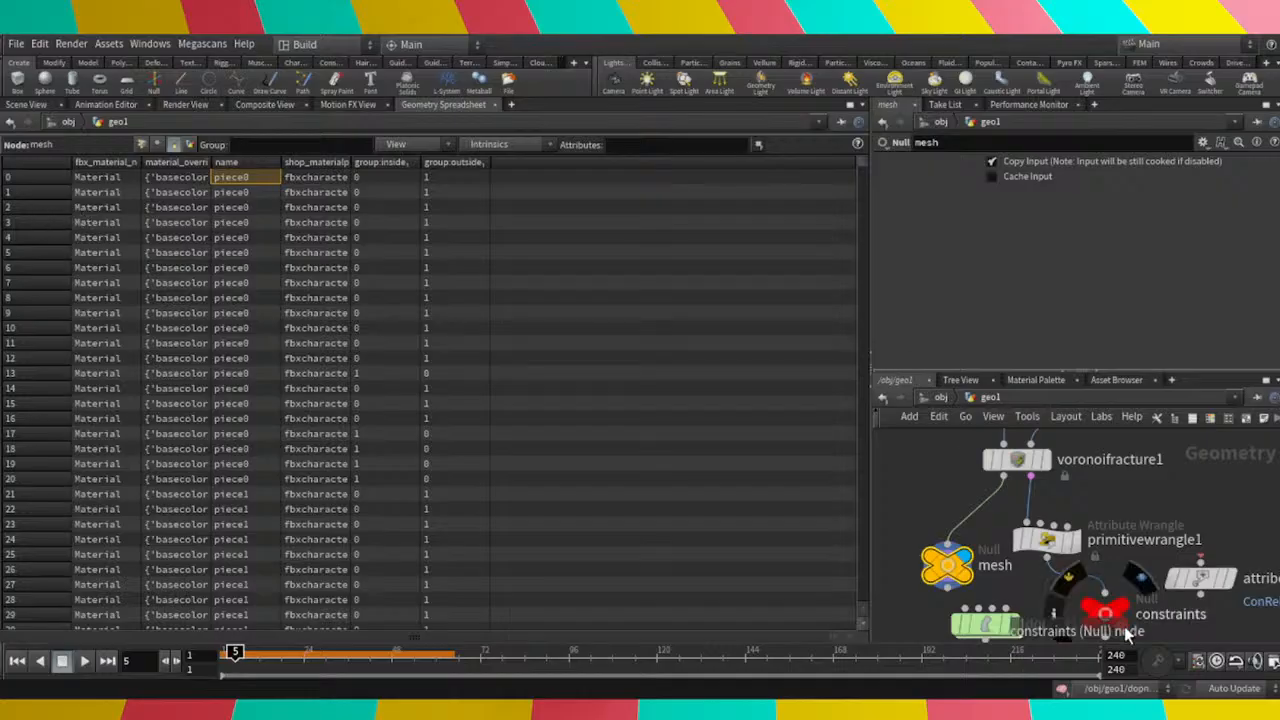
Examine the constraints null's primitive, vertex and point attributes in the Geometry Spreadsheet.
left_click(1105, 614)
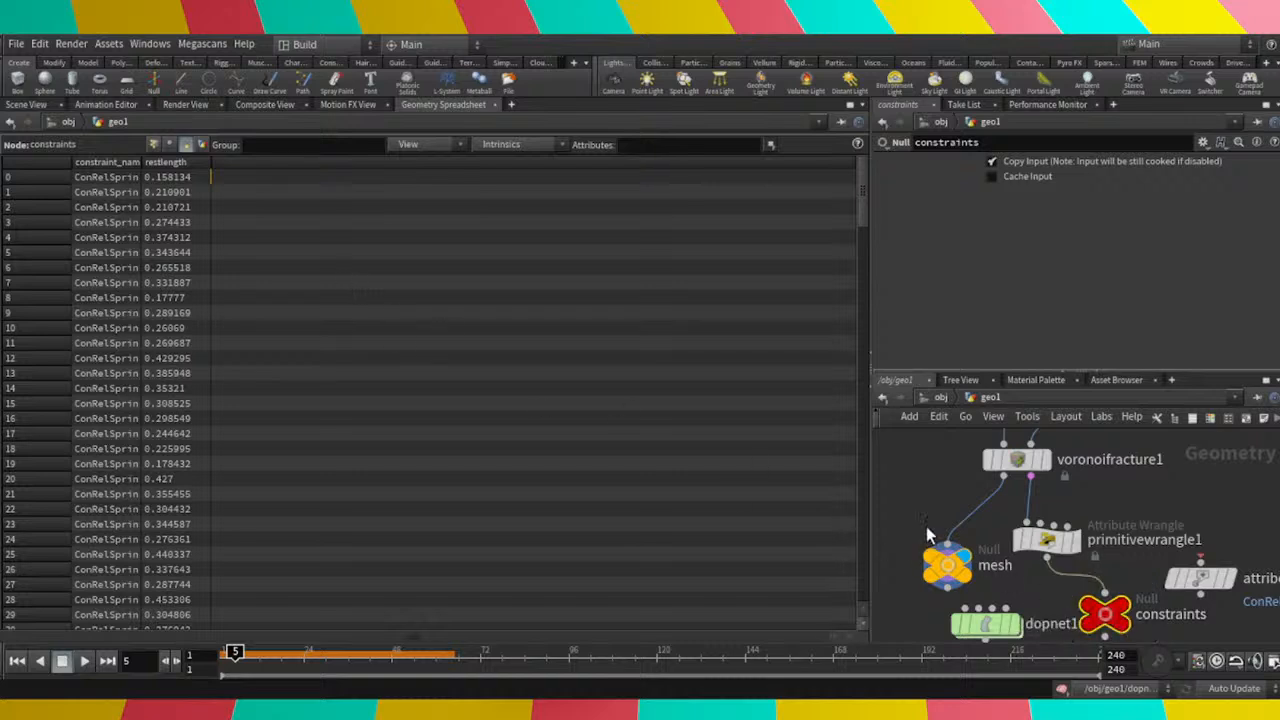
left_click(171, 145)
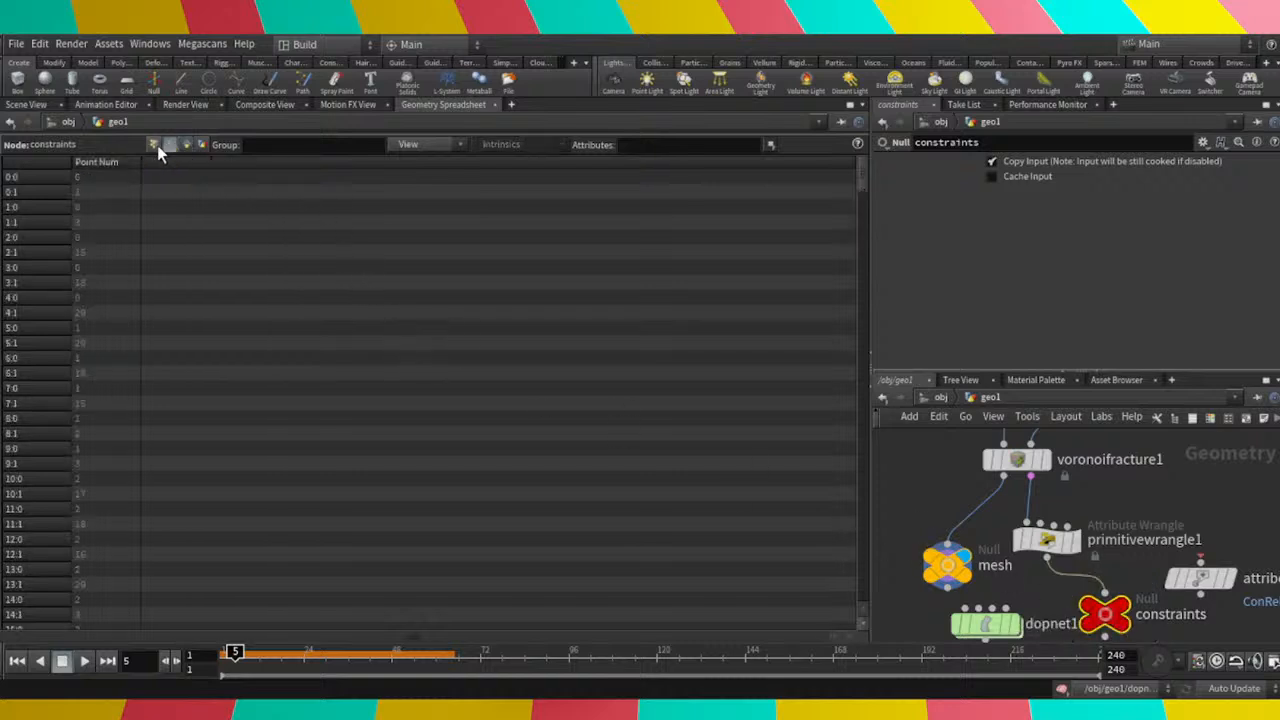
left_click(155, 145)
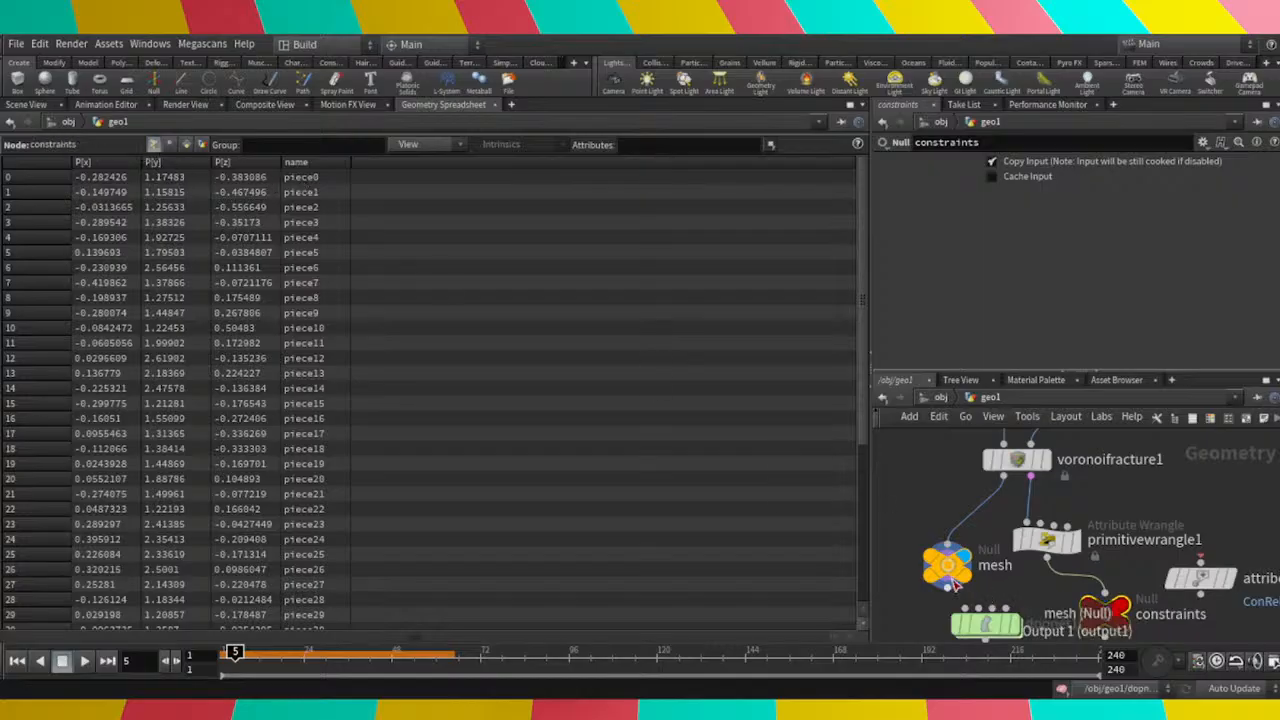
Compare with the mesh null's primitive name attribute and return to the Scene View.
left_click(947, 565)
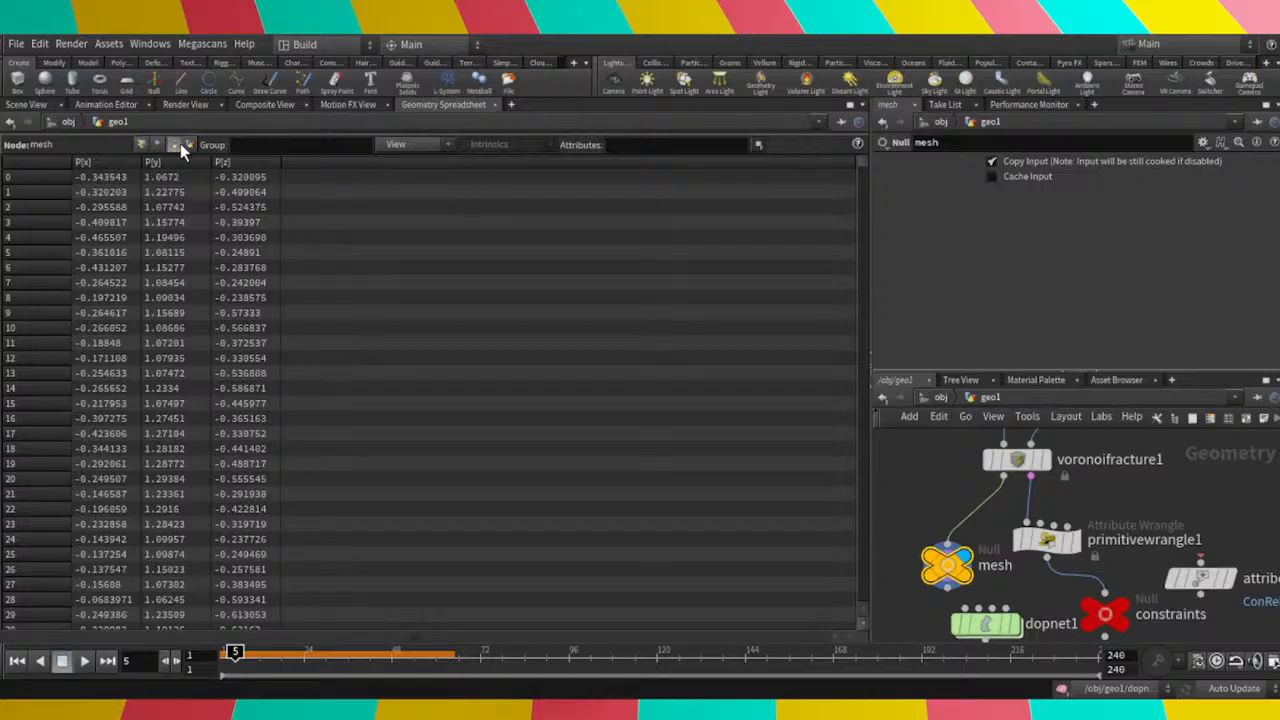
left_click(174, 144)
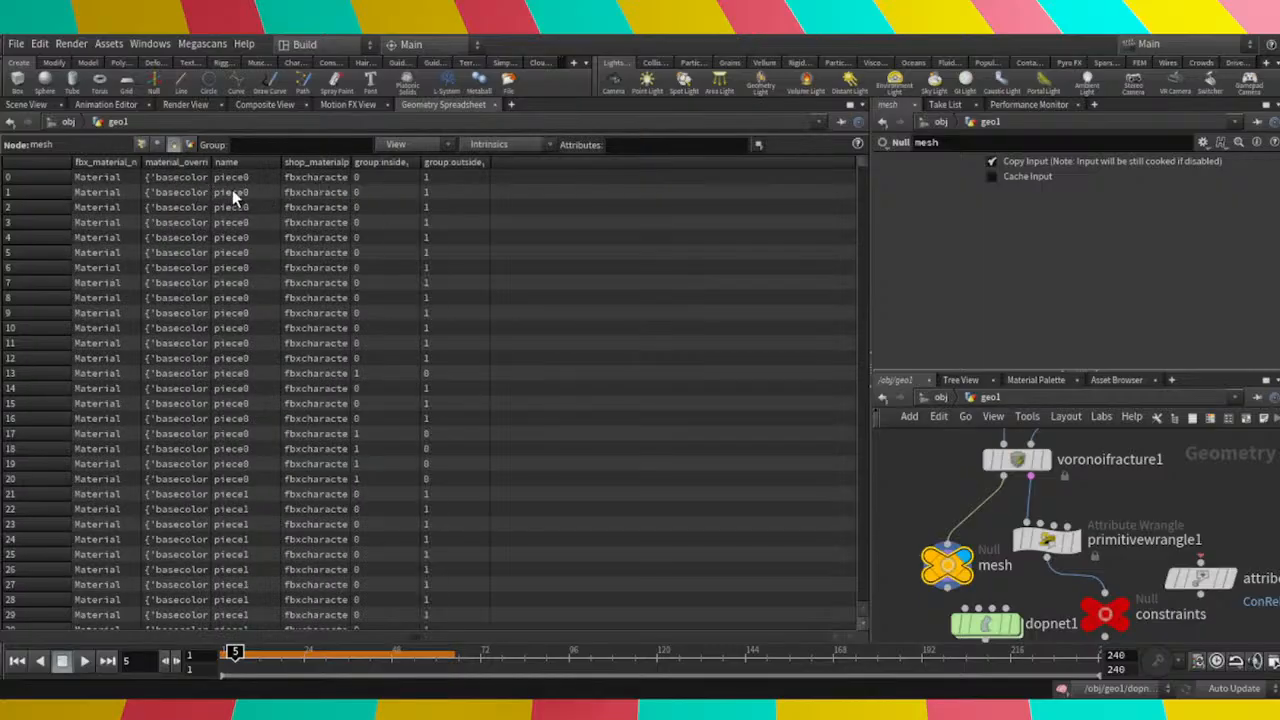
left_click(30, 105)
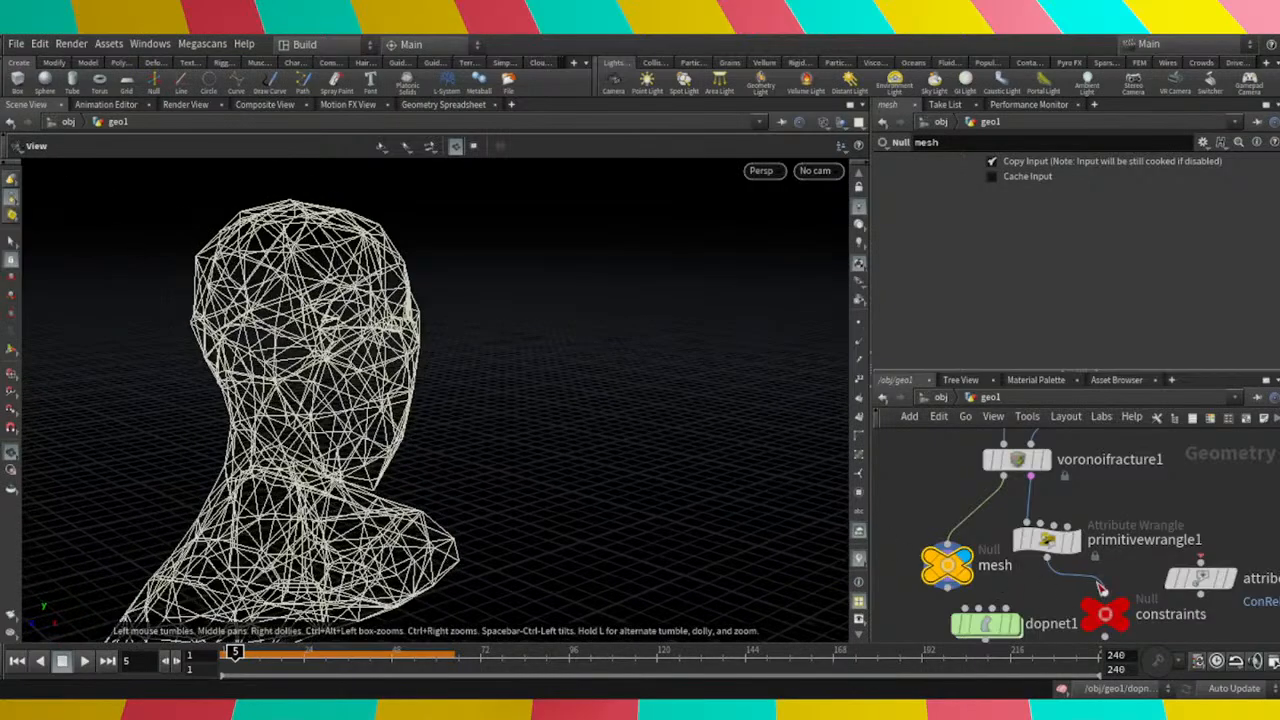
Toggle the point display on and off for the bust and turn on its primitive numbers.
left_click(857, 323)
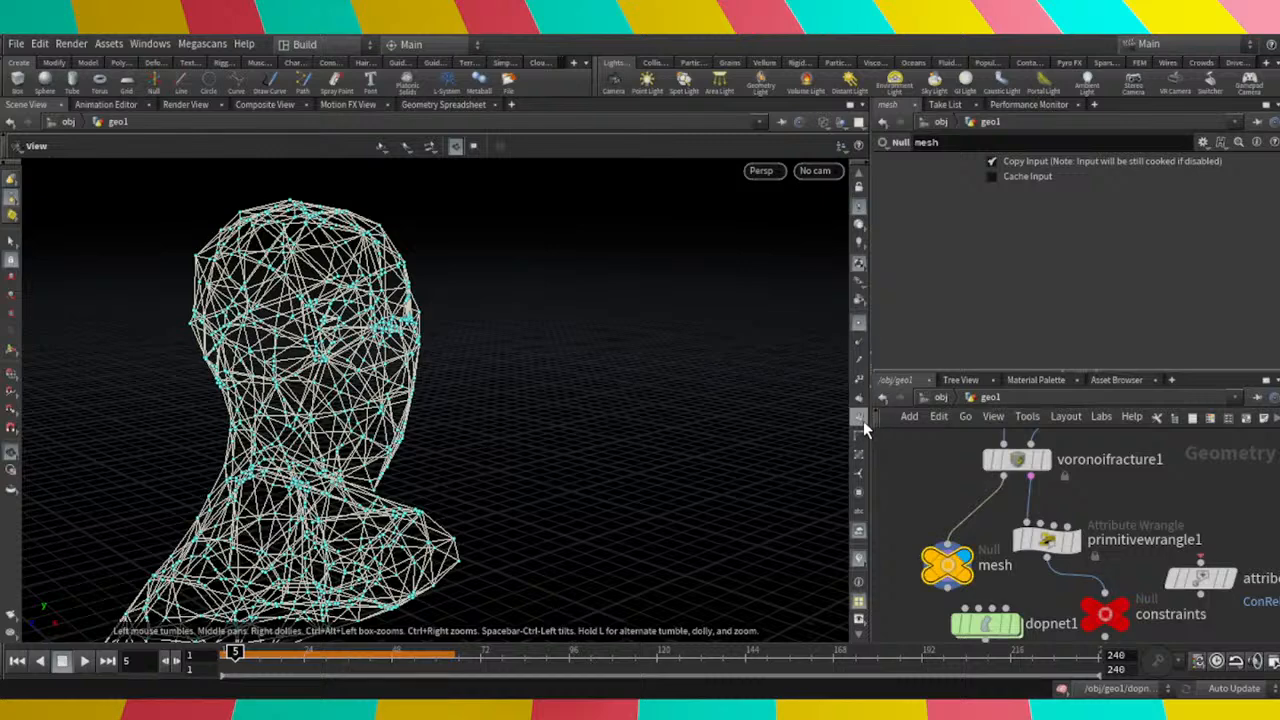
left_click(858, 323)
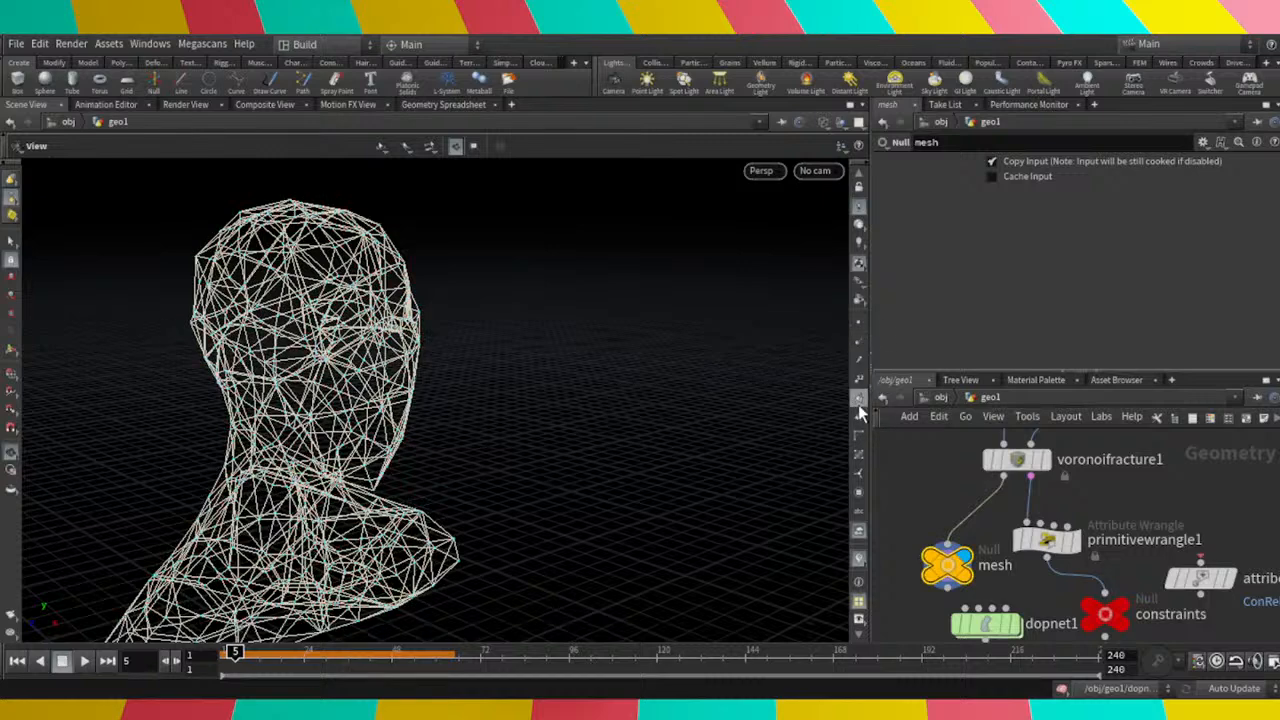
left_click(860, 416)
scroll(372, 376, "up", 3)
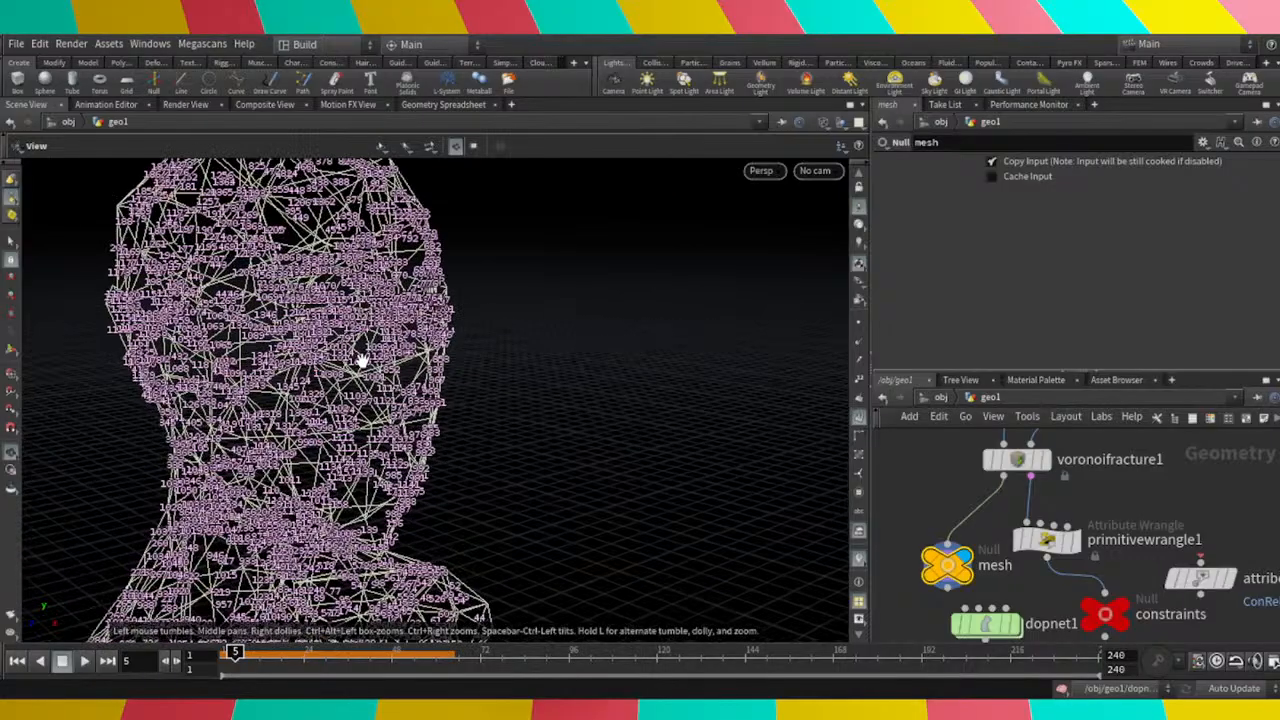
Turn off the primitive numbers and view the mesh null's coloured fracture pieces up close and as a whole.
scroll(264, 352, "up", 4)
scroll(264, 352, "down", 3)
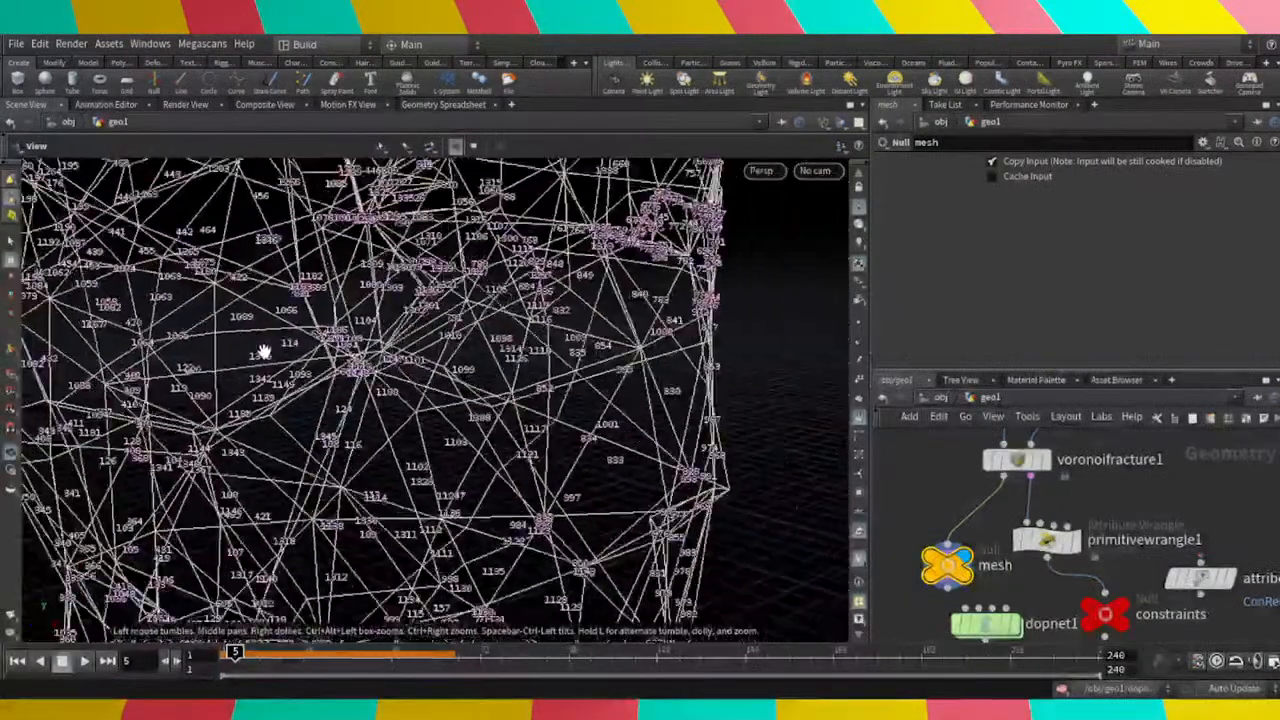
left_click(857, 420)
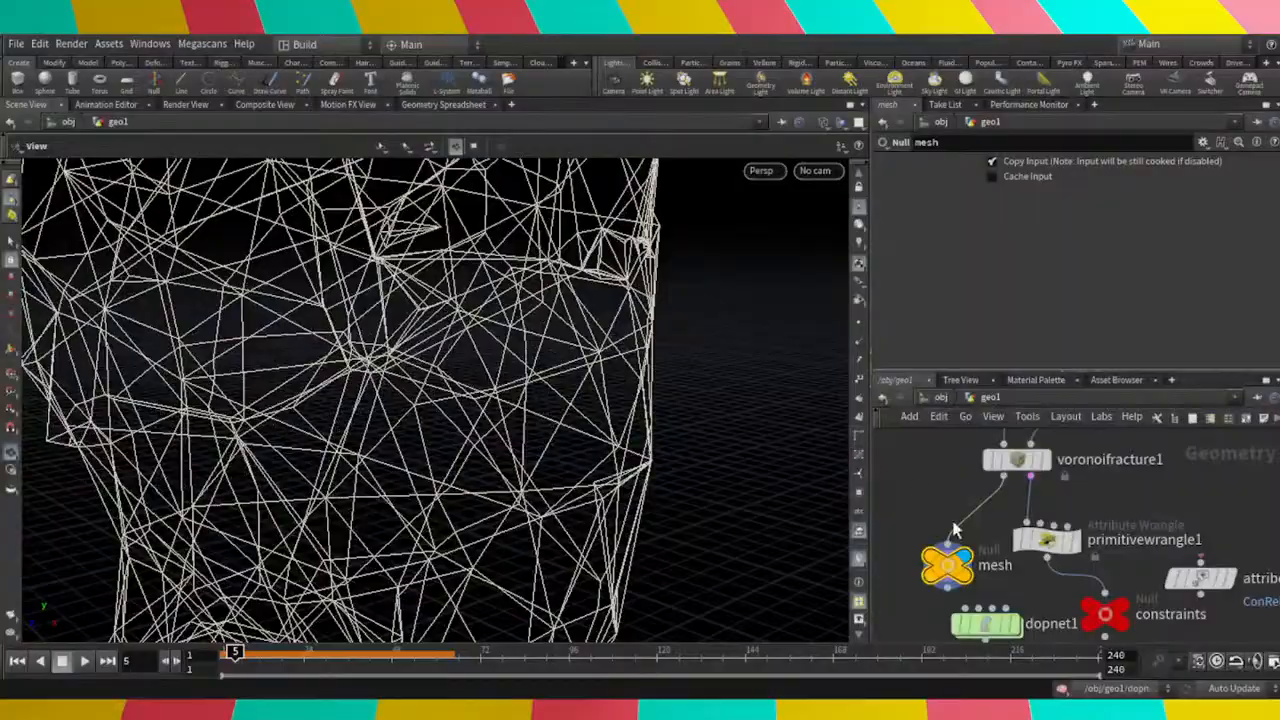
scroll(966, 562, "down", 3)
mouse_move(968, 570)
scroll(923, 562, "up", 3)
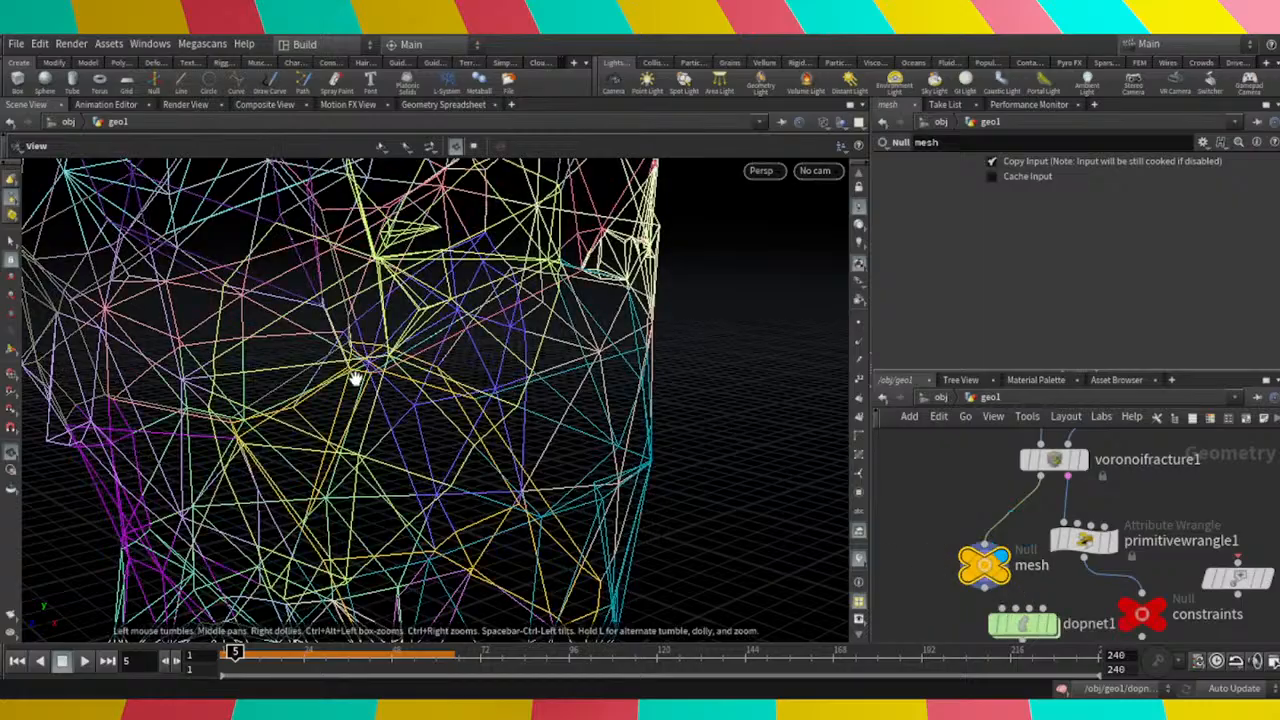
scroll(280, 380, "down", 7)
scroll(262, 397, "down", 2)
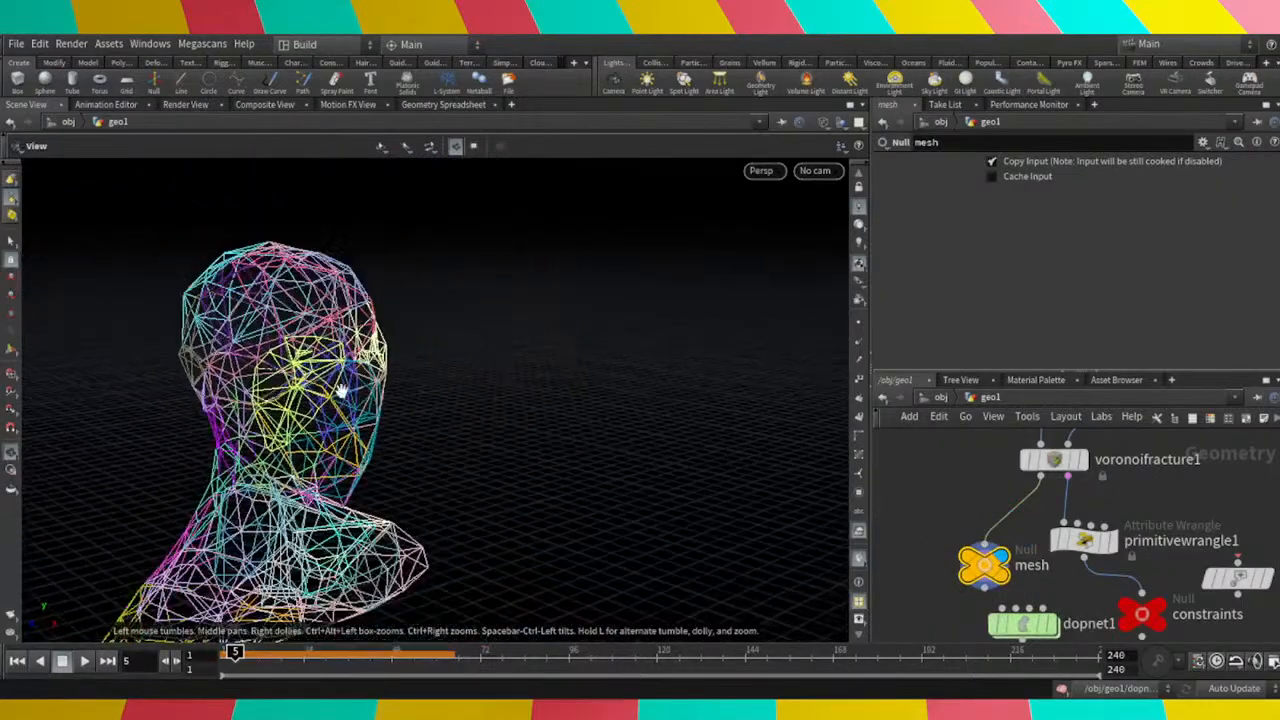
scroll(342, 393, "down", 2)
left_click_drag(341, 404, 199, 420)
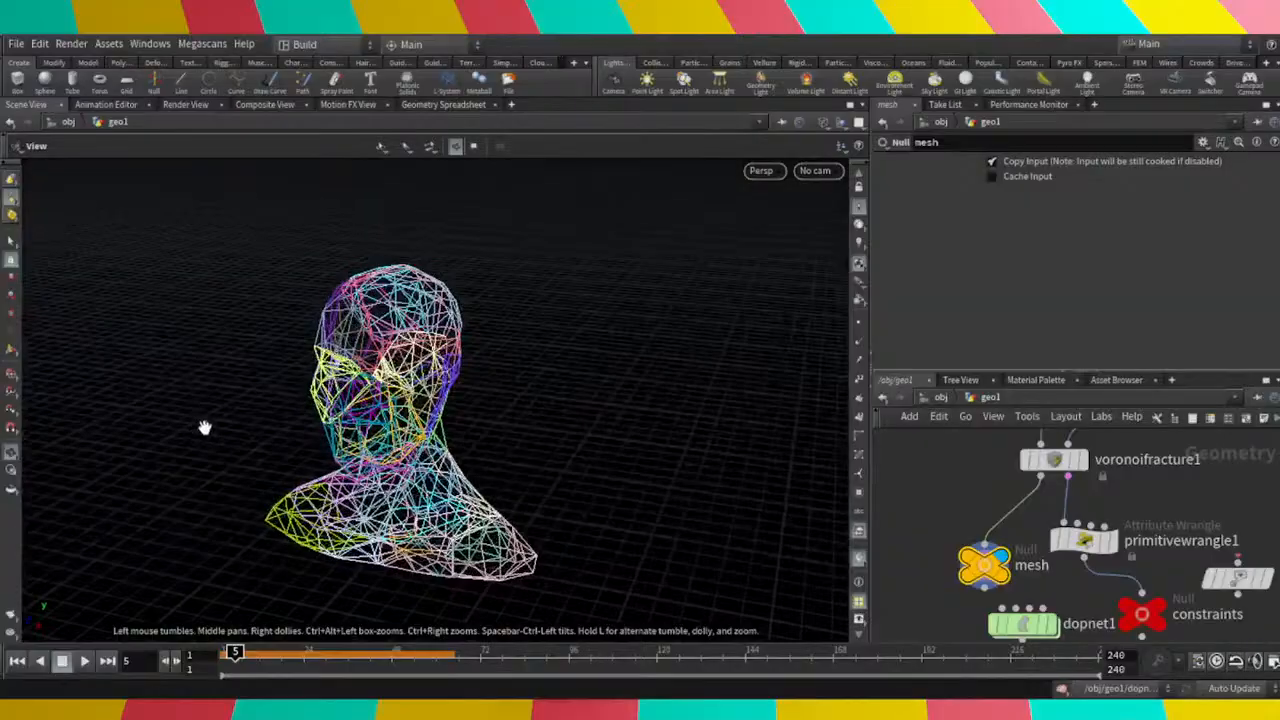
scroll(386, 389, "up", 1)
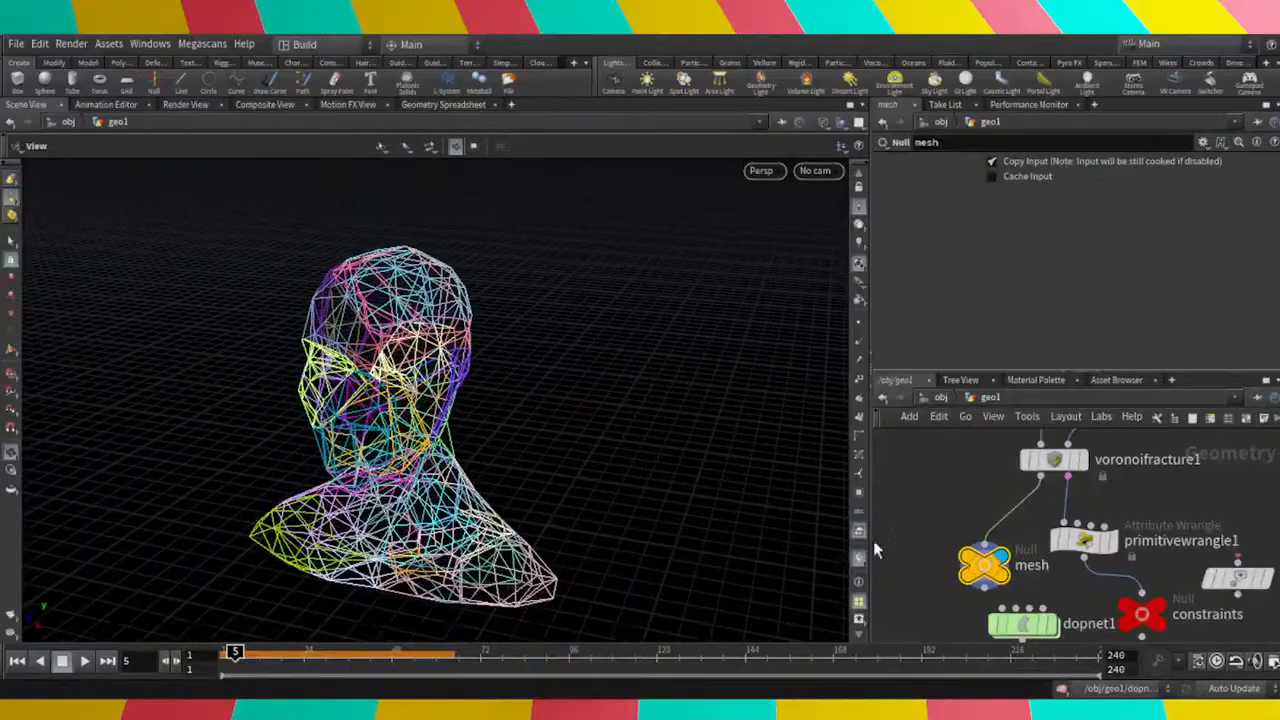
Display the constraints null and examine its network of lines connecting the pieces.
left_click(1142, 613)
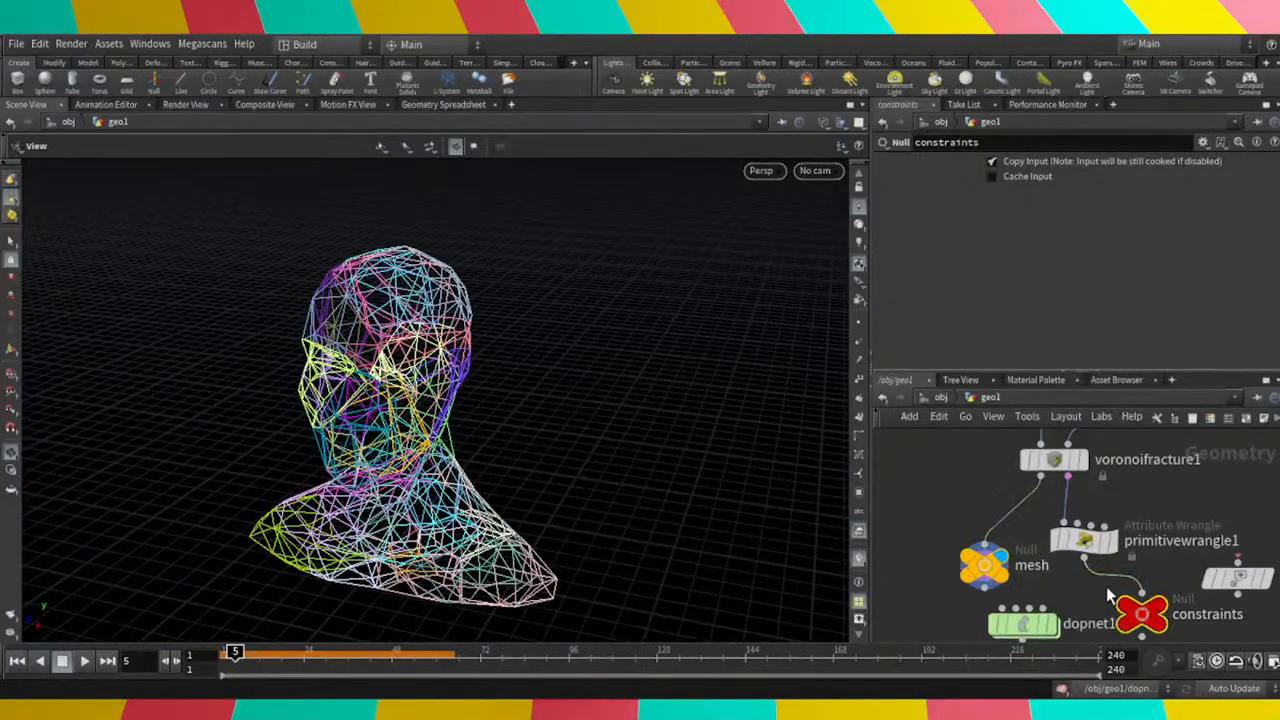
left_click(1156, 610)
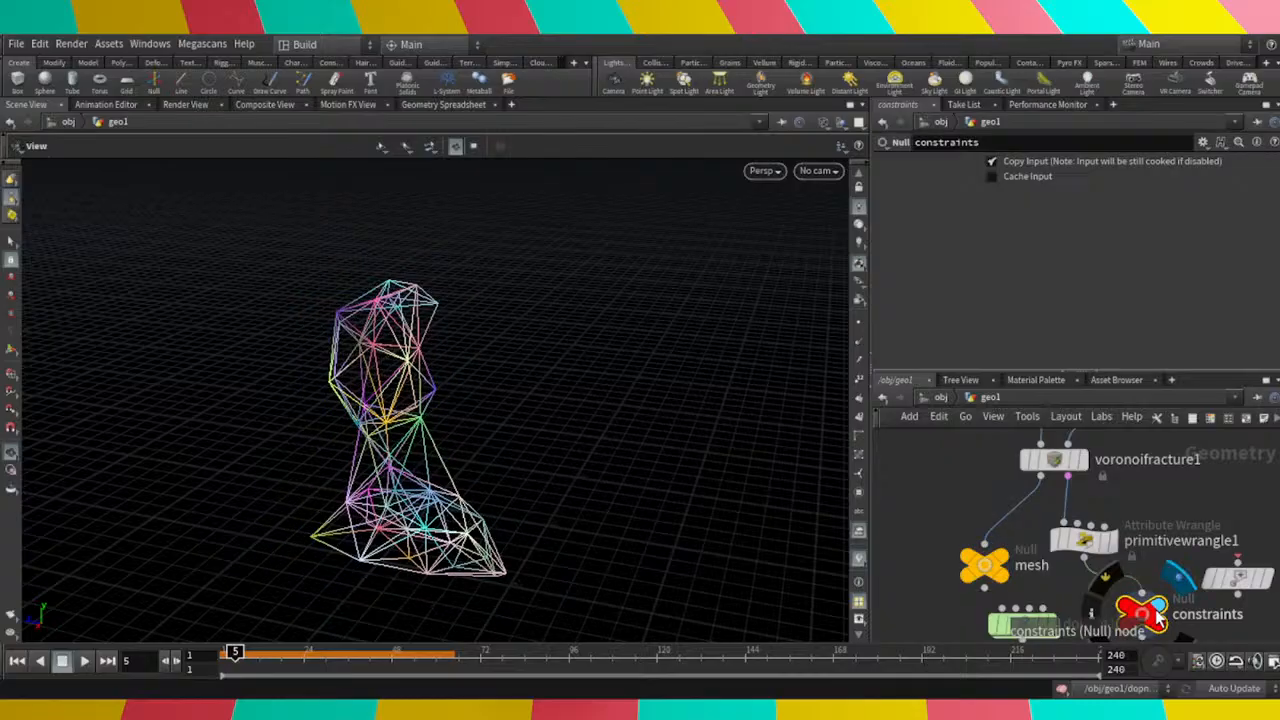
left_click_drag(310, 409, 400, 431)
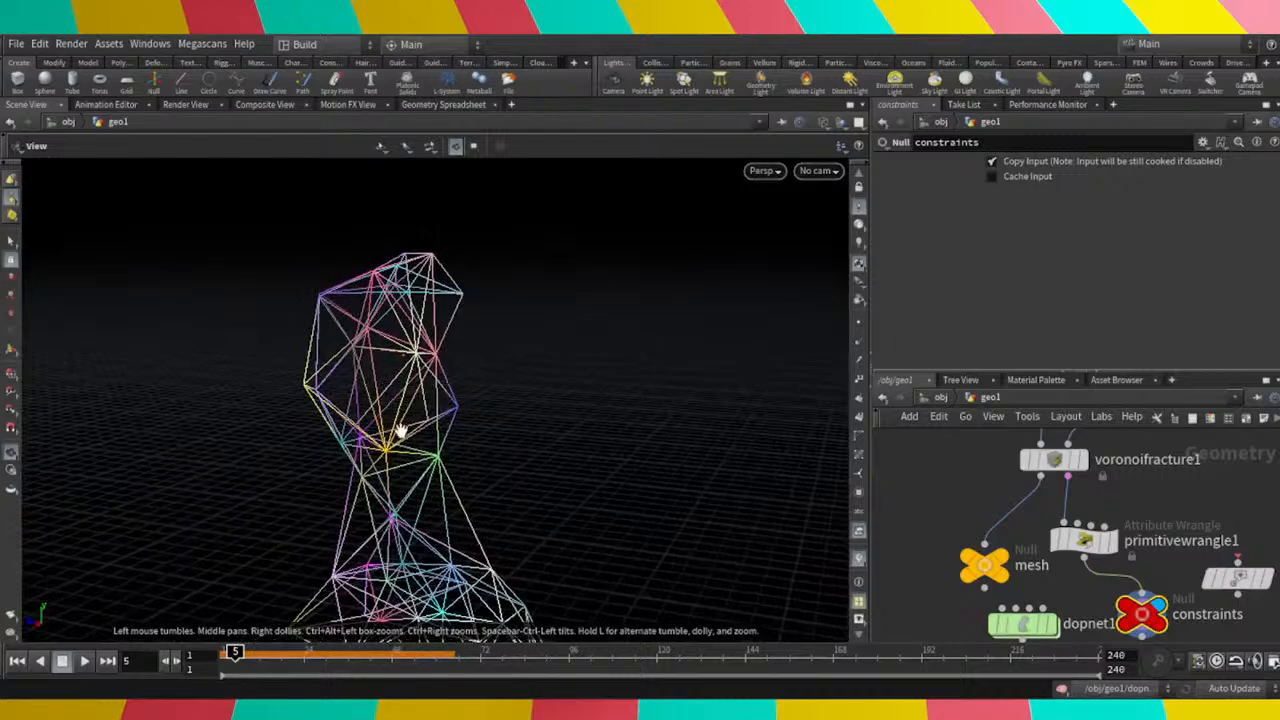
scroll(386, 451, "up", 5)
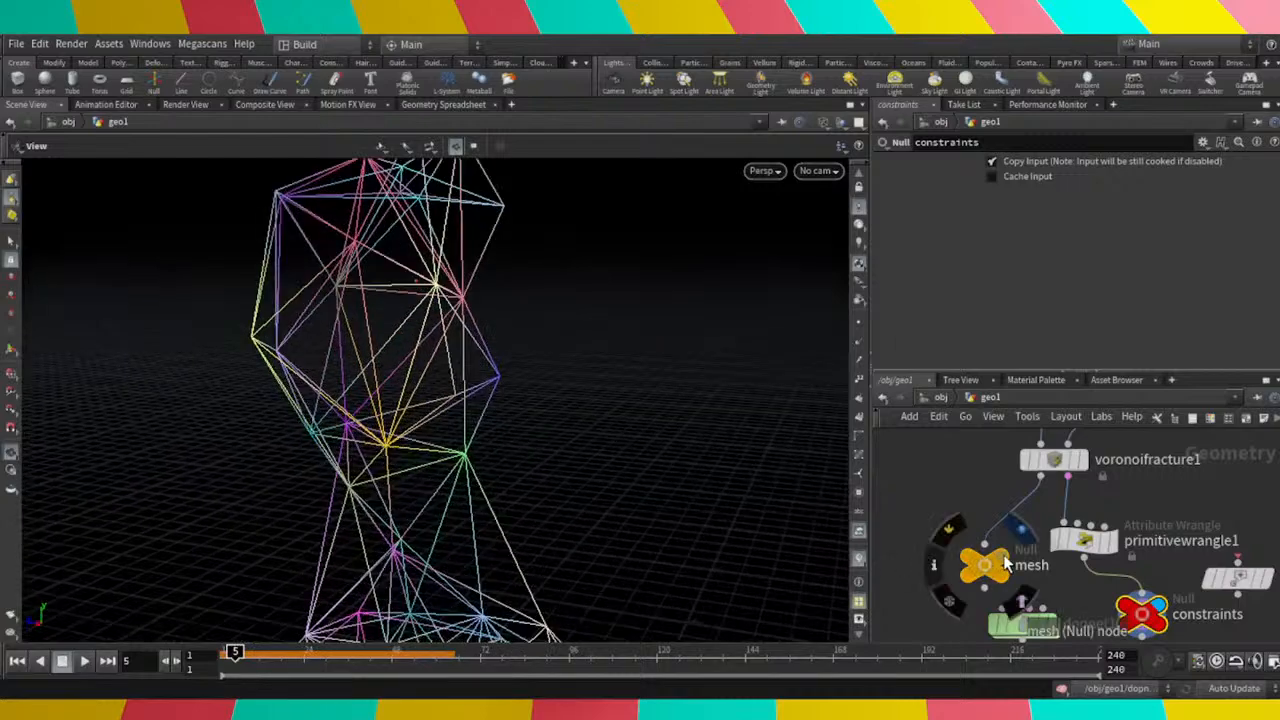
Display the mesh null and the constraints null in turn to compare the pieces with the constraint points.
left_click(1006, 565)
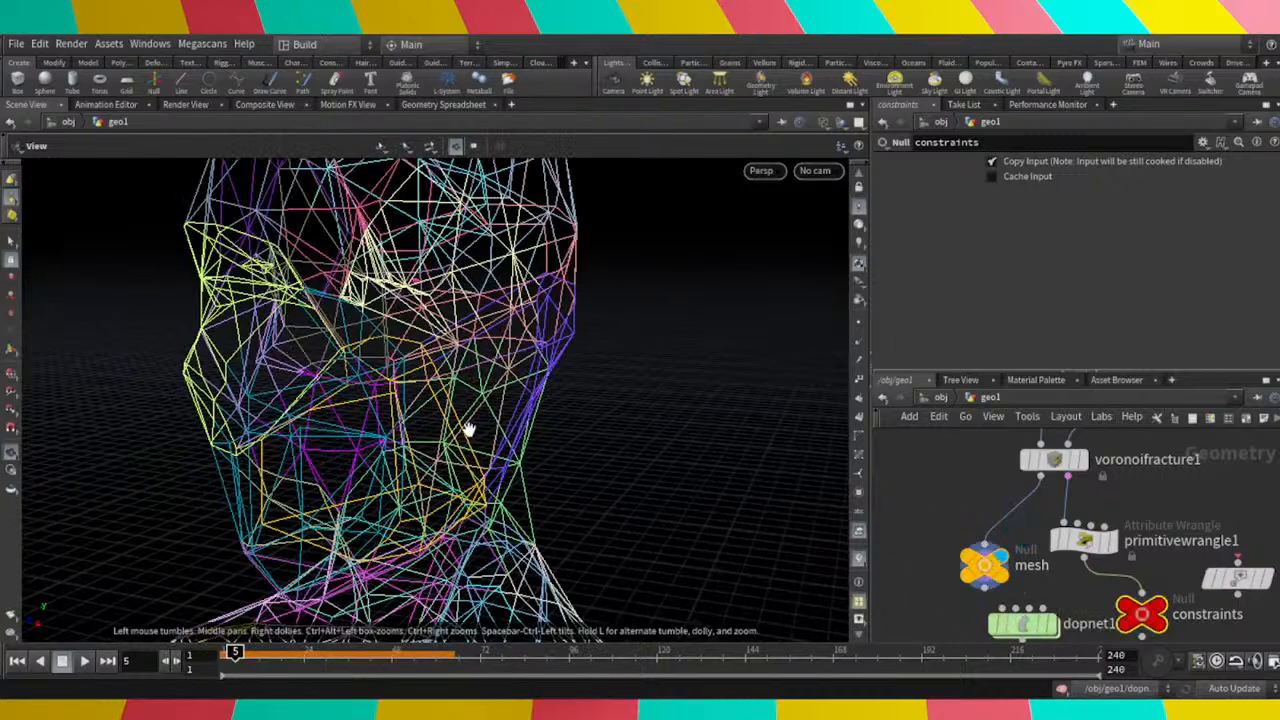
left_click_drag(466, 429, 560, 470)
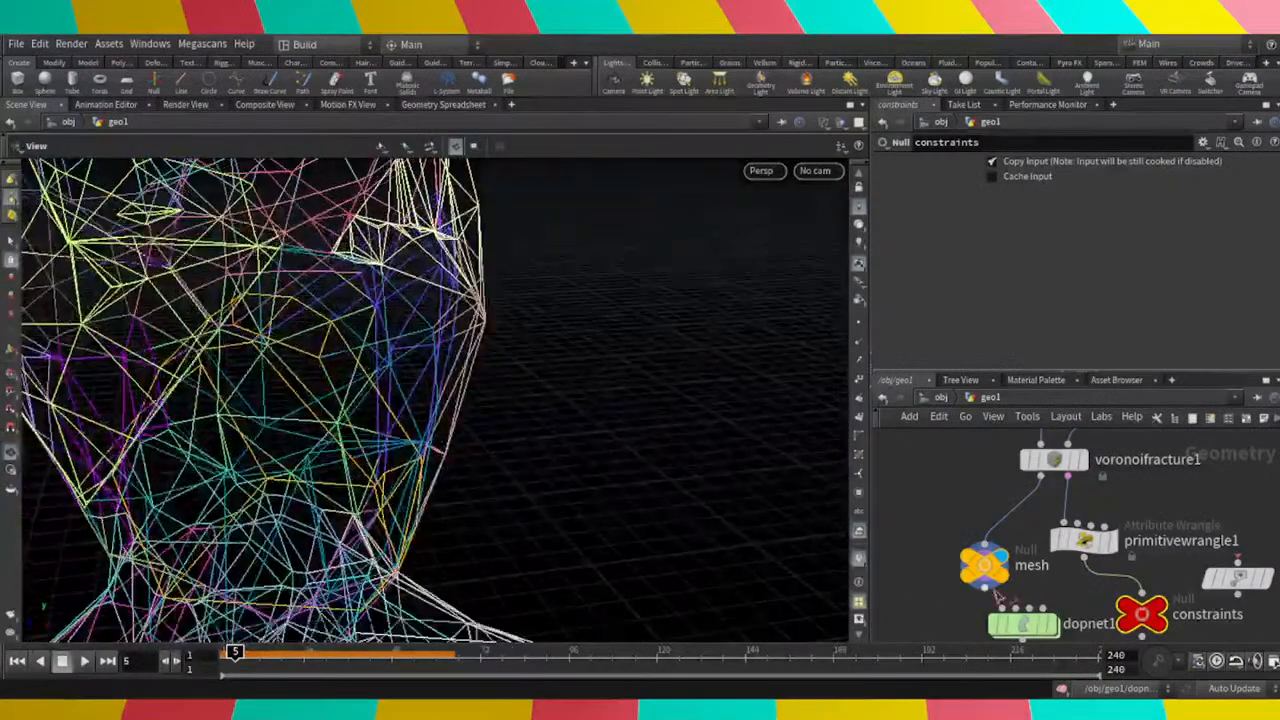
left_click(1163, 617)
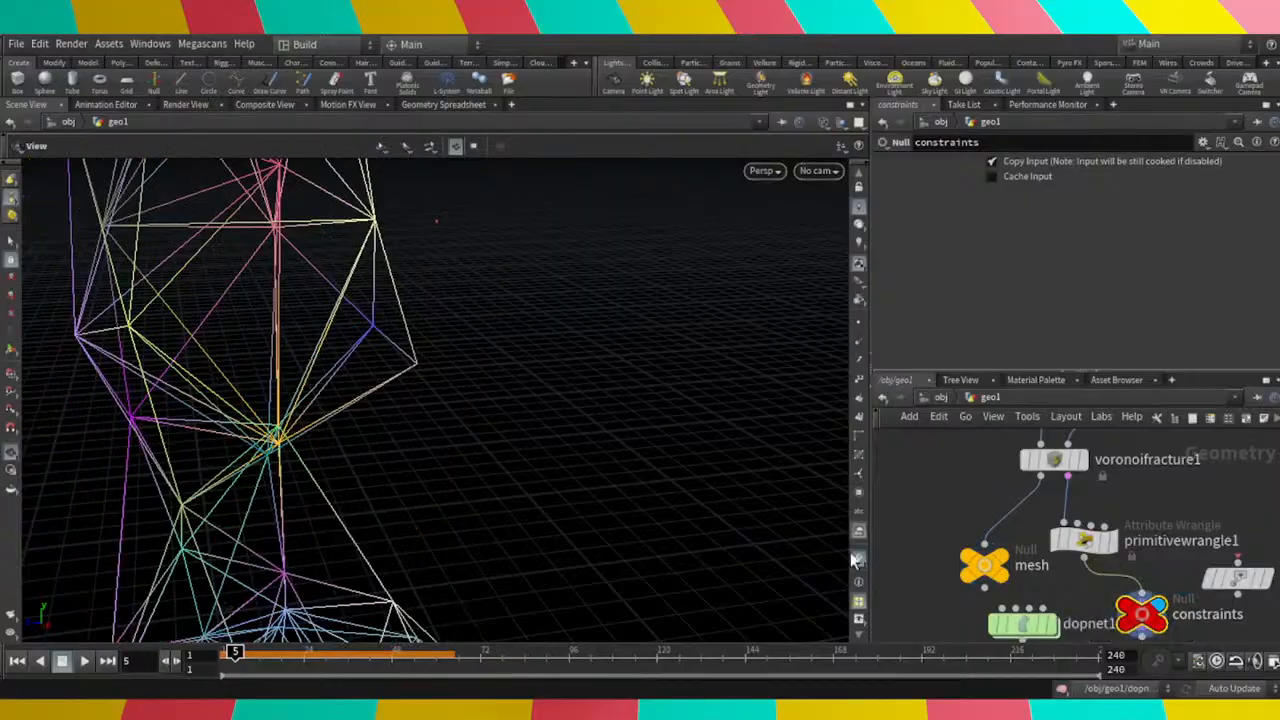
mouse_move(257, 437)
left_mouse_down()
mouse_move(368, 437)
mouse_move(300, 461)
mouse_move(280, 448)
left_mouse_up()
scroll(966, 577, "down", 3)
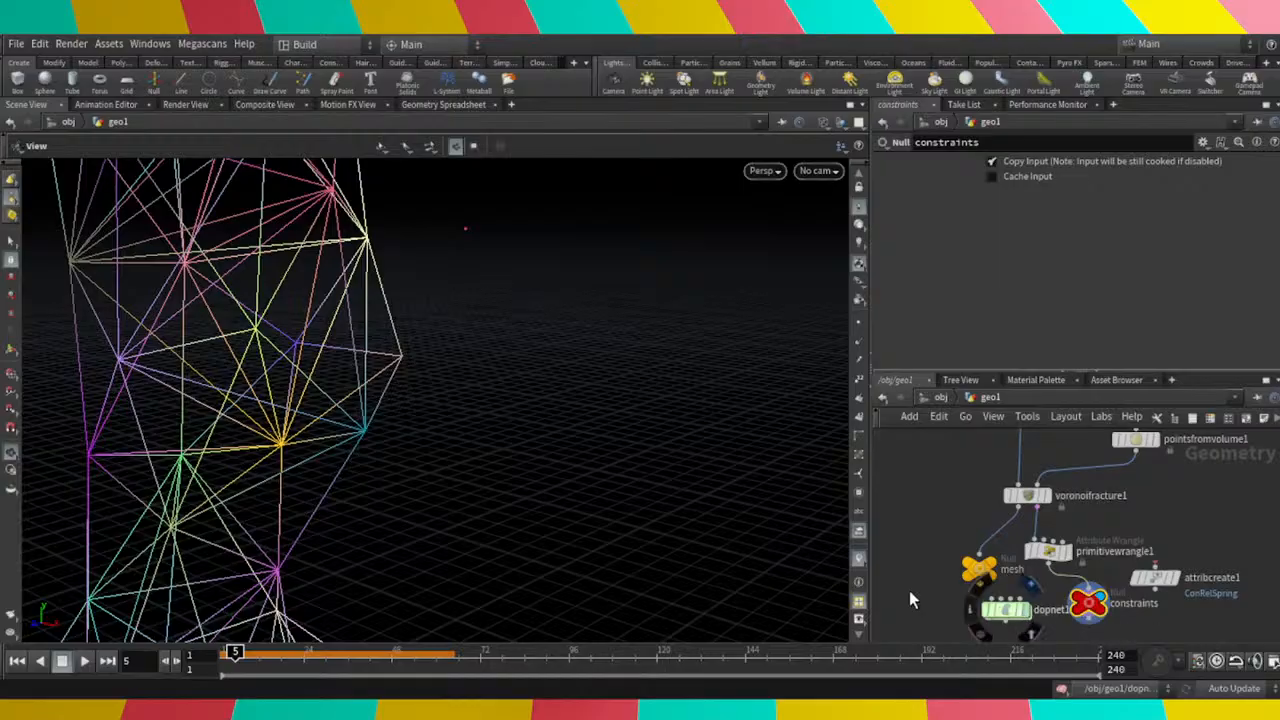
Display dopnet1, play its simulation from the first frame and rewind to frame 1.
left_click(1027, 609)
scroll(287, 497, "down", 3)
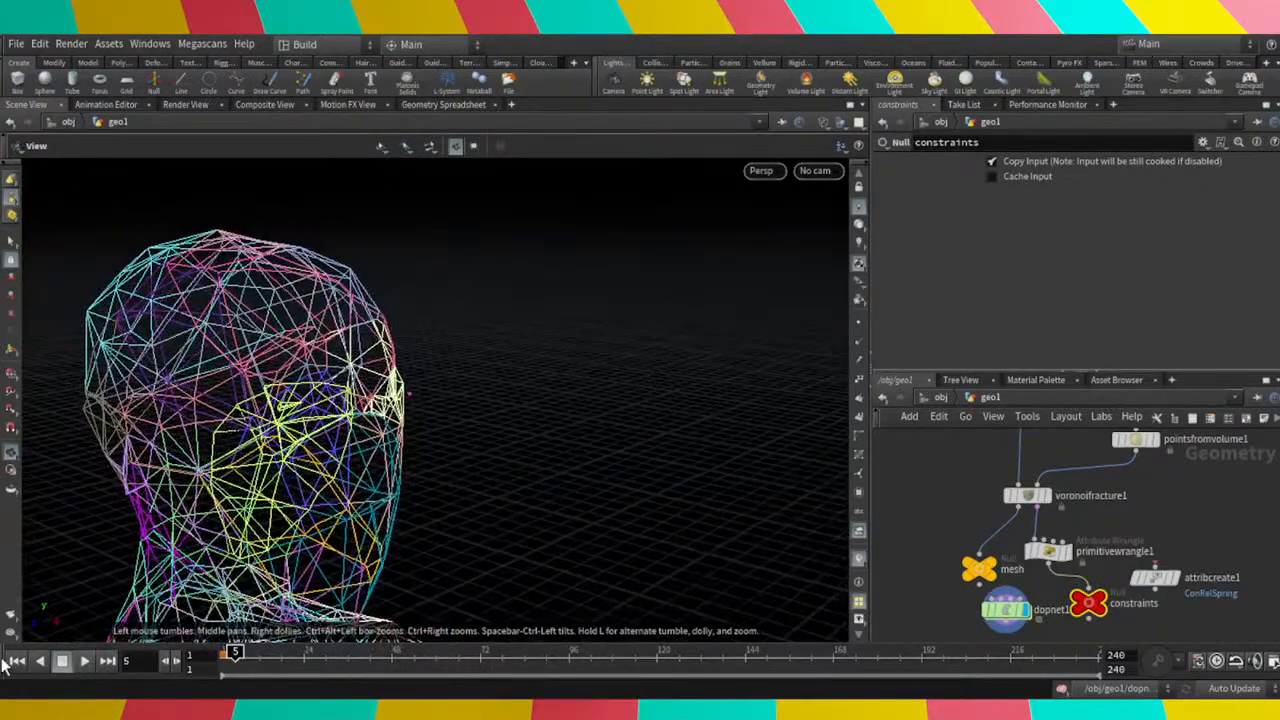
left_click(31, 655)
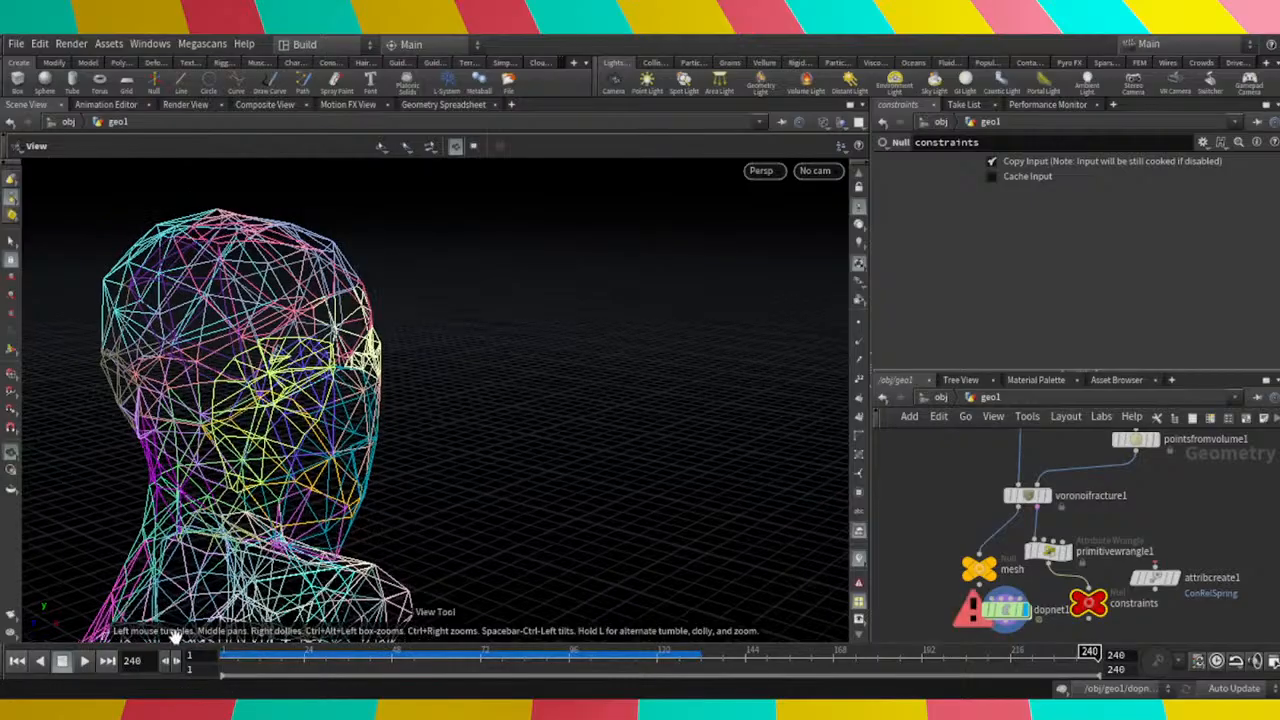
left_click(18, 661)
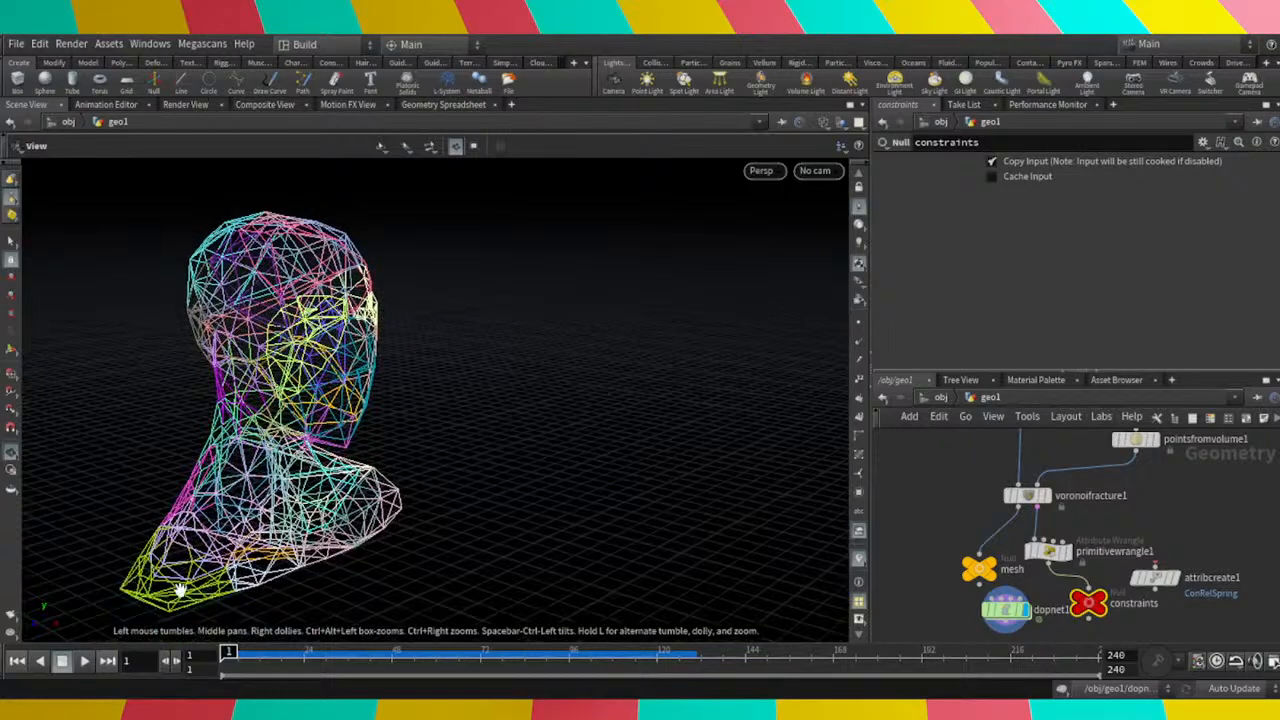
left_click(84, 661)
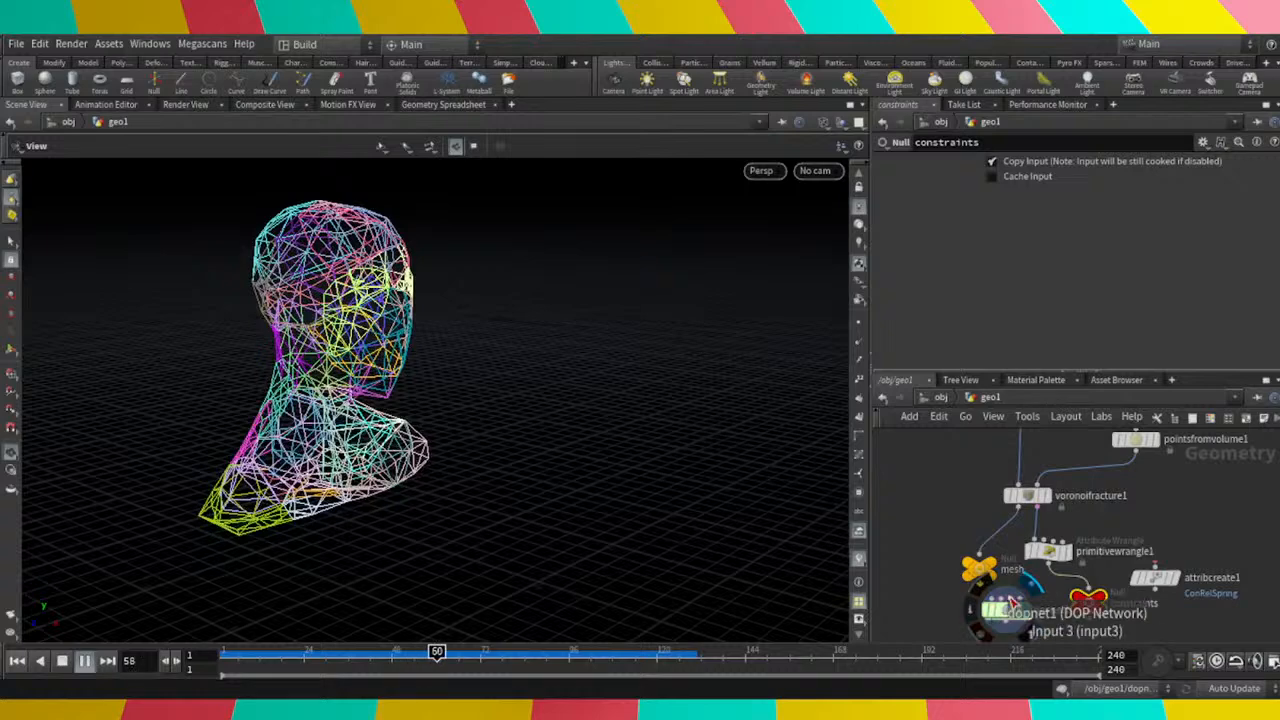
left_click(1006, 608)
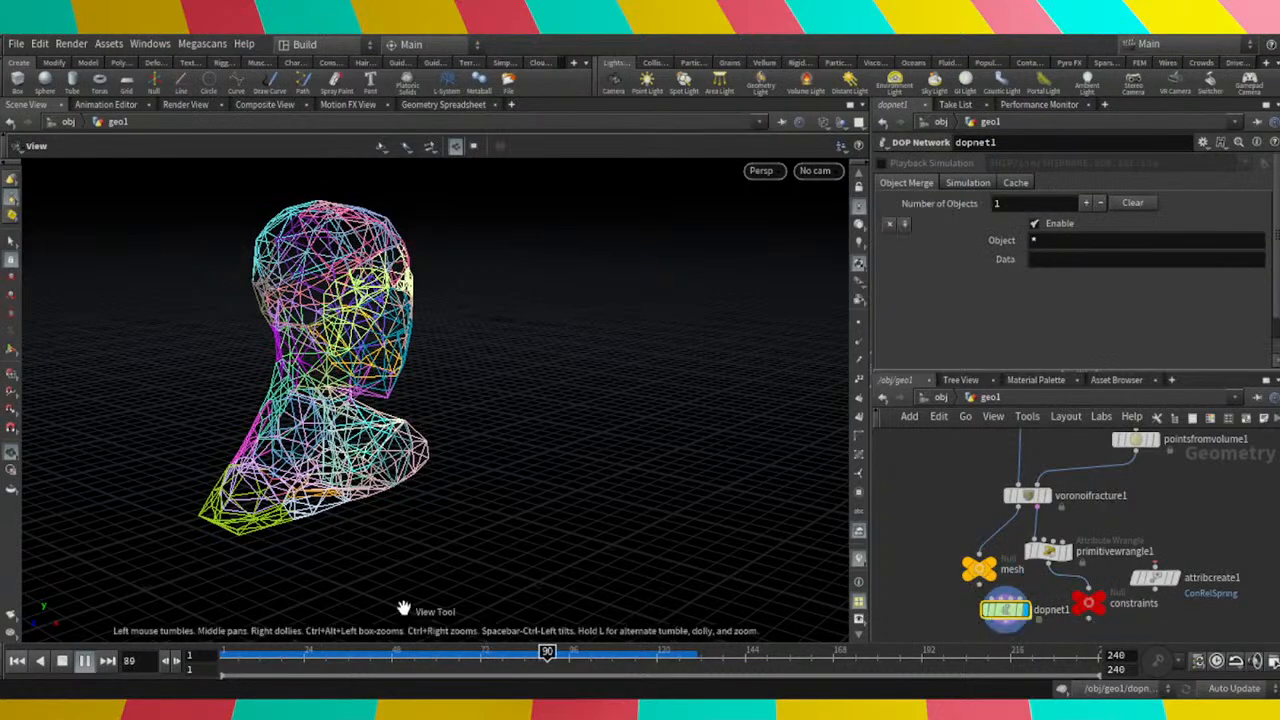
left_click(16, 661)
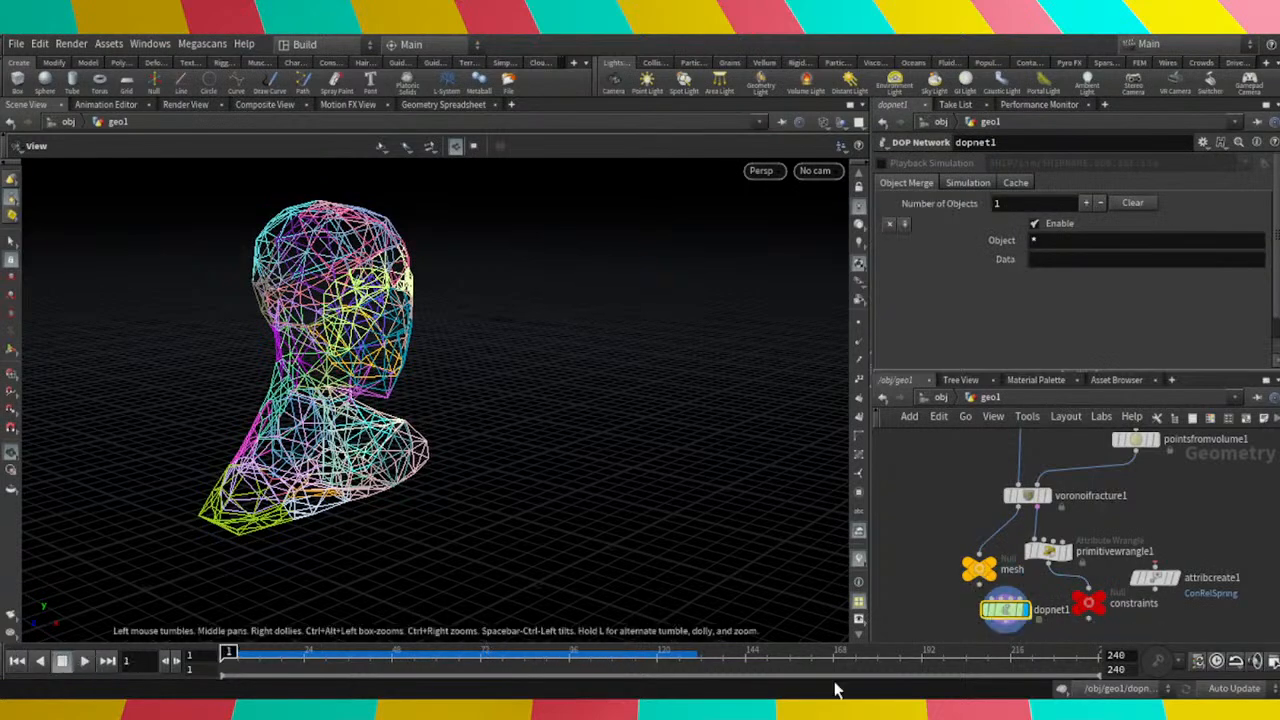
Set the display flag on the output node inside dopnet1 and return to the geo1 network.
double_click(1004, 608)
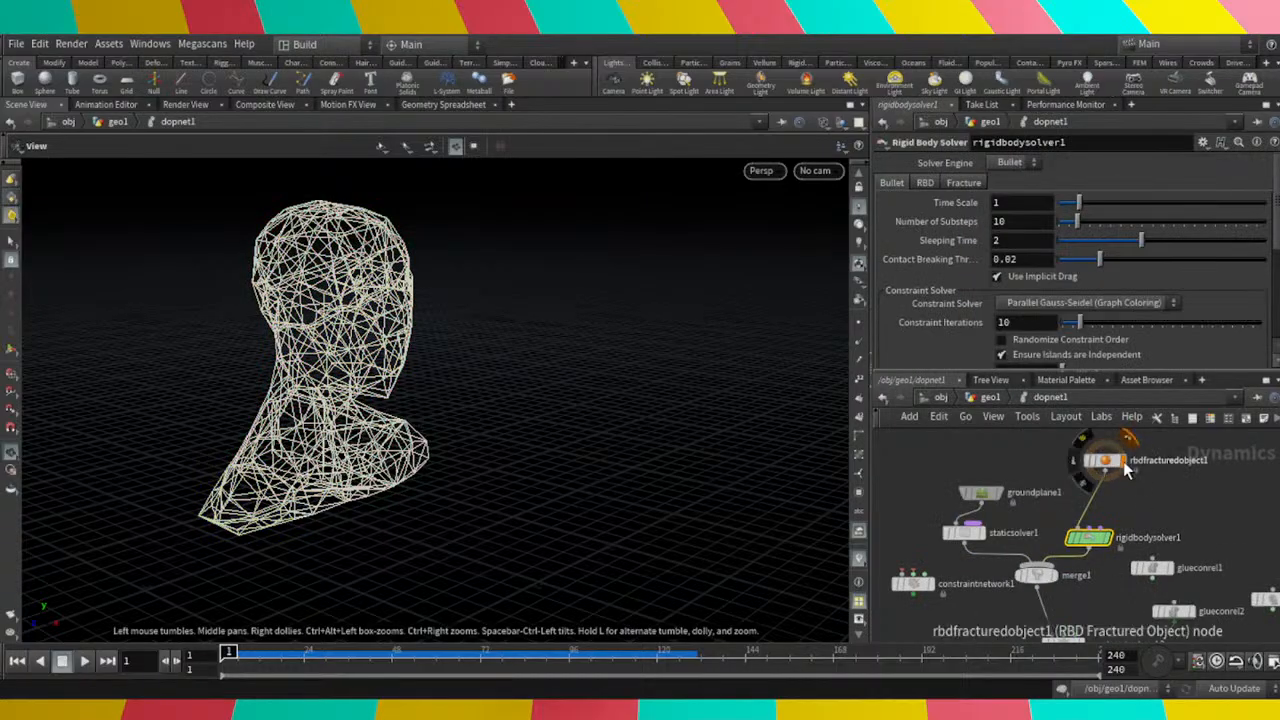
scroll(1122, 480, "down", 4)
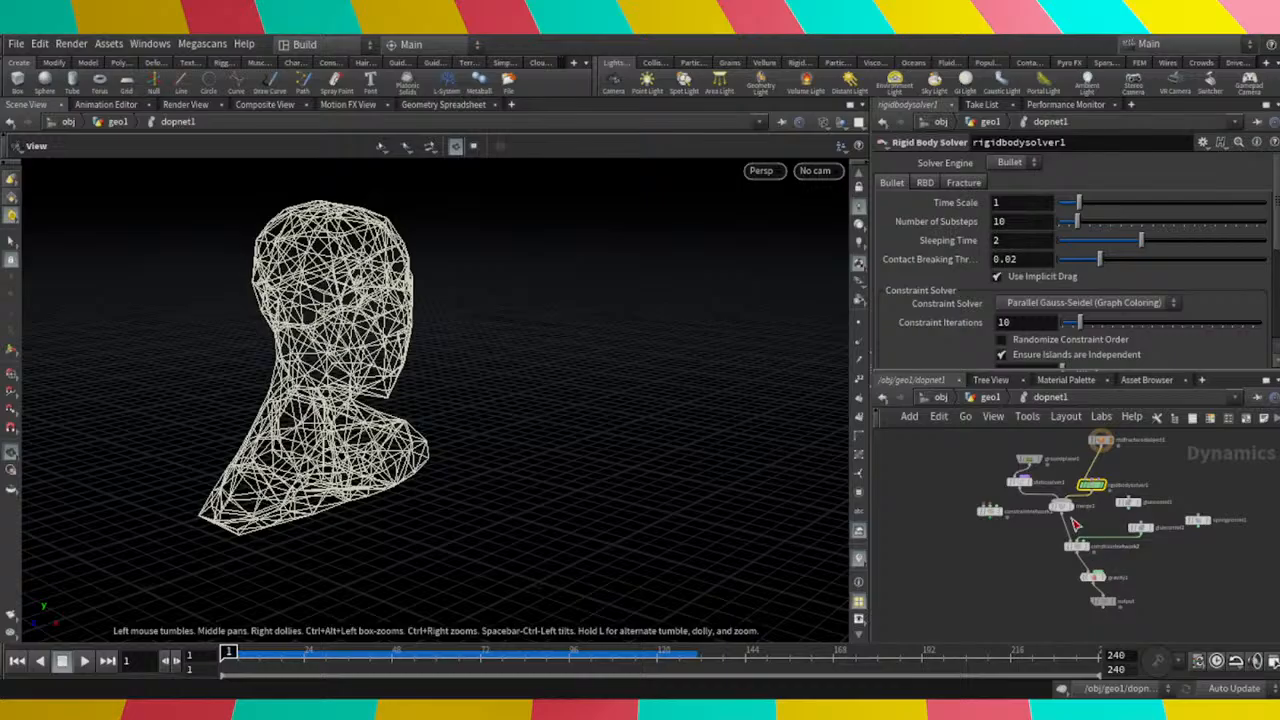
scroll(1075, 523, "up", 2)
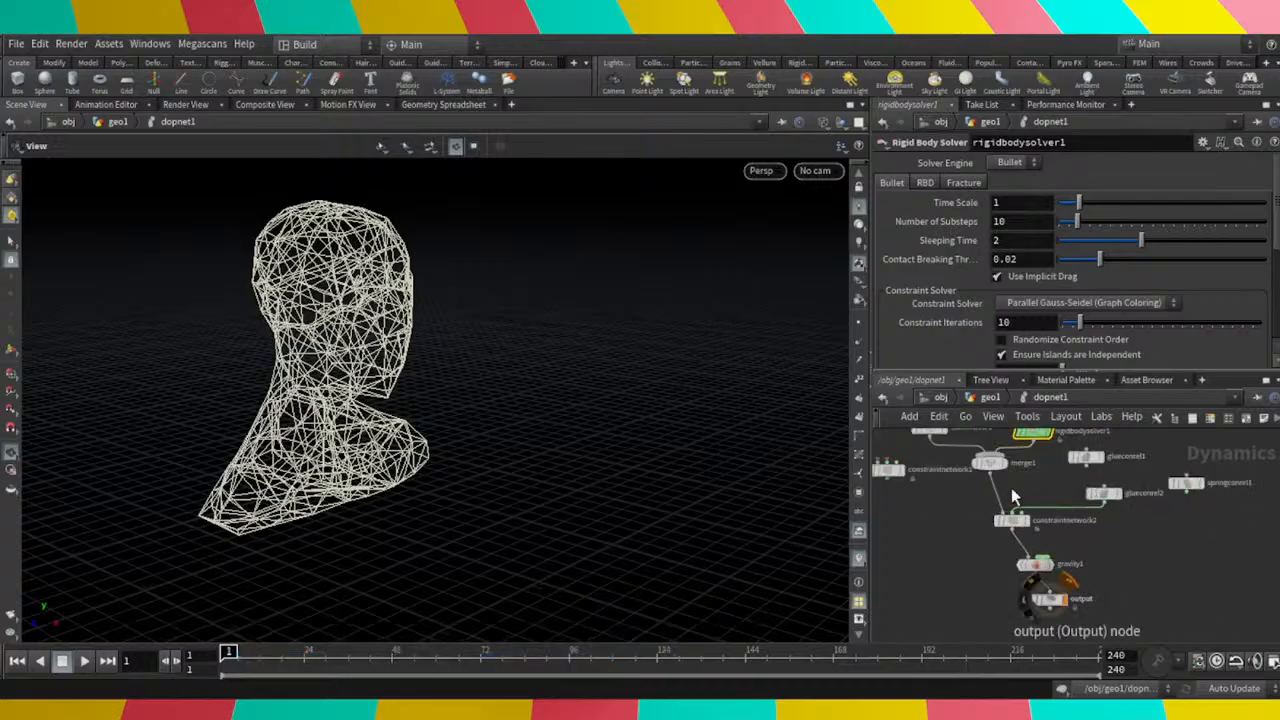
left_click(990, 397)
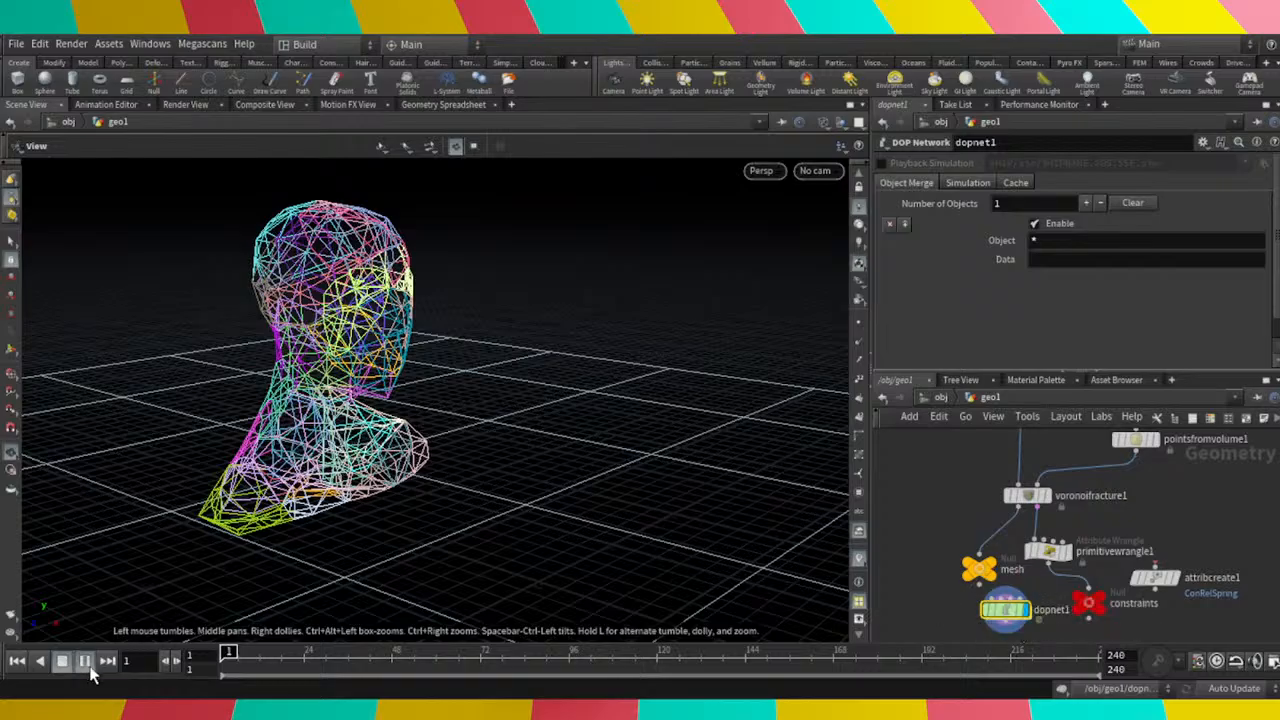
Play the bust's simulation from frame 1 and stop it at frame 45.
left_click(86, 662)
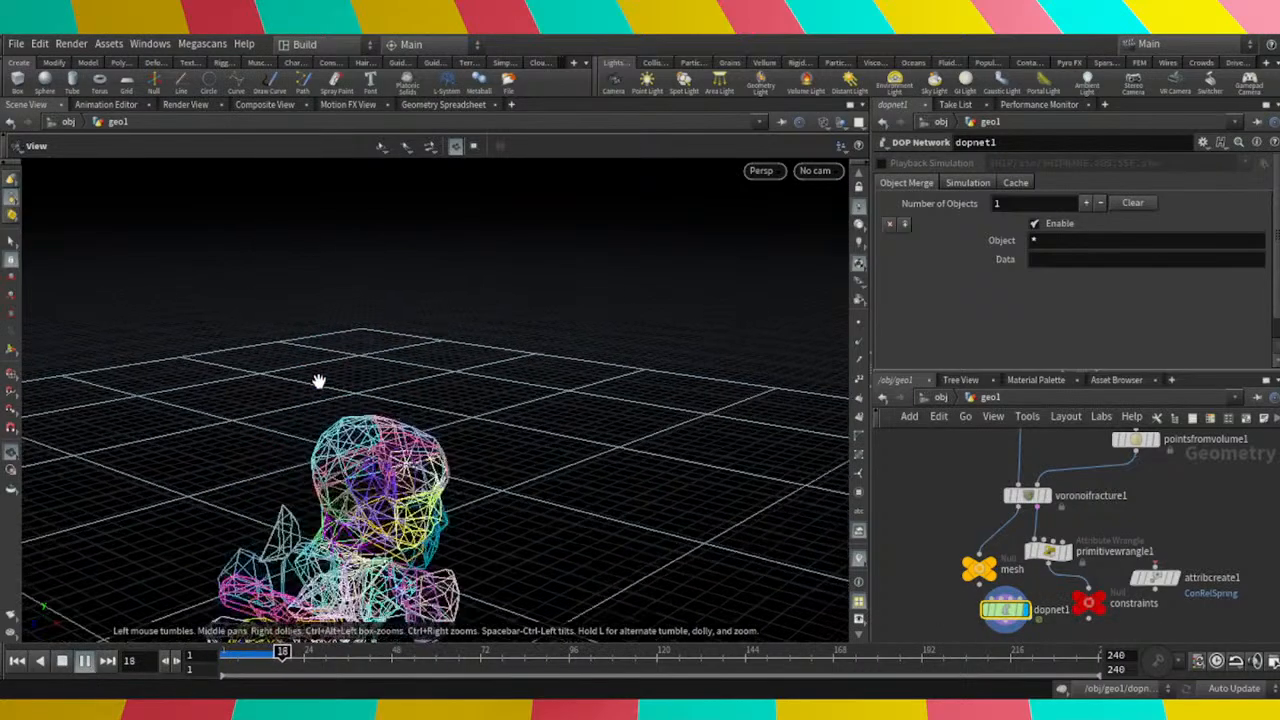
scroll(318, 381, "down", 3)
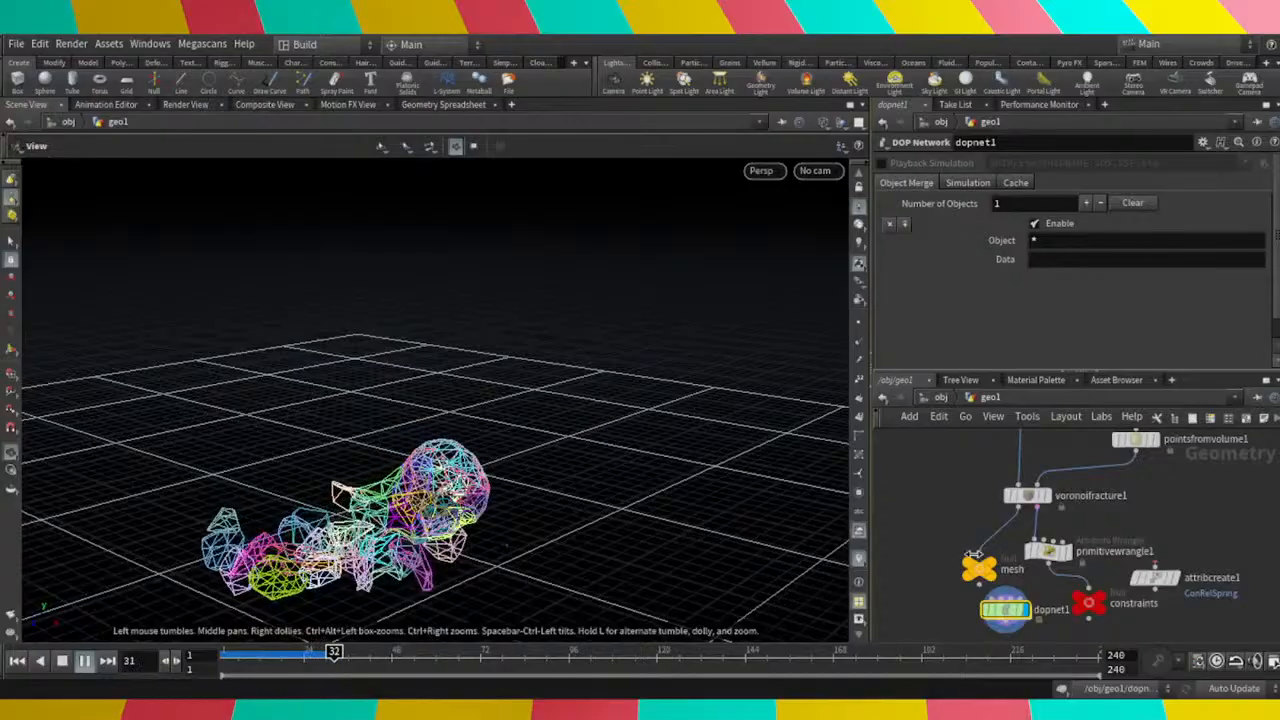
left_click(63, 663)
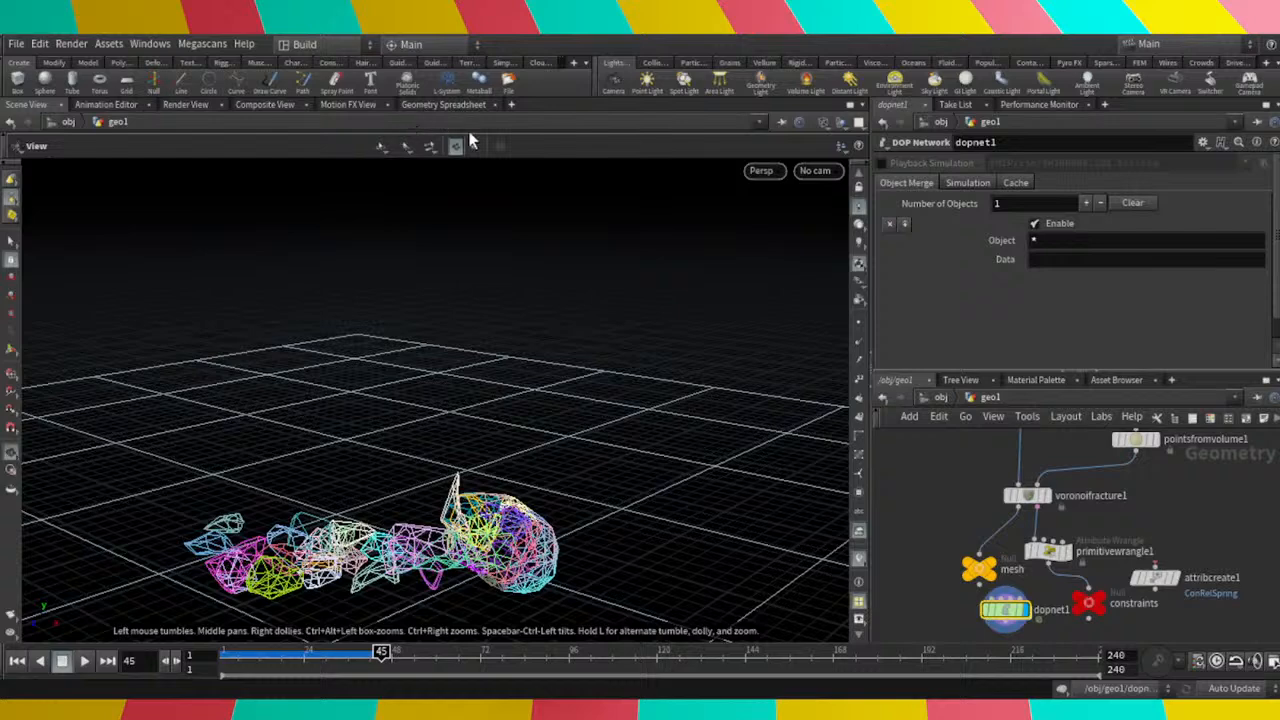
Check dopnet1's simulated objects and piece names in the Geometry Spreadsheet and return to the Scene View.
left_click(428, 104)
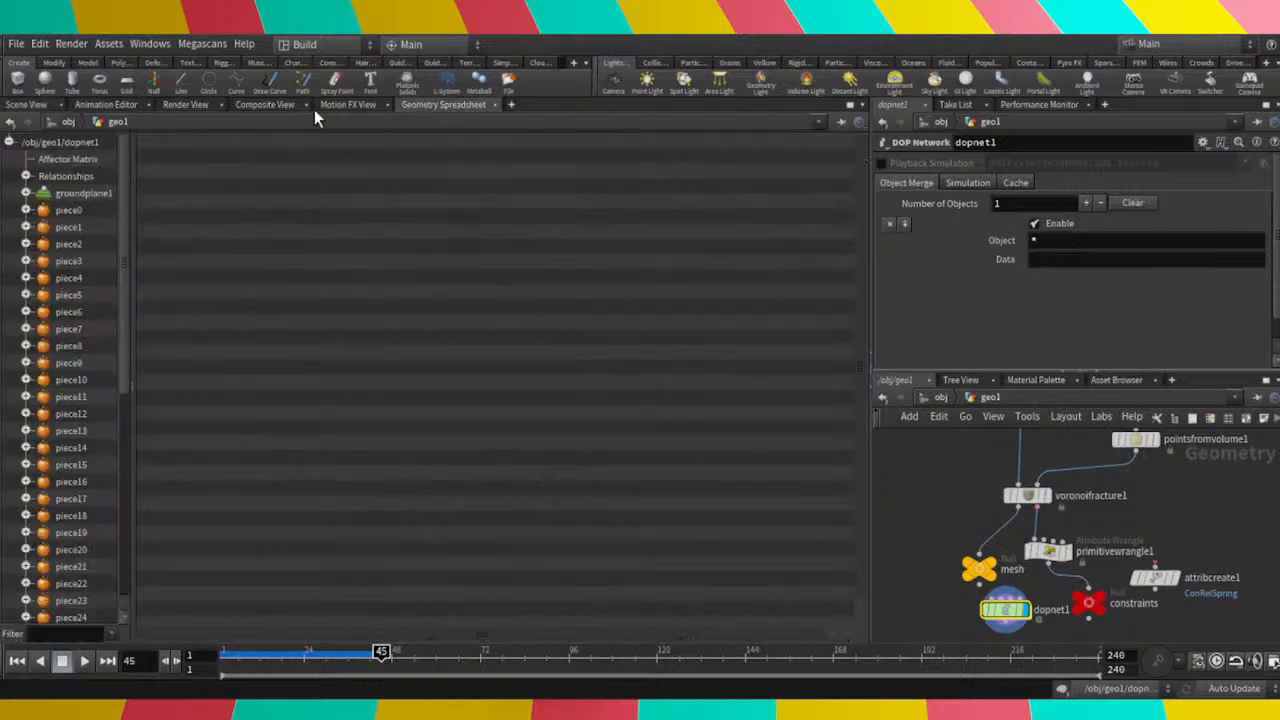
left_click(26, 105)
left_click(418, 105)
left_click(1010, 605)
scroll(902, 590, "down", 3)
scroll(990, 545, "up", 5)
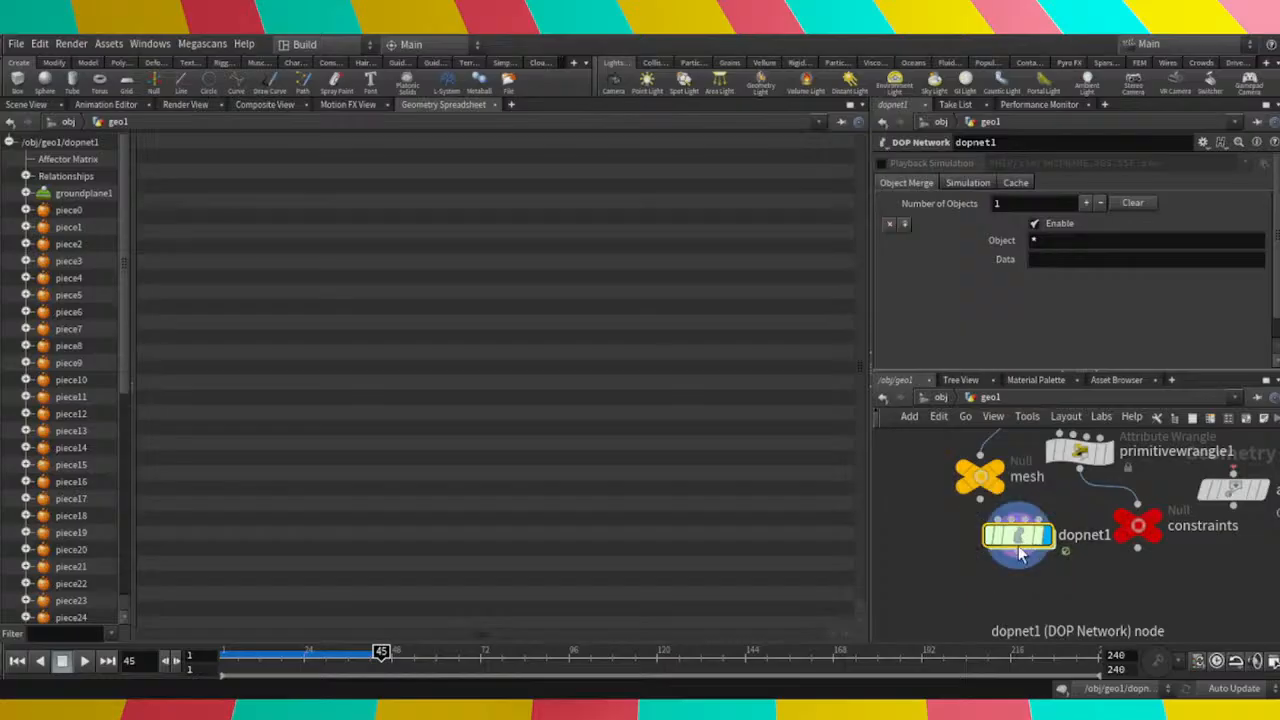
left_click(28, 105)
Inspect the collapsed bust pieces on the ground plane at frame 45 from above and up close.
left_click_drag(186, 240, 572, 444)
middle_click_drag(572, 444, 568, 460)
scroll(440, 401, "up", 1)
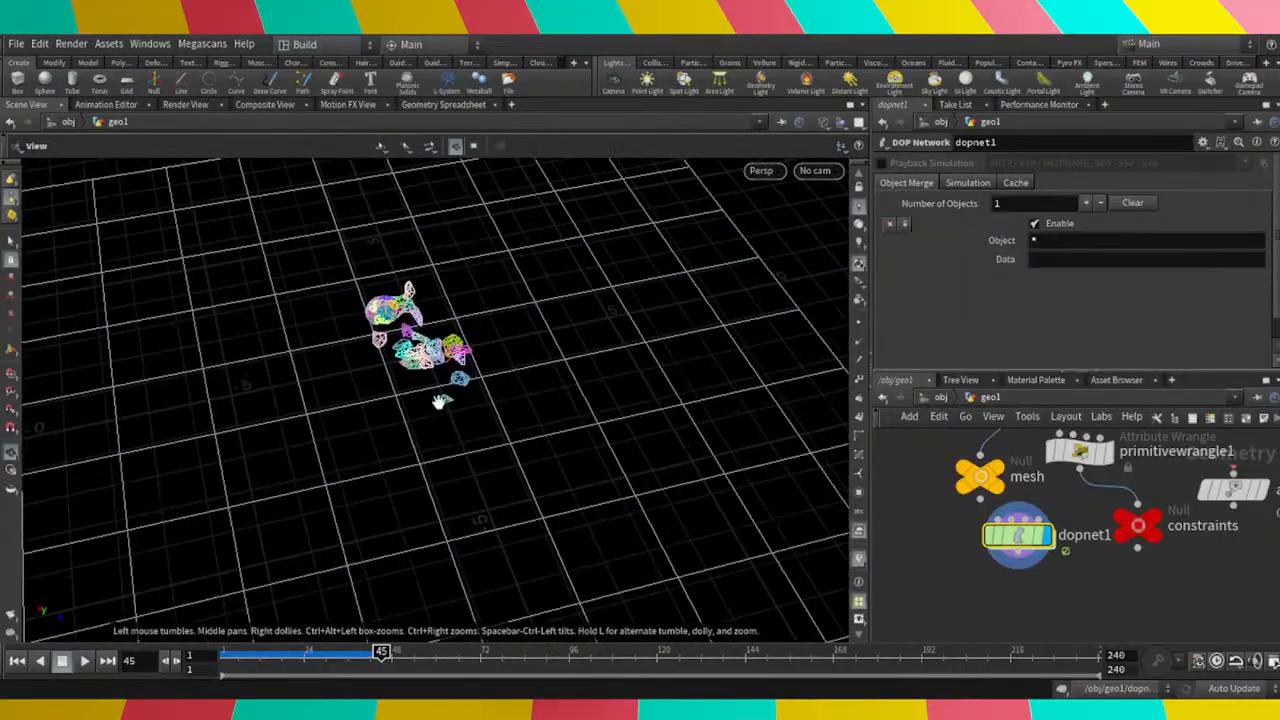
scroll(476, 265, "up", 2)
scroll(355, 308, "up", 5)
left_click_drag(355, 308, 560, 385)
Go up to the object level, rewind to frame 1 and view the intact bust from several sides.
left_click(940, 398)
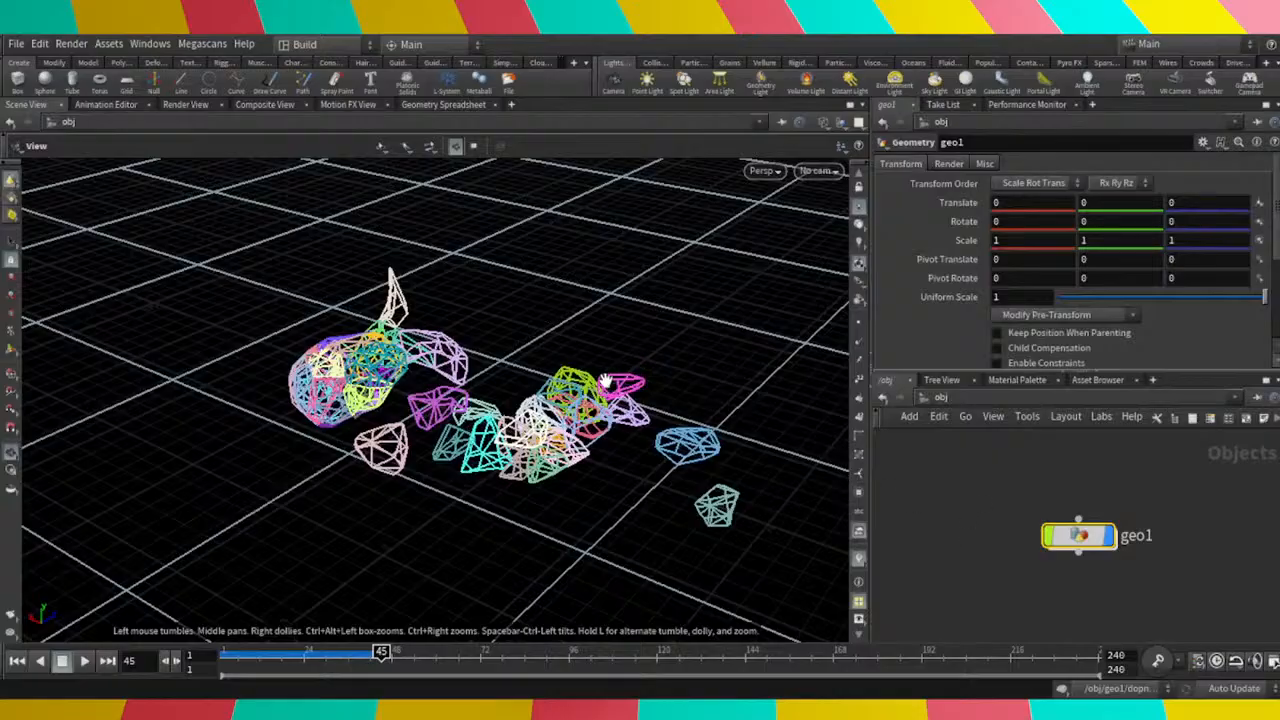
left_click(20, 661)
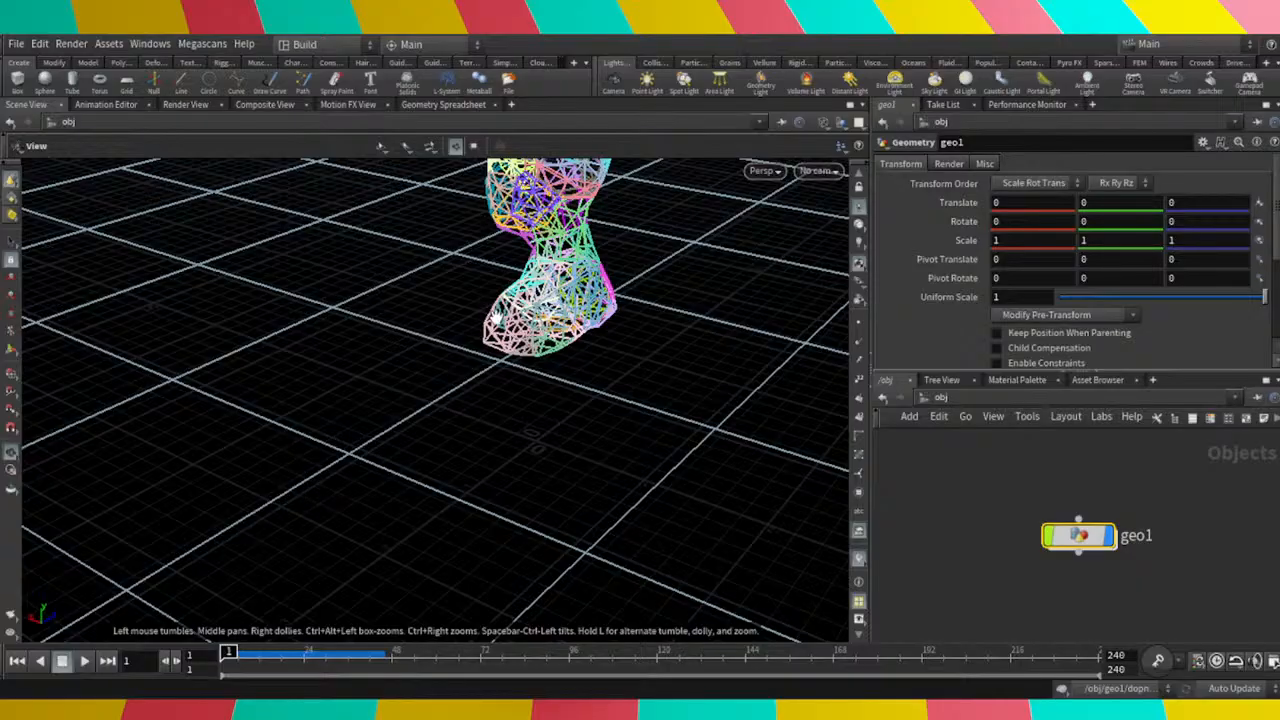
left_click_drag(494, 317, 444, 362)
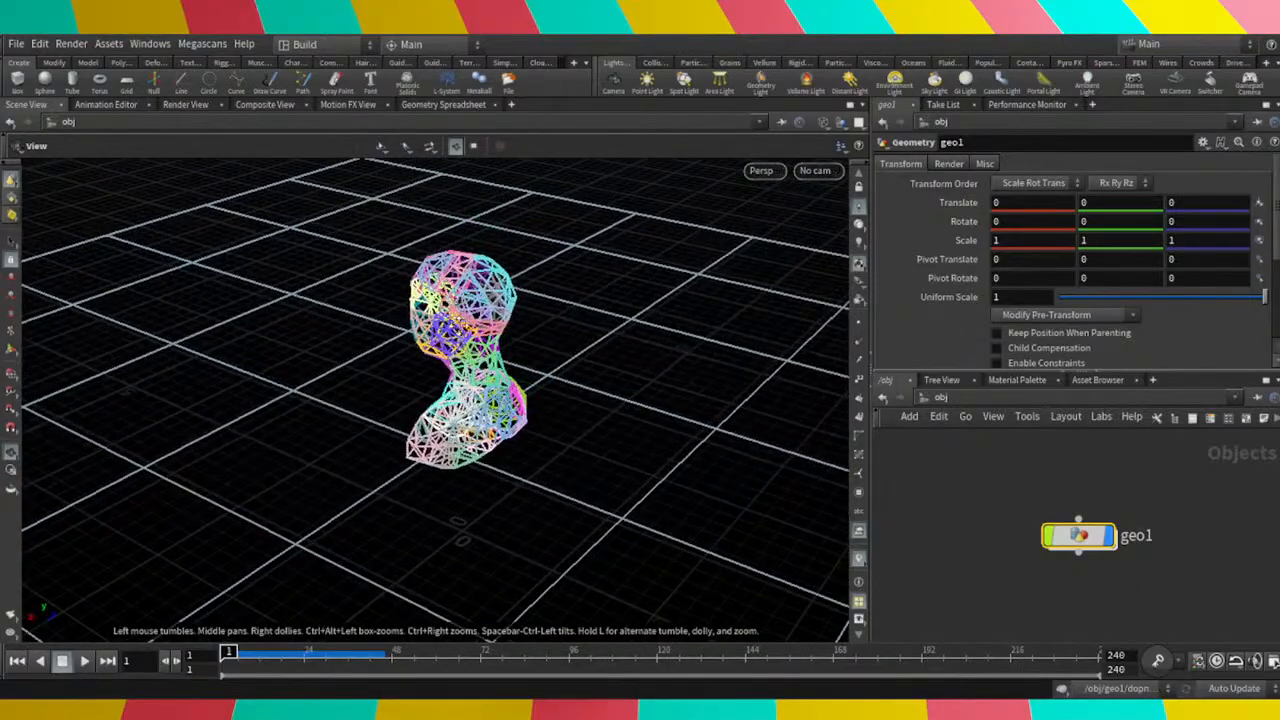
middle_click_drag(457, 331, 438, 355)
scroll(438, 355, "up", 4)
left_click_drag(394, 435, 623, 360)
scroll(623, 360, "down", 2)
middle_click_drag(550, 390, 213, 512)
scroll(355, 371, "up", 3)
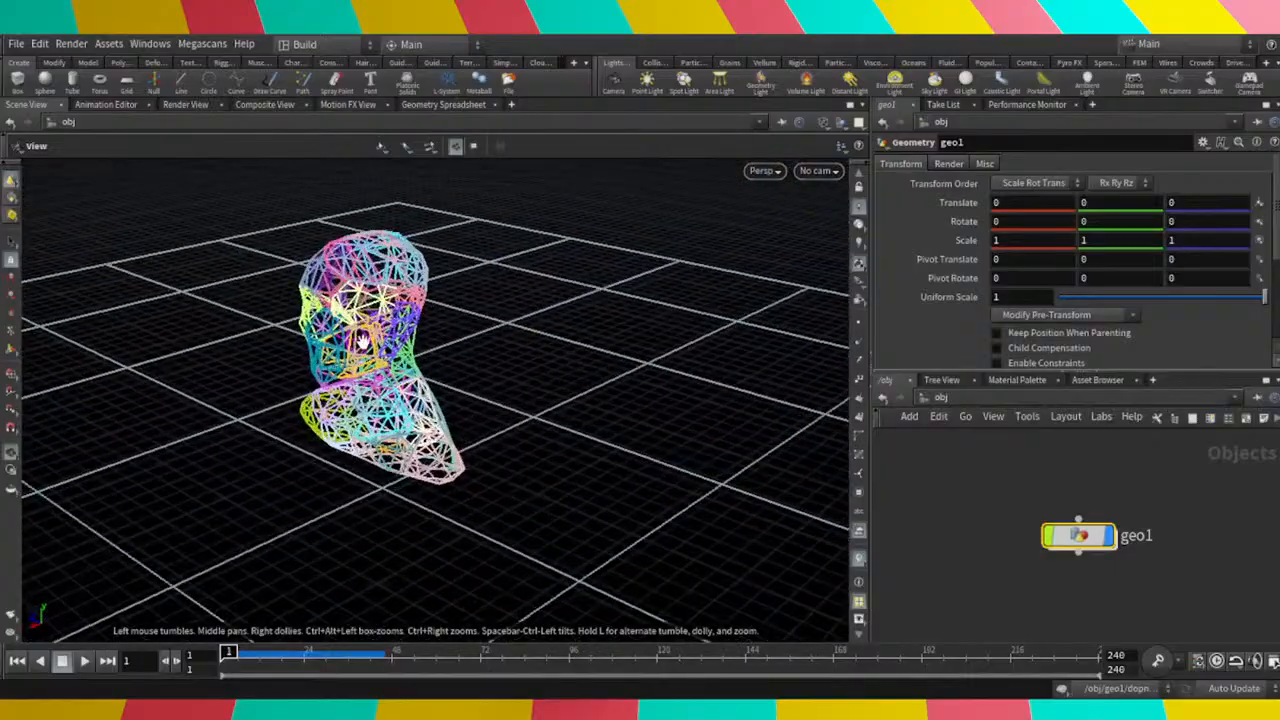
middle_click_drag(363, 340, 438, 427)
left_click_drag(397, 441, 437, 399)
right_click_drag(439, 400, 437, 376)
left_click_drag(437, 369, 592, 426)
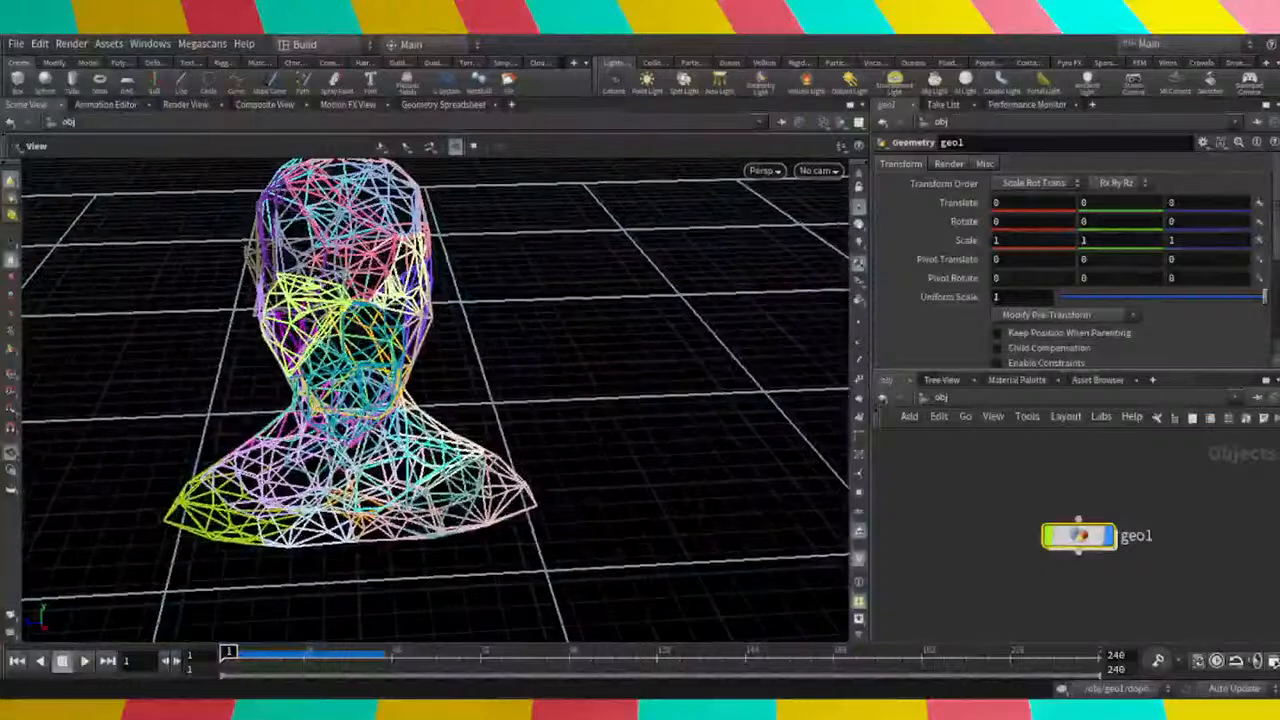
Play the bust's simulation from frame 1, stop it at frame 54 and view the collapsed pieces from the opposite side.
left_click(85, 665)
scroll(423, 437, "down", 1)
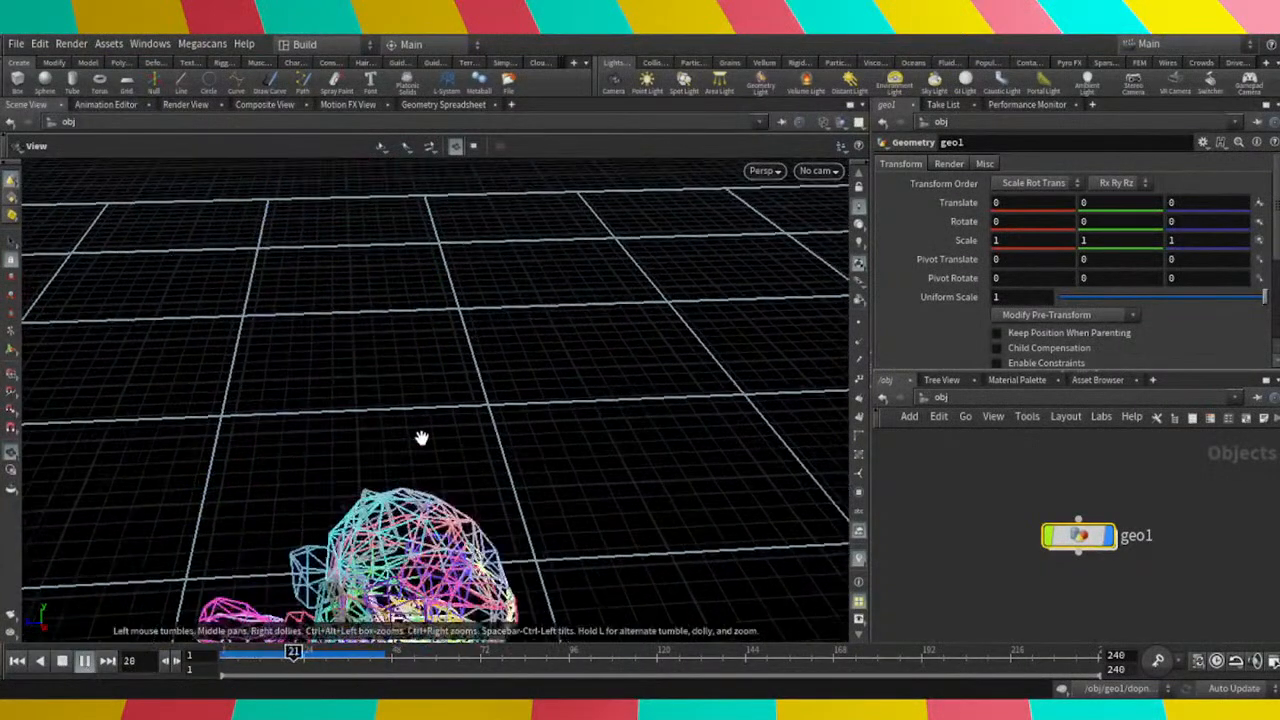
middle_click_drag(423, 437, 498, 276)
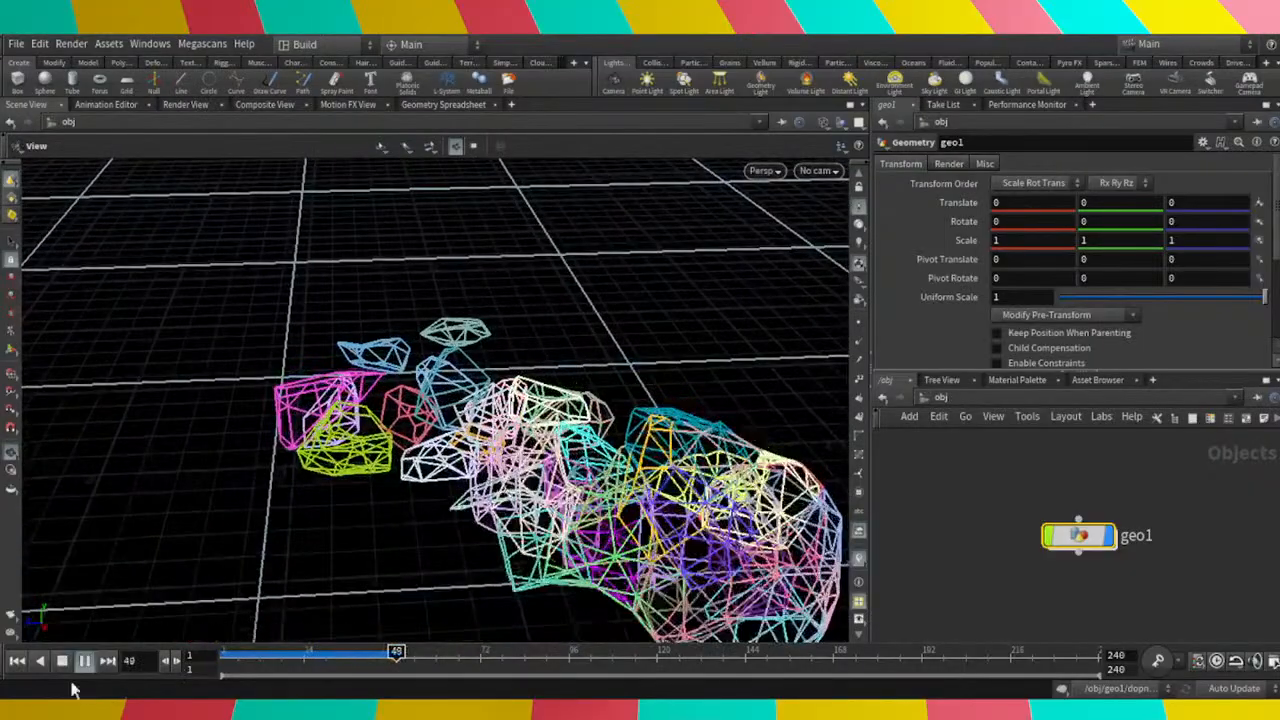
left_click(68, 662)
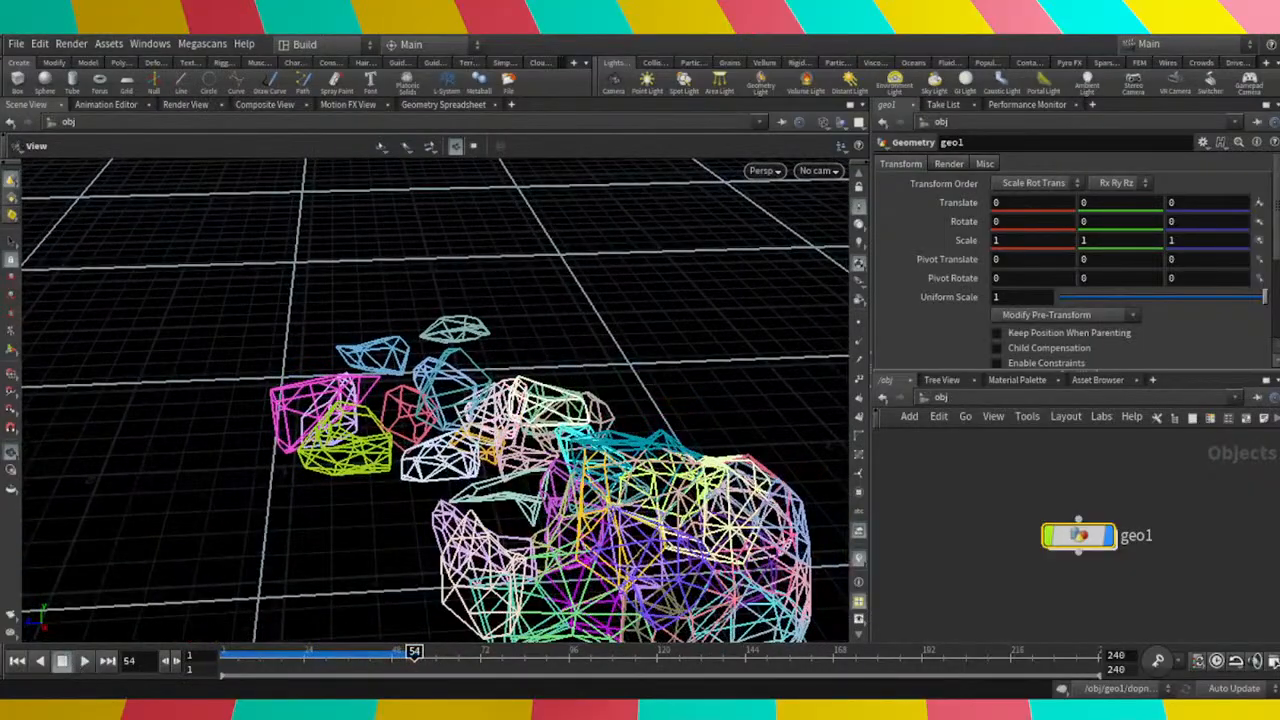
left_click_drag(694, 366, 138, 372)
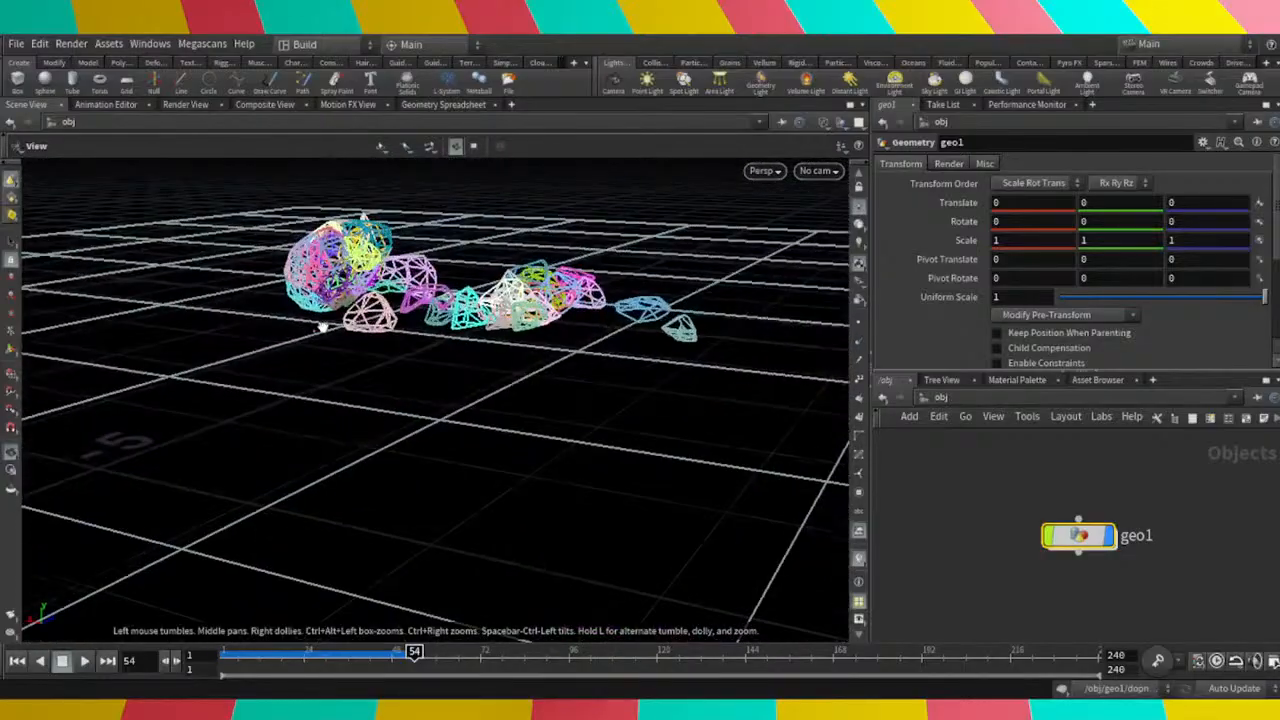
left_click_drag(381, 353, 560, 489)
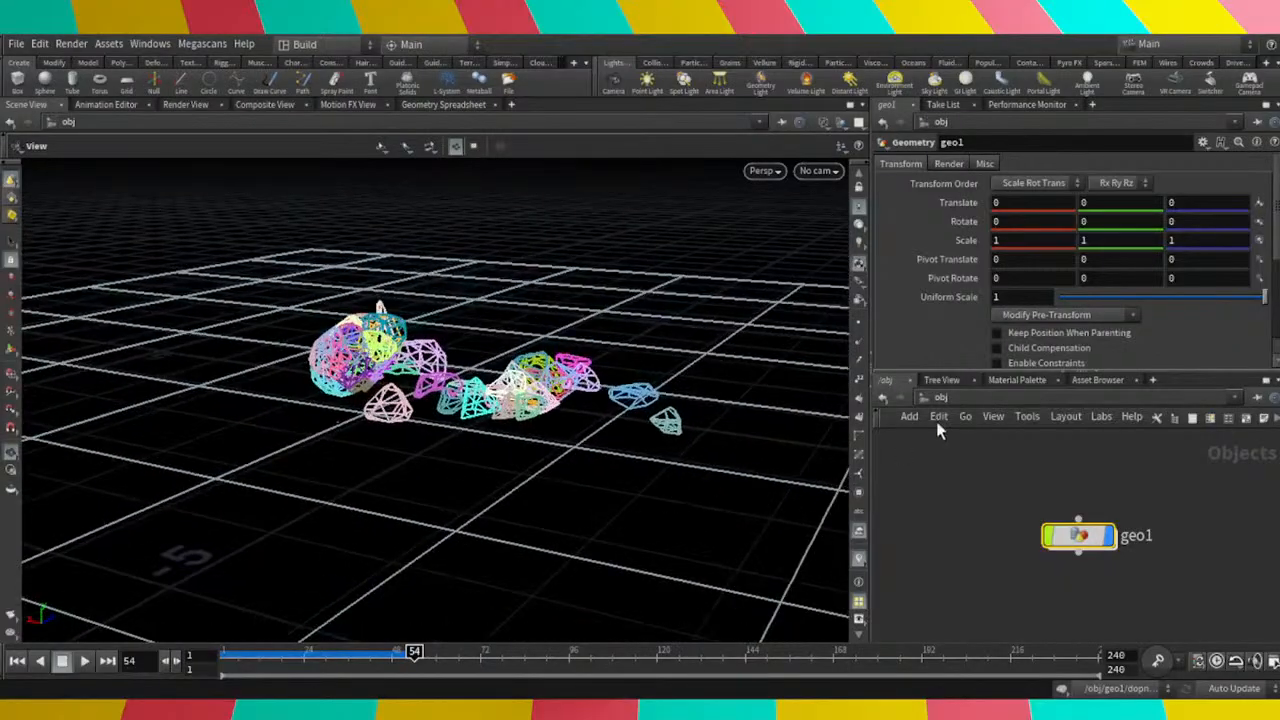
Return inside geo1 and reposition primitivewrangle1 farther to the right between voronoifracture1 and the constraints null.
left_click(883, 399)
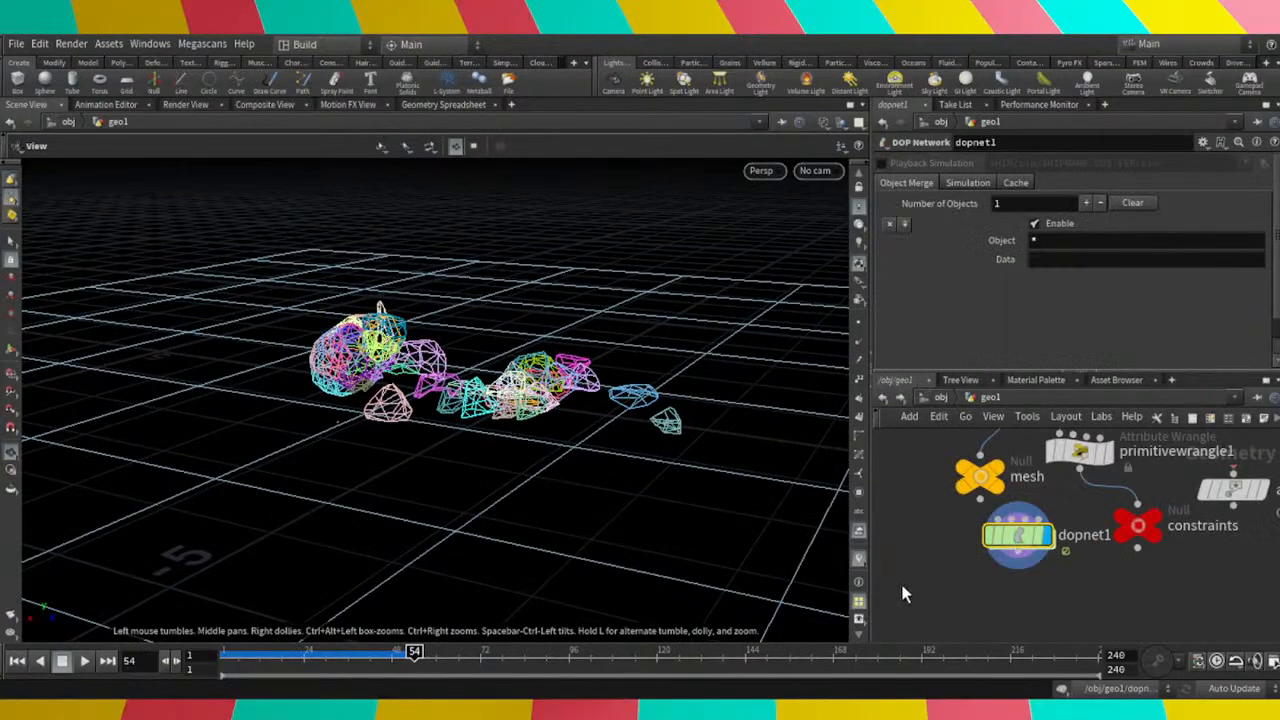
scroll(910, 578, "down", 4)
scroll(926, 566, "down", 1)
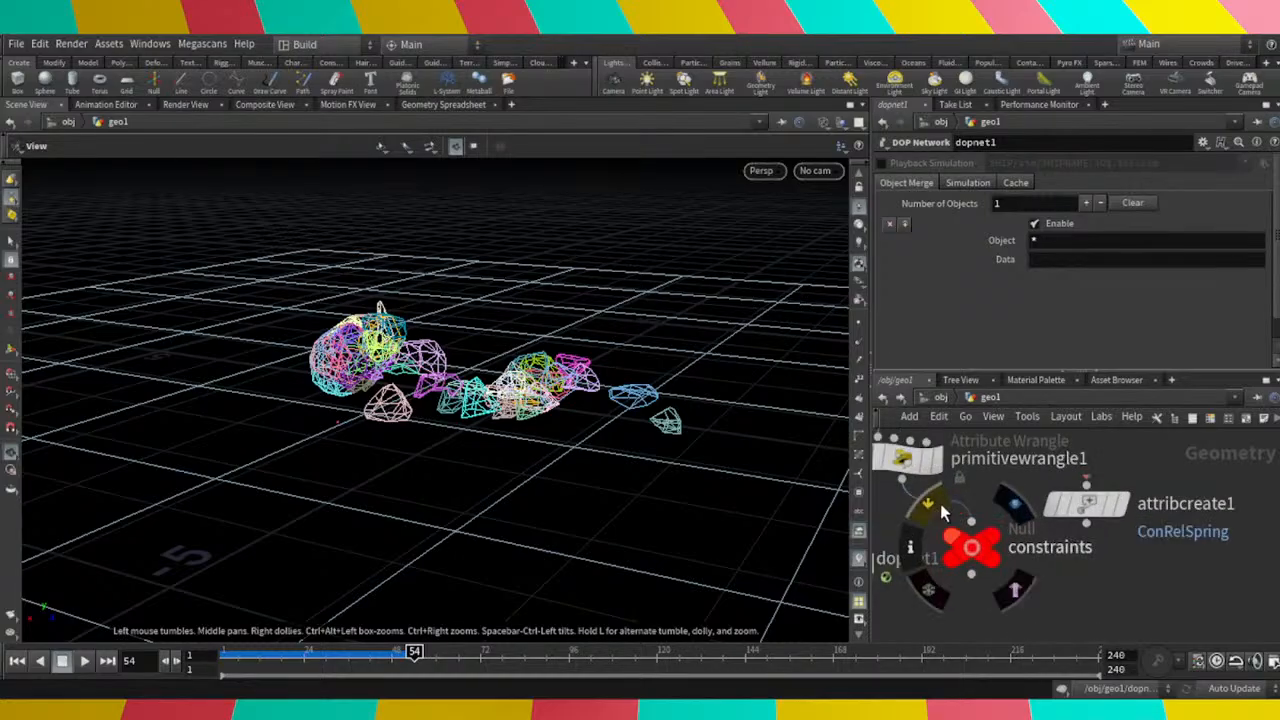
scroll(992, 582, "down", 3)
scroll(993, 588, "up", 2)
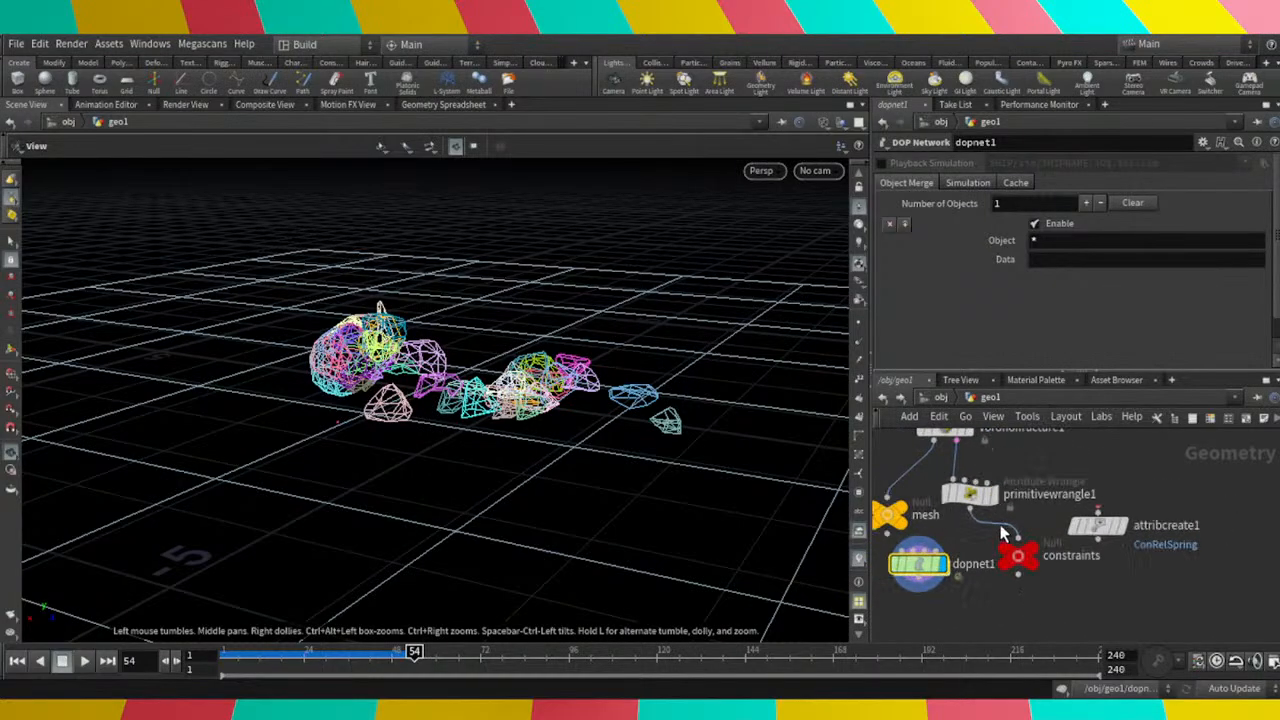
left_click_drag(974, 500, 1045, 483)
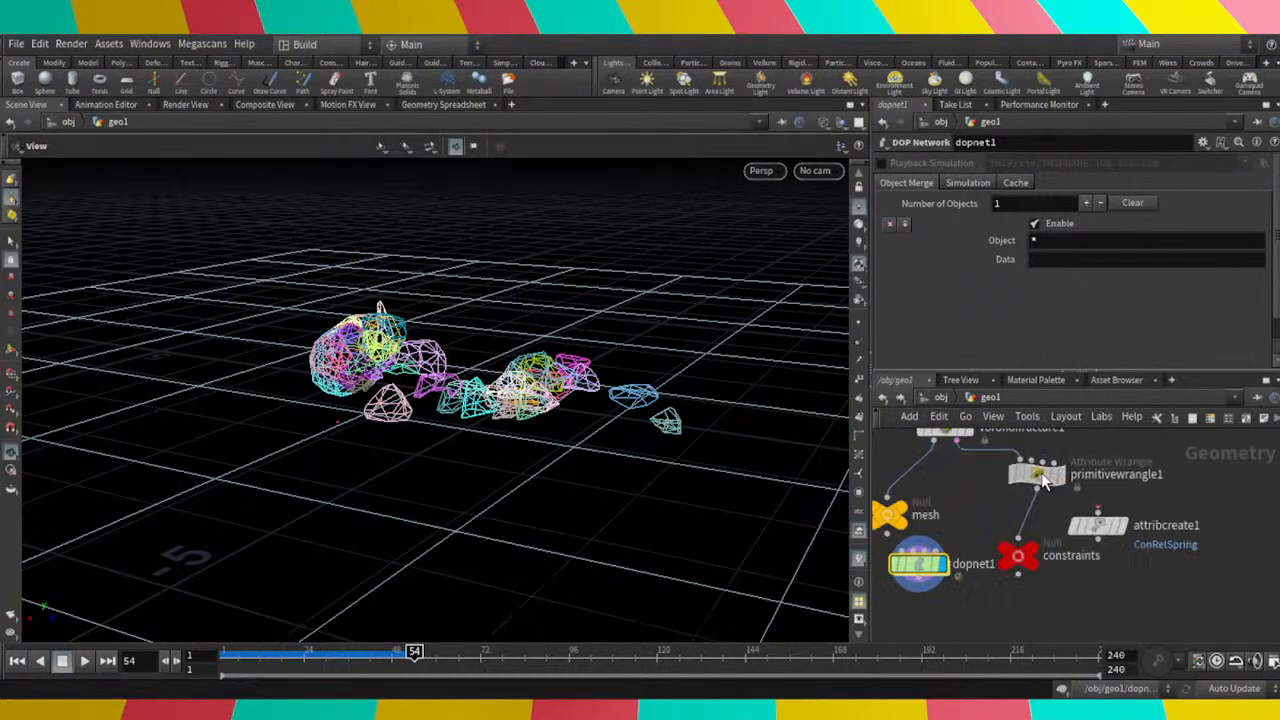
left_click(1040, 478)
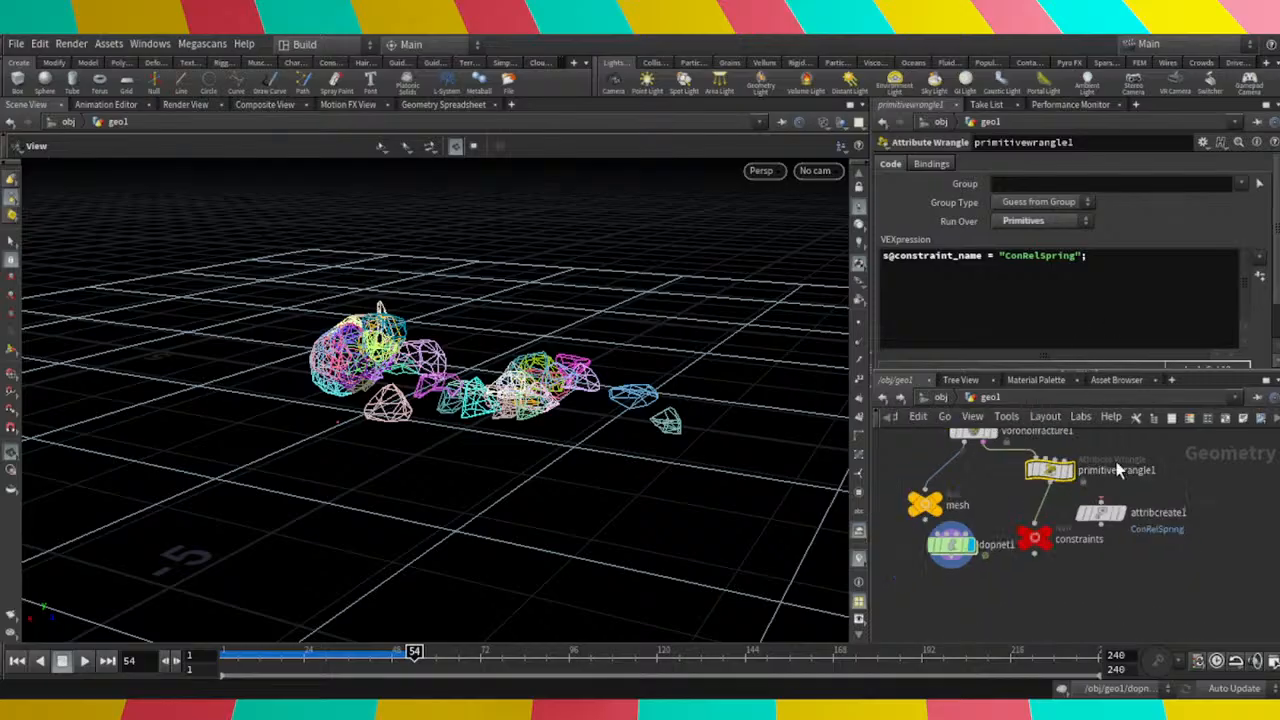
Delete the unconnected attribcreate1 node beside the constraints null.
scroll(1116, 461, "down", 3)
scroll(1092, 595, "up", 2)
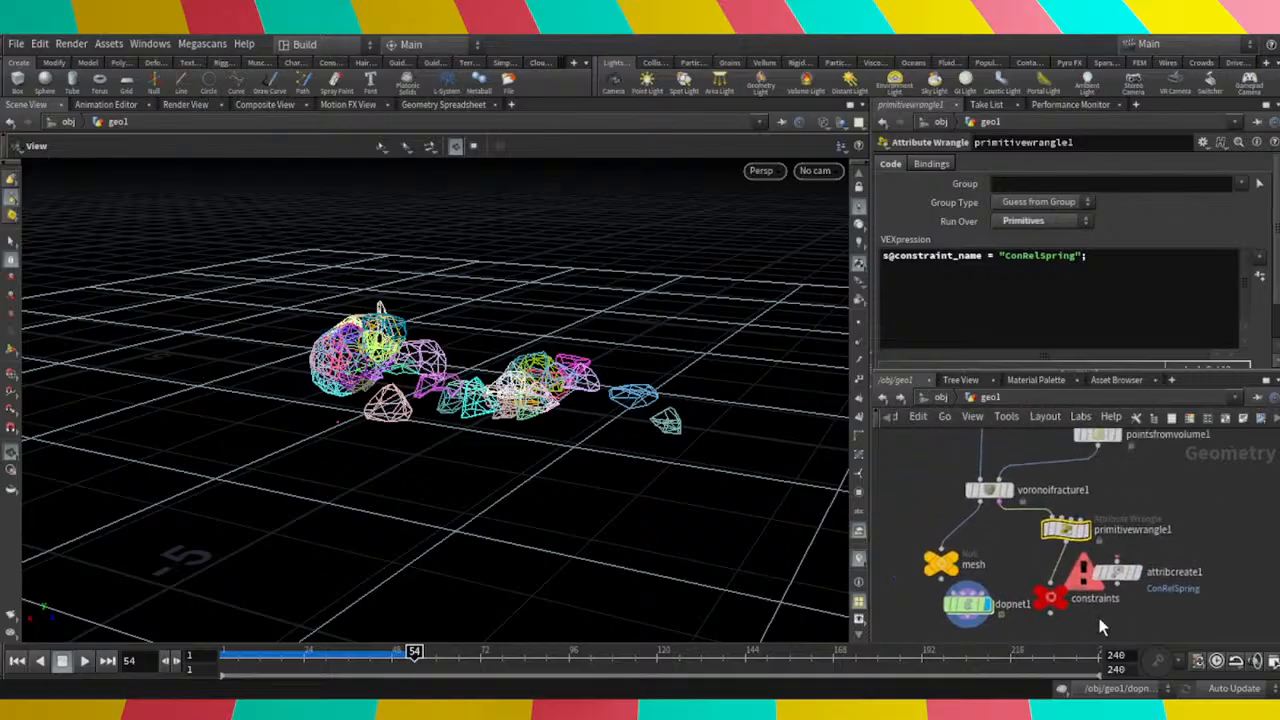
left_click(1122, 562)
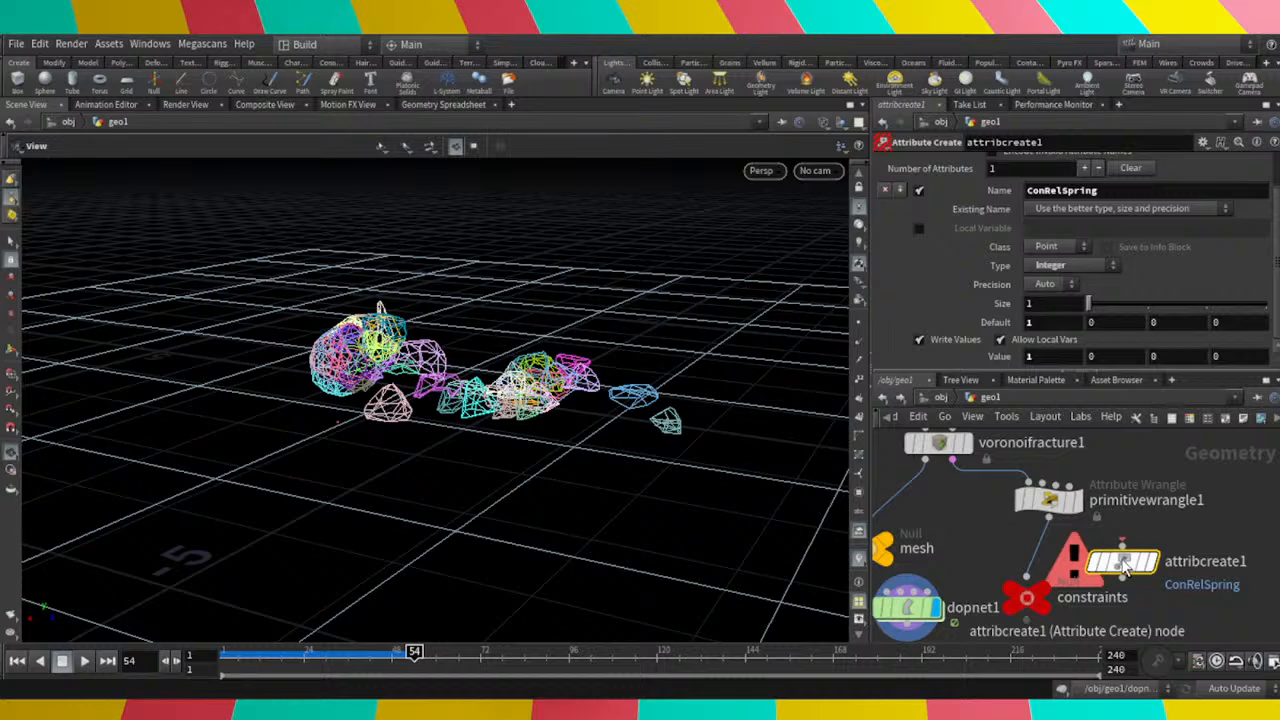
key("Delete")
Move dopnet1 away from the mesh and constraints nulls to free space at the lower left of the node tree.
scroll(1121, 557, "down", 6)
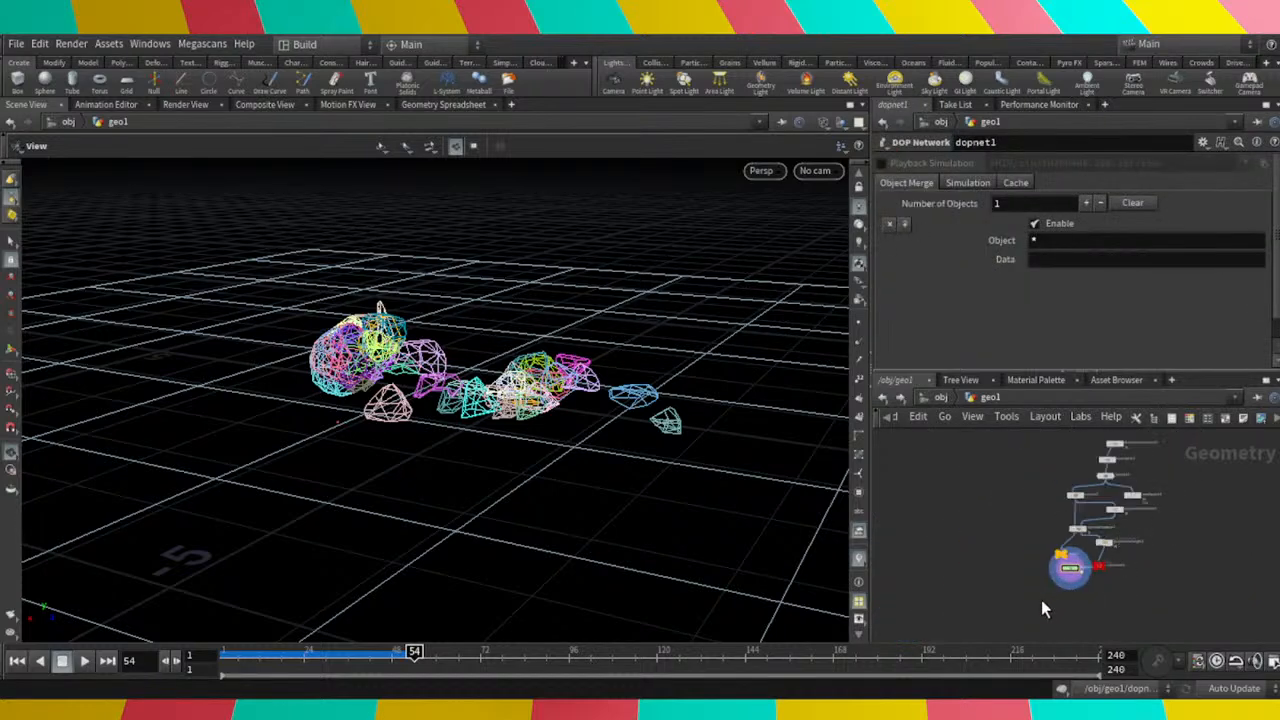
scroll(1065, 560, "up", 5)
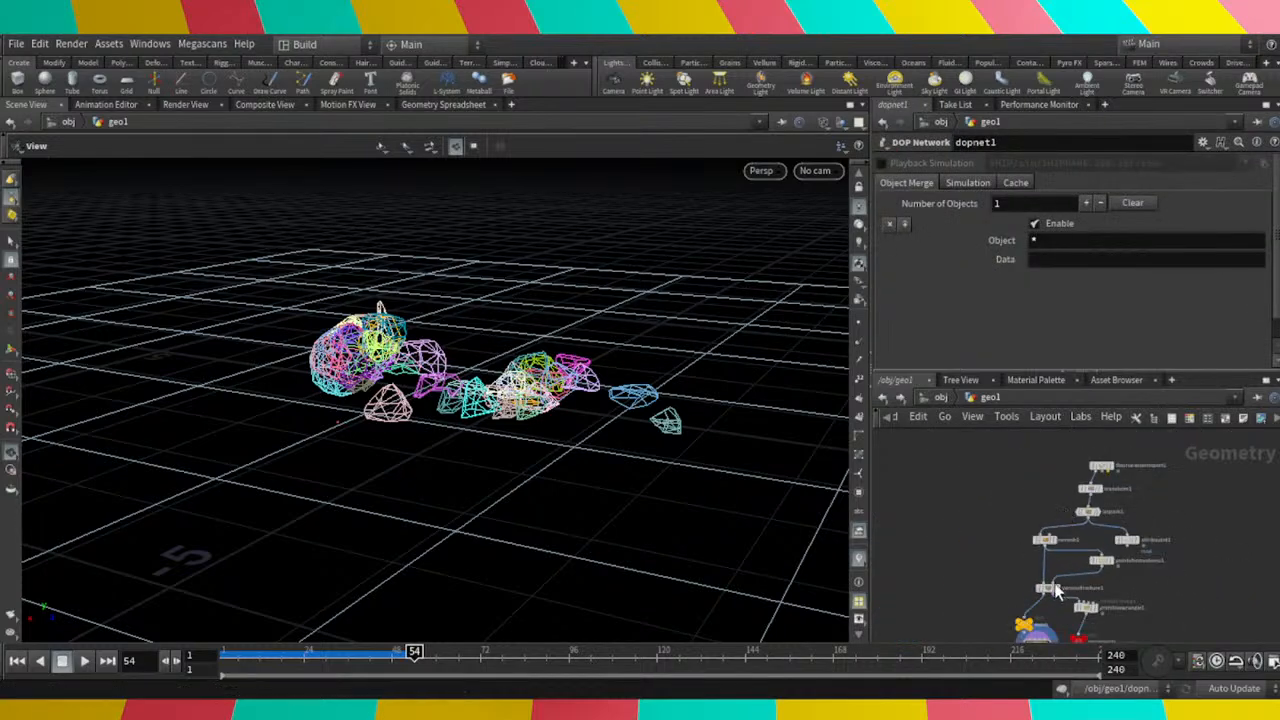
scroll(1055, 590, "down", 2)
middle_click_drag(976, 549, 967, 502)
scroll(1038, 570, "up", 2)
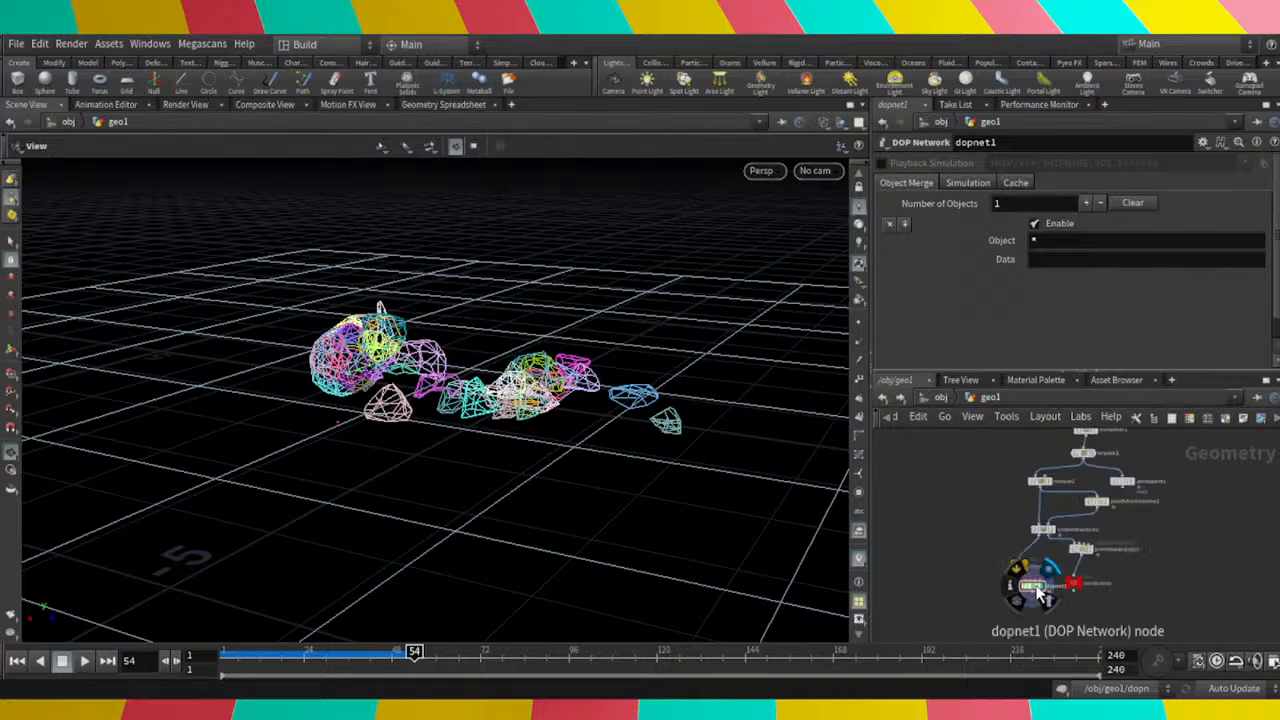
left_click_drag(1040, 595, 968, 614)
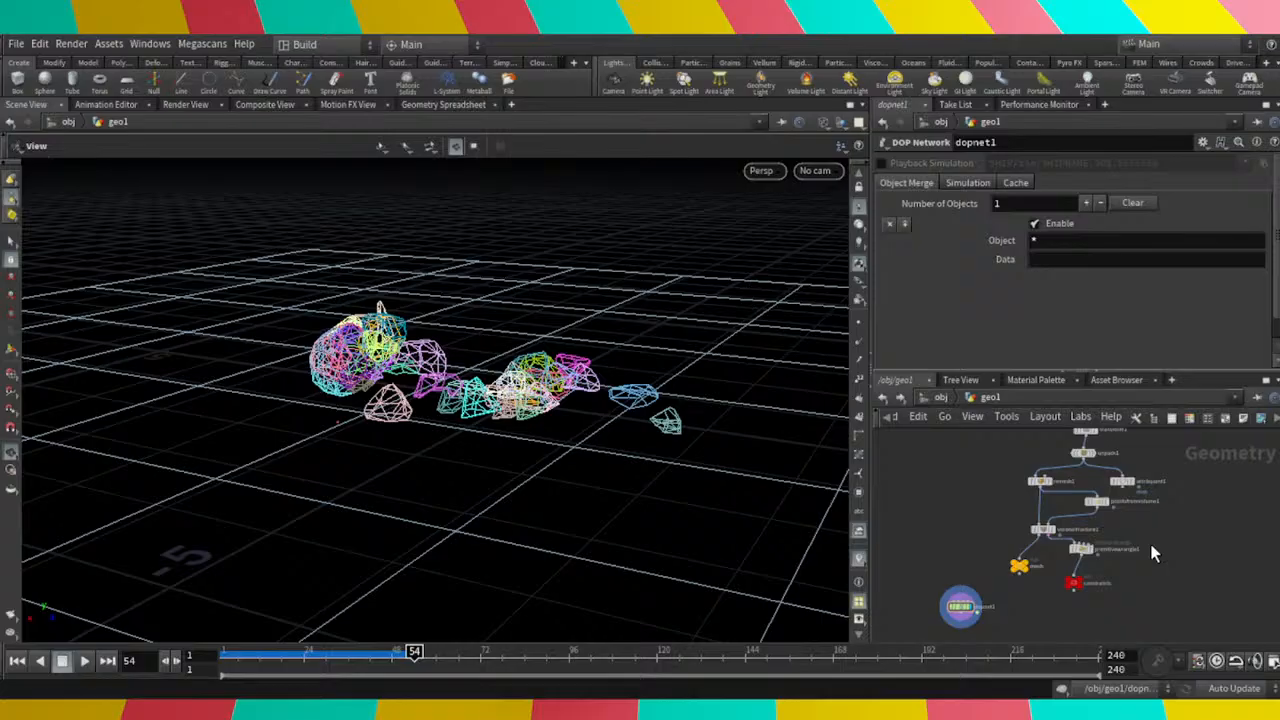
key("shift+j")
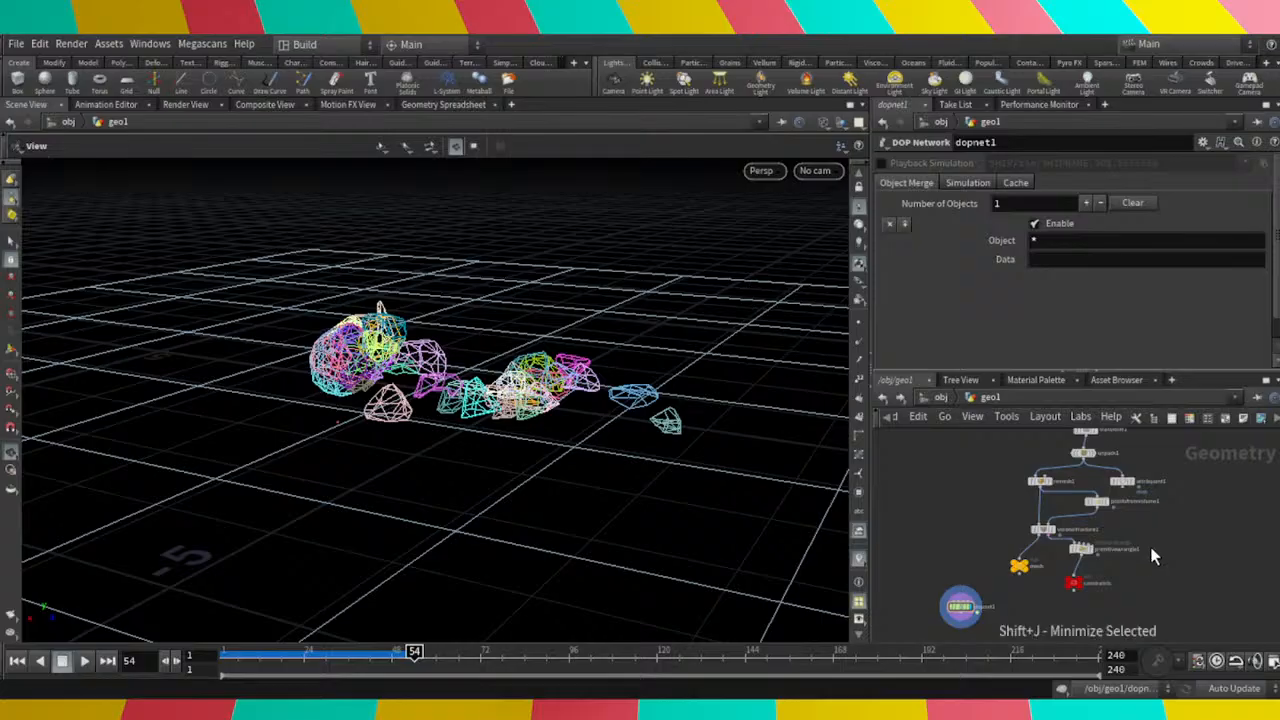